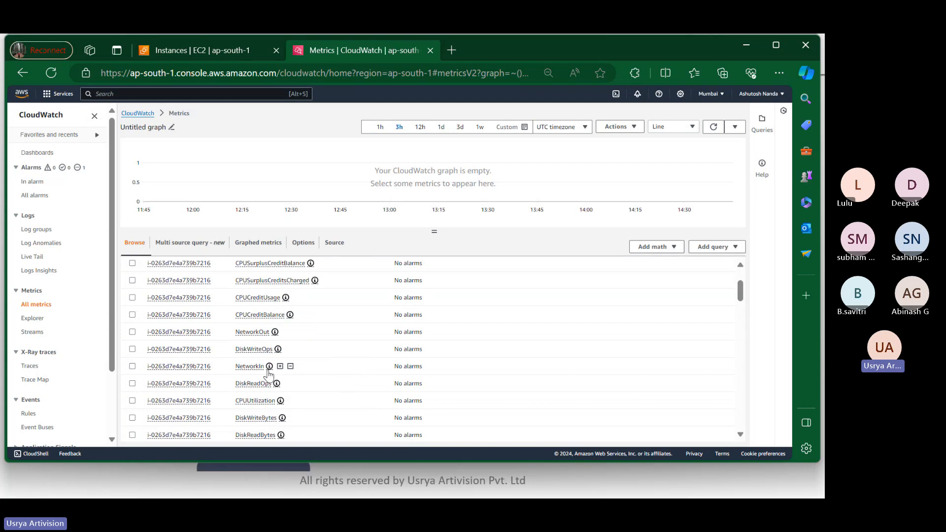
scroll(269, 376, "down", 1)
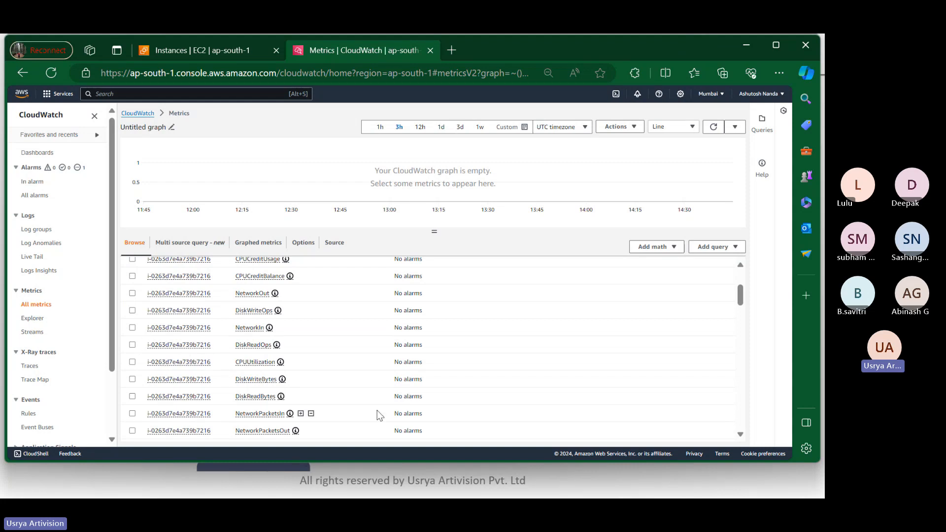
mouse_move(485, 497)
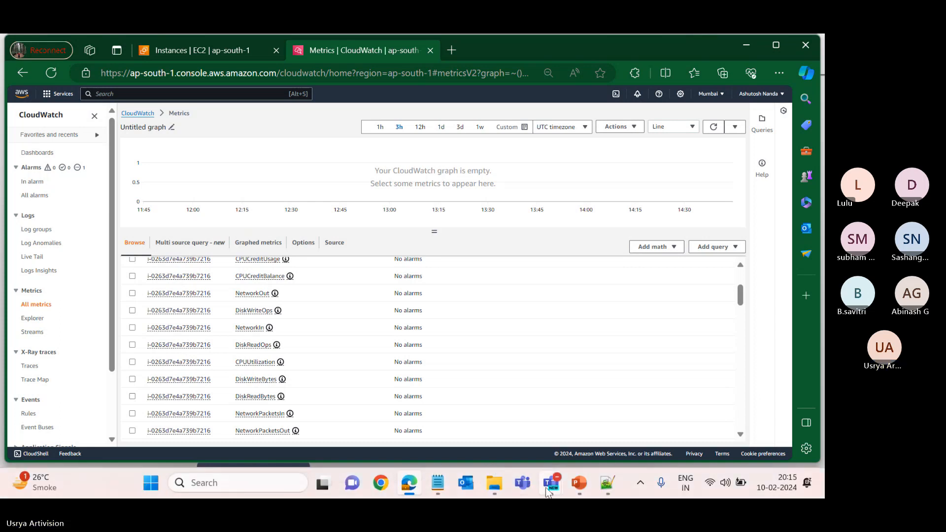
mouse_move(548, 488)
left_click(518, 389)
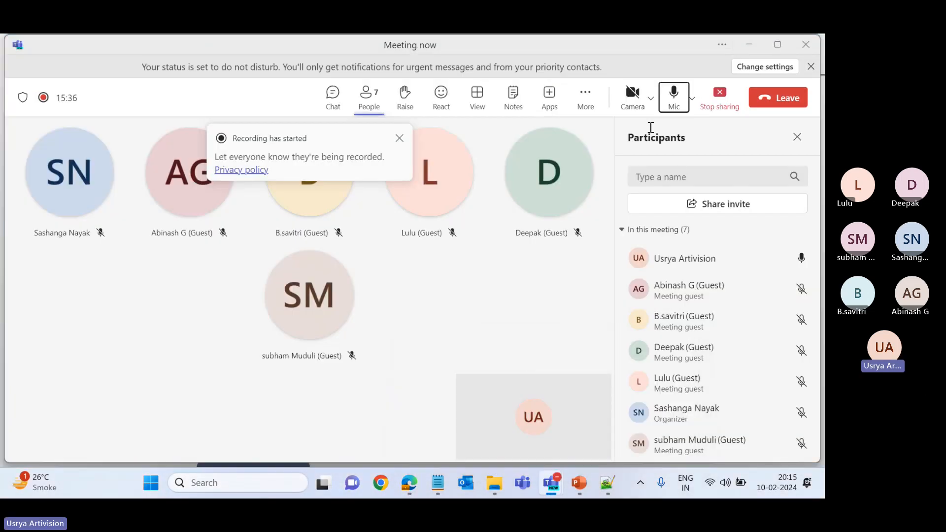
left_click(672, 99)
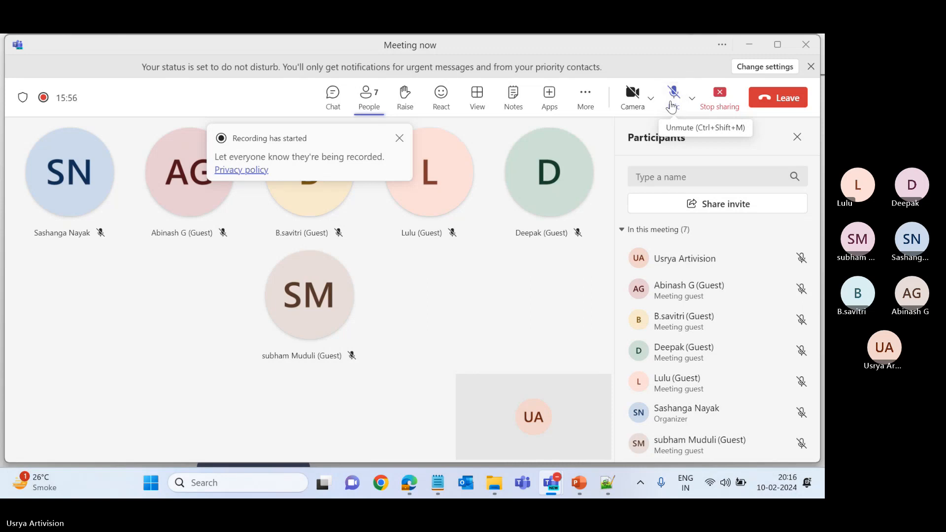
left_click(671, 106)
key("alt+Tab")
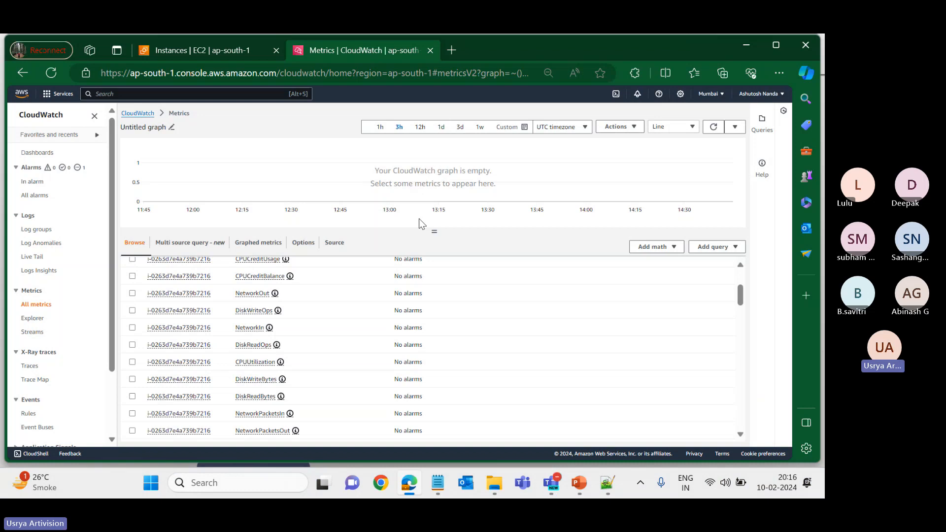
right_click(307, 345)
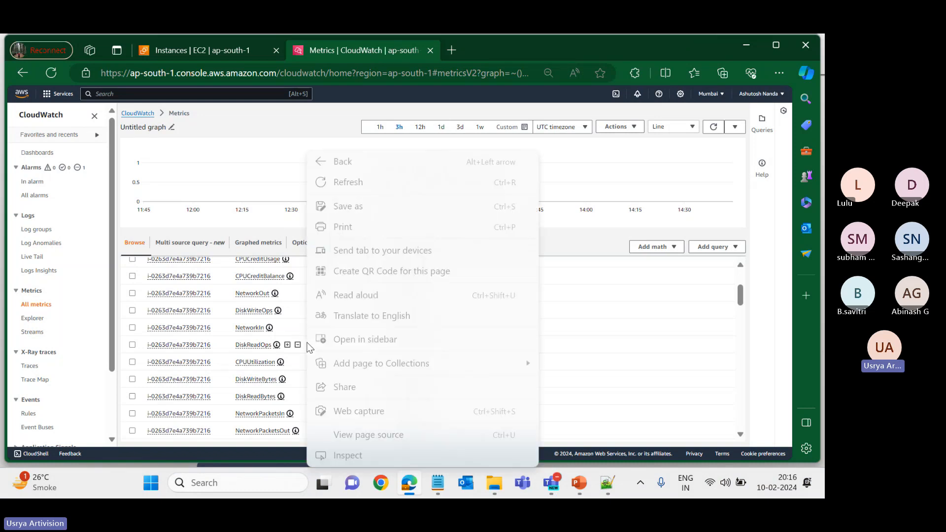
left_click(299, 304)
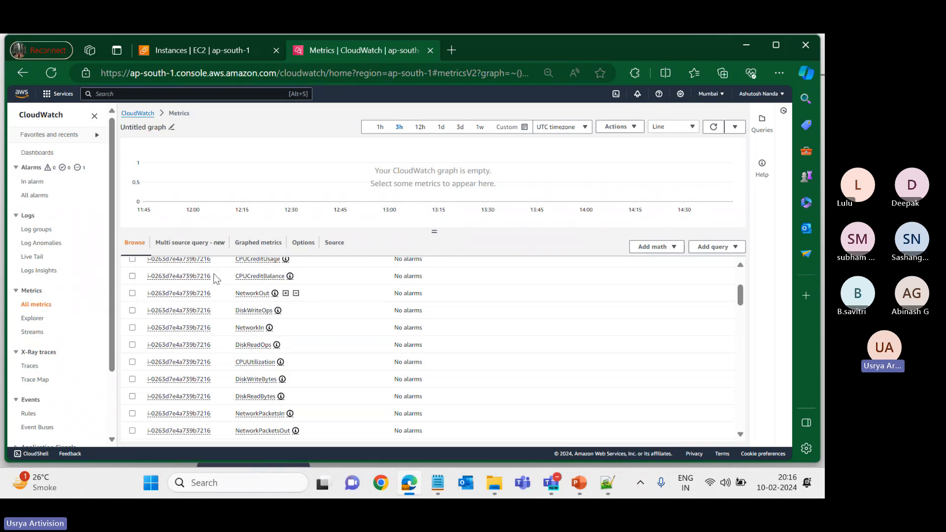
Open Dashboards in a new tab and create a custom dashboard named Dash-1
middle_click(47, 153)
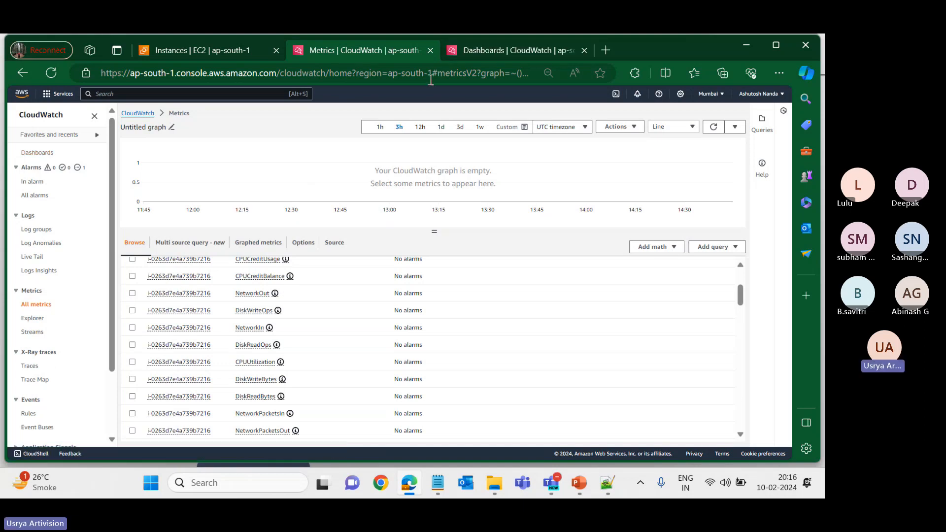
left_click(507, 57)
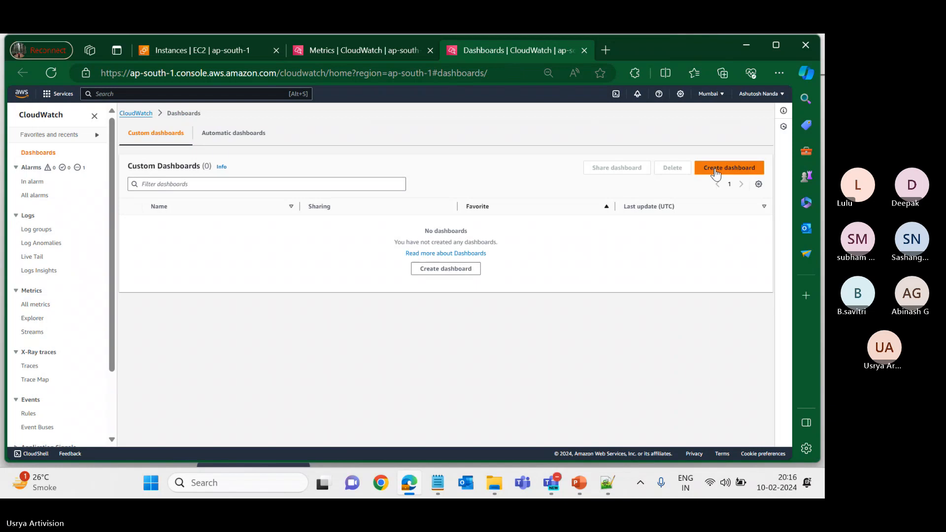
left_click(716, 169)
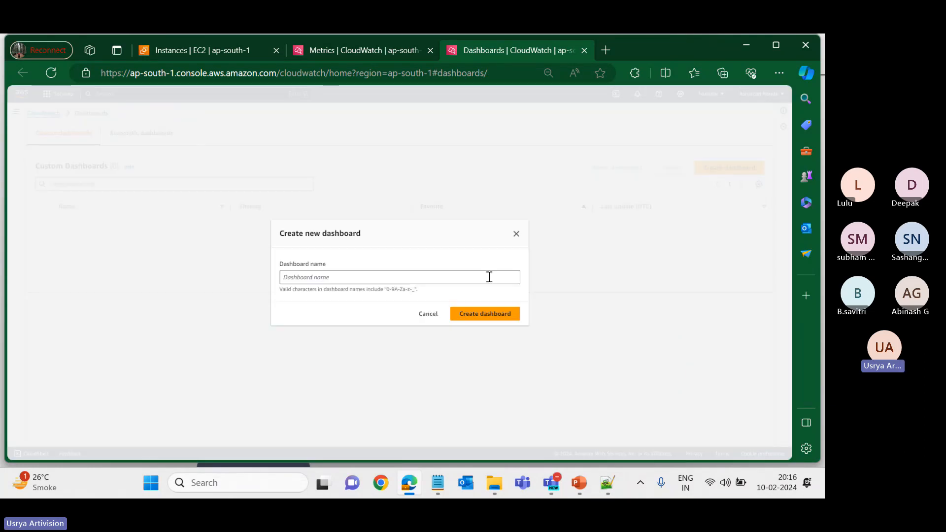
left_click(476, 277)
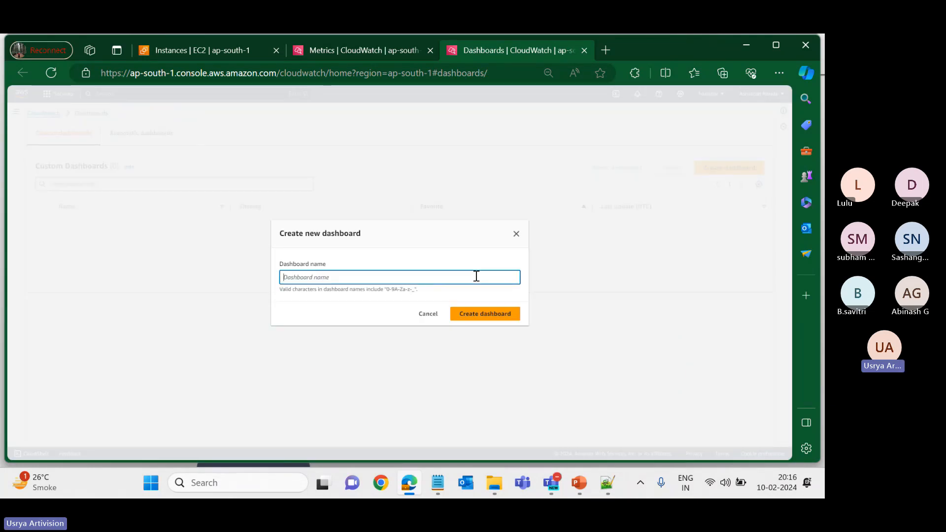
key("Caps_Lock")
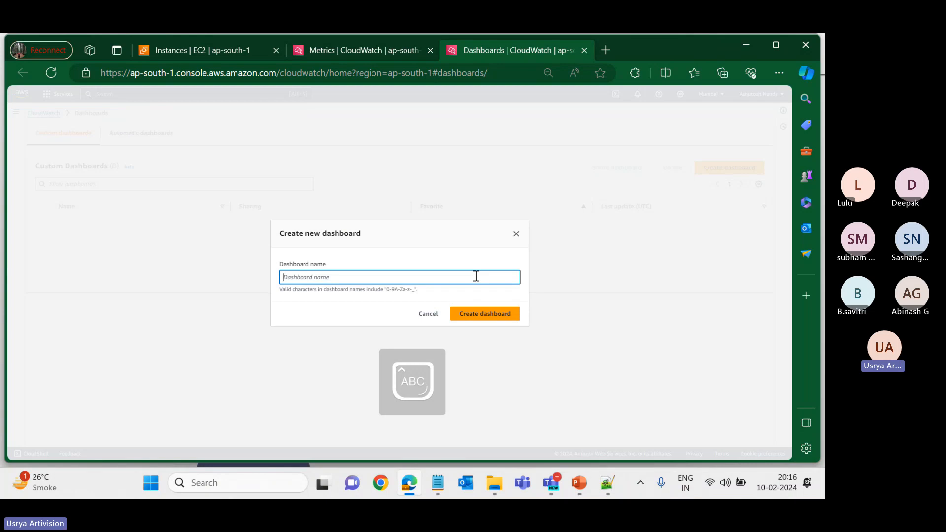
type("D")
key("Caps_Lock")
type("ash-1")
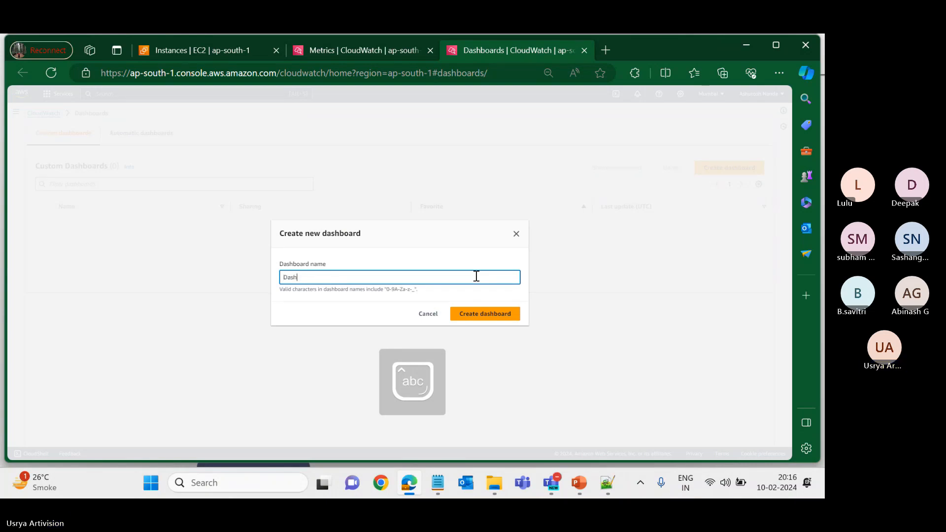
left_click(501, 305)
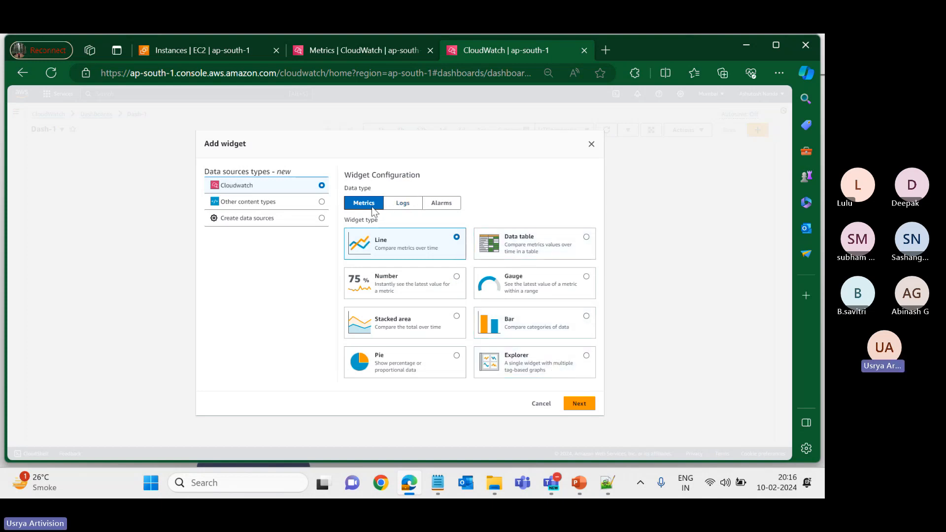
Add a line widget to Dash-1 graphing the EC2 per-instance StatusCheckFailed metric
left_click(584, 407)
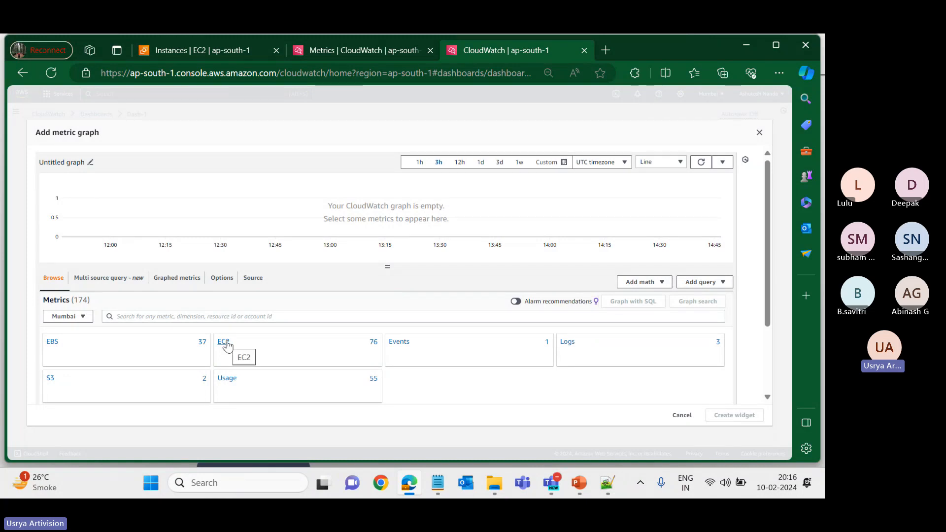
left_click(224, 342)
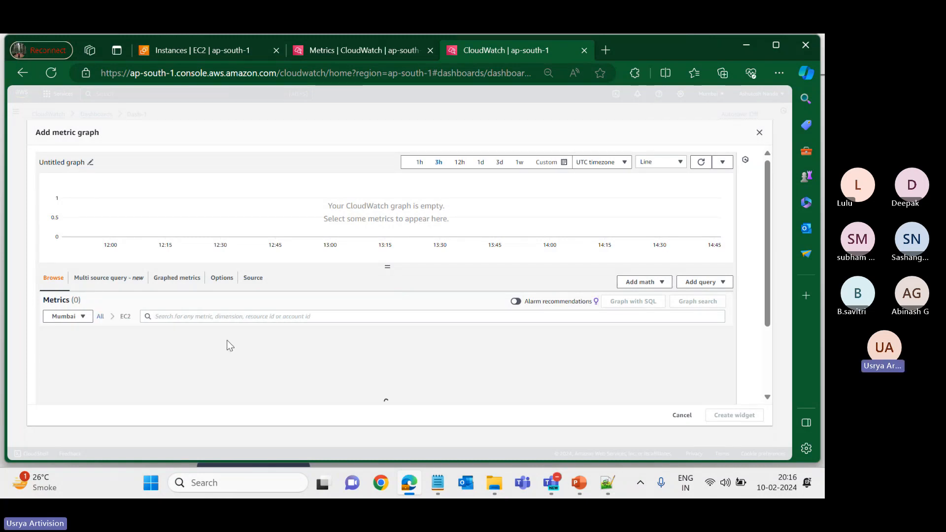
left_click(93, 341)
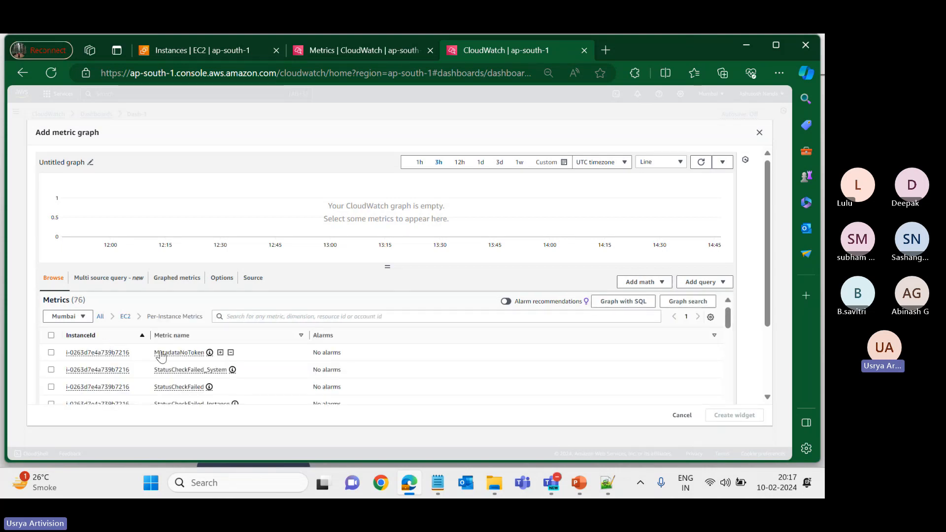
scroll(161, 367, "down", 1)
scroll(161, 355, "up", 1)
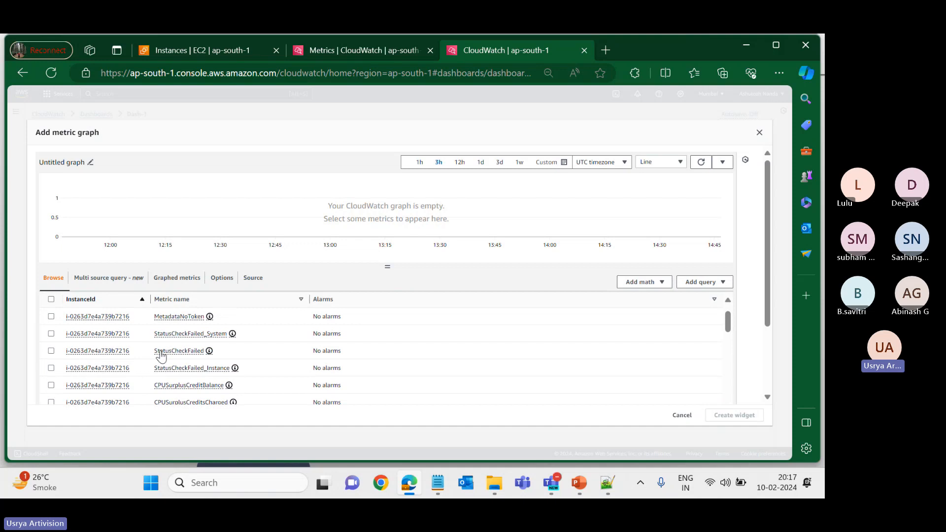
left_click(51, 351)
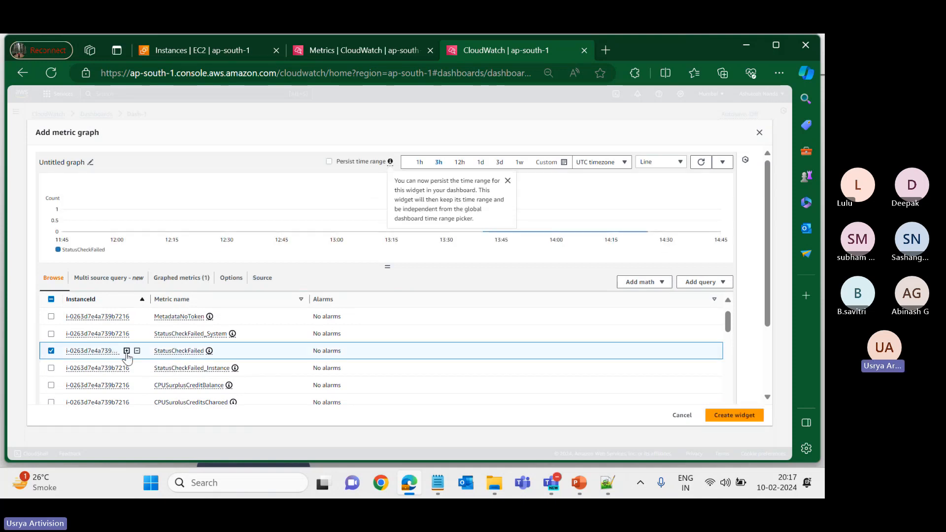
mouse_move(206, 358)
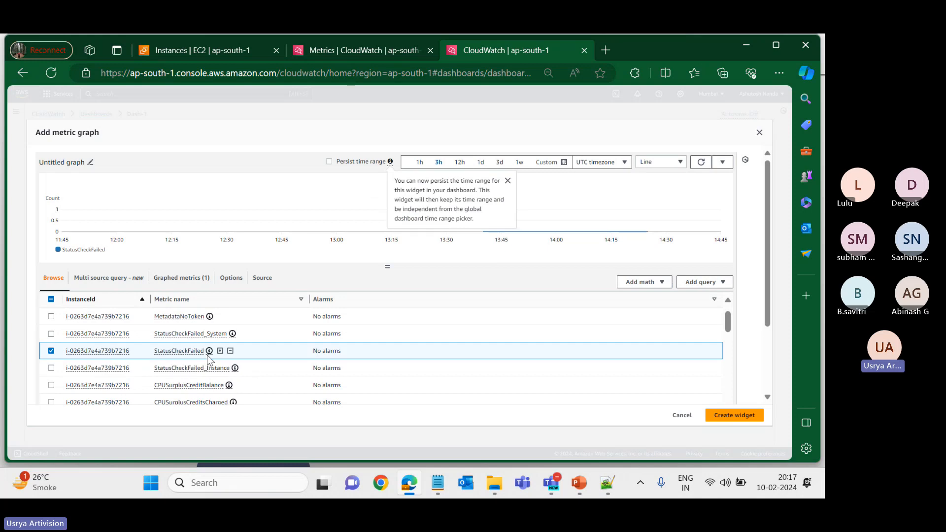
left_click(732, 417)
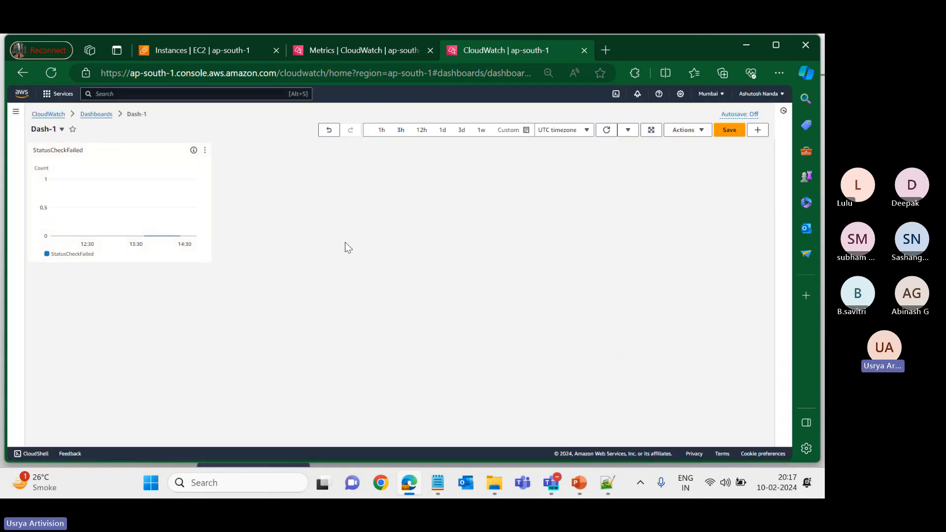
Save Dash-1, preview the StatusCheckFailed chart full size, then return to the dashboards list
left_click(729, 134)
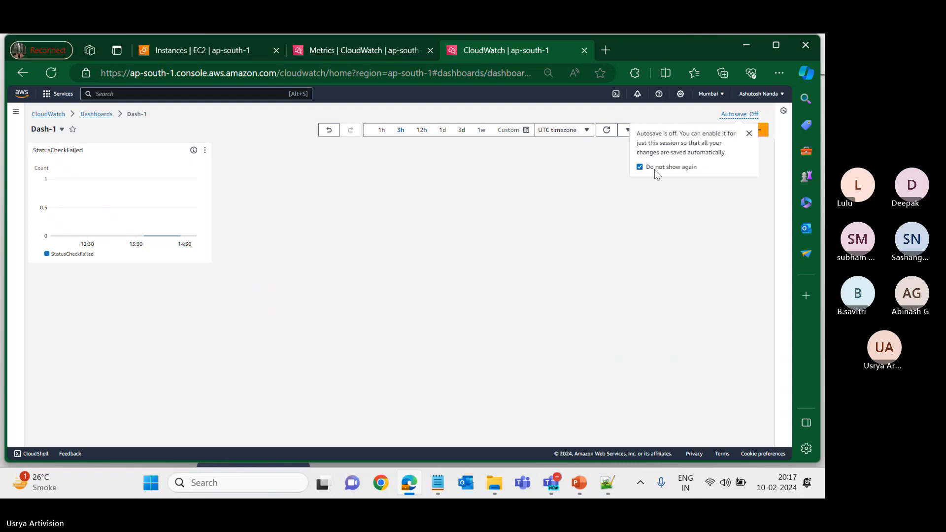
left_click(749, 135)
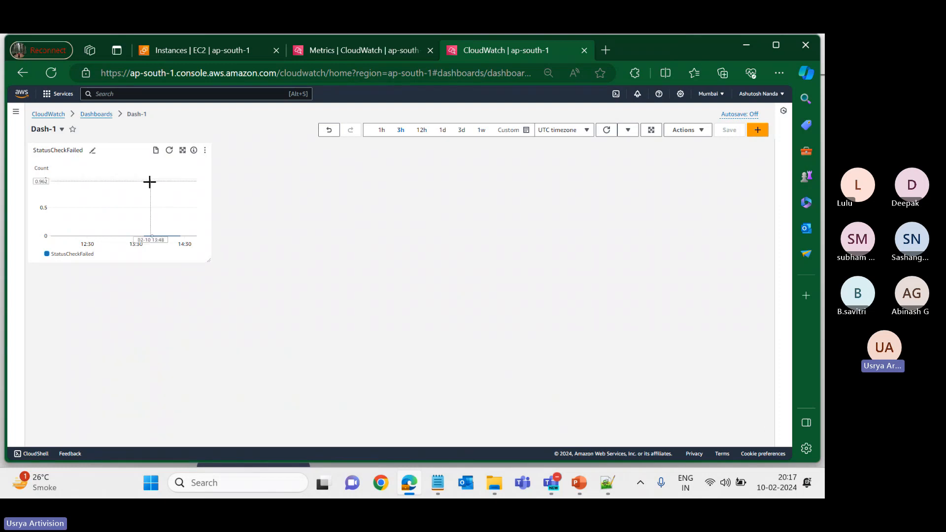
left_click(182, 151)
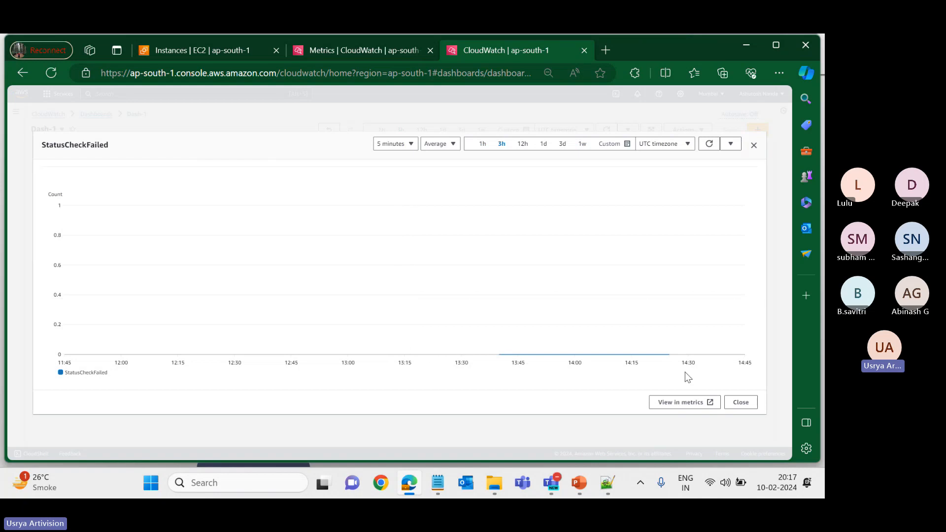
left_click(740, 403)
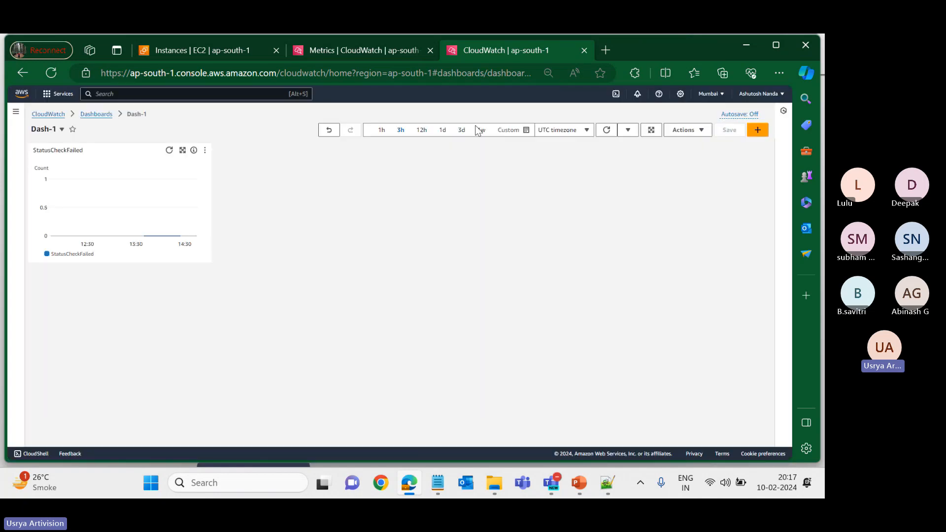
left_click(684, 131)
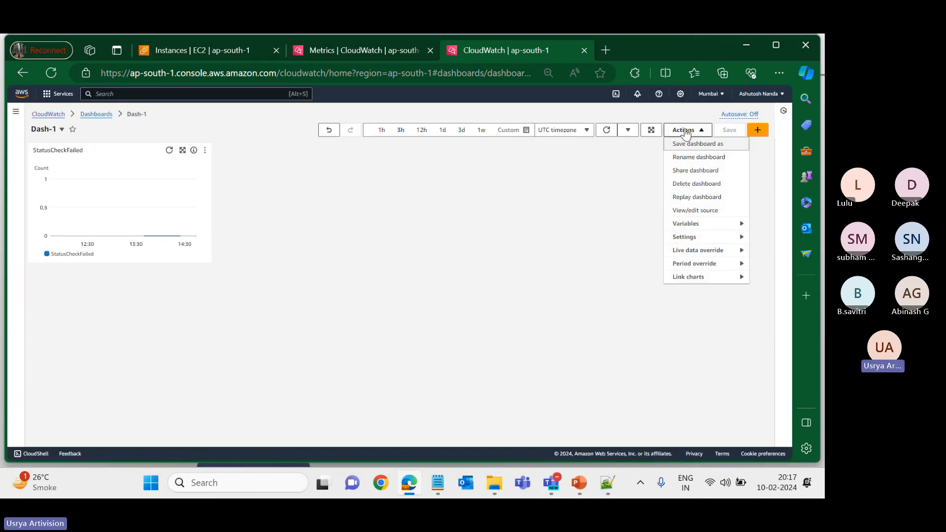
left_click(95, 114)
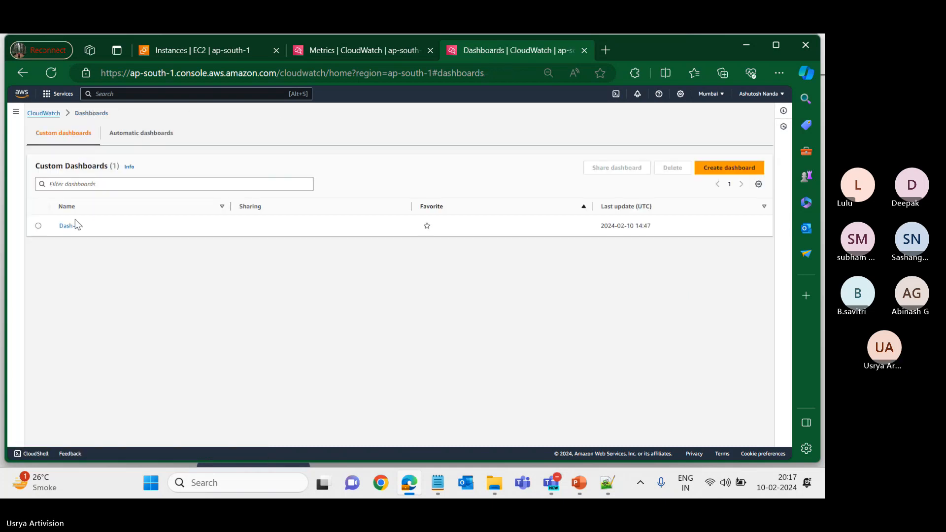
left_click(331, 50)
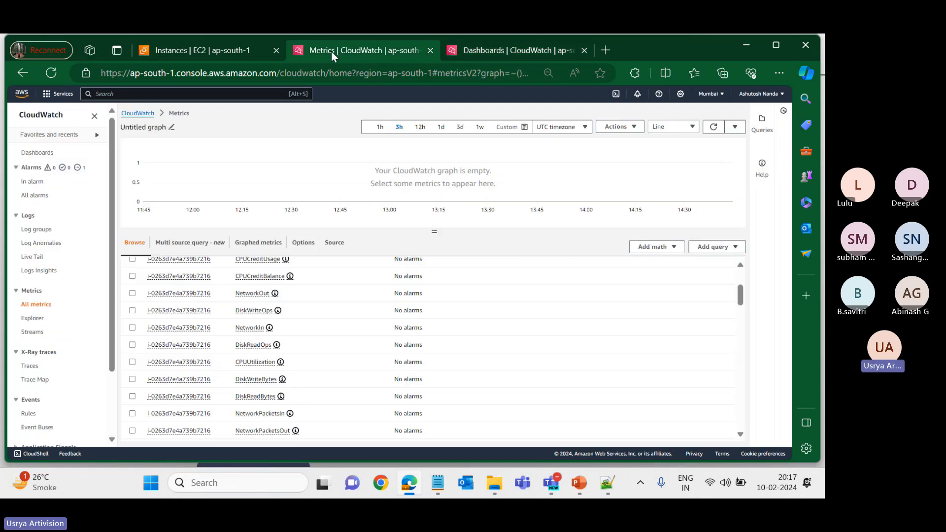
left_click(131, 330)
left_click(131, 330)
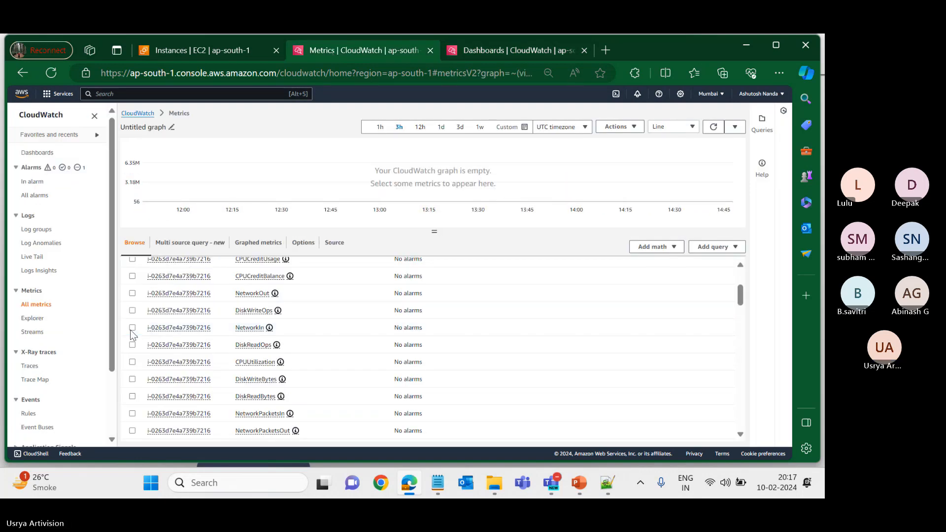
left_click(132, 329)
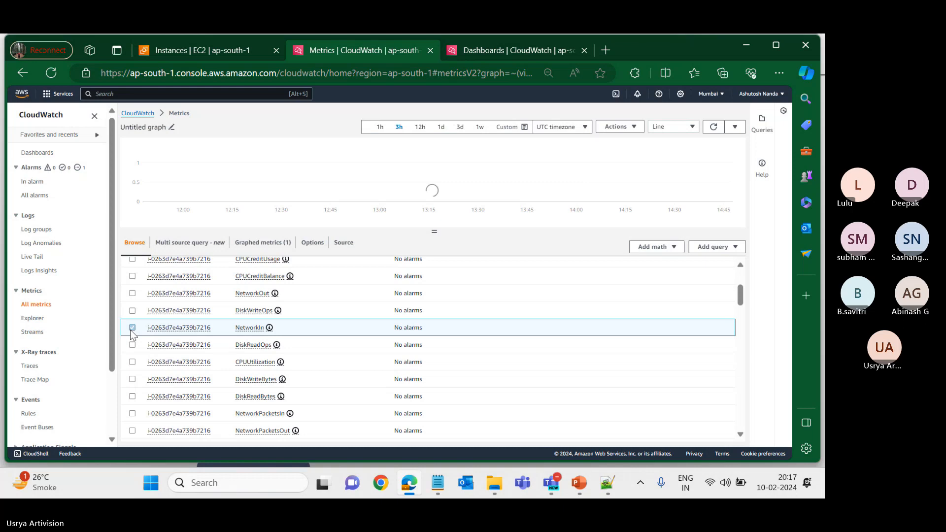
left_click(618, 130)
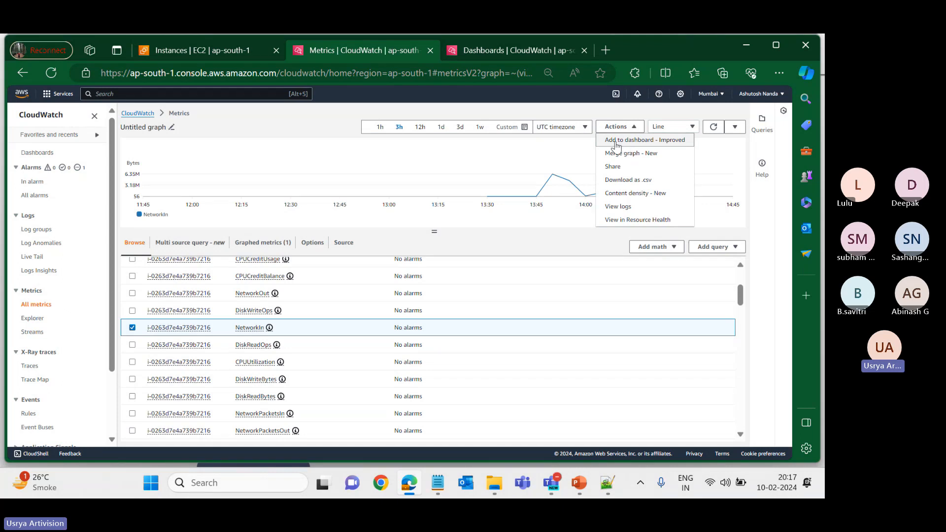
left_click(630, 140)
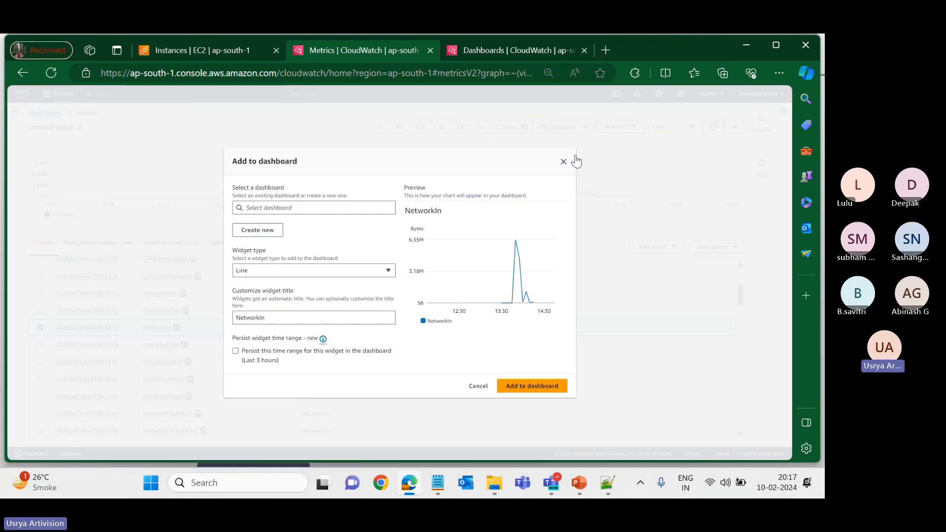
left_click(564, 162)
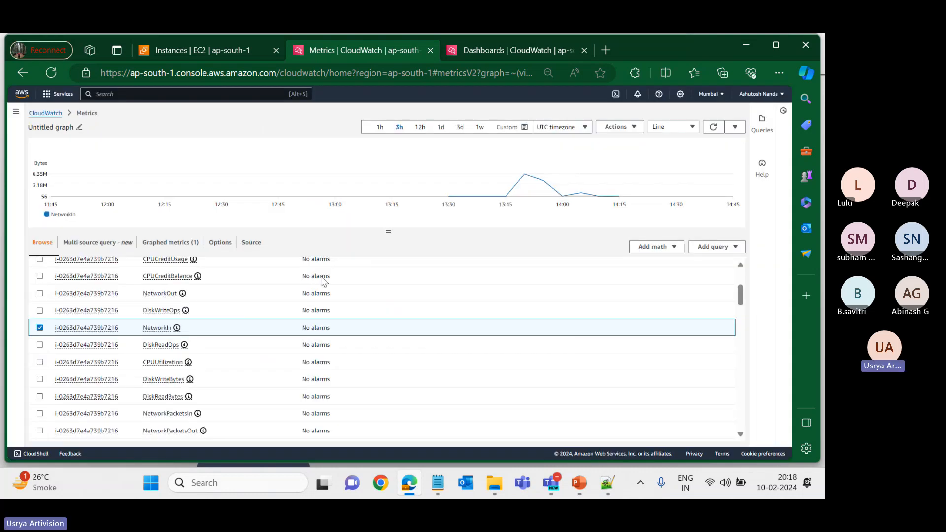
left_click(521, 57)
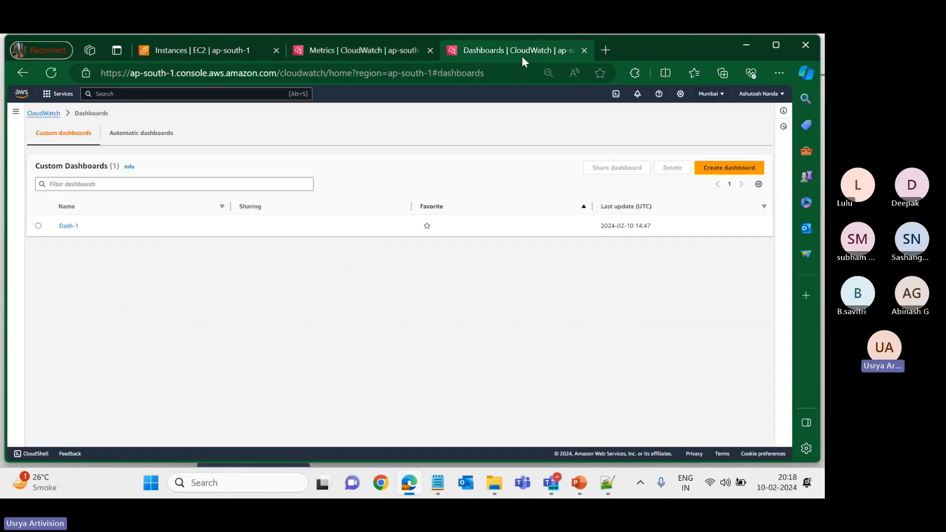
left_click(69, 226)
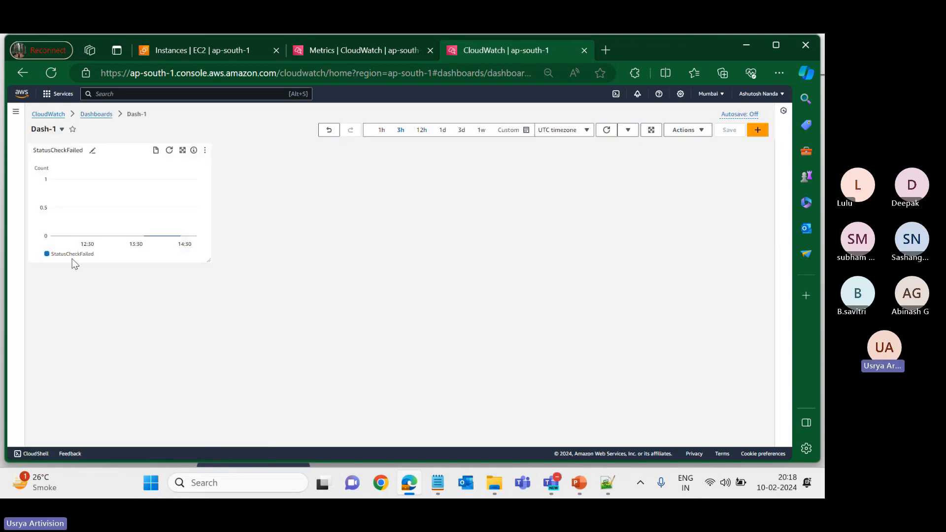
left_click(299, 51)
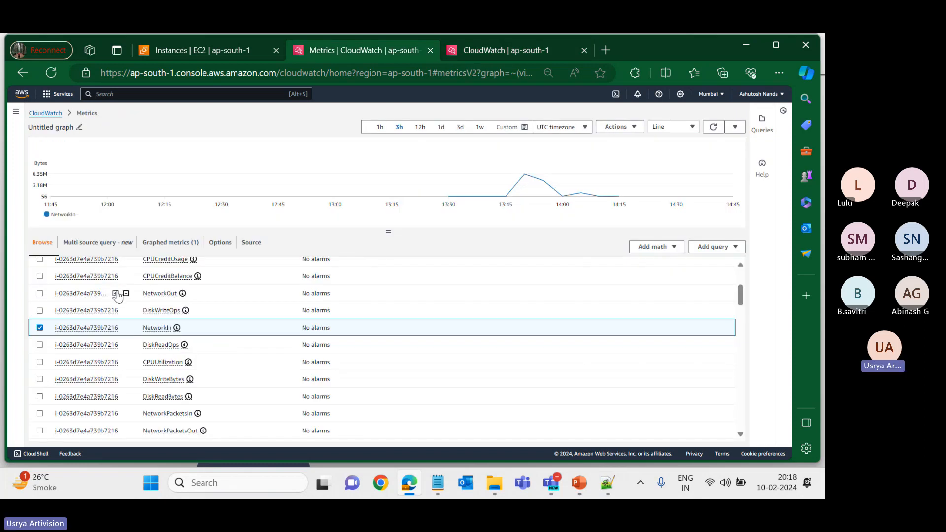
Graph NetworkOut with NetworkIn and target Dash-1 as a Line widget titled 'NetworkIn, NetworkOut'
left_click(40, 293)
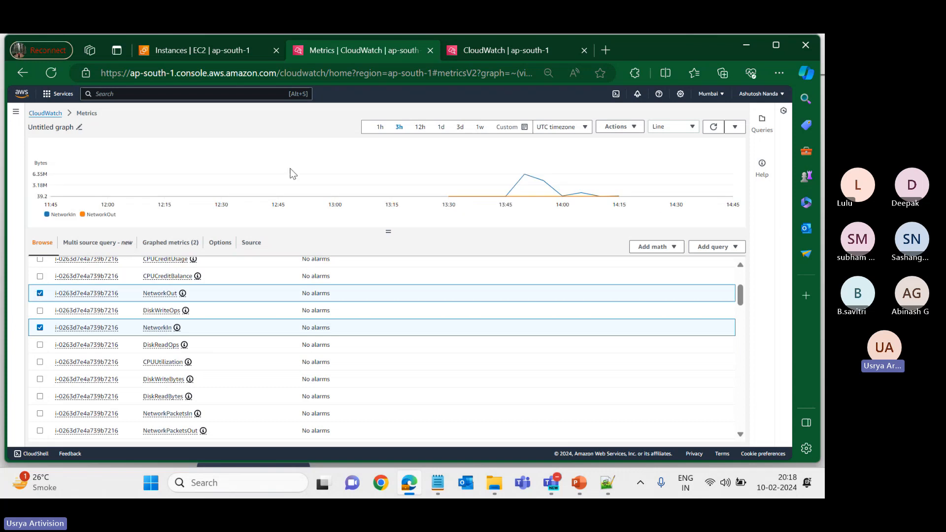
left_click(622, 128)
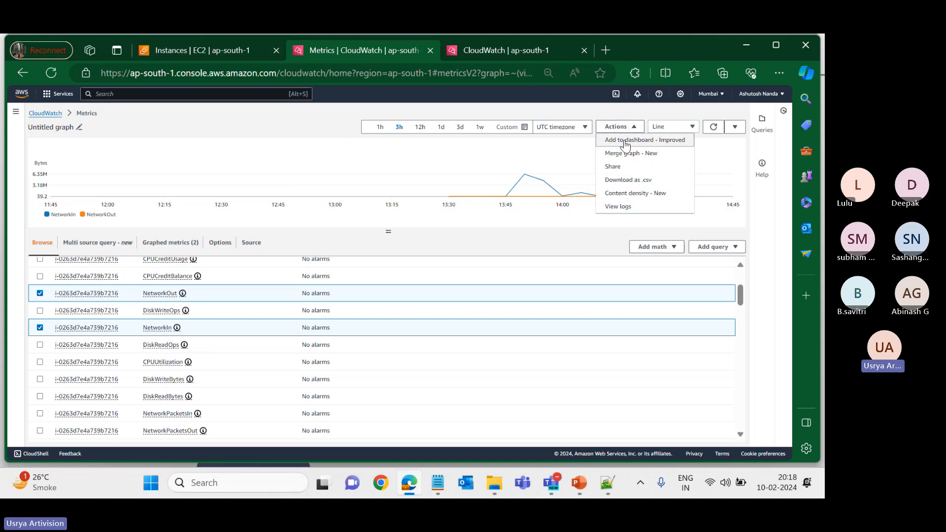
left_click(625, 143)
left_click(331, 207)
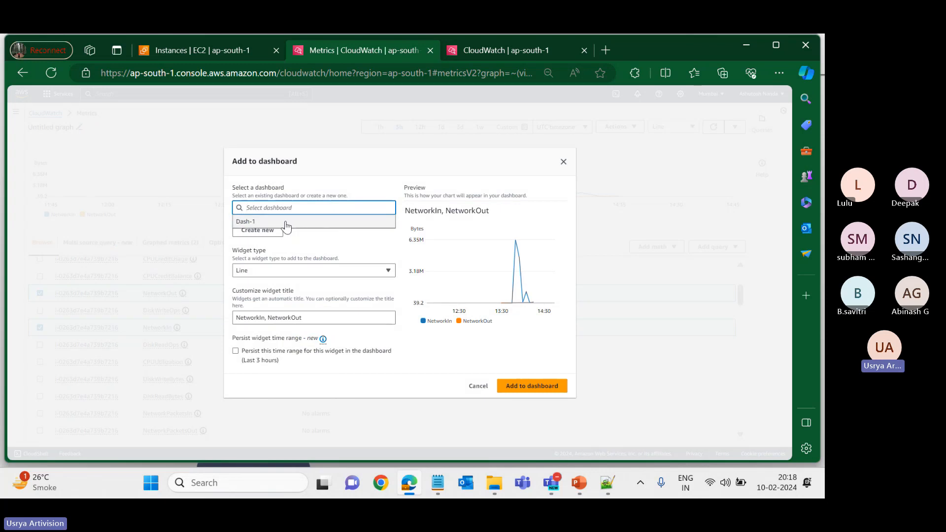
left_click(286, 223)
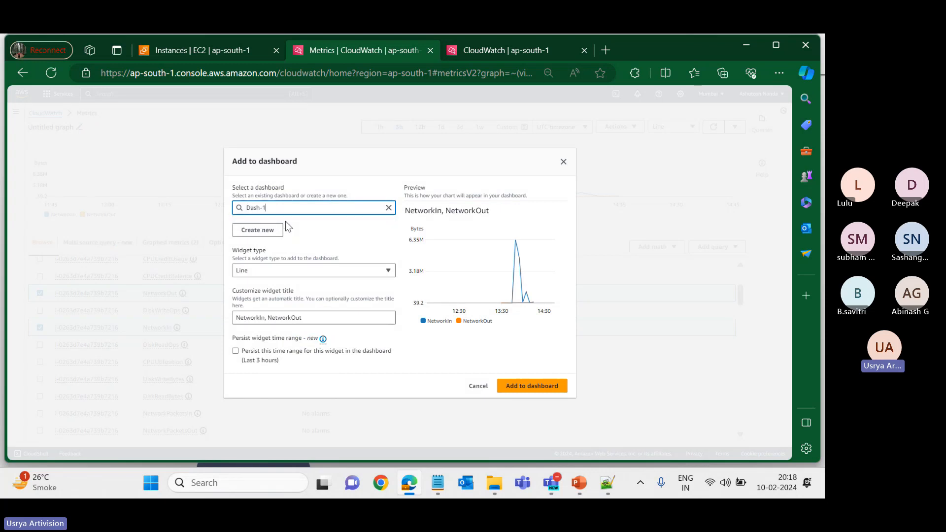
left_click(318, 274)
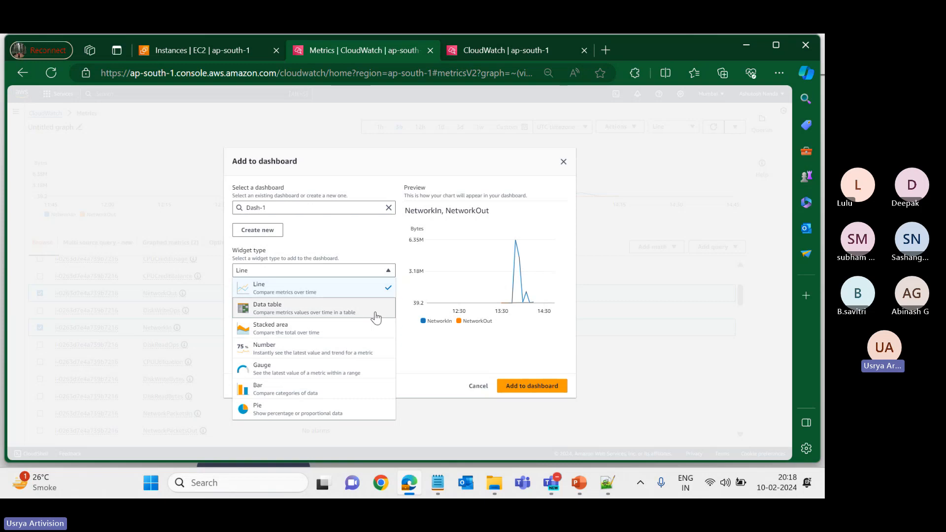
left_click(419, 330)
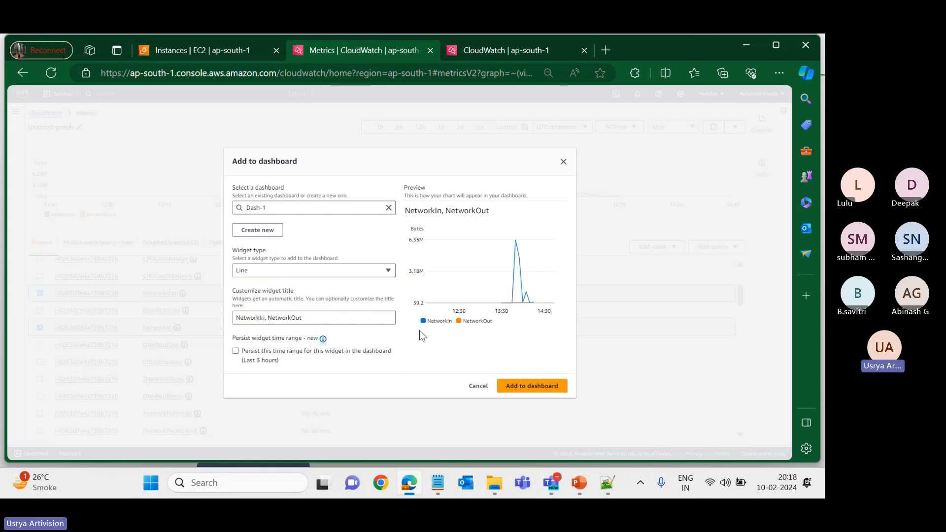
left_click(324, 314)
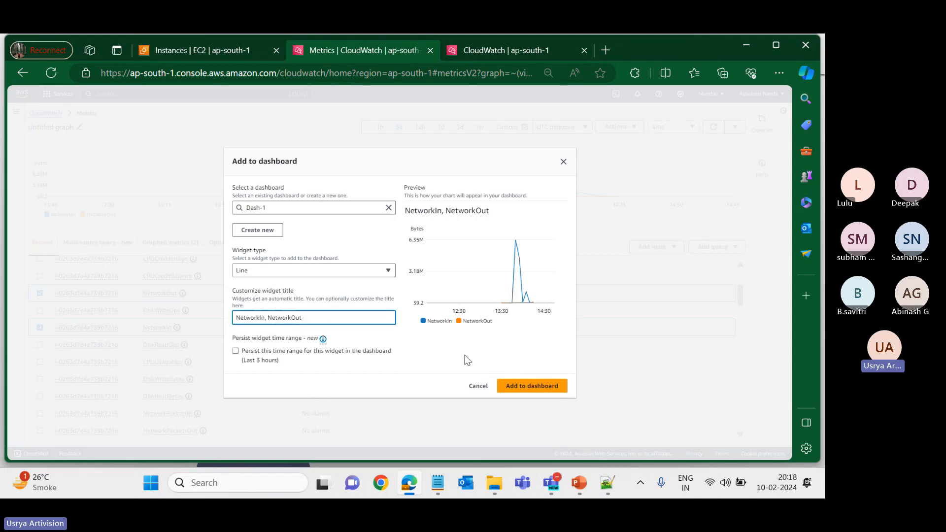
Add the network chart to Dash-1, then enlarge it to inspect and close the view
left_click(531, 386)
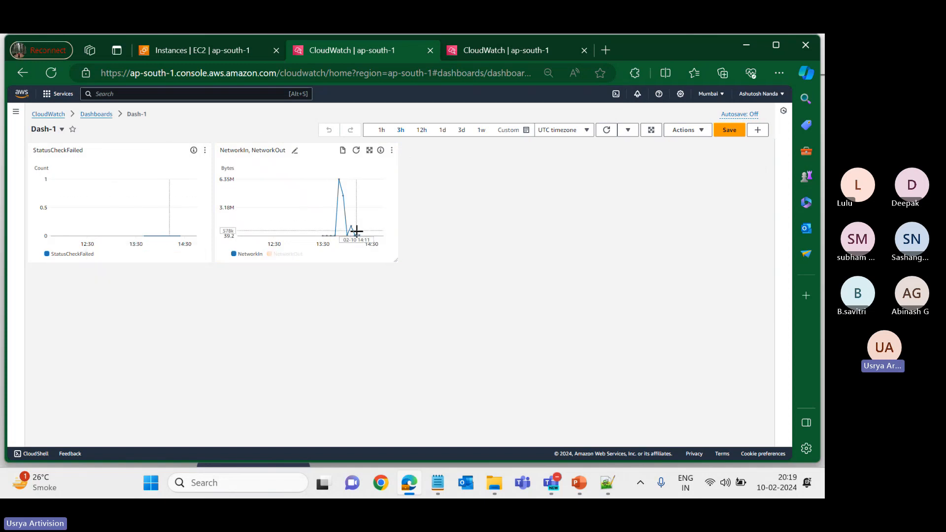
left_click(369, 150)
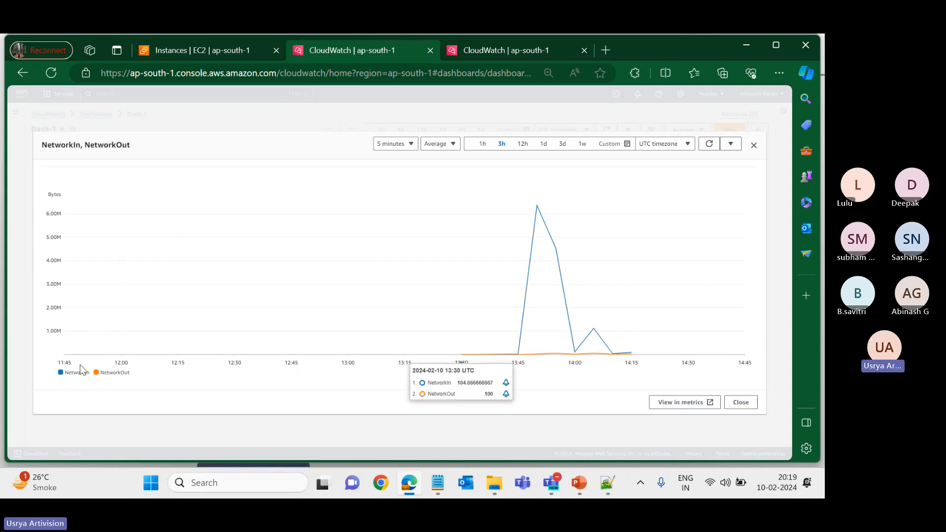
mouse_move(74, 377)
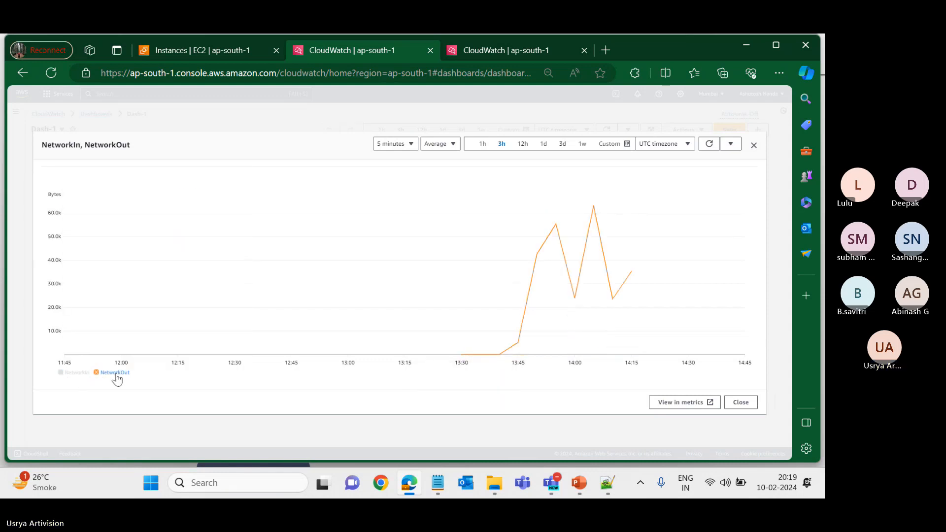
left_click(740, 403)
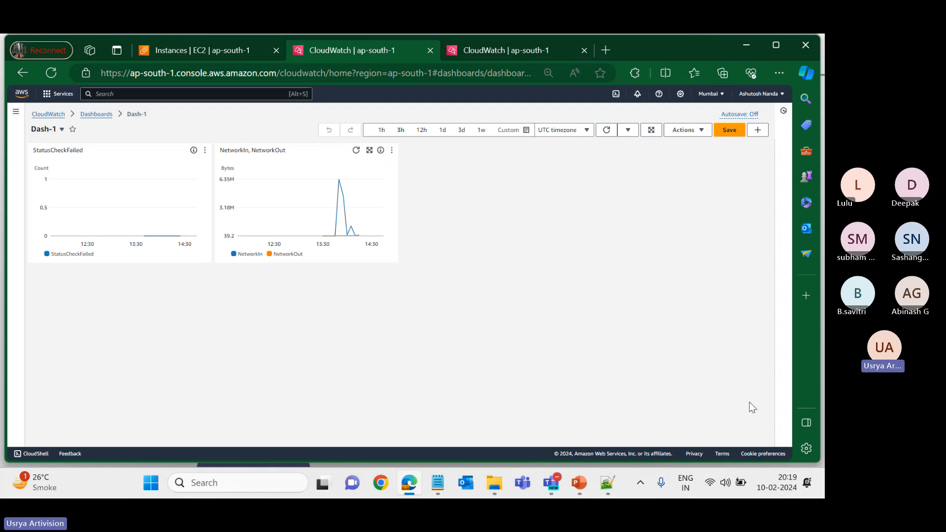
Check the Teams meeting window, then return to the browser's other Dash-1 CloudWatch tab
key("alt+Tab")
key("Tab")
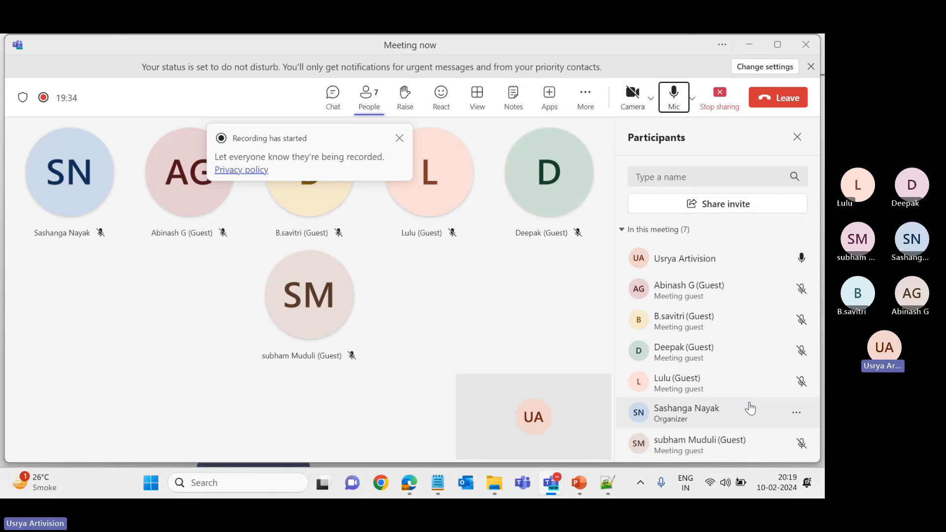
key("alt+Tab")
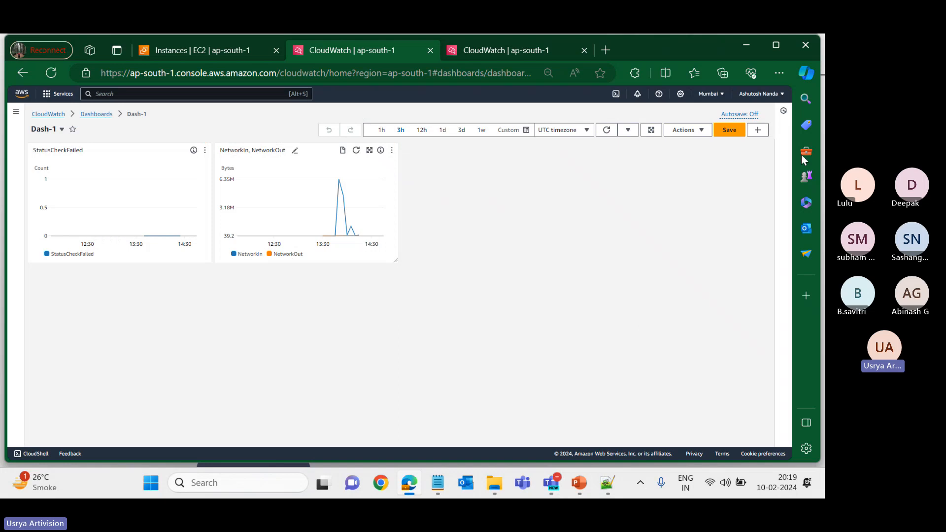
left_click(562, 47)
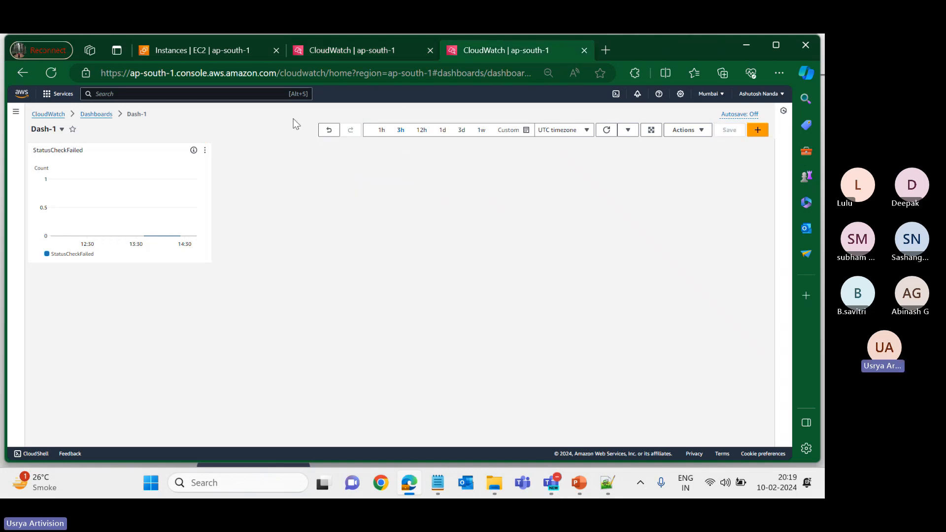
From CloudWatch home, show All metrics > EC2 > Per-Instance Metrics and scroll through the 76 metrics
left_click(57, 114)
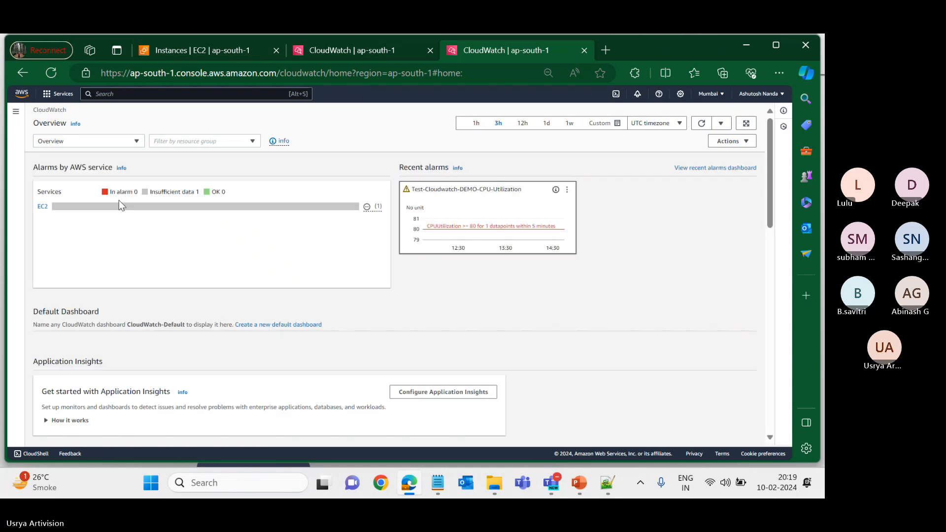
left_click(13, 113)
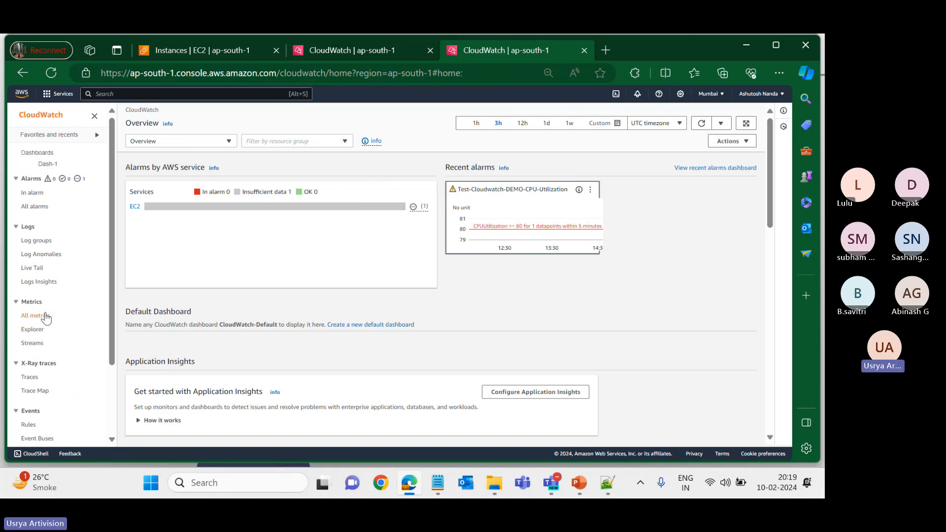
left_click(48, 317)
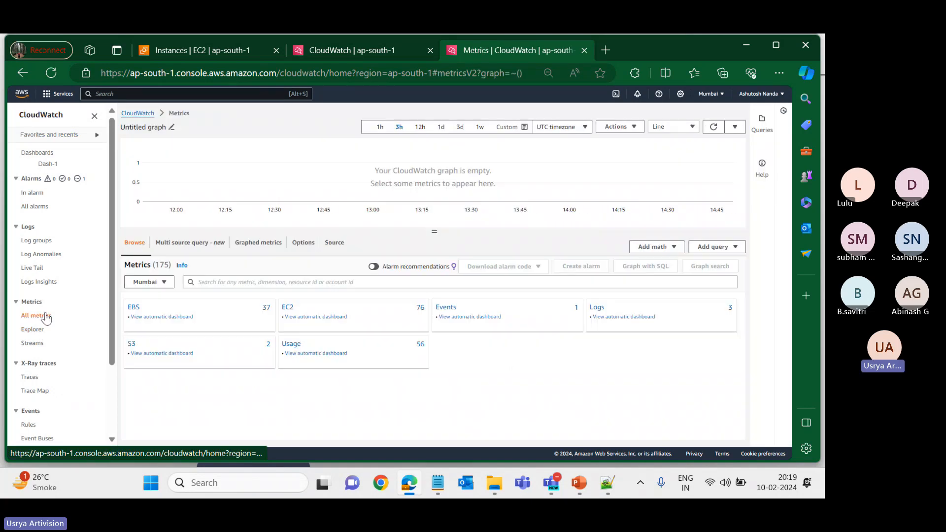
left_click(293, 316)
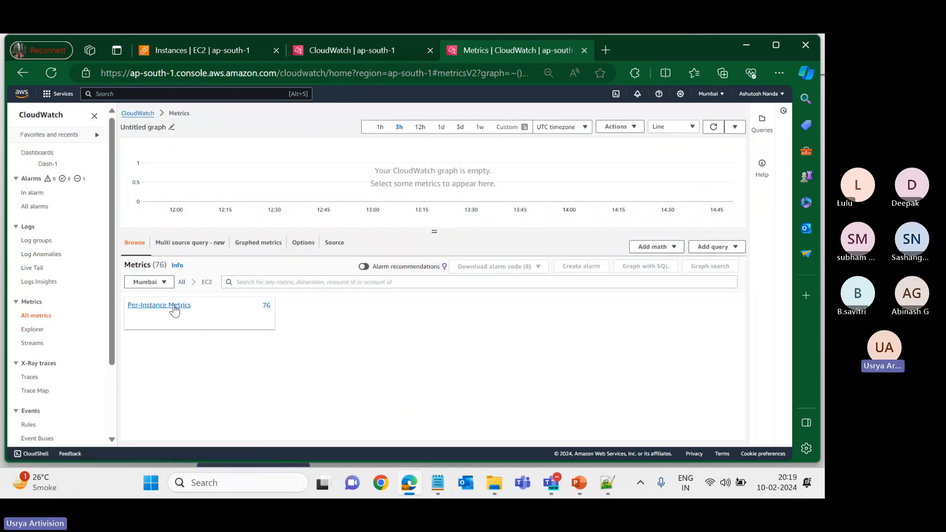
left_click(176, 310)
scroll(329, 381, "down", 10)
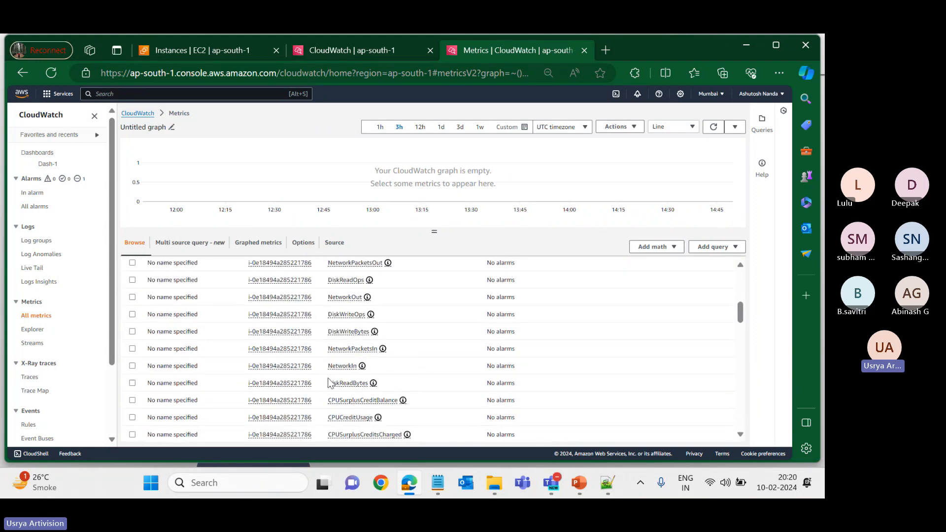
scroll(409, 404, "down", 5)
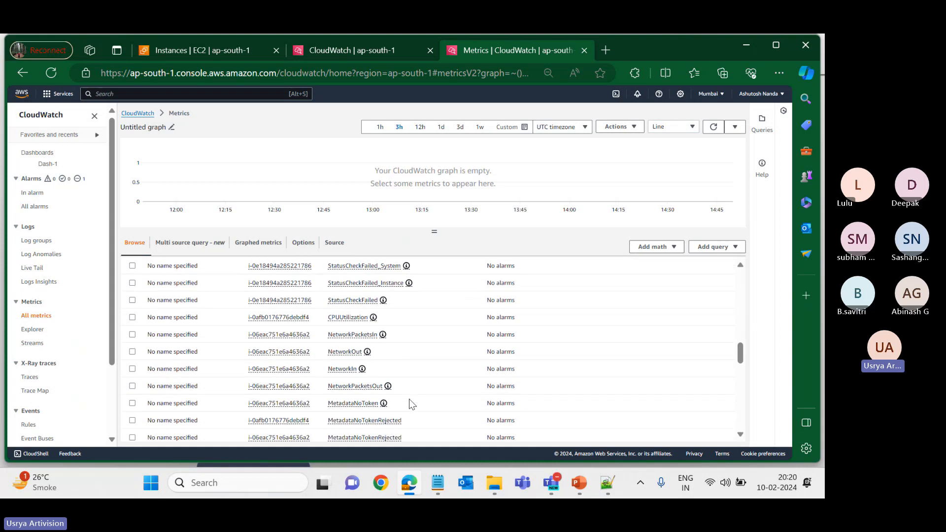
scroll(410, 404, "down", 5)
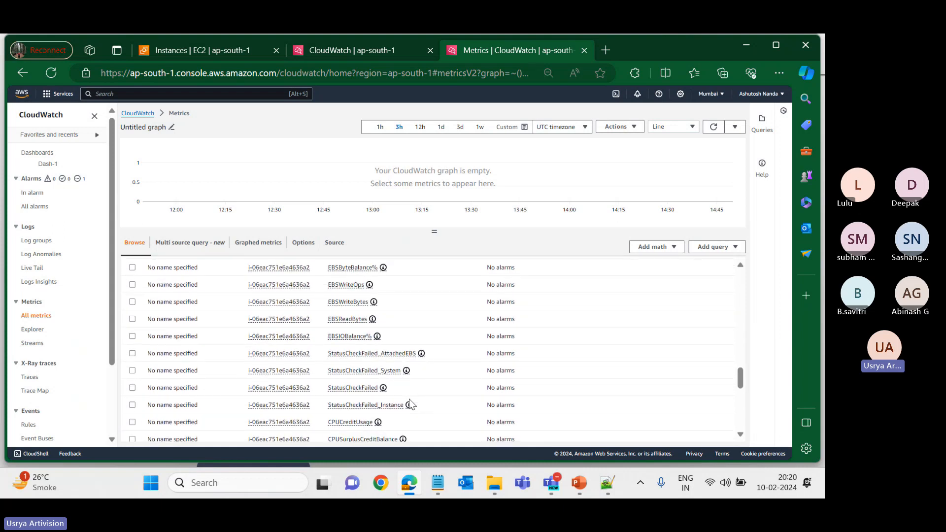
scroll(410, 404, "down", 10)
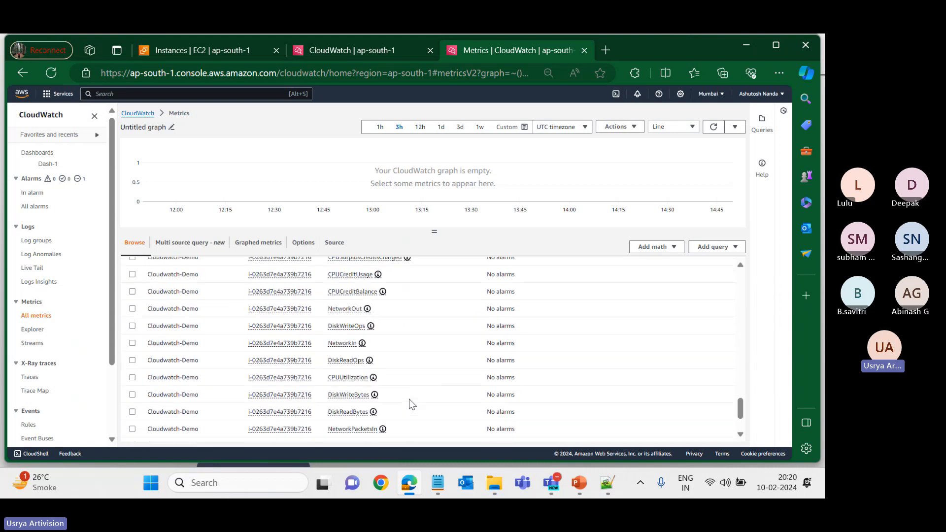
scroll(410, 400, "up", 20)
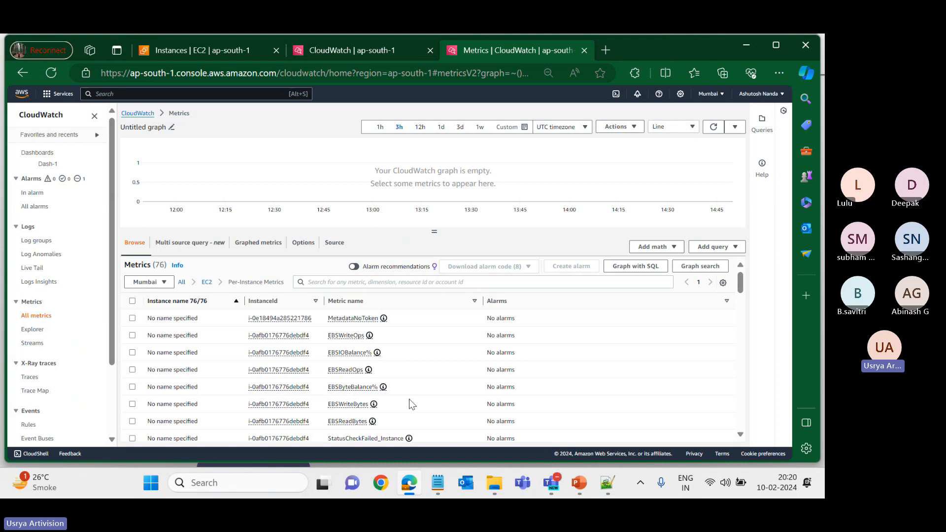
Show all EC2 instances, not just running ones, and refresh the list
left_click(207, 48)
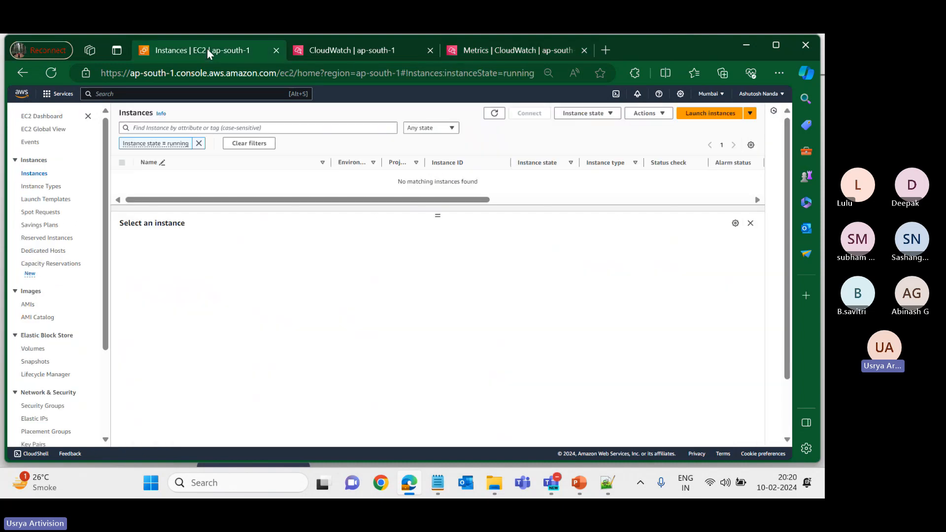
left_click(199, 144)
left_click(494, 113)
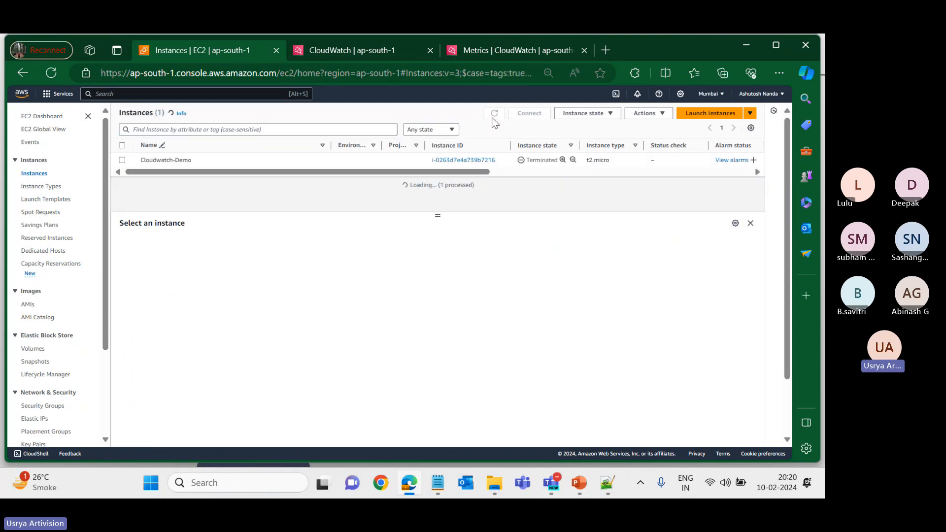
Start launching a new instance named cloudwatch-Monitoring
left_click(705, 117)
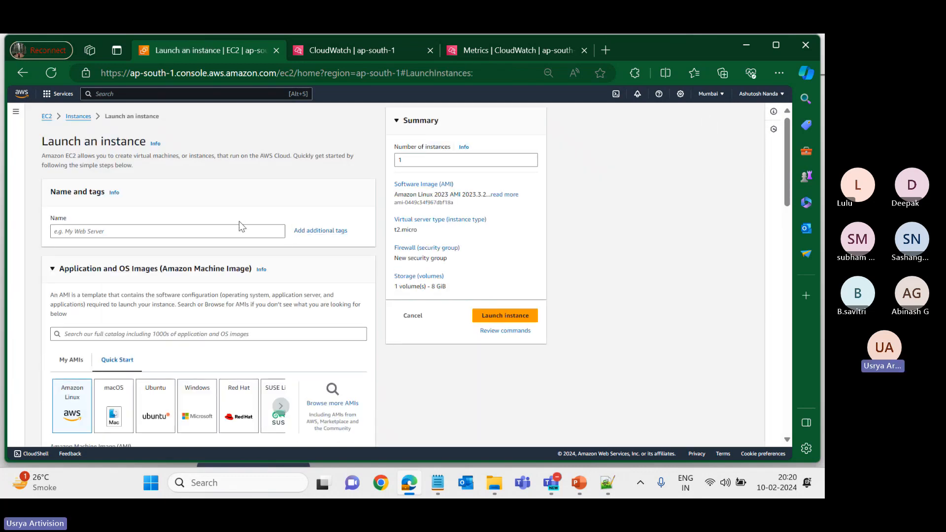
left_click(219, 229)
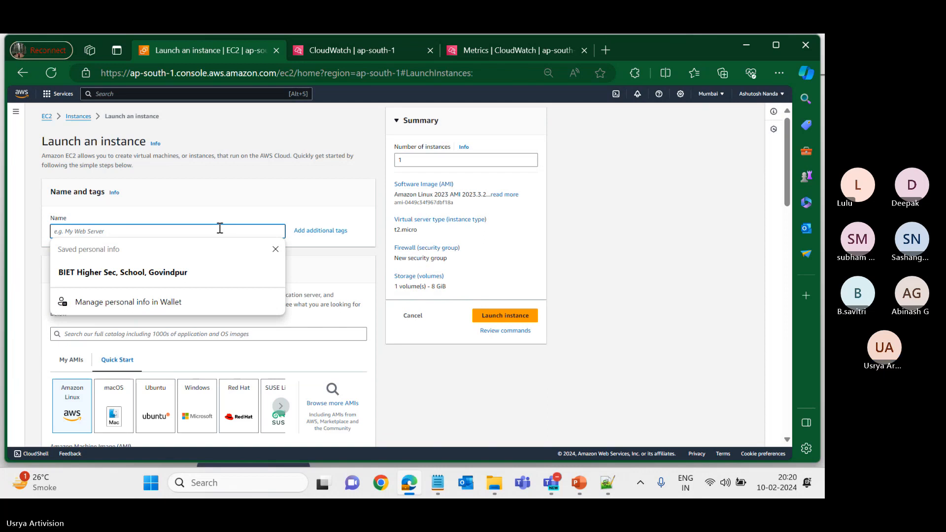
type("cl")
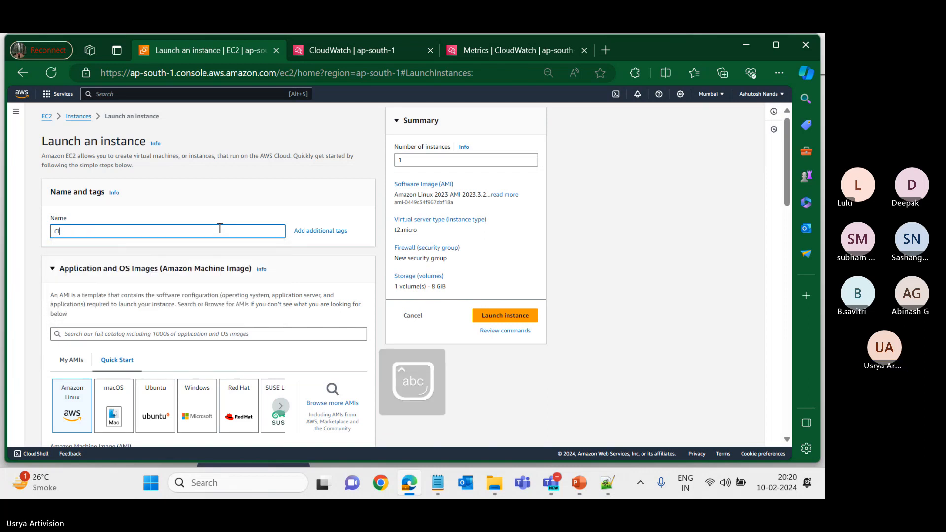
type("oud")
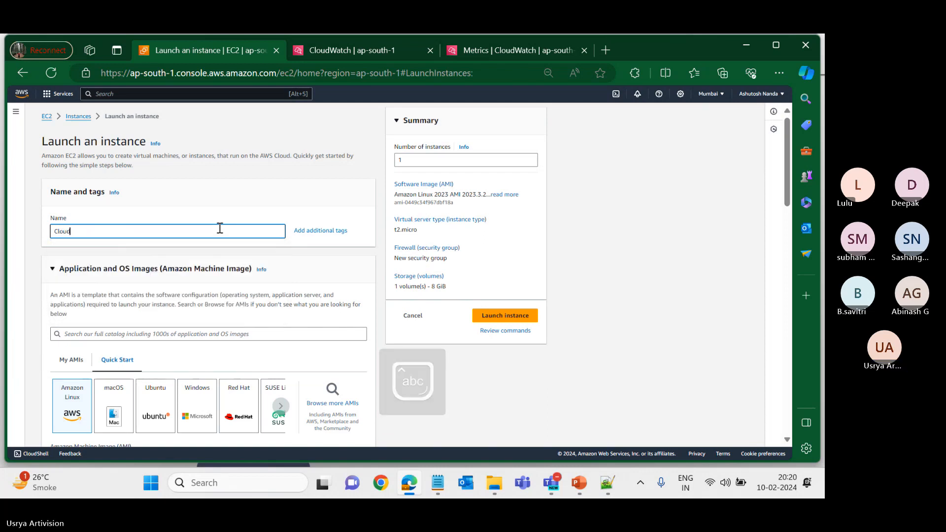
type("watch-")
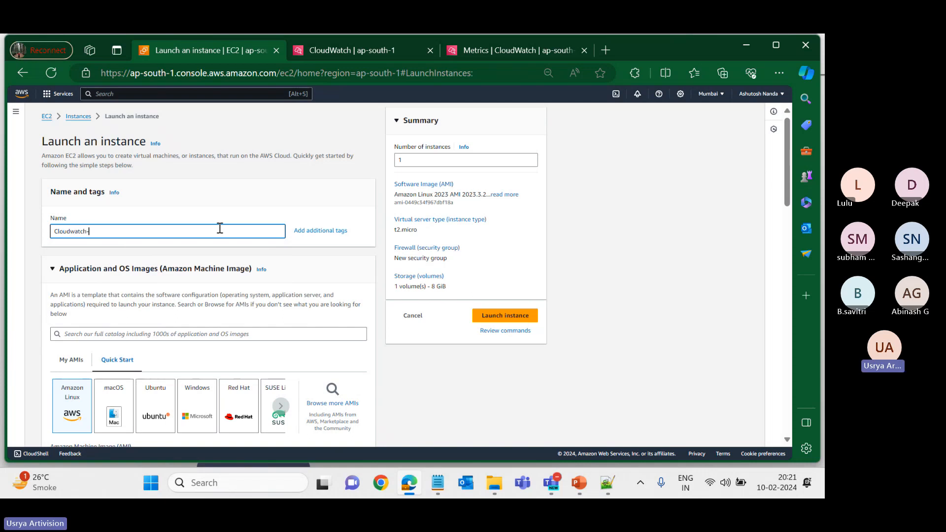
type("Monitoring")
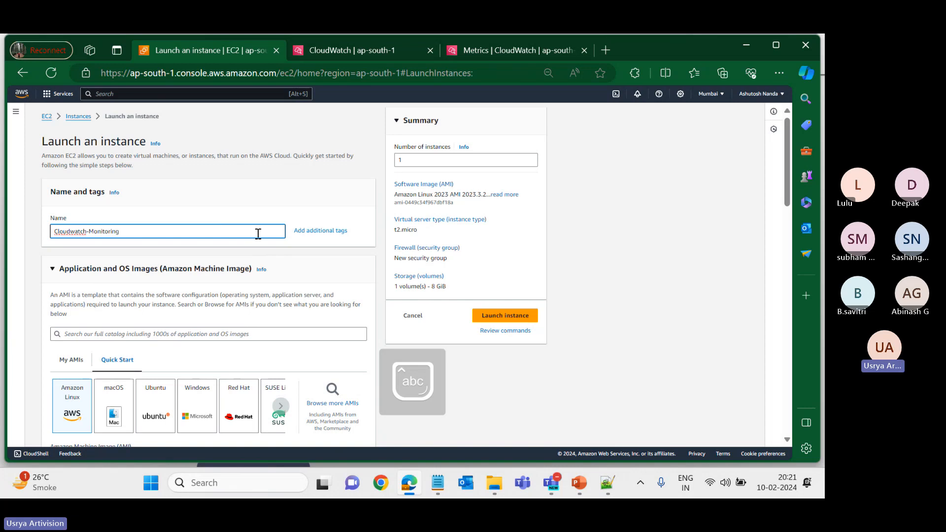
Choose the Windows Server 2022 Base image for the instance
scroll(257, 232, "down", 1)
scroll(182, 281, "down", 1)
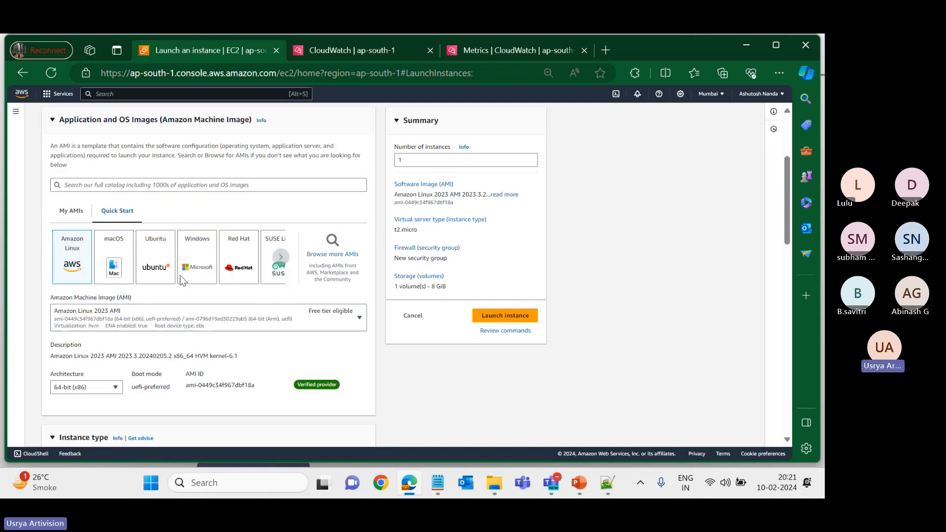
left_click(206, 266)
scroll(206, 267, "down", 1)
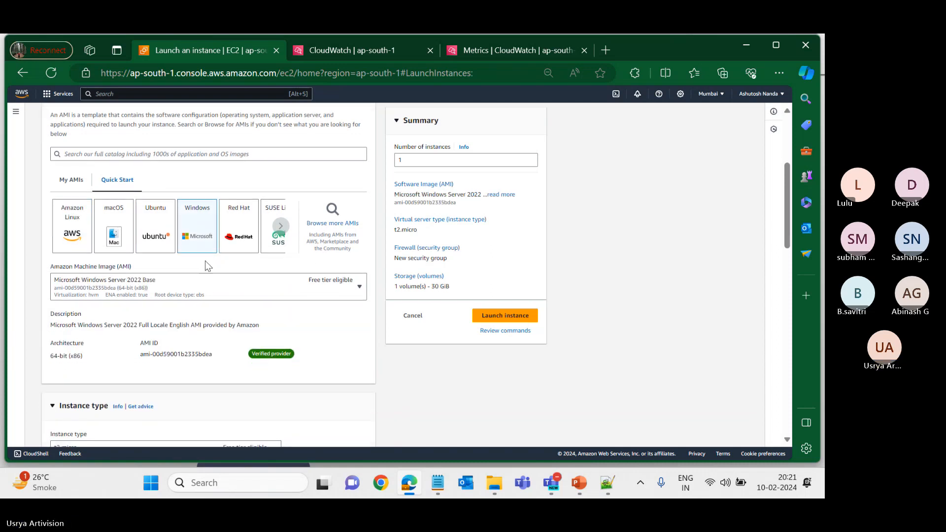
scroll(205, 262, "up", 1)
scroll(205, 263, "down", 1)
scroll(206, 266, "down", 2)
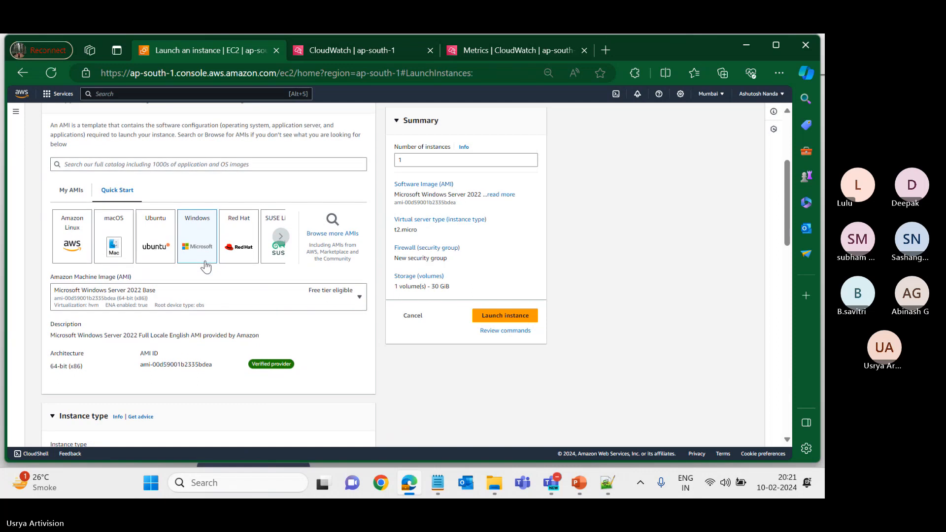
left_click(206, 249)
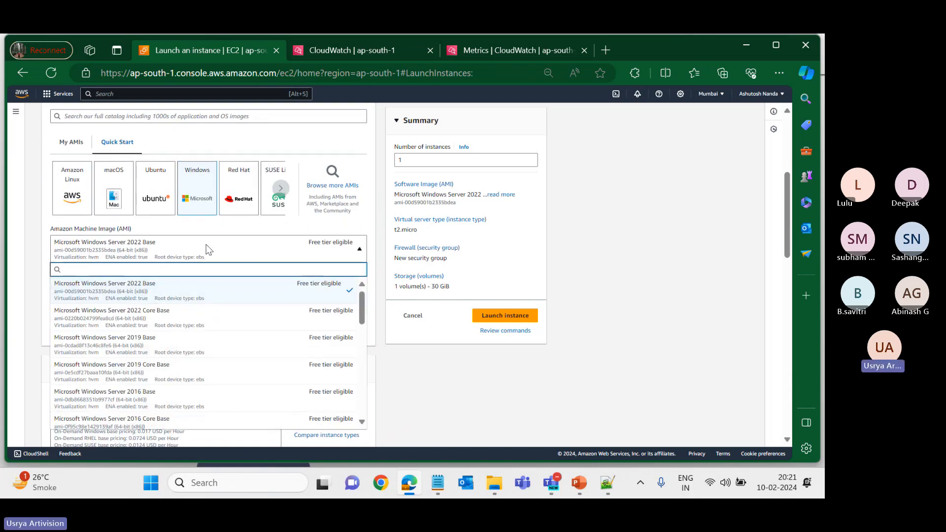
left_click(199, 289)
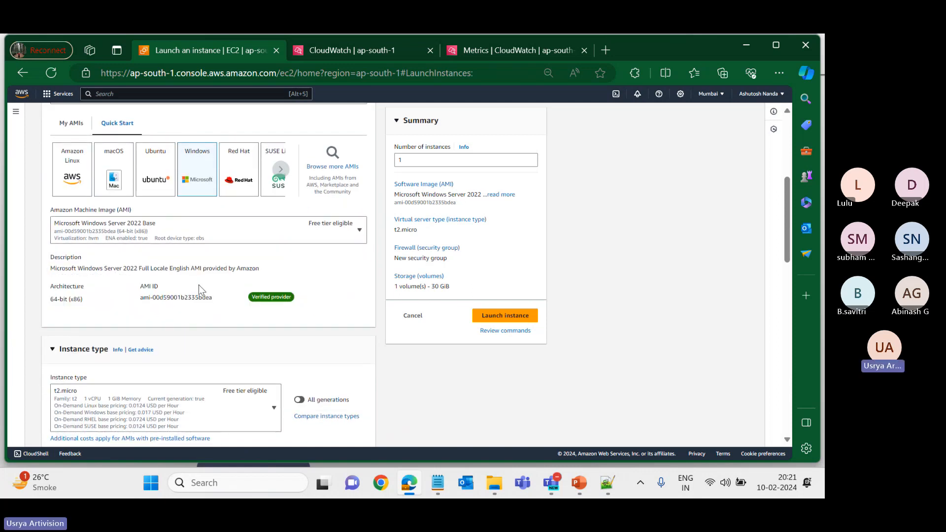
scroll(202, 238, "down", 4)
scroll(202, 237, "down", 1)
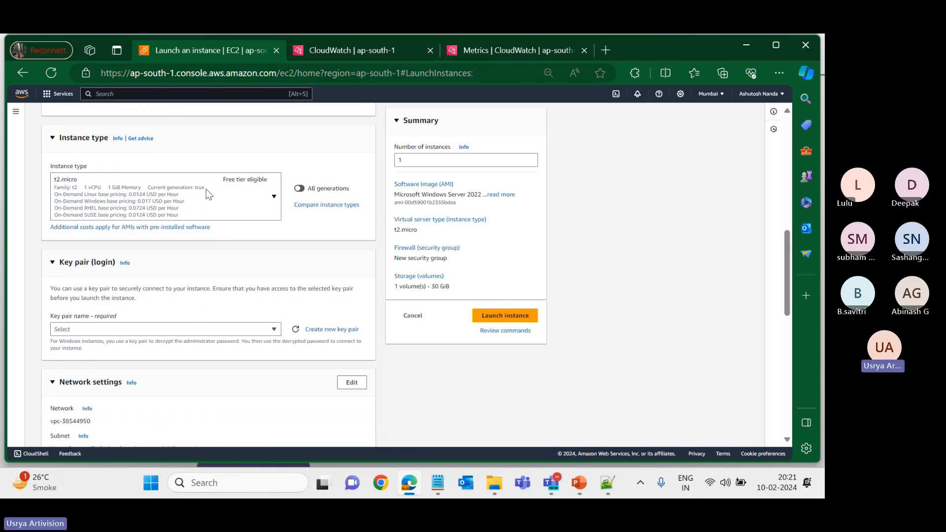
Keep the t2.micro instance type, select the existing test key pair, and launch the instance
left_click(206, 189)
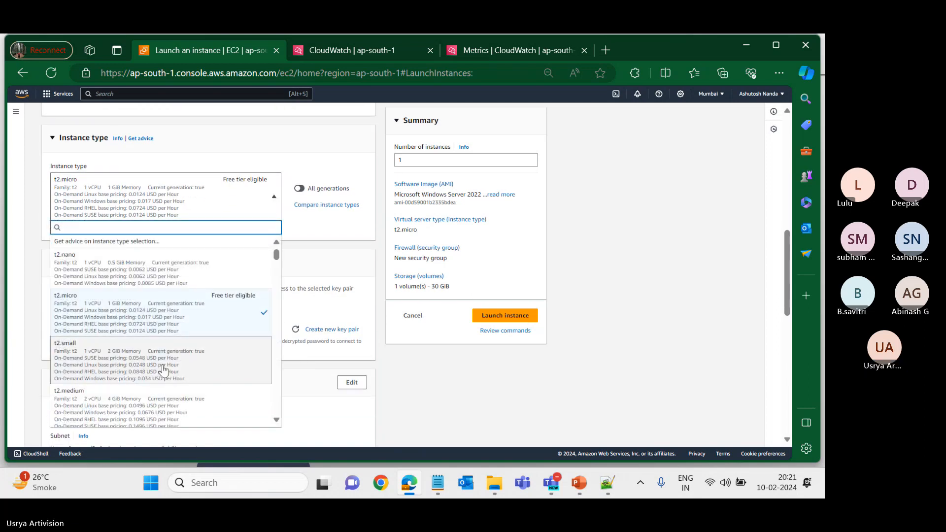
scroll(163, 374, "down", 1)
scroll(163, 377, "up", 1)
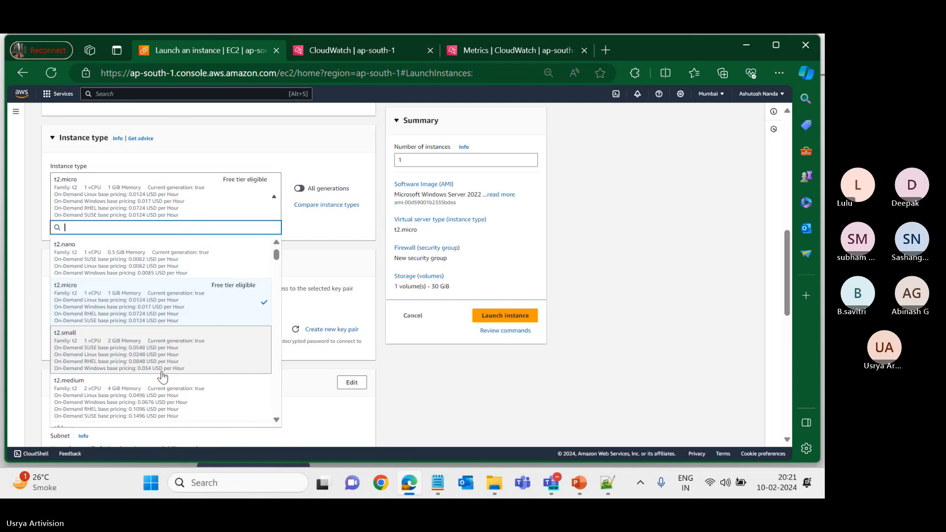
left_click(156, 300)
scroll(239, 287, "down", 3)
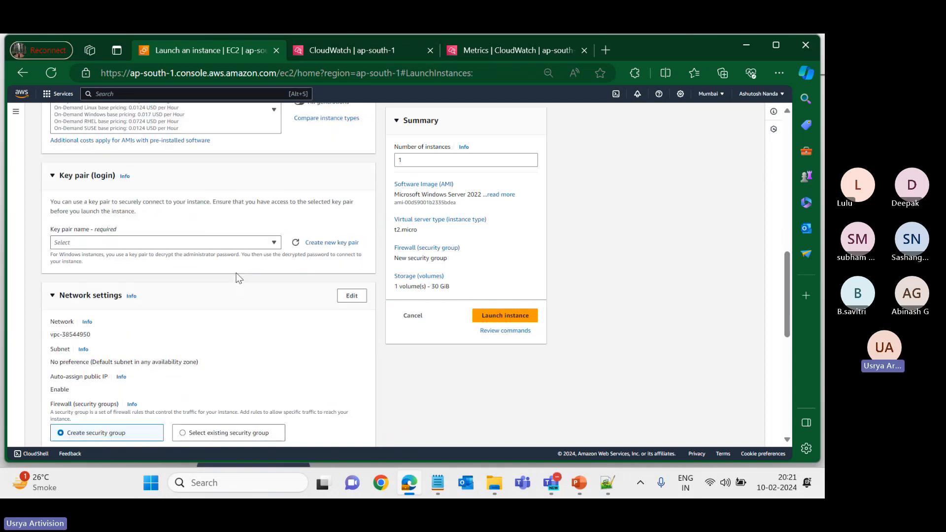
left_click(236, 243)
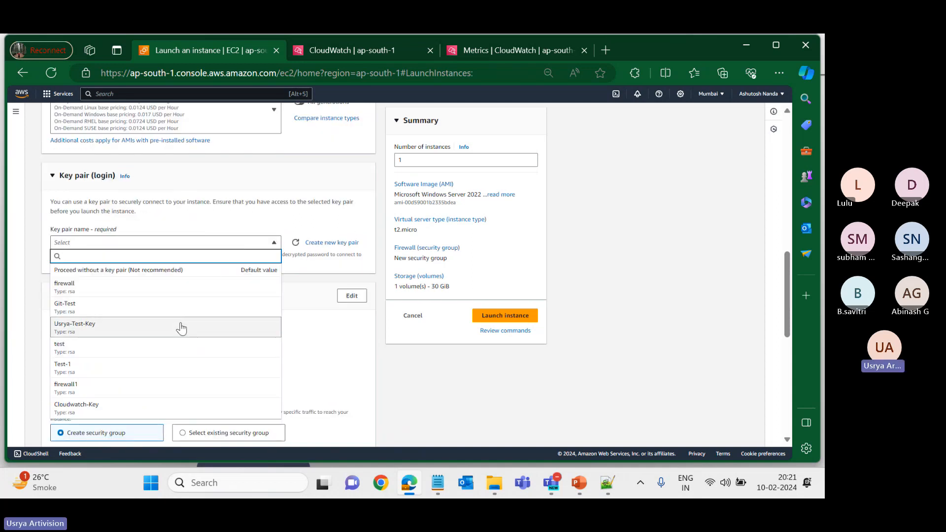
left_click(180, 324)
scroll(222, 252, "down", 5)
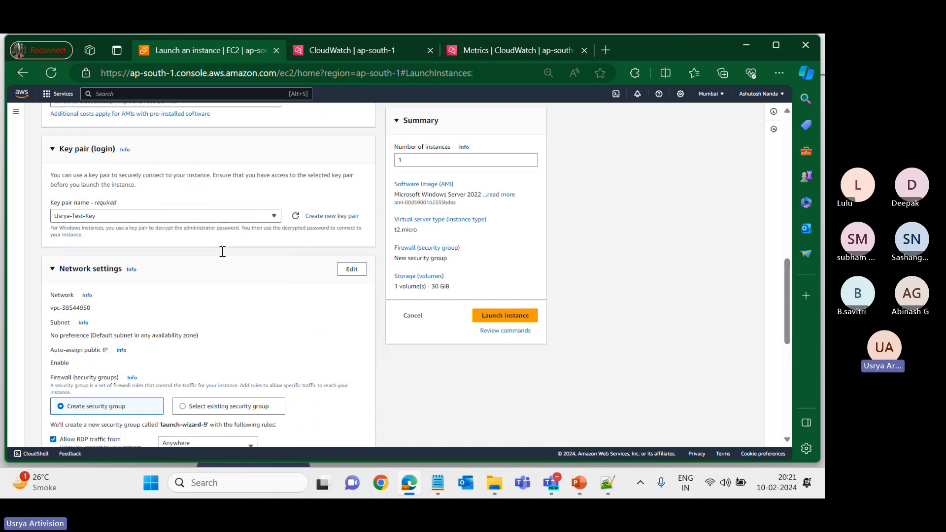
scroll(211, 175, "up", 2)
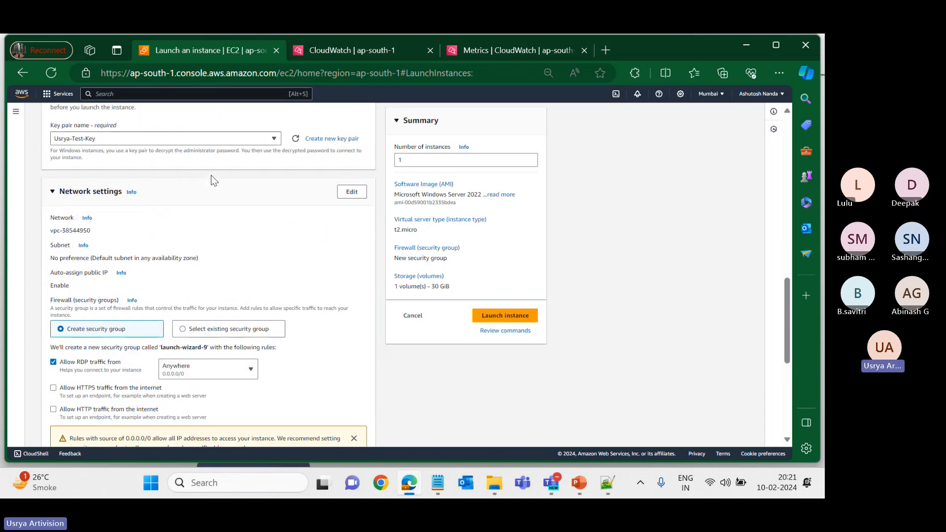
scroll(211, 175, "down", 5)
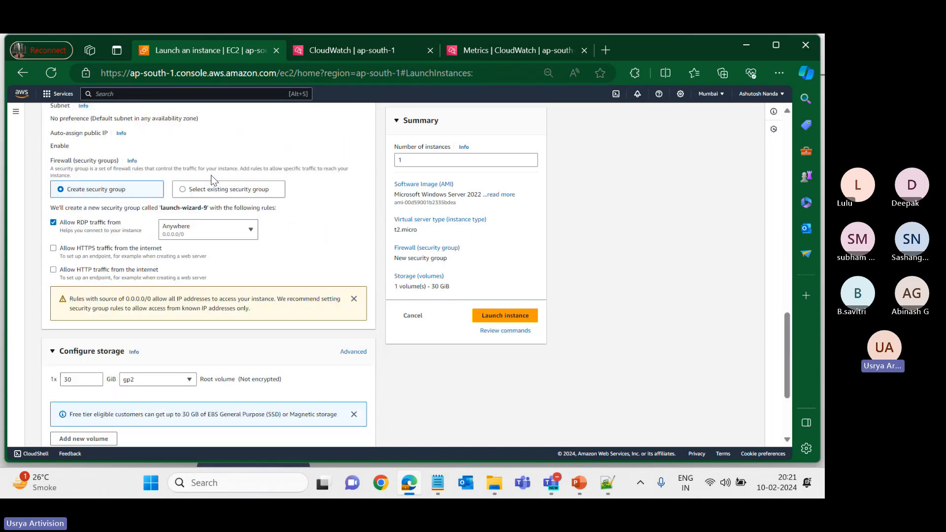
left_click(506, 316)
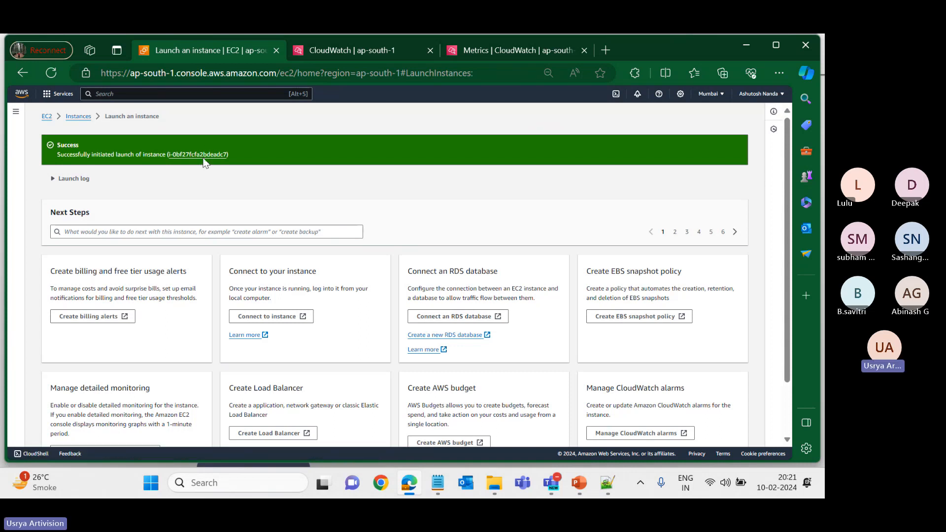
Open the new instance from the success banner, then return to the Dash-1 CloudWatch tab
left_click(204, 157)
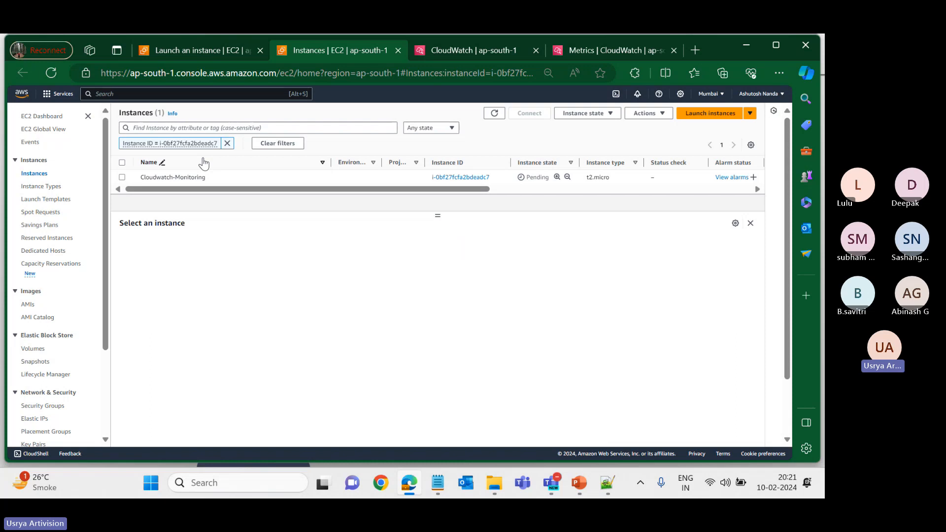
left_click(484, 56)
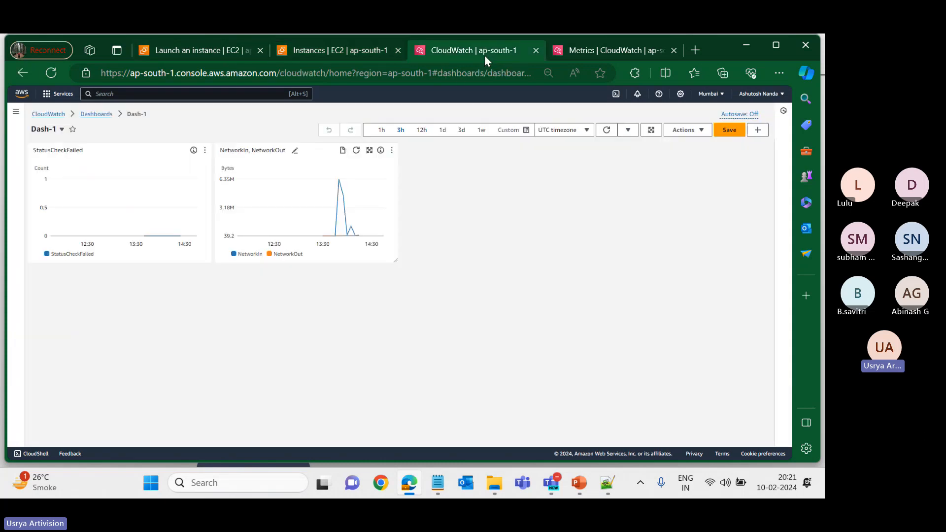
Go to Logs > Log groups from the CloudWatch navigation panel
left_click(16, 117)
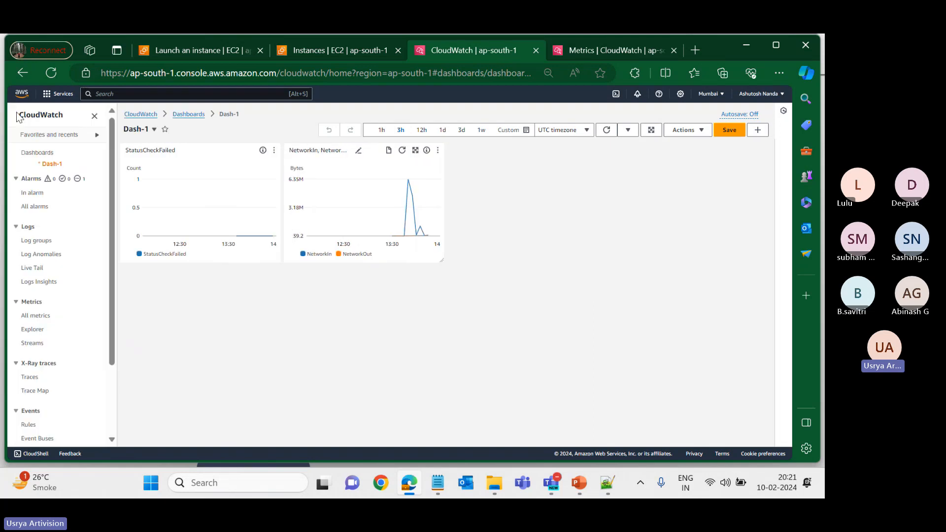
left_click(37, 241)
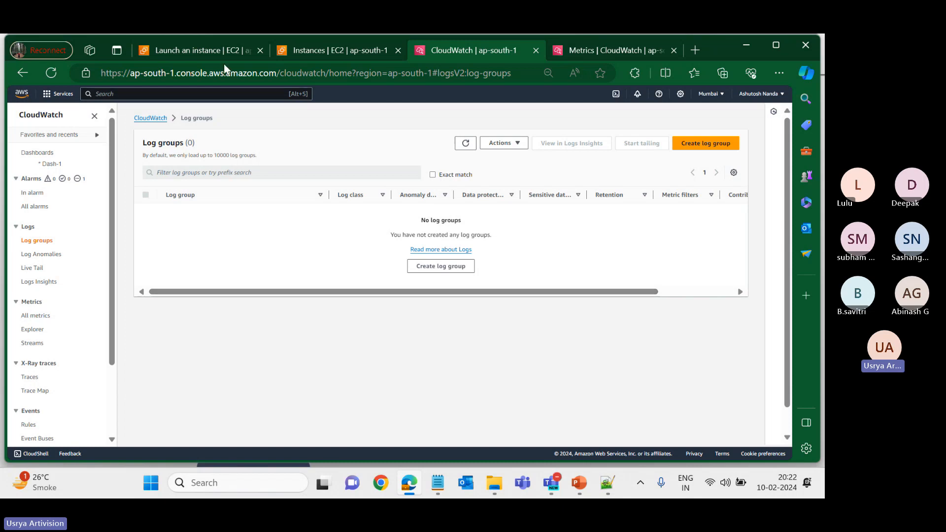
Refresh EC2 instances until Cloudwatch-Monitoring shows running, view its details, then return to CloudWatch log groups
left_click(249, 52)
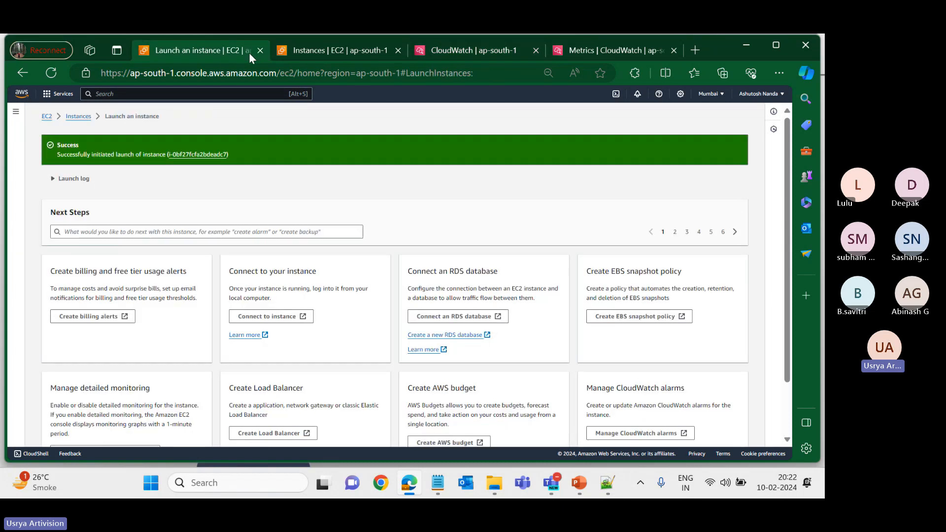
left_click(282, 49)
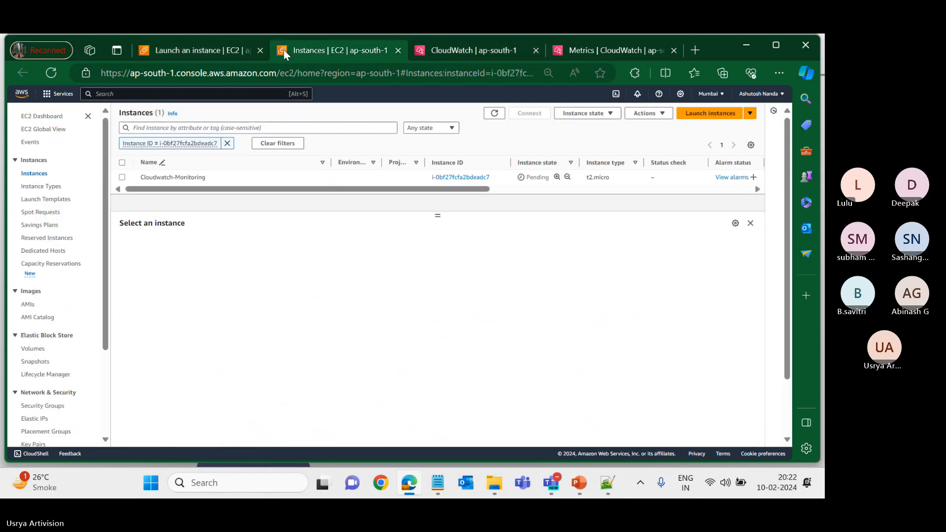
left_click(495, 113)
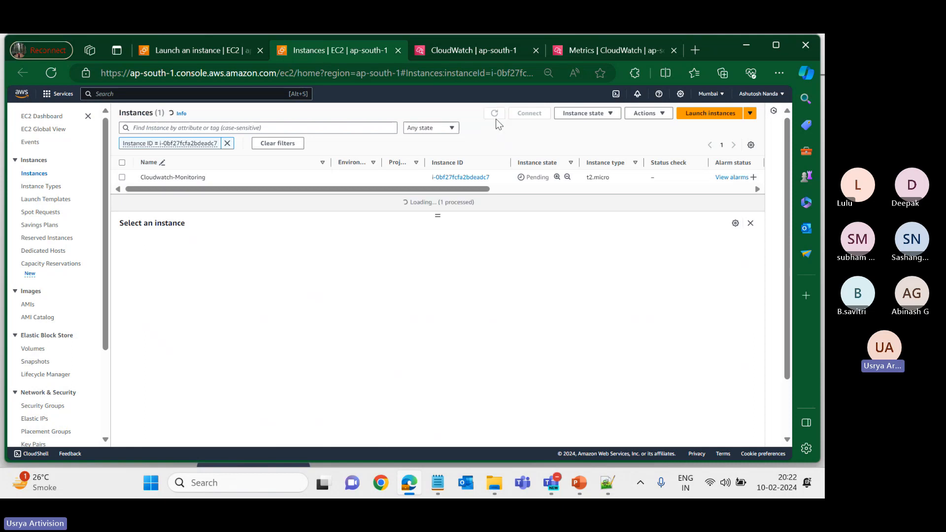
left_click(121, 178)
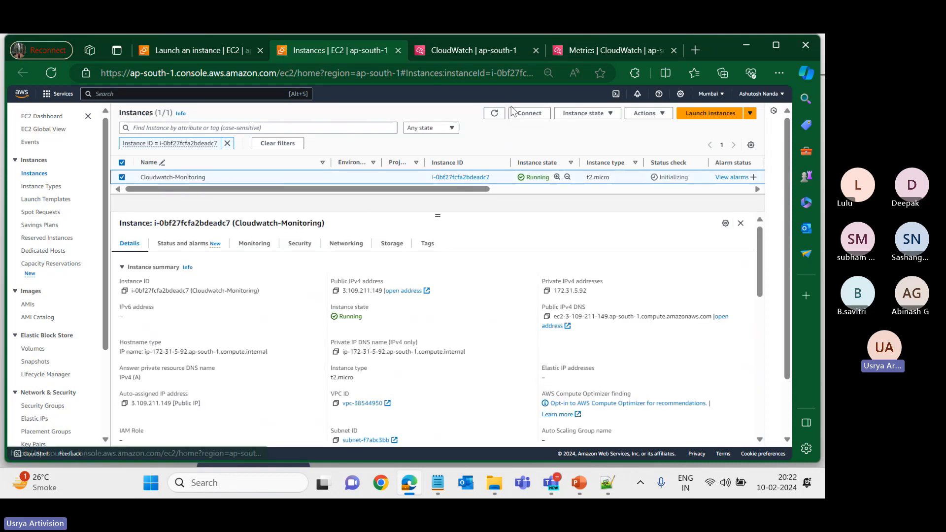
left_click(493, 117)
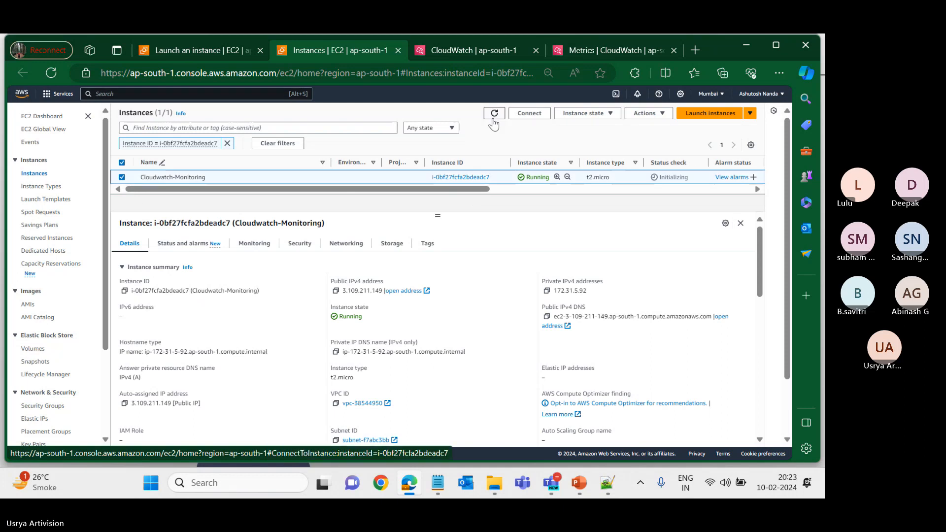
left_click(494, 118)
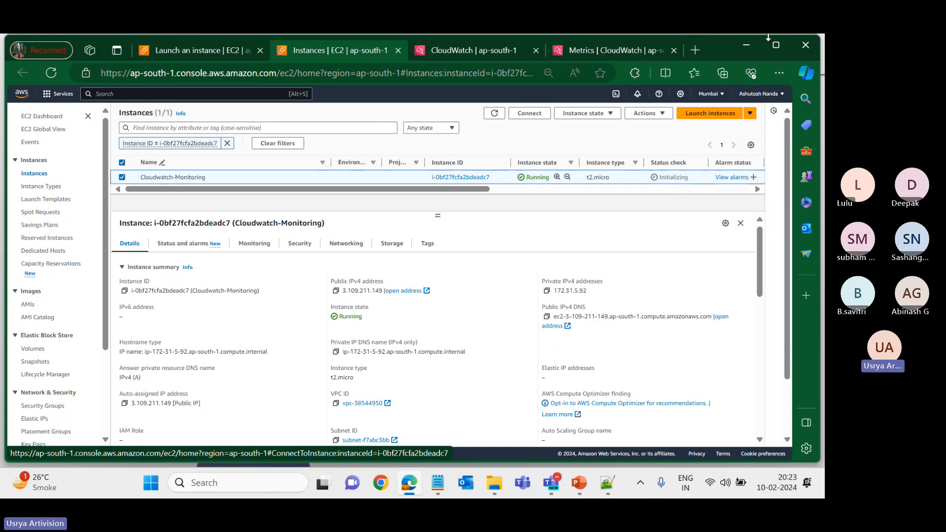
left_click(520, 50)
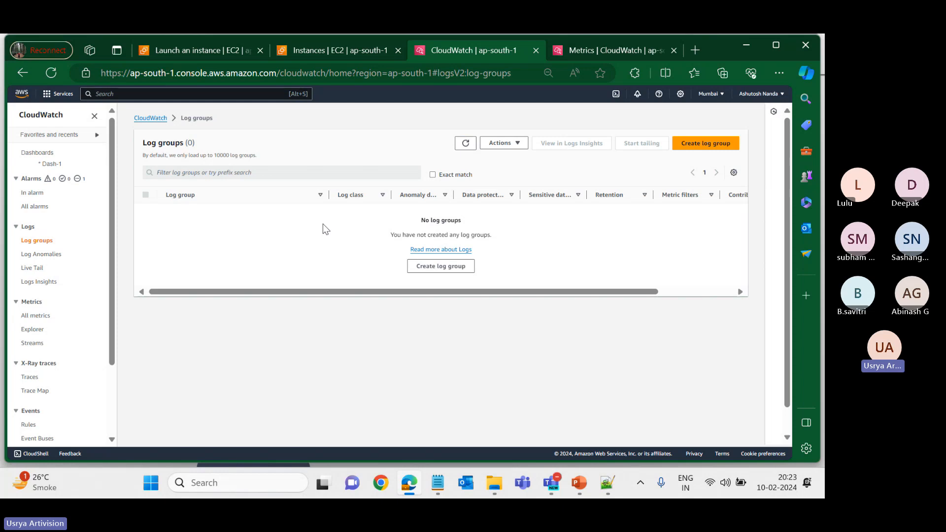
Step the slideshow through the Demo 1 dashboard and alarm slides to the CloudWatch Logs slide, then return to the browser
key("alt+Tab")
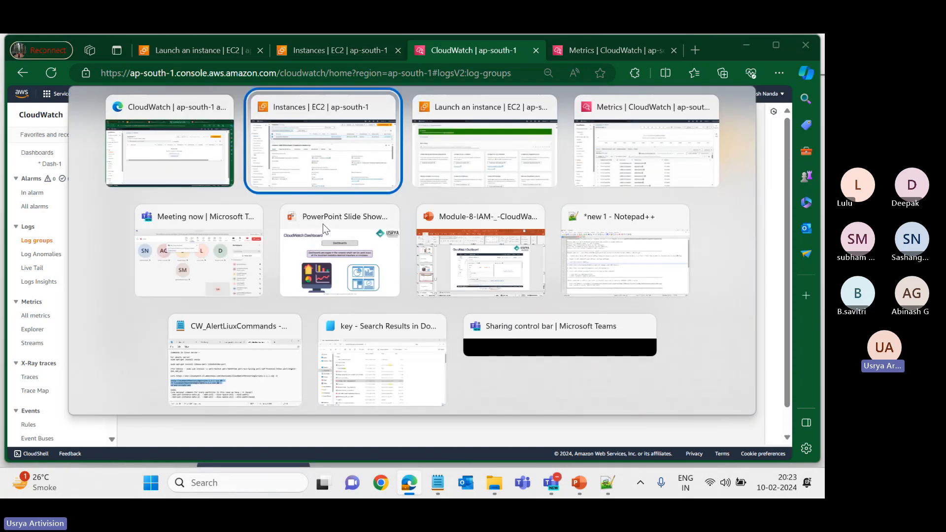
key("alt+Tab")
key("alt+Tab")
key("alt+Tab")
key("alt+Tab")
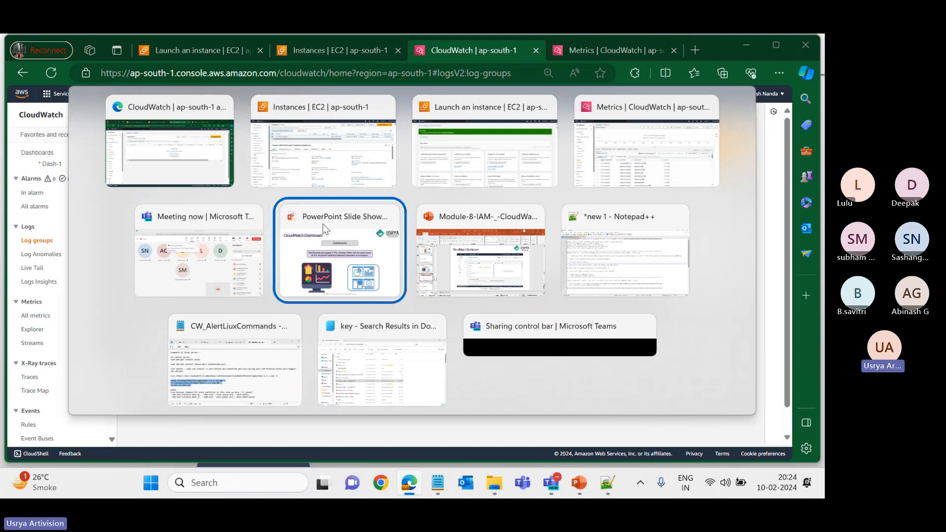
key("Right")
key("Right")
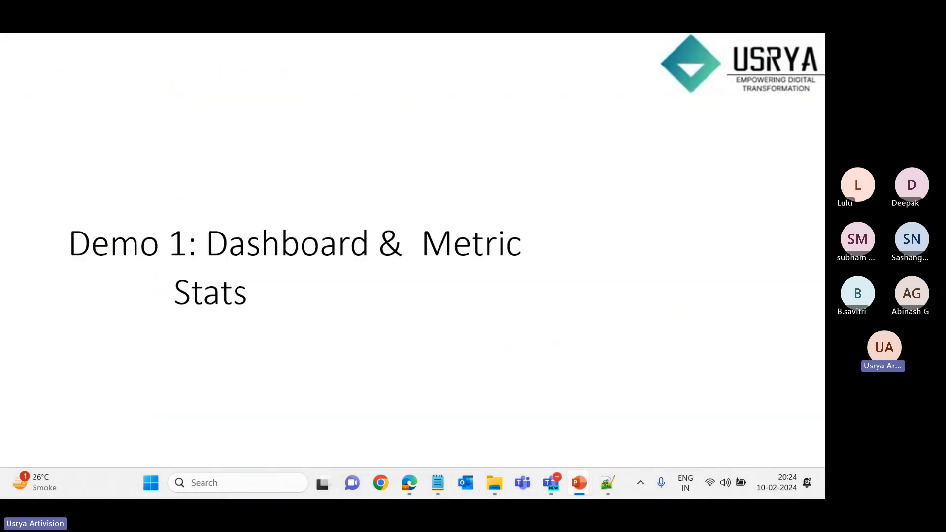
key("Right")
key("Right")
key("Right")
key("Right")
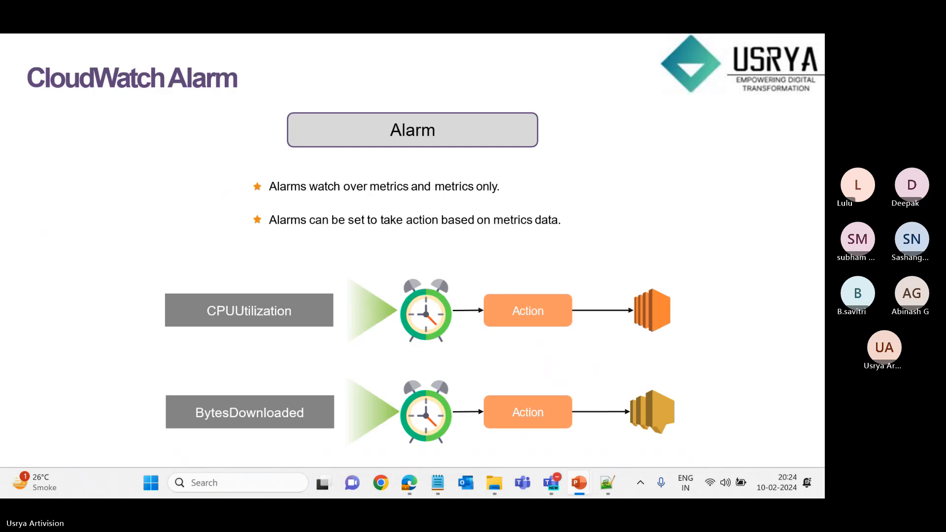
key("Right")
key("Right")
key("Right")
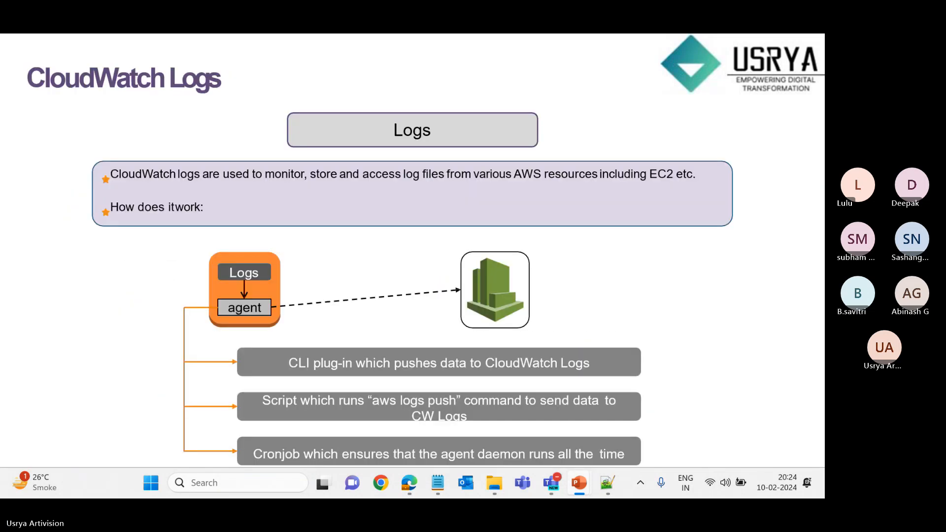
key("Right")
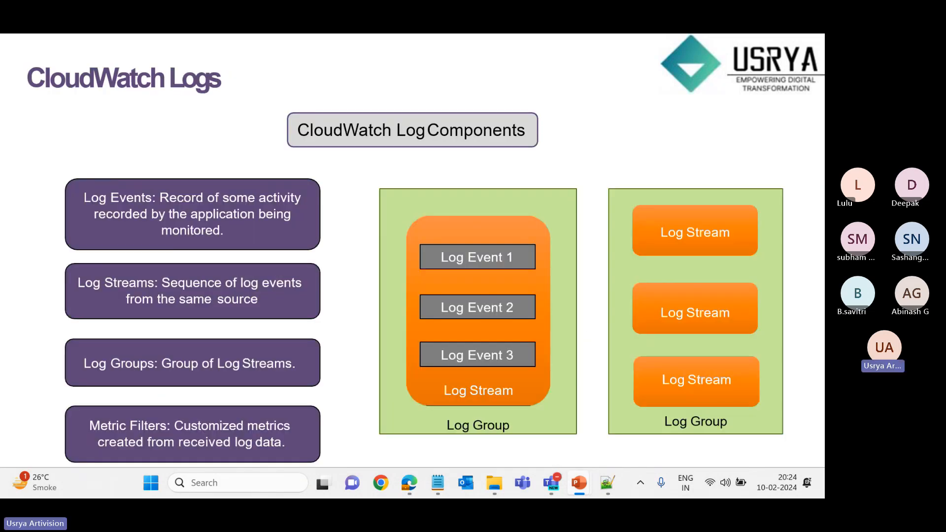
key("Left")
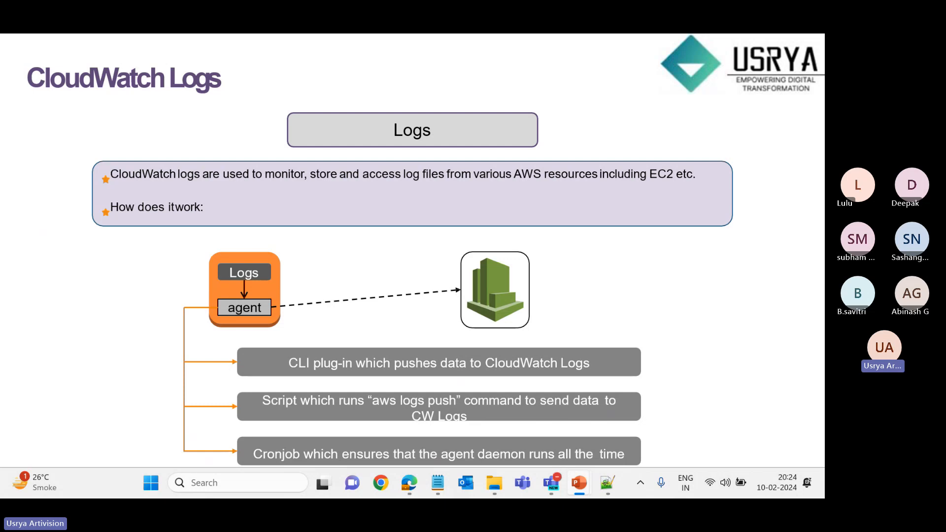
key("alt+Tab")
key("alt+Tab")
key("alt+Tab")
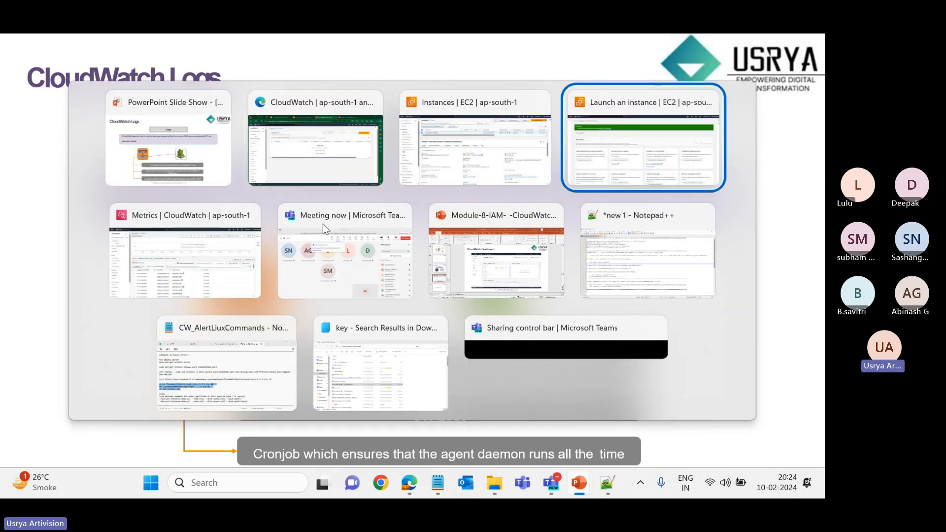
key("alt+Tab")
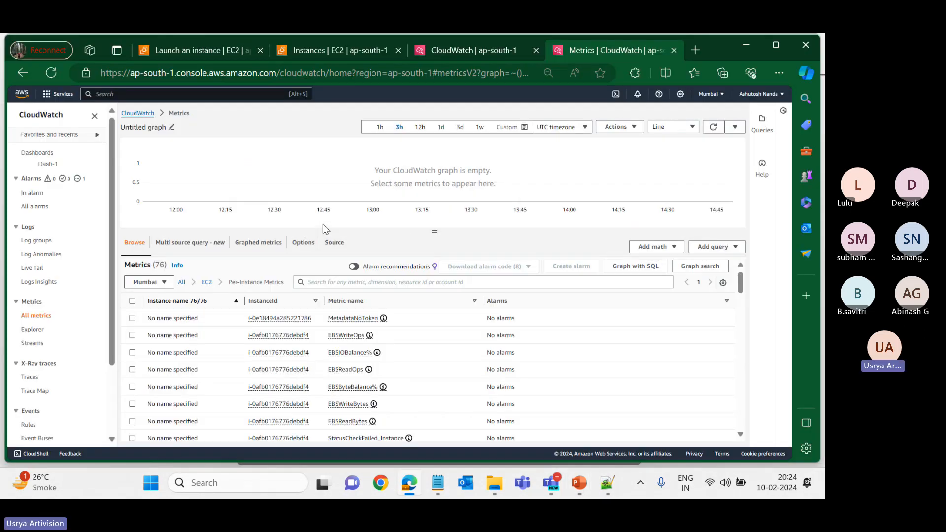
Open CloudWatch's Log groups page, which still lists 0 log groups
left_click(37, 241)
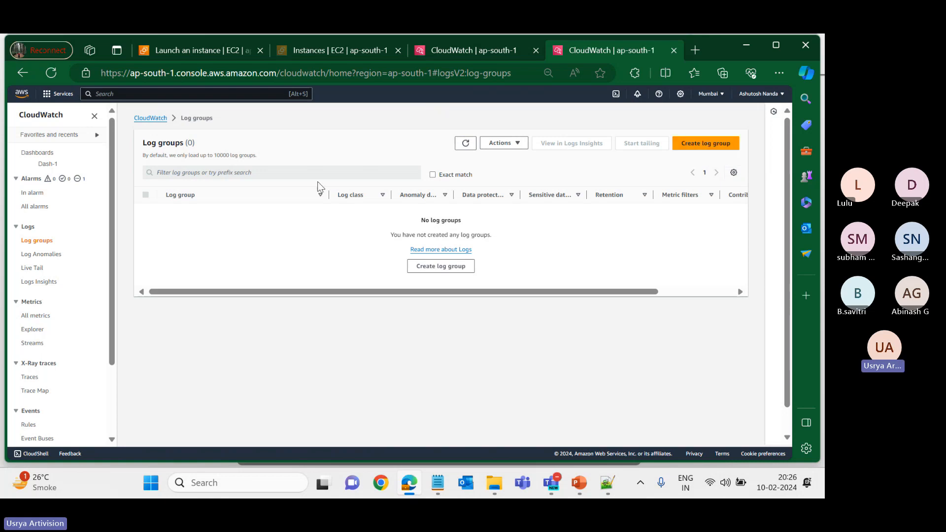
Refresh Cloudwatch-Monitoring until 2/2 status checks pass and confirm it has no alarms attached
left_click(33, 193)
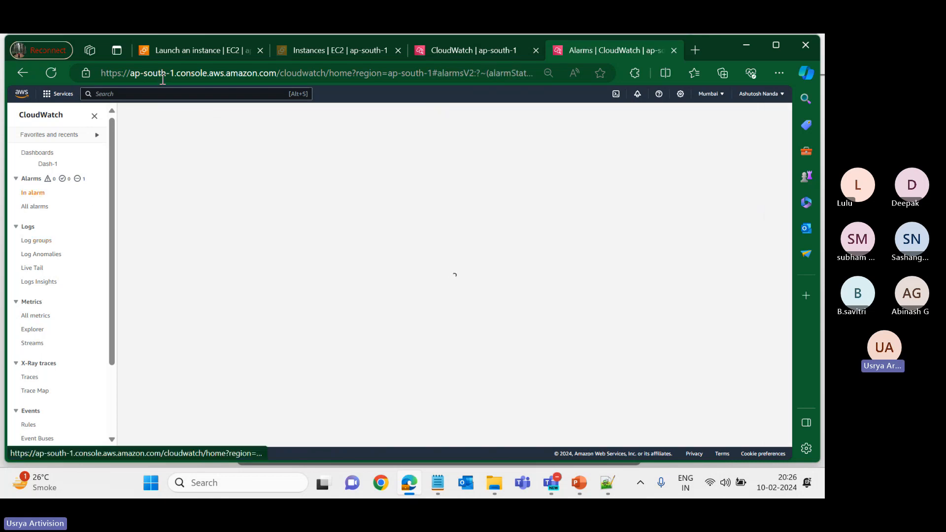
left_click(286, 43)
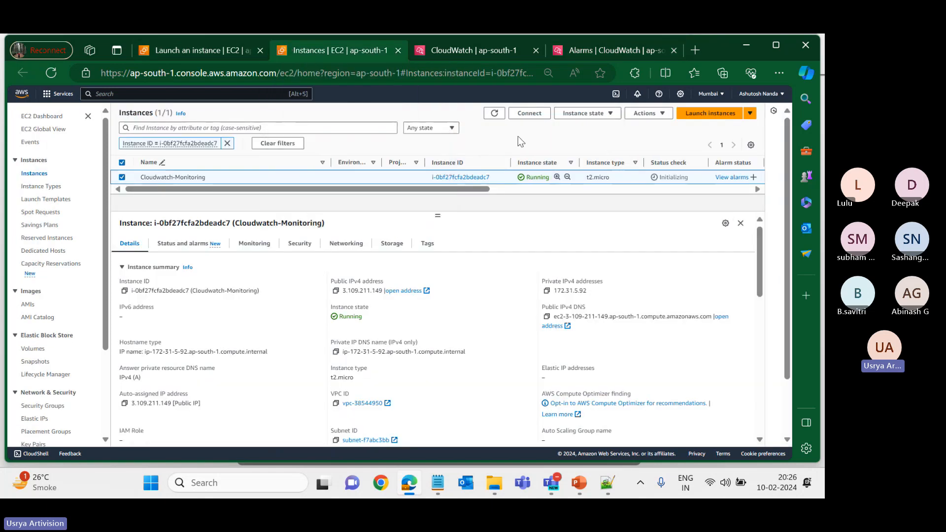
left_click(492, 114)
left_click(493, 115)
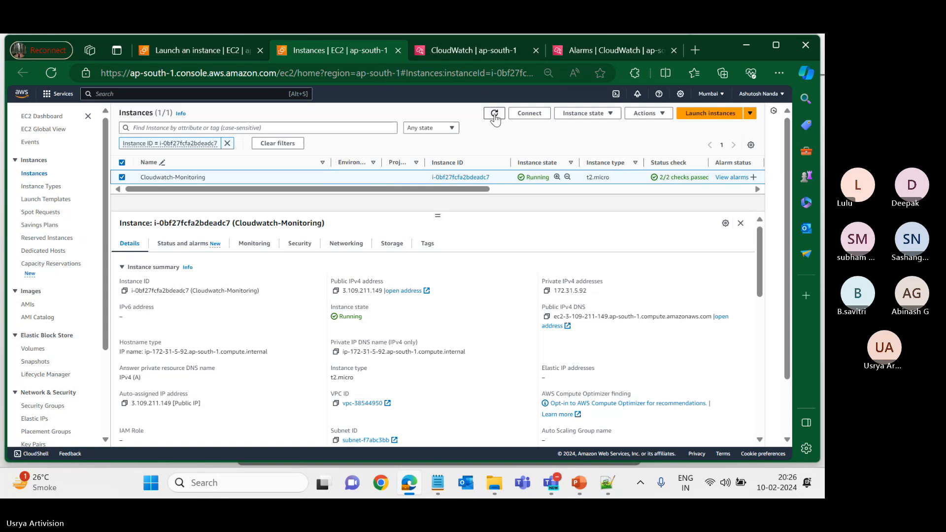
left_click(731, 177)
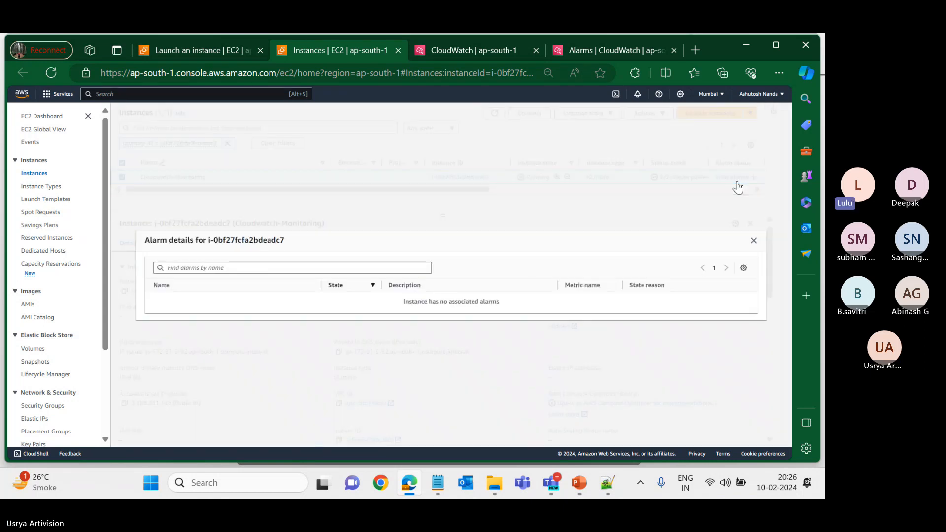
left_click(754, 242)
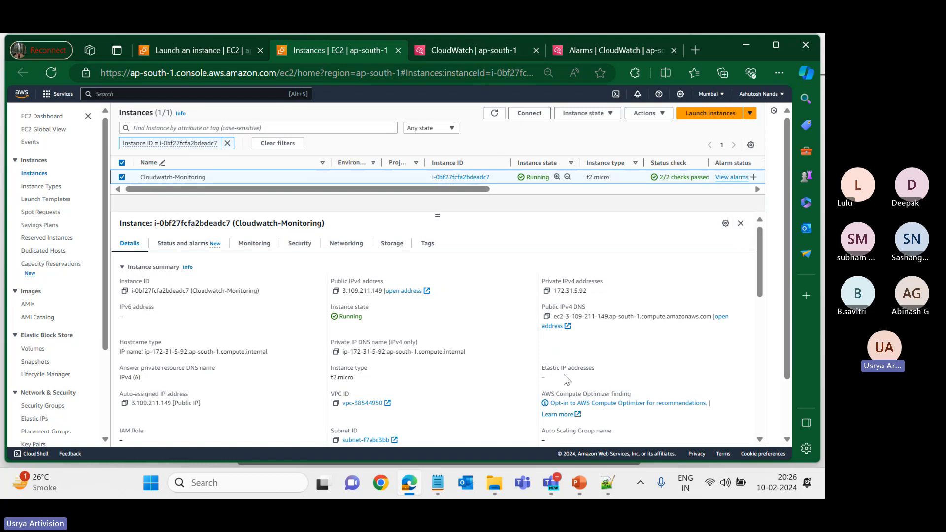
Review the CloudWatch Linux commands notes alongside the EC2 instance details
mouse_move(437, 484)
left_click(450, 389)
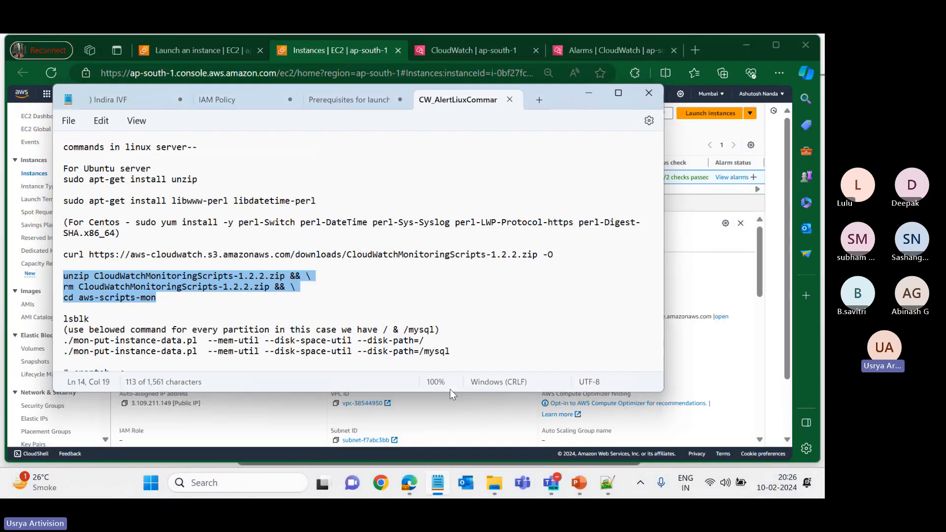
left_click(452, 322)
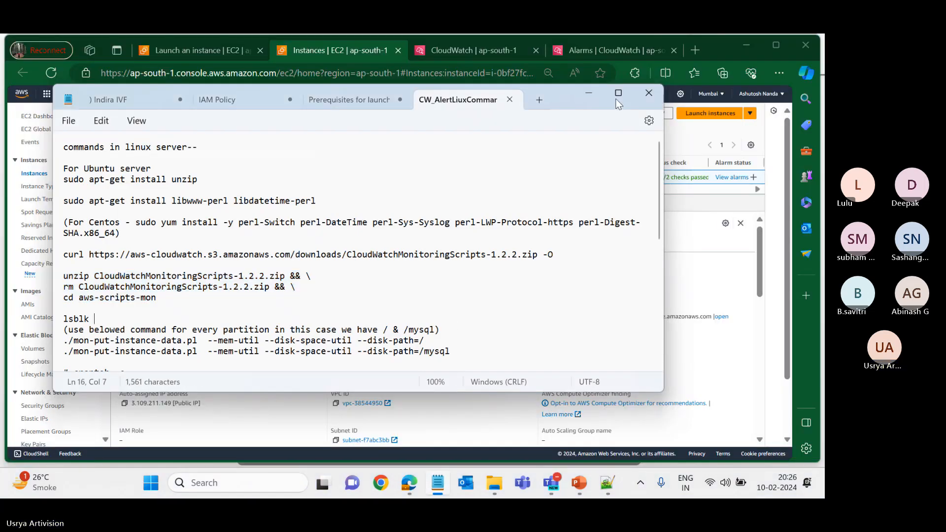
key("alt+Tab")
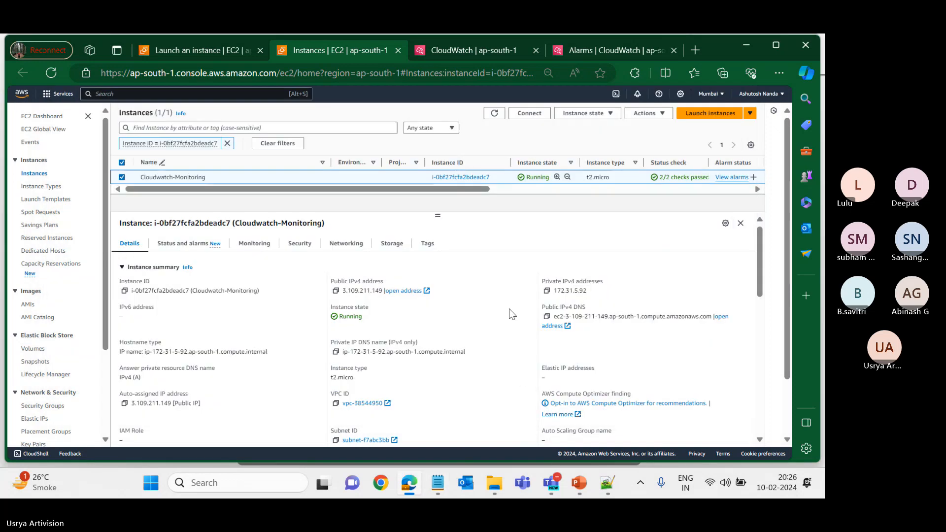
mouse_move(445, 492)
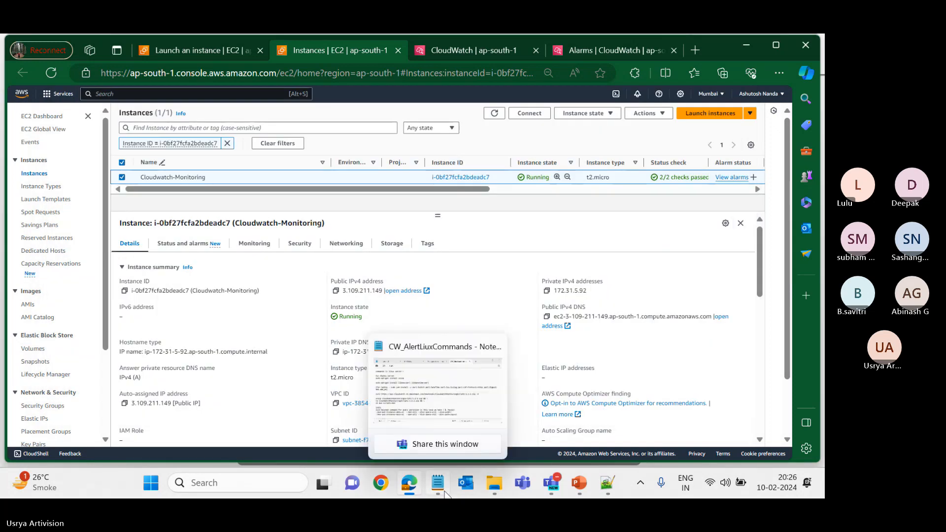
scroll(219, 320, "down", 3)
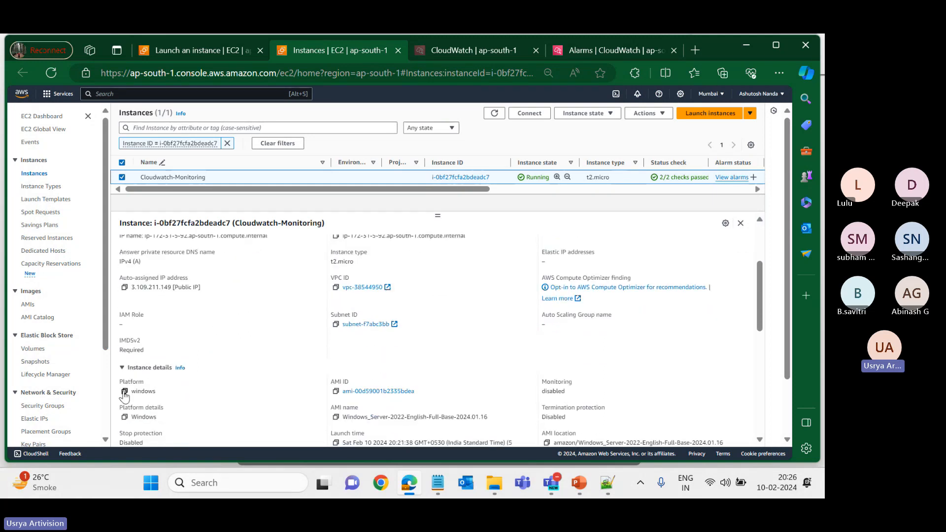
key("alt+Tab")
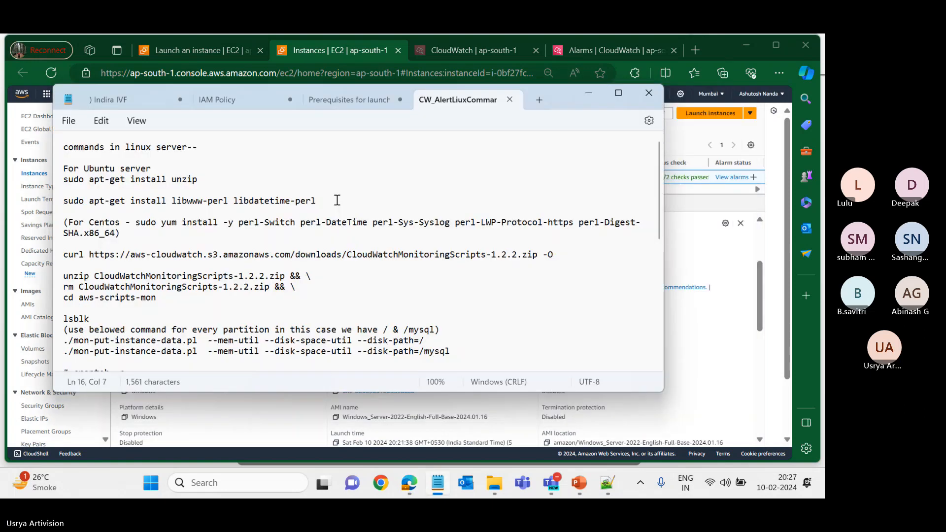
left_click(471, 425)
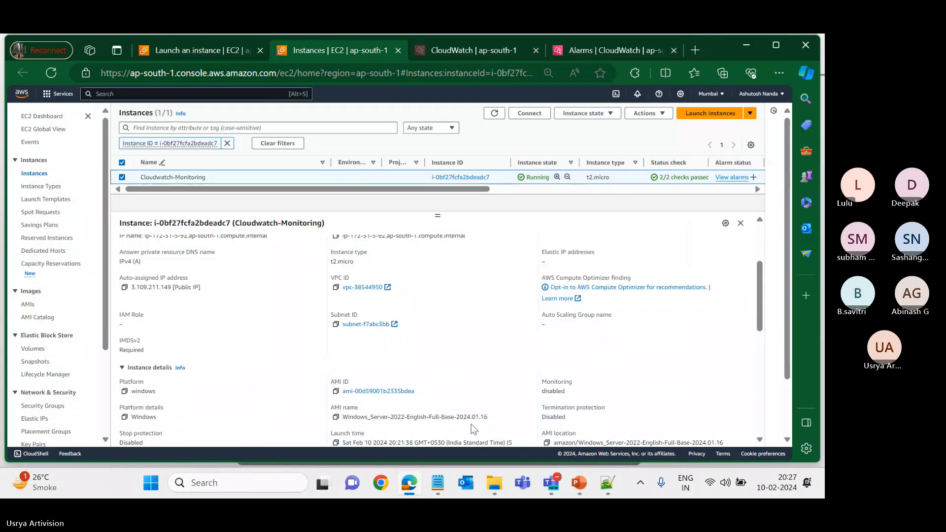
left_click(435, 484)
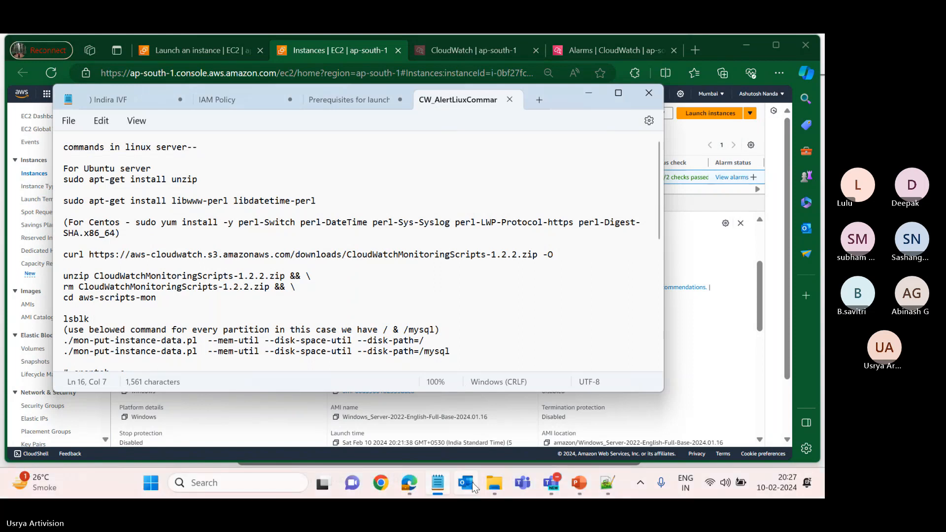
left_click(362, 232)
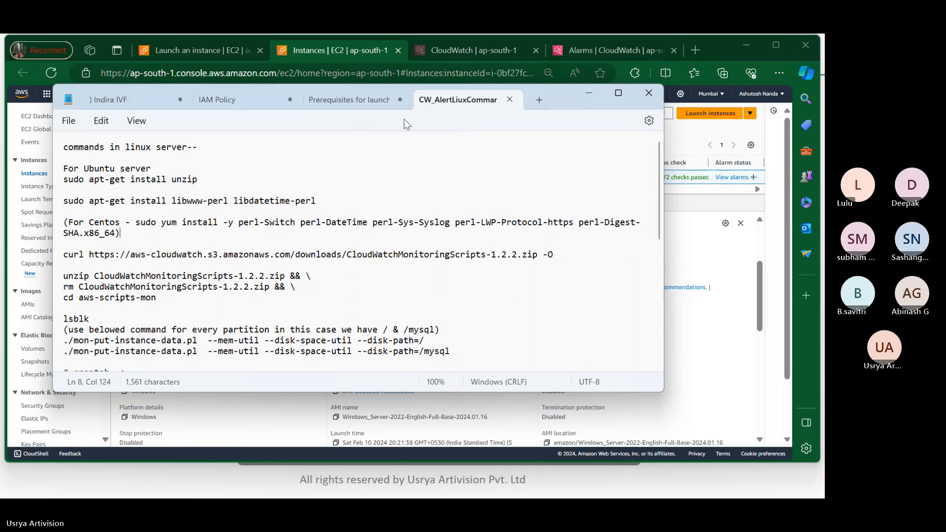
Close the Prerequisites notes without saving and minimize Notepad
left_click(400, 99)
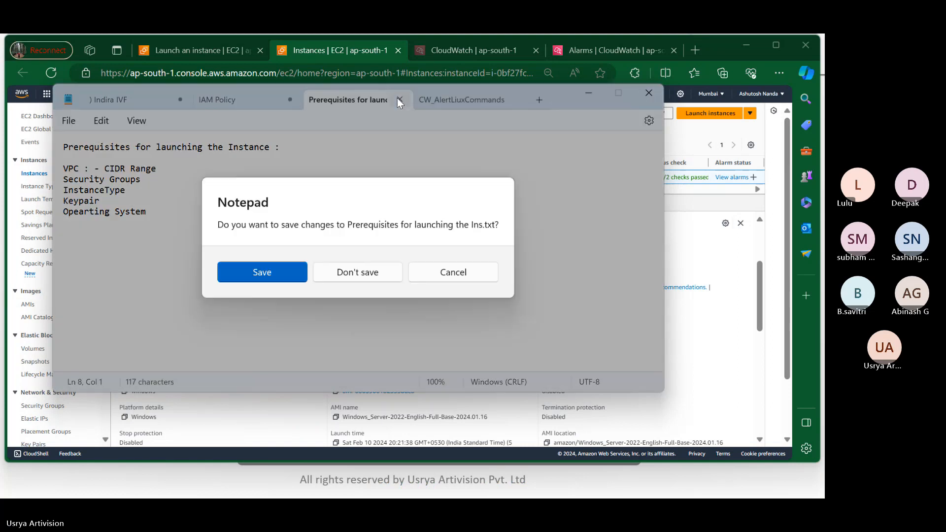
left_click(371, 277)
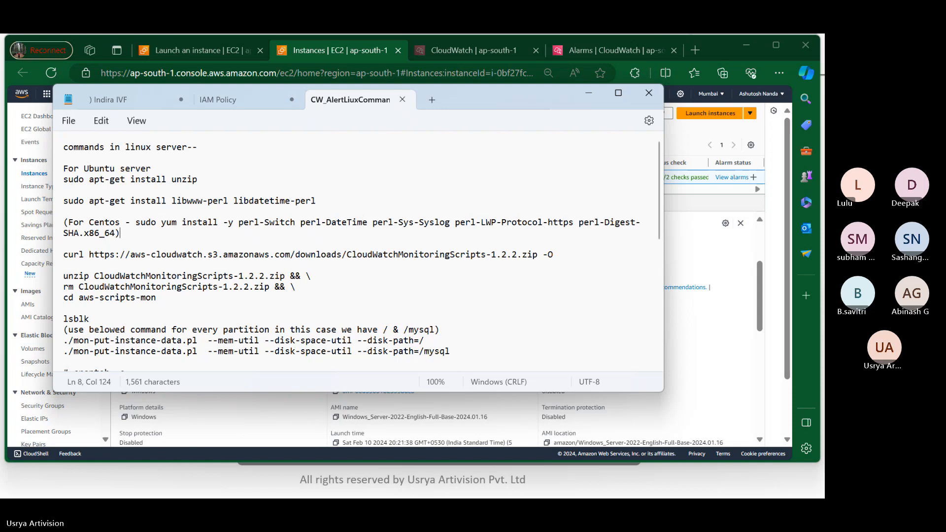
mouse_move(437, 498)
left_click(597, 99)
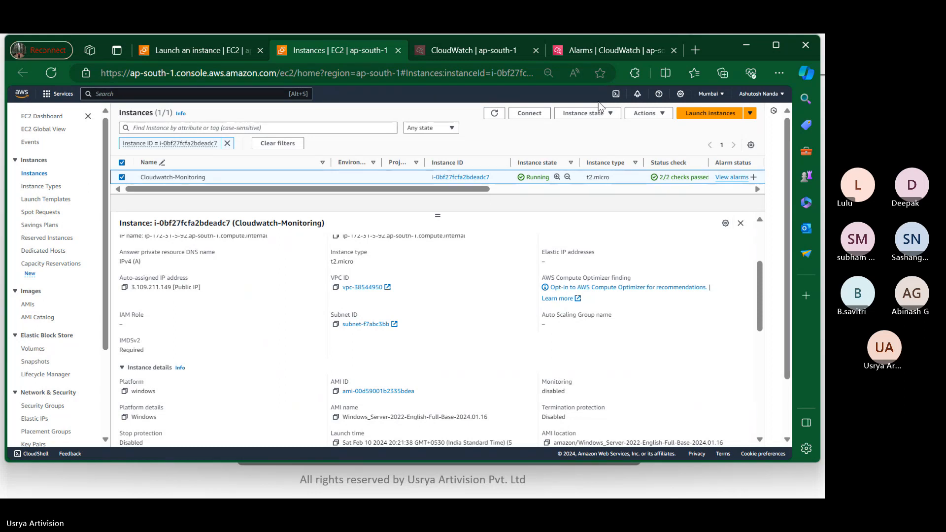
Refresh the instance list and open IAM from the console search ('iam') in a background tab
left_click(598, 102)
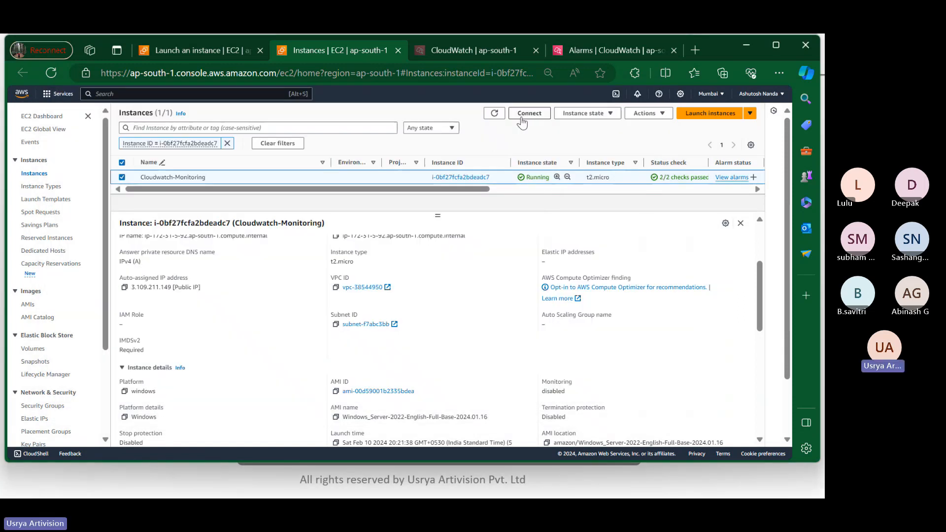
left_click(501, 115)
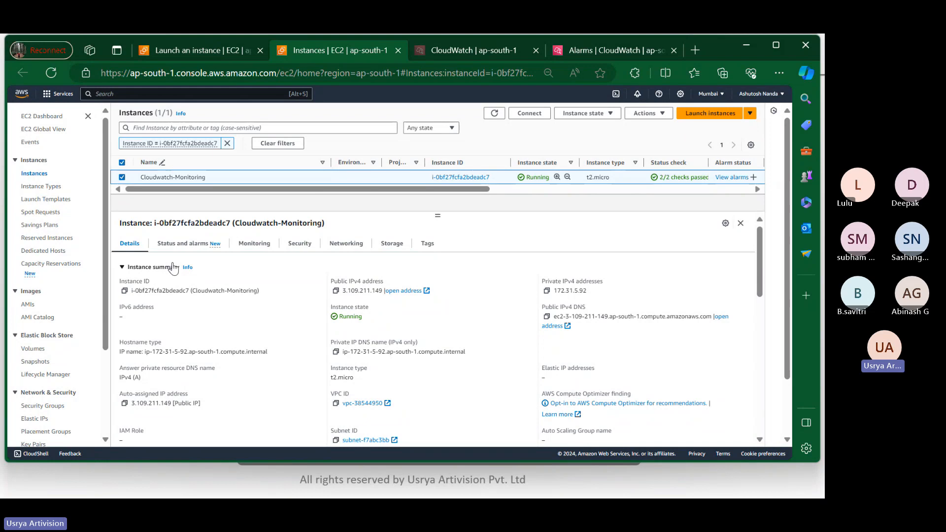
left_click(242, 94)
type("iam")
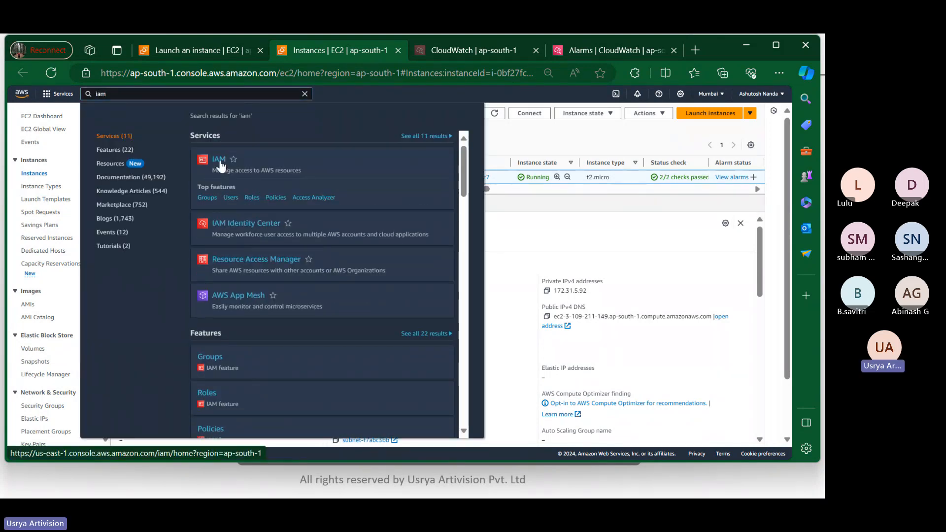
middle_click(220, 165)
left_click(305, 94)
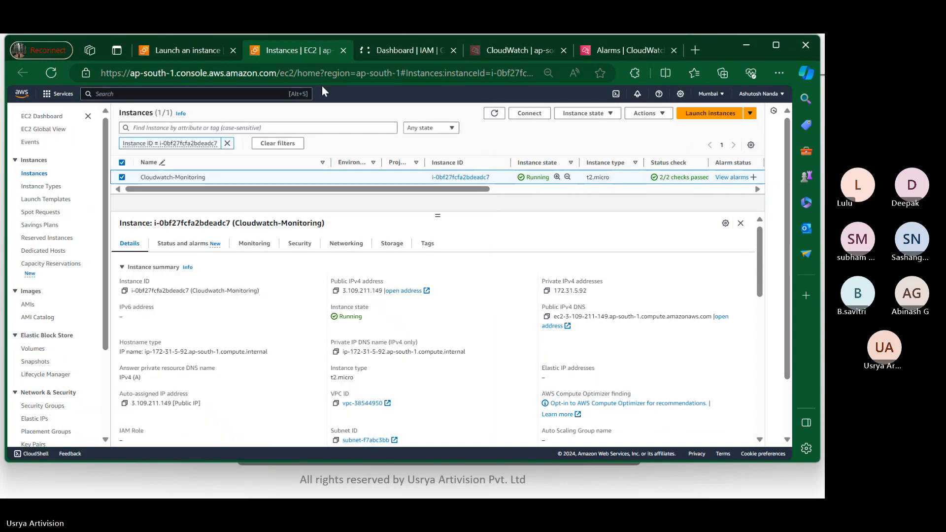
Confirm the instance's Security details show no IAM role, then go to the IAM dashboard
left_click(300, 243)
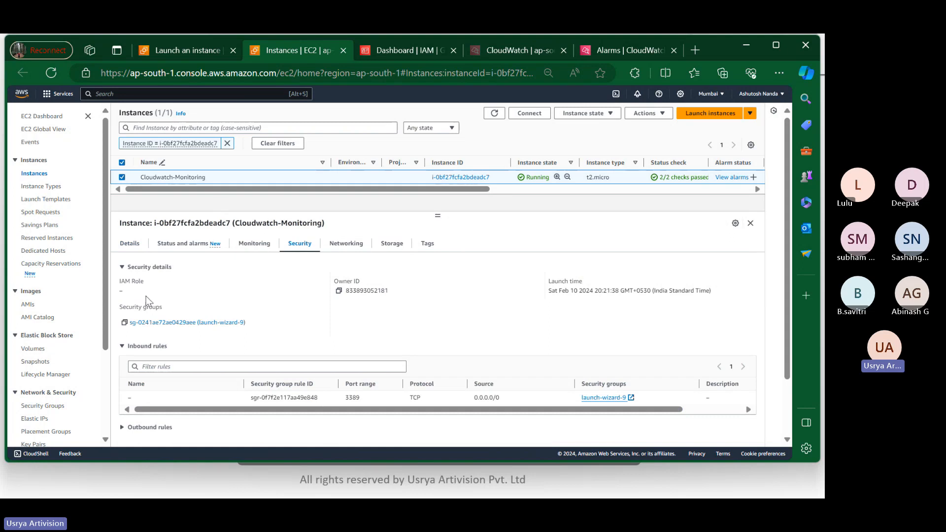
double_click(120, 291)
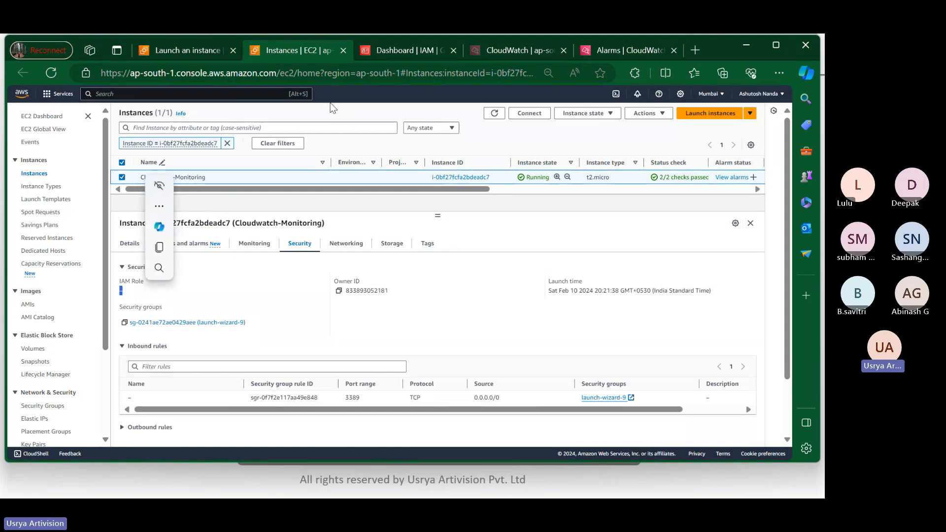
left_click(382, 54)
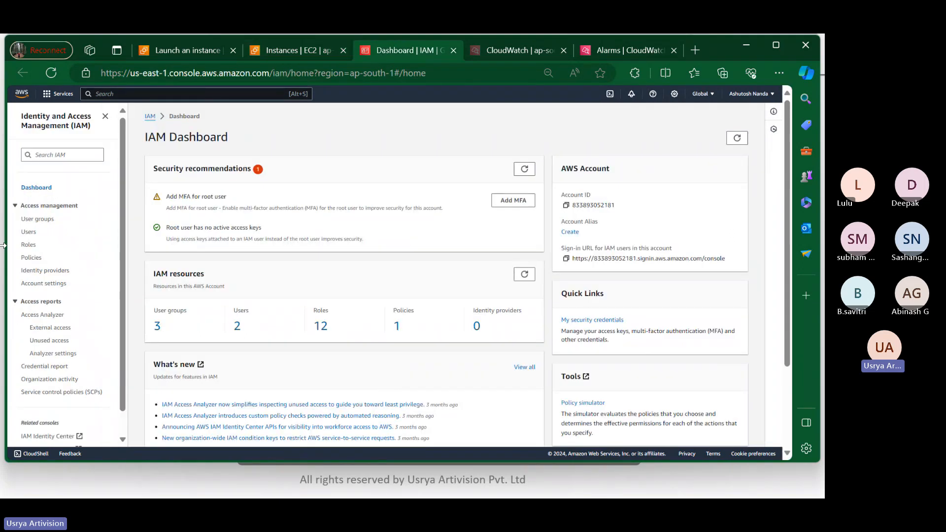
Create a new IAM role with AWS service EC2 as the trusted entity and continue to permissions
left_click(30, 244)
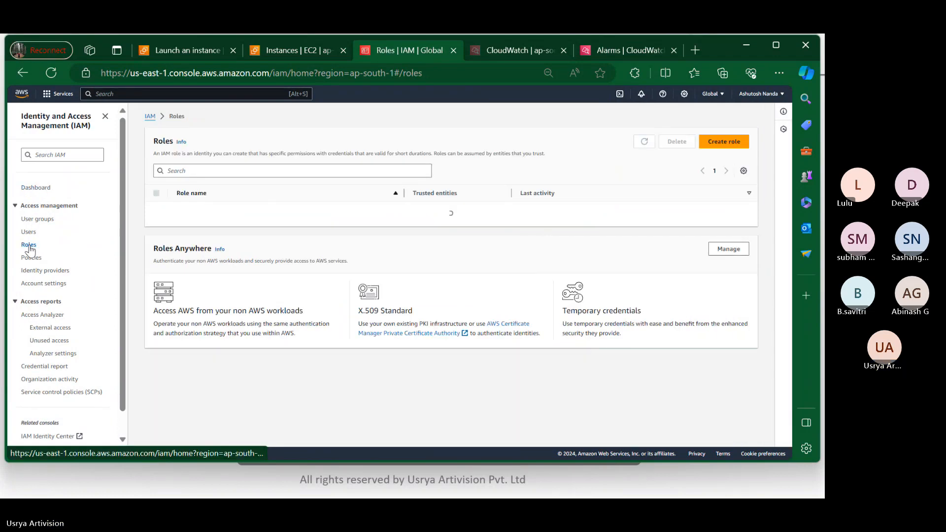
left_click(718, 141)
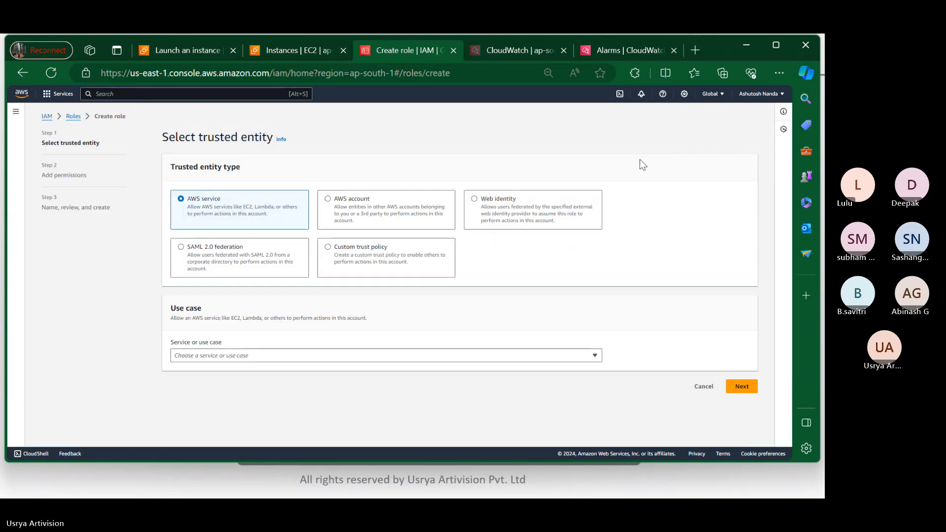
left_click(250, 357)
left_click(238, 140)
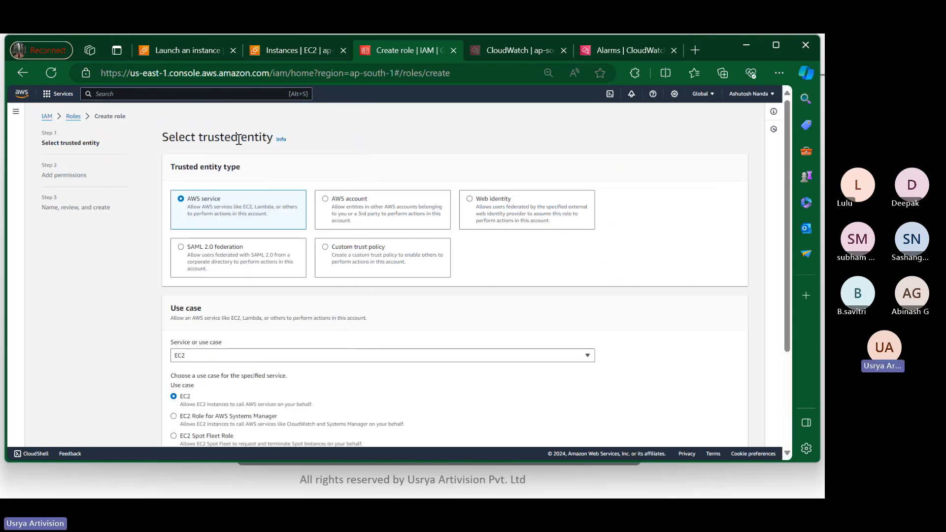
scroll(267, 262, "down", 3)
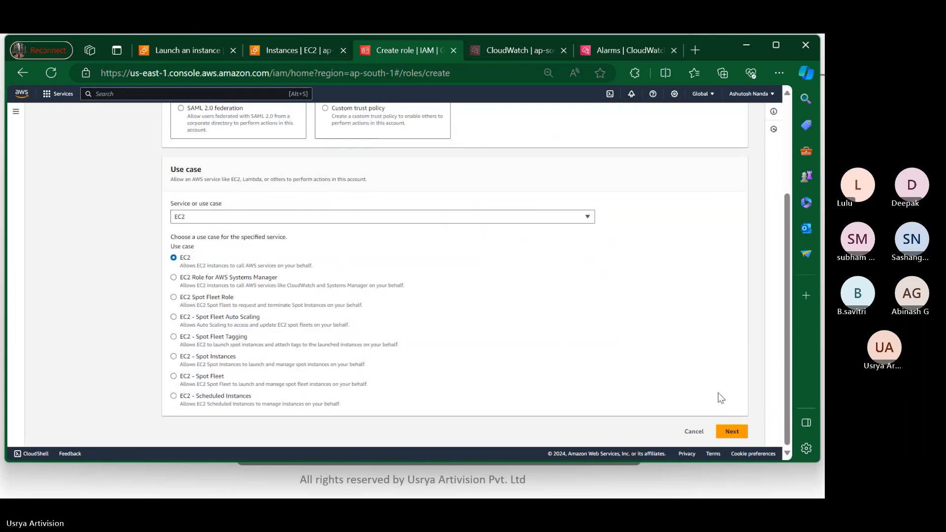
left_click(731, 432)
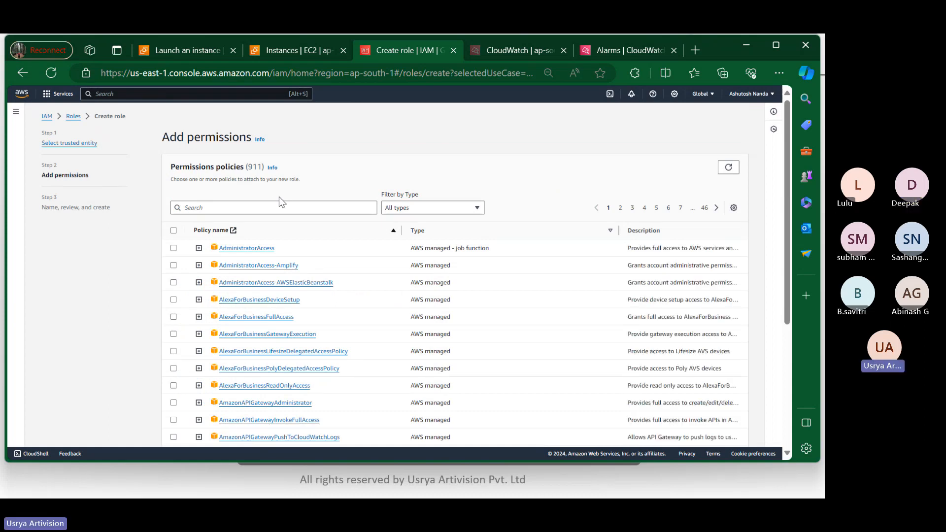
Search 'Ec2role' and select the AmazonEC2RoleforSSM policy
left_click(266, 204)
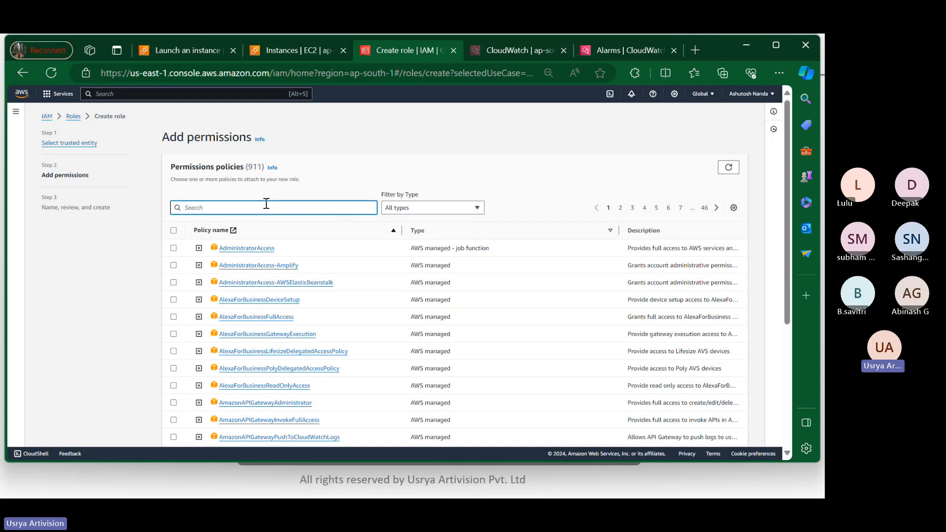
type("A")
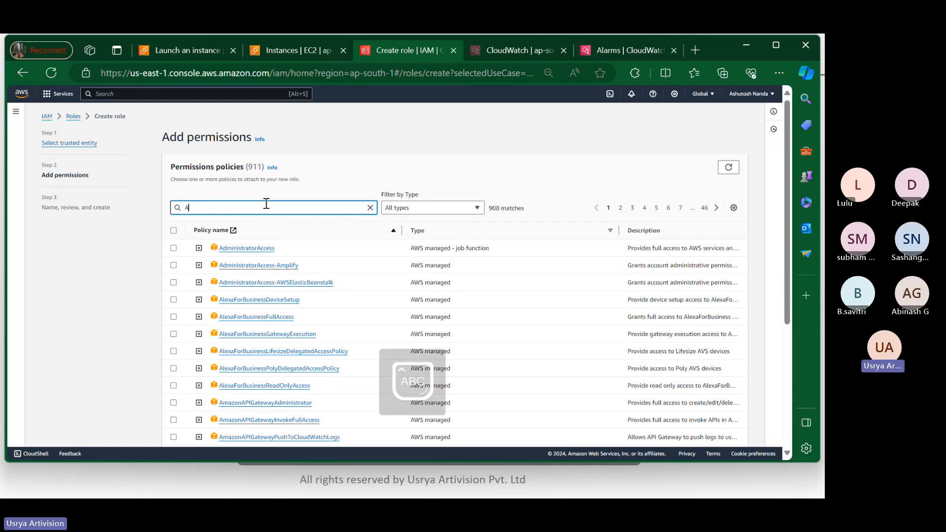
key("BackSpace")
type("A")
key("Caps_Lock")
type("m")
key("BackSpace")
key("BackSpace")
type("Ec2")
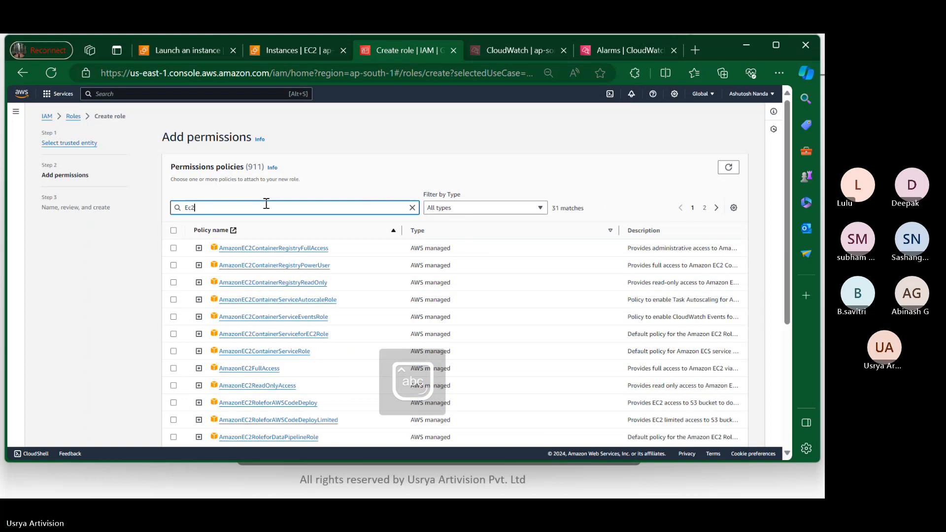
type("role")
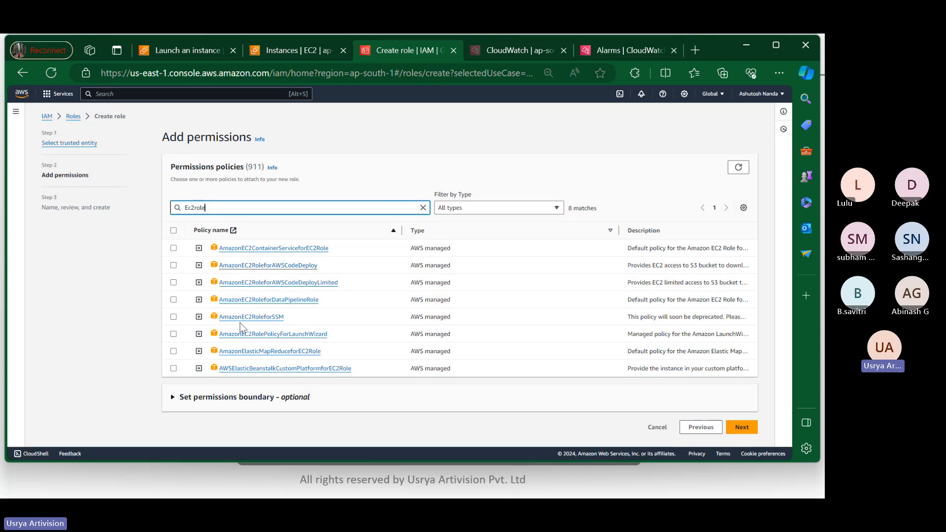
left_click(174, 317)
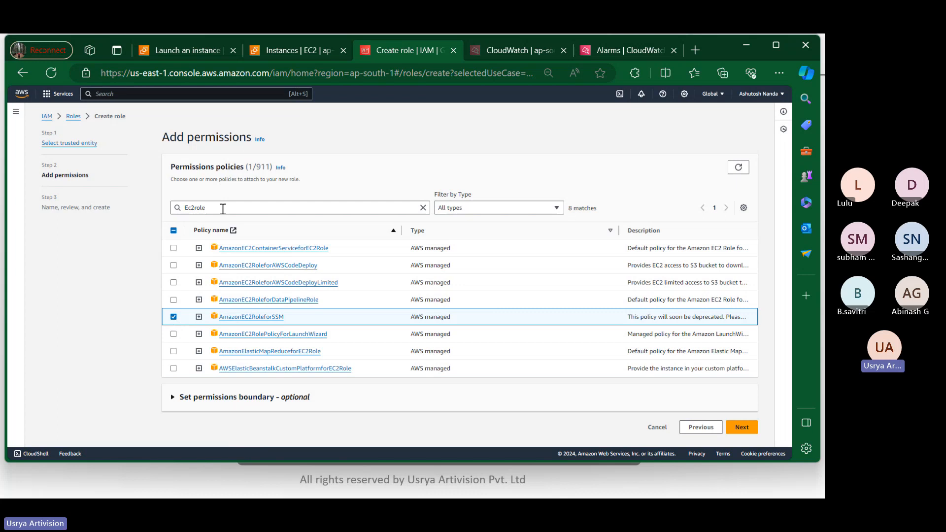
Search 'cloudwatchagen' and select the CloudWatchAgentAdminPolicy policy
left_click_drag(222, 209, 164, 206)
key("BackSpace")
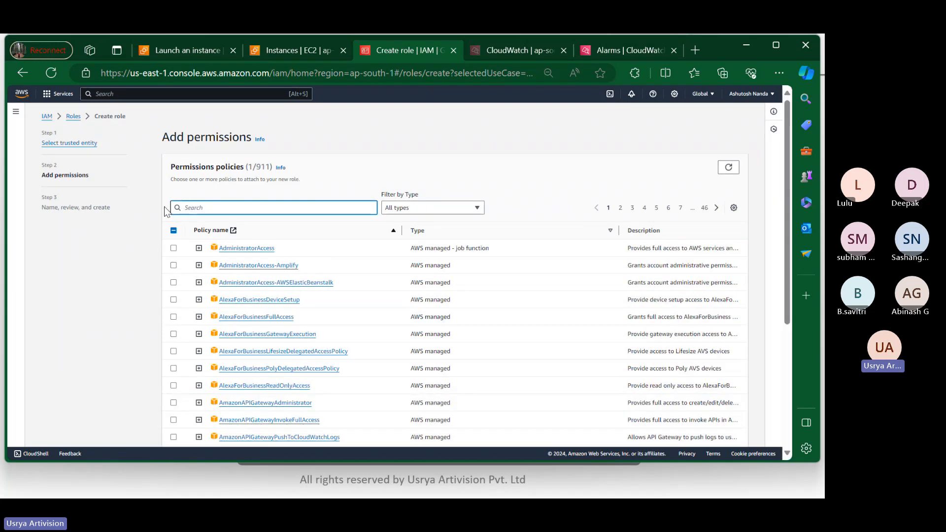
type("cloud")
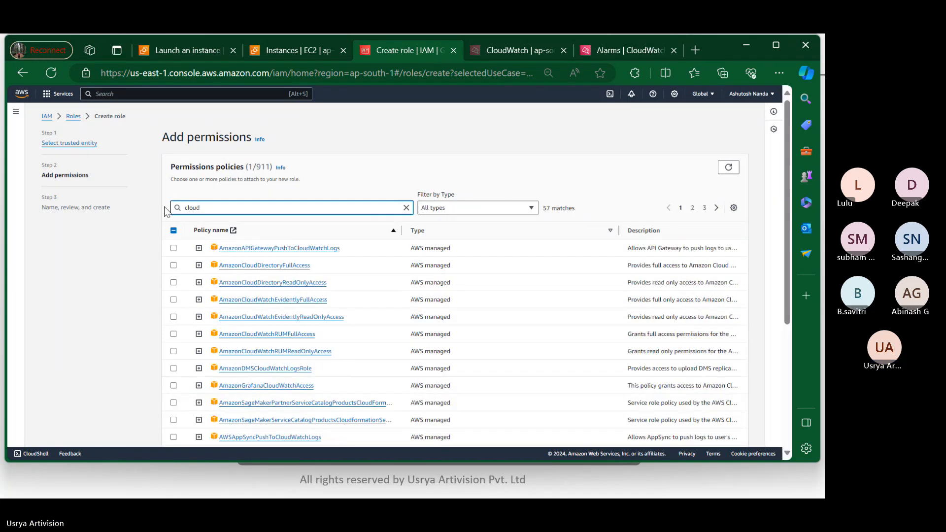
type("watchagen")
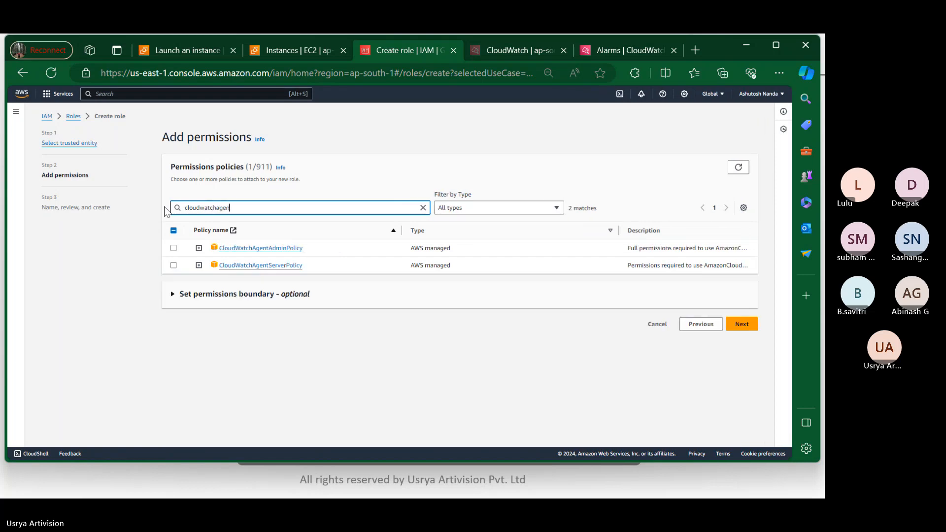
left_click(174, 248)
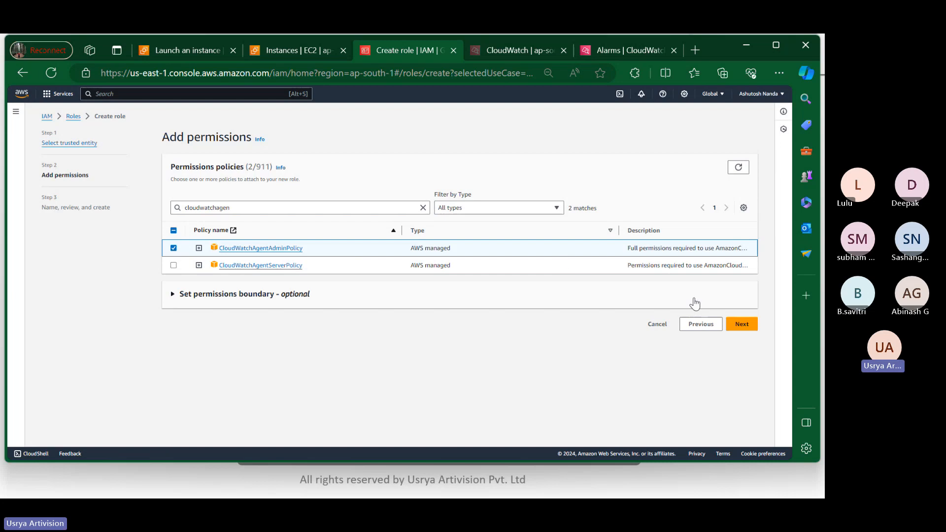
Name the role Cloudwatch-Monitoring and paste the same text as its description
left_click(754, 326)
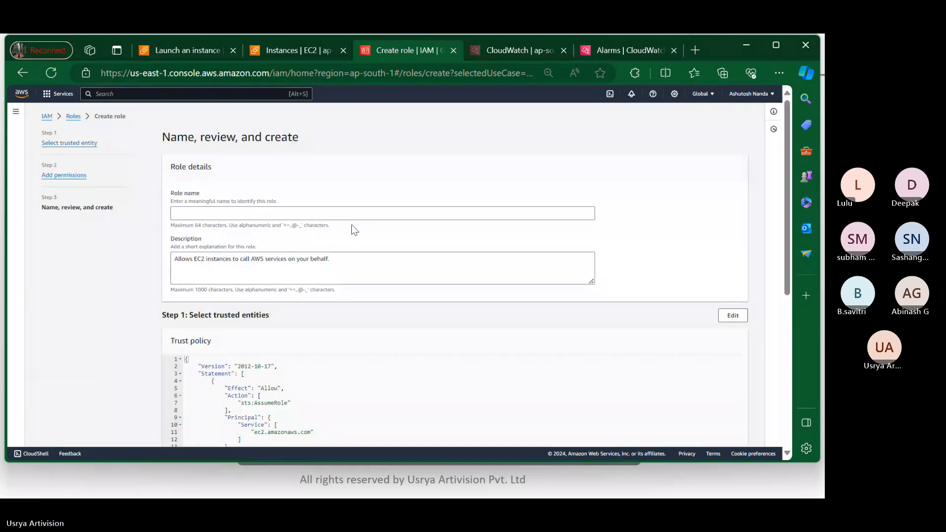
left_click(320, 213)
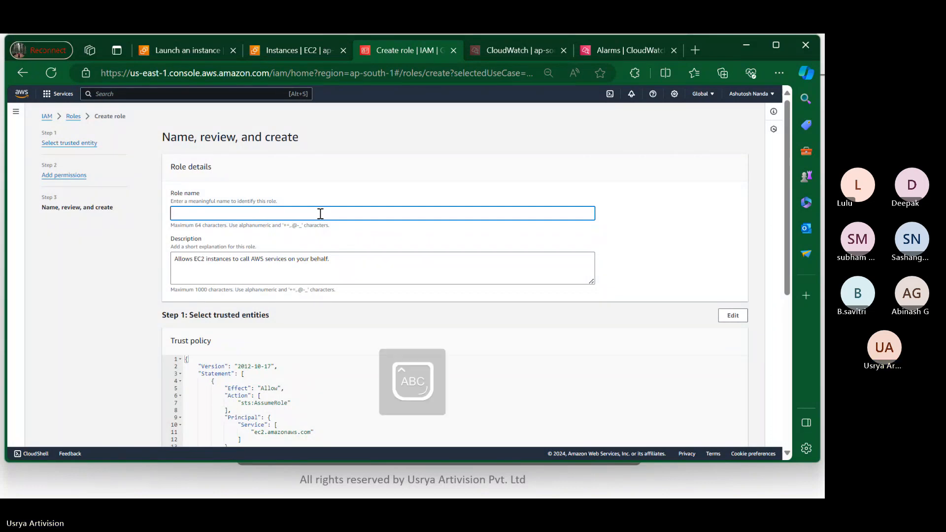
type("Clou")
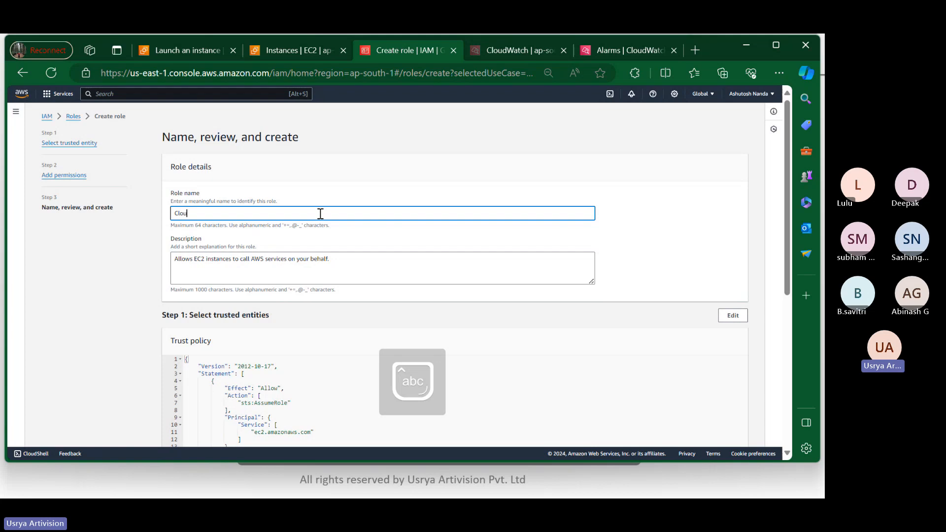
type("dwatch")
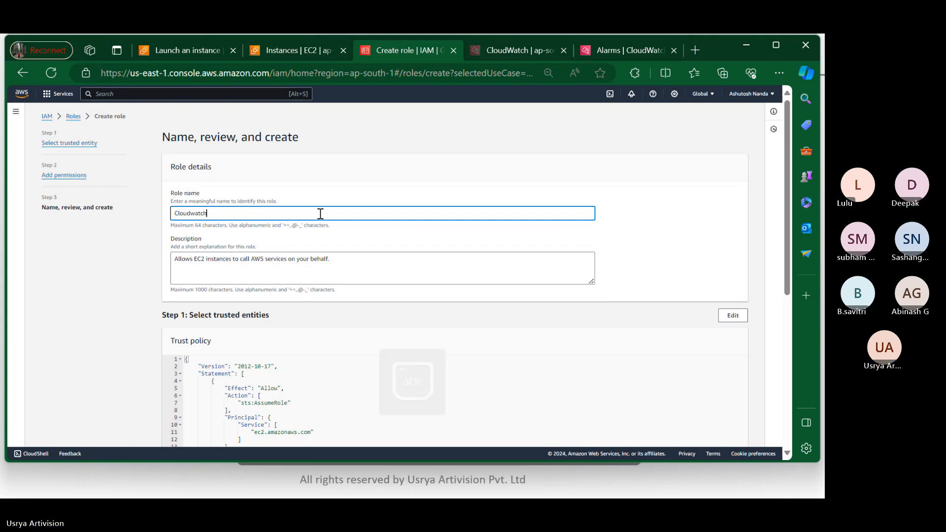
type("-Monitor")
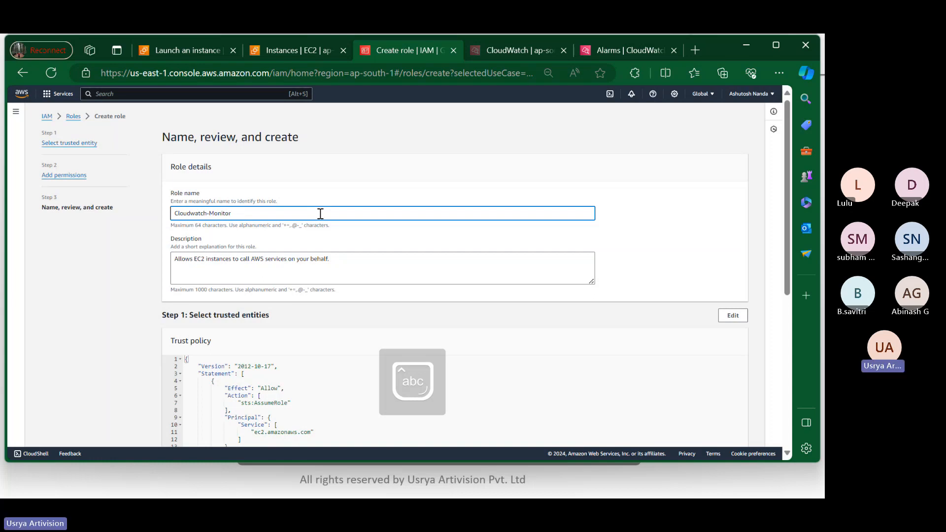
type("ing")
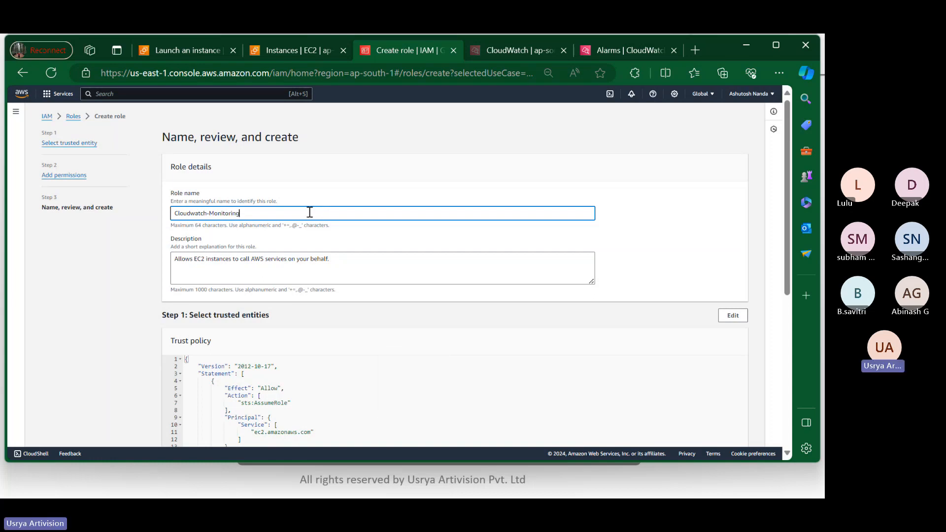
left_click_drag(310, 212, 166, 217)
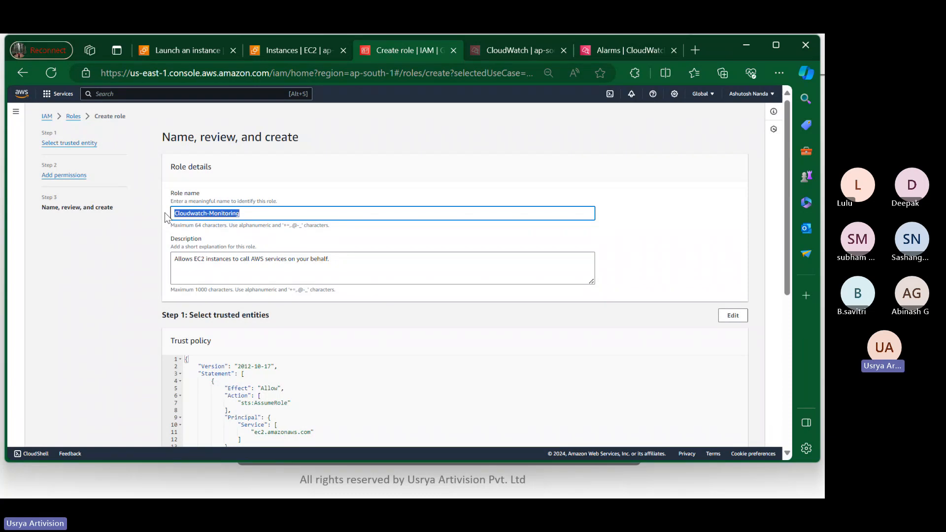
left_click(338, 254)
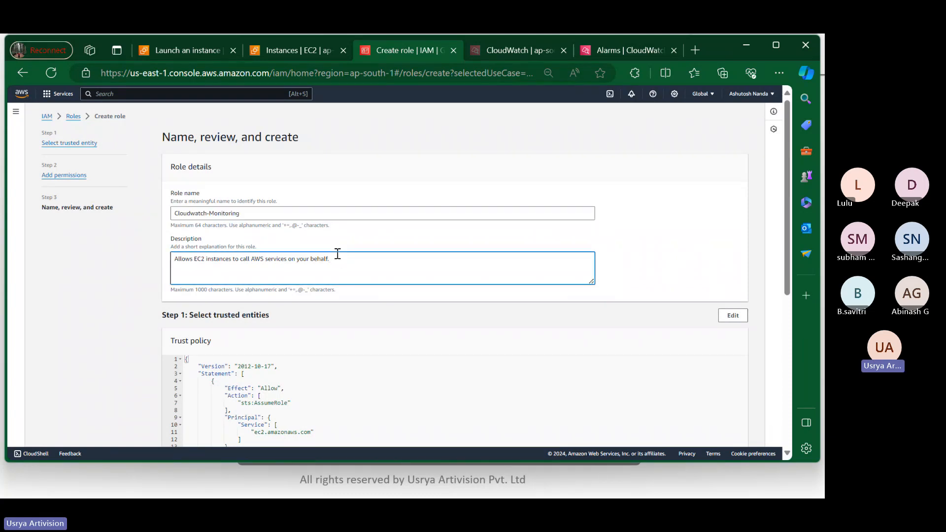
left_click_drag(249, 211, 175, 213)
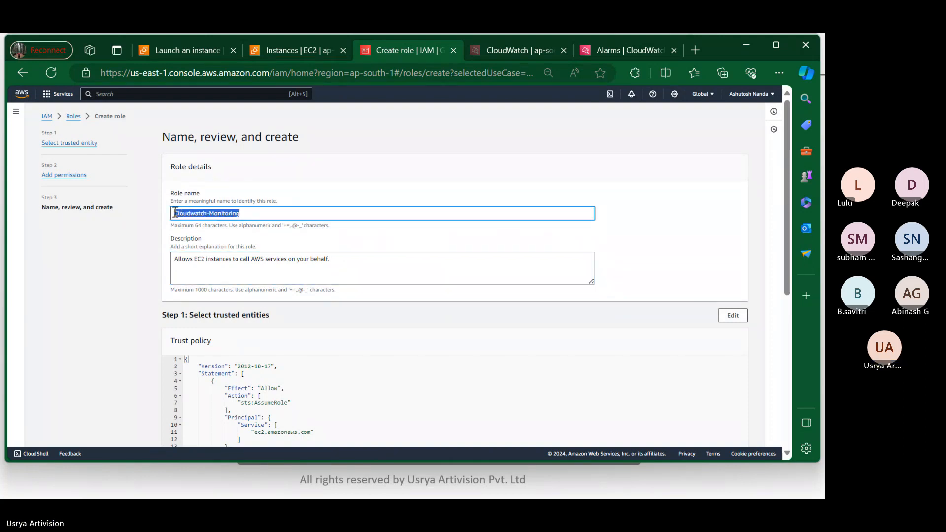
key("ctrl+c")
left_click(330, 257)
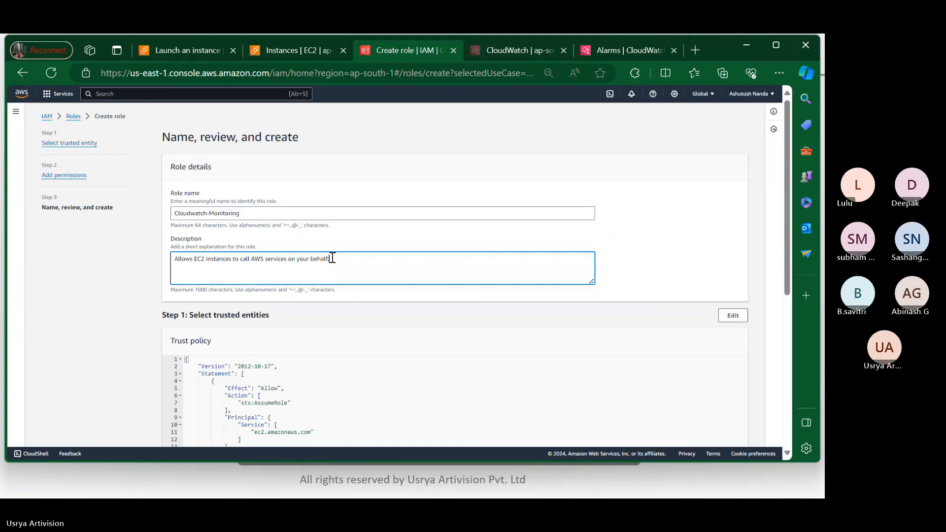
key("ctrl+a")
key("ctrl+v")
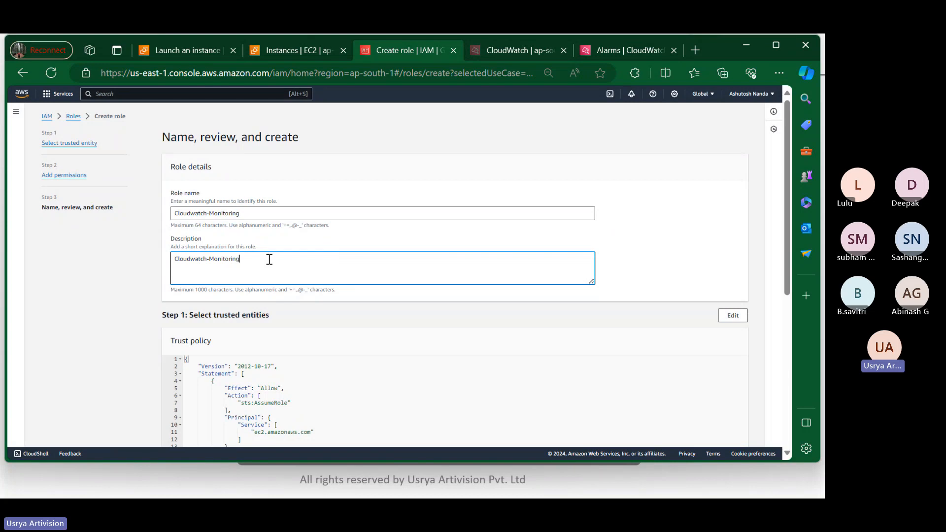
Submit the Cloudwatch-Monitoring role so it is created
scroll(269, 258, "down", 5)
scroll(269, 259, "up", 1)
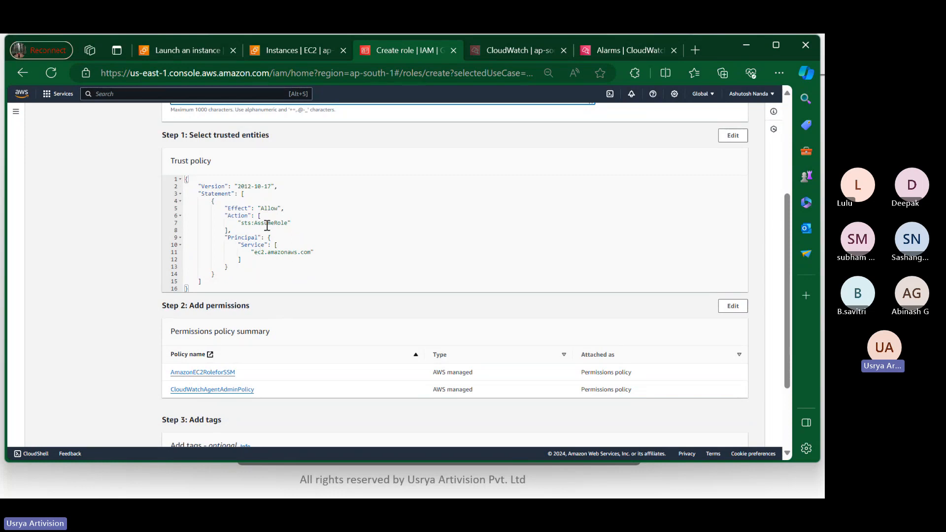
scroll(304, 238, "down", 2)
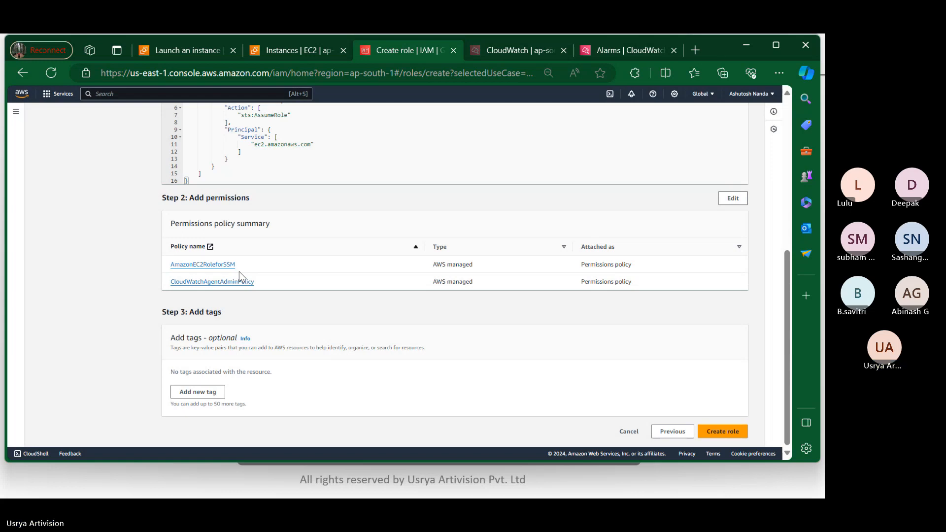
left_click(713, 432)
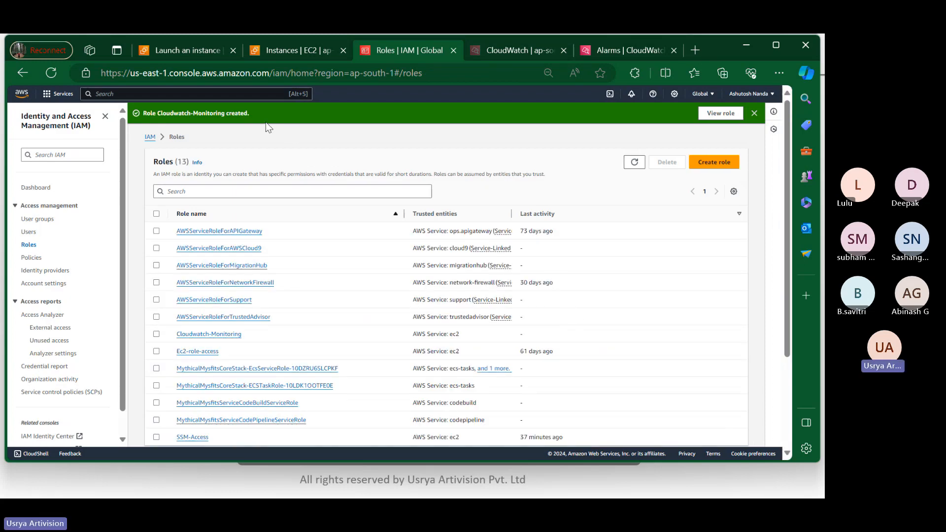
Assign the Cloudwatch-Monitoring role to the instance through Modify IAM role and update it
left_click(721, 113)
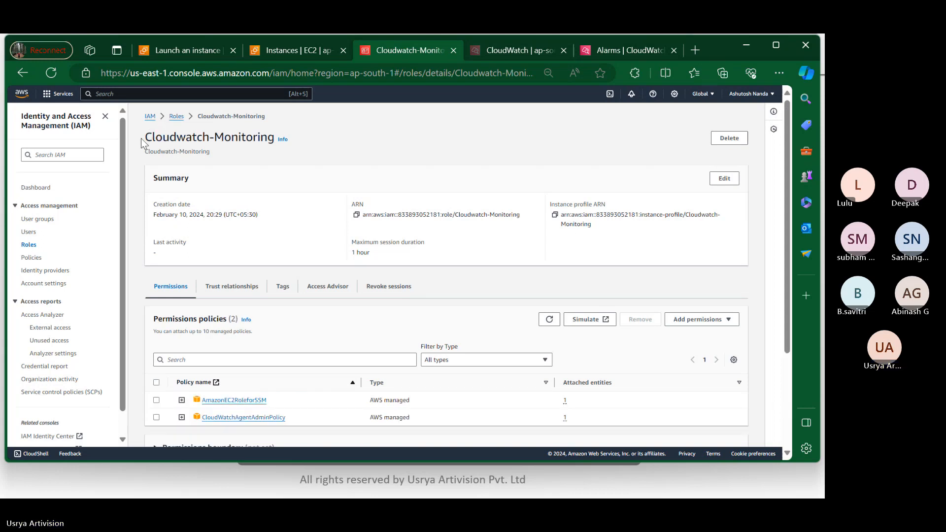
left_click_drag(144, 137, 259, 146)
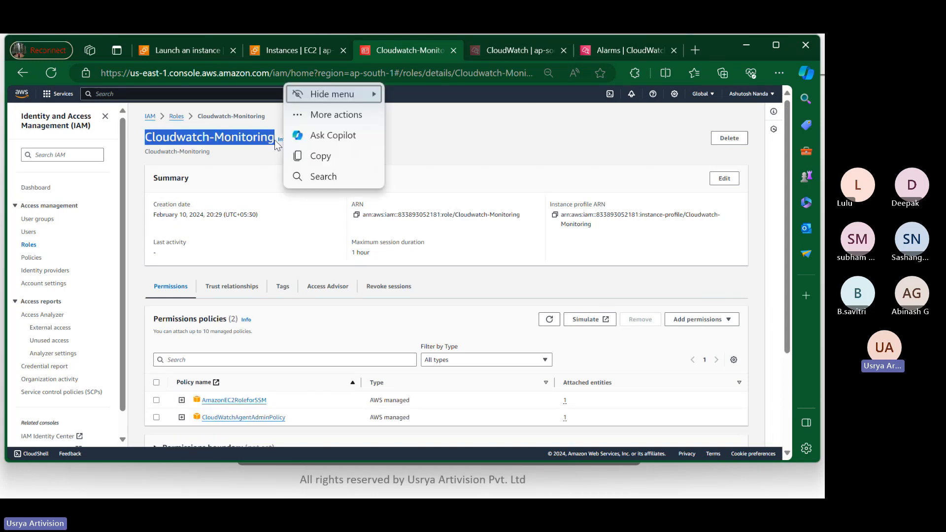
left_click(293, 51)
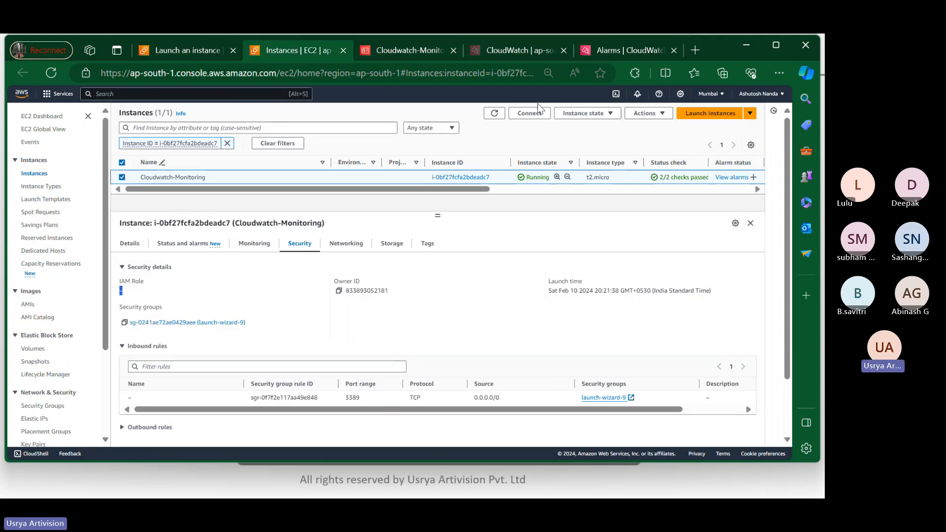
left_click(646, 114)
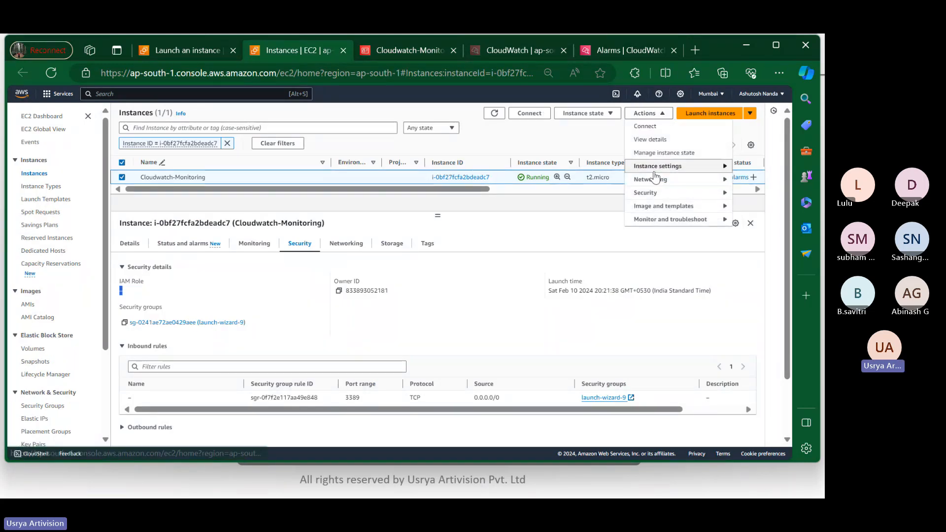
mouse_move(657, 196)
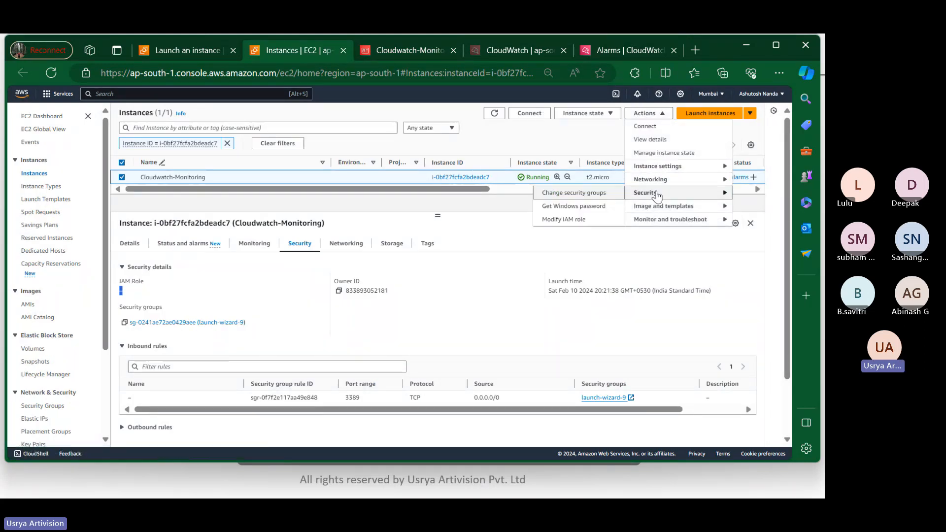
left_click(579, 220)
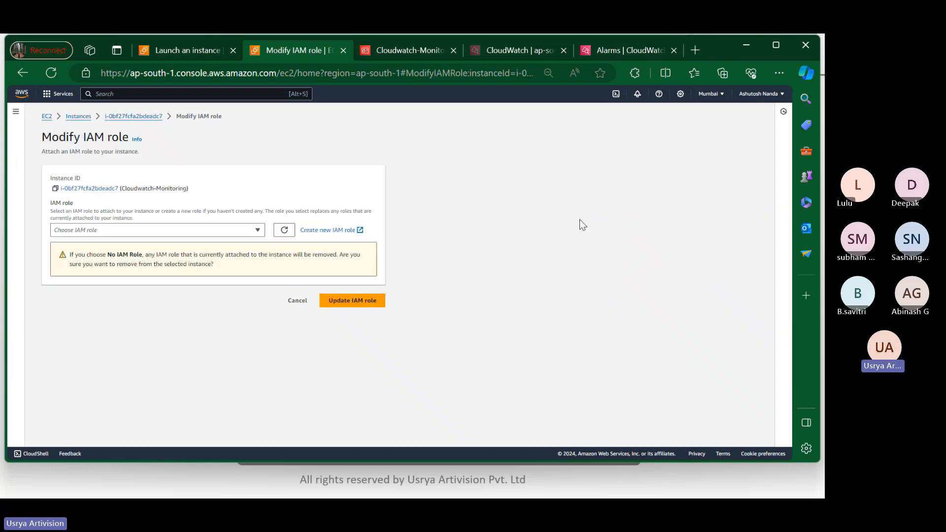
left_click(257, 231)
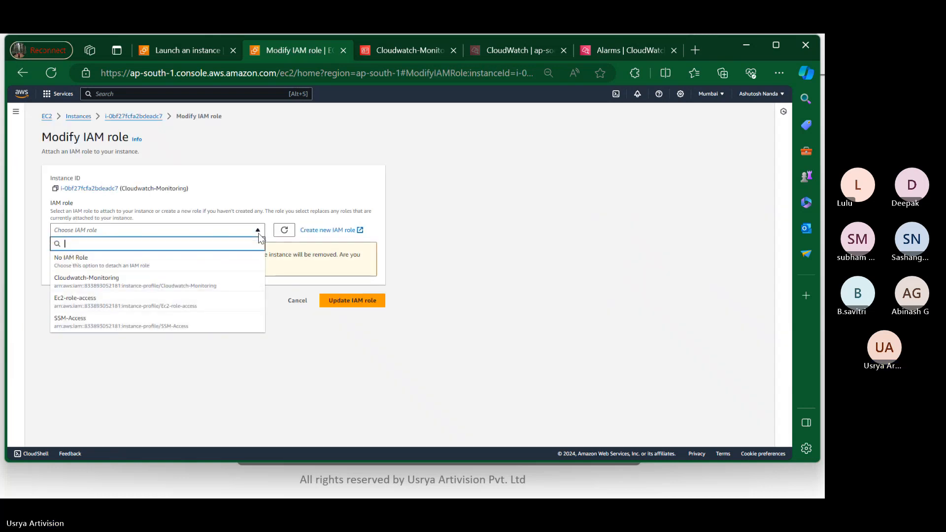
left_click(174, 291)
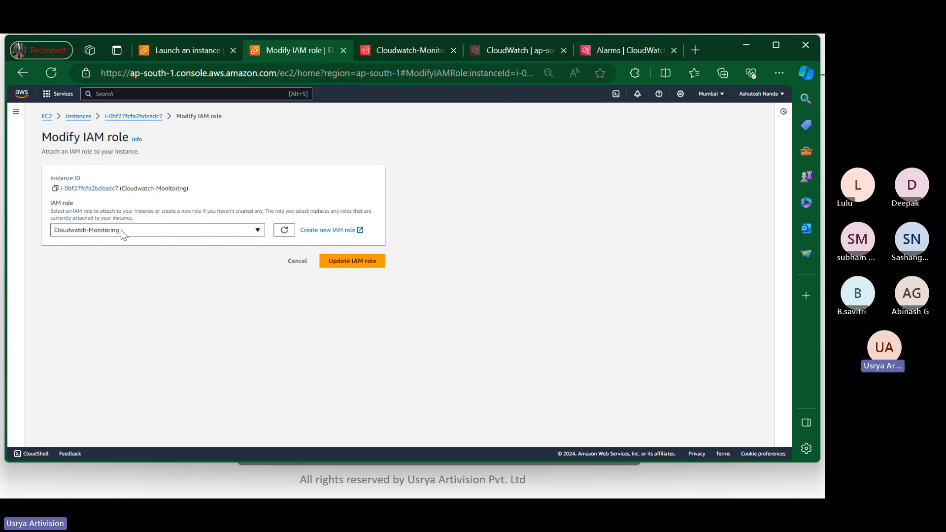
left_click(352, 260)
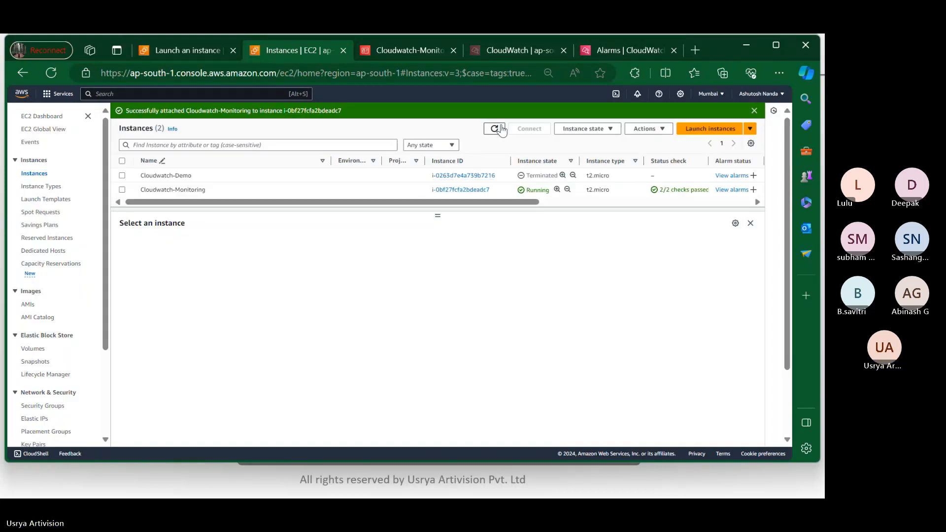
Check the instance's Security details show the Cloudwatch-Monitoring IAM role
left_click(121, 190)
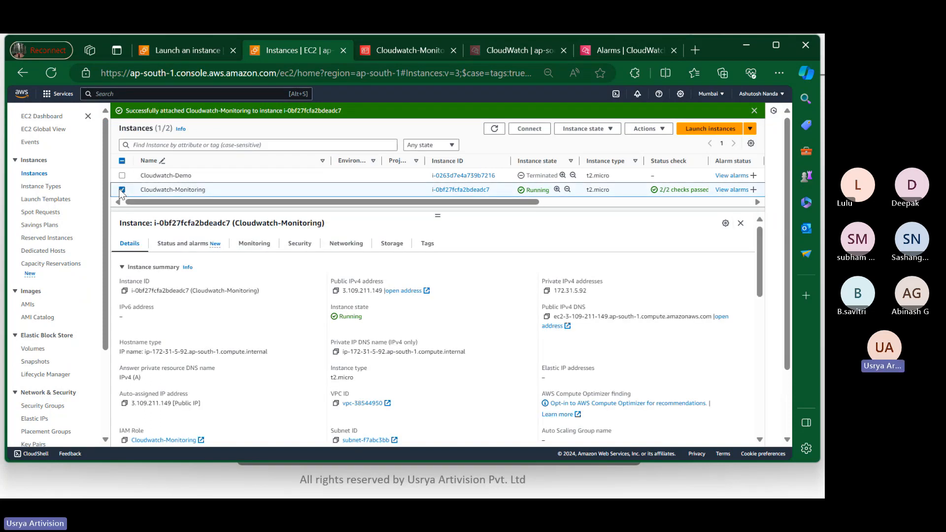
left_click(300, 244)
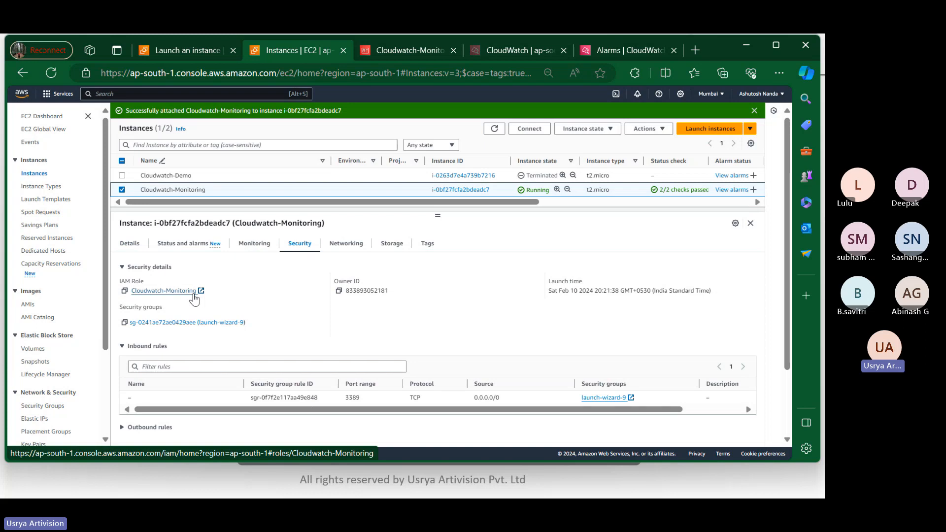
left_click(200, 93)
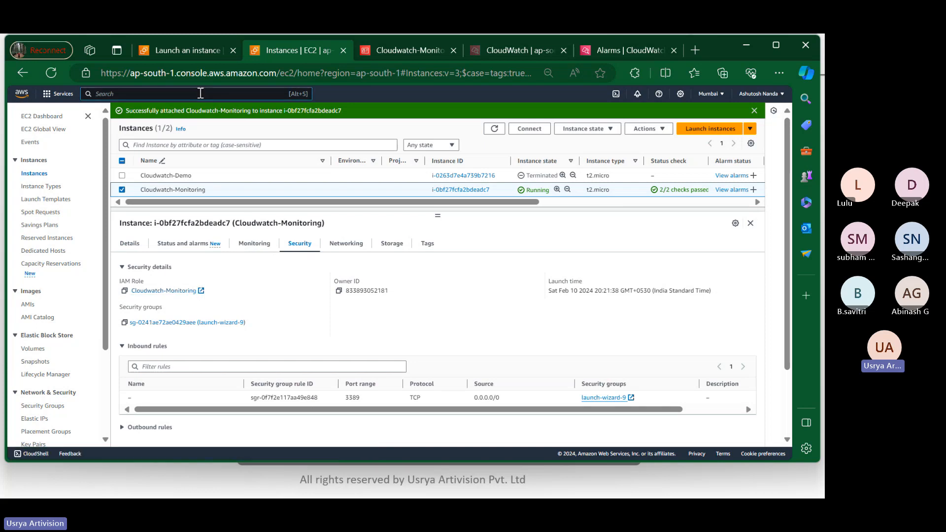
Search 'system manager', open Systems Manager in a new tab, and clear the search on the EC2 tab
type("system")
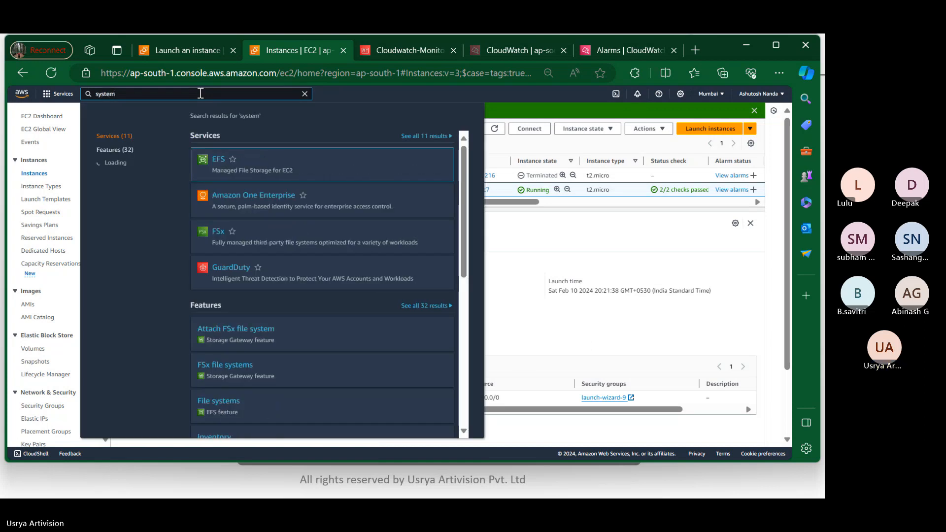
type(" manager")
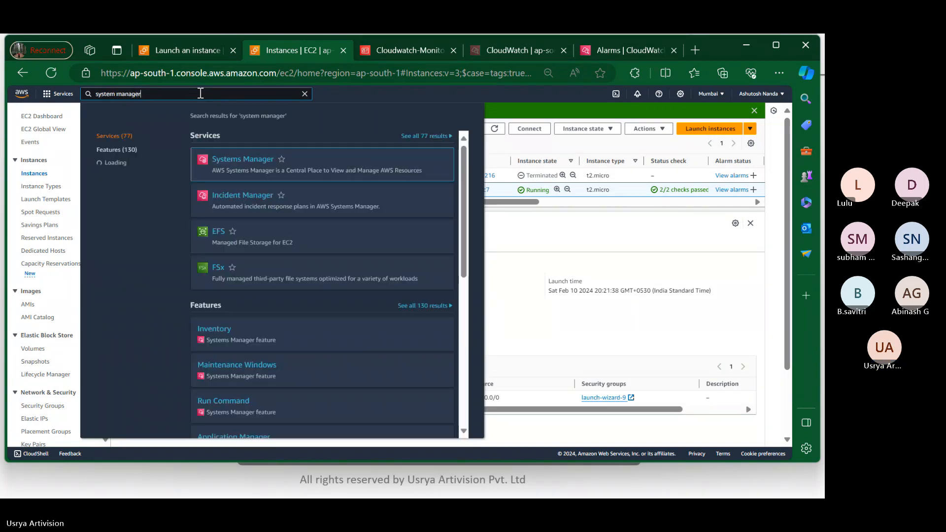
left_click(260, 160, "ctrl")
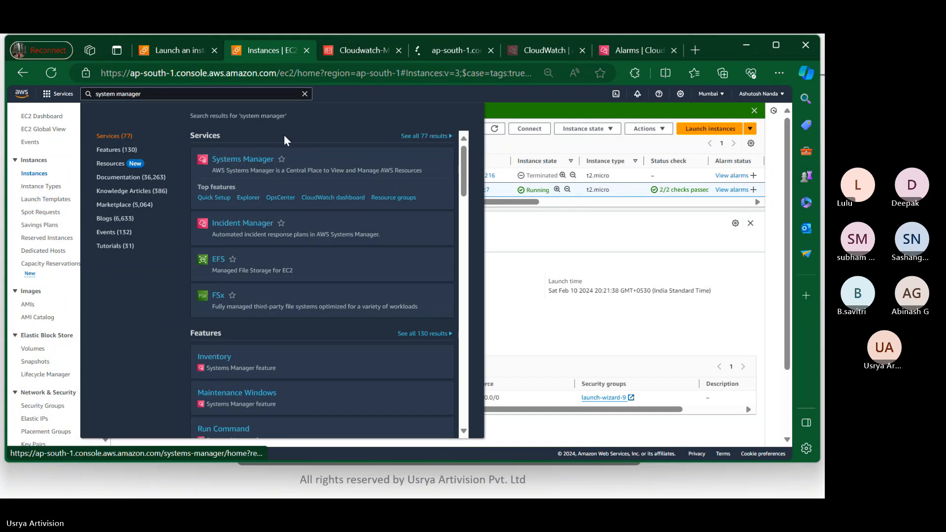
left_click(304, 96)
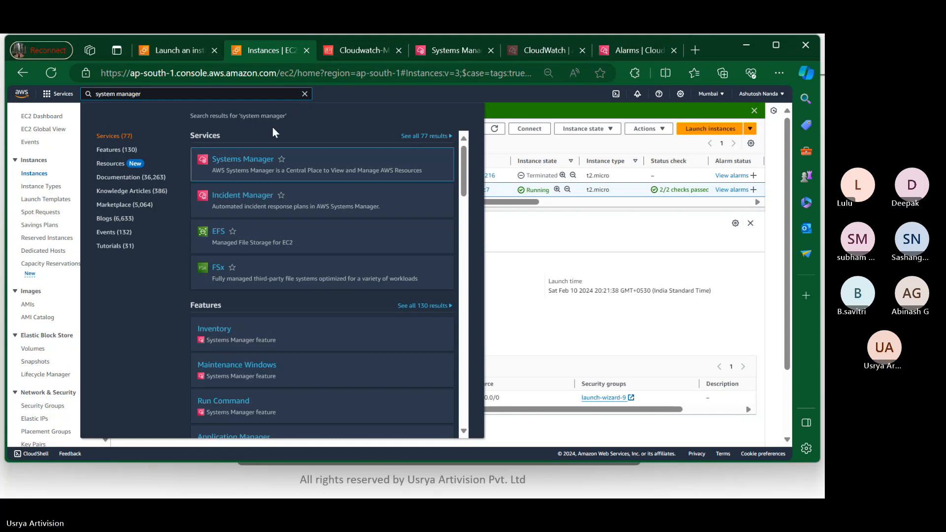
mouse_move(254, 166)
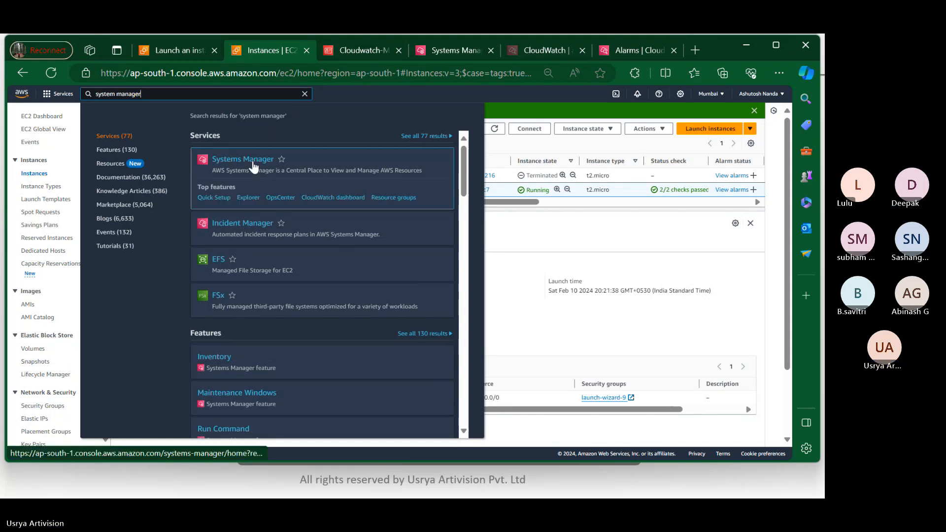
left_click(445, 49)
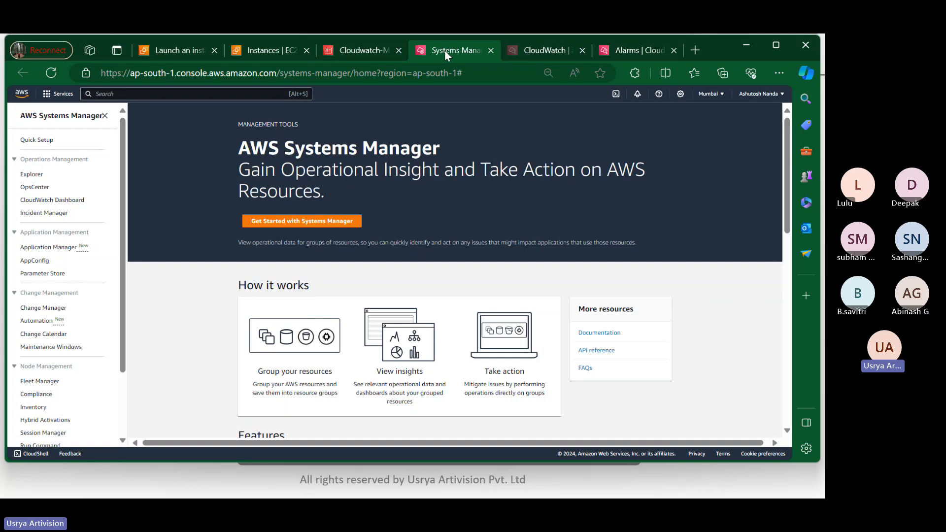
left_click(268, 50)
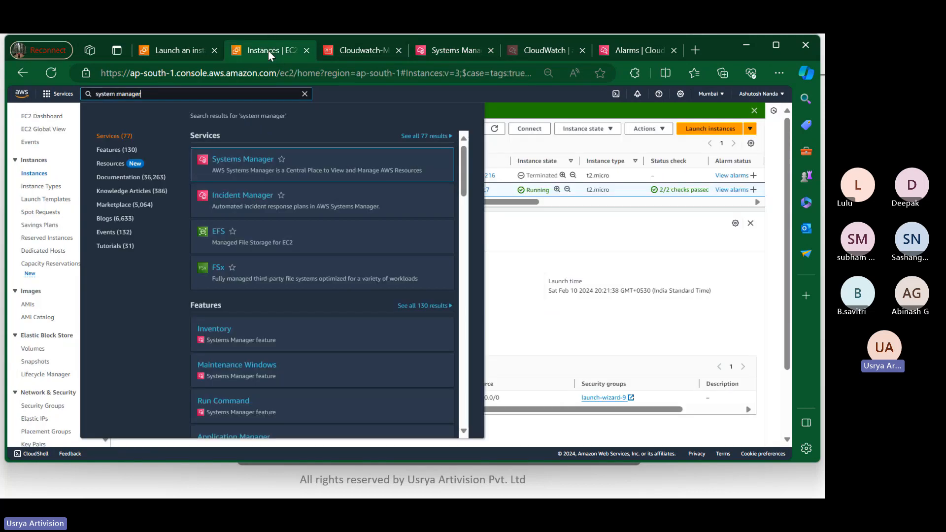
left_click(306, 94)
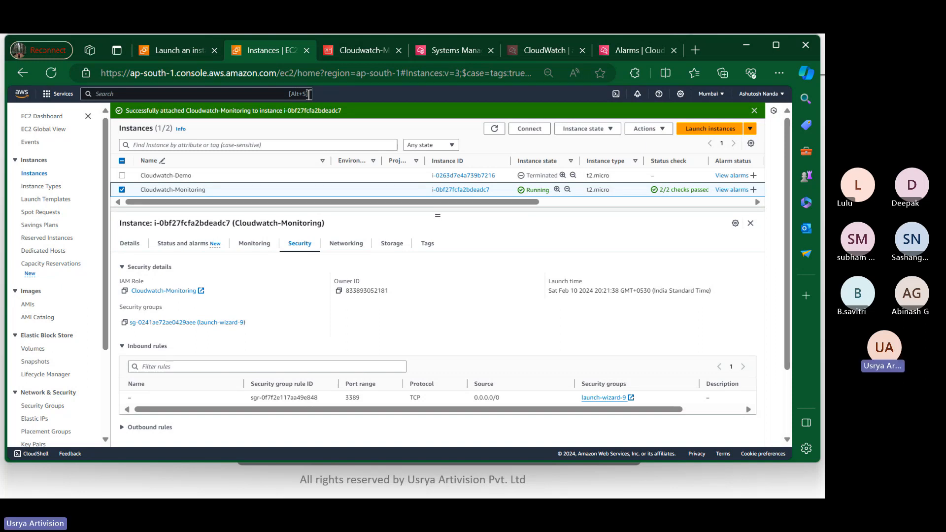
Review the instance's Session Manager connect options, then return to Instances and select Cloudwatch-Monitoring
left_click(529, 128)
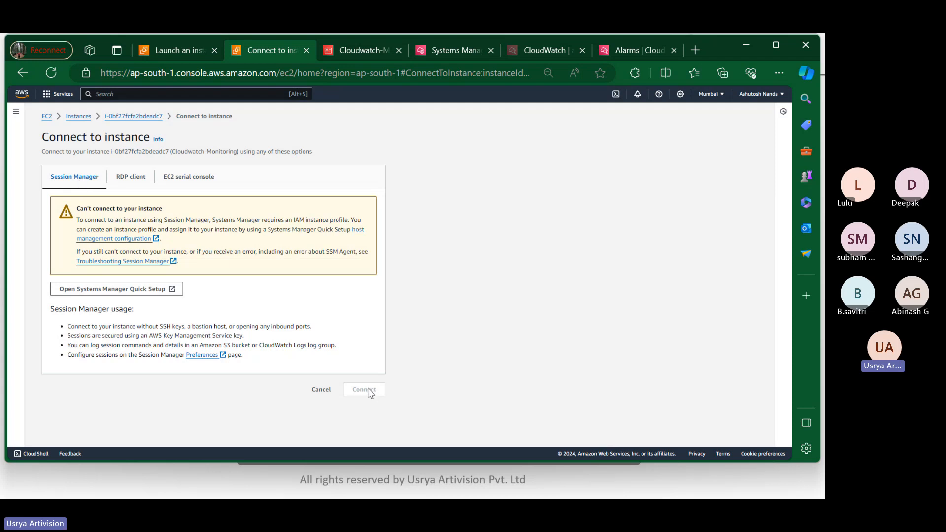
left_click(149, 118)
left_click(157, 114)
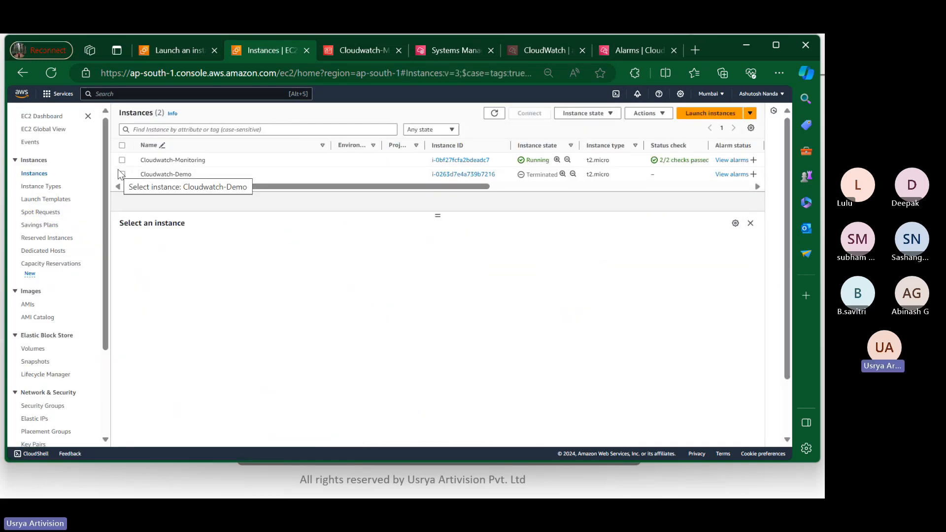
left_click(123, 161)
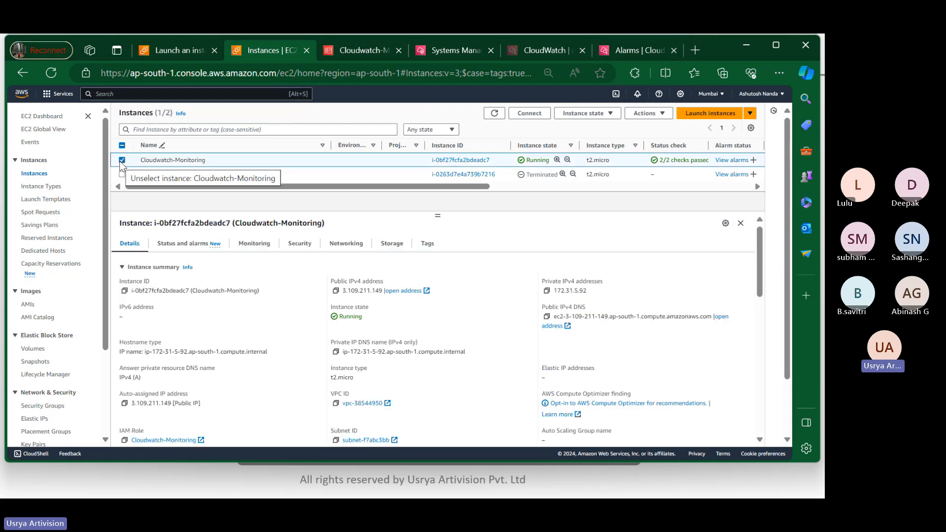
left_click(467, 52)
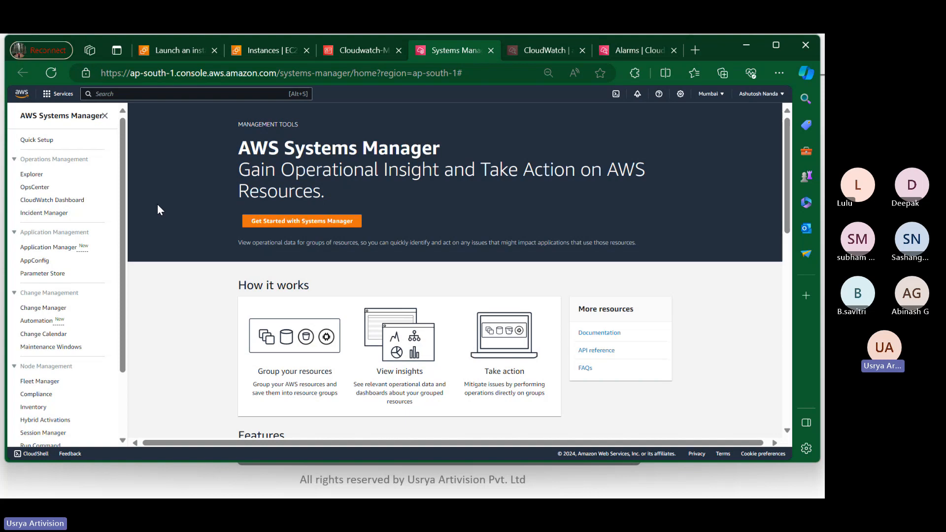
Open Run Command from Systems Manager's Node Management navigation
scroll(62, 309, "down", 2)
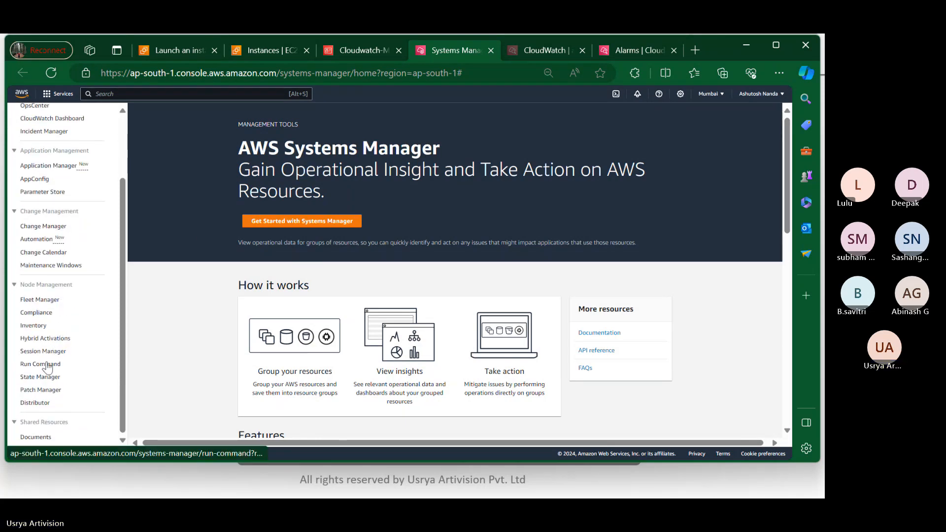
left_click(47, 365)
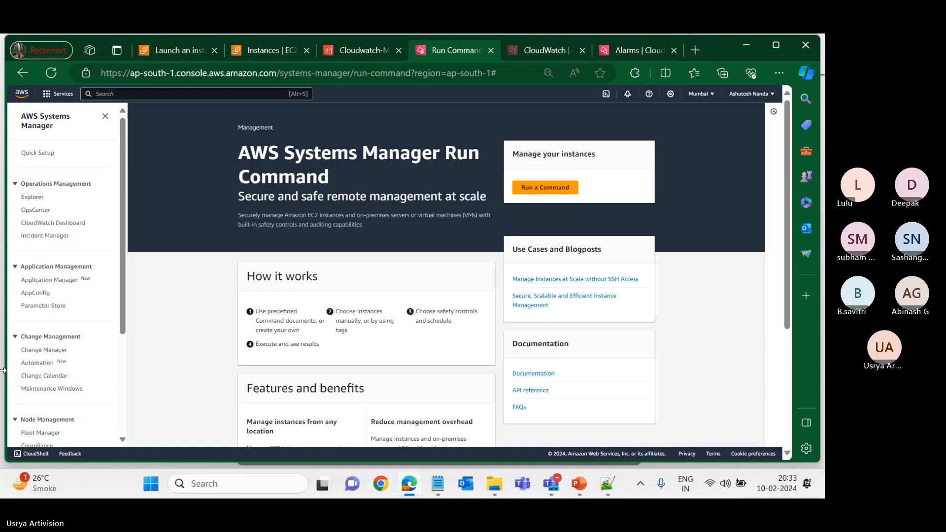
scroll(86, 327, "down", 2)
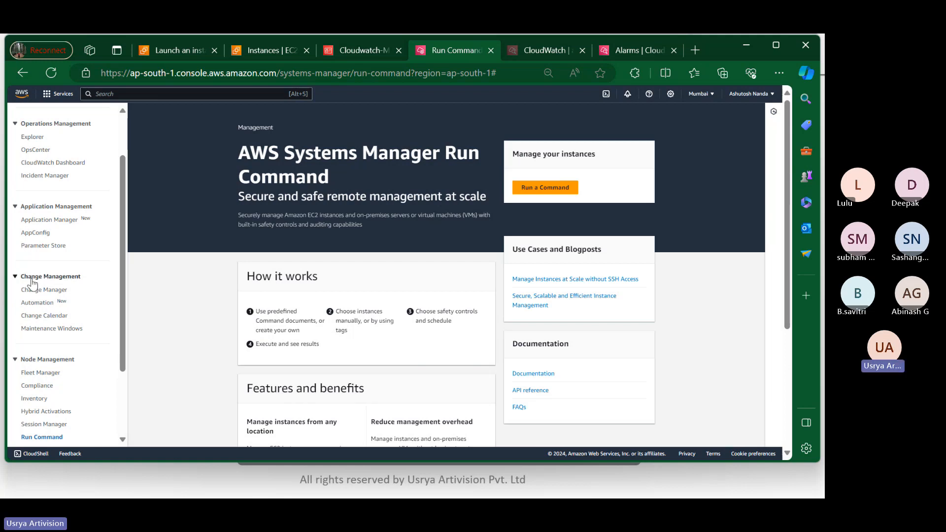
left_click(534, 188)
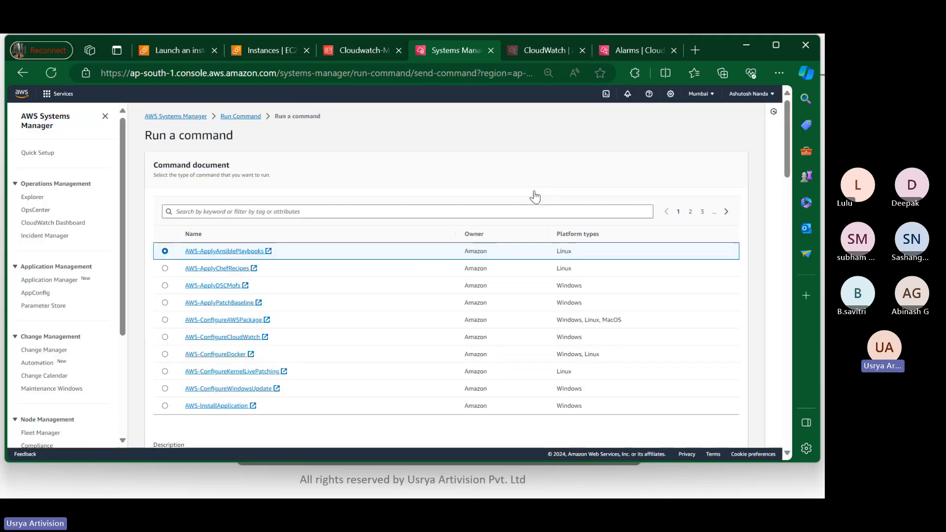
Filter documents by 'AWS', select AWS-ConfigureAWSPackage, and scroll down to Command parameters
left_click(338, 213)
key("Caps_Lock")
type("AWS")
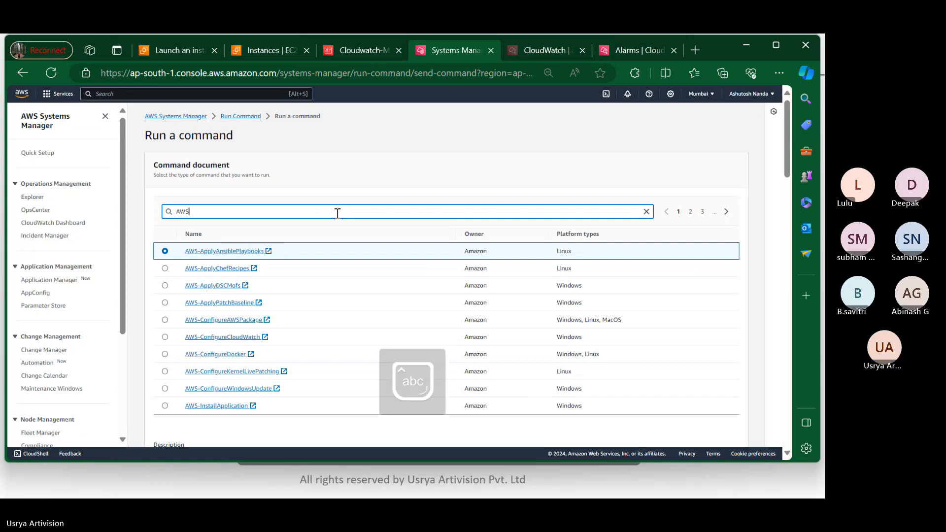
key("Caps_Lock")
left_click(165, 320)
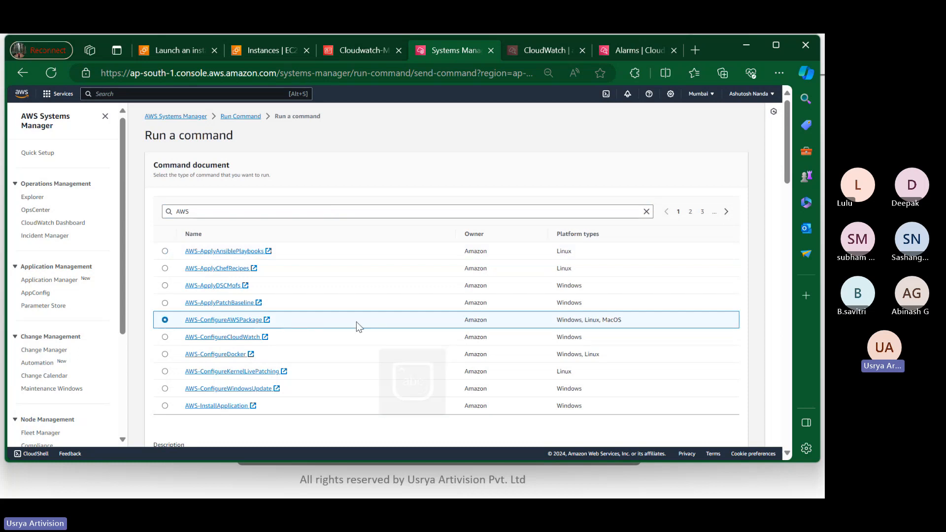
scroll(356, 322, "down", 3)
scroll(356, 321, "down", 1)
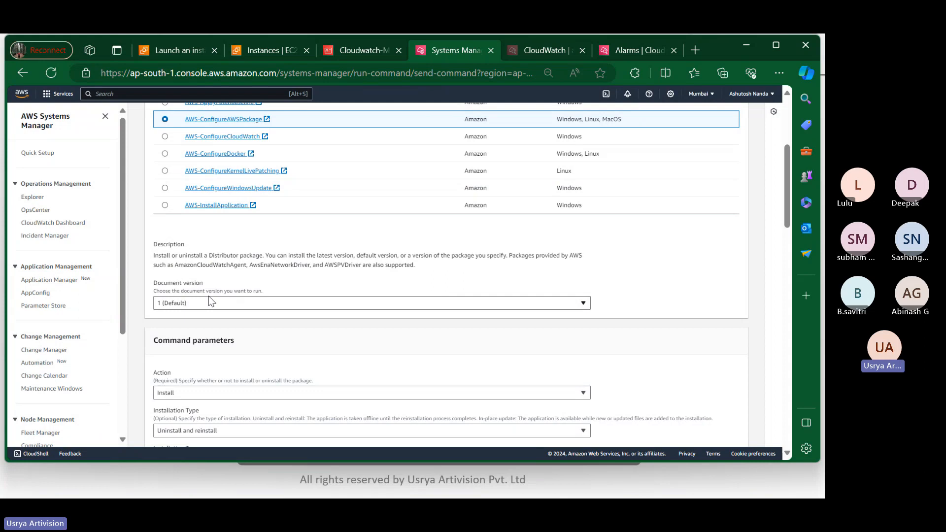
scroll(209, 298, "down", 1)
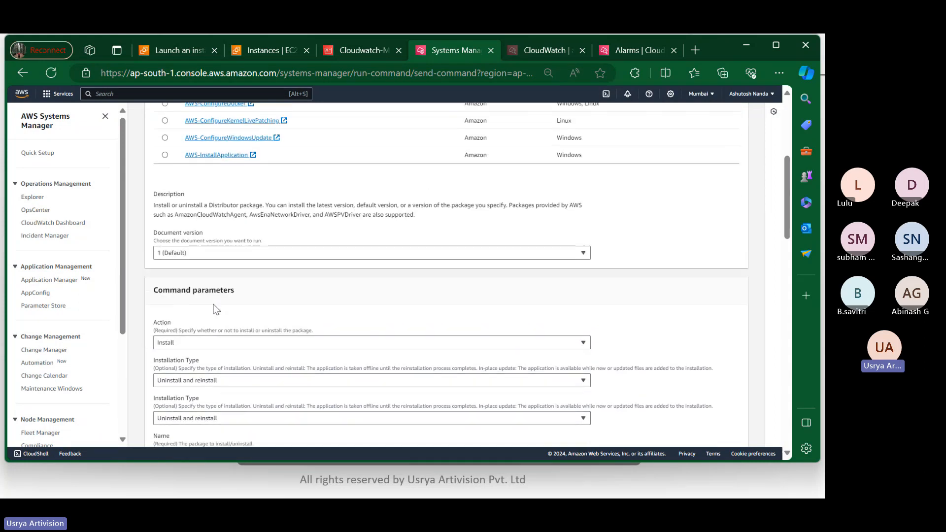
scroll(216, 309, "down", 2)
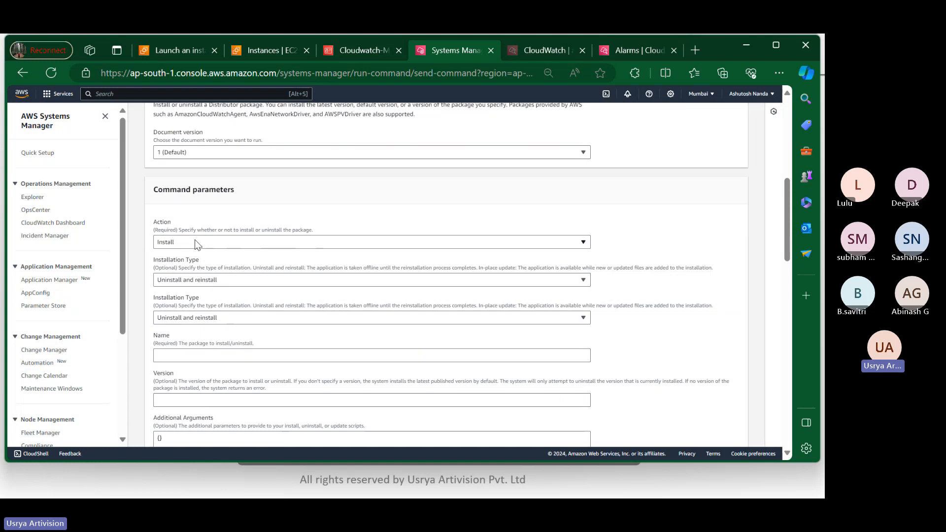
scroll(259, 299, "down", 3)
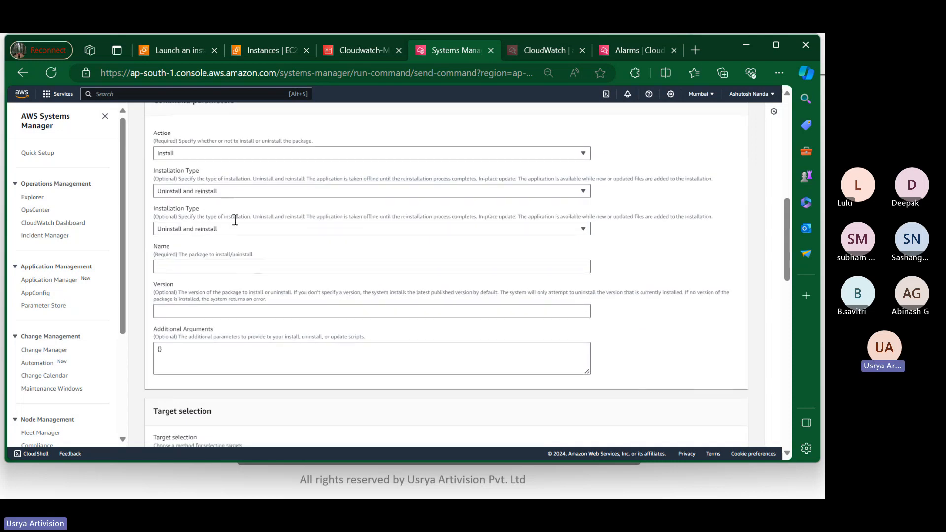
scroll(238, 255, "down", 1)
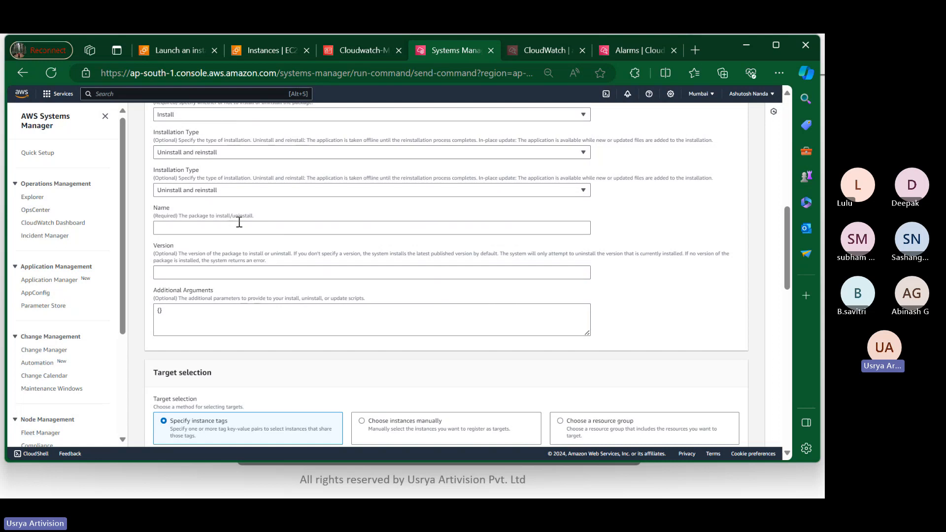
Enter AmazonCloudwatchAgent as the package Name
left_click(239, 222)
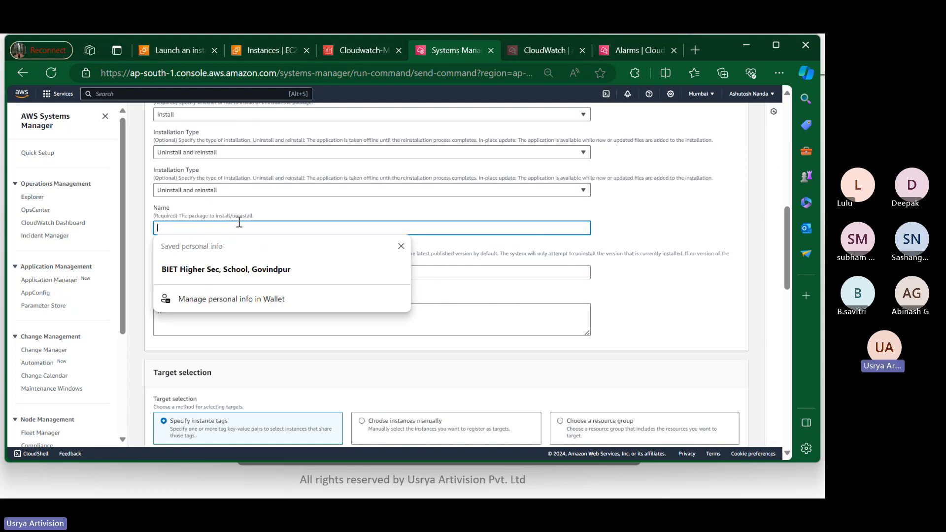
type("A")
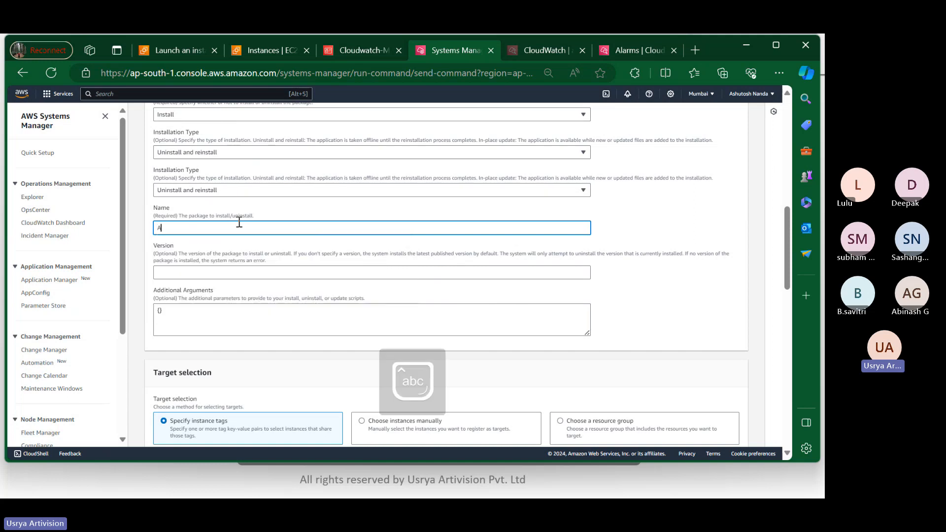
type("mazonC")
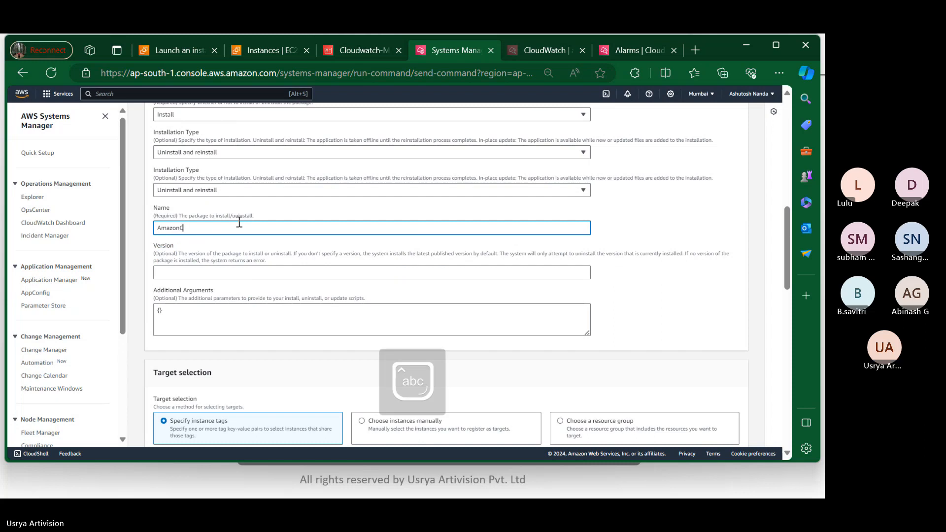
type("loudwatch")
key("Caps_Lock")
type("A")
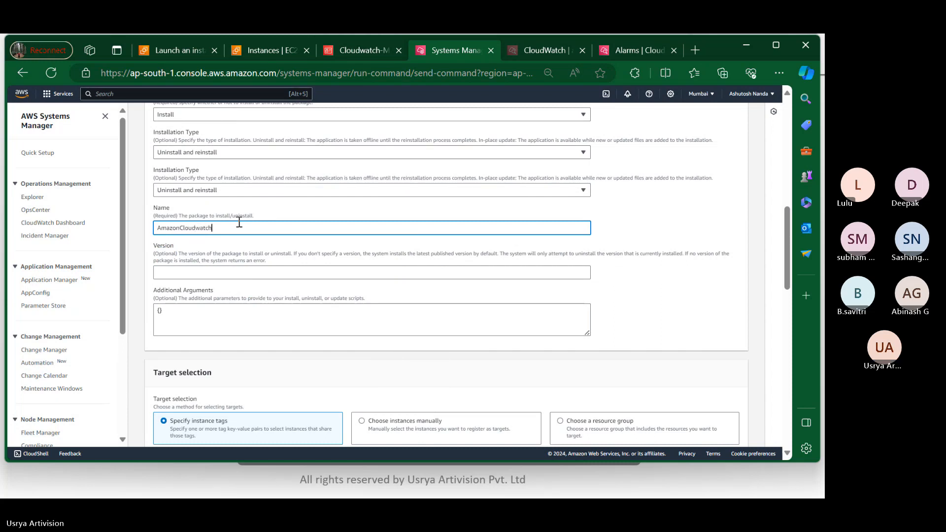
key("Caps_Lock")
type("gent")
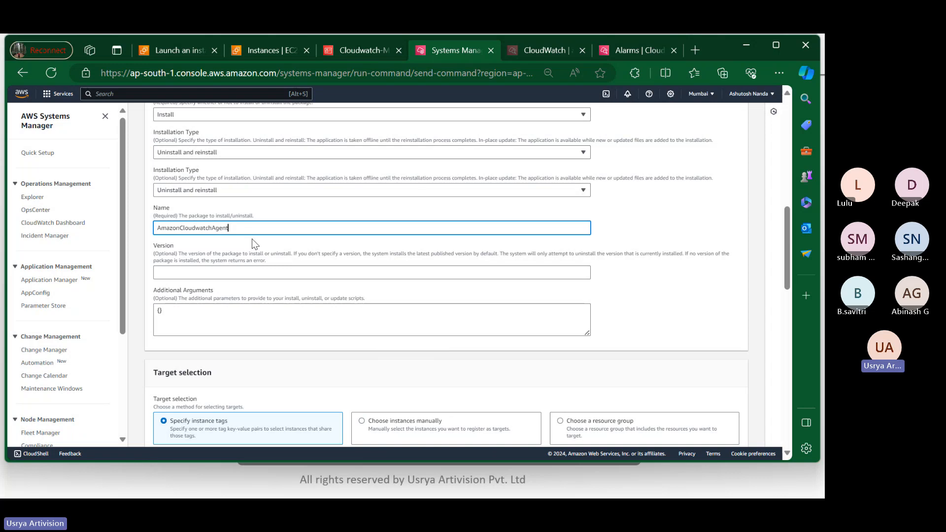
Set Target selection to 'Choose instances manually', which shows no managed instances
scroll(253, 241, "down", 1)
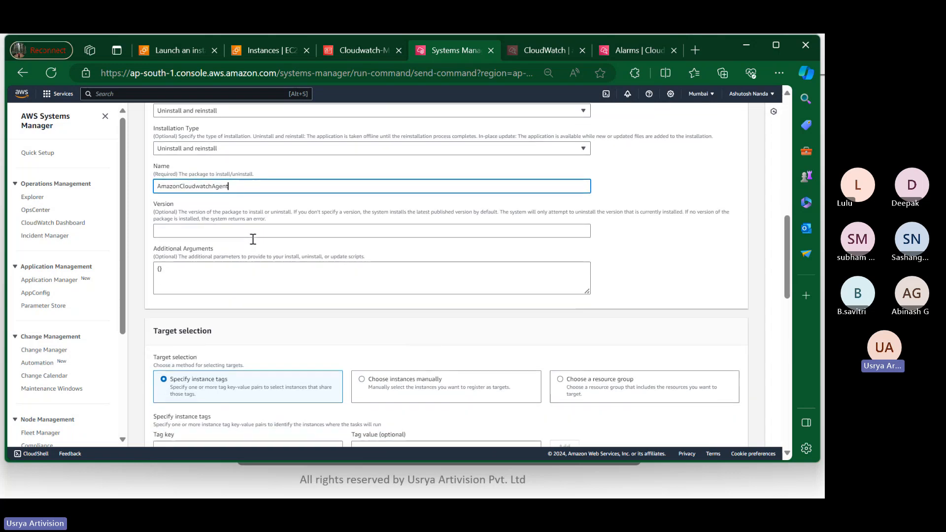
scroll(219, 230, "down", 4)
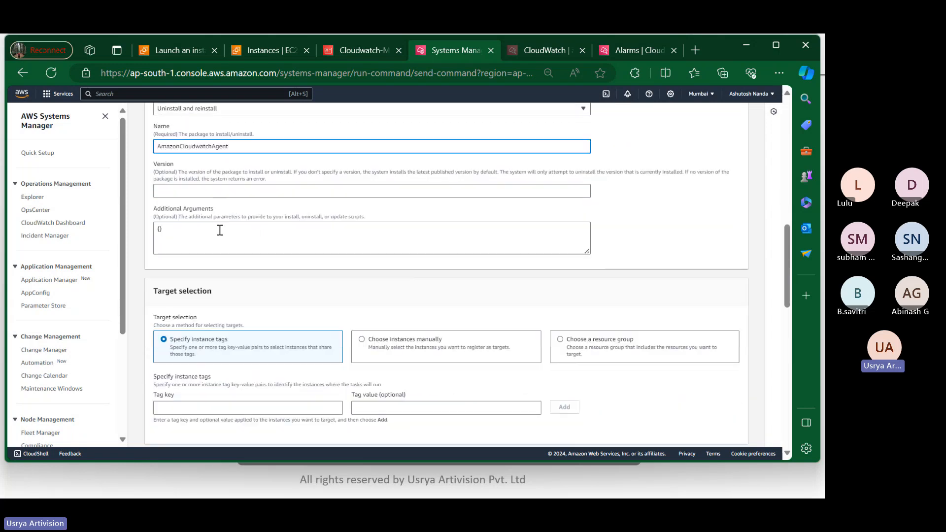
scroll(220, 230, "down", 1)
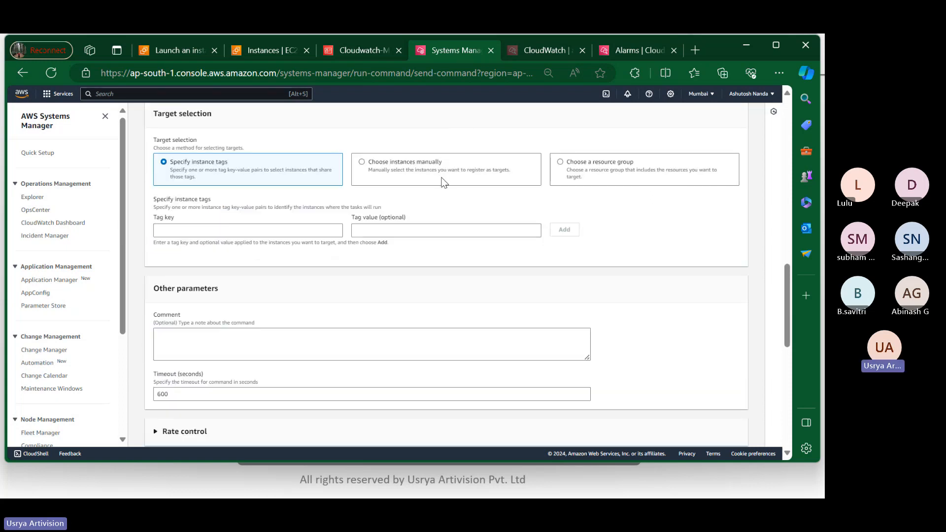
left_click(400, 176)
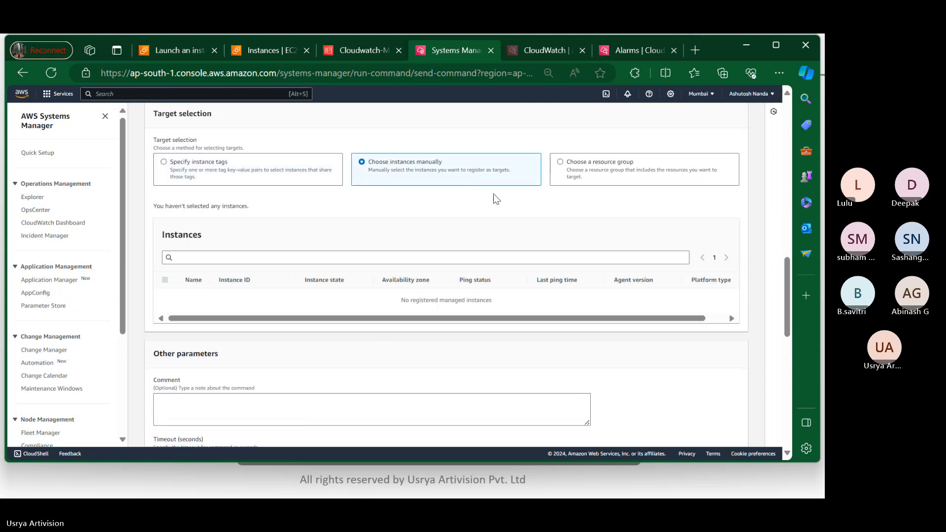
scroll(493, 194, "up", 2)
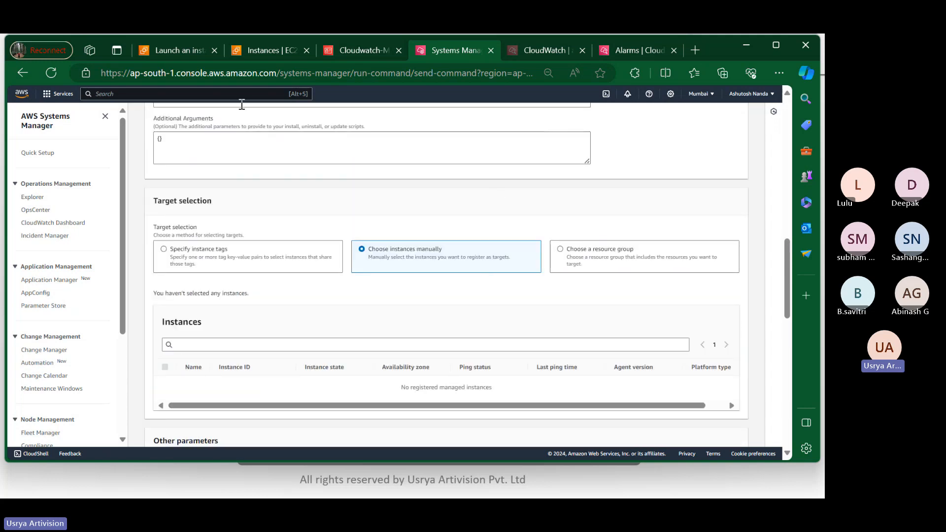
Reload the Run Command page and reselect the AWS-ConfigureAWSPackage document
left_click(52, 75)
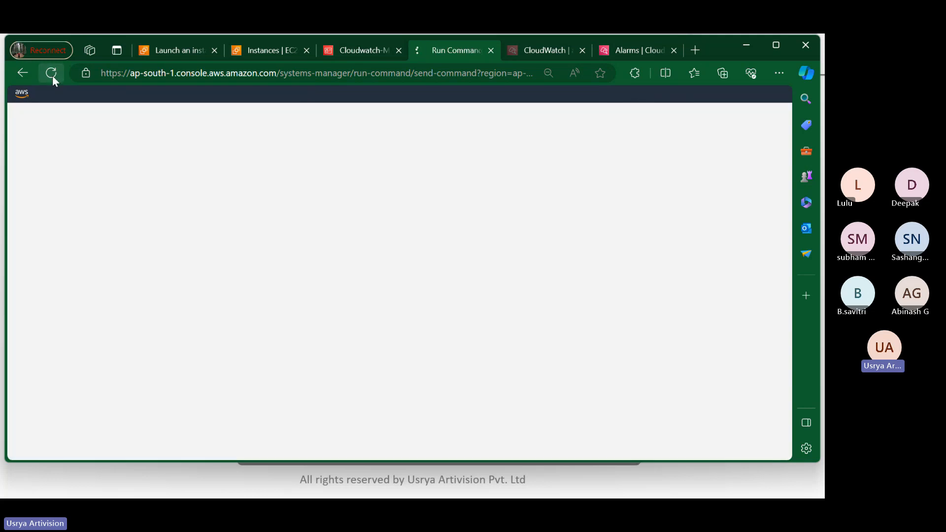
scroll(333, 222, "down", 4)
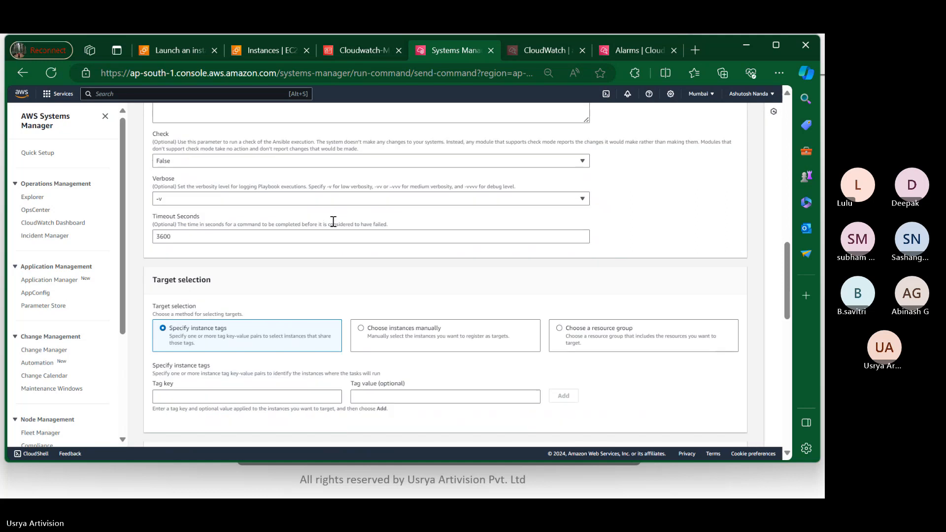
scroll(332, 222, "up", 4)
scroll(332, 221, "up", 3)
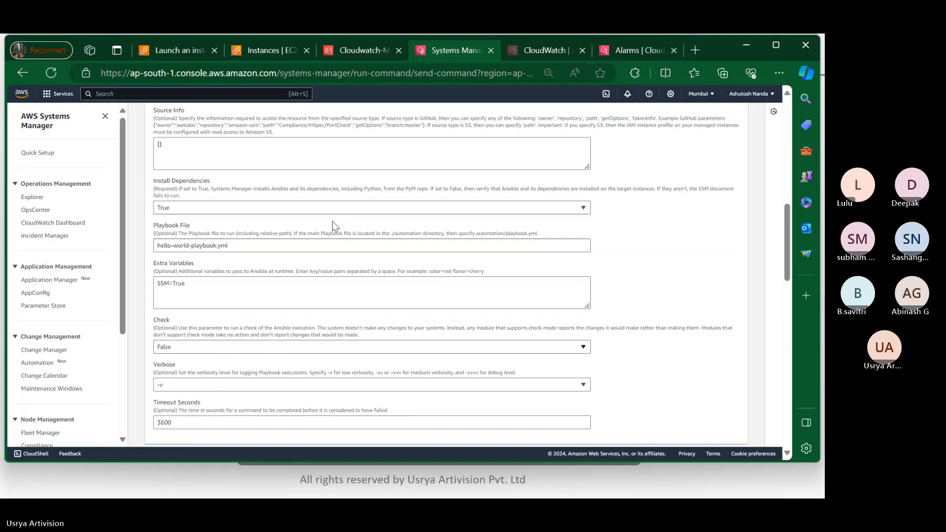
scroll(332, 221, "up", 10)
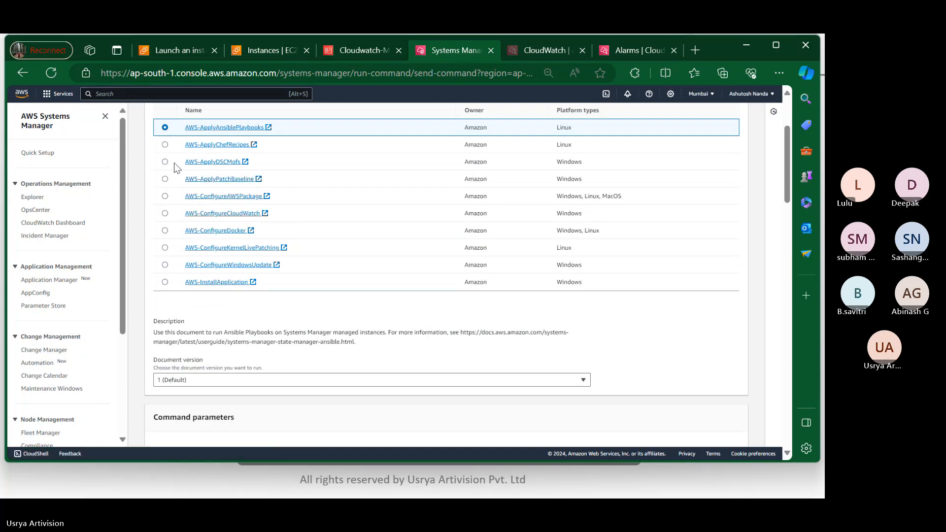
left_click(165, 196)
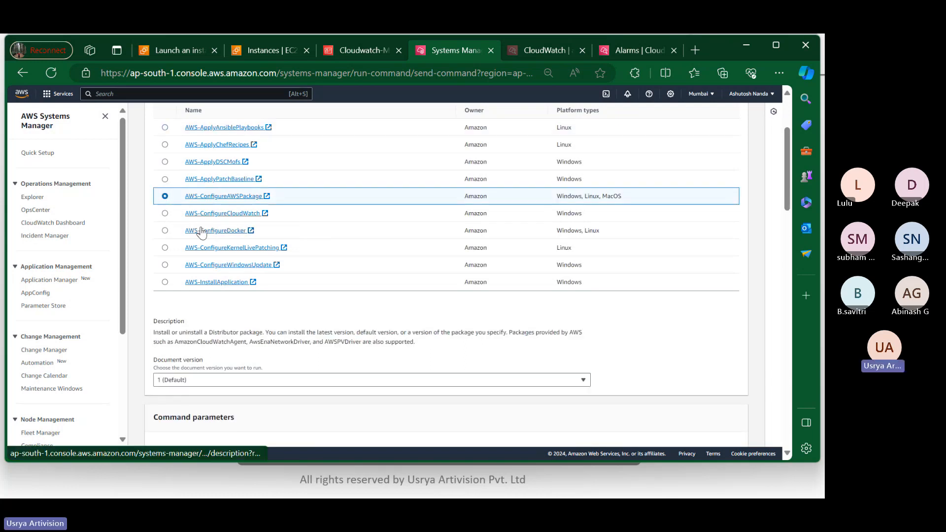
Paste AmazonCloudwatchAgent into Name and choose instances manually as targets
scroll(326, 256, "down", 2)
scroll(326, 256, "down", 5)
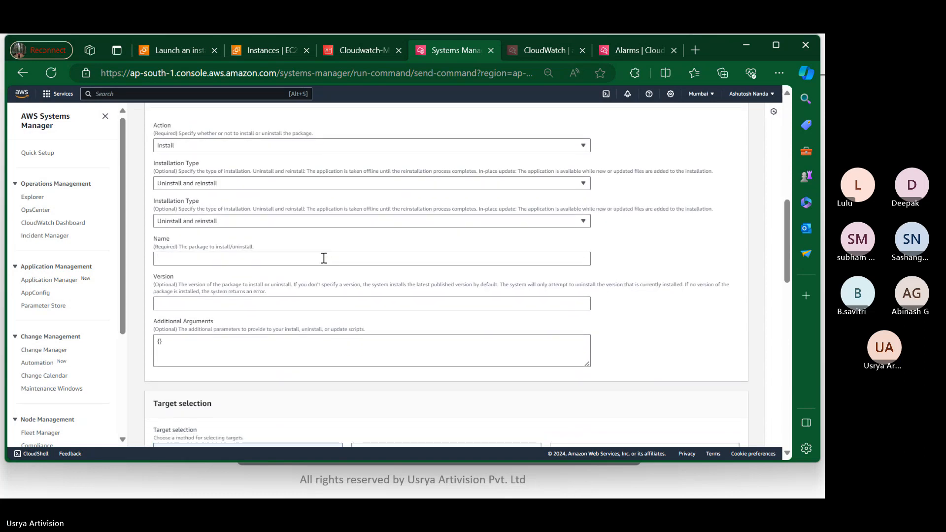
left_click(324, 258)
type("AmazonCloudwatchAgent")
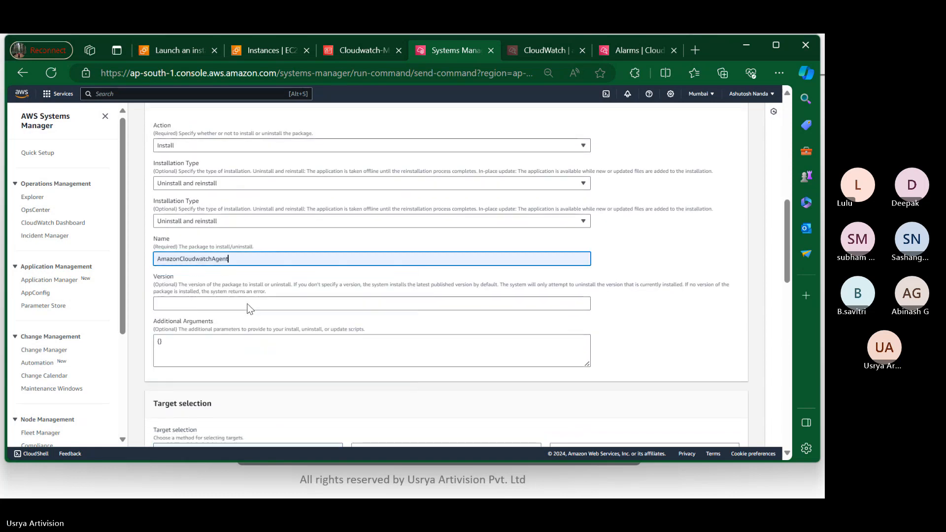
scroll(295, 280, "down", 2)
scroll(296, 280, "down", 5)
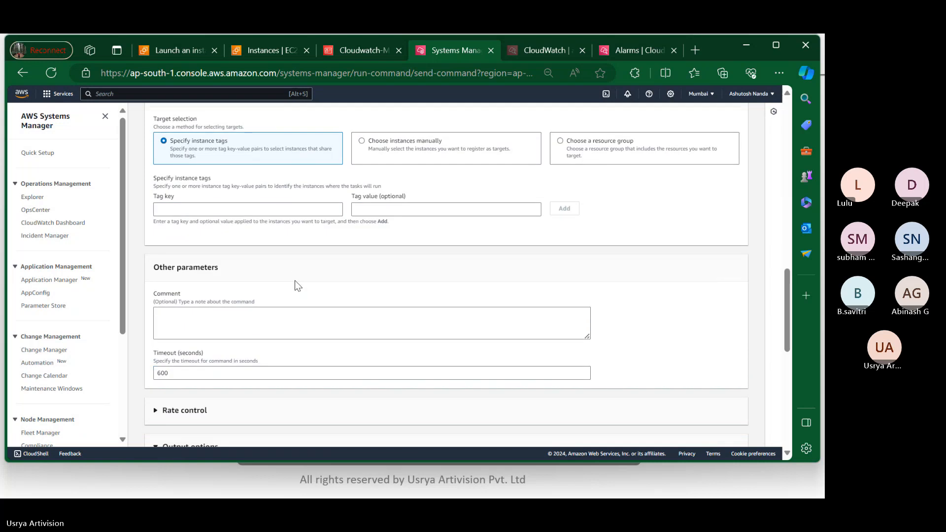
left_click(406, 147)
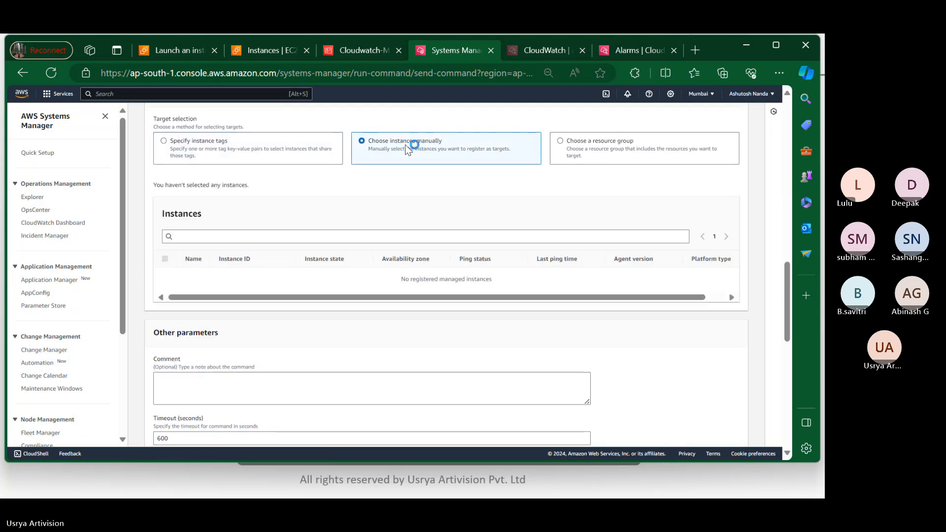
Refresh the EC2 instances list, briefly checking the IAM role and Run Command tabs
left_click(274, 57)
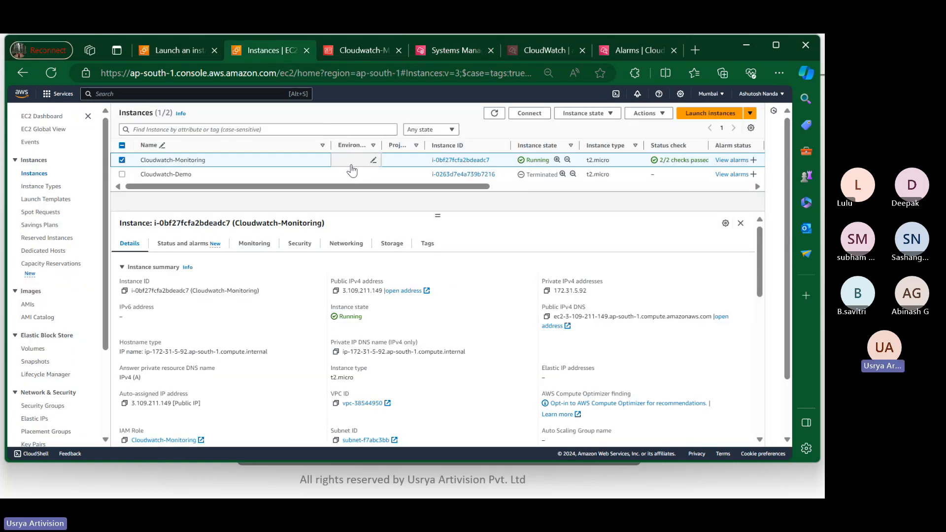
left_click(501, 116)
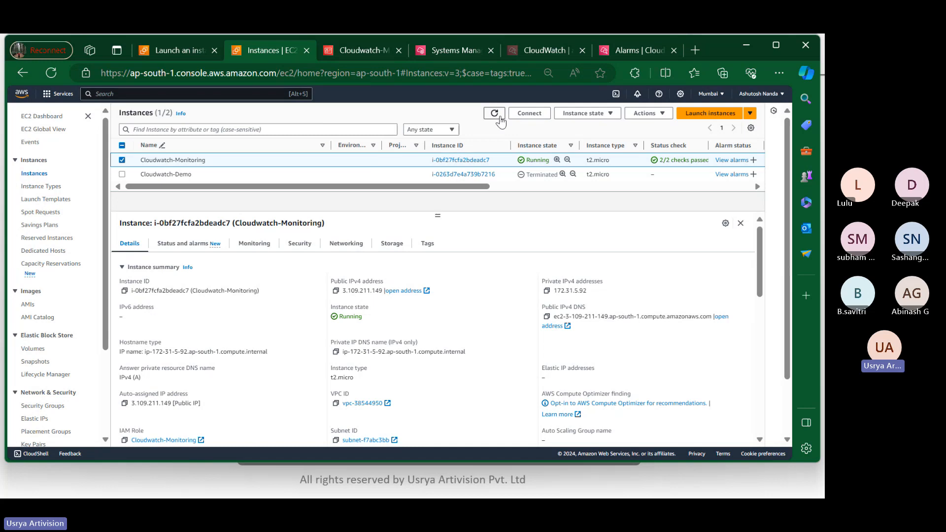
left_click(374, 49)
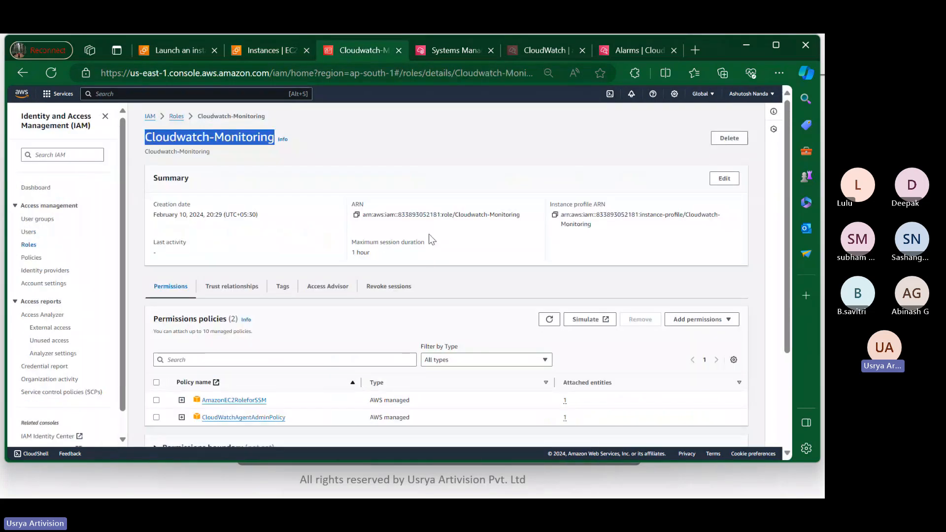
left_click(442, 51)
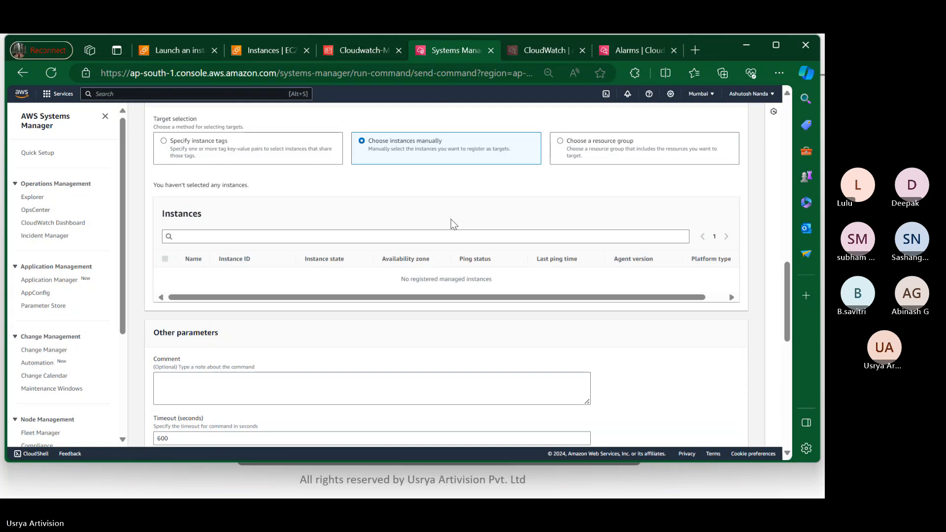
scroll(454, 224, "up", 2)
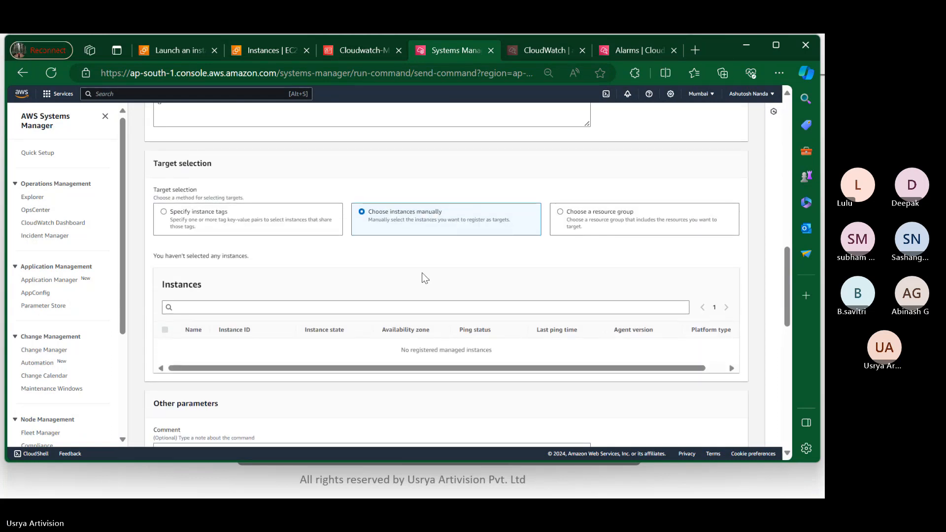
left_click(273, 51)
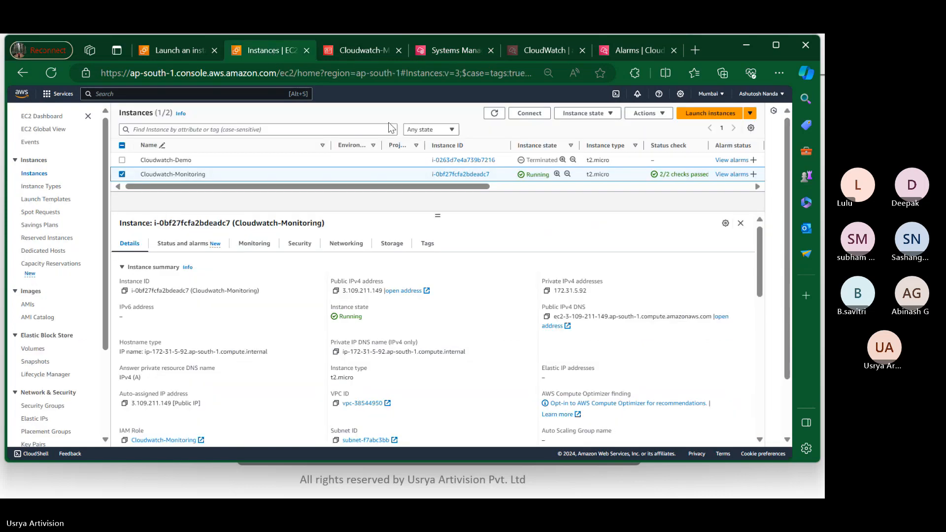
left_click(493, 117)
Open the instance's Cloudwatch-Monitoring IAM role and attach the AdministratorAccess policy
left_click(637, 115)
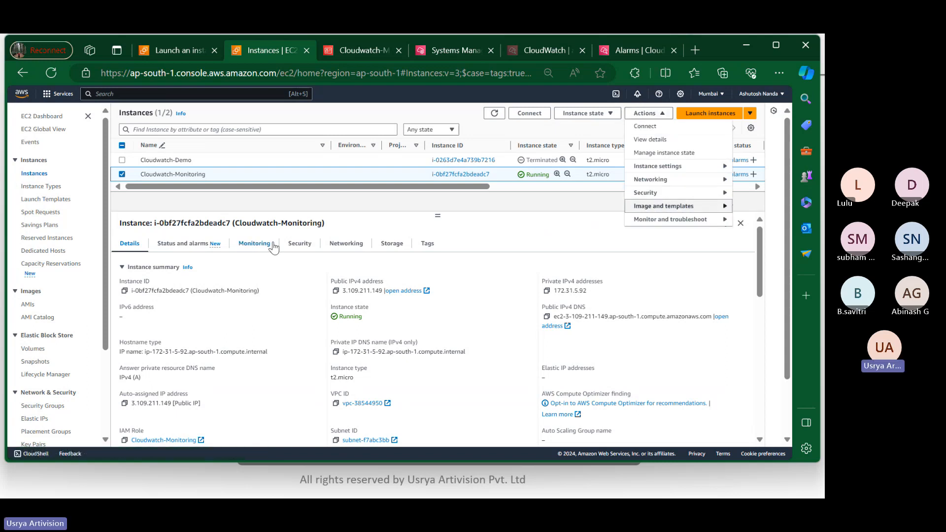
left_click(302, 246)
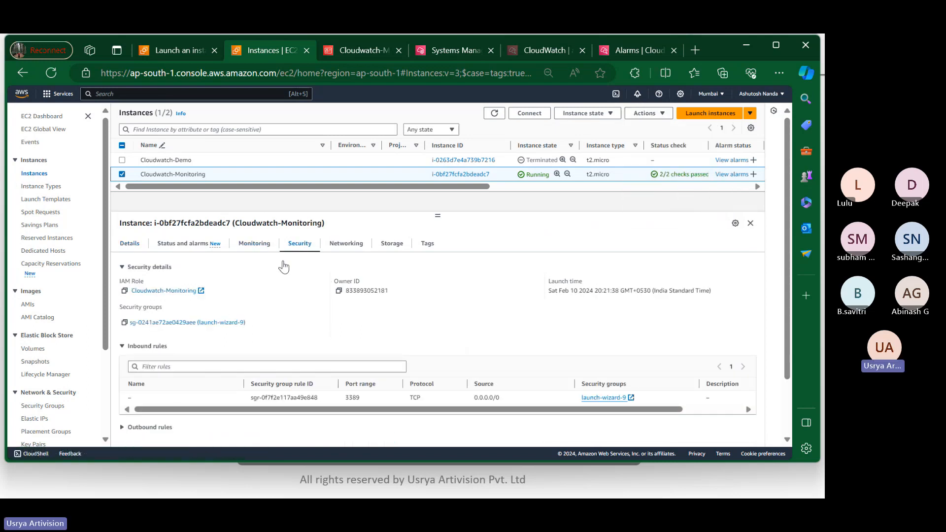
left_click(173, 292)
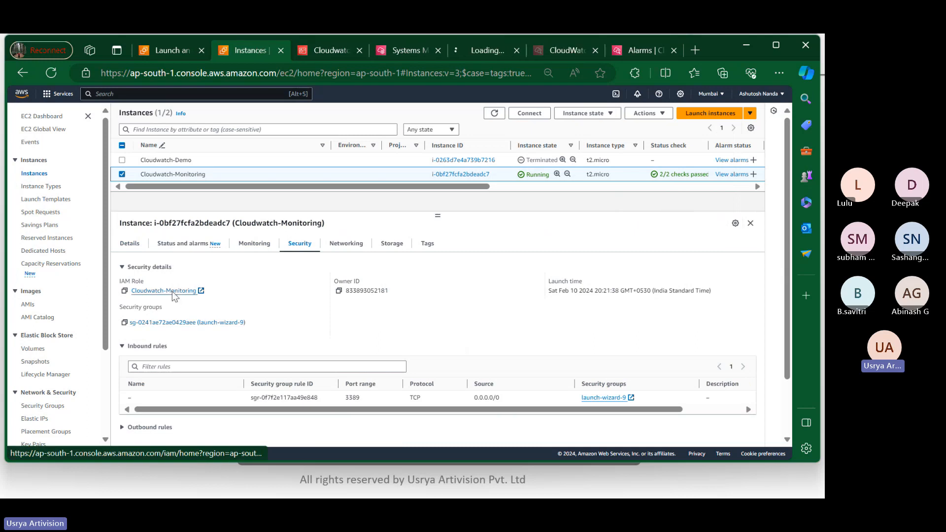
left_click(465, 53)
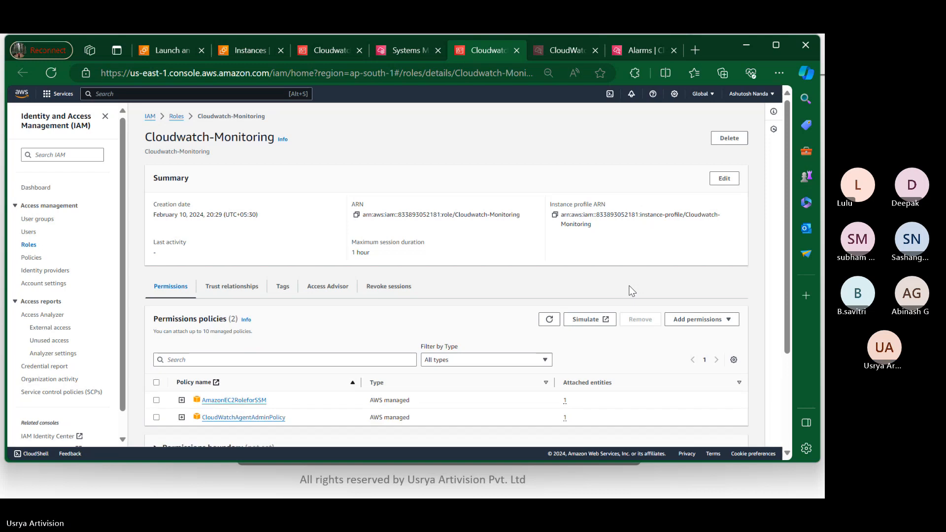
left_click(710, 320)
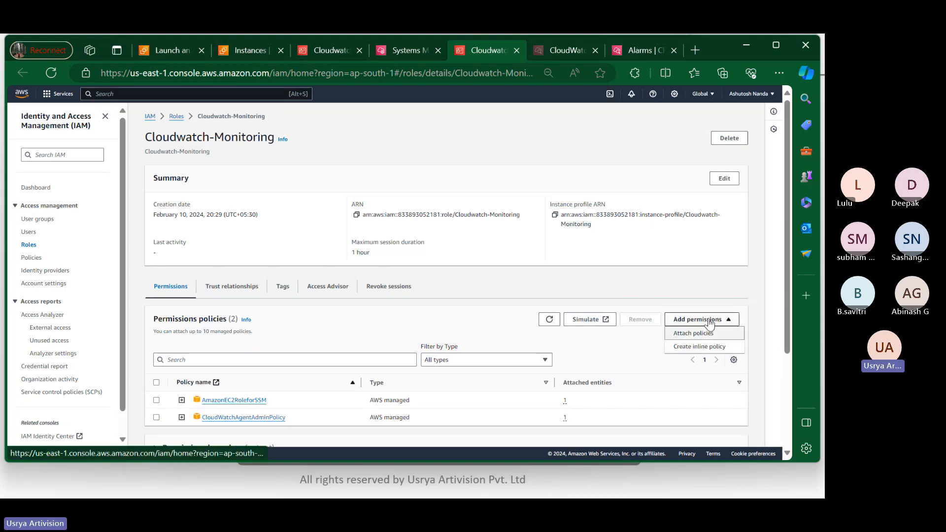
left_click(699, 332)
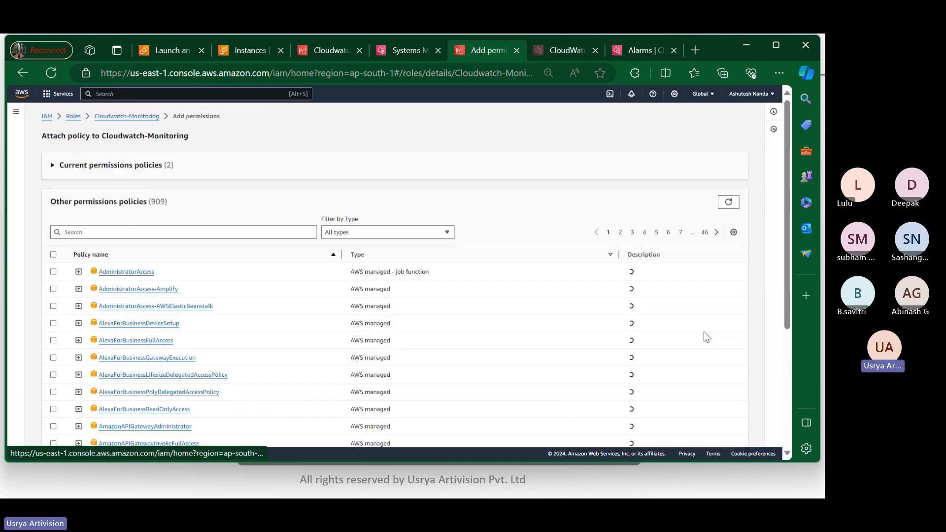
left_click(53, 271)
scroll(520, 284, "down", 4)
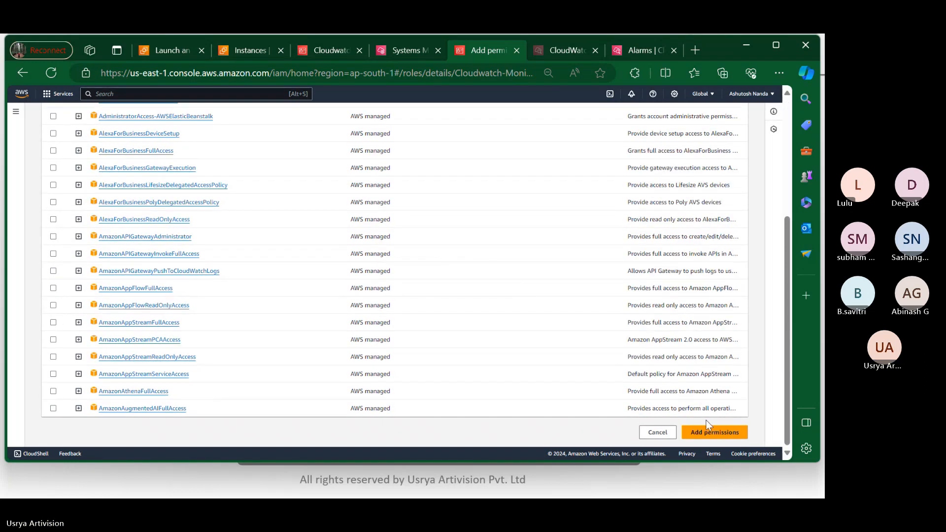
left_click(714, 425)
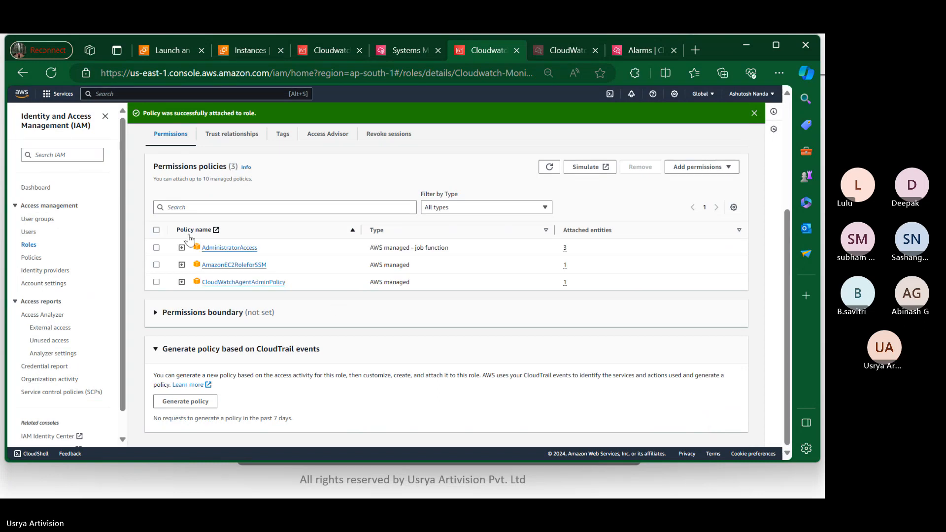
left_click(238, 51)
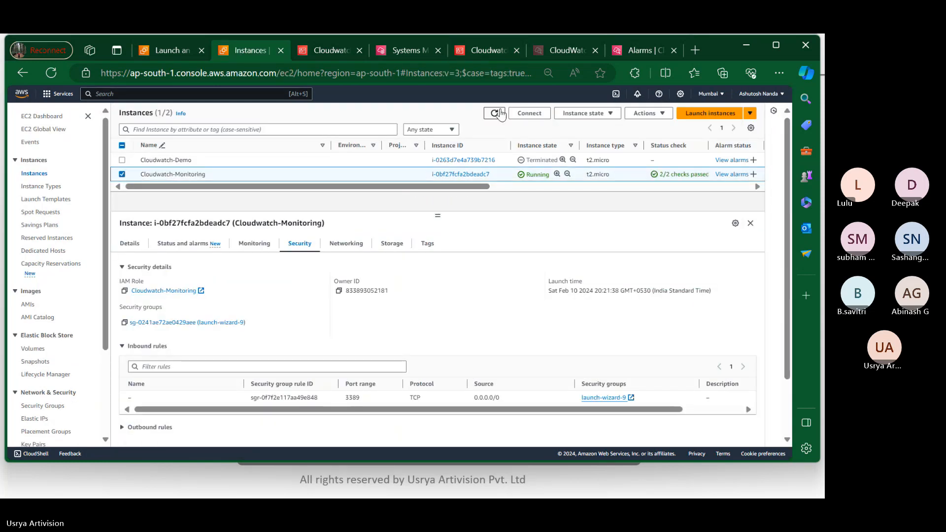
Attach AmazonSSMFullAccess to the Cloudwatch-Monitoring role, found by searching 'ssmfu'
left_click(178, 291)
left_click(501, 49)
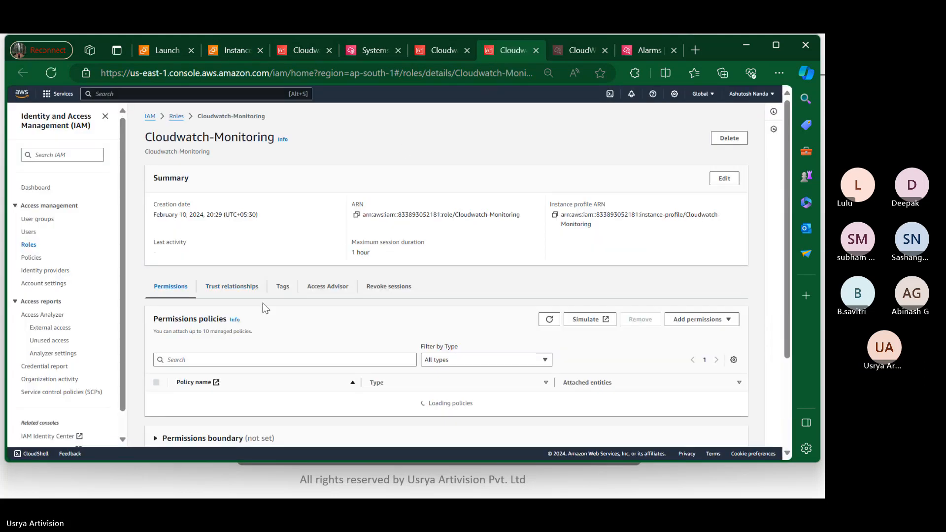
scroll(273, 348, "down", 1)
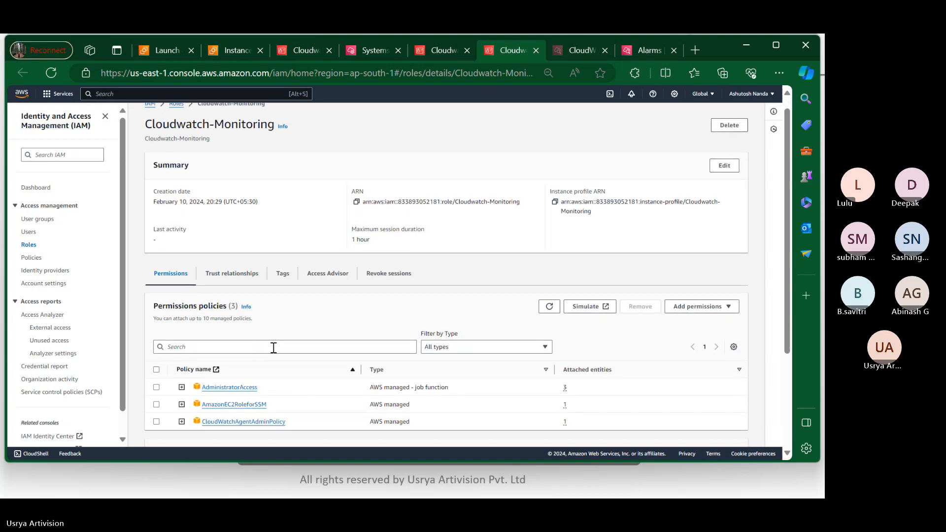
left_click(695, 306)
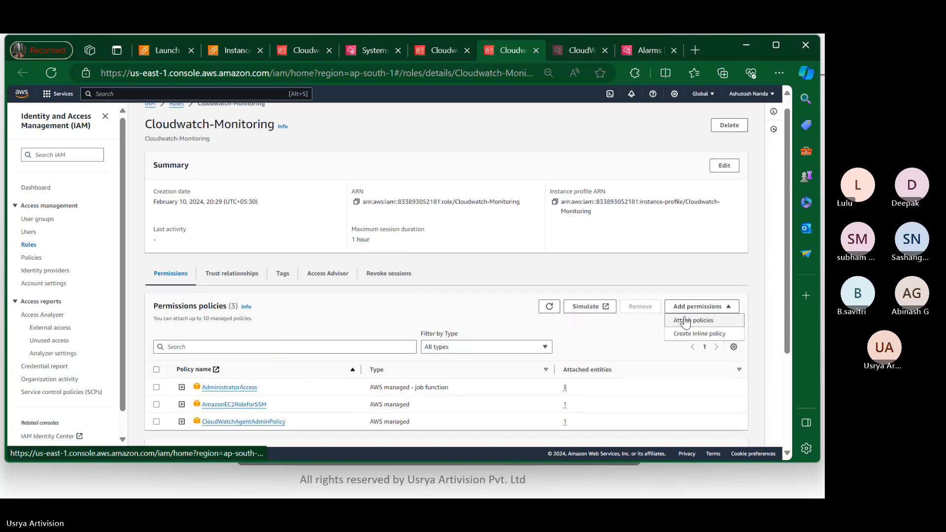
left_click(684, 318)
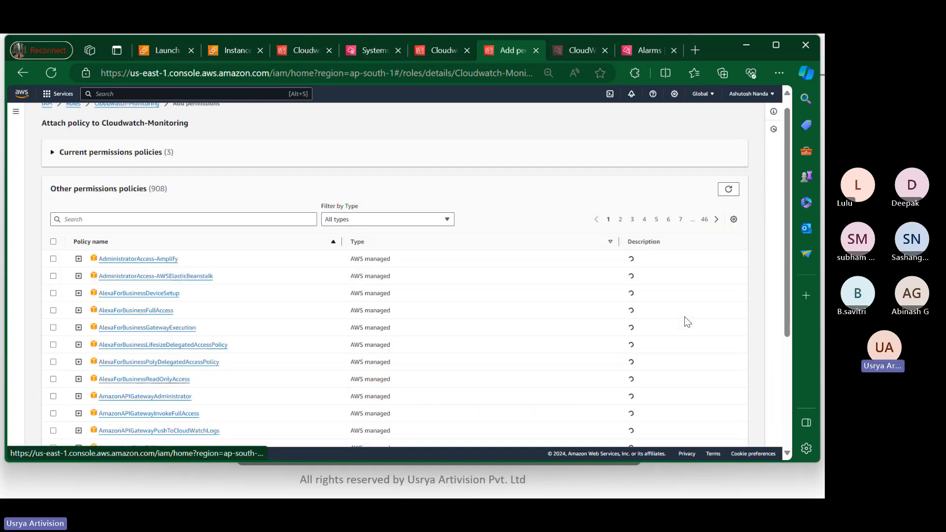
left_click(215, 223)
type("ssmfu")
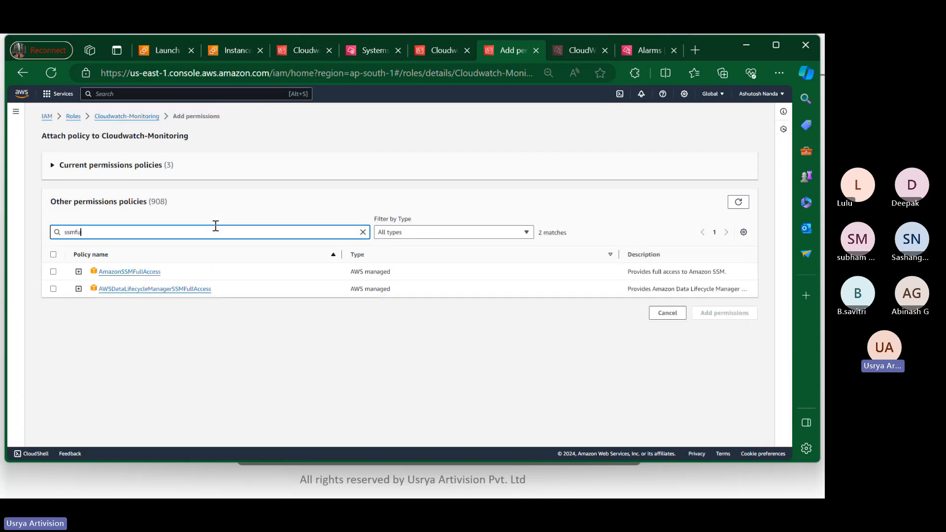
left_click(386, 274)
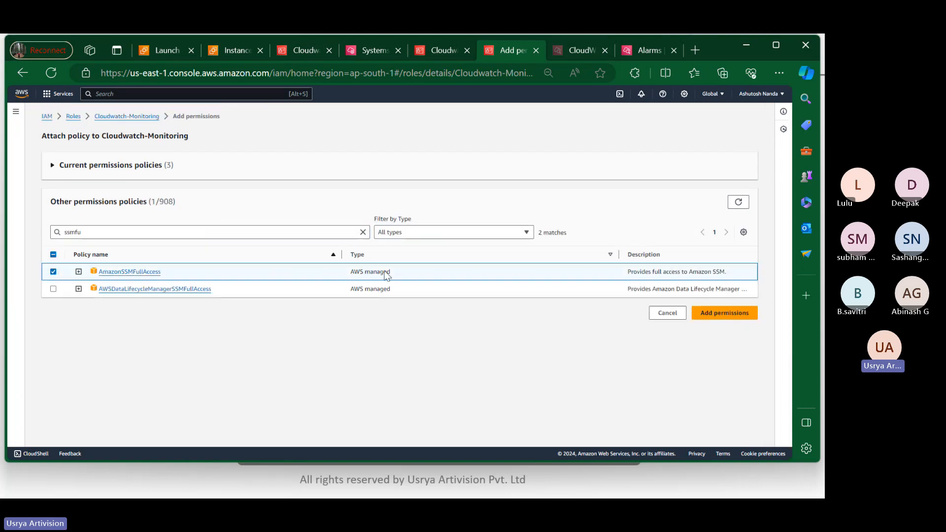
left_click(718, 312)
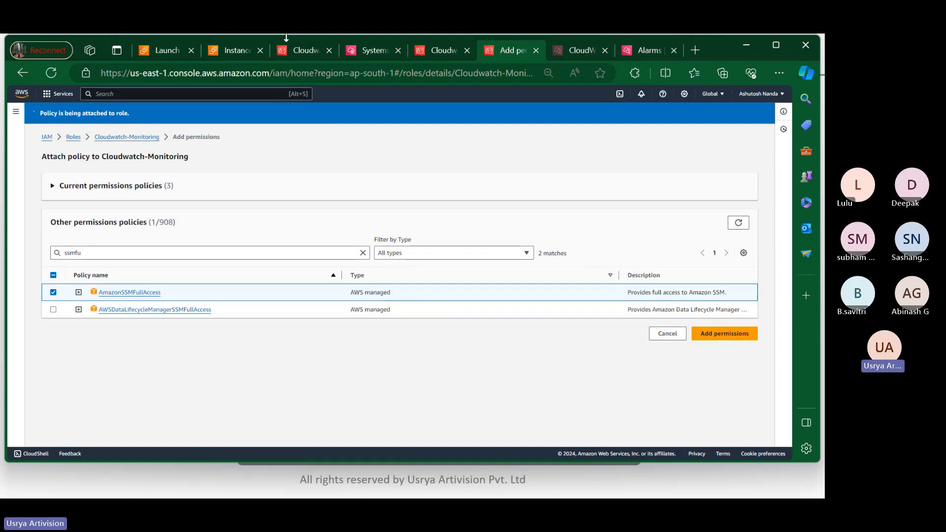
Return to the EC2 instances list and refresh it twice
left_click(239, 49)
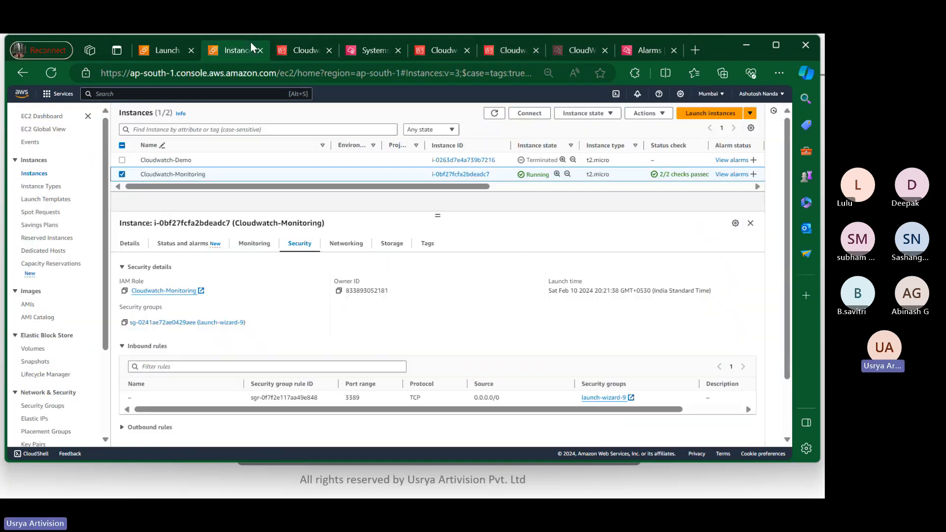
left_click(499, 116)
left_click(499, 116)
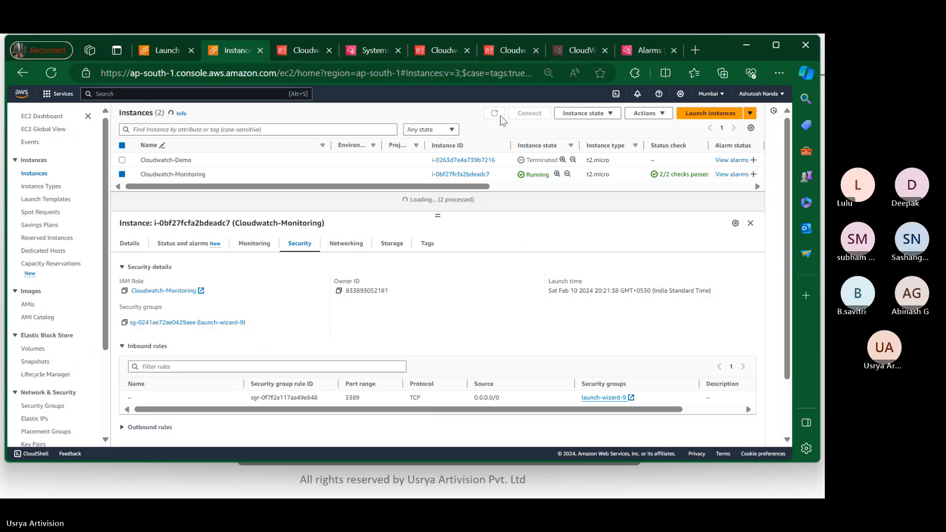
Reload Run Command, start a new command, and select the AWS-ConfigureAWSPackage document
left_click(367, 55)
scroll(397, 178, "up", 10)
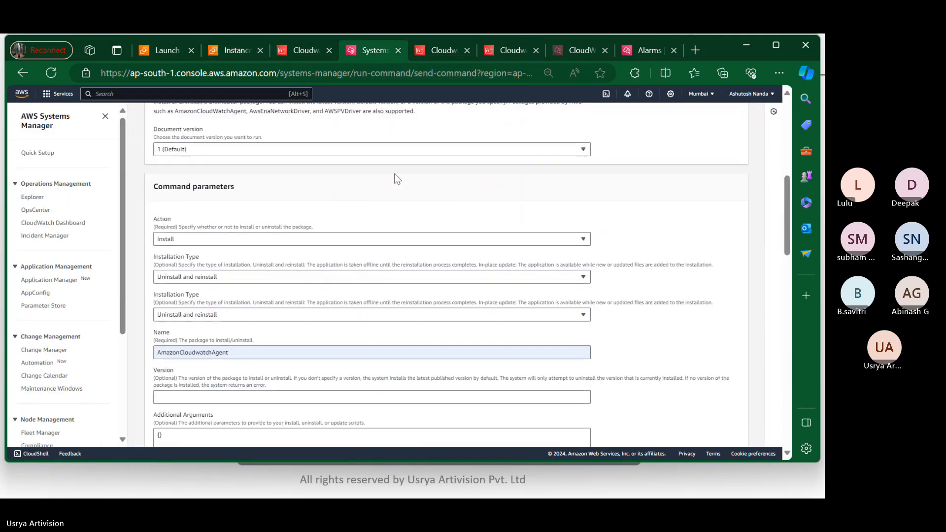
left_click(51, 73)
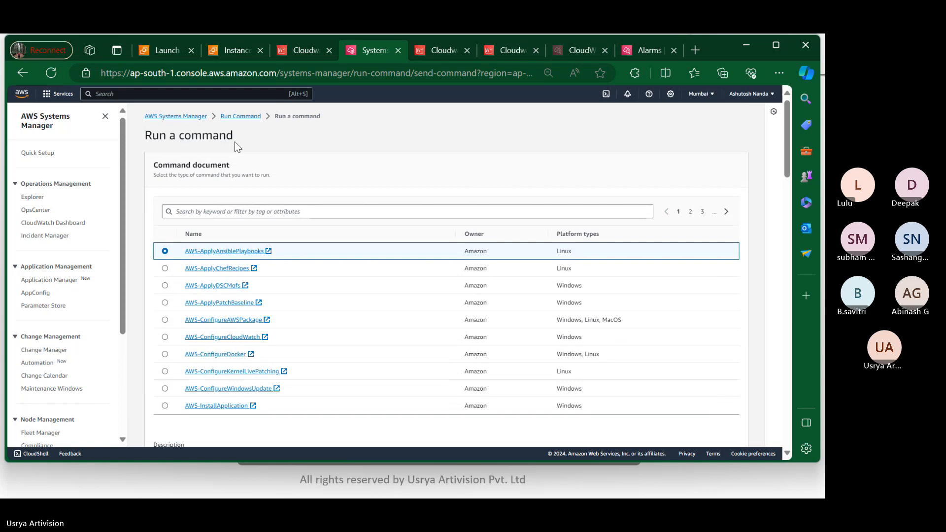
left_click(245, 117)
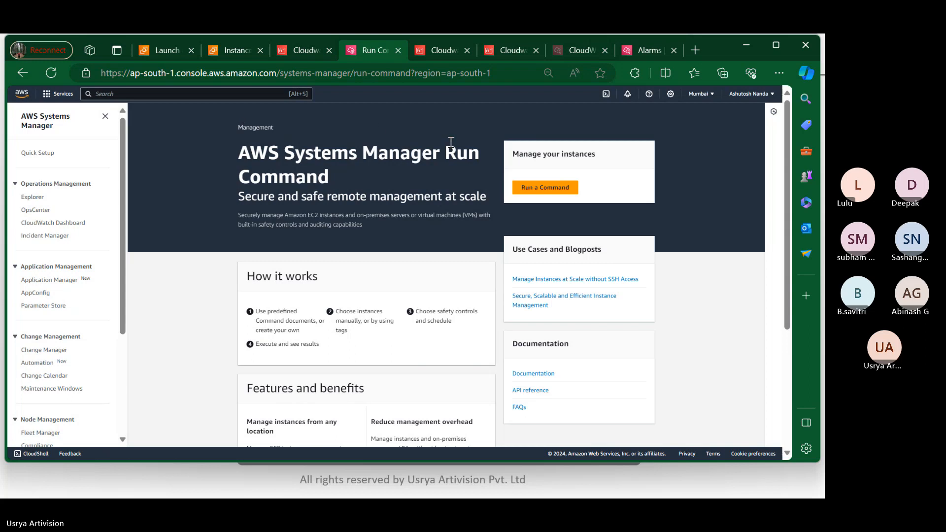
left_click(532, 187)
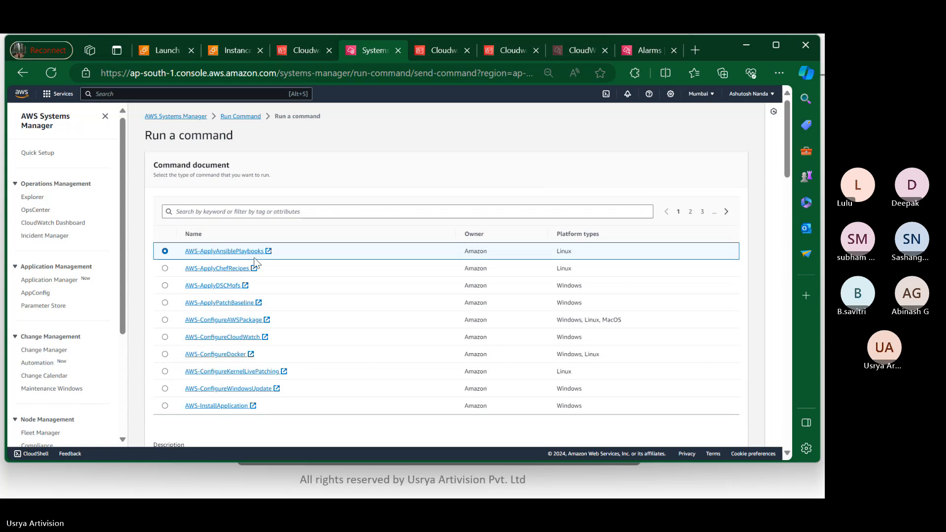
left_click(165, 320)
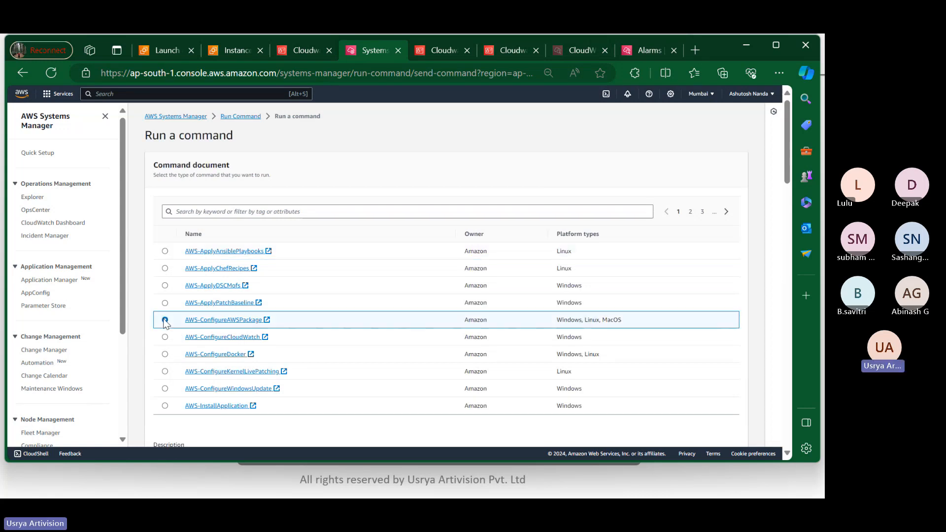
scroll(337, 316, "down", 4)
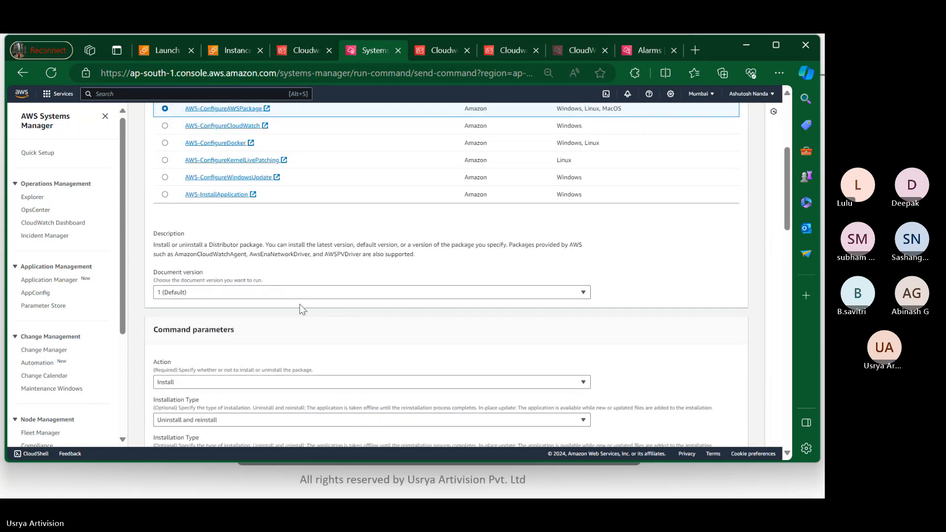
scroll(300, 303, "down", 5)
Enter AmazonCloudwatchAgent as the package Name, correcting an initial AWS- prefix
left_click(263, 282)
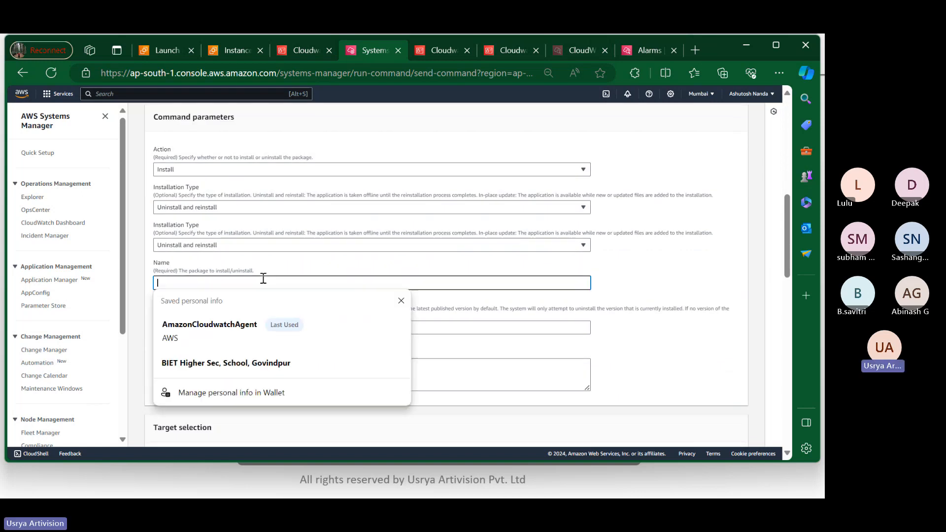
key("Caps_Lock")
type("AWS")
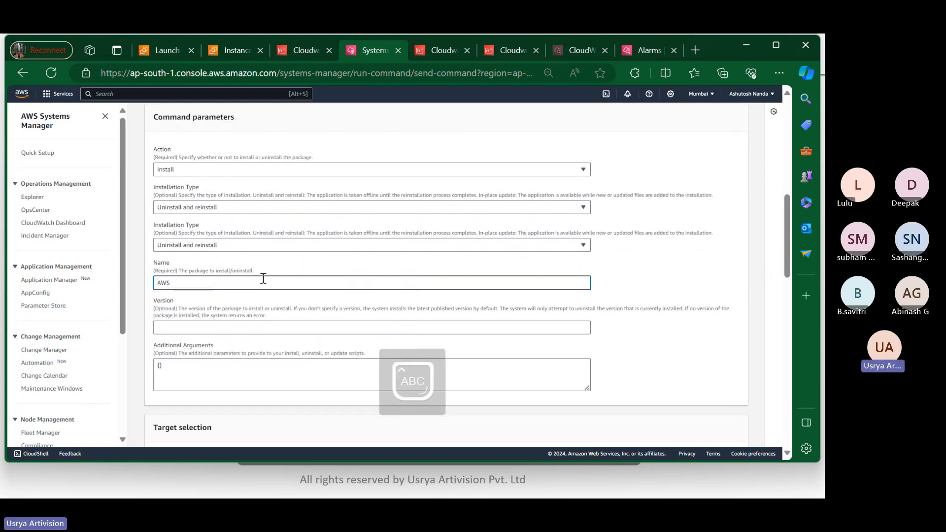
key("Caps_Lock")
type("-")
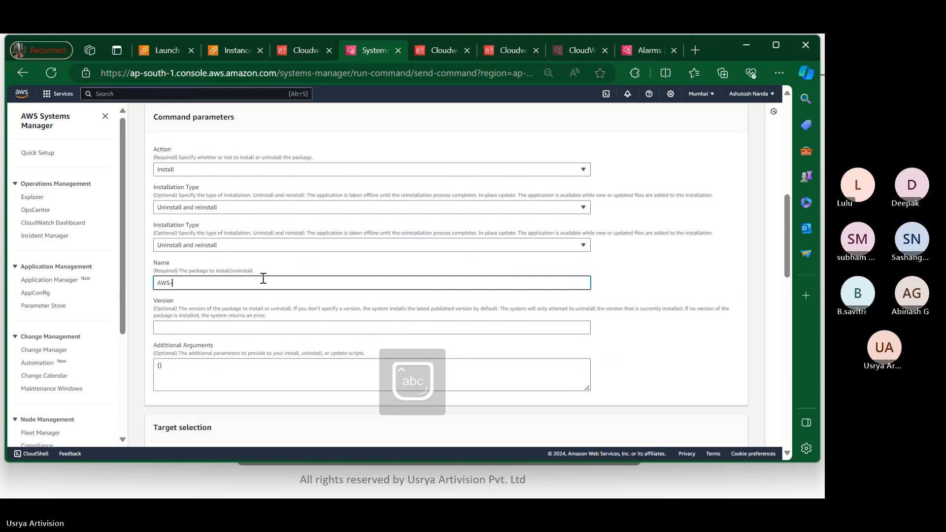
type("Cloudwatc")
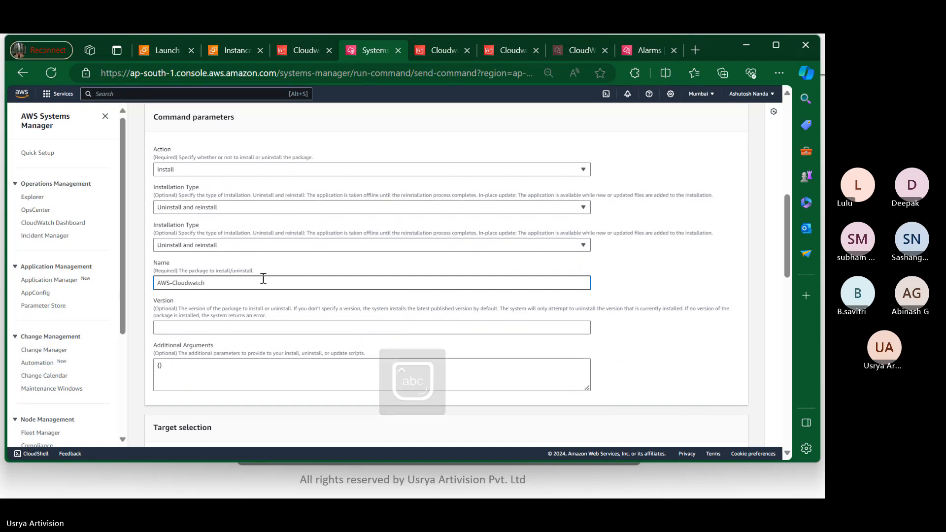
type("hAgen")
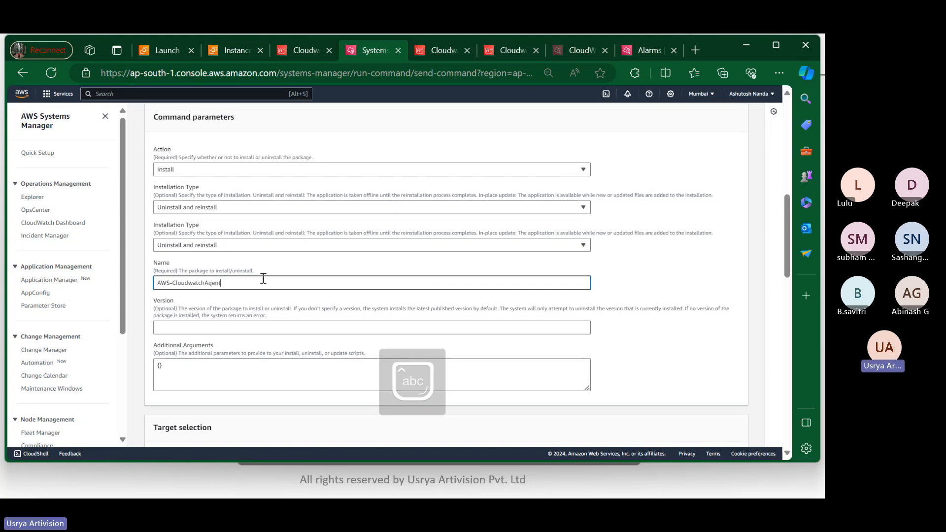
type("t")
key("Left")
key("Left")
key("Left")
key("Left")
key("Left")
key("Left")
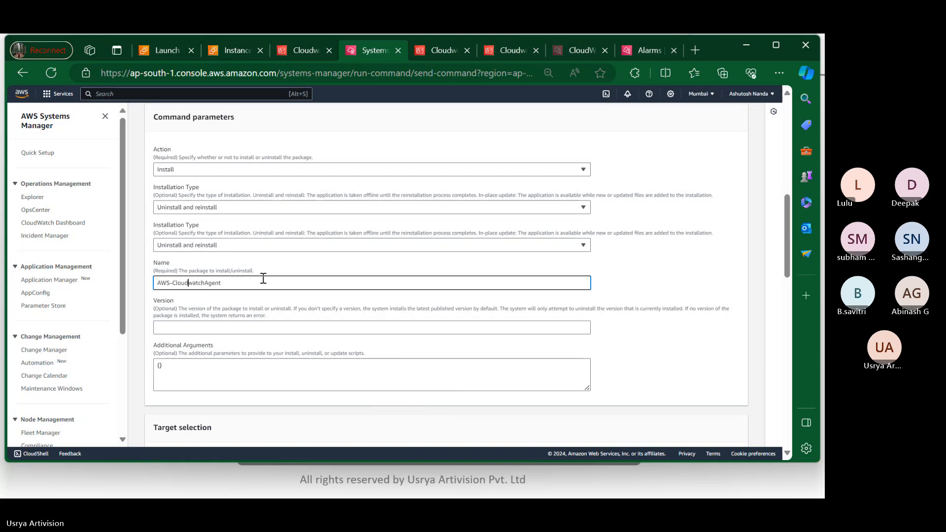
key("BackSpace")
key("BackSpace")
key("BackSpace")
key("BackSpace")
type("Amazon")
Choose instances manually, reload and recheck, still finding no managed instances
scroll(266, 280, "down", 5)
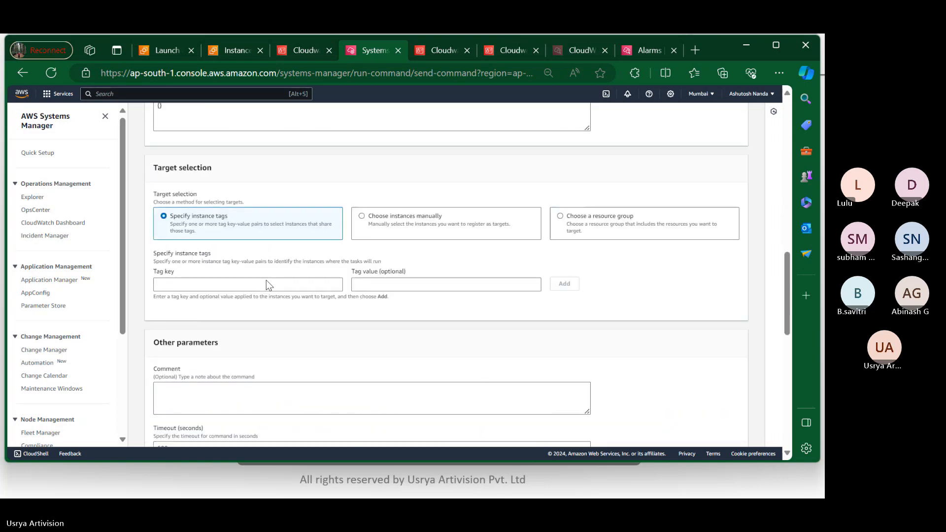
left_click(386, 216)
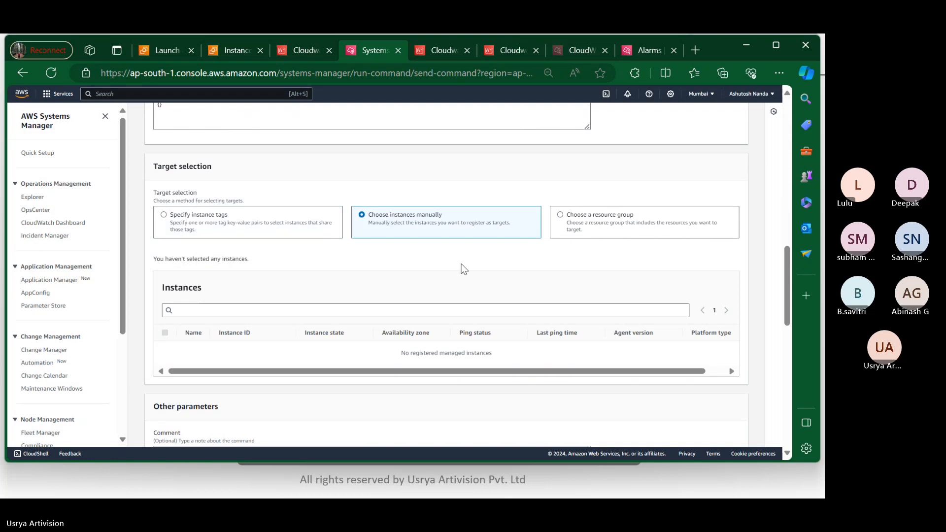
left_click(50, 74)
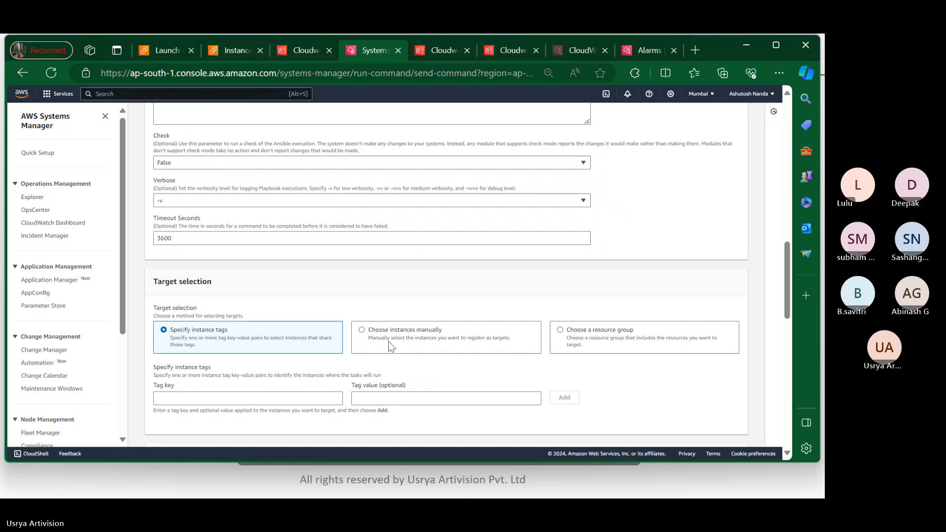
left_click(391, 346)
scroll(390, 345, "down", 3)
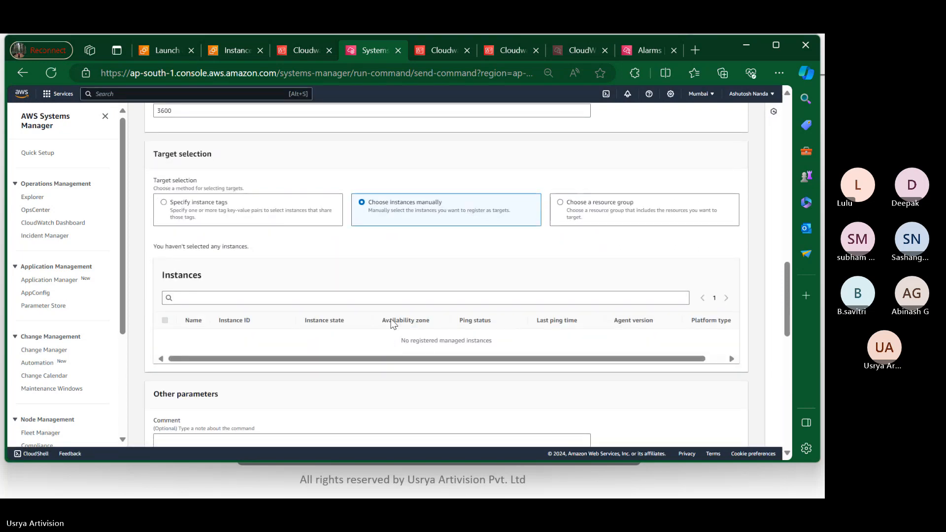
scroll(389, 229, "up", 1)
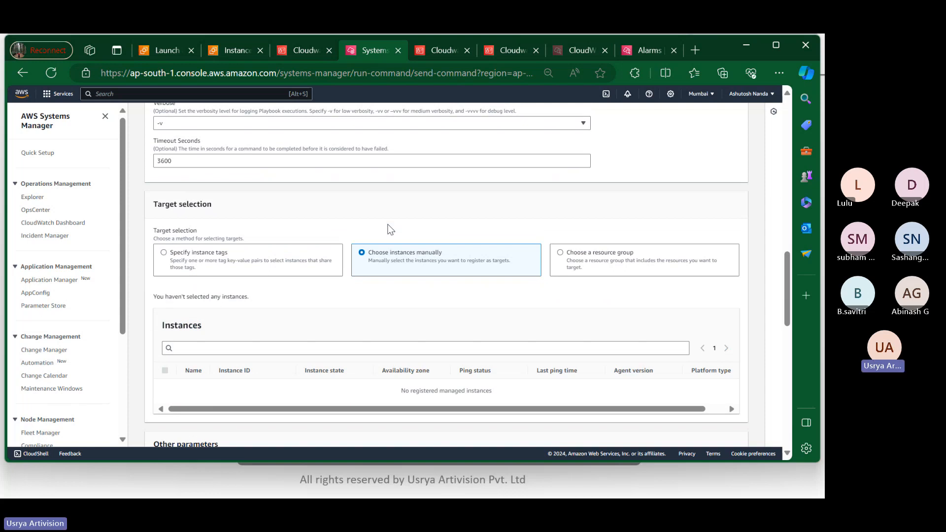
key("alt+Tab")
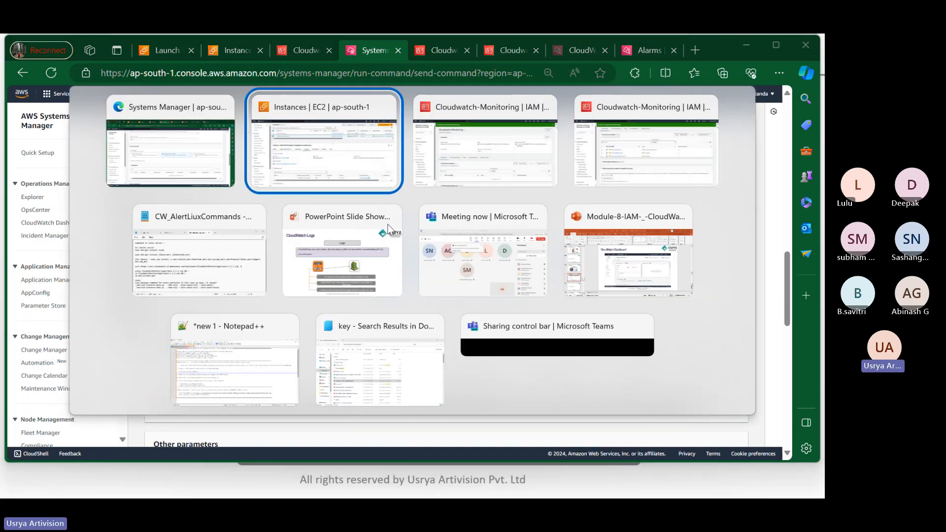
Switch to the Teams meeting window, mute your microphone, and end the screen share
key("alt+Tab")
key("alt+Tab")
key("alt+Tab")
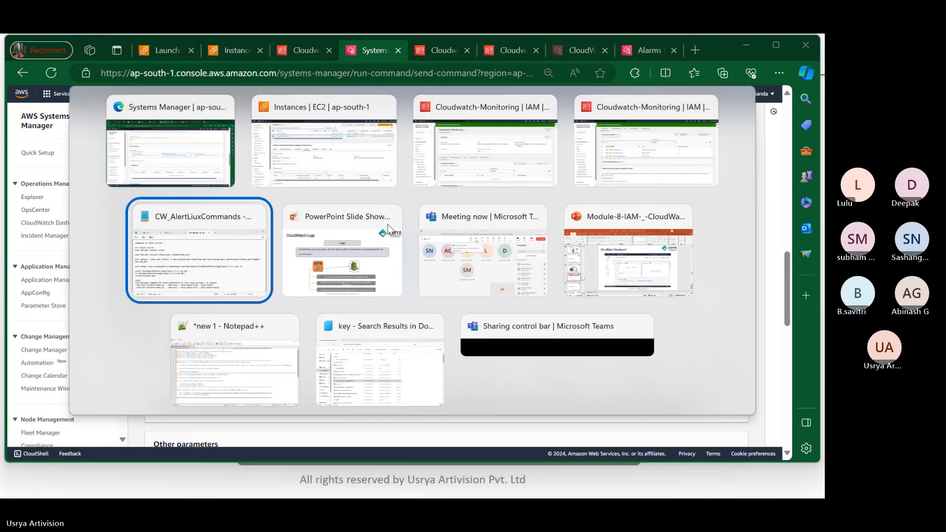
key("alt+Tab")
key("alt+Tab")
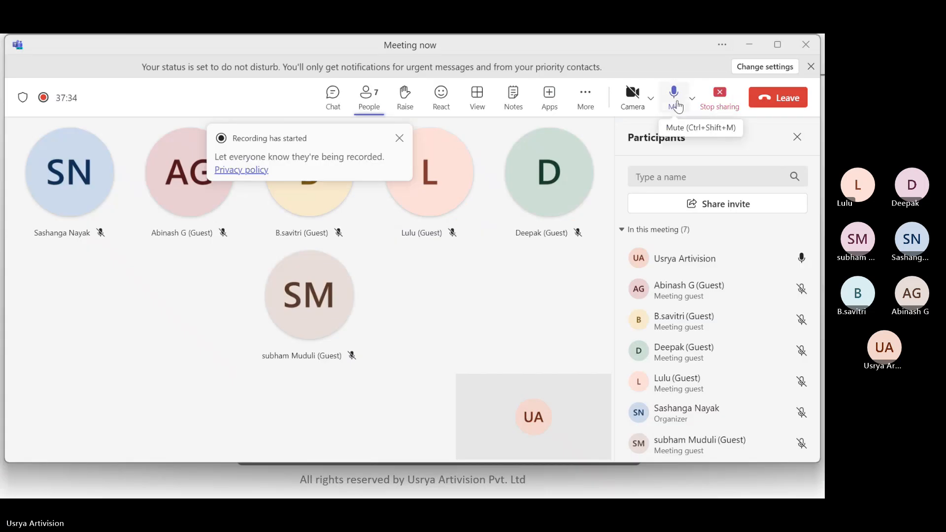
left_click(678, 107)
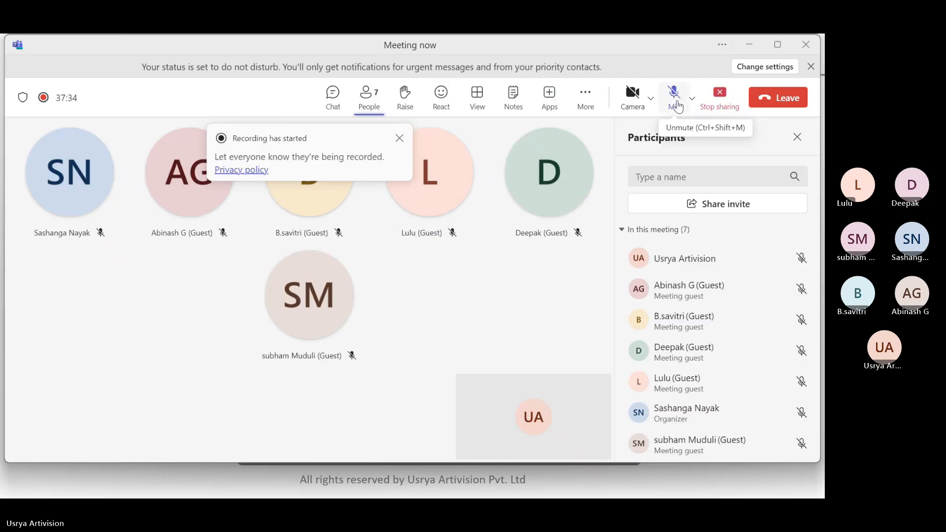
left_click(717, 98)
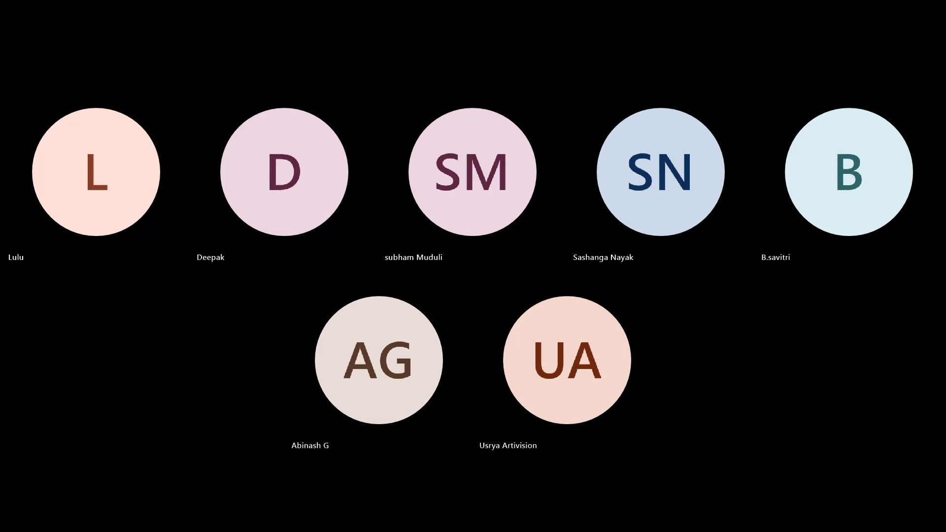
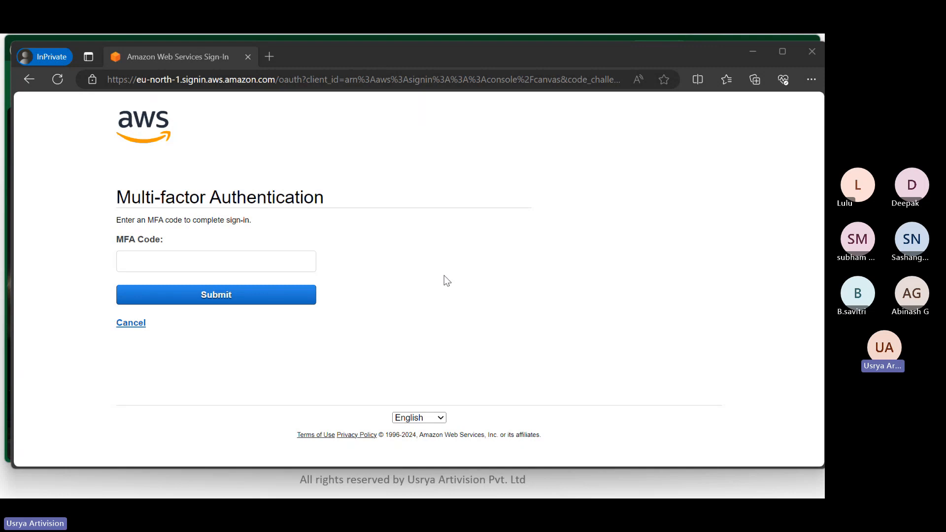
Enter the MFA verification code to finish signing in to the AWS Console
left_click(289, 262)
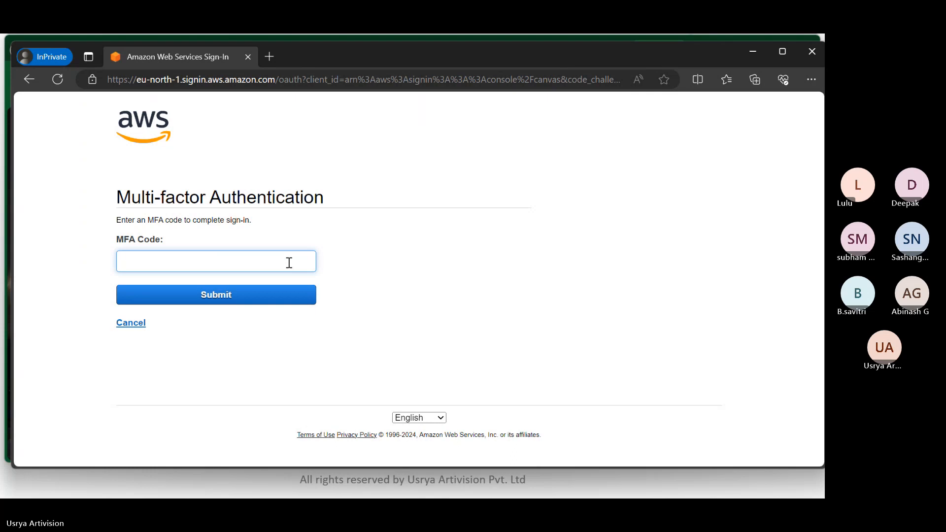
key("Return")
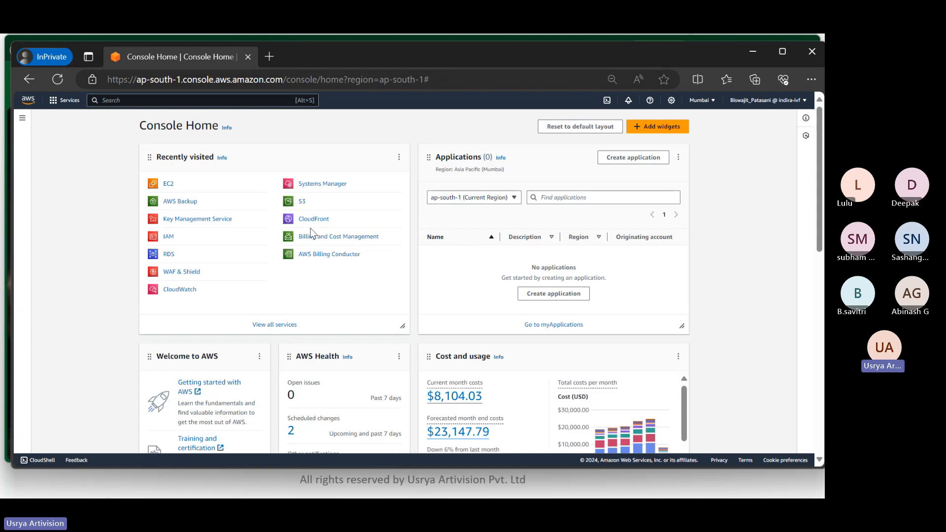
Search for 'system manager' and go to Systems Manager's Run Command page
type("systen")
key("BackSpace")
type("m")
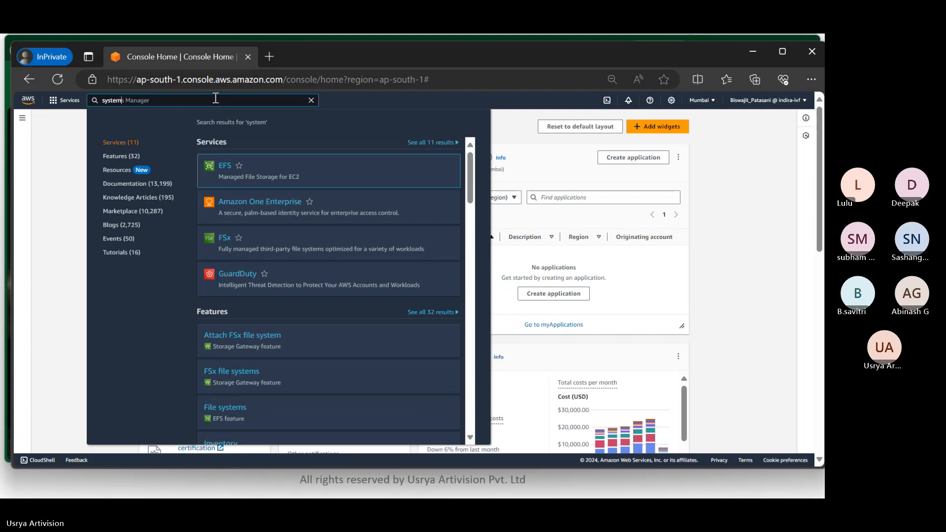
type("s")
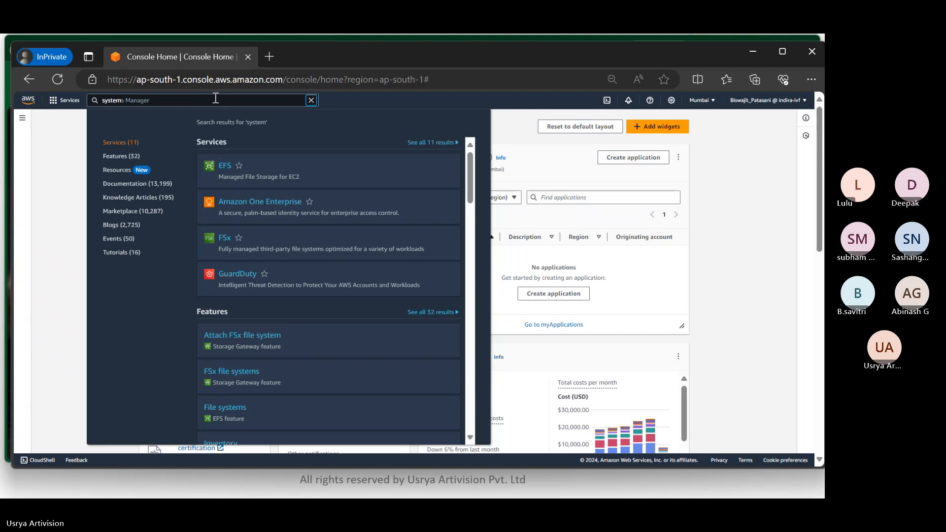
key("BackSpace")
type("man")
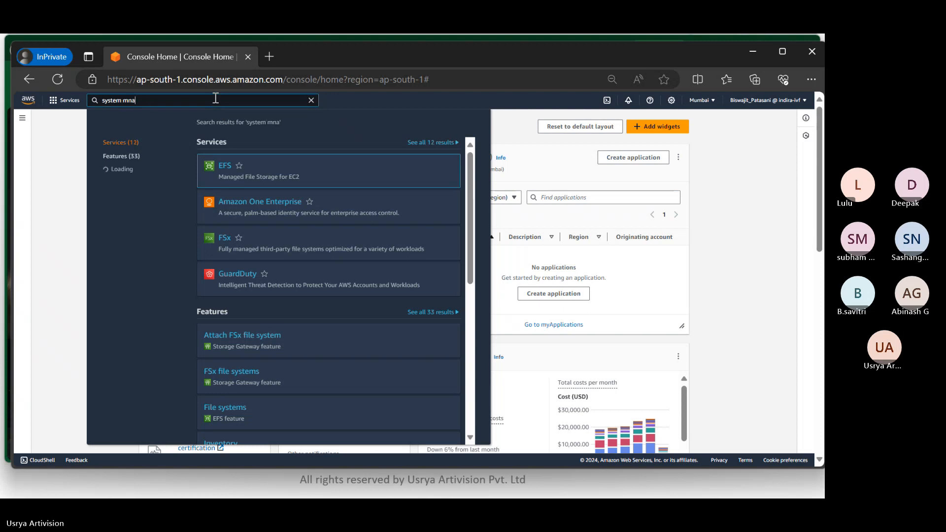
type("ager")
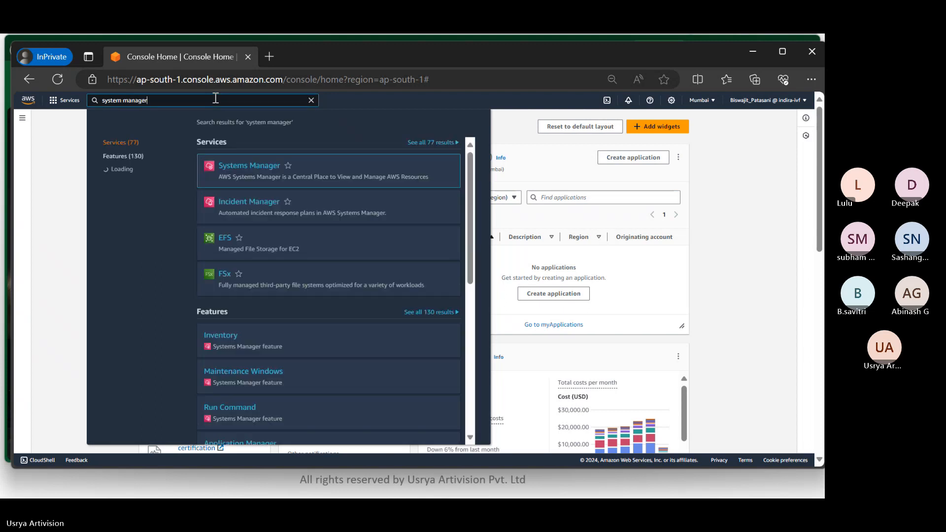
key("Return")
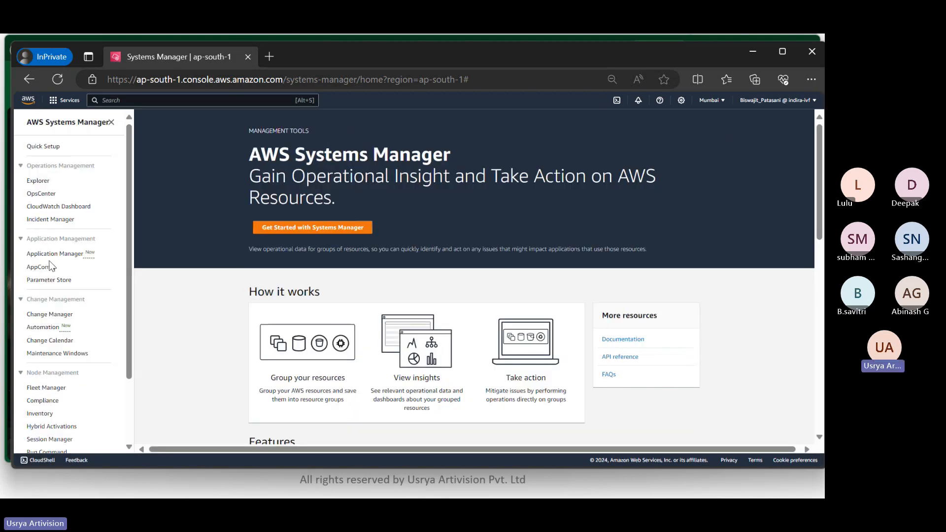
scroll(53, 323, "down", 2)
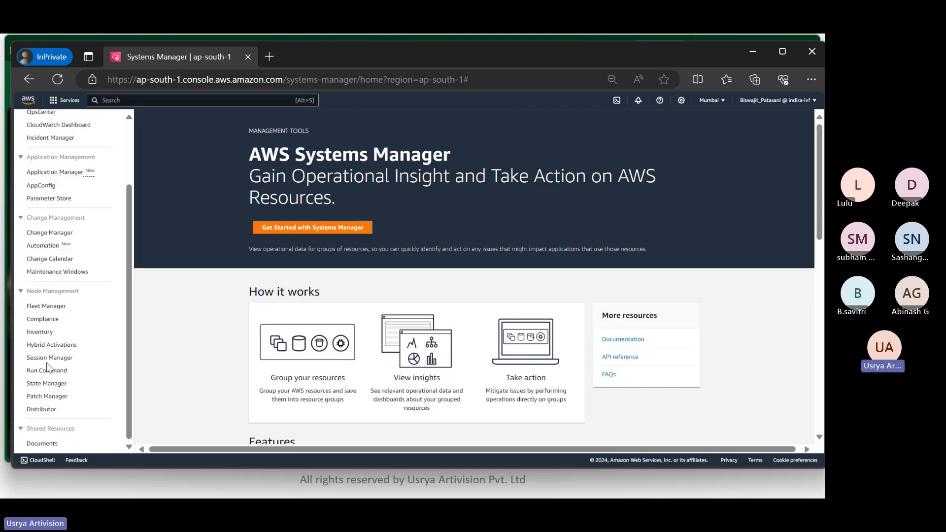
left_click(46, 370)
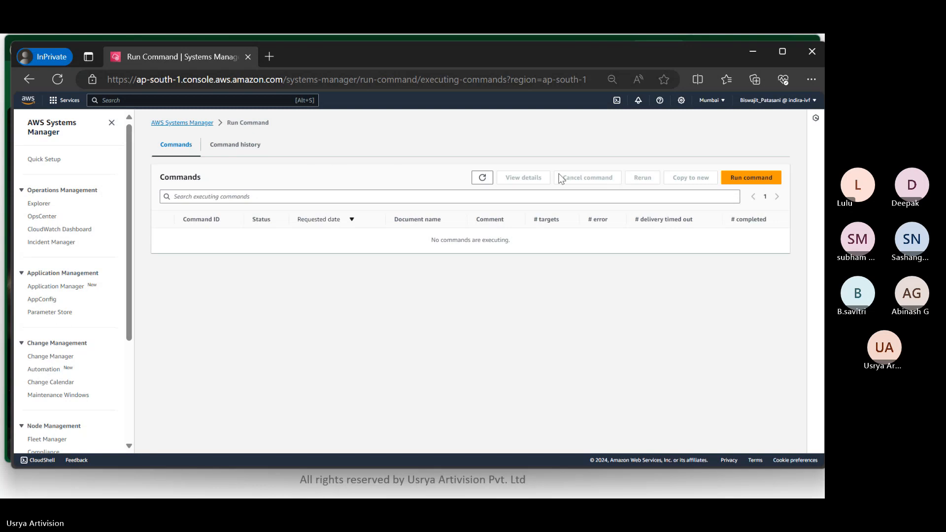
Start a new command using the AWS-ConfigureAWSPackage document
double_click(513, 178)
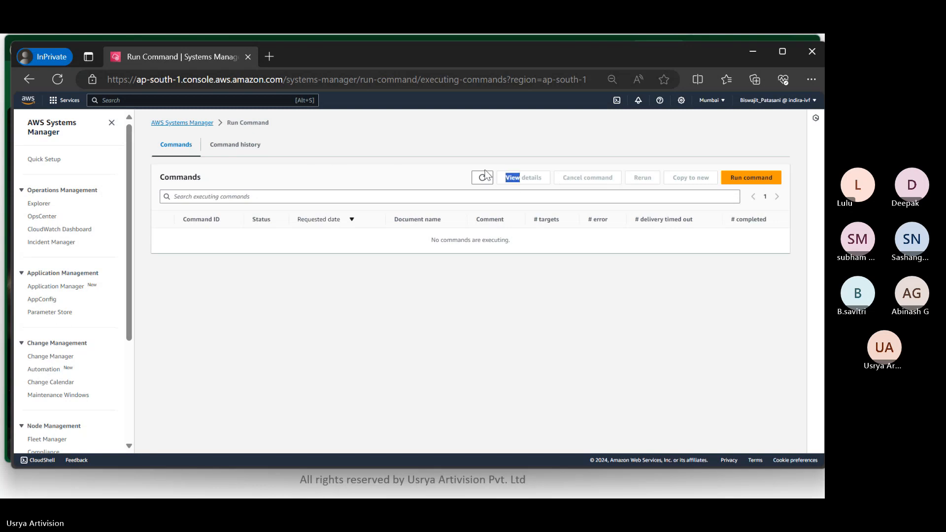
left_click(745, 183)
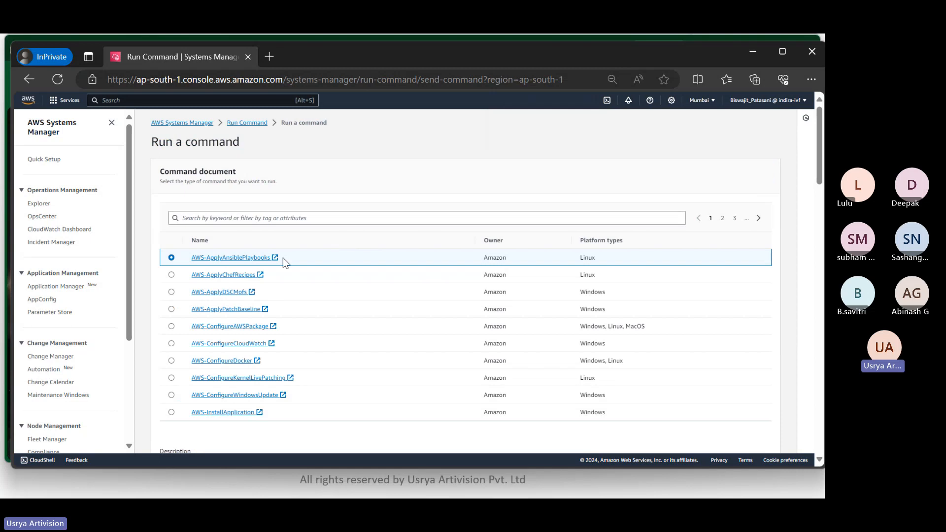
left_click(172, 326)
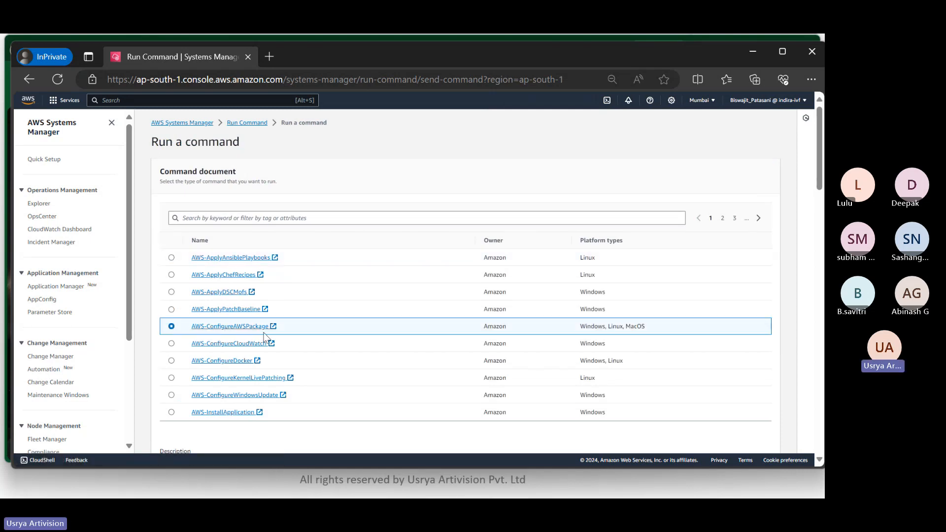
Enter AmazonCloudwatchAgent as the package name, keeping Action as Install
scroll(264, 338, "down", 5)
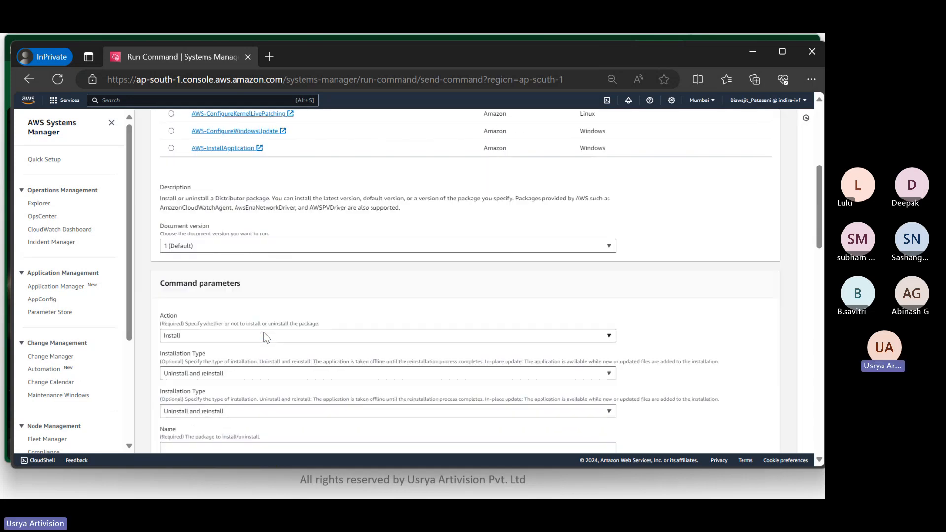
scroll(265, 337, "down", 2)
left_click(222, 357)
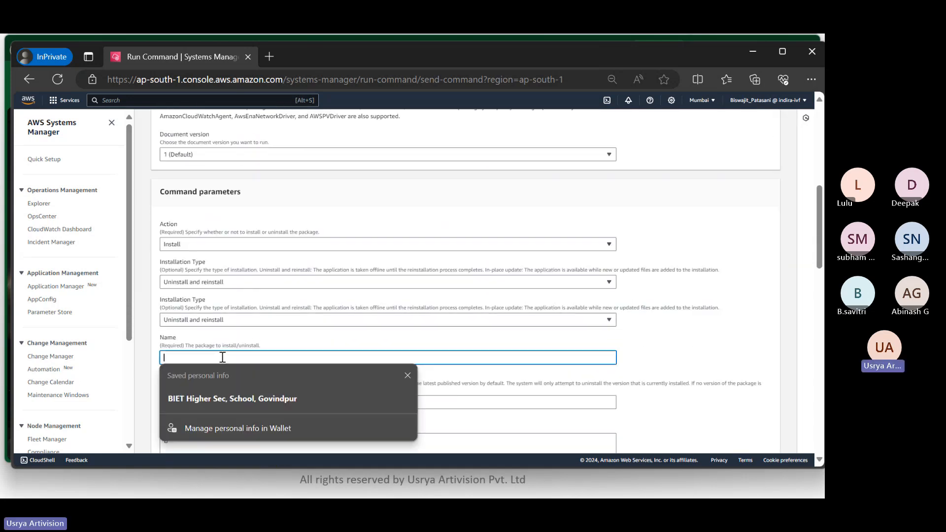
type("Cloud")
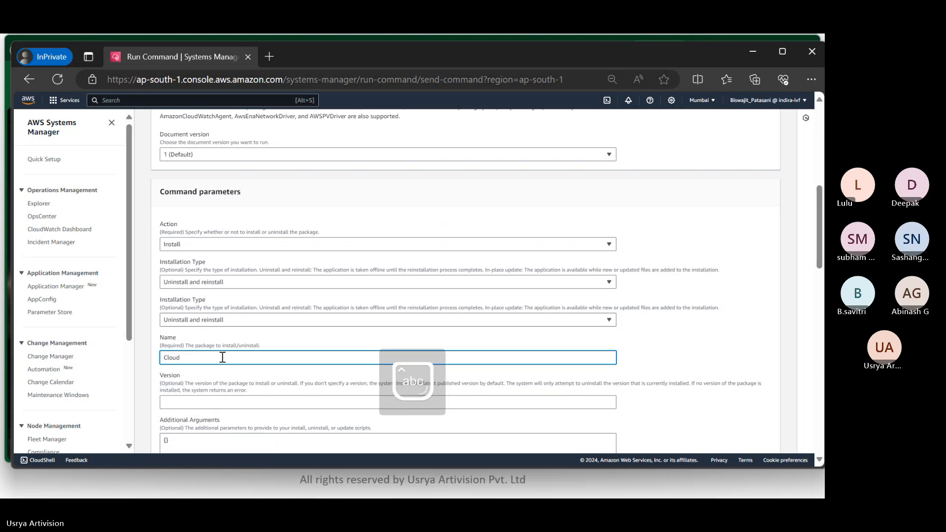
key("Left")
key("Left")
key("Left")
key("Left")
key("Left")
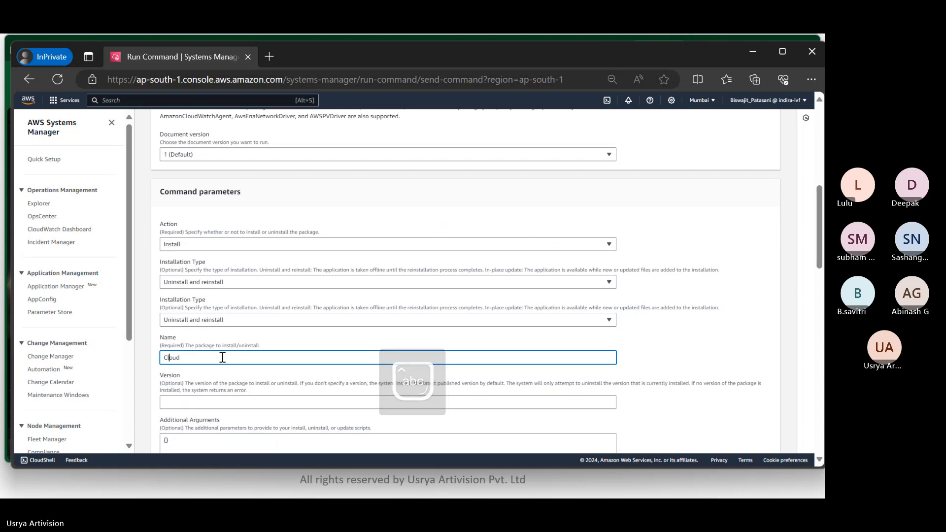
type("AmazonCloud")
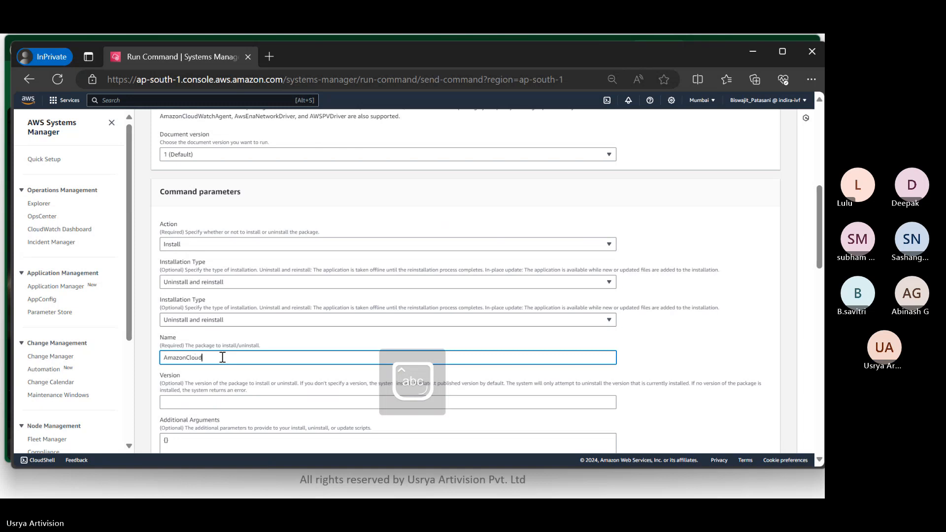
type("watch")
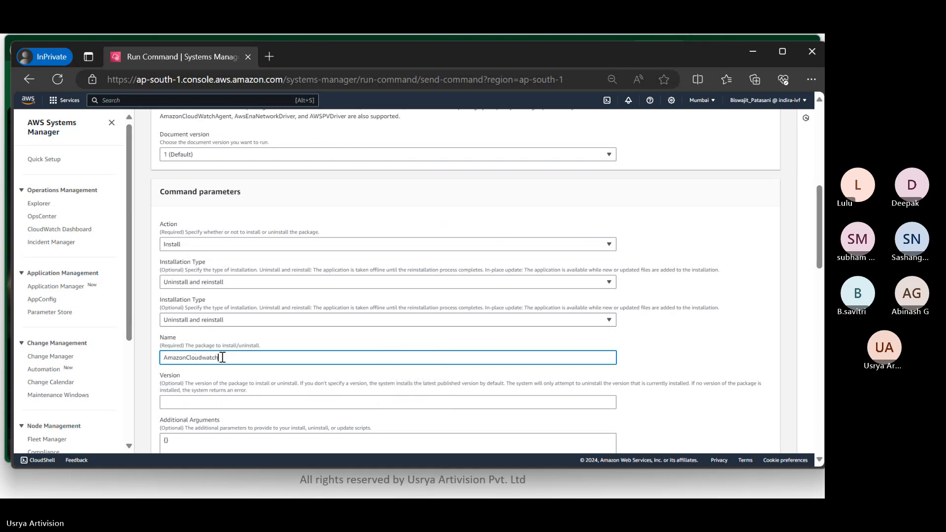
type("Agne")
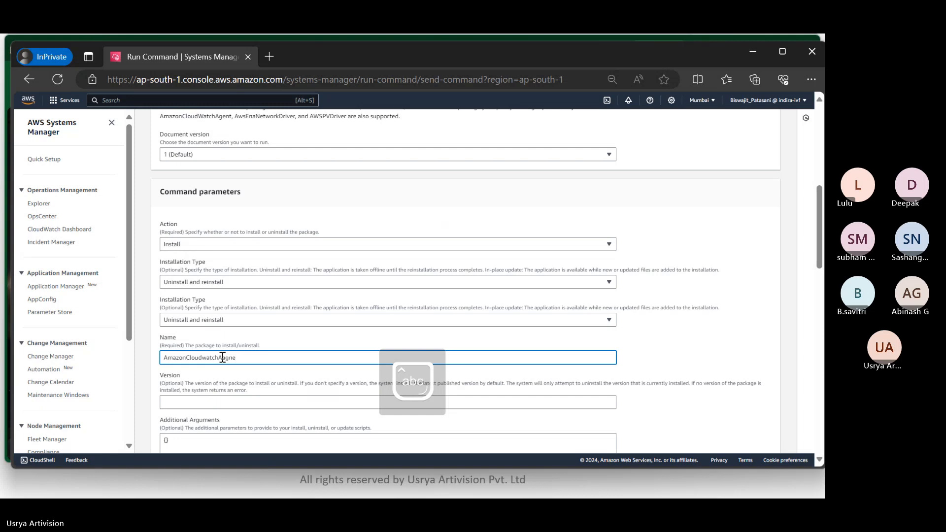
key("BackSpace")
key("BackSpace")
type("ent")
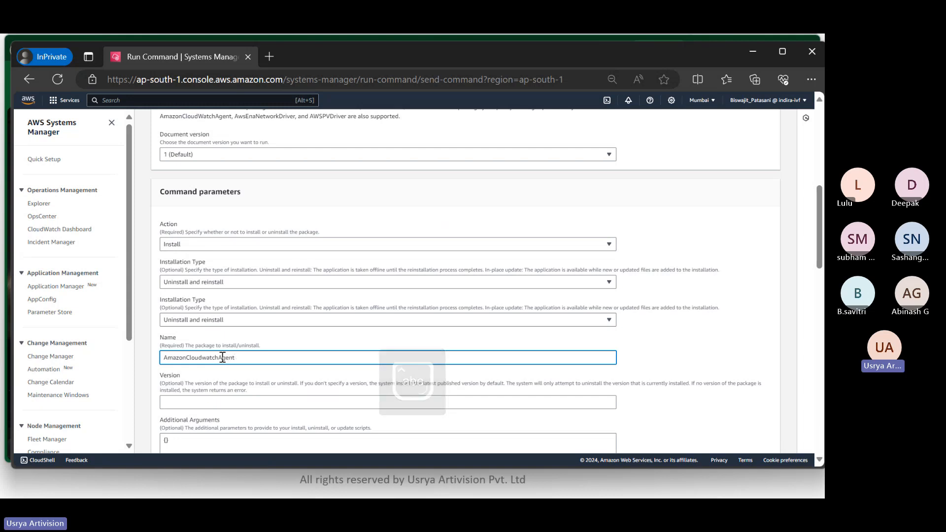
scroll(223, 357, "down", 5)
scroll(223, 357, "down", 2)
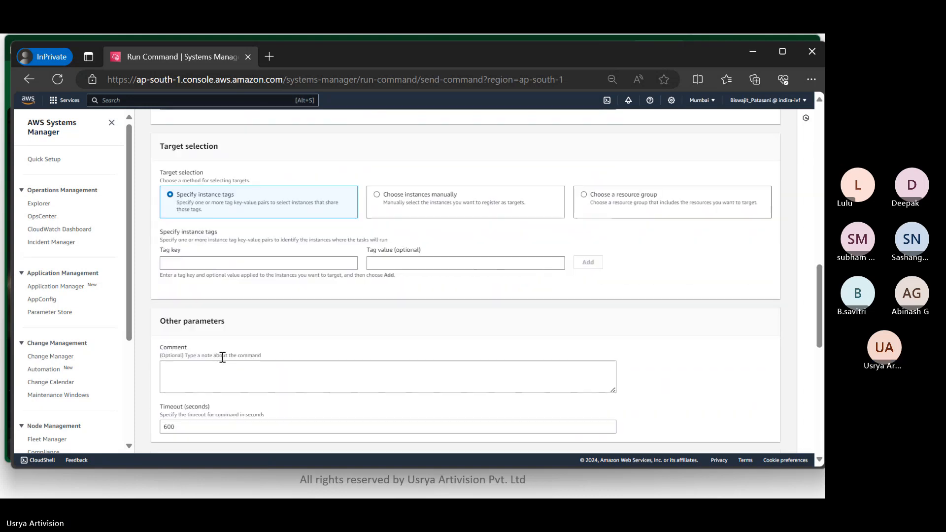
Target the MagicXPA_Prd_DB_NewServer instance by choosing instances manually
left_click(435, 203)
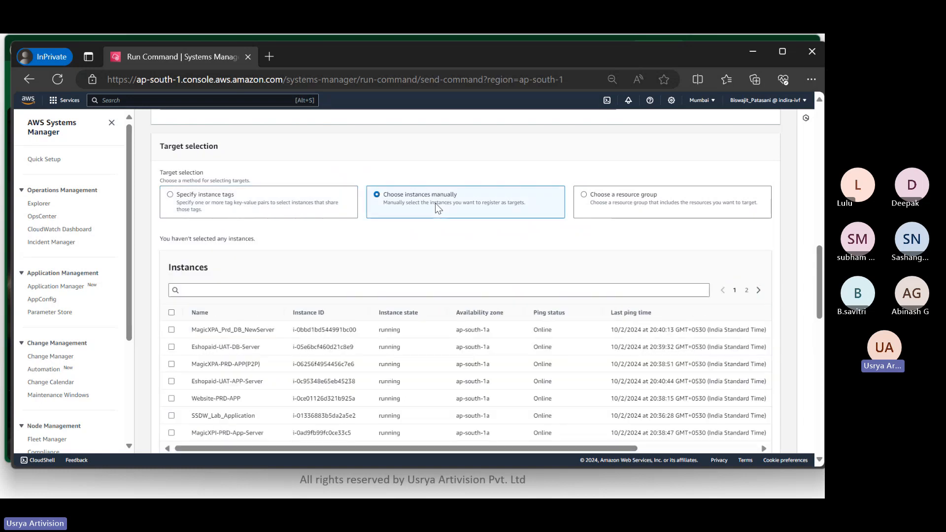
scroll(433, 317, "down", 1)
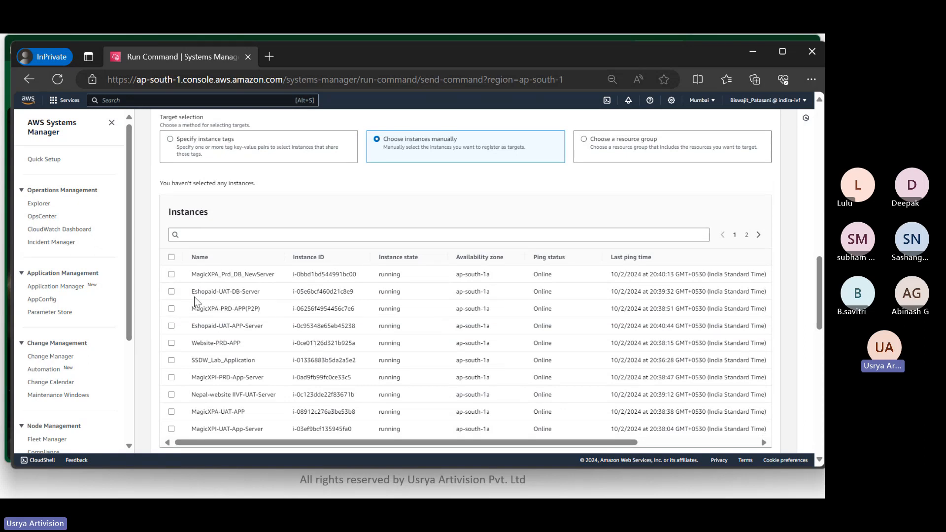
left_click(172, 275)
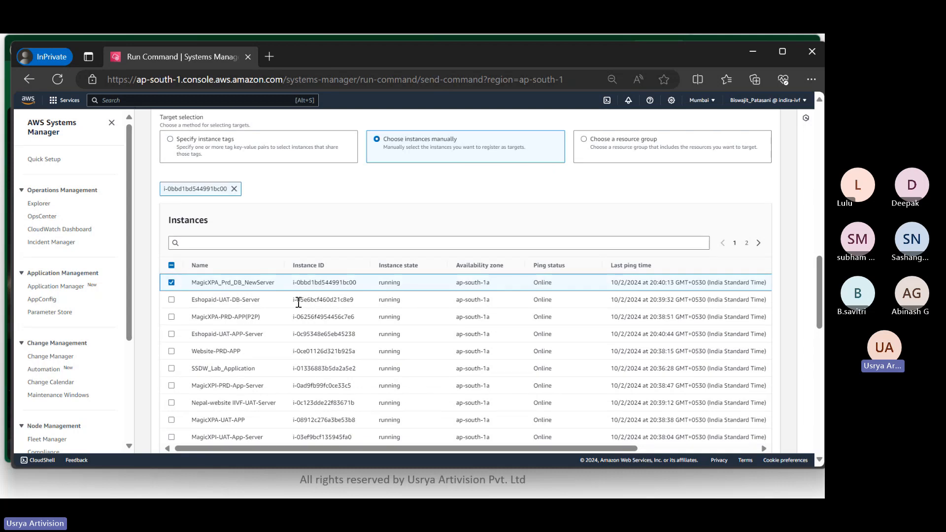
scroll(380, 284, "down", 1)
scroll(380, 284, "down", 2)
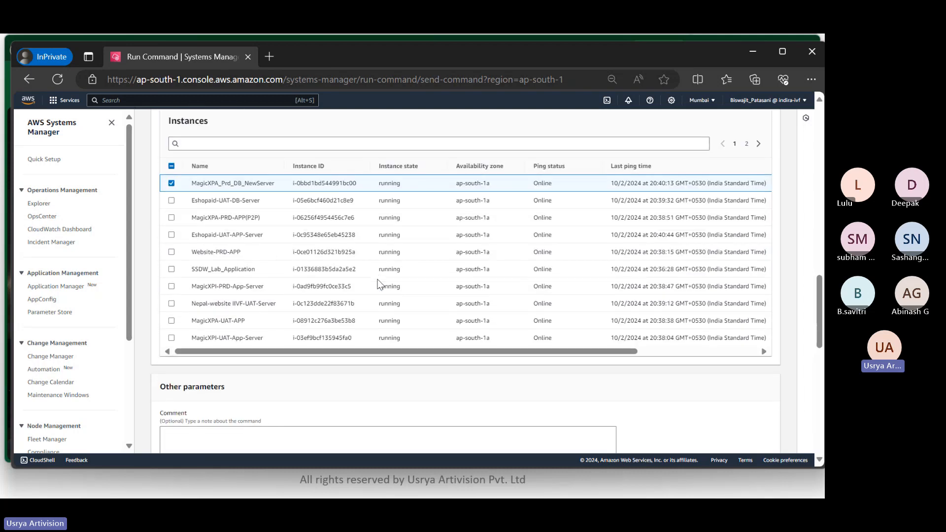
scroll(379, 284, "down", 2)
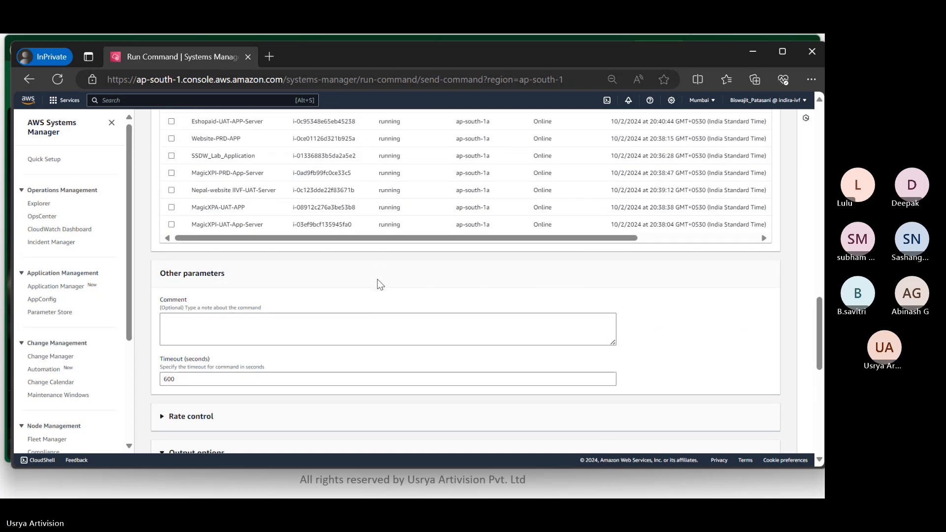
scroll(388, 318, "down", 5)
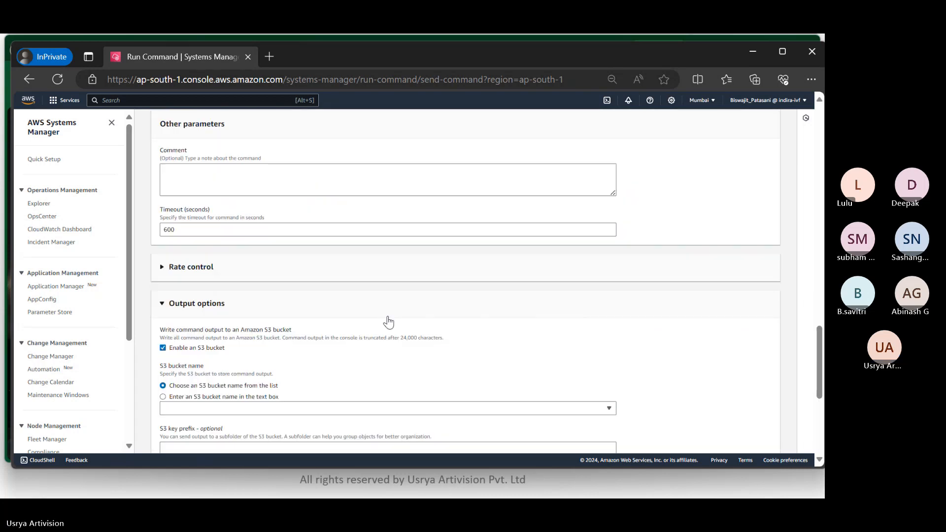
scroll(390, 321, "up", 2)
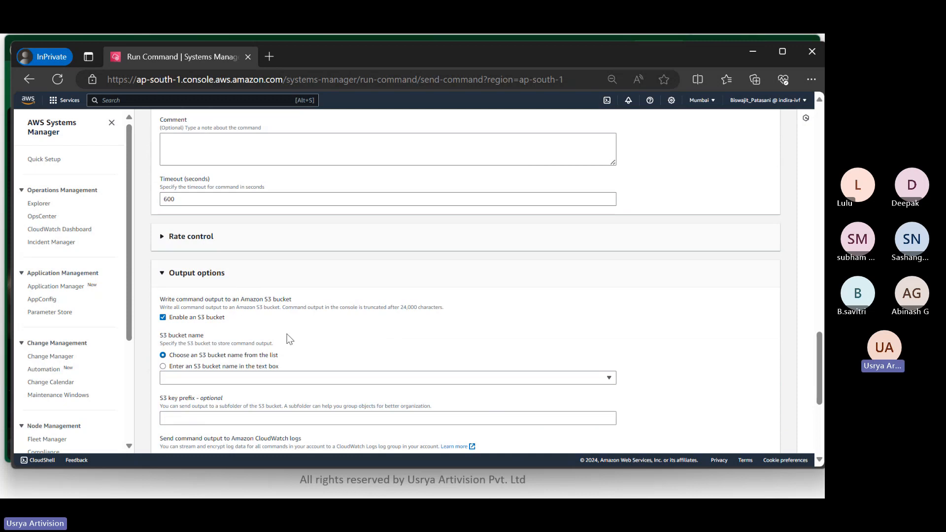
scroll(289, 339, "down", 1)
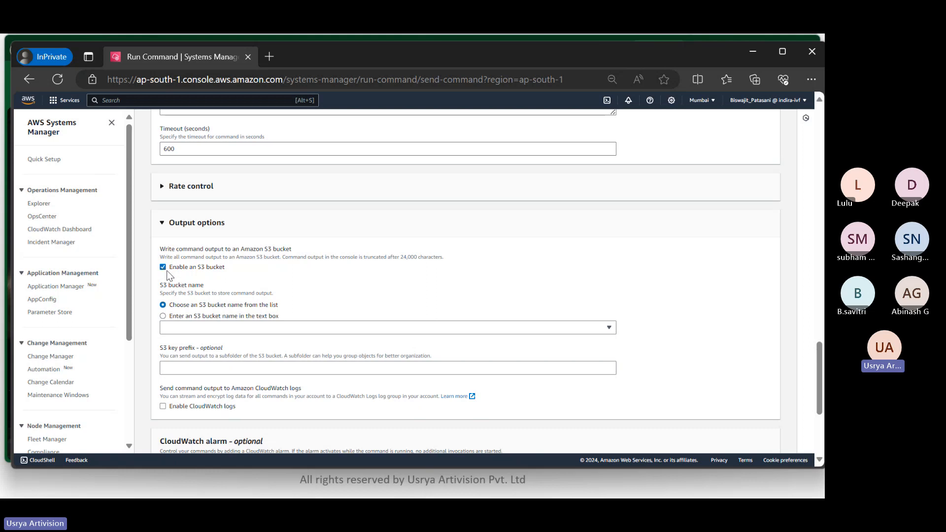
Uncheck 'Enable an S3 bucket' for command output, then switch to the other browser window
left_click(163, 267)
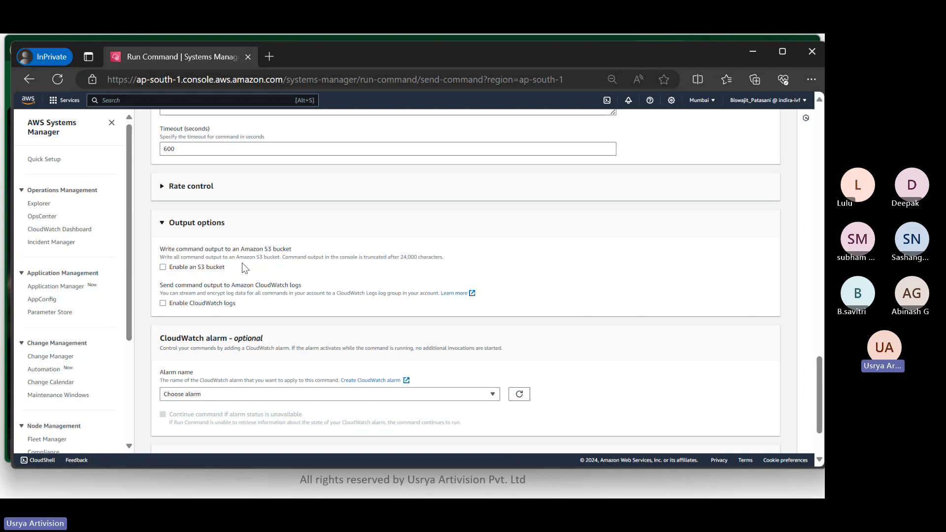
scroll(241, 262, "down", 3)
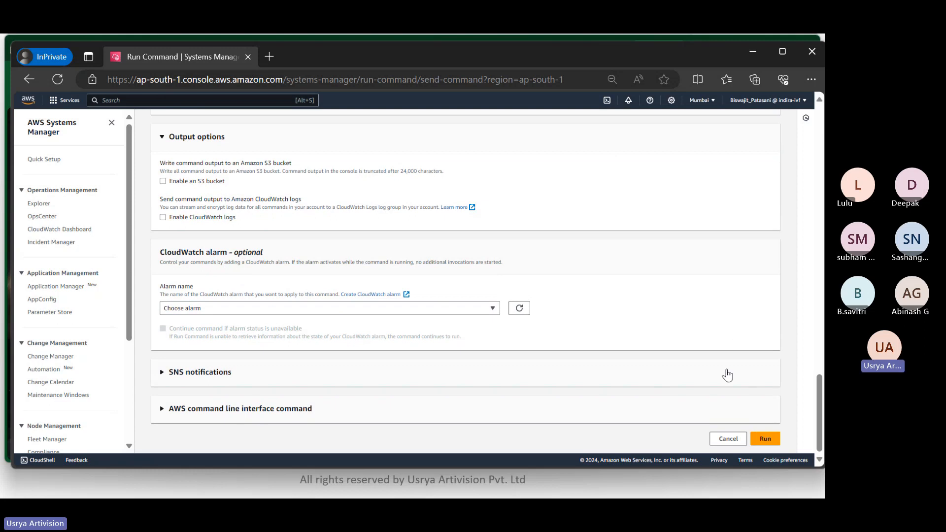
scroll(691, 299, "up", 10)
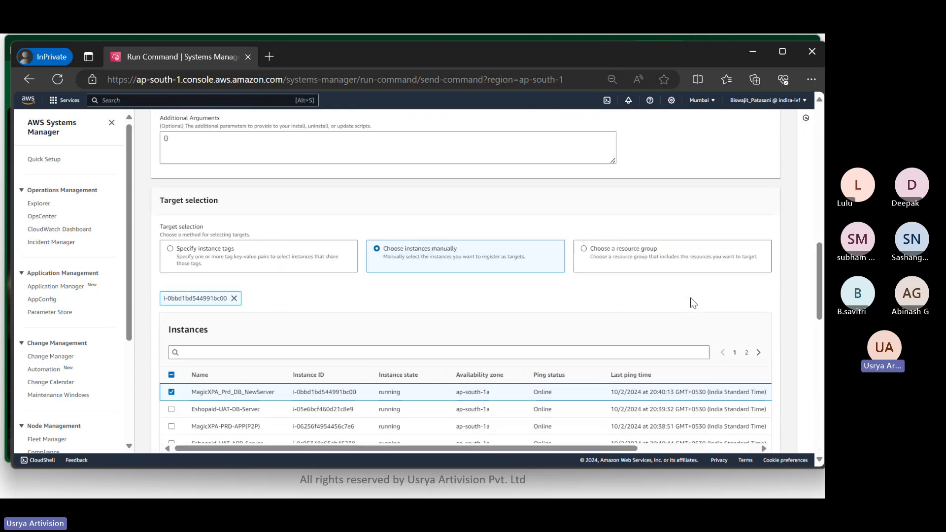
scroll(690, 298, "up", 1)
scroll(690, 298, "down", 3)
scroll(690, 299, "down", 1)
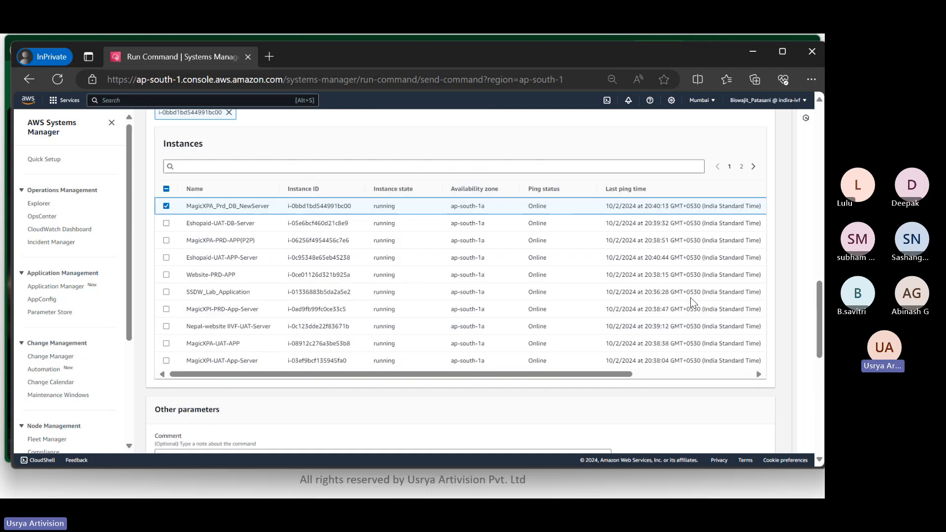
scroll(691, 298, "down", 1)
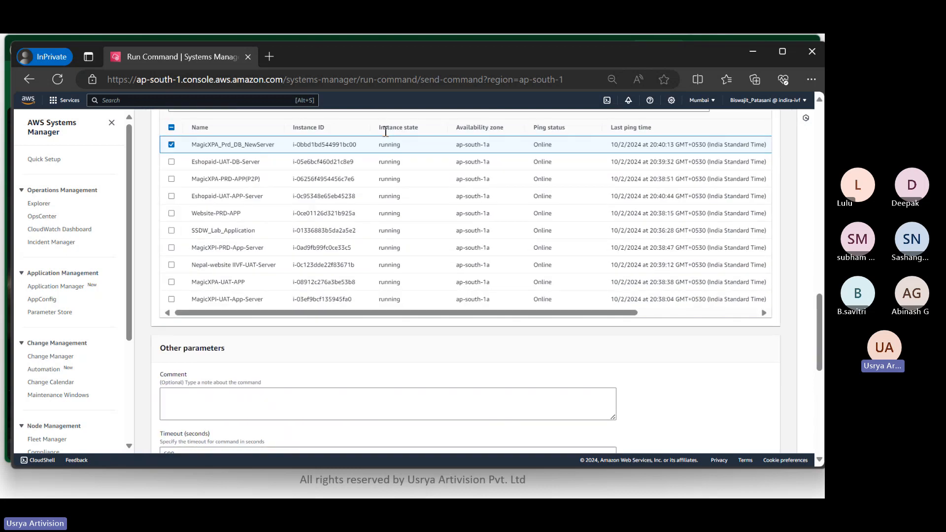
scroll(615, 326, "down", 2)
scroll(615, 327, "down", 1)
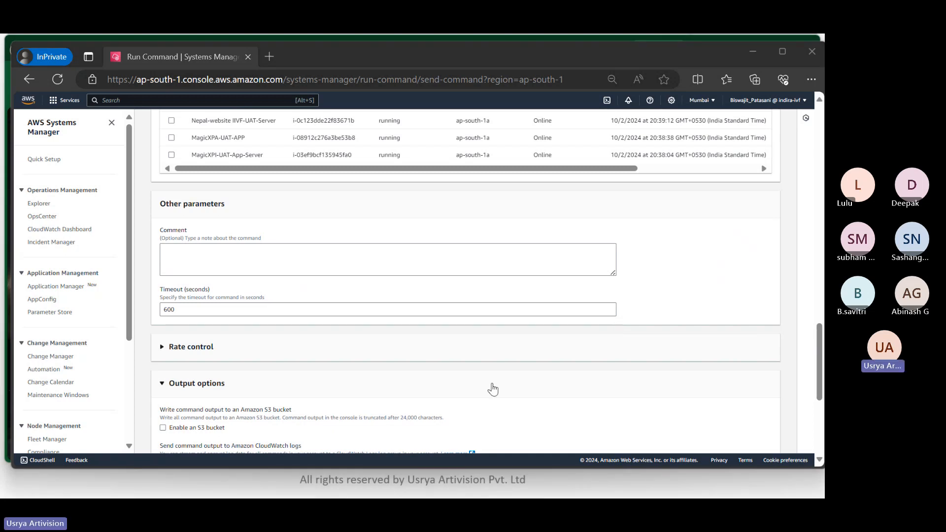
key("alt+Tab")
key("alt+Tab")
key("alt+Tab")
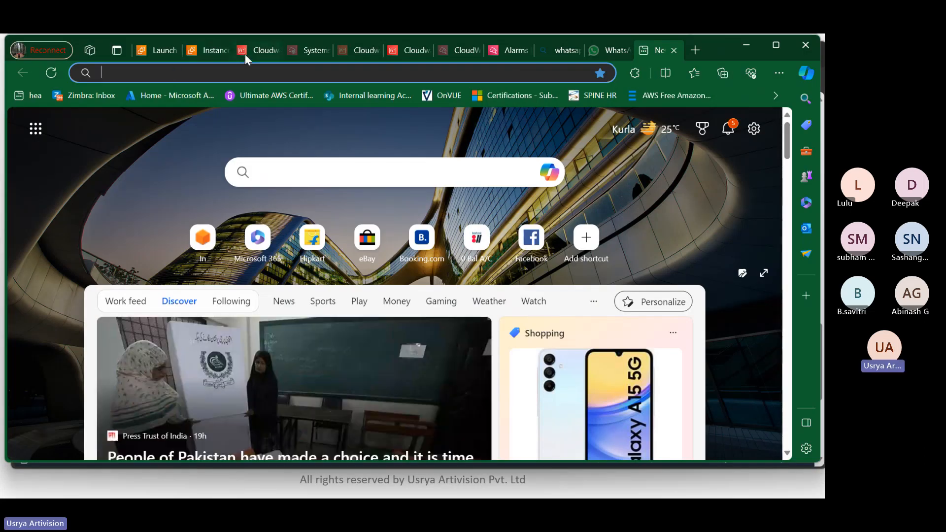
Check the Cloudwatch-Monitoring role's policies, then copy the instance's public IPv4 address
left_click(245, 50)
left_click(327, 144)
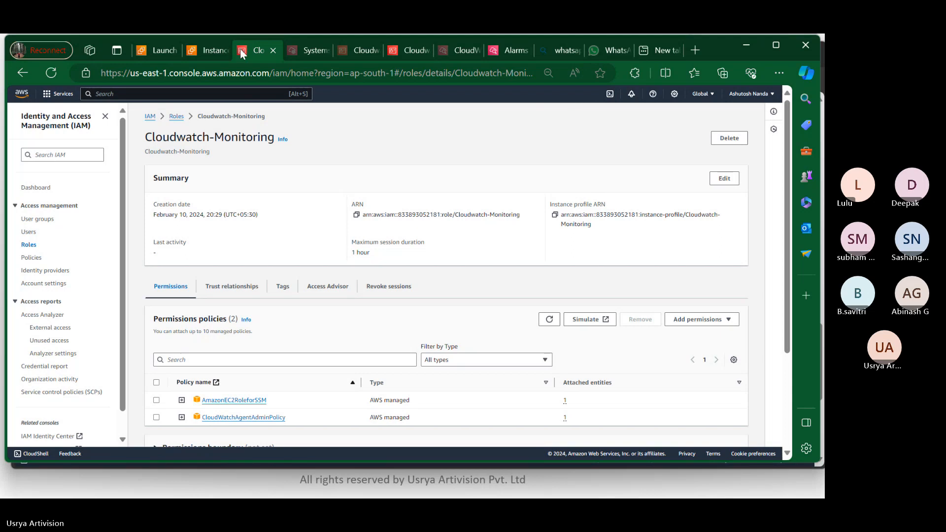
left_click(190, 51)
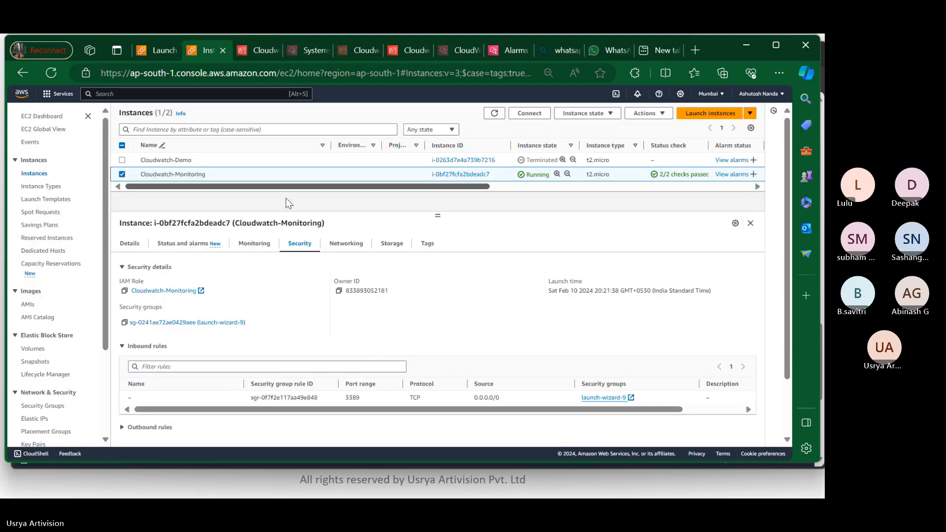
left_click(338, 291)
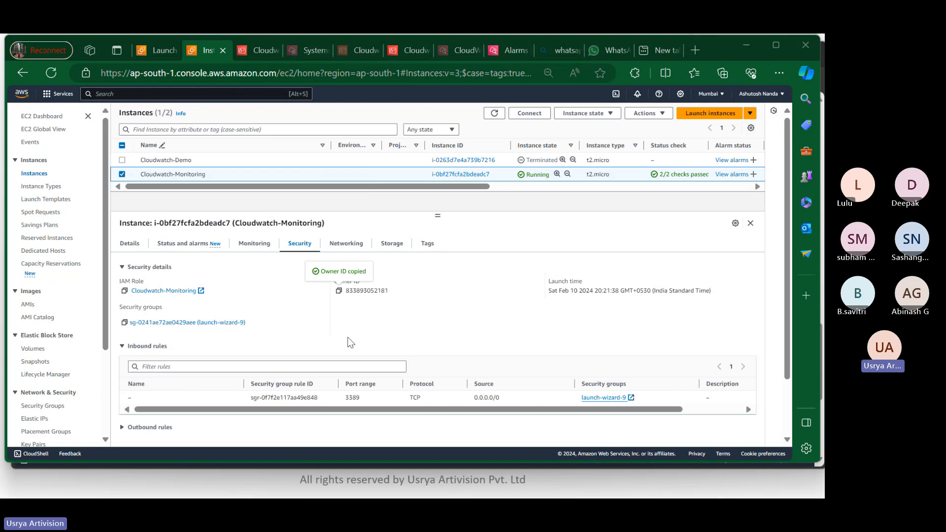
scroll(350, 342, "up", 1)
scroll(350, 342, "down", 1)
left_click(129, 244)
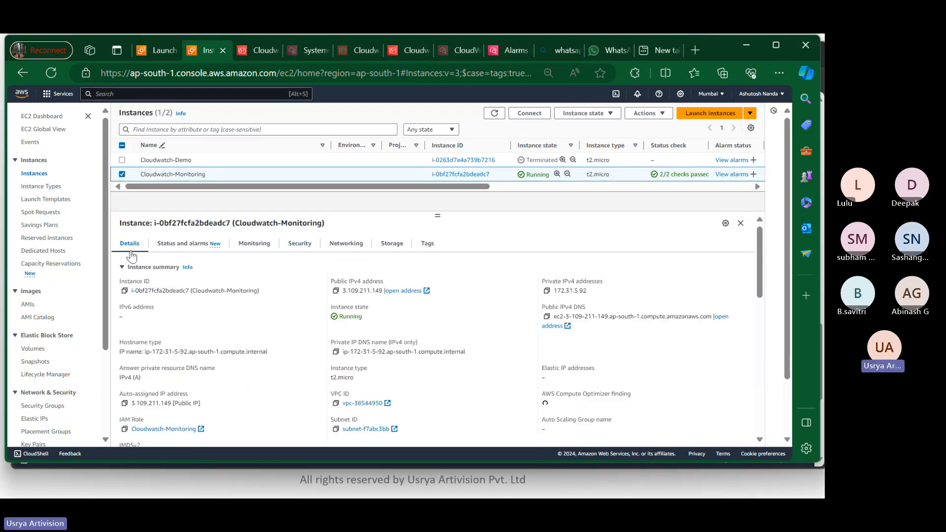
left_click(336, 291)
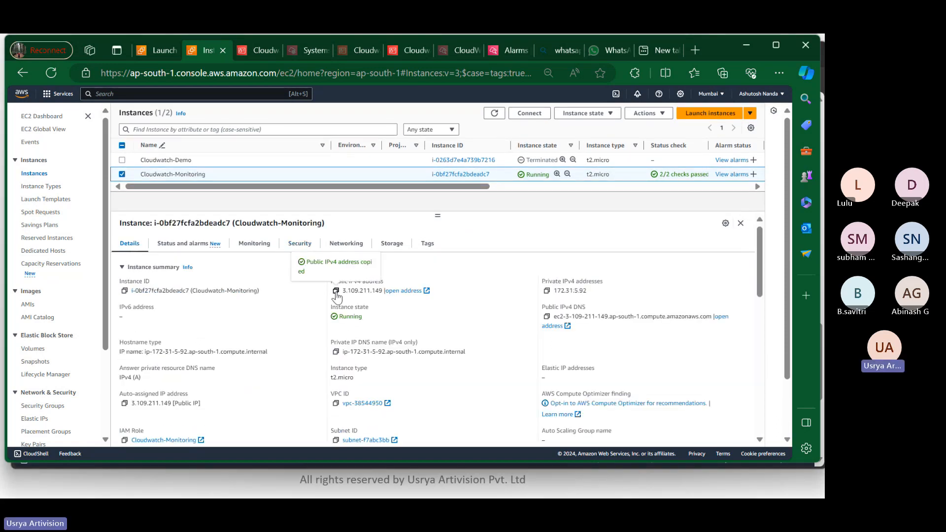
Start a Remote Desktop connection to 3.109.211.149, leaving the credentials prompt waiting
mouse_move(256, 497)
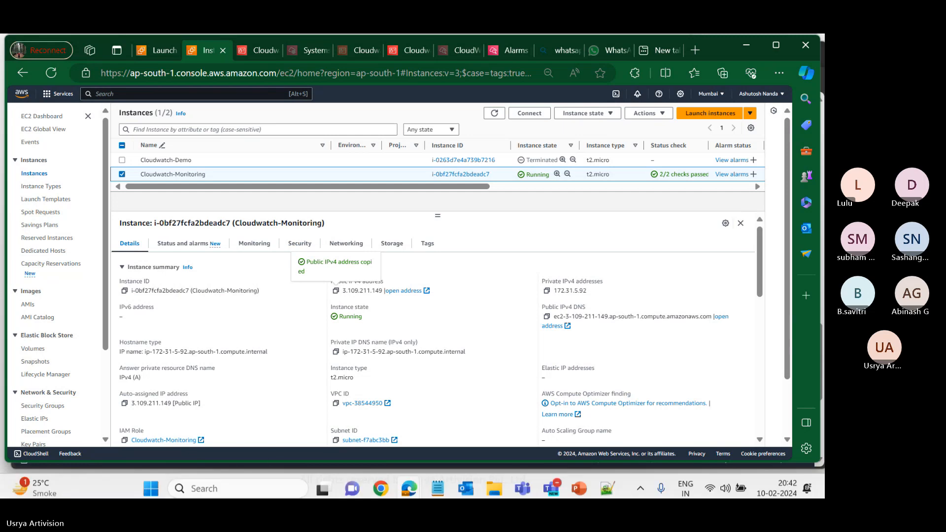
left_click(216, 486)
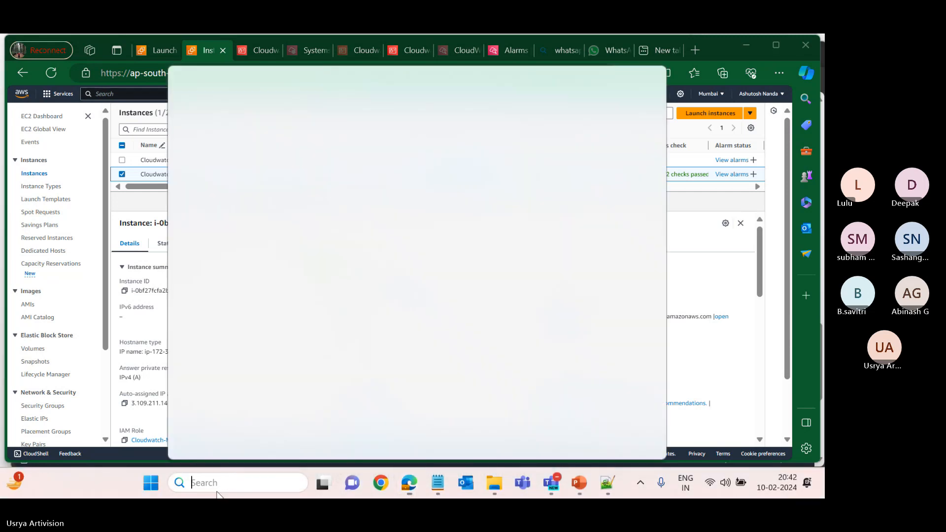
type("rd[")
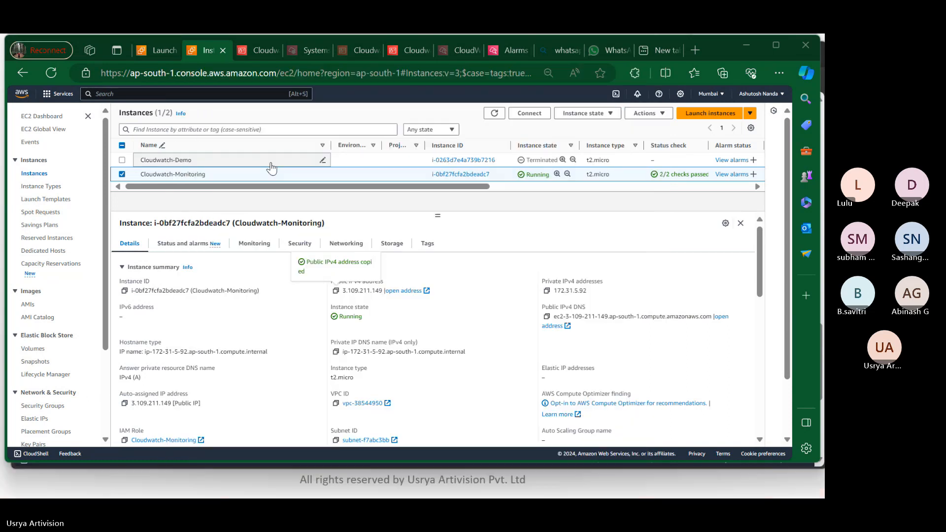
left_click(302, 303)
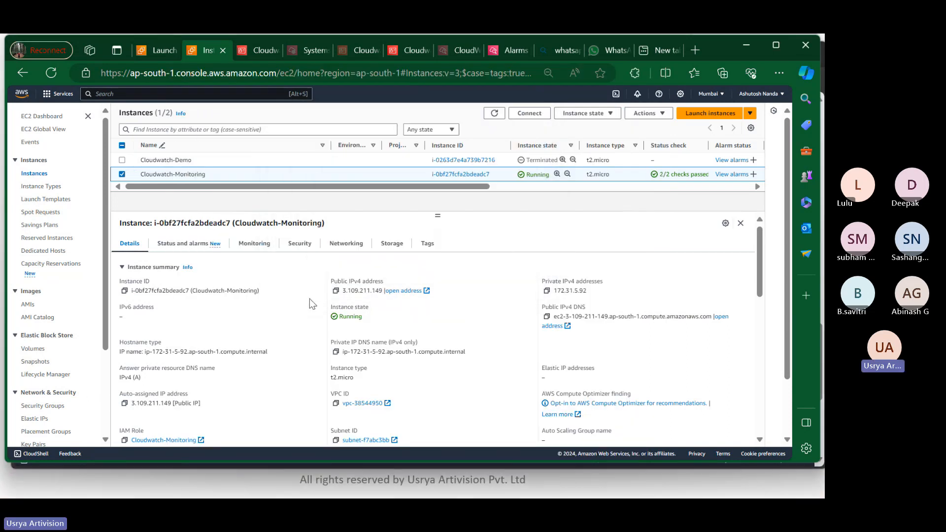
left_click(334, 292)
key("alt+Tab")
key("ctrl+v")
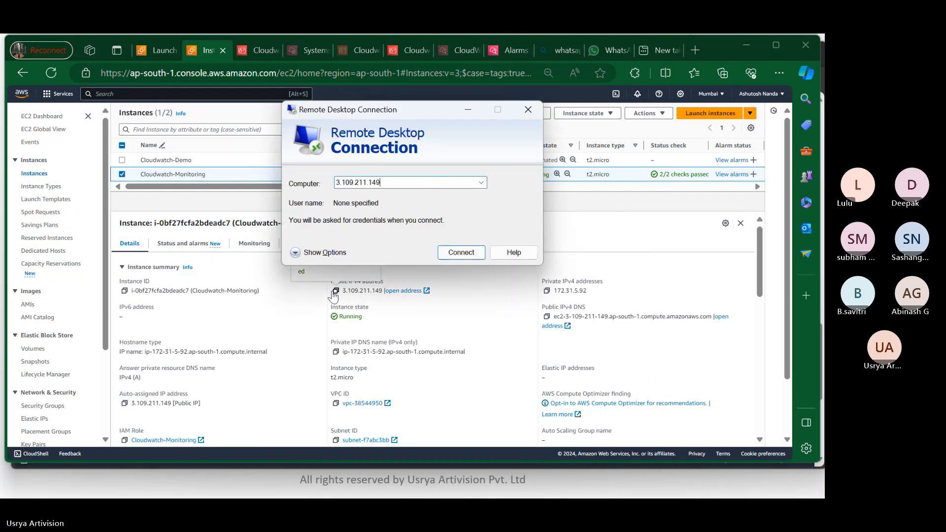
left_click(470, 252)
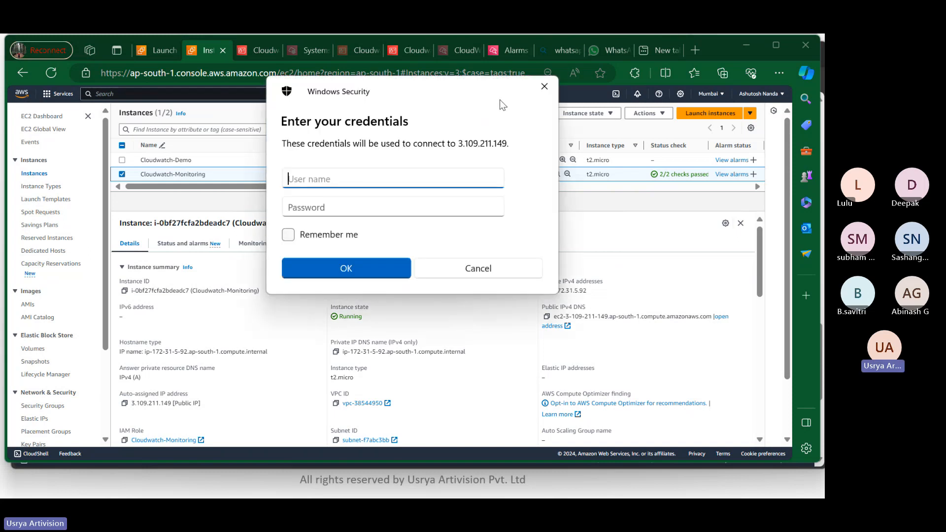
left_click(544, 252)
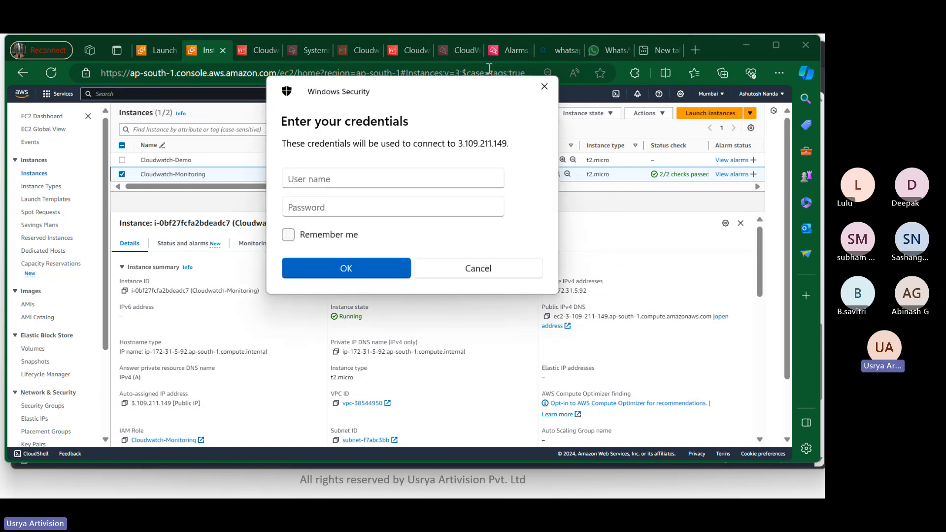
left_click_drag(486, 82, 527, 266)
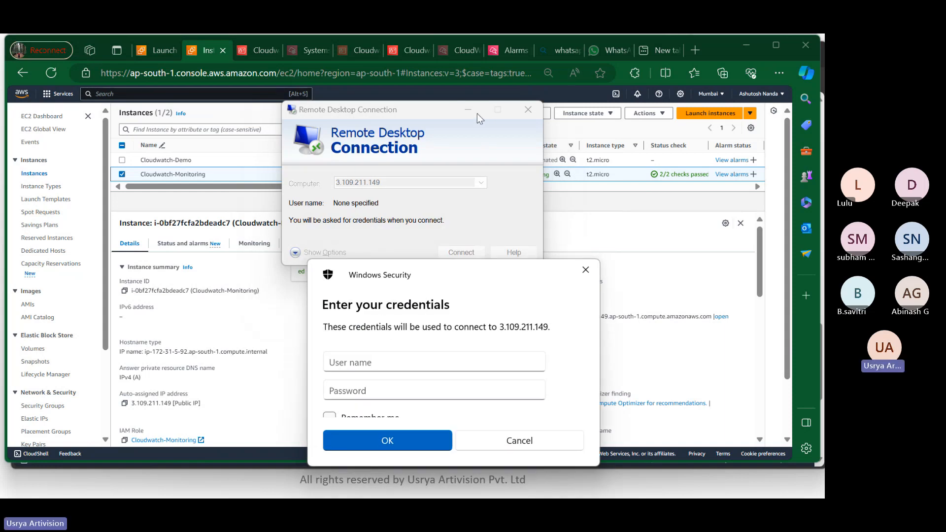
left_click(590, 212)
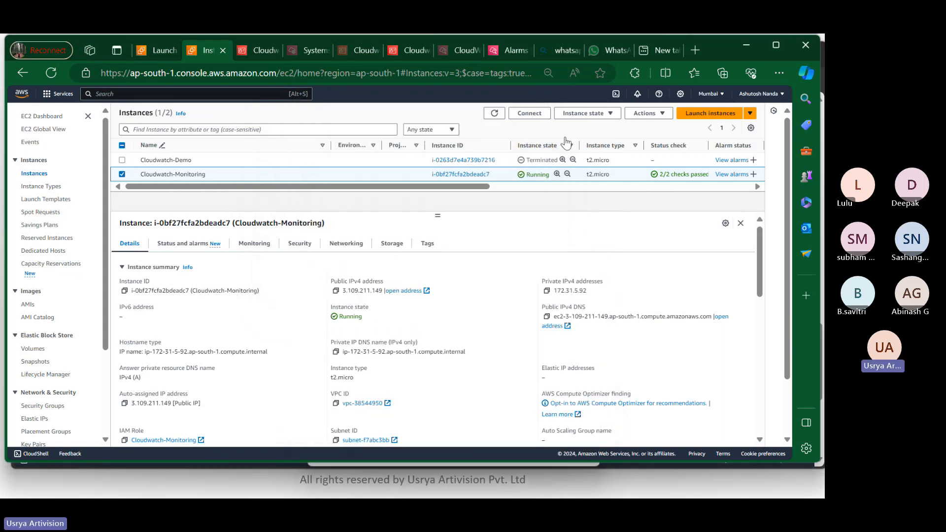
Decrypt the RDP client's Administrator password using the Usrya-Test-Key.pem private key
left_click(534, 115)
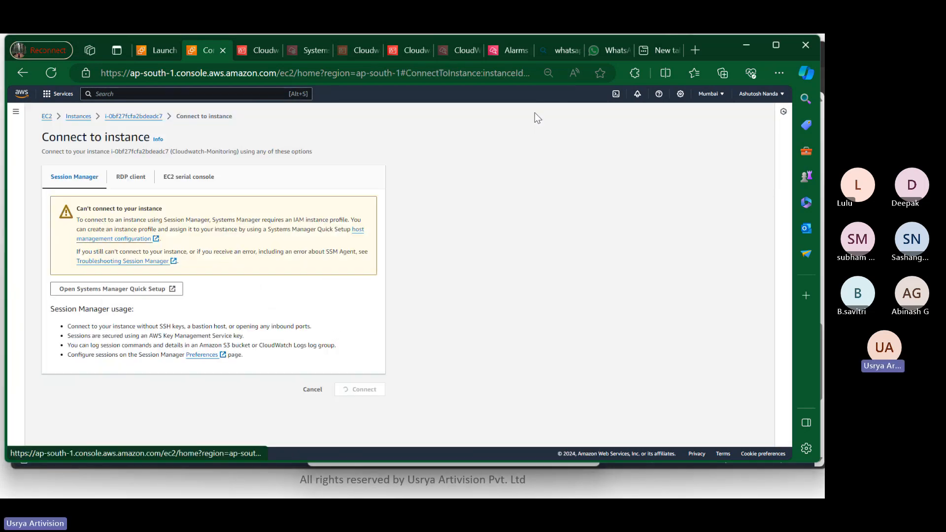
left_click(124, 180)
scroll(161, 340, "down", 1)
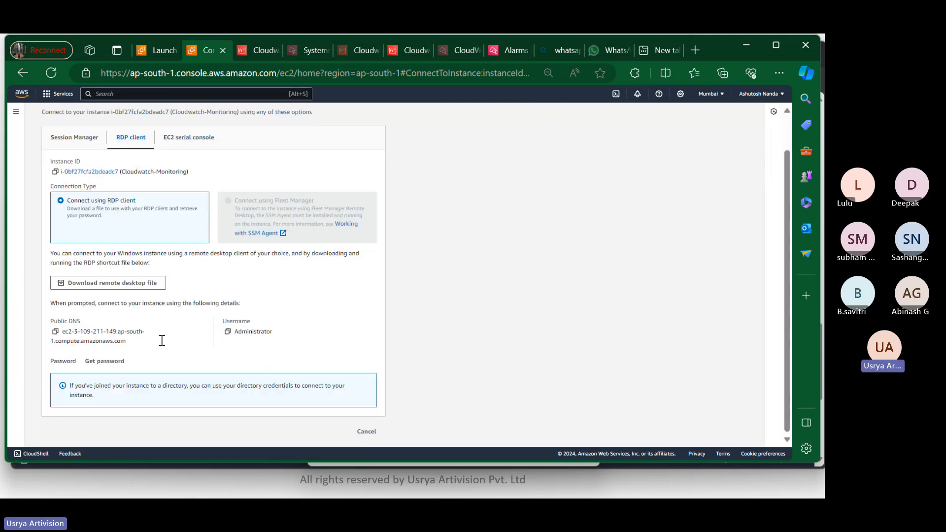
left_click(105, 362)
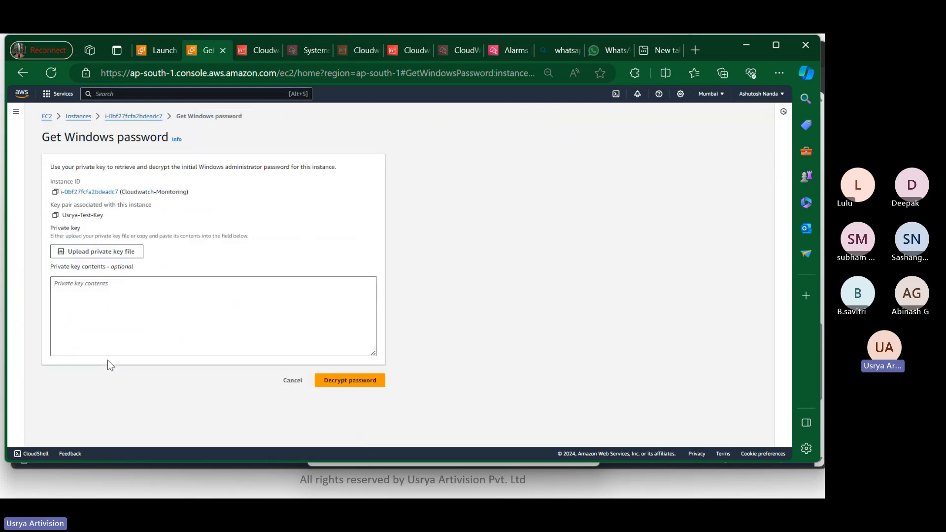
left_click(106, 256)
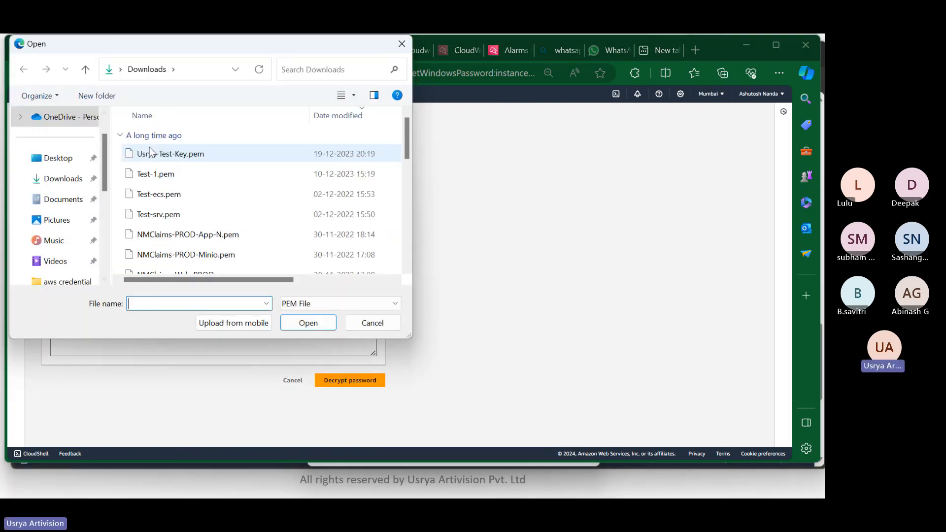
left_click(148, 153)
left_click(308, 322)
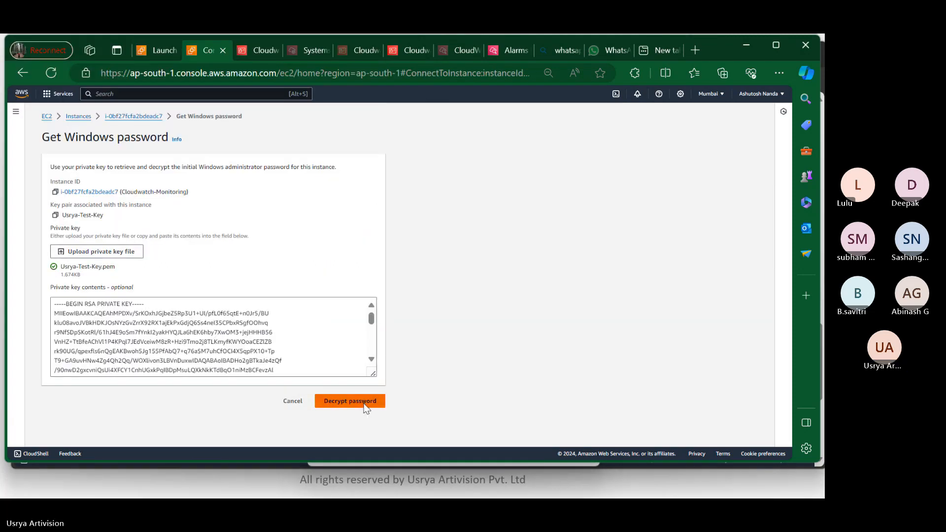
left_click(364, 402)
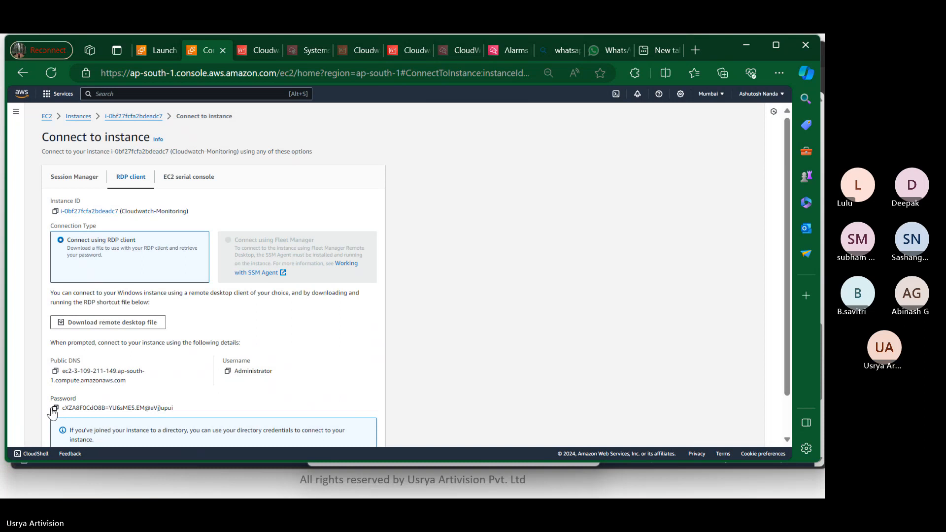
Paste the Administrator username and decrypted password into the Windows Security prompt and submit
left_click(227, 373)
key("alt+Tab")
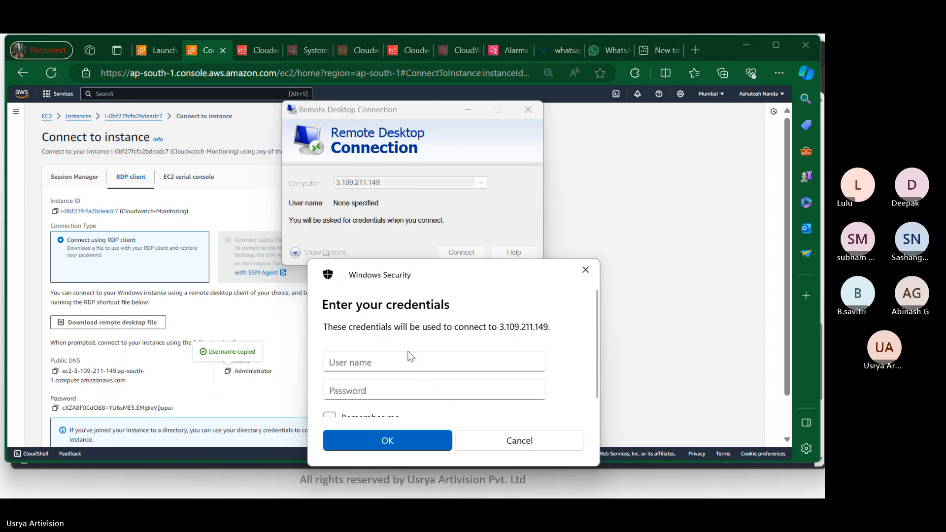
left_click(386, 365)
key("ctrl+v")
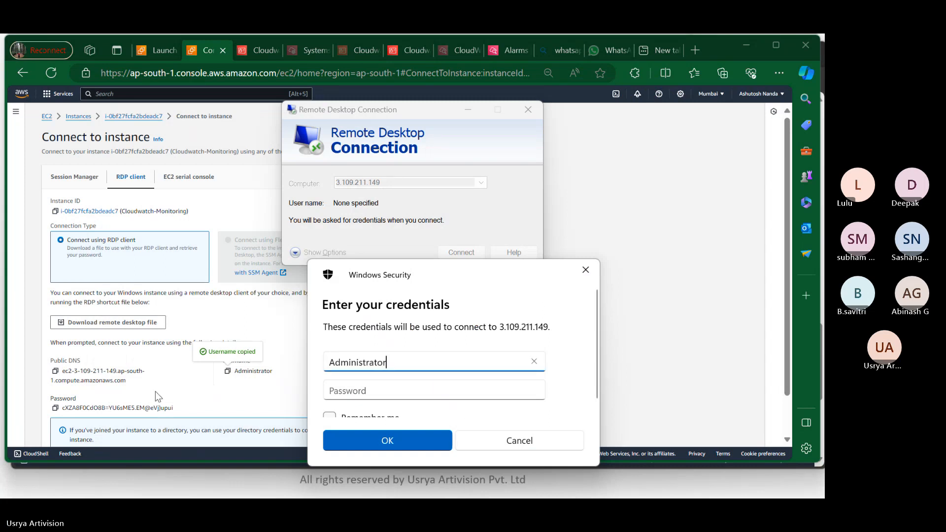
left_click(56, 409)
key("alt+Tab")
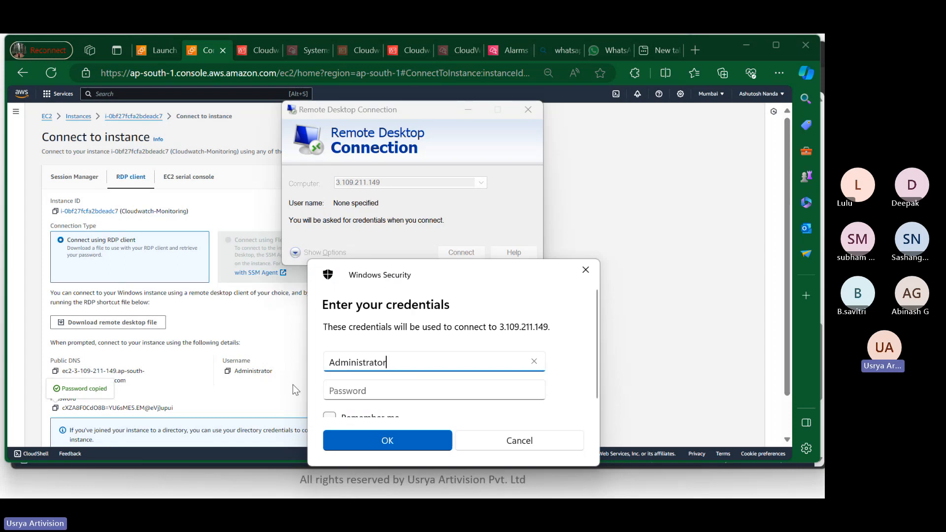
left_click(344, 390)
key("ctrl+v")
key("Return")
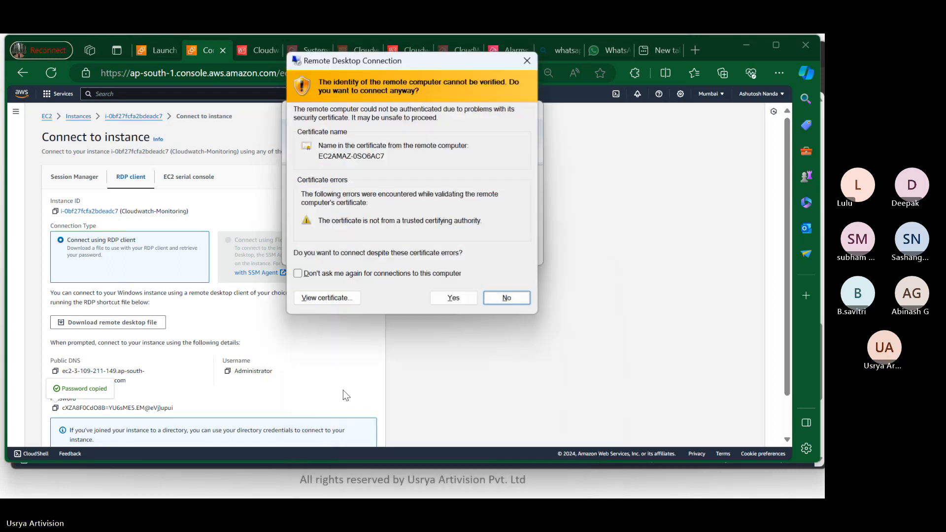
Accept the unverified certificate and return to the full-screen remote Windows session
left_click(442, 297)
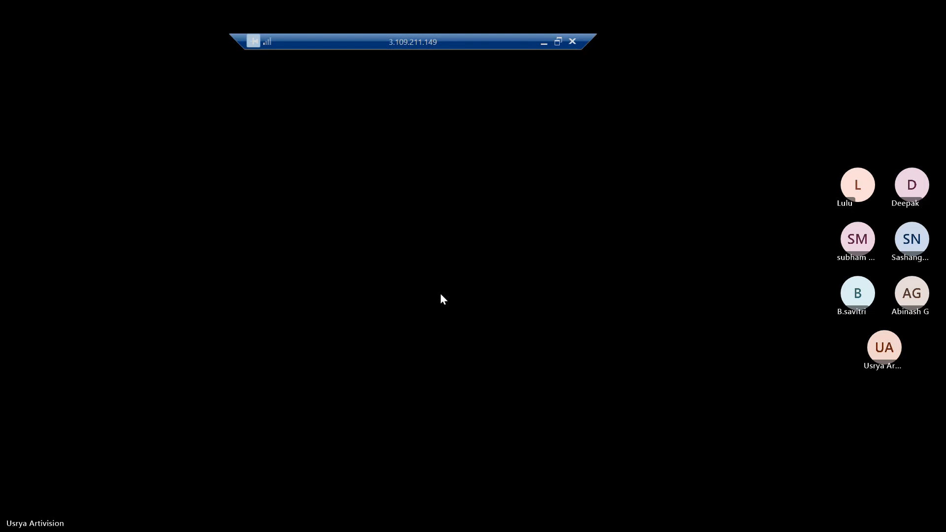
left_click(544, 41)
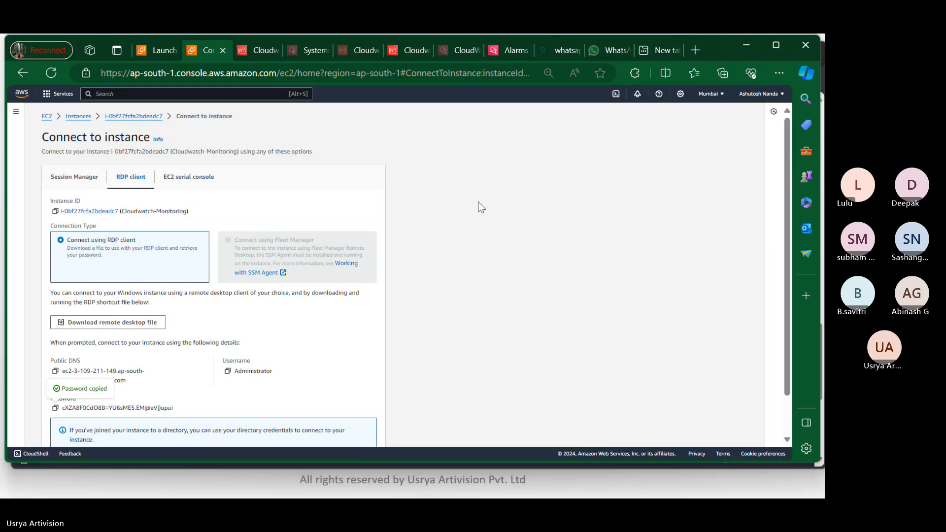
key("alt+Tab")
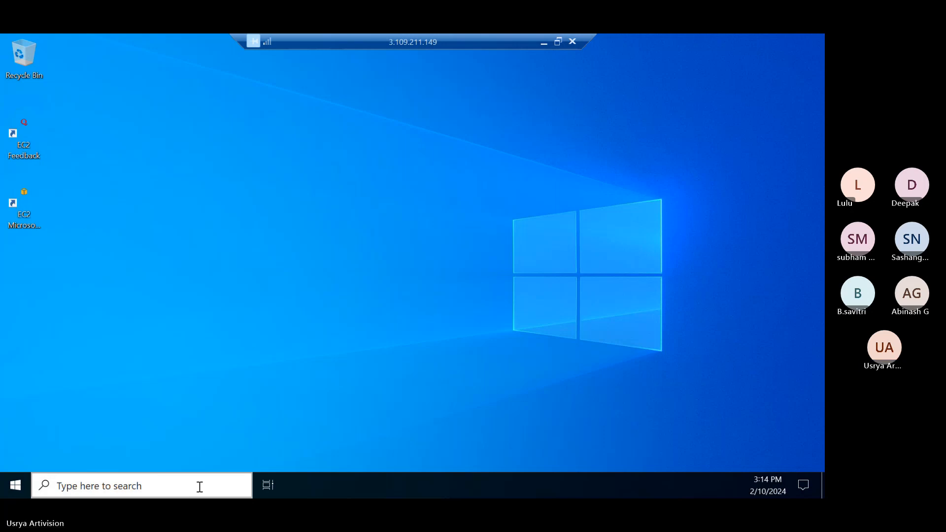
Refresh the remote desktop and browse File Explorer to C:\Program Files\Amazon\SSM
right_click(313, 149)
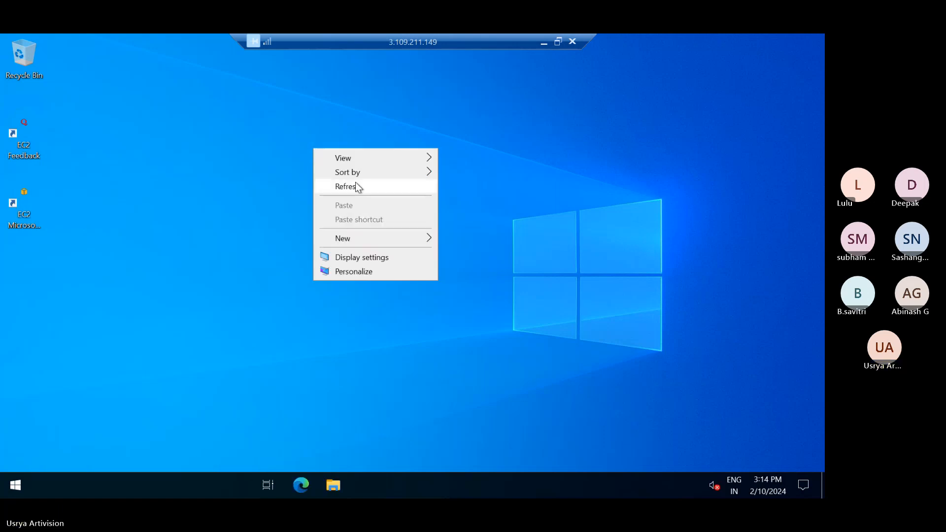
left_click(356, 182)
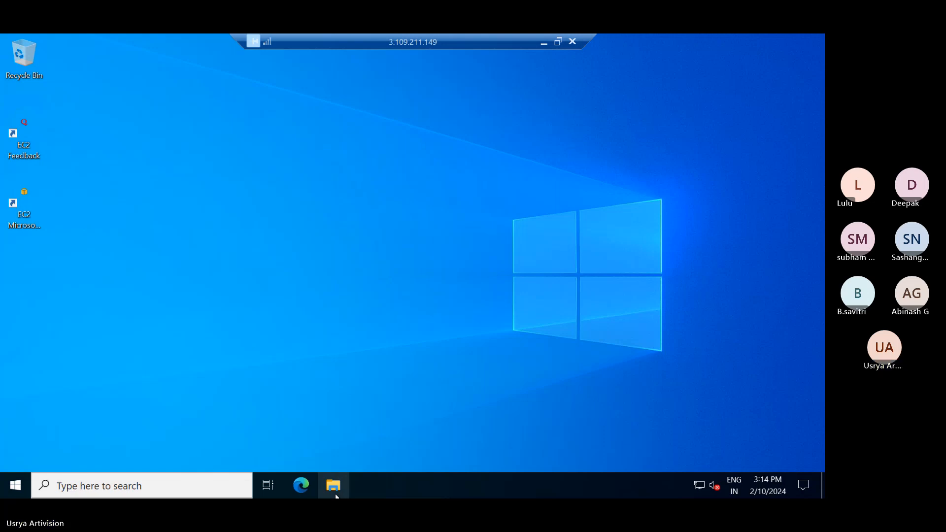
left_click(692, 270)
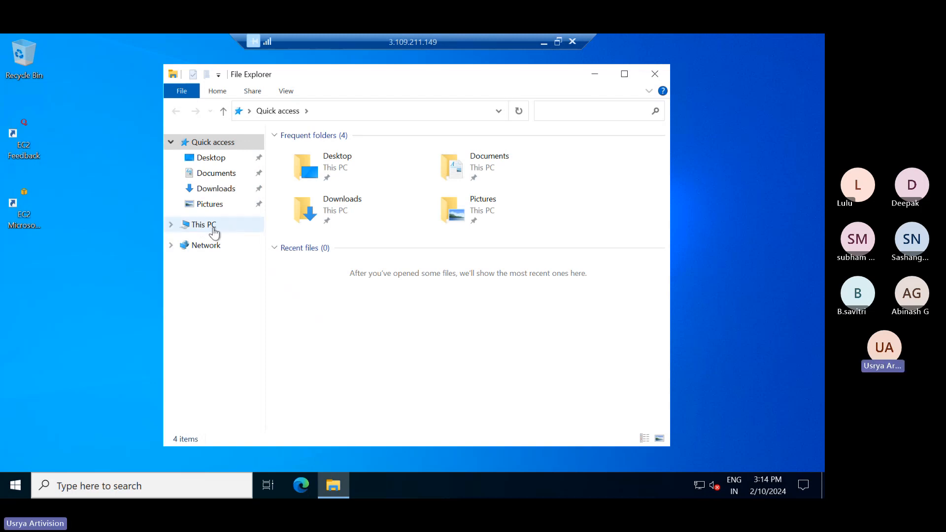
left_click(214, 231)
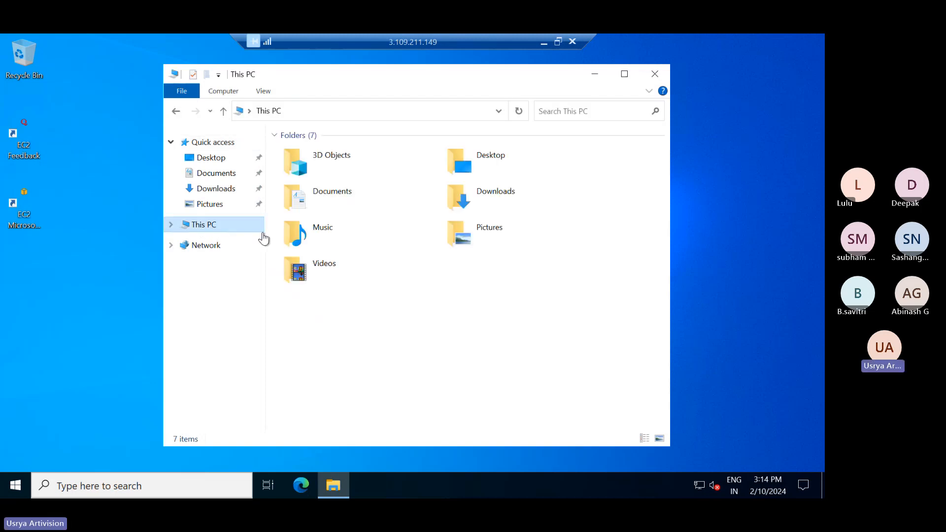
double_click(347, 318)
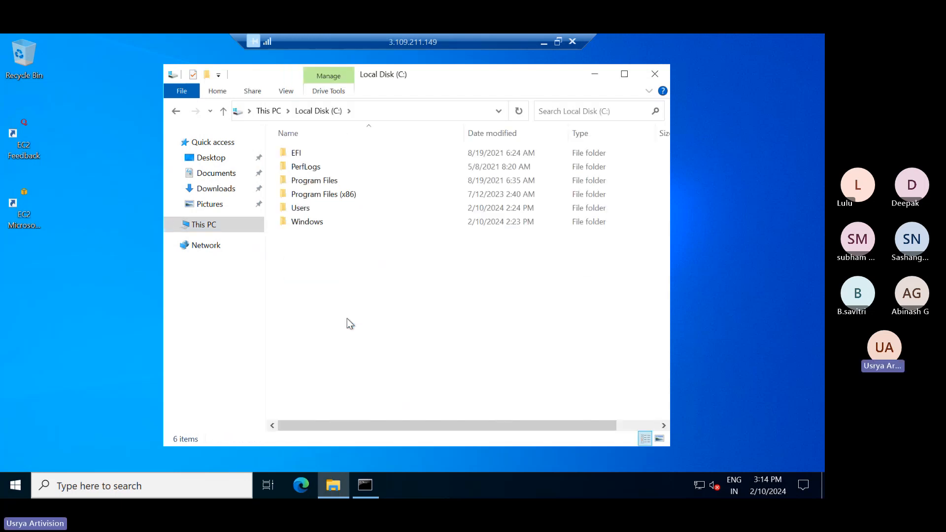
double_click(334, 181)
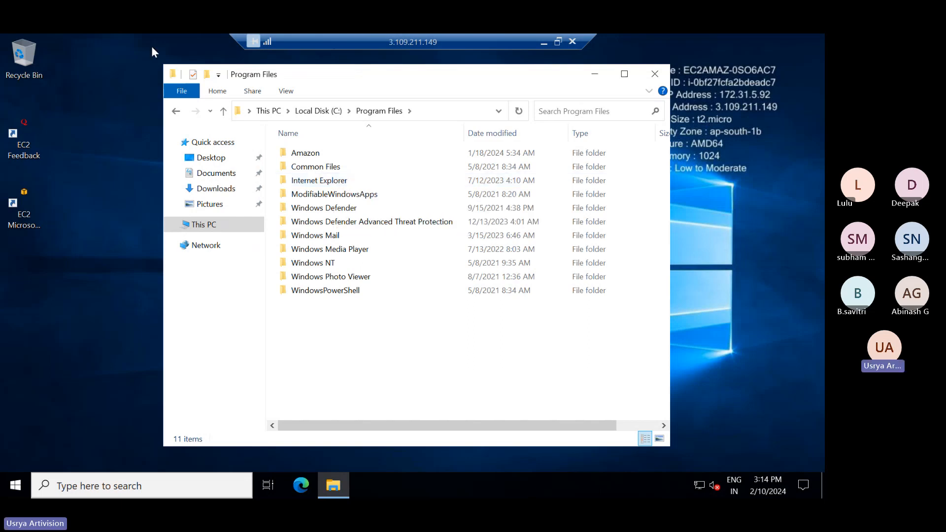
double_click(315, 154)
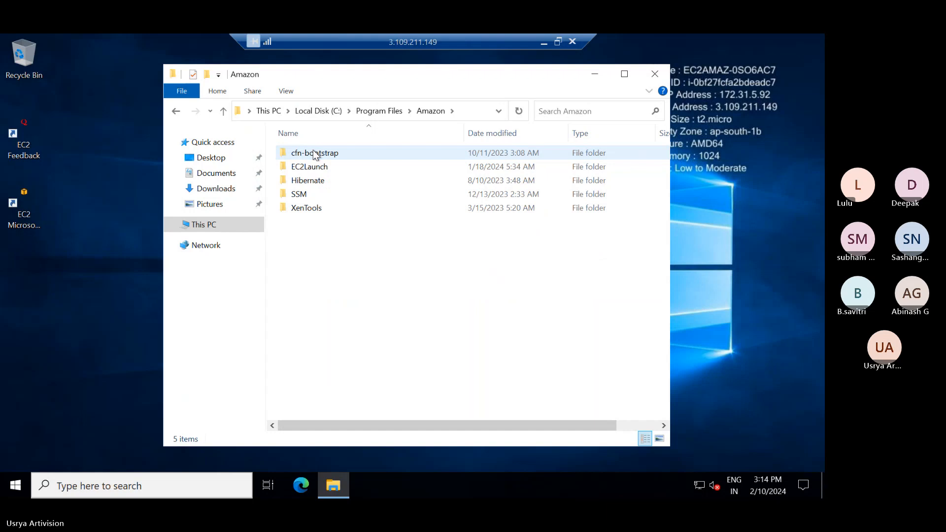
left_click(317, 196)
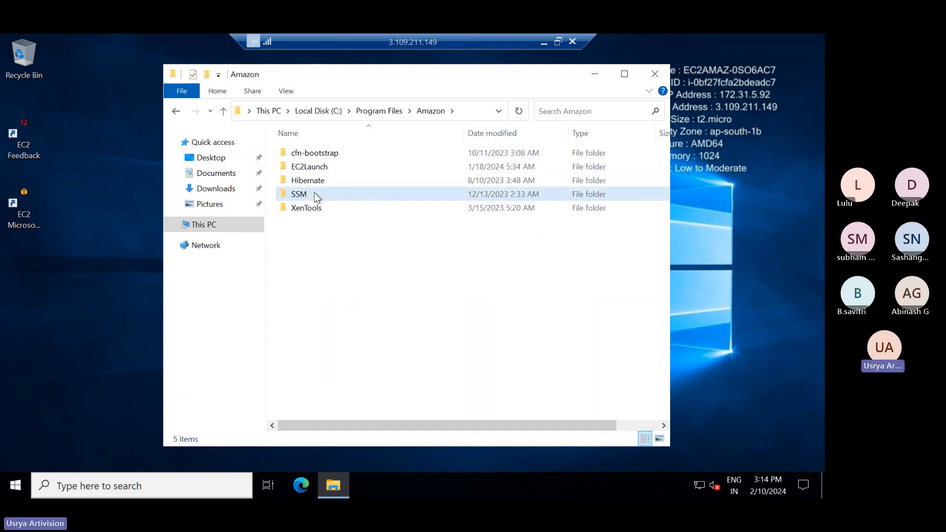
double_click(317, 197)
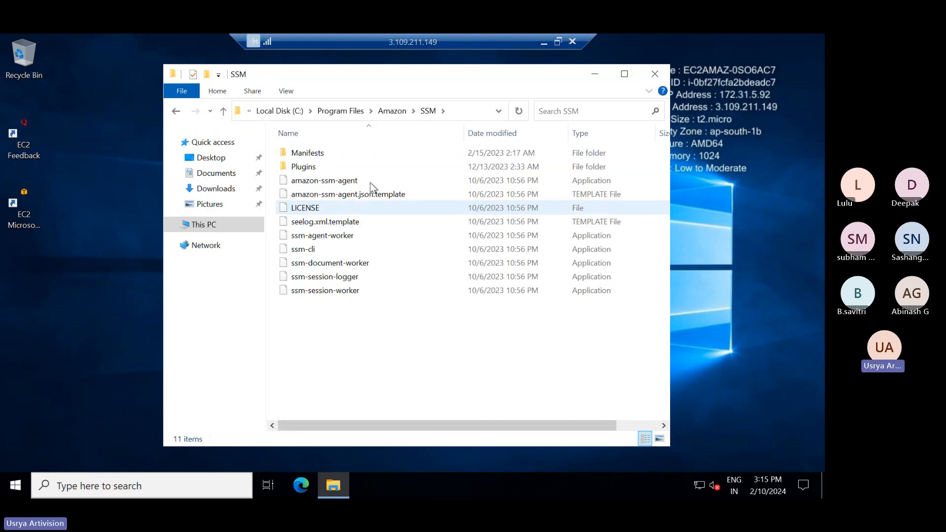
mouse_move(372, 188)
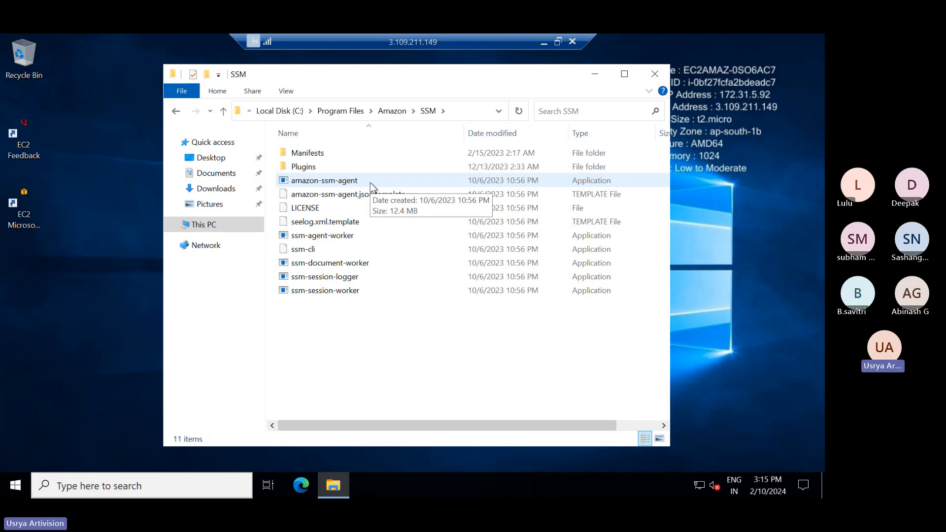
Run amazon-ssm-agent until it registers, then stop it and close its console
double_click(370, 183)
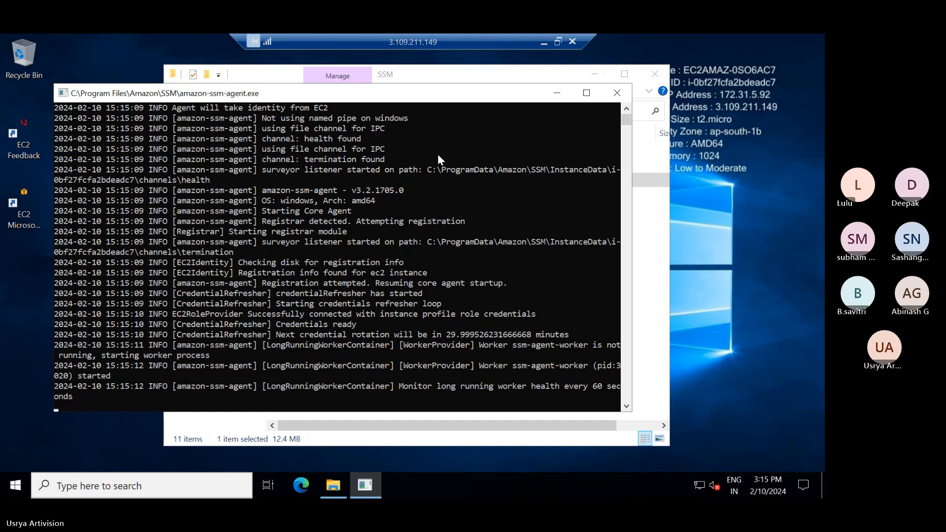
left_click(618, 93)
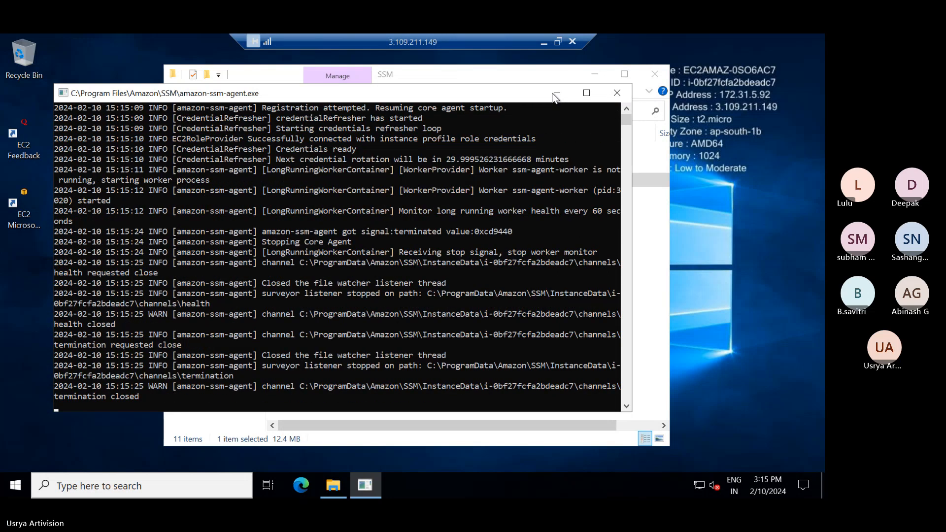
left_click(621, 96)
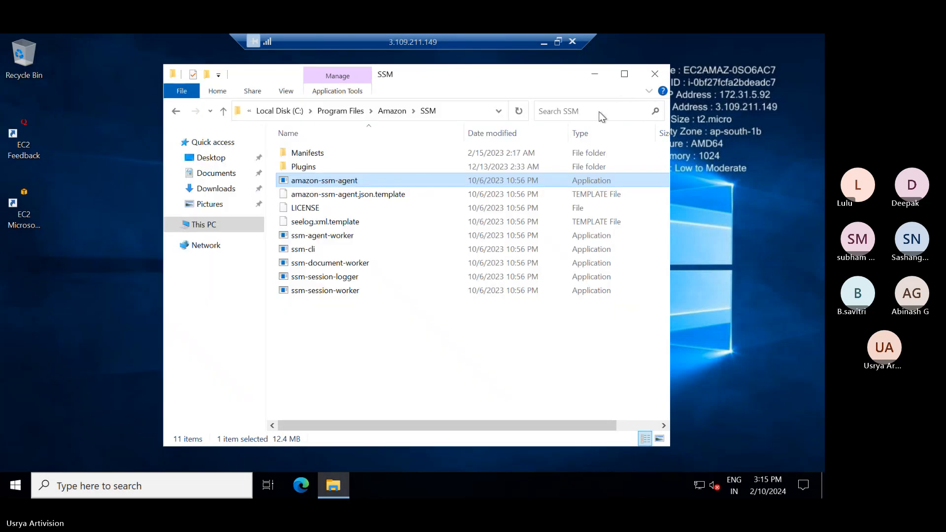
Look inside the EC2Launch folder and return to C:\Program Files\Amazon
left_click(397, 111)
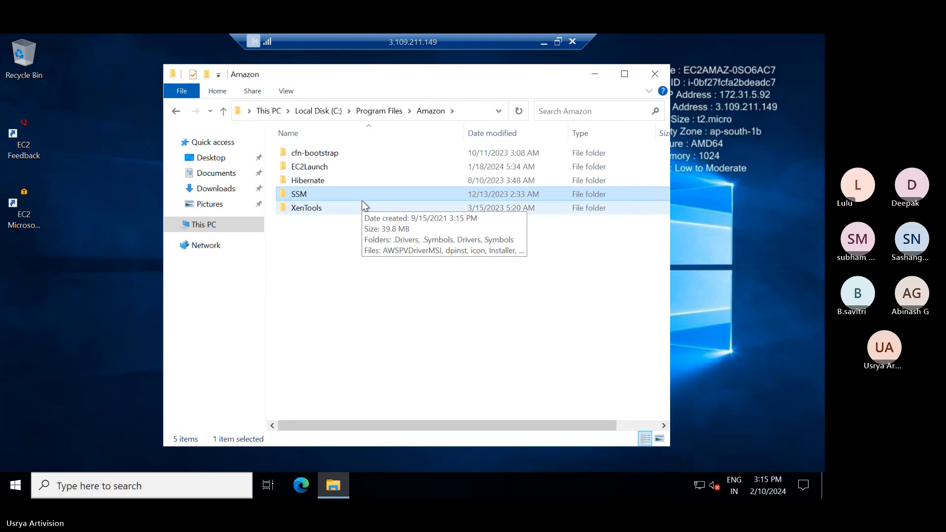
double_click(347, 163)
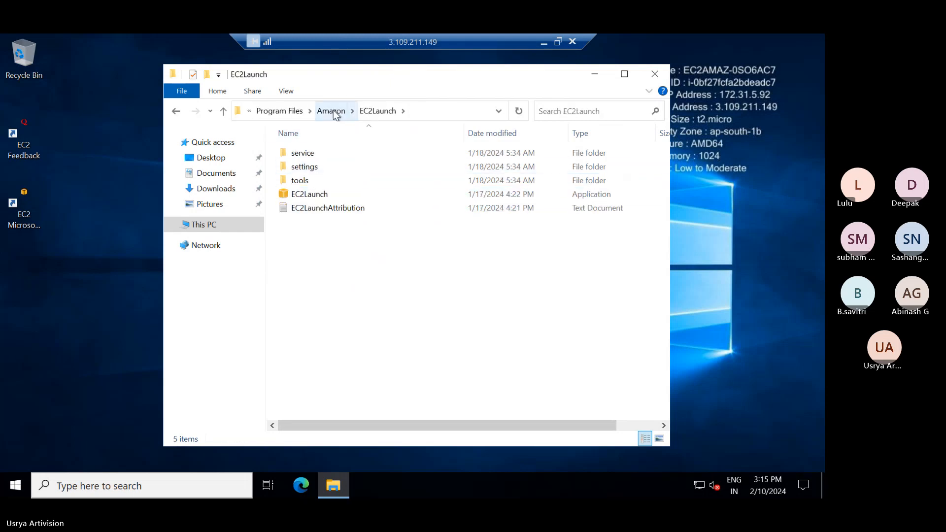
left_click(335, 111)
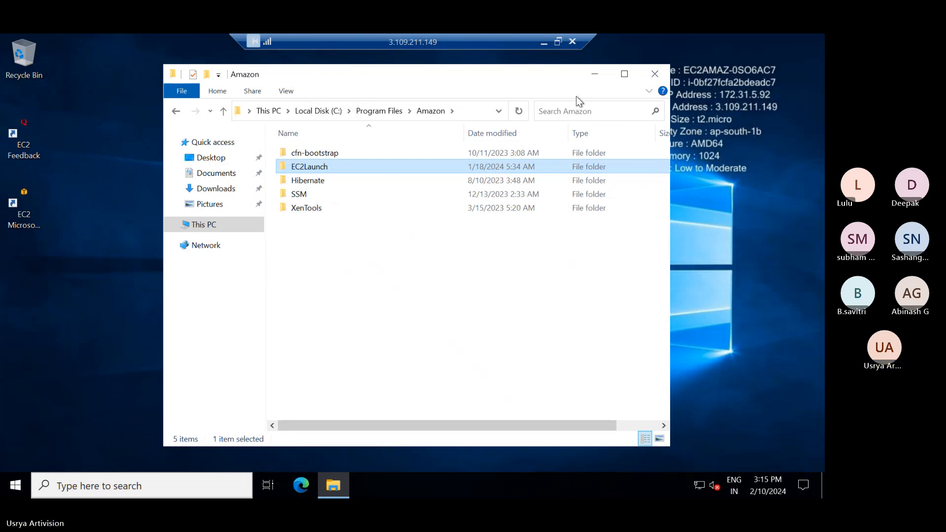
left_click(560, 236)
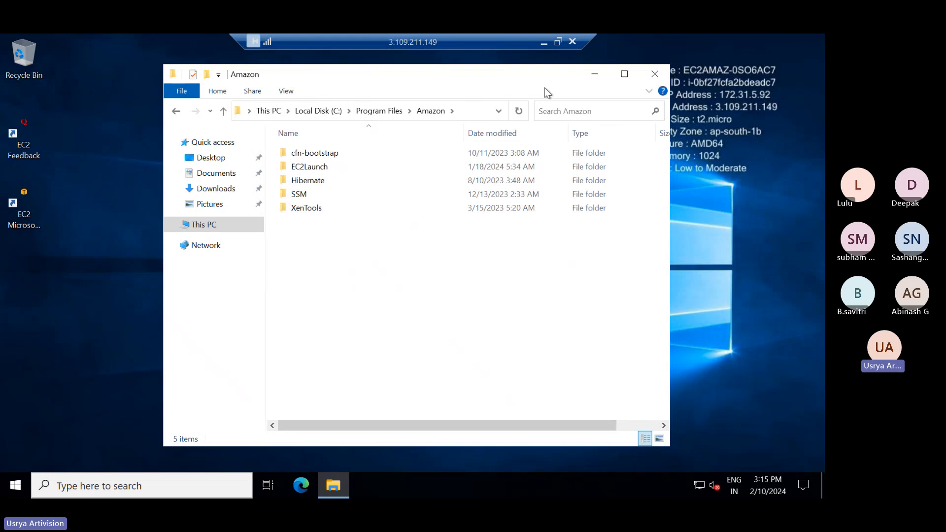
Minimize the remote session to reveal EC2's Connect to instance RDP client page
left_click(544, 39)
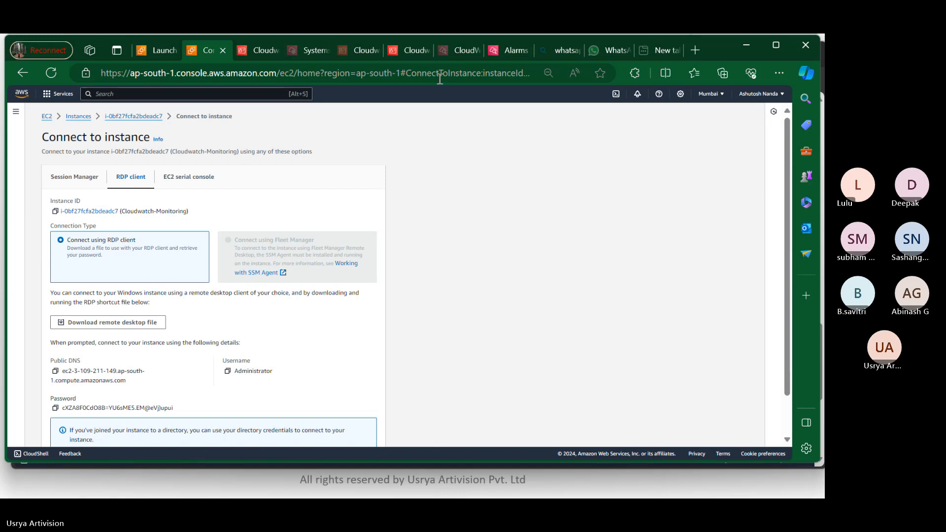
Glance at the IAM role and CloudWatch log groups tabs, then reload the Run Command page
left_click(404, 51)
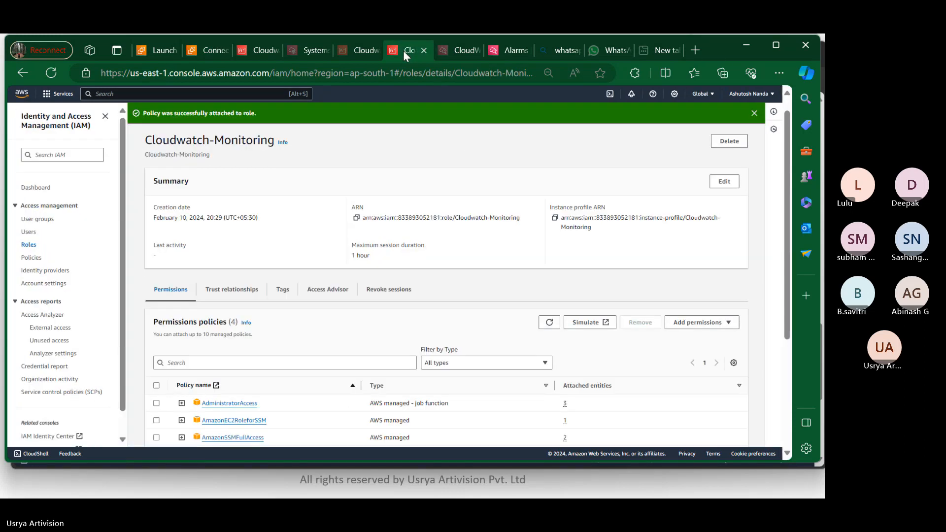
left_click(465, 52)
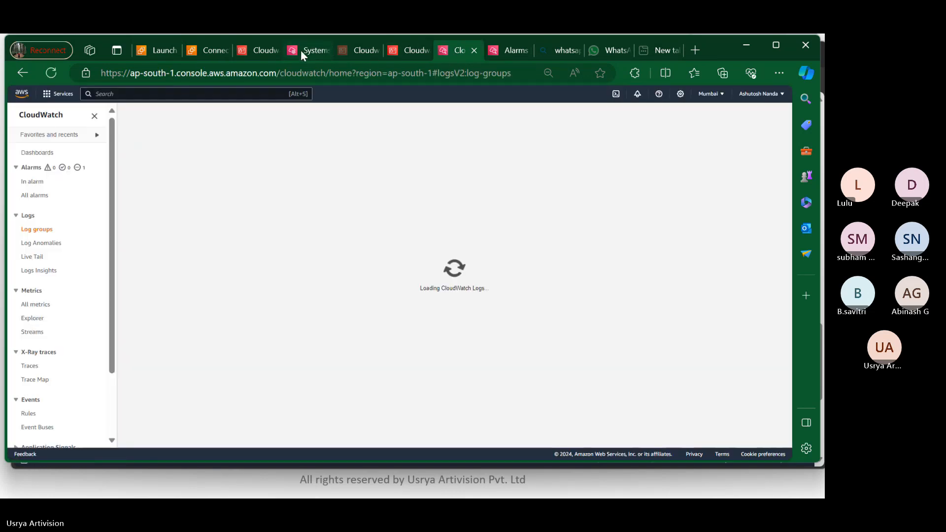
left_click(301, 49)
scroll(344, 239, "up", 15)
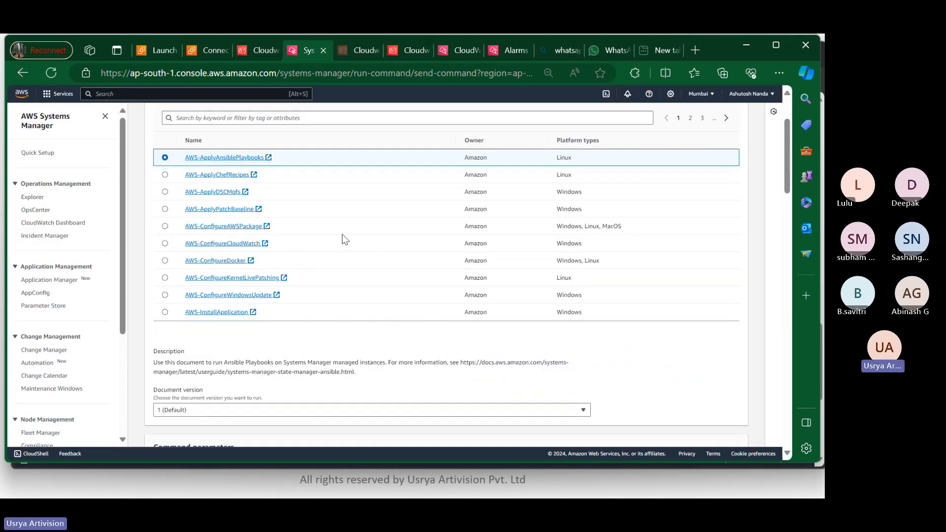
left_click(57, 73)
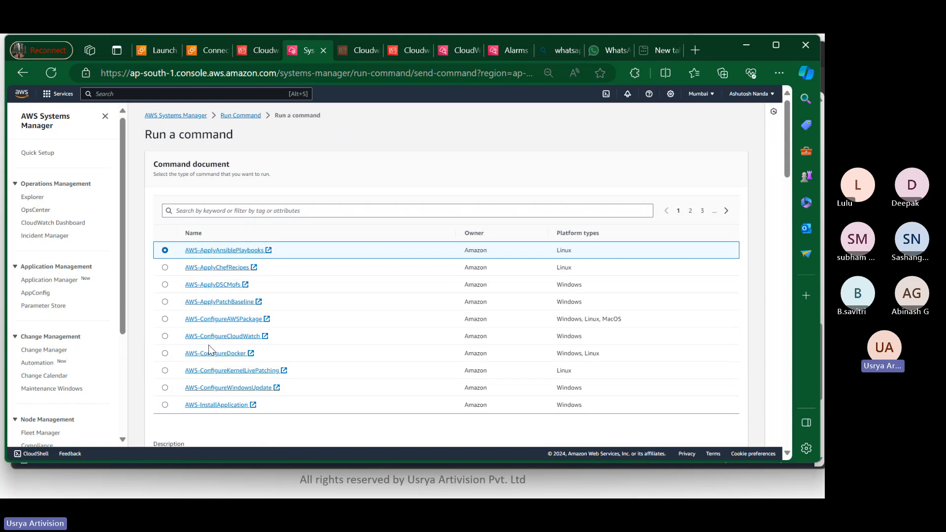
scroll(208, 345, "down", 1)
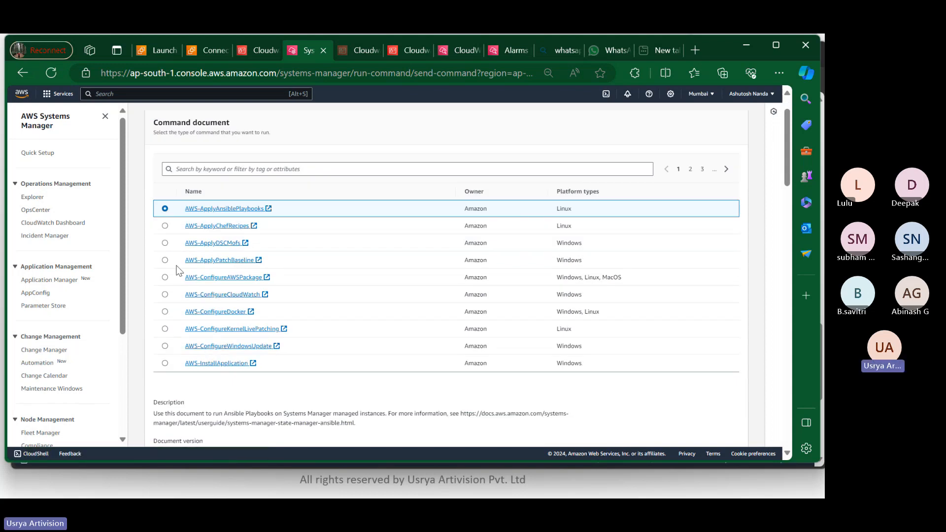
left_click(47, 71)
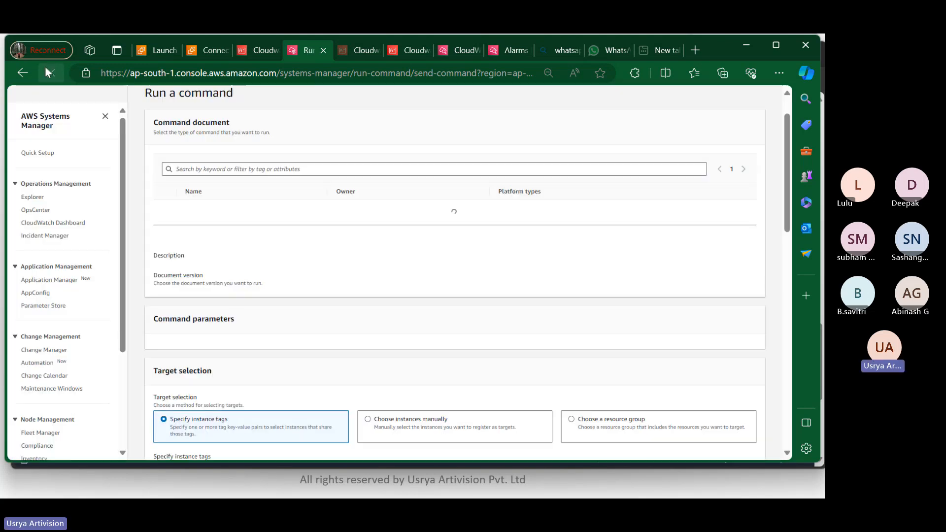
scroll(94, 323, "down", 2)
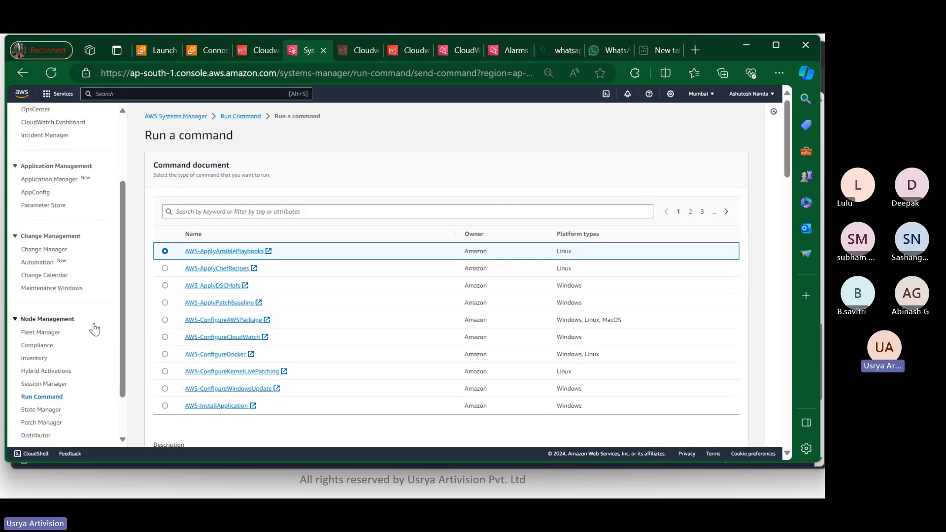
Go from the Systems Manager home to Run Command and start a new command
left_click(192, 116)
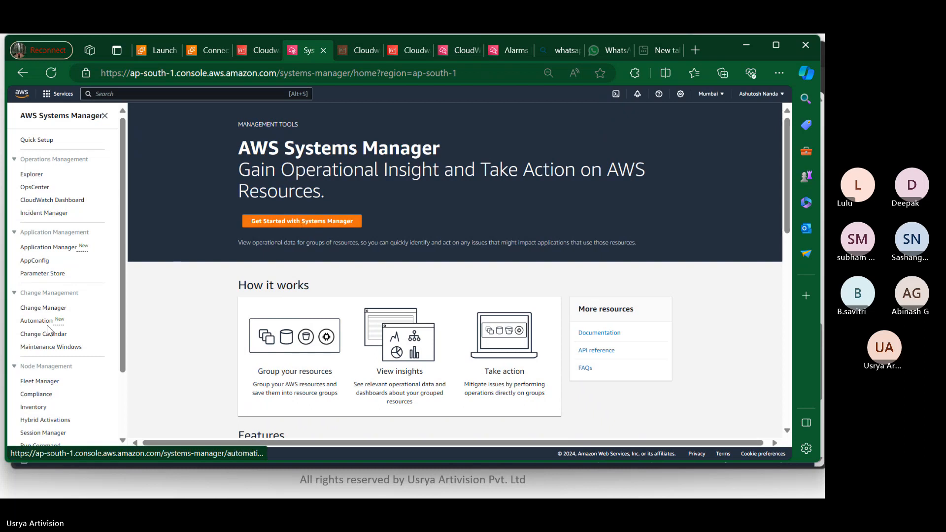
scroll(55, 375, "down", 2)
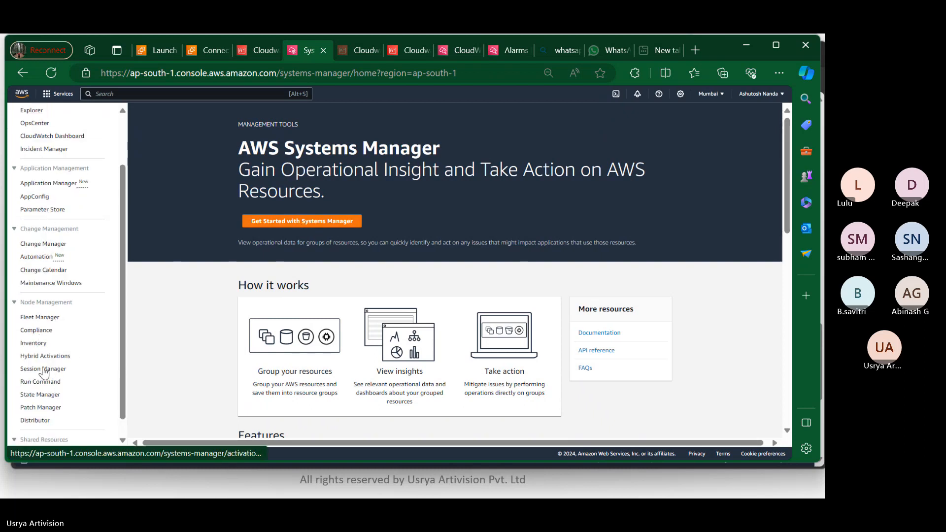
left_click(45, 382)
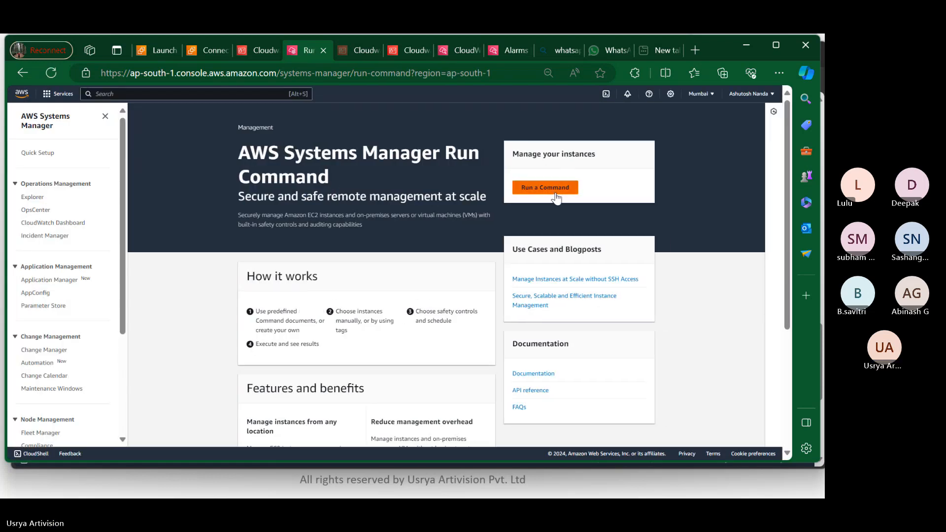
left_click(555, 194)
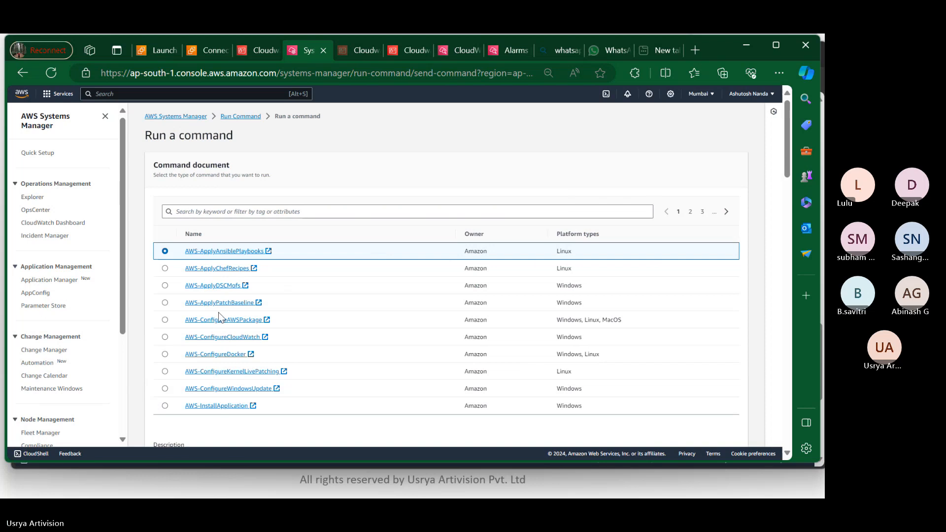
Select the AWS-ConfigureAWSPackage command document
left_click(165, 319)
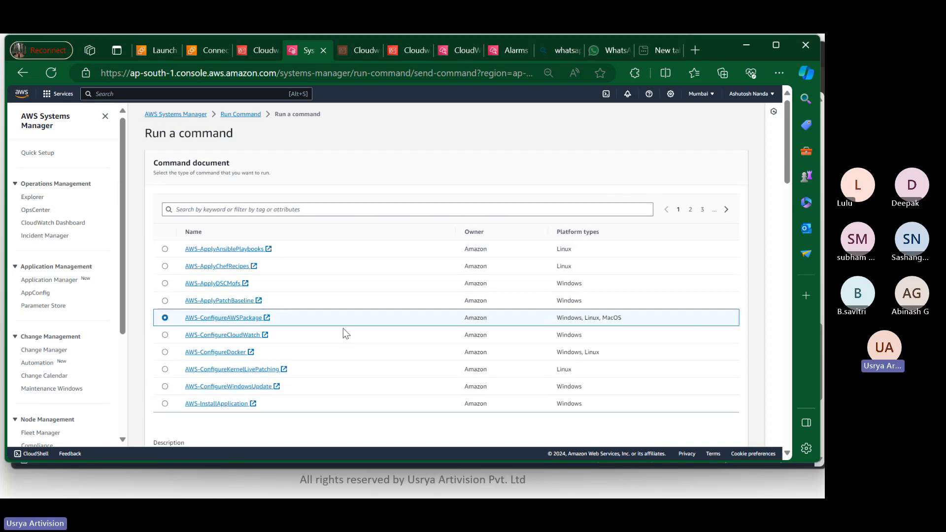
scroll(342, 329, "down", 3)
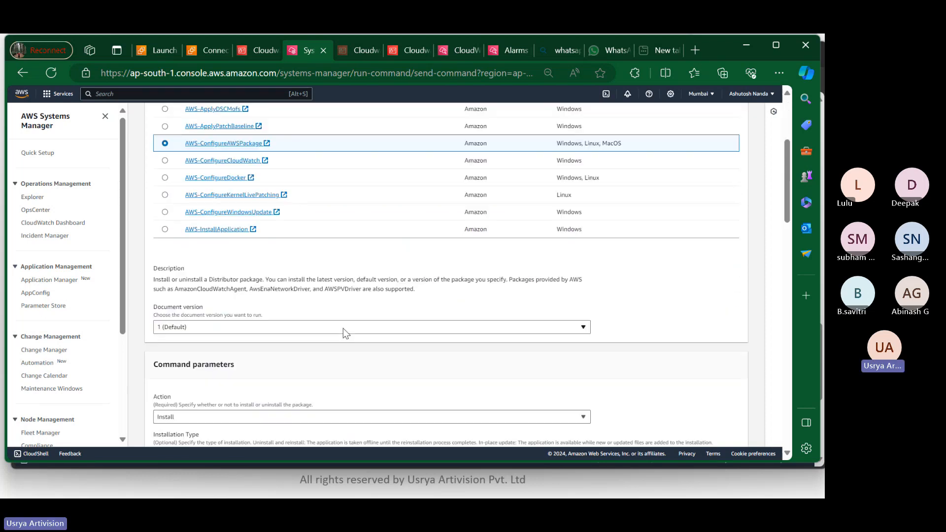
scroll(296, 291, "down", 5)
Enter AmazonCloudwatchAgent as the name of the package to install
left_click(289, 295)
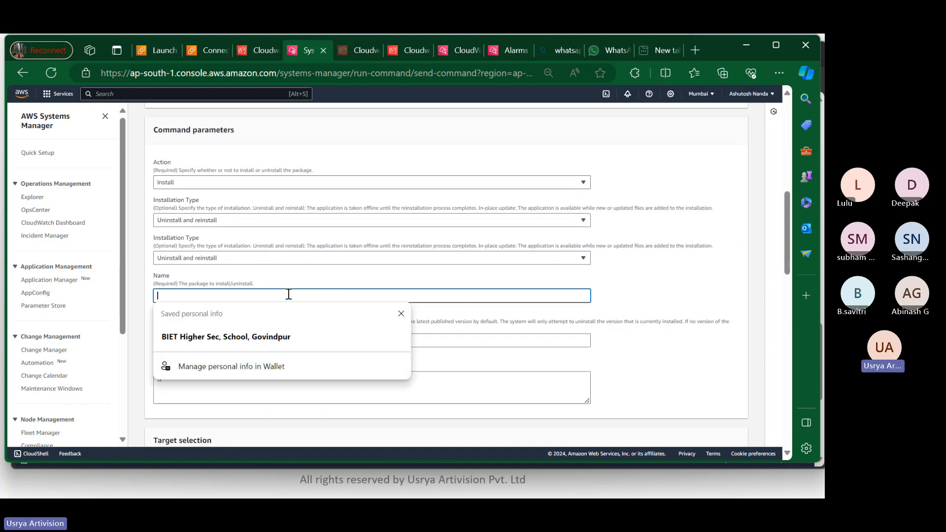
type("Co")
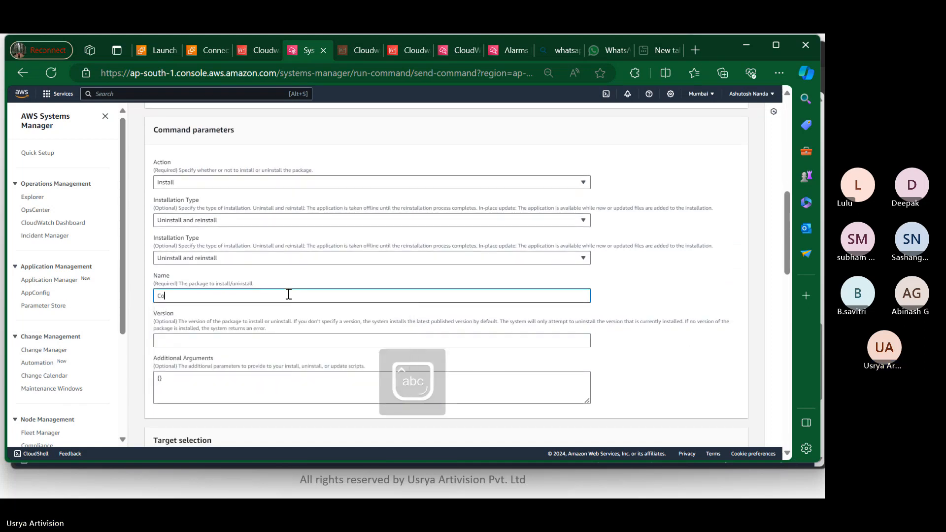
type("loud")
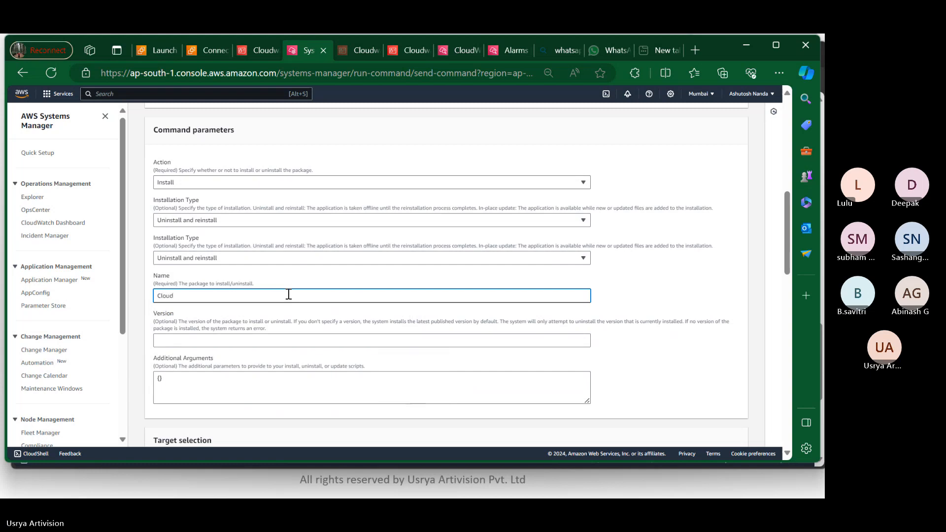
type("watchAgent")
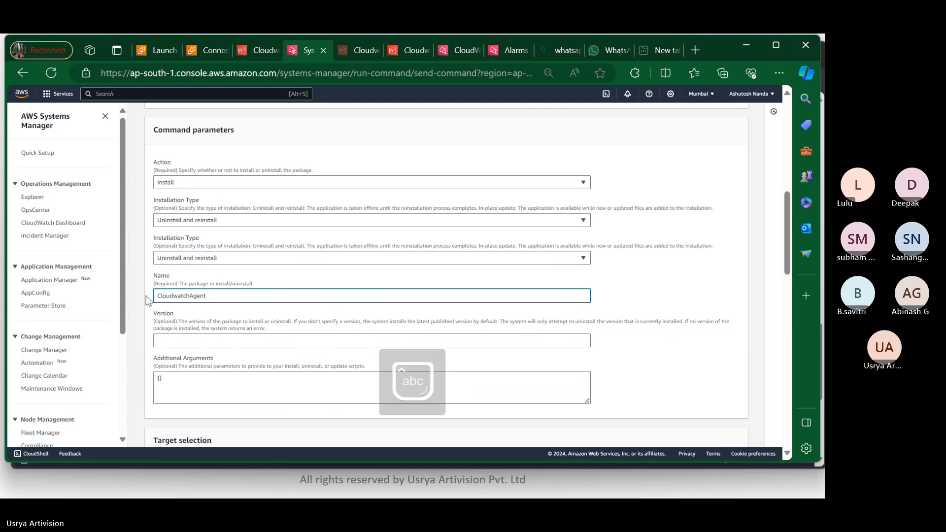
key("Caps_Lock")
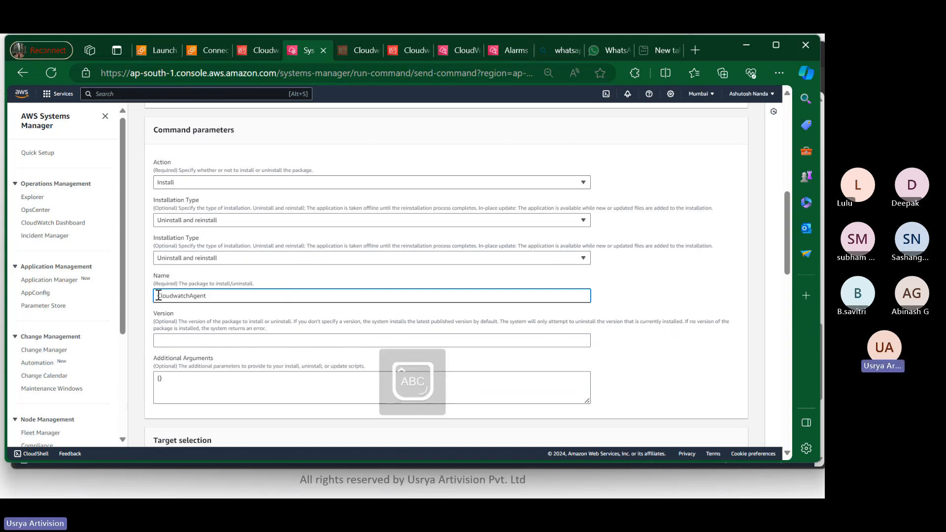
left_click(159, 295)
type("A")
key("Caps_Lock")
type("maz")
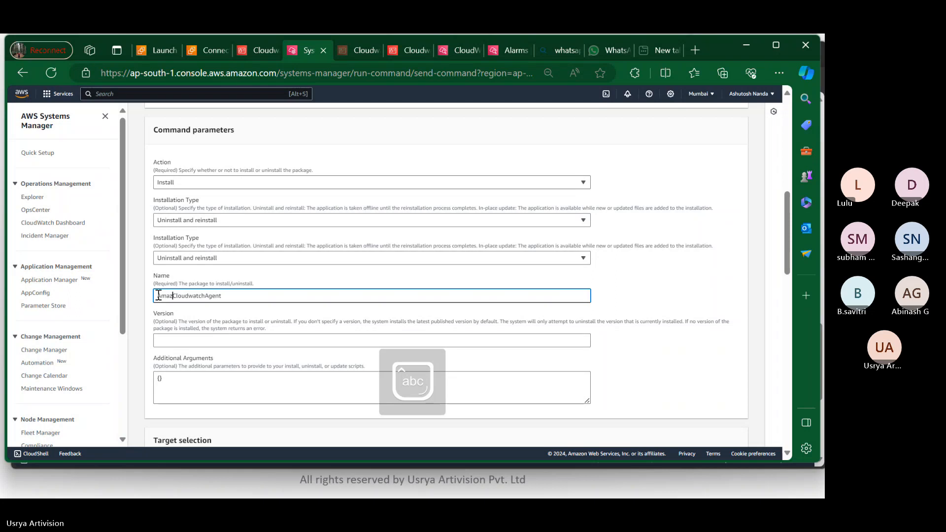
type("on")
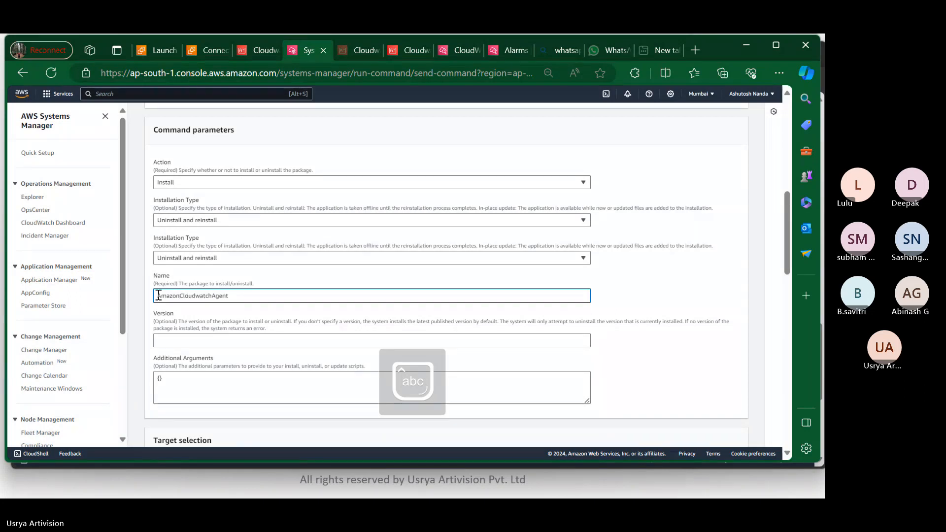
Choose instances manually, tick Cloudwatch-Monitoring as the target, and review the form's settings
scroll(345, 296, "down", 5)
left_click(388, 246)
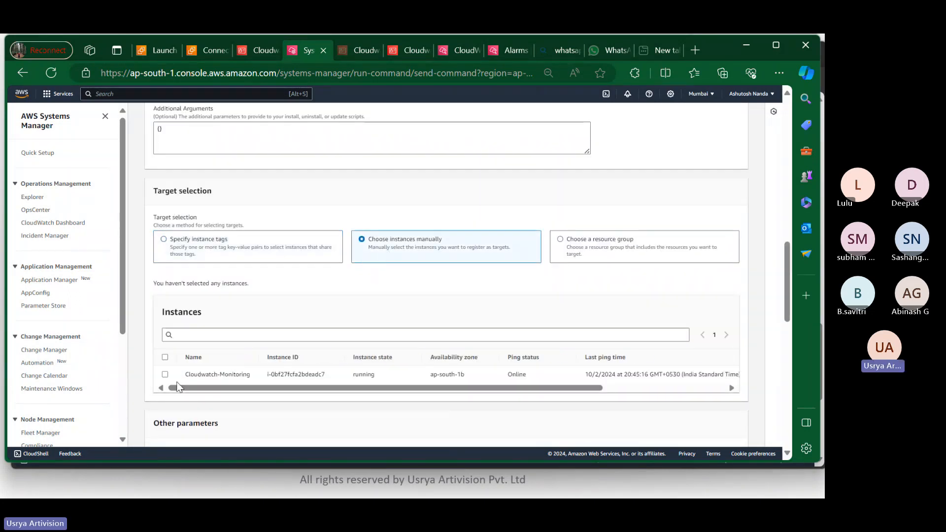
left_click(165, 375)
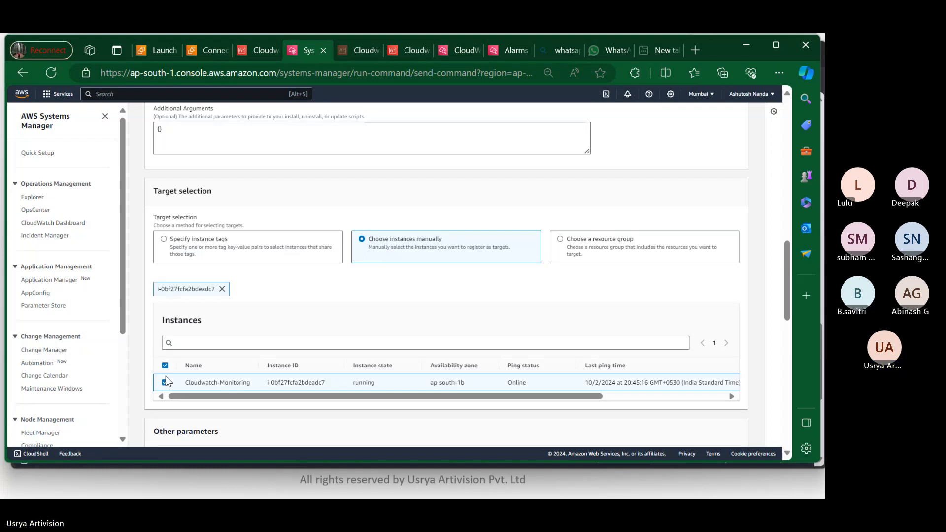
scroll(363, 345, "down", 3)
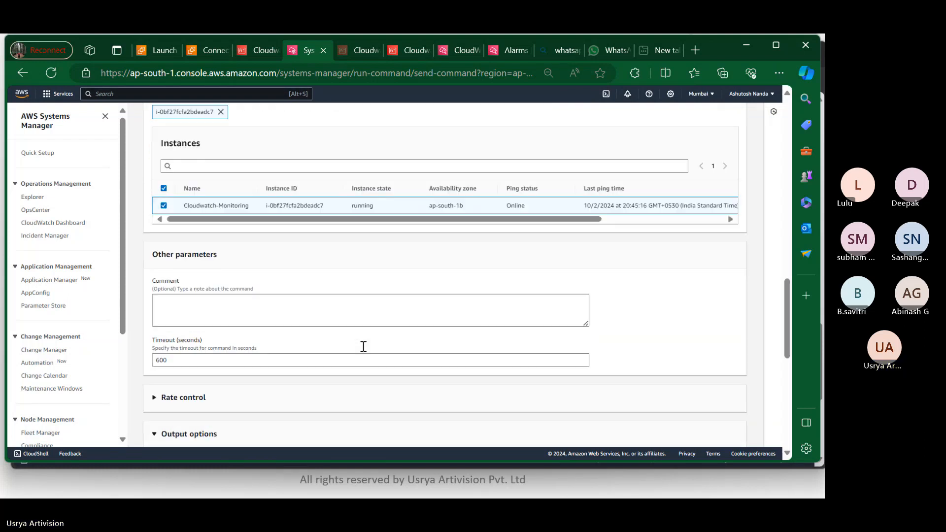
scroll(369, 294, "up", 1)
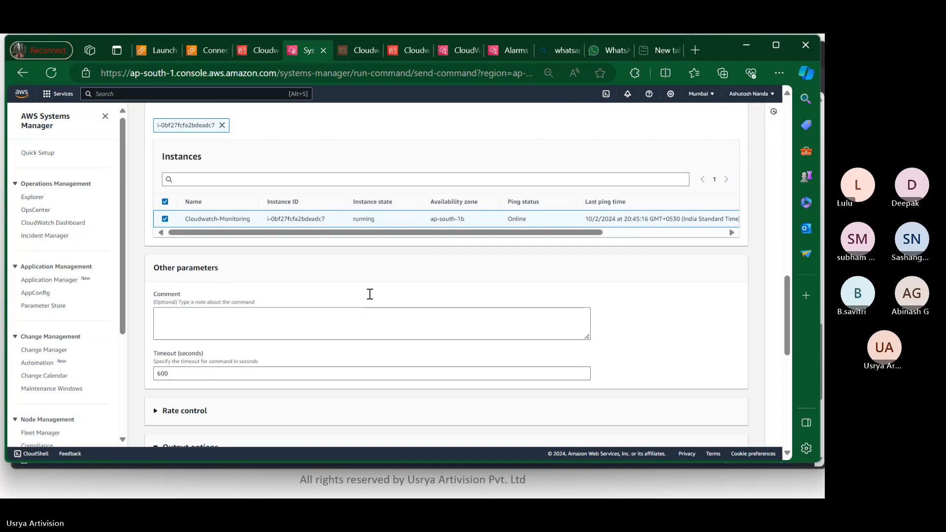
scroll(370, 295, "up", 2)
scroll(370, 294, "up", 2)
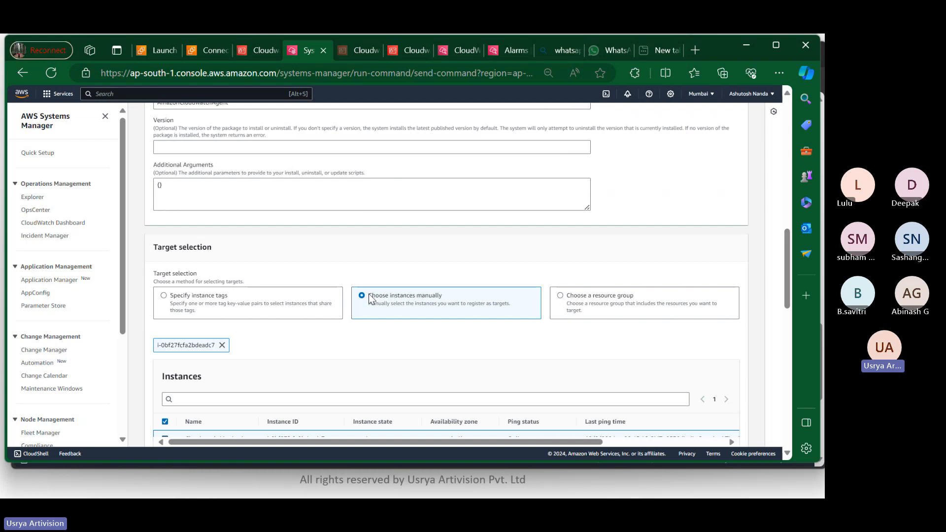
scroll(360, 241, "up", 4)
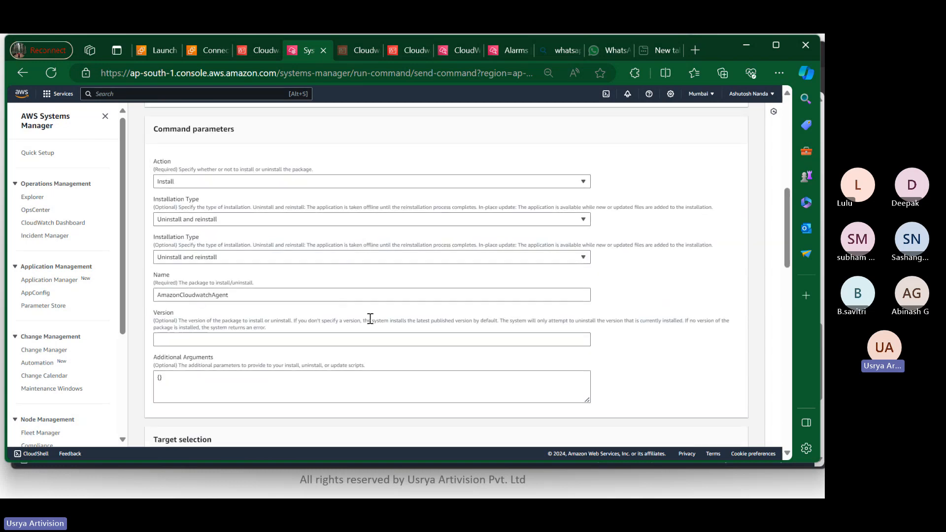
scroll(370, 319, "up", 5)
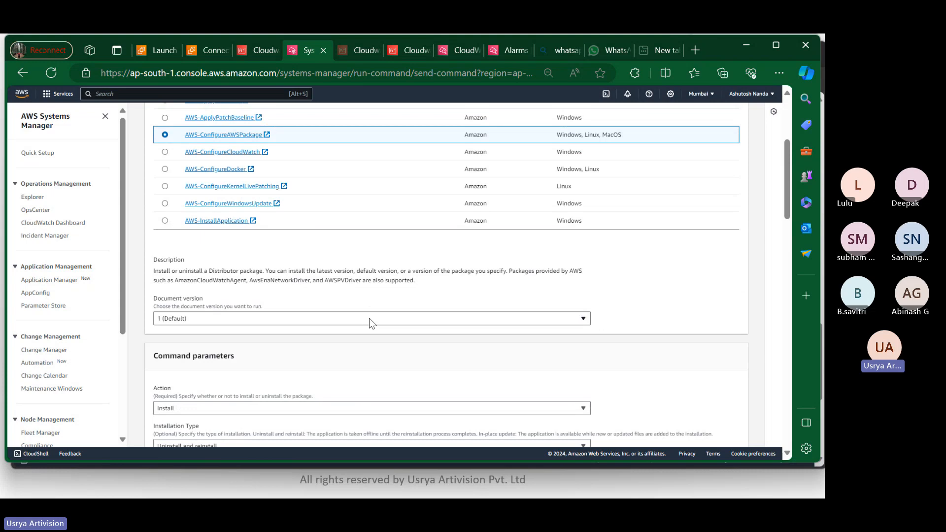
scroll(368, 318, "up", 3)
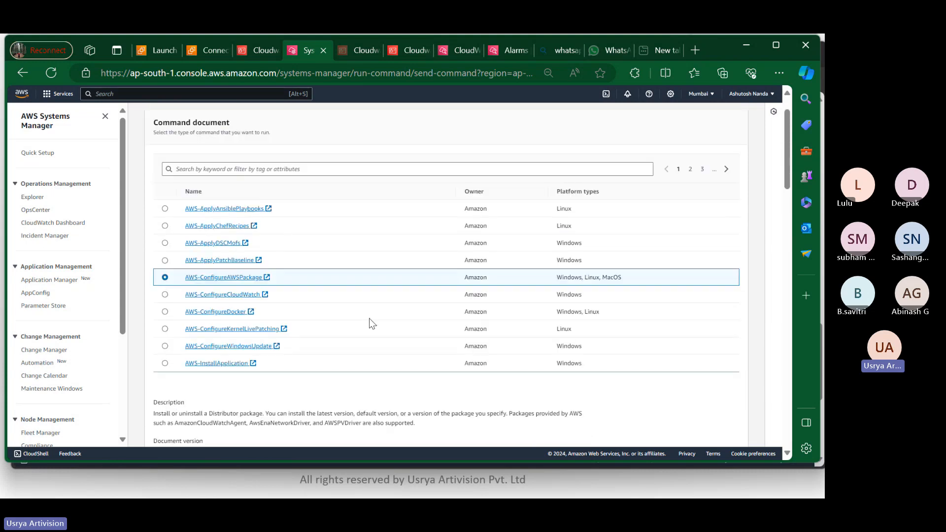
scroll(369, 318, "down", 2)
scroll(370, 318, "down", 15)
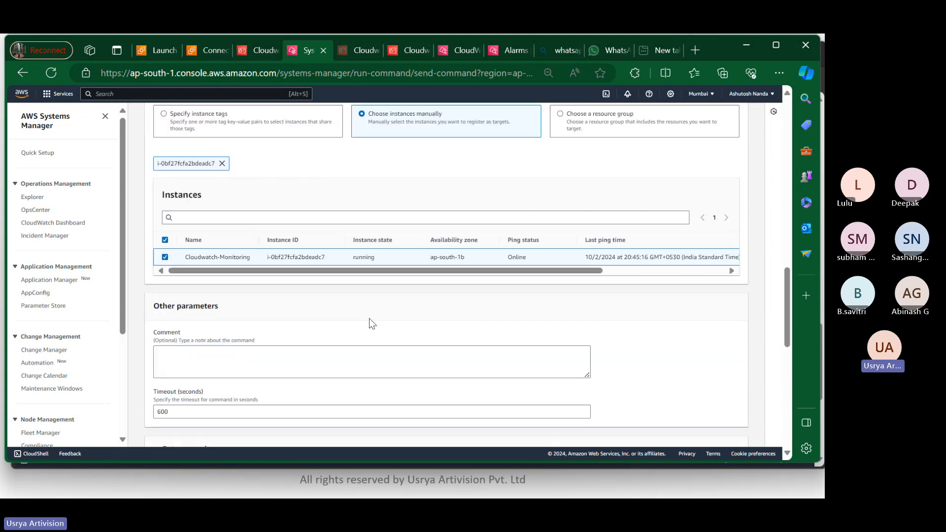
scroll(372, 324, "down", 3)
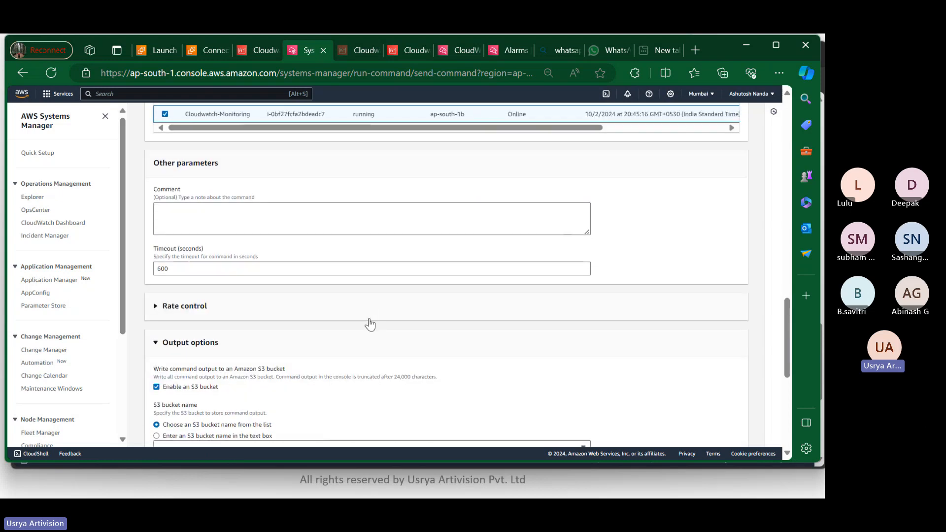
Untick 'Enable an S3 bucket' and leave the Alarm name dropdown with no alarm selected
scroll(370, 325, "down", 2)
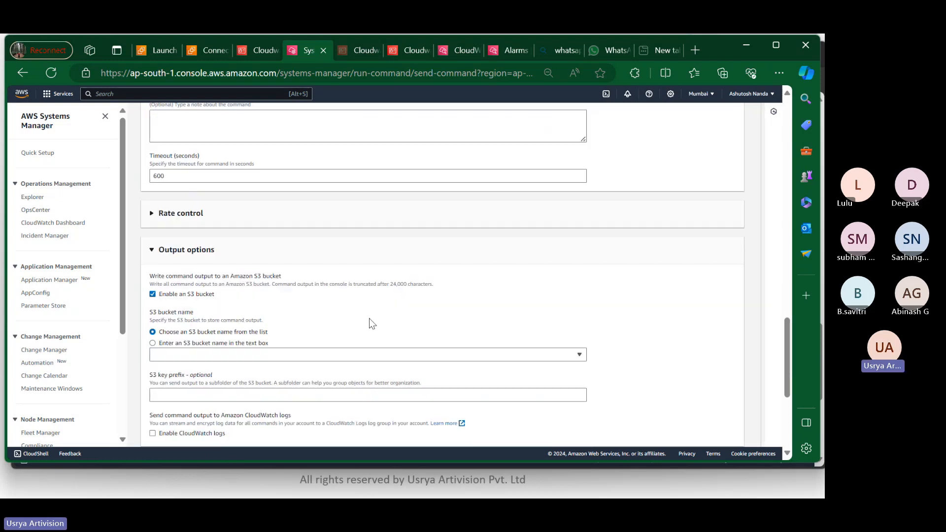
left_click(156, 294)
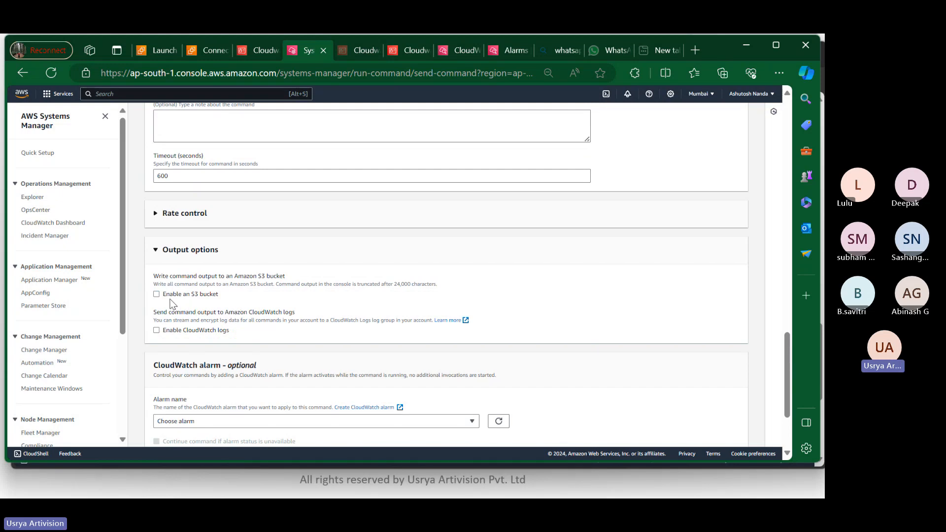
scroll(363, 288, "down", 3)
left_click(364, 302)
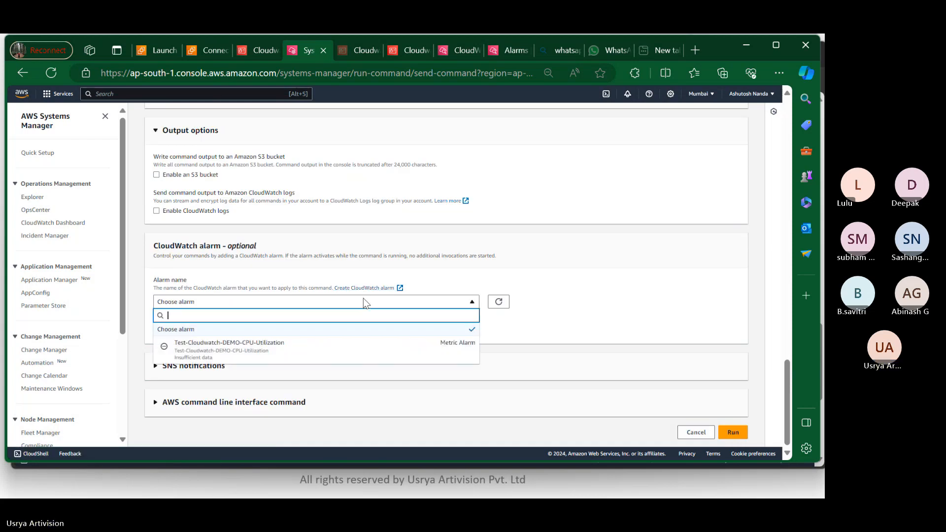
left_click(363, 305)
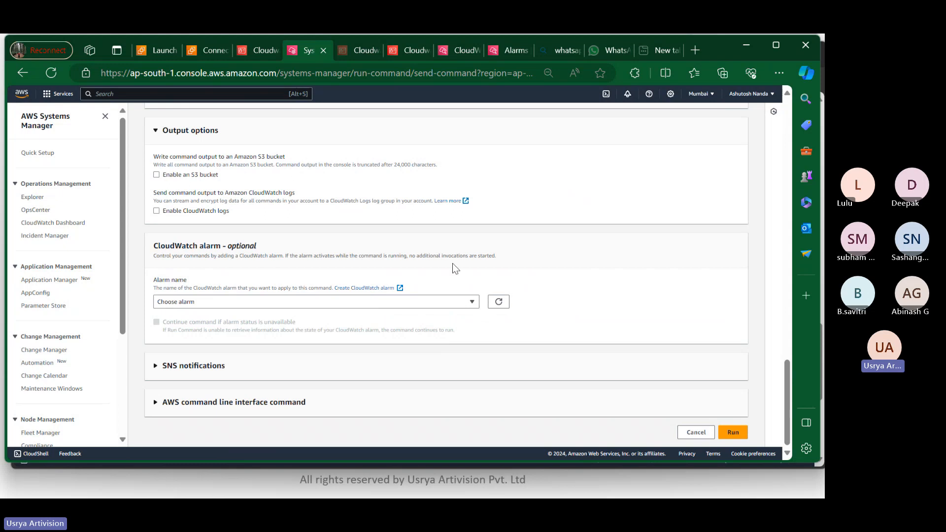
scroll(452, 263, "up", 10)
scroll(453, 263, "down", 10)
Change the package name's 'Cloudwatch' to 'CloudWatch', giving AmazonCloudWatchAgent, and scroll to Run
scroll(549, 309, "up", 10)
scroll(548, 305, "up", 10)
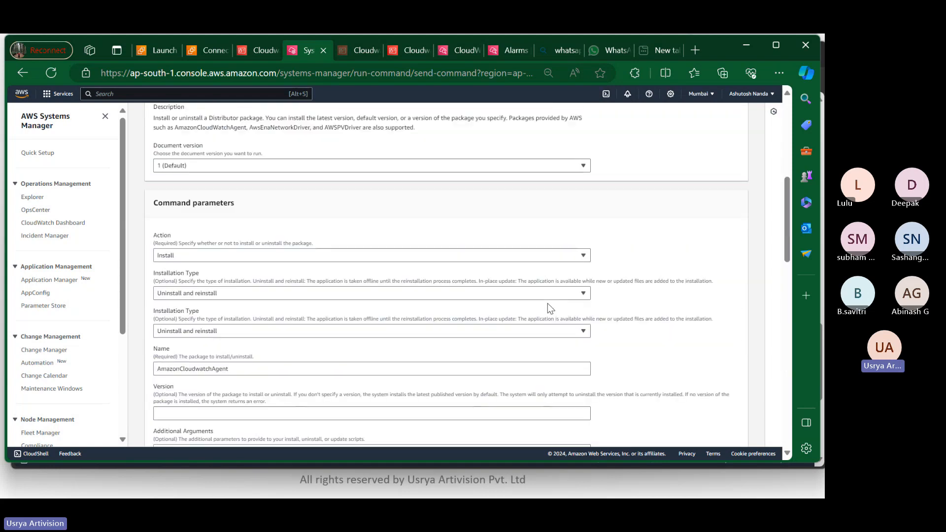
scroll(548, 305, "down", 3)
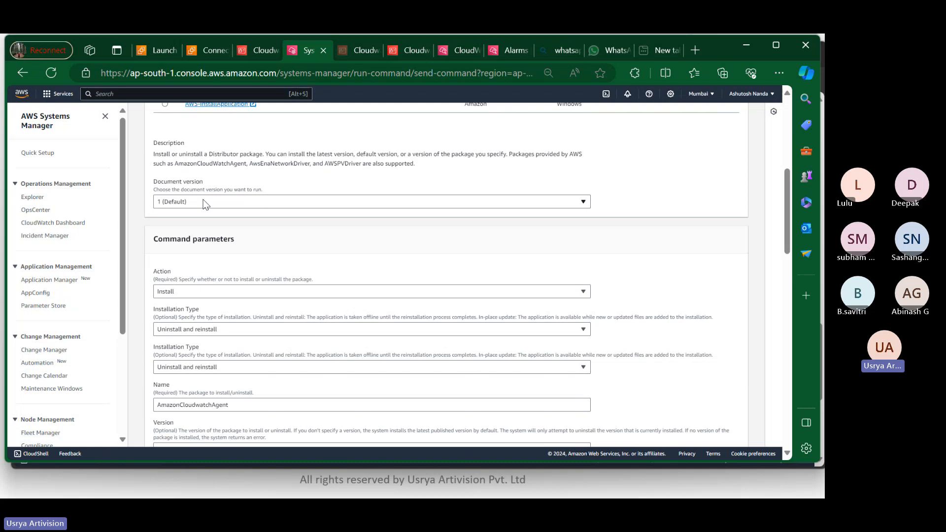
scroll(203, 288, "down", 1)
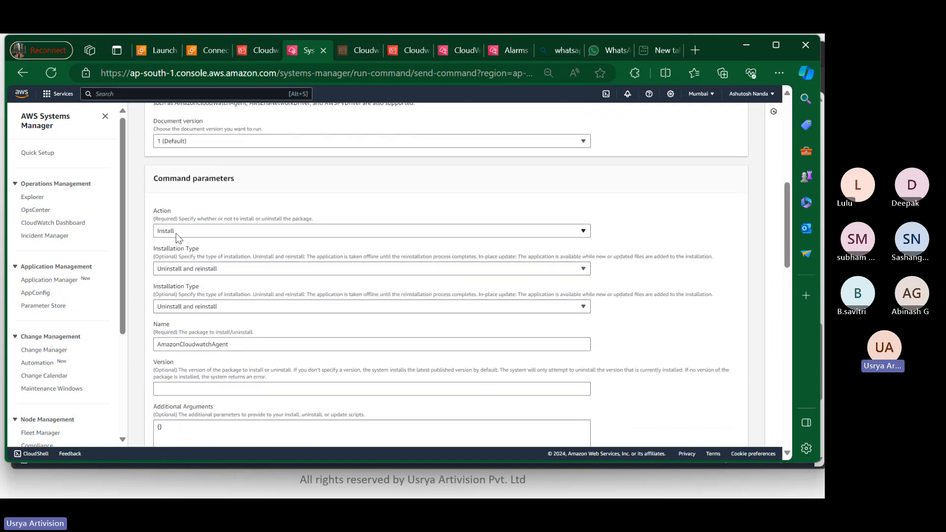
scroll(208, 320, "down", 1)
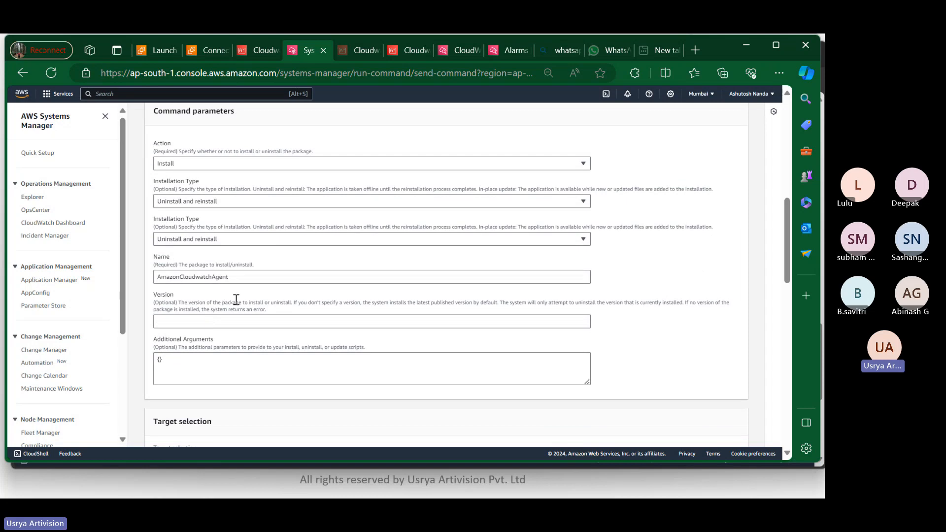
scroll(237, 301, "down", 1)
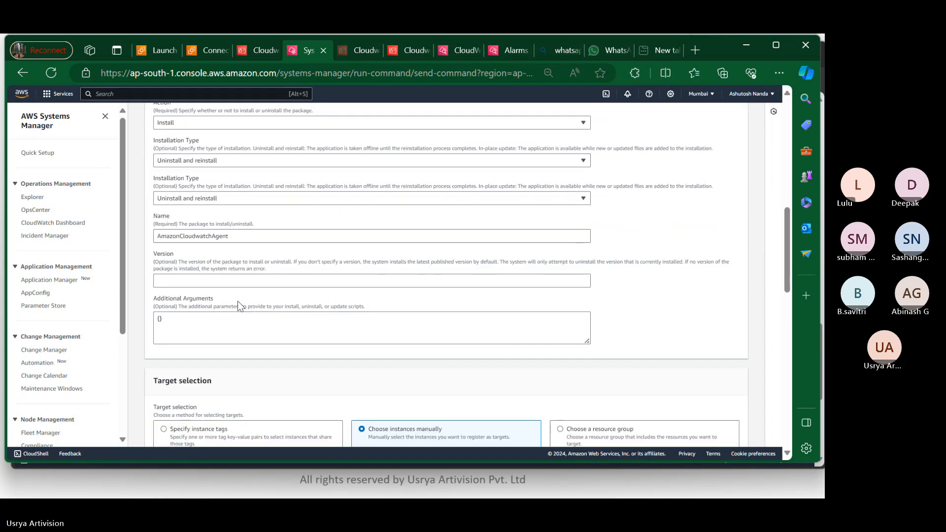
left_click(202, 236)
key("Caps_Lock")
key("BackSpace")
type("W")
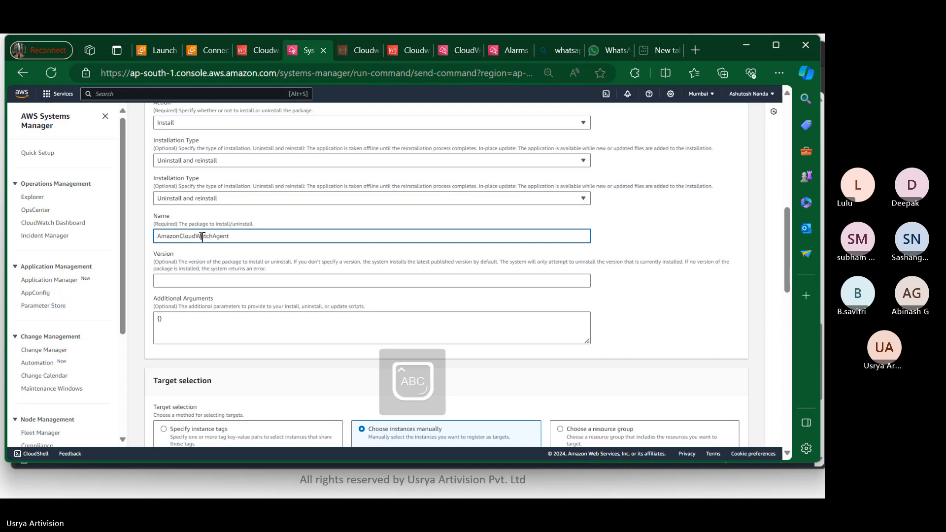
scroll(268, 264, "down", 1)
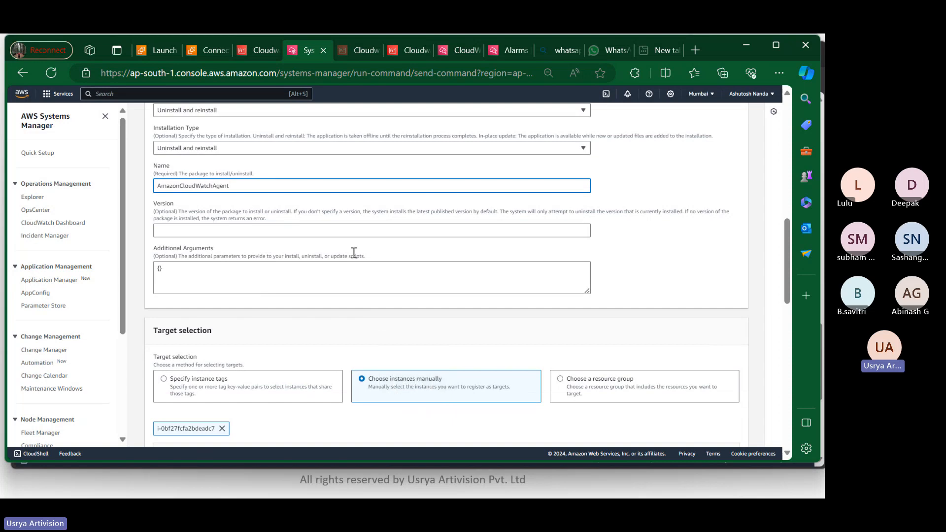
scroll(352, 253, "down", 1)
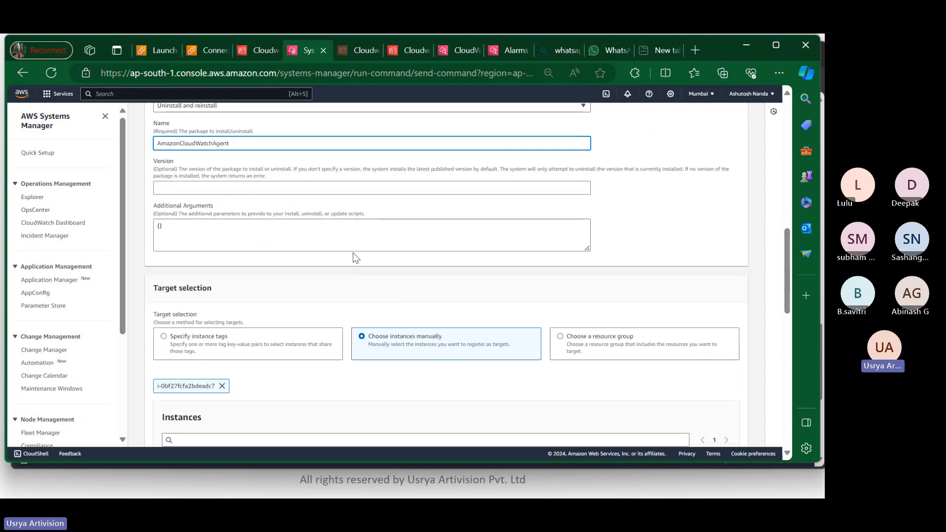
scroll(355, 256, "down", 5)
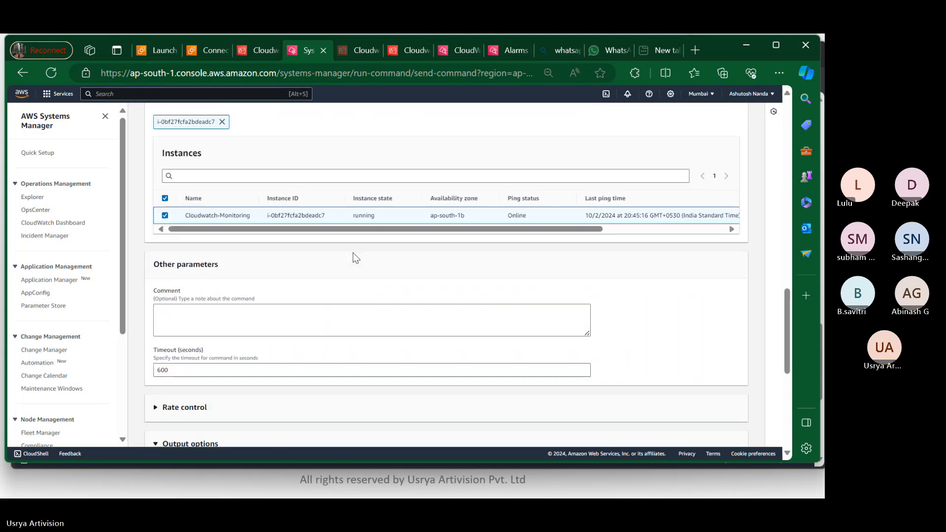
scroll(353, 252, "down", 6)
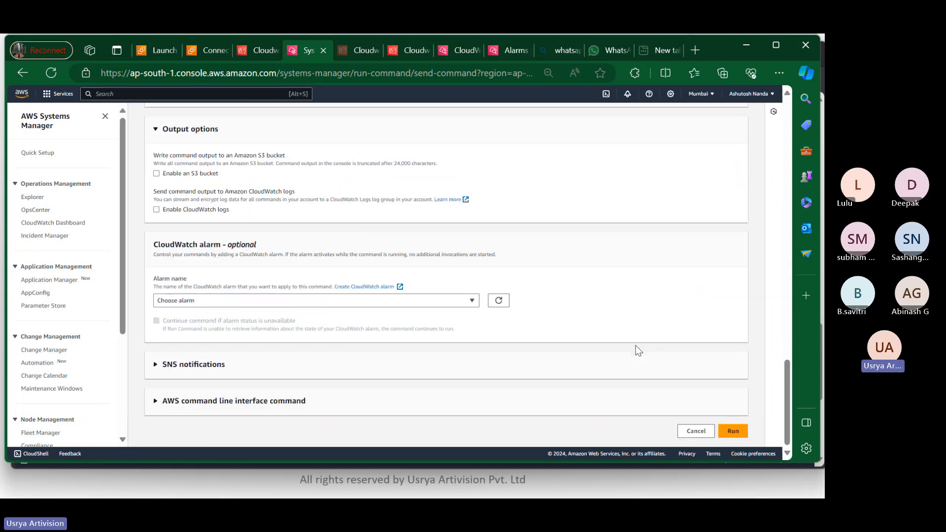
Run the CloudWatch agent install command and refresh until its status shows In Progress
left_click(732, 430)
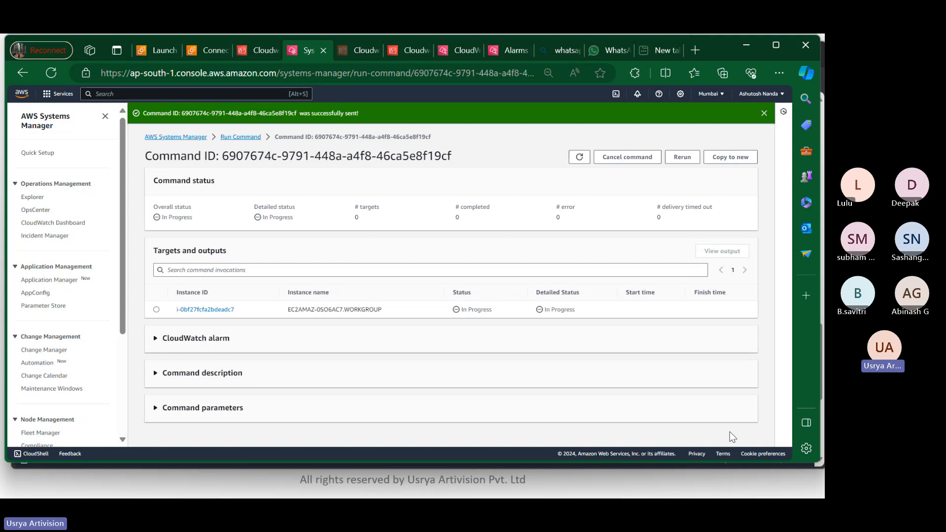
left_click(578, 161)
left_click(579, 161)
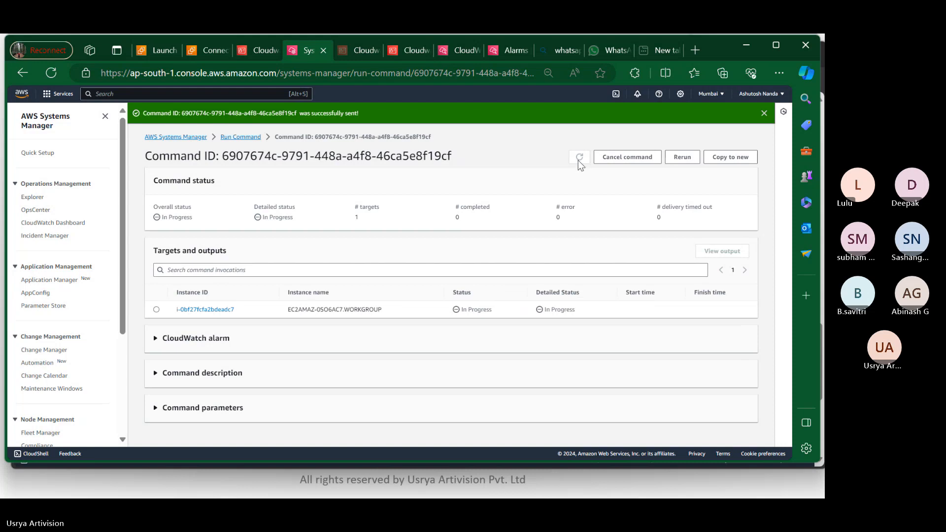
left_click(579, 159)
left_click(579, 158)
Highlight the In Progress status, then bring up the open remote desktop windows
left_click_drag(495, 309, 457, 312)
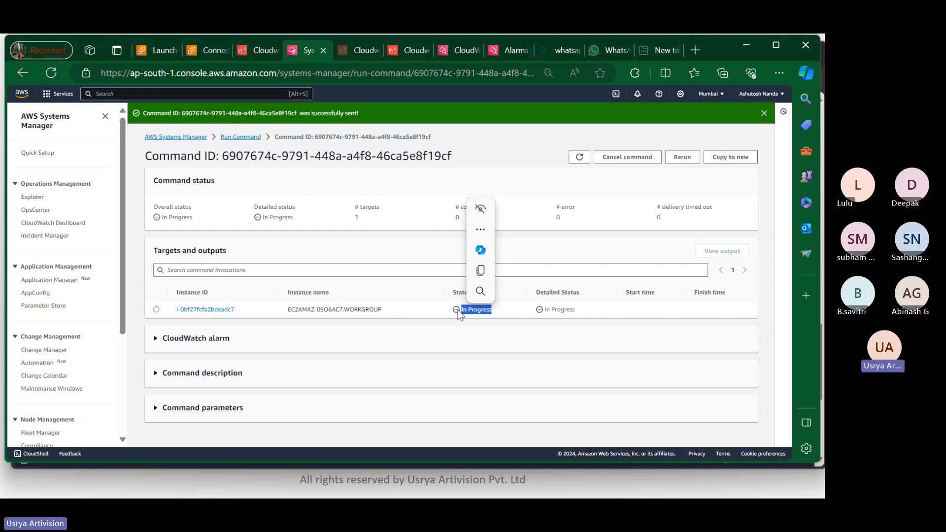
left_click(538, 175)
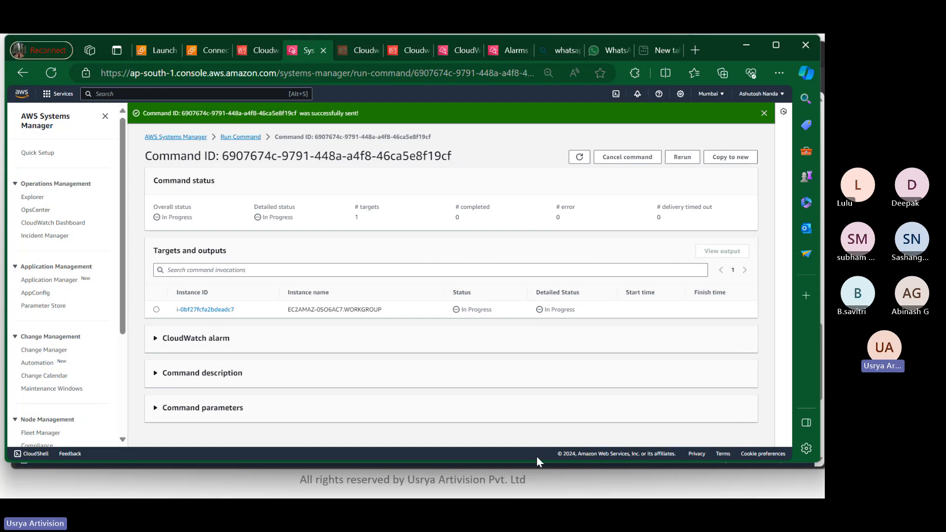
mouse_move(580, 497)
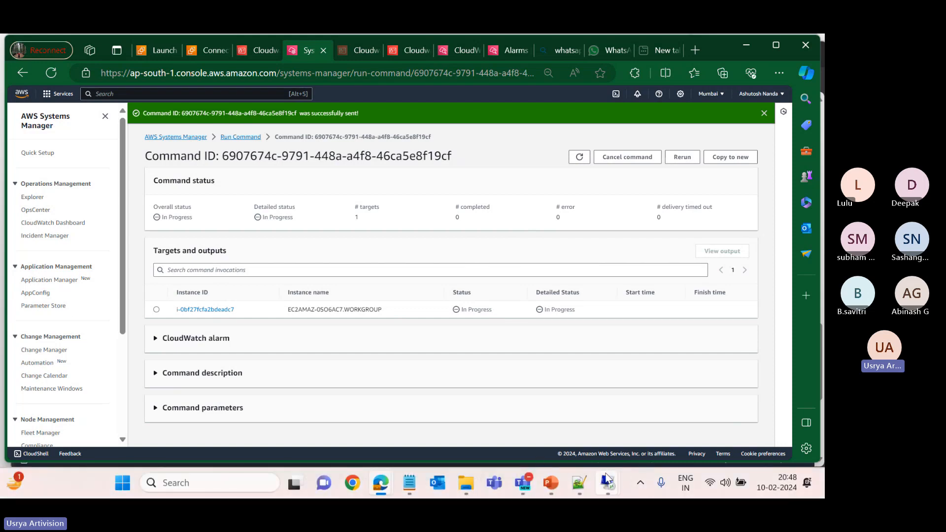
left_click(608, 481)
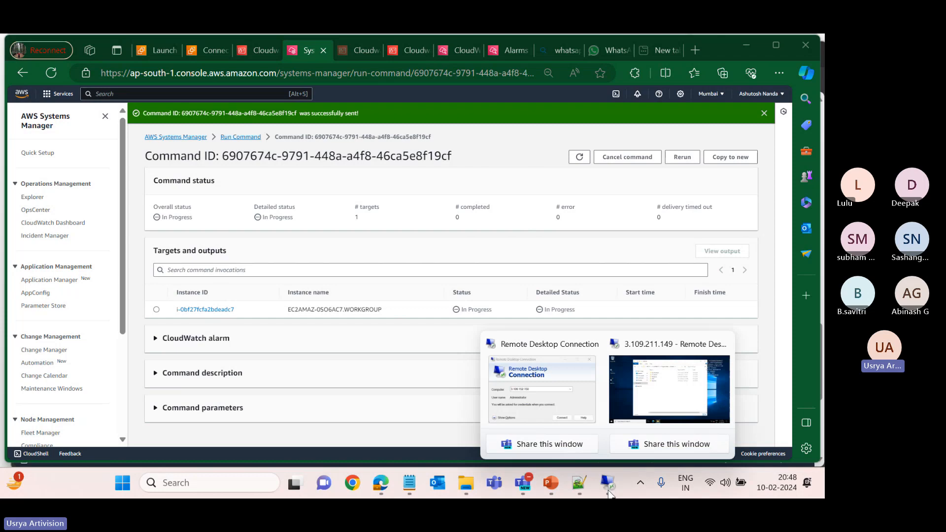
left_click(640, 393)
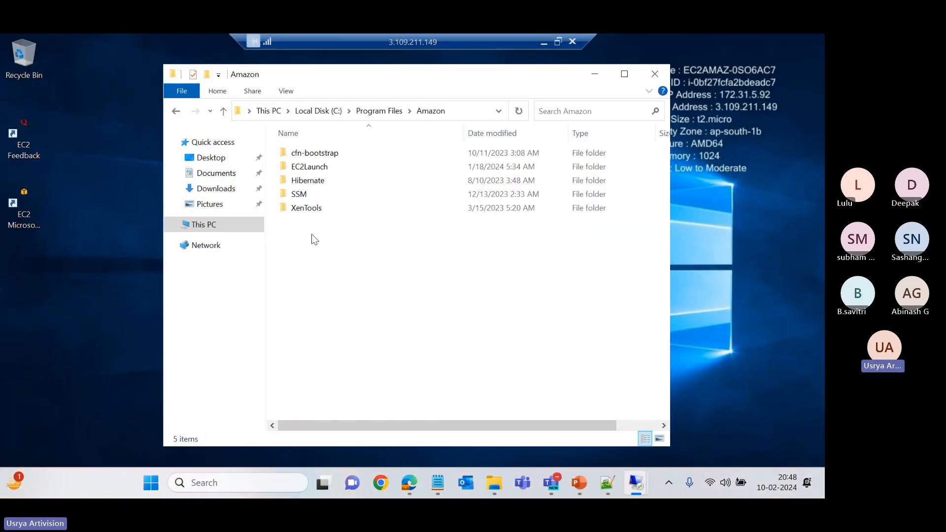
left_click(519, 118)
left_click(519, 116)
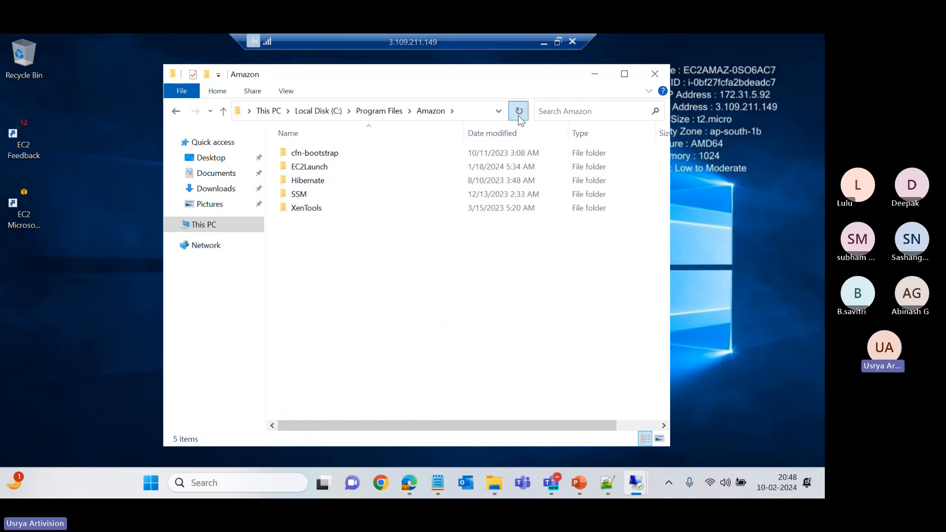
left_click(542, 42)
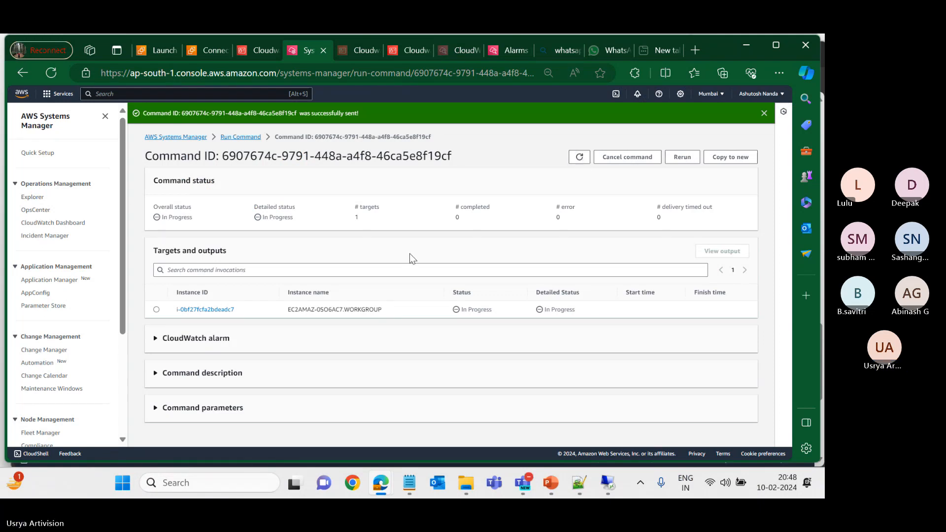
Refresh the command status twice to confirm In Progress, then switch to the EC2 launch page
left_click(586, 157)
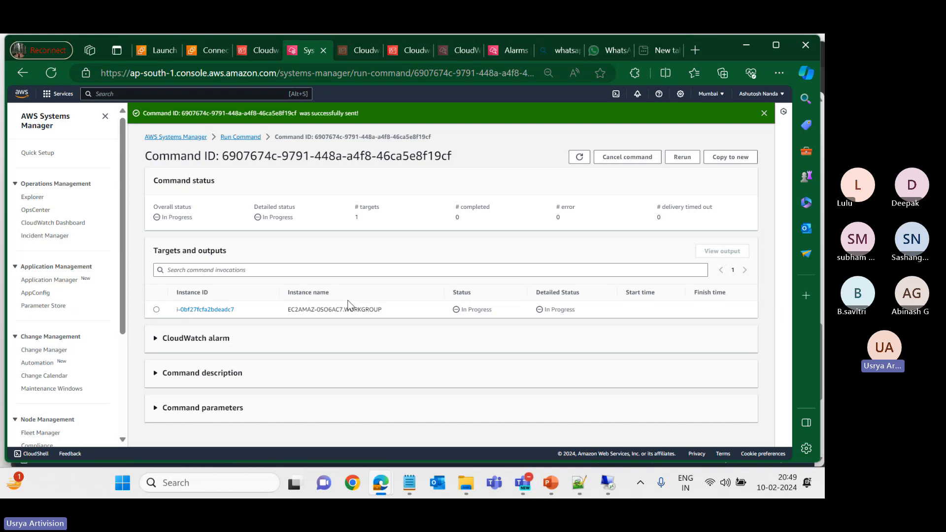
left_click(580, 158)
left_click(153, 52)
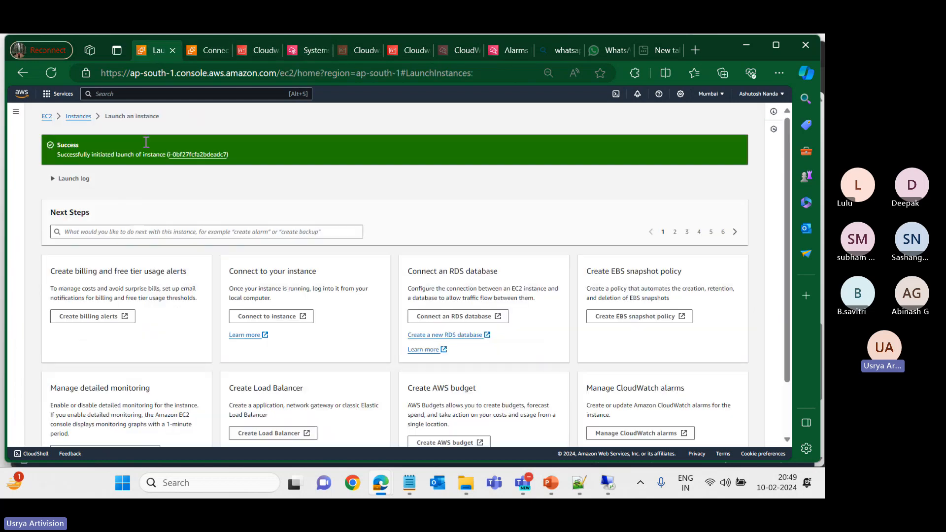
Open the Launch an instance form from the EC2 Instances list
left_click(82, 118)
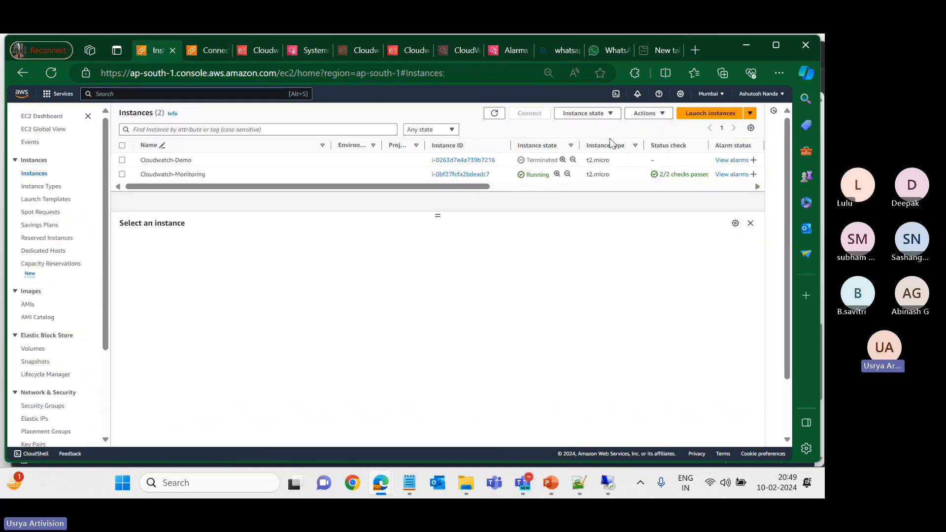
left_click(697, 114)
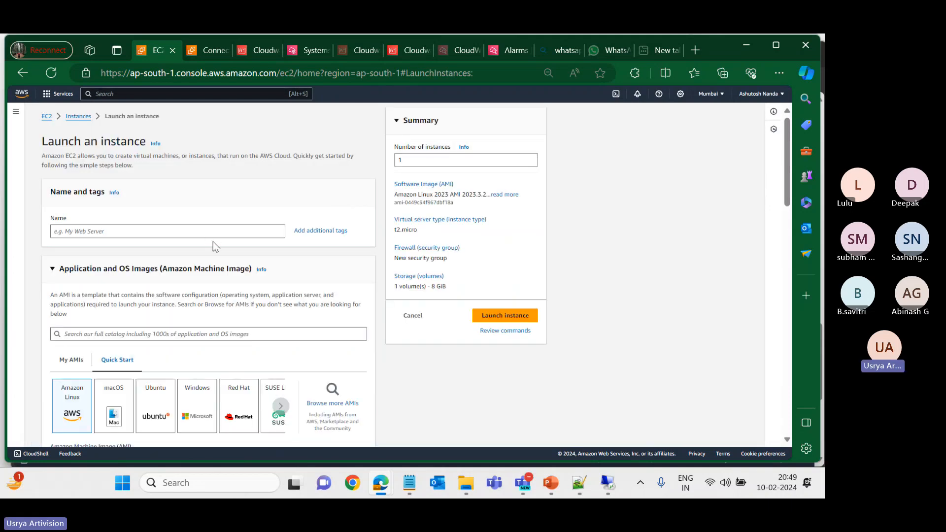
left_click(209, 232)
Start typing the instance name Linux-Instance-Cloudwatch, correcting the early typos
type("Kinux-")
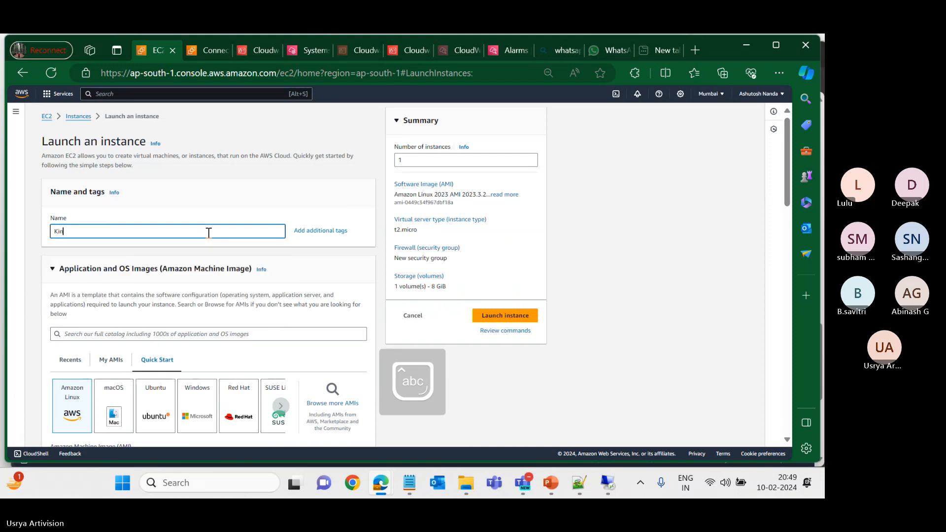
key("BackSpace")
key("BackSpace")
key("BackSpace")
key("BackSpace")
key("BackSpace")
key("BackSpace")
type("K")
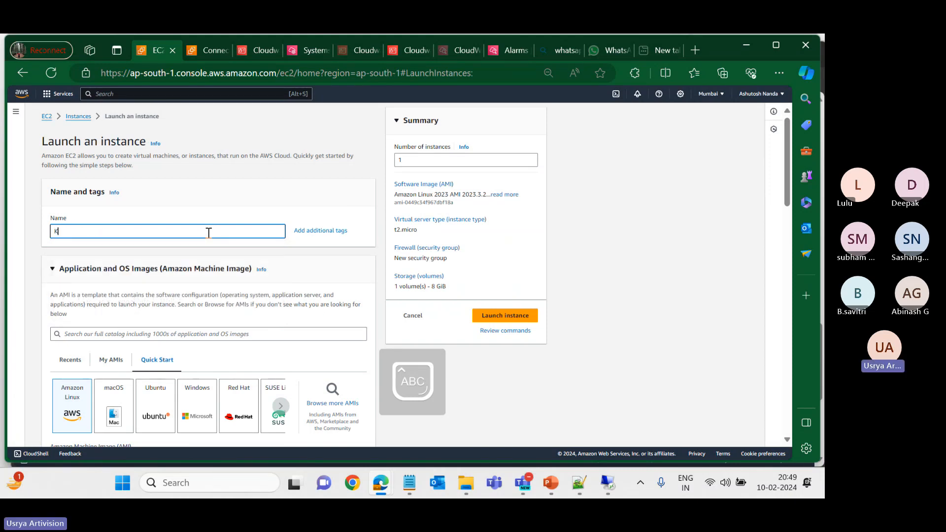
type("inux-M")
key("BackSpace")
key("BackSpace")
key("BackSpace")
key("BackSpace")
key("BackSpace")
key("BackSpace")
type("K")
key("BackSpace")
type("L")
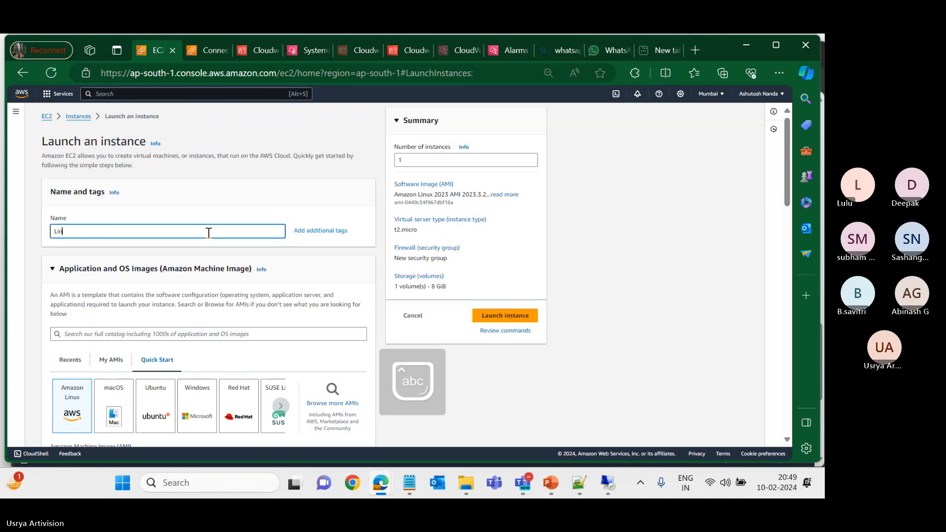
type("noxux-")
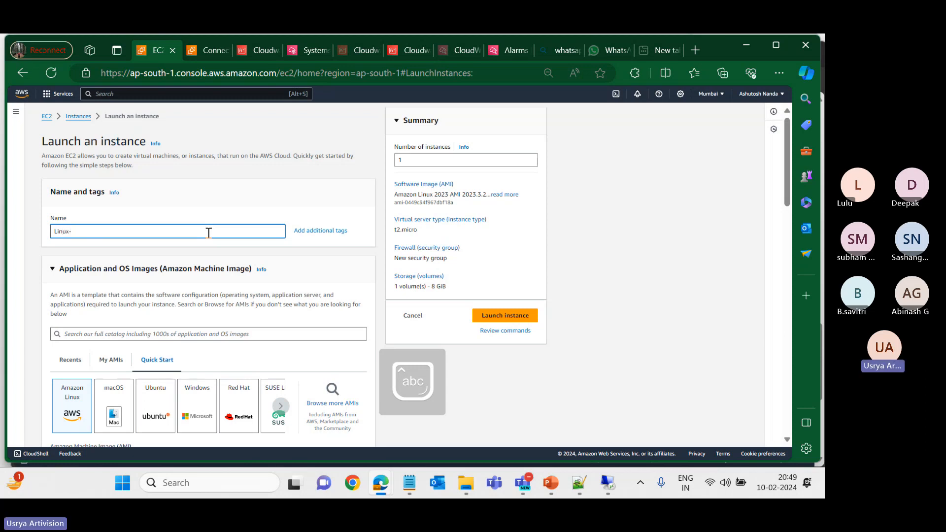
key("Caps_Lock")
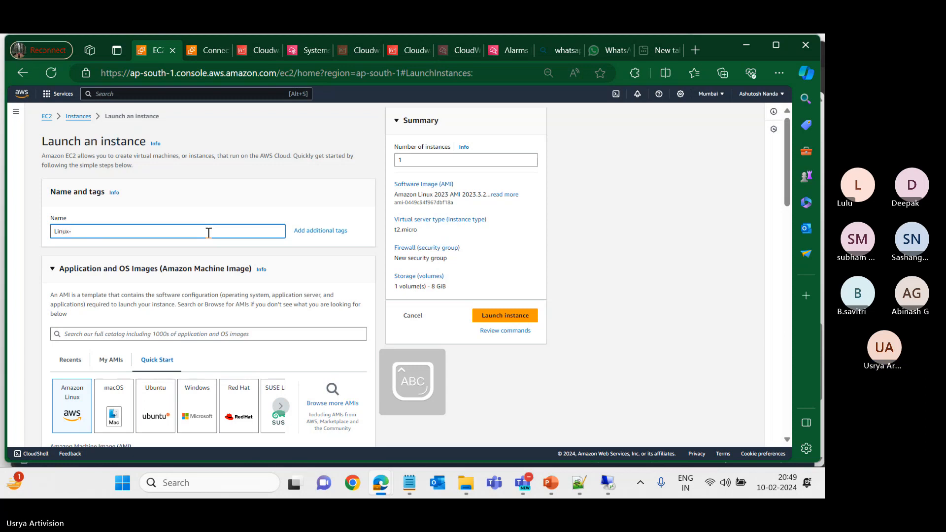
type("I")
key("Caps_Lock")
type("nstance-")
key("Caps_Lock")
type("C")
key("Caps_Lock")
Finish the name Linux-Instance-Cloudwatch and keep the Amazon Linux 2023 machine image
type("loudwatch")
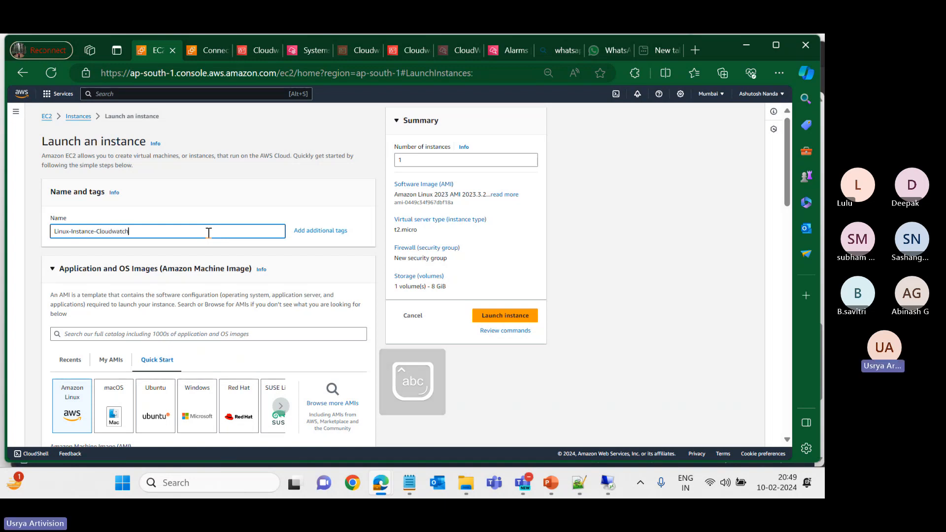
double_click(209, 232)
scroll(207, 232, "down", 4)
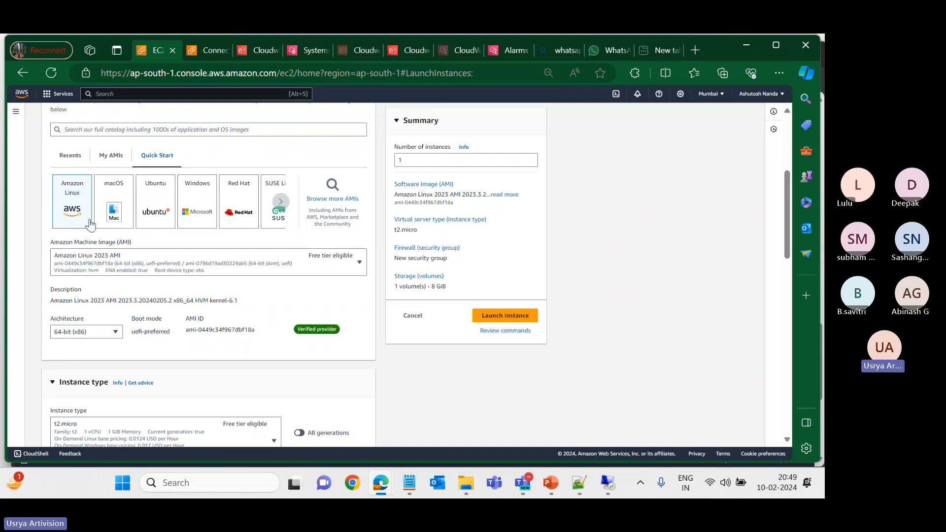
scroll(90, 223, "down", 1)
scroll(91, 224, "down", 2)
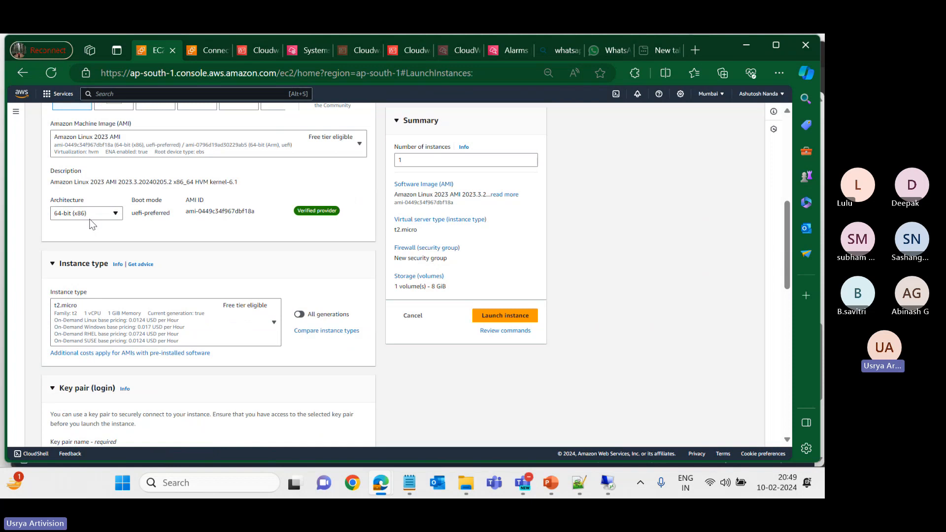
left_click(122, 148)
left_click(122, 149)
Check the key pair list and launch the t2.micro instance
scroll(157, 194, "down", 2)
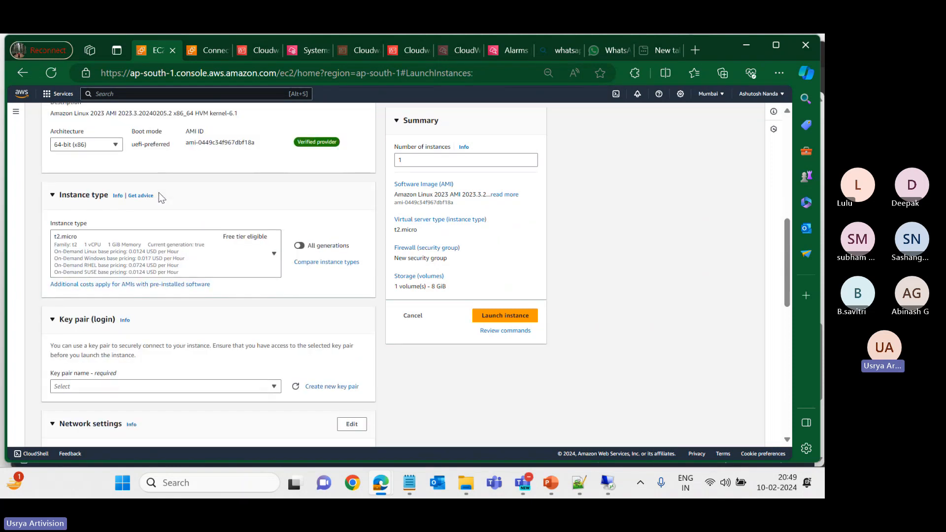
scroll(204, 252, "down", 2)
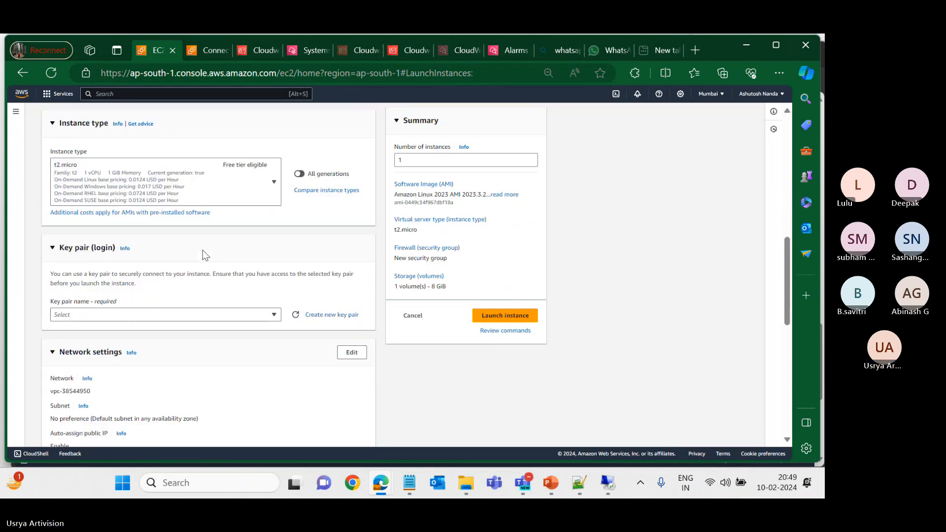
left_click(209, 315)
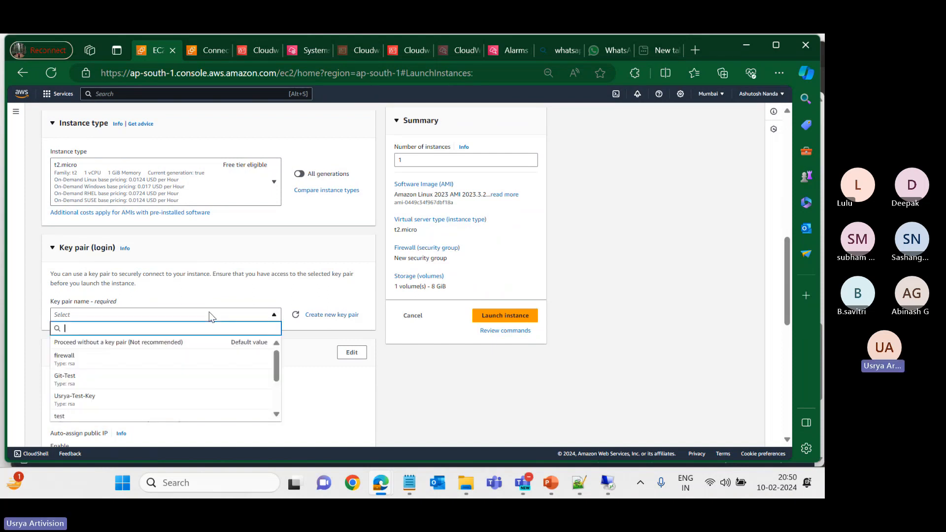
scroll(151, 392, "down", 8)
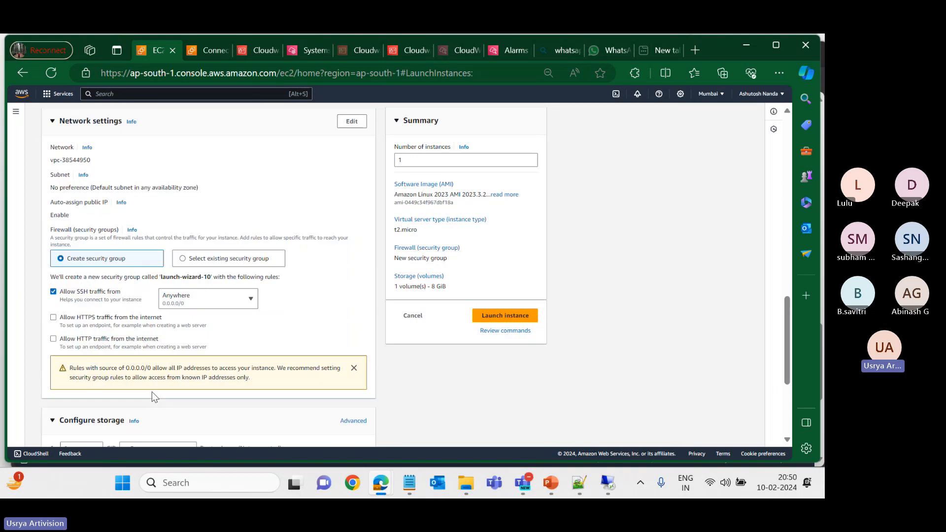
left_click(509, 316)
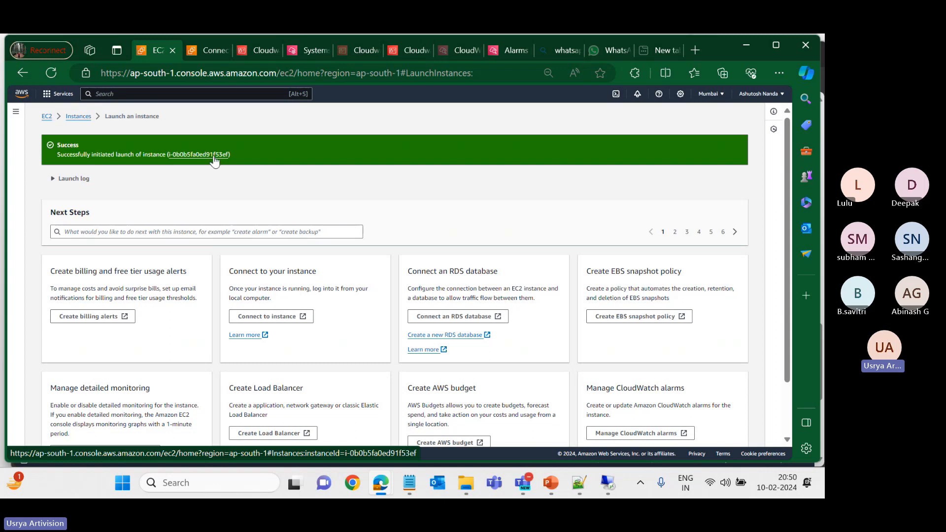
Refresh the Instances list until Linux-Instance-Cloudwatch is Running, then select it to show its details
left_click(214, 155)
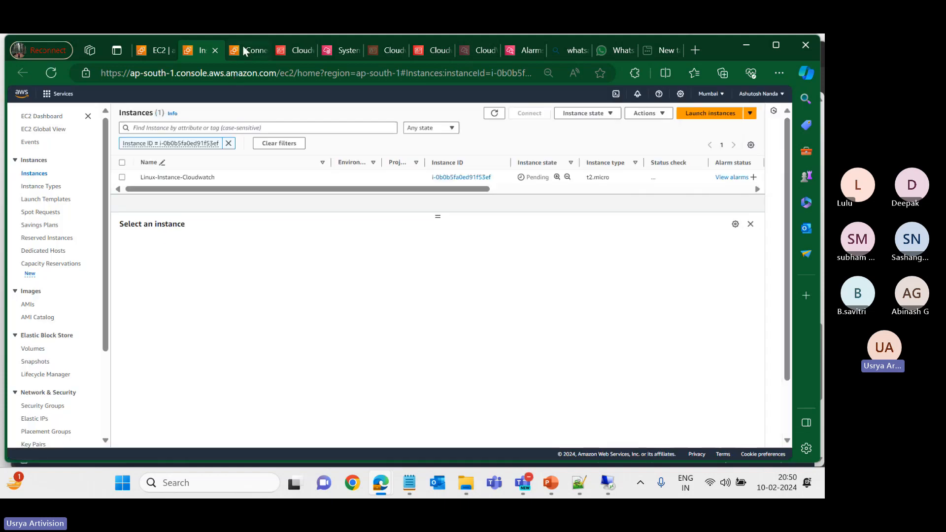
left_click(243, 47)
left_click(196, 48)
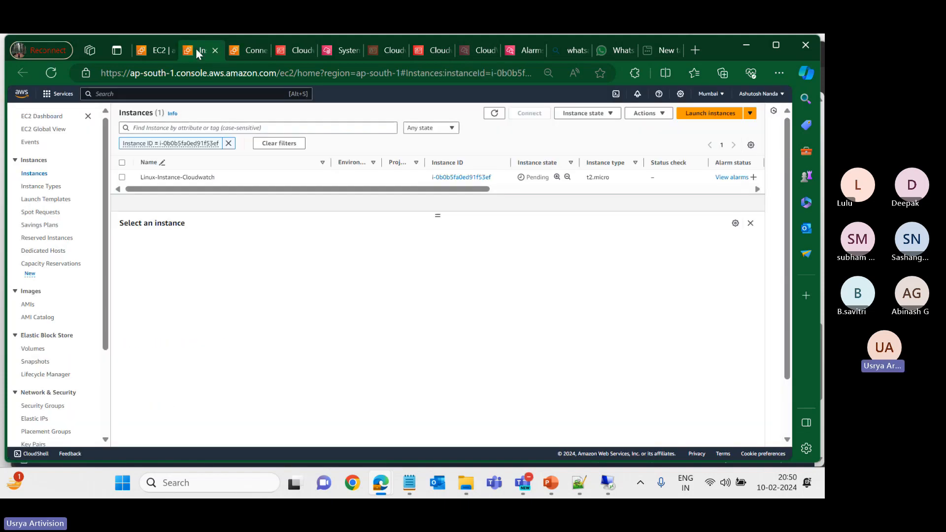
left_click(494, 114)
left_click(494, 113)
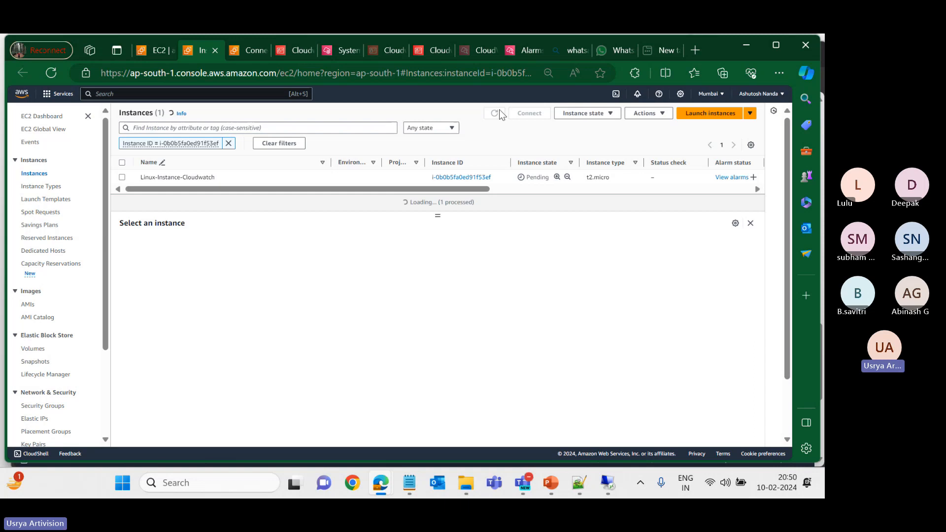
left_click(121, 178)
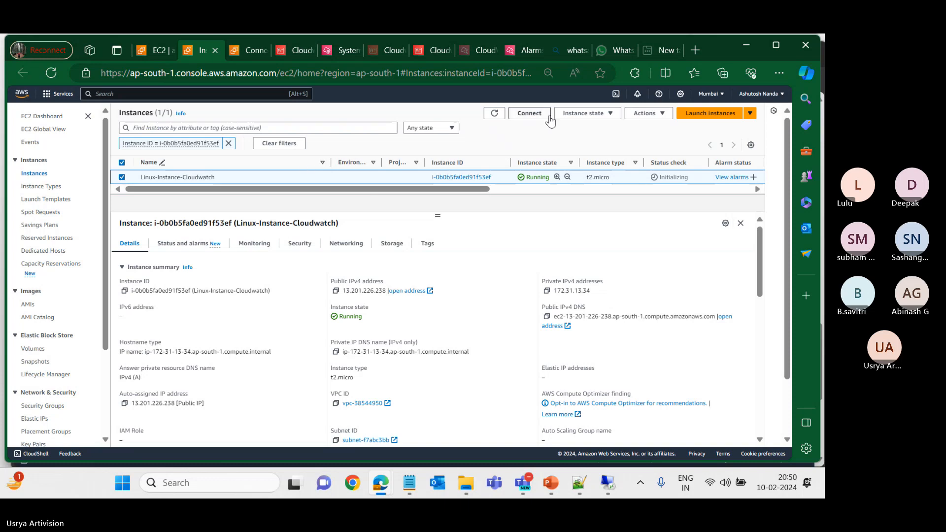
Assign the Cloudwatch-Monitoring role through Actions > Security > Modify IAM role and update
left_click(640, 114)
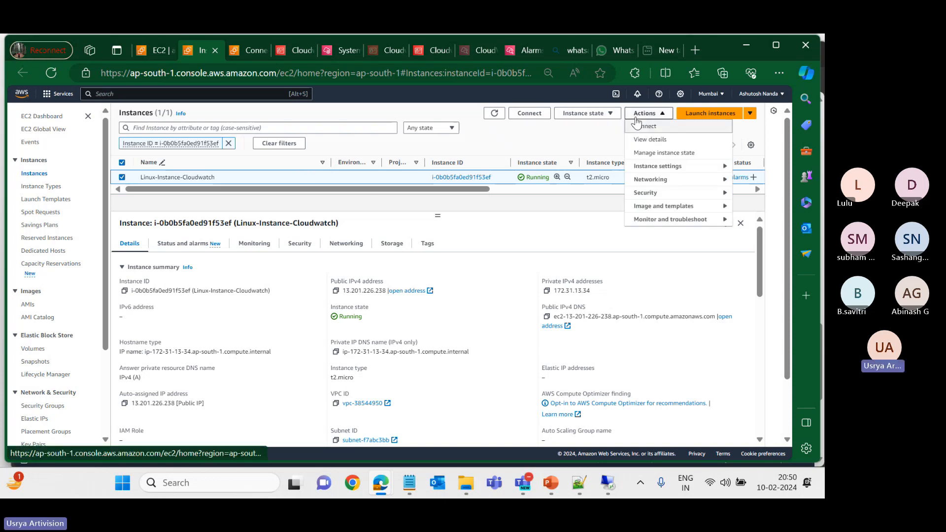
left_click(662, 199)
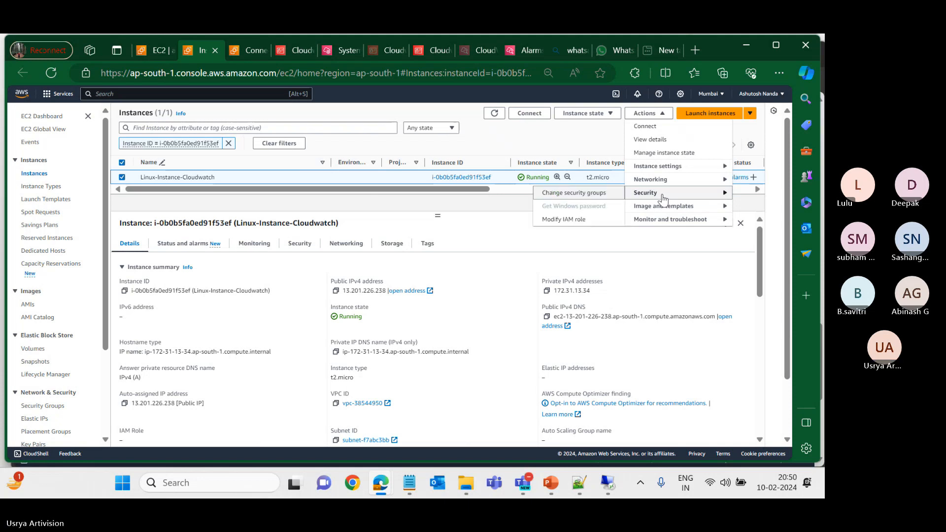
left_click(578, 219)
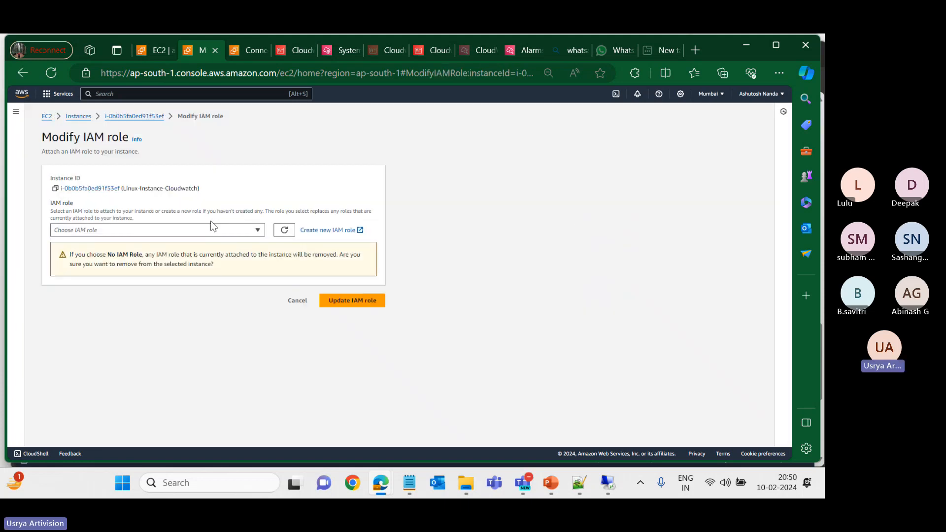
left_click(217, 233)
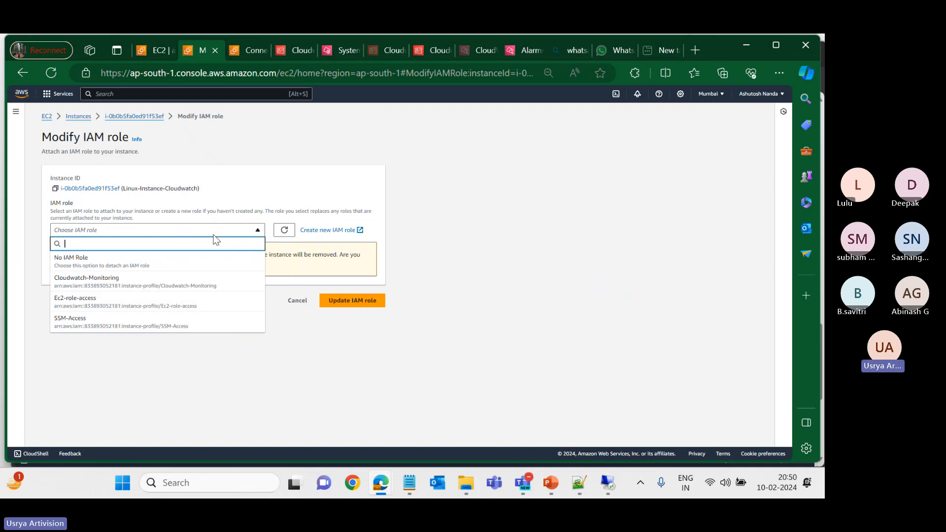
left_click(164, 282)
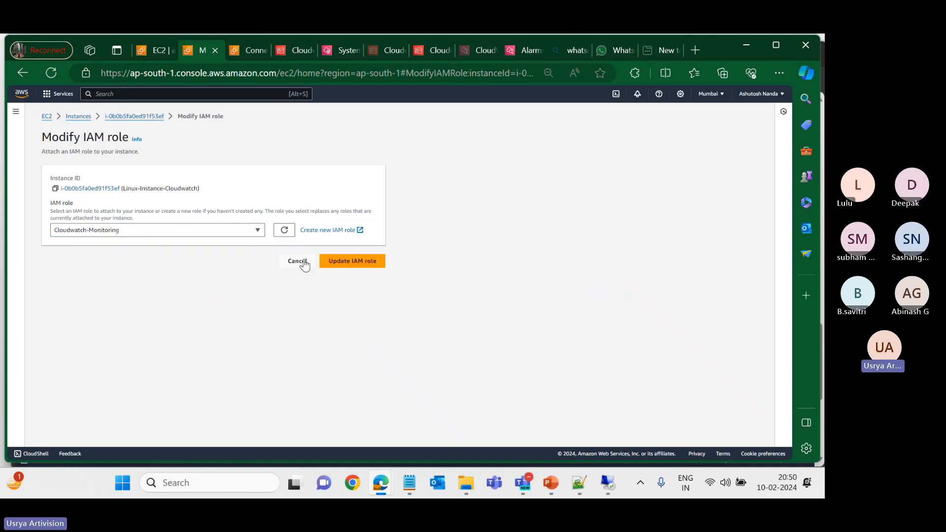
left_click(346, 262)
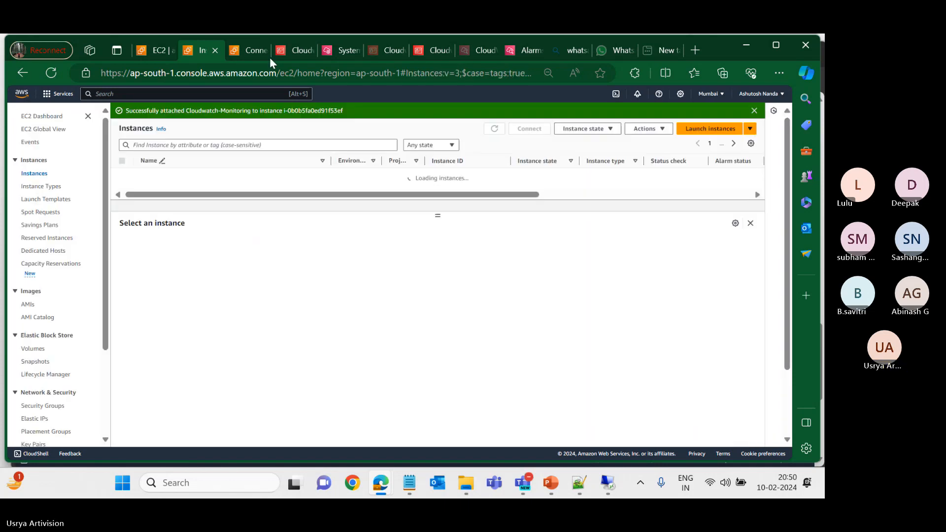
Close the Windows instance's connect page and return to the Run Command status page
left_click(249, 46)
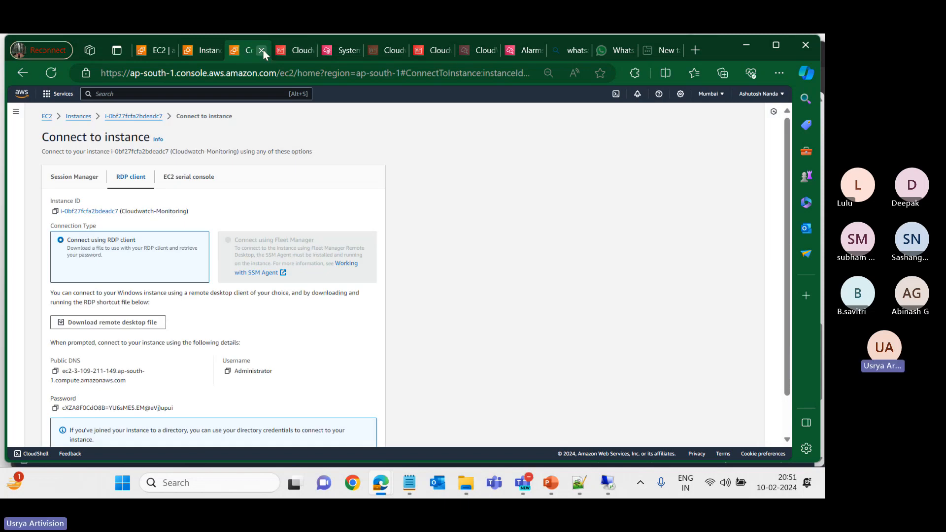
left_click(262, 50)
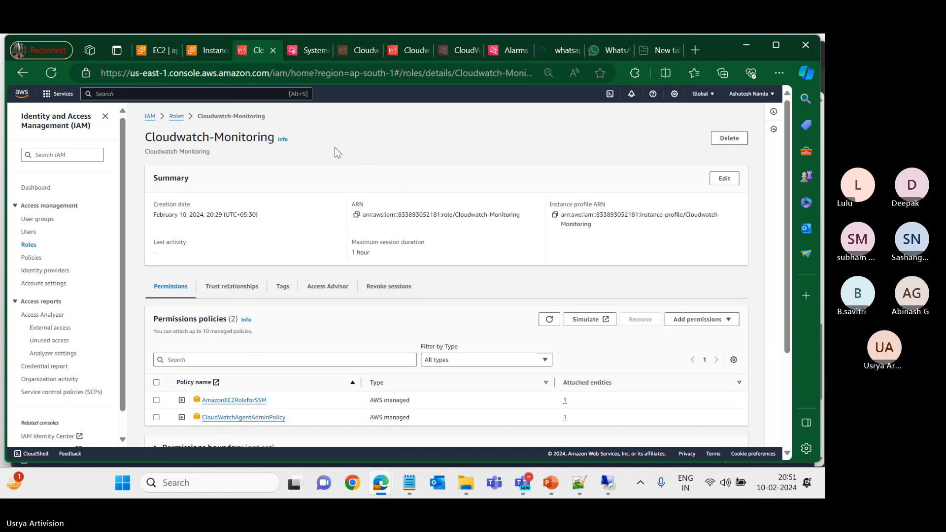
left_click(309, 45)
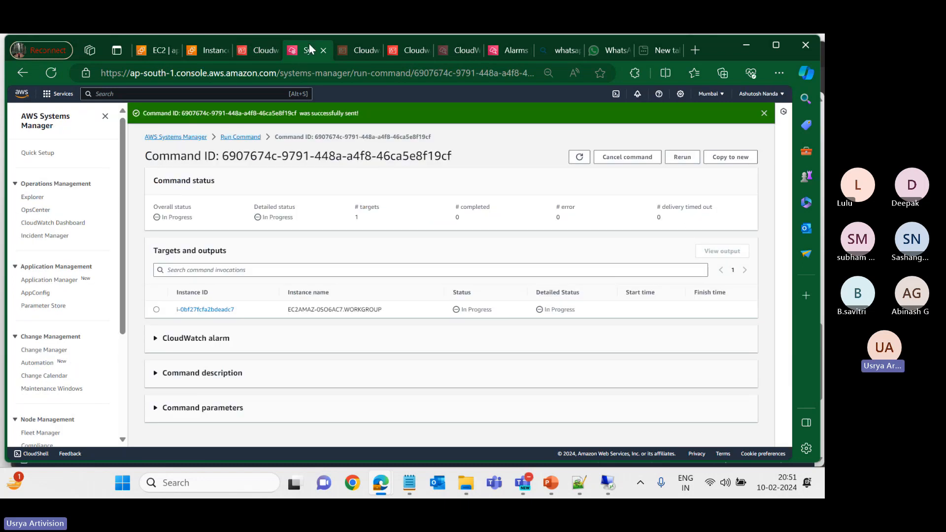
Refresh the Run Command status, still In Progress, and bring up the remote desktop window
left_click(580, 161)
left_click(580, 160)
left_click(51, 77)
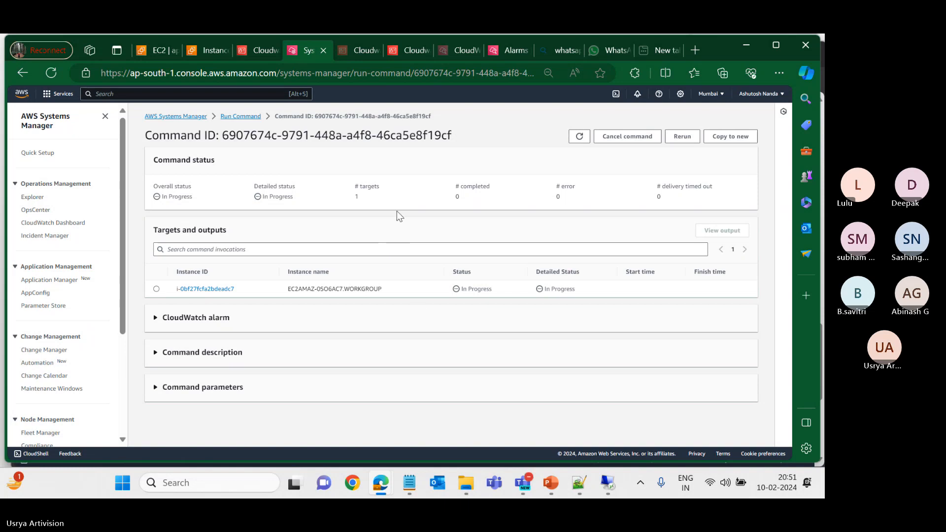
mouse_move(608, 480)
left_click(624, 408)
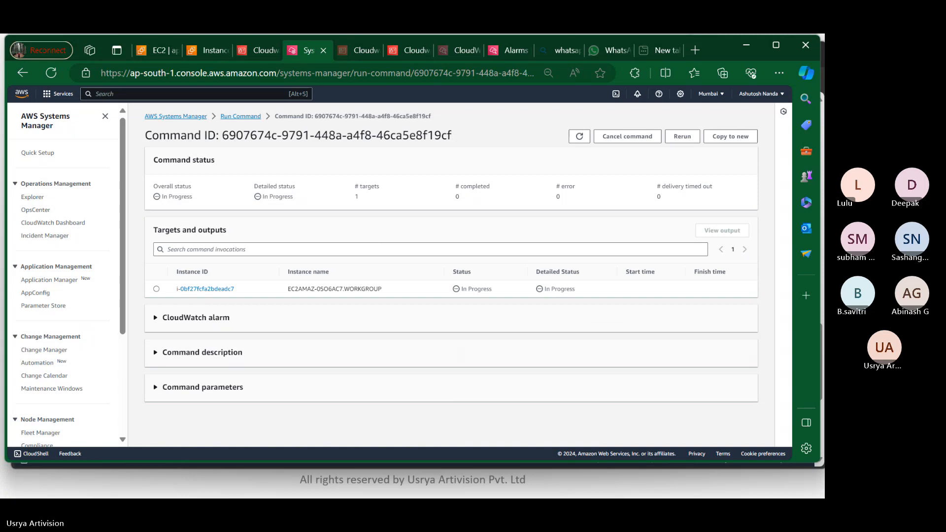
Close the Amazon folder window on the remote Windows desktop
mouse_move(611, 491)
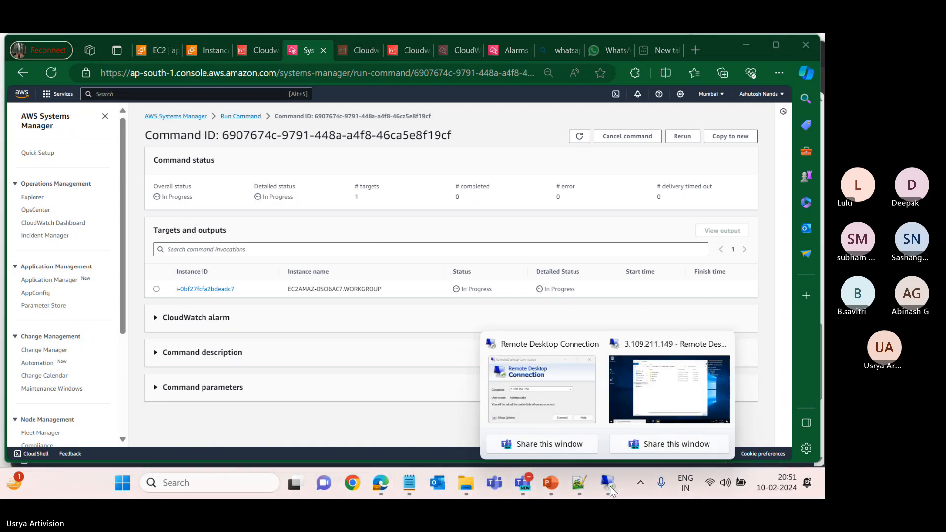
left_click(622, 389)
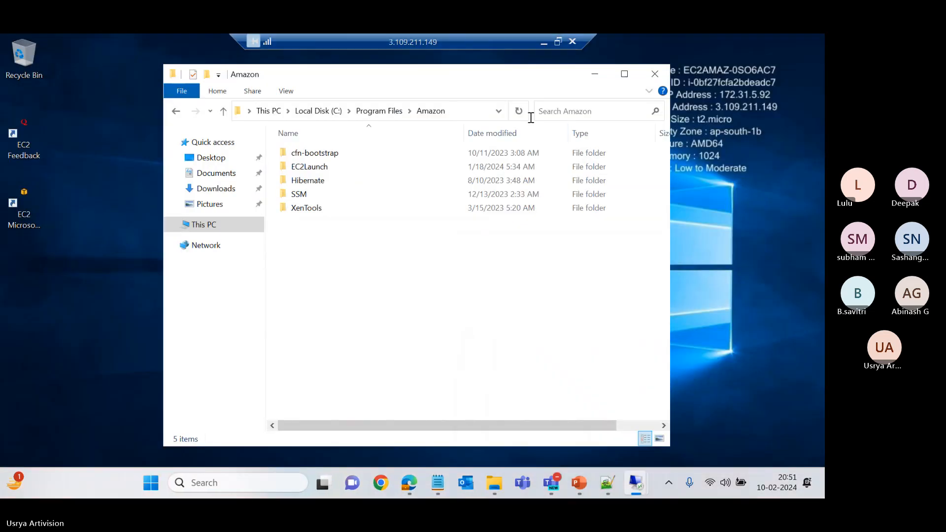
left_click(514, 112)
left_click(655, 74)
Disconnect the remote session to 3.109.211.149 and refresh the Run Command status
left_click(573, 42)
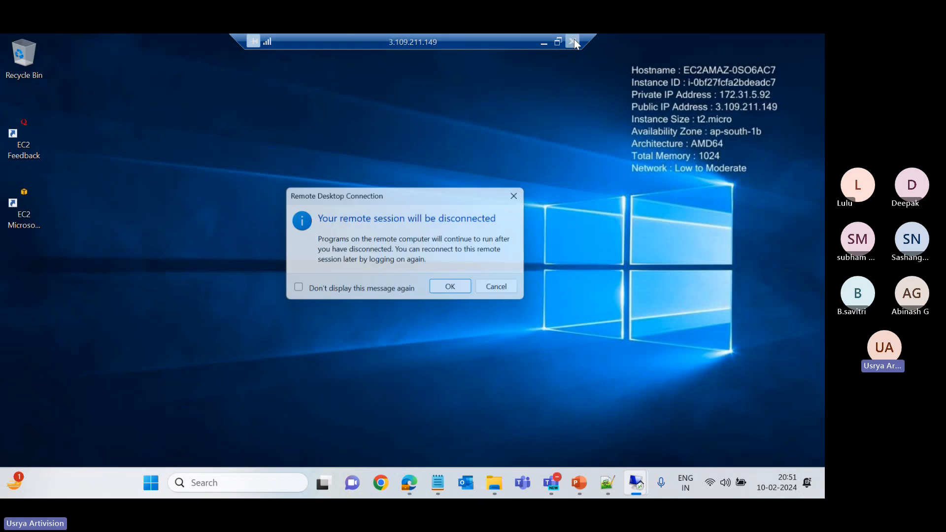
left_click(456, 290)
left_click(581, 138)
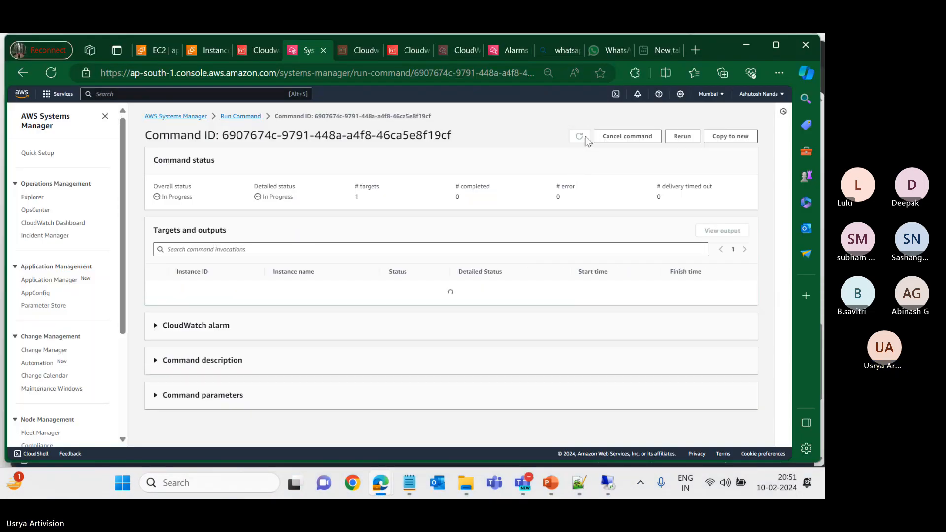
double_click(584, 137)
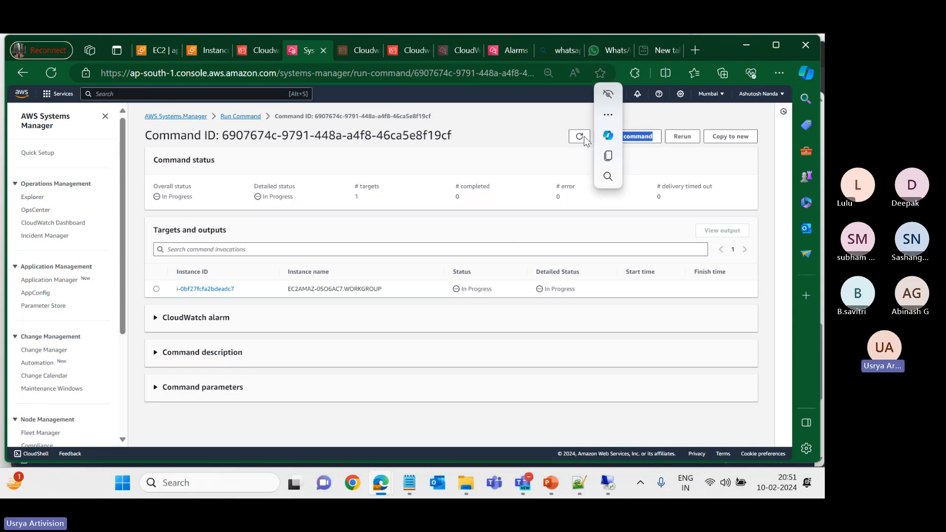
left_click(583, 137)
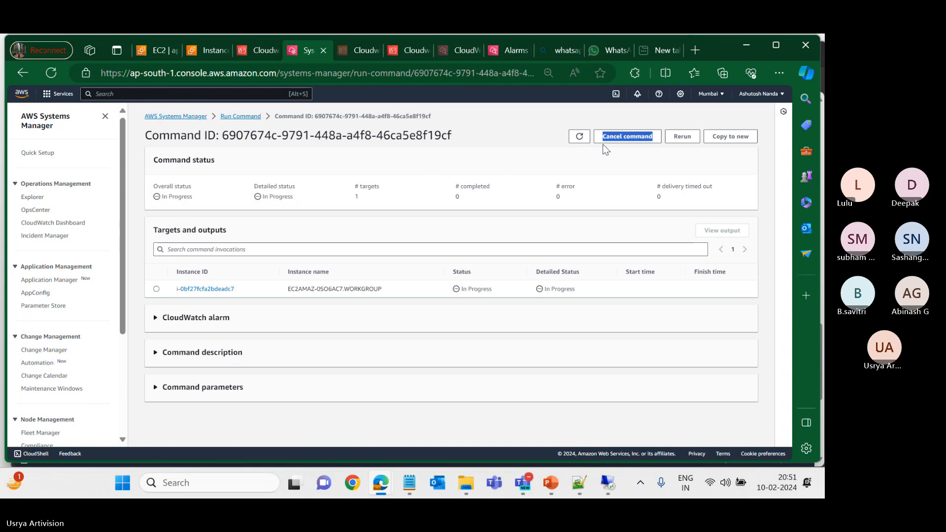
left_click(562, 153)
left_click(581, 139)
left_click(581, 141)
Enlarge the EC2 instance list to reveal the third instance, Linux-Instance-Cloudwatch
left_click(205, 51)
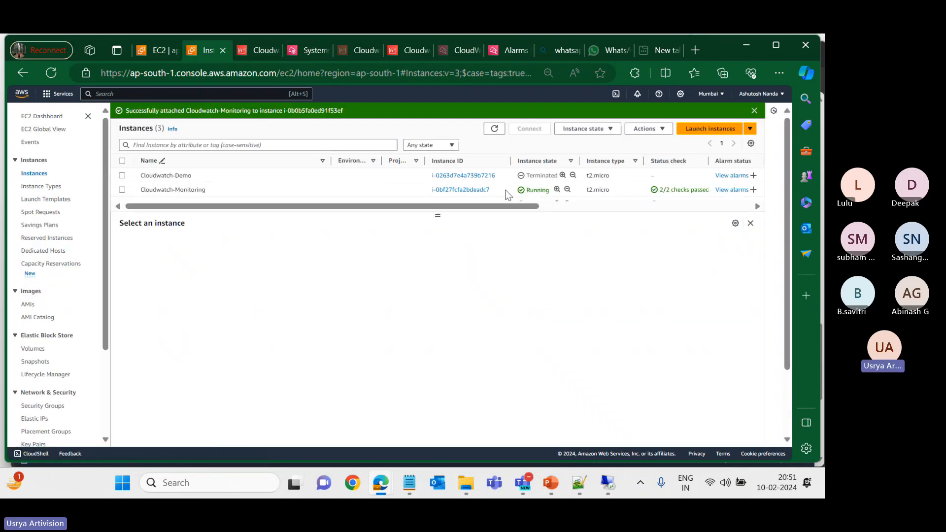
left_click_drag(508, 194, 430, 192)
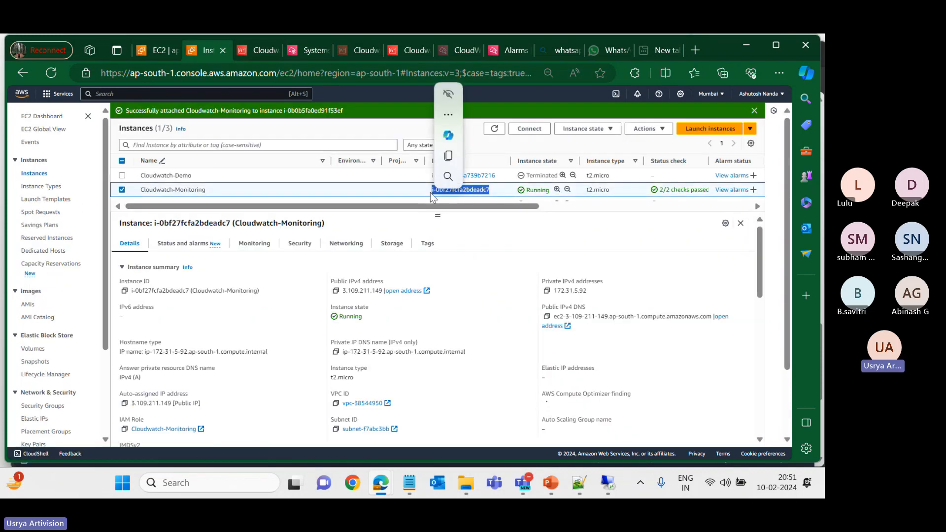
left_click(373, 192)
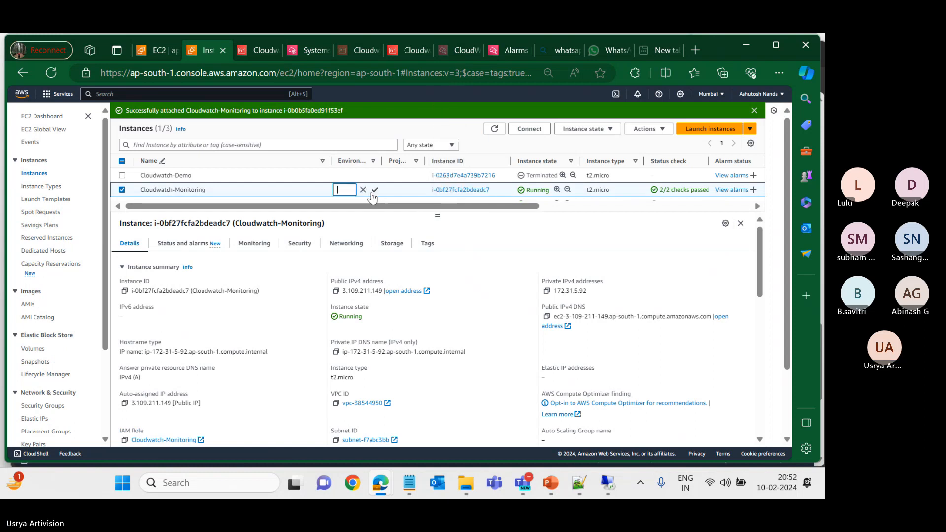
scroll(372, 197, "right", 1)
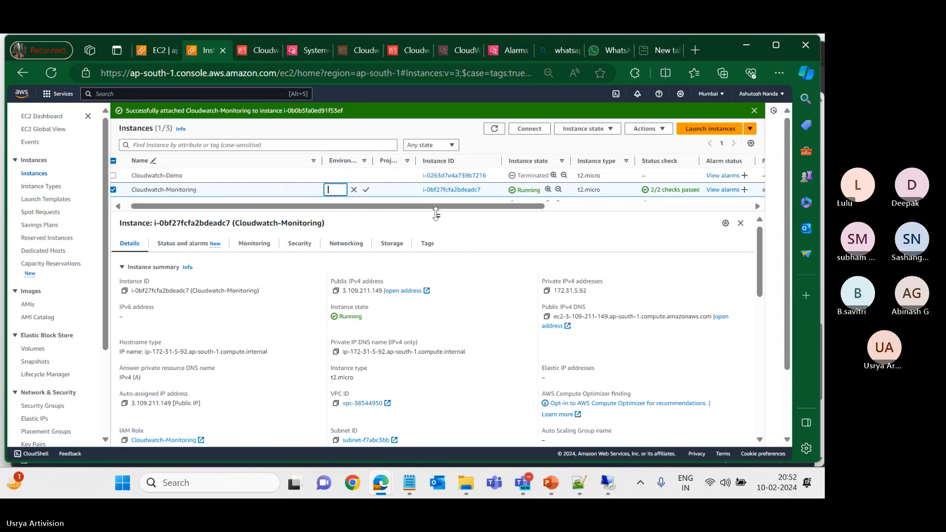
left_click_drag(436, 213, 438, 257)
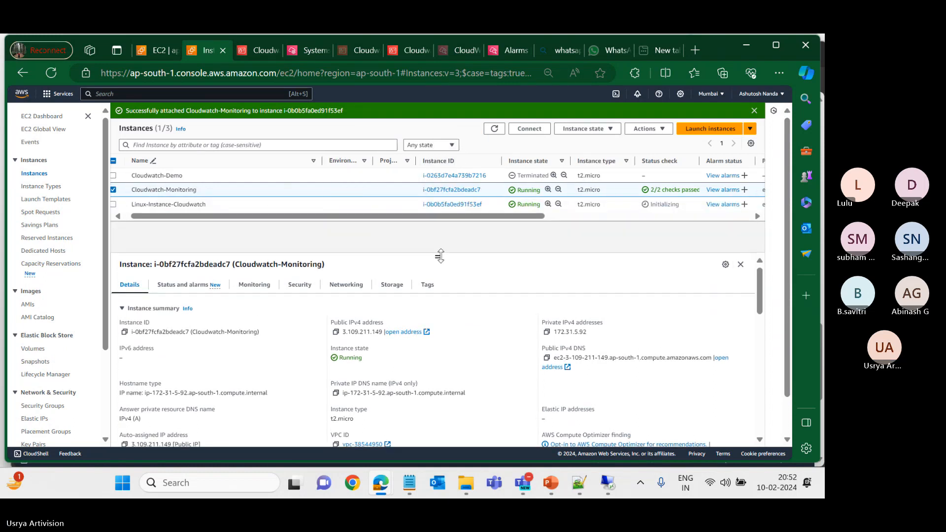
Sort instances by Name, deselect Cloudwatch-Monitoring, and view its IAM role's two attached policies
left_click(244, 162)
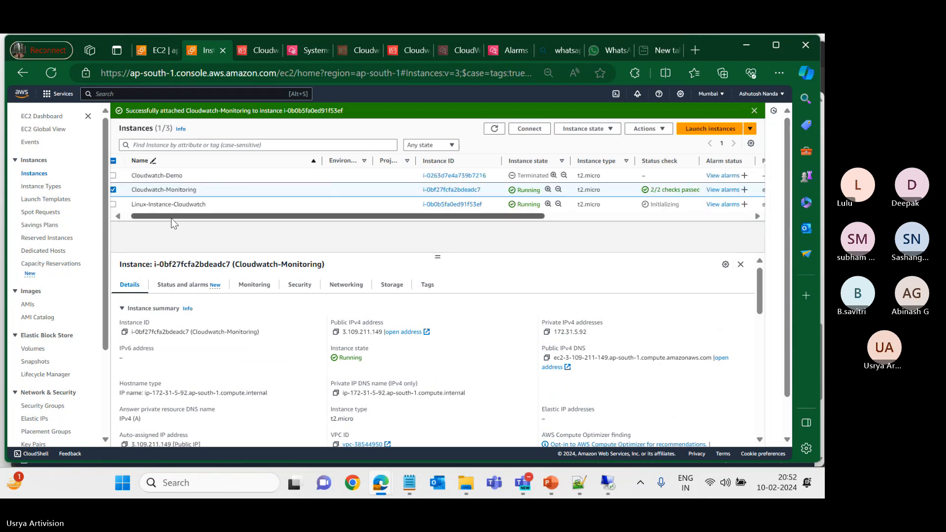
scroll(170, 218, "left", 1)
left_click(121, 189)
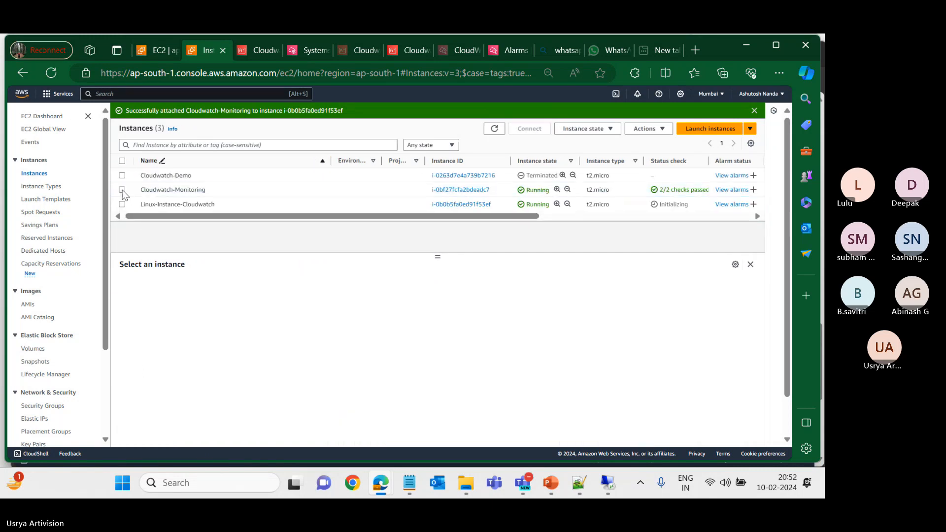
left_click(257, 51)
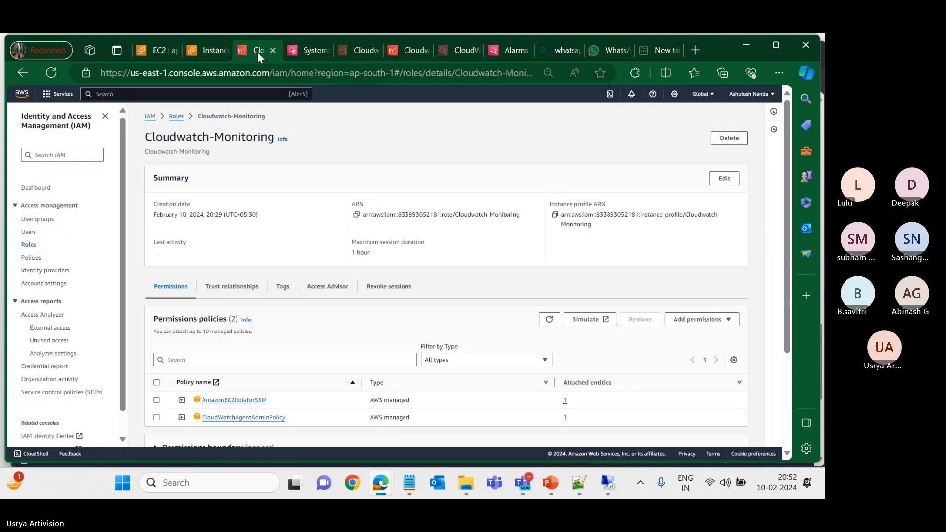
Refresh the CloudWatch agent command status repeatedly; it stays In Progress with 0 completed
left_click(313, 49)
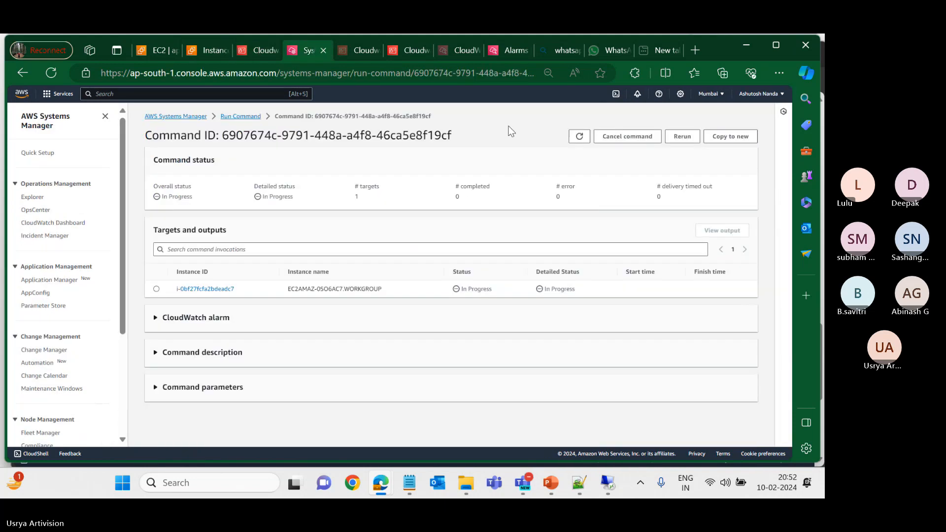
left_click(580, 137)
left_click(579, 138)
left_click(579, 138)
left_click(52, 73)
left_click(580, 139)
left_click(579, 138)
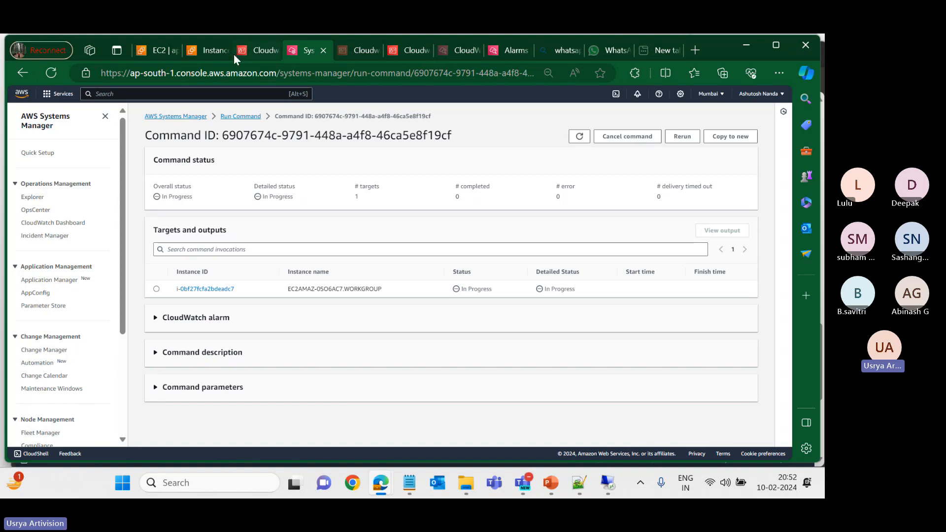
left_click(580, 138)
Refresh the EC2 instances' status checks, then return to the run command details
left_click(202, 51)
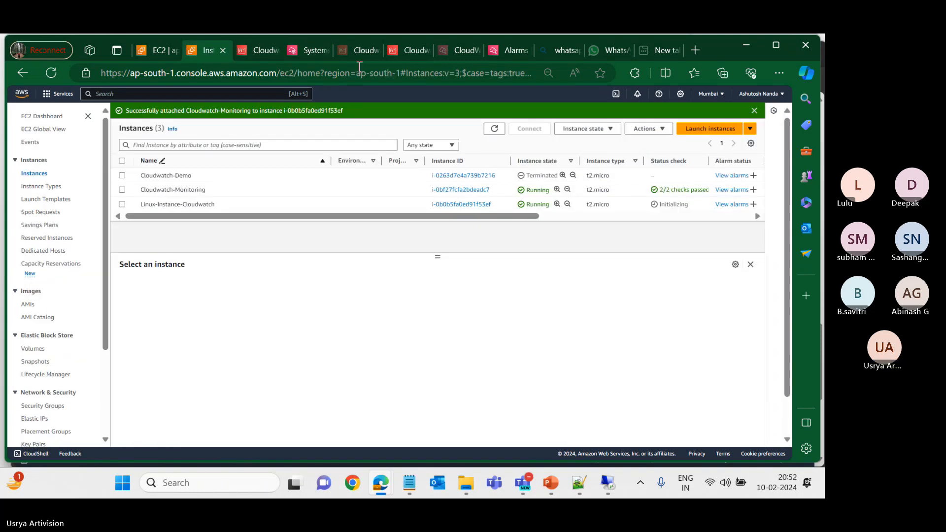
left_click(494, 129)
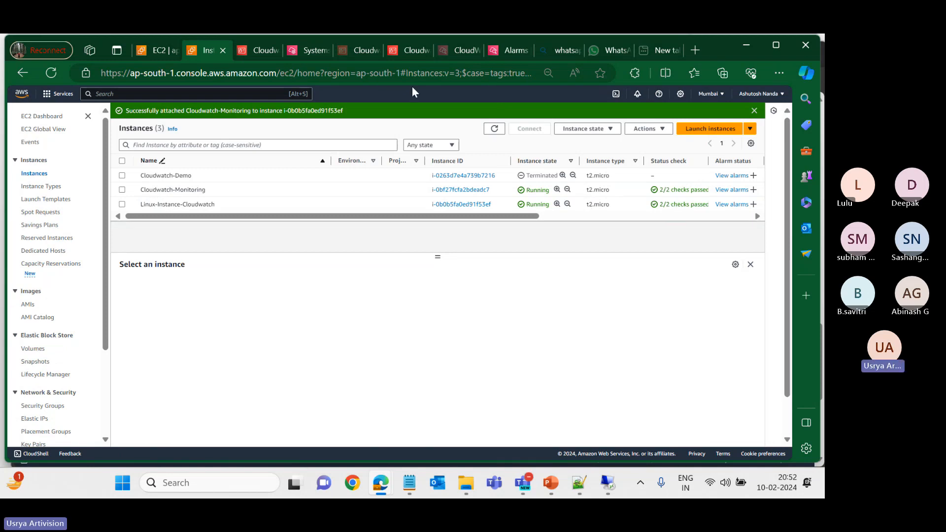
left_click(306, 50)
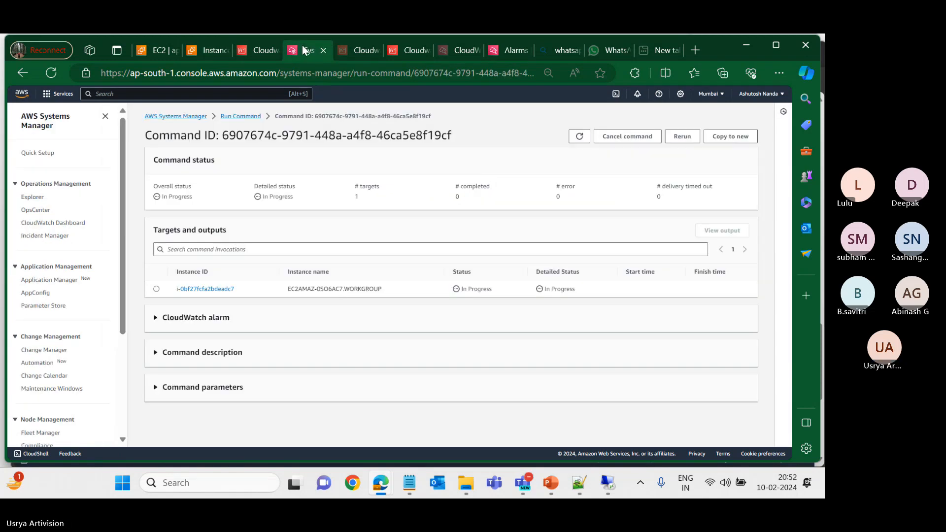
Refresh and reload the run command page so its start and finish times appear
left_click(582, 137)
left_click(211, 320)
scroll(207, 324, "down", 1)
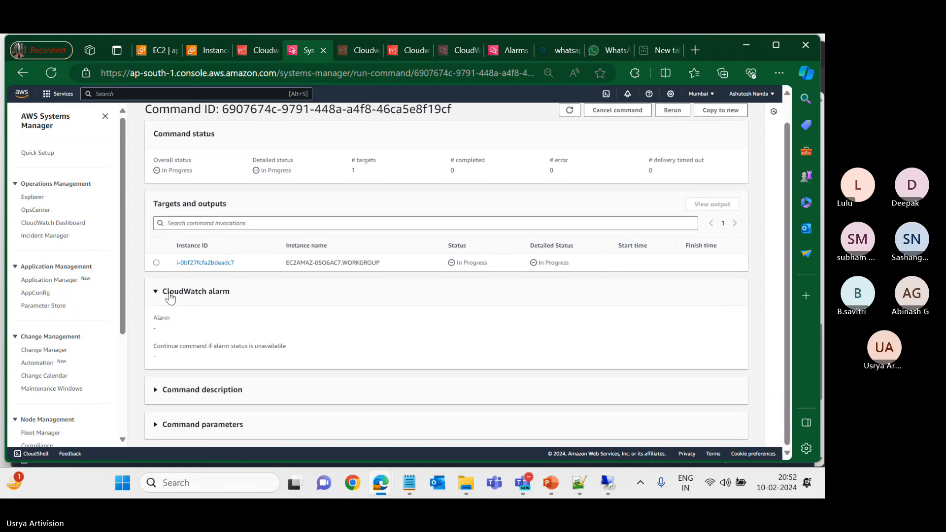
left_click(170, 296)
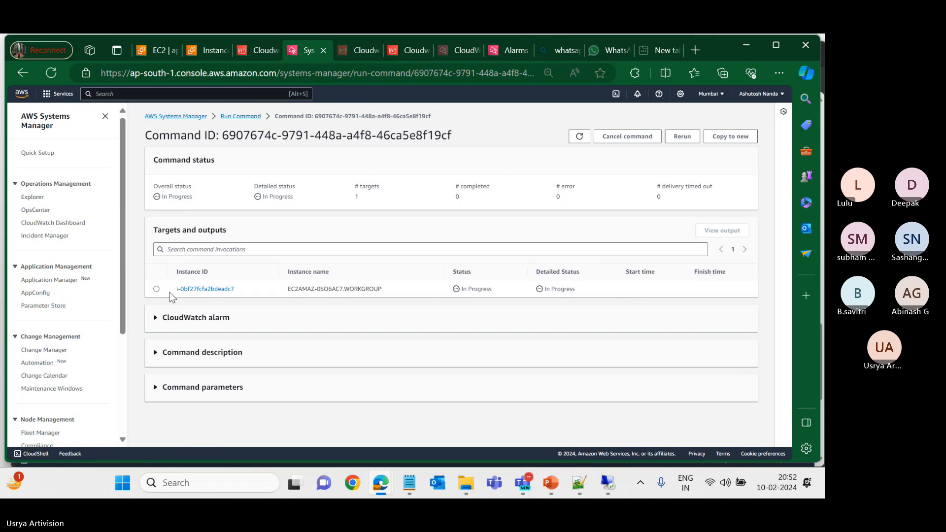
left_click(581, 136)
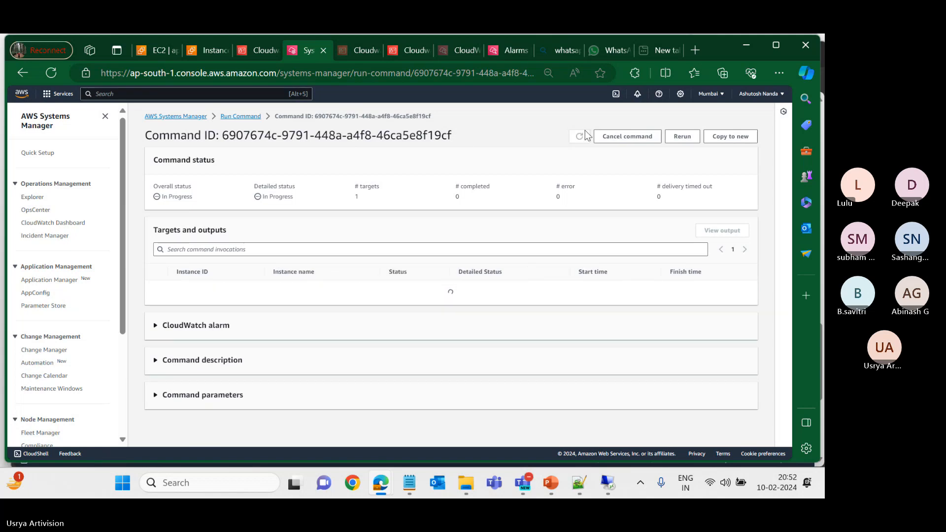
left_click(583, 140)
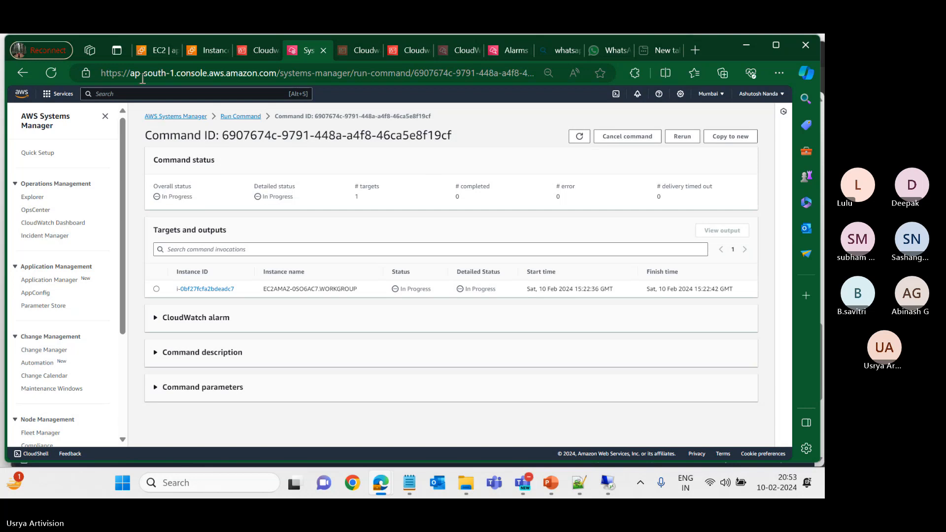
left_click(48, 75)
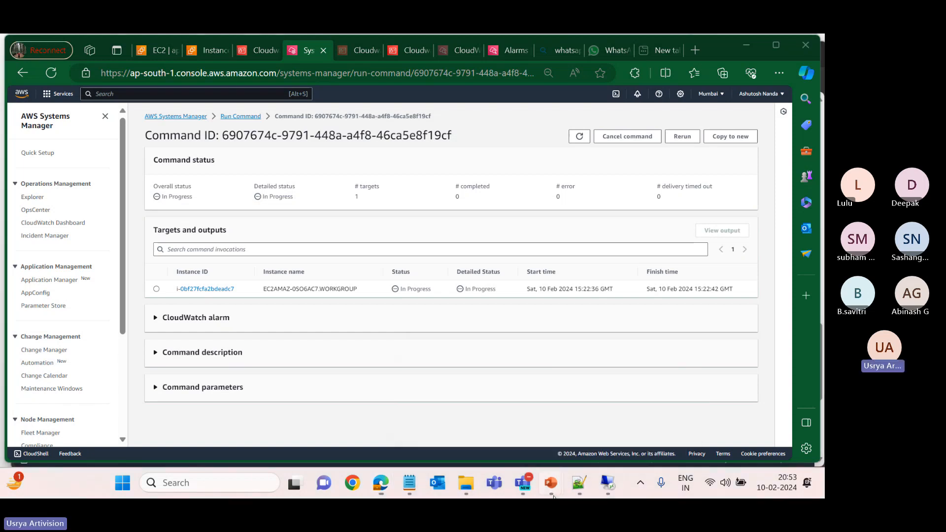
Resume the slide show and move past the Logs agent and Pricing slides to Demo 2: Alarm
mouse_move(551, 483)
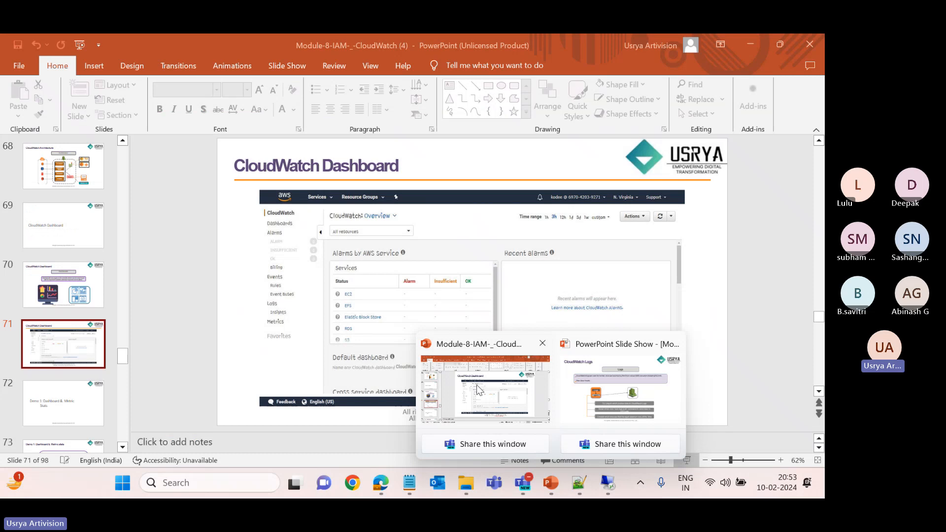
left_click(620, 389)
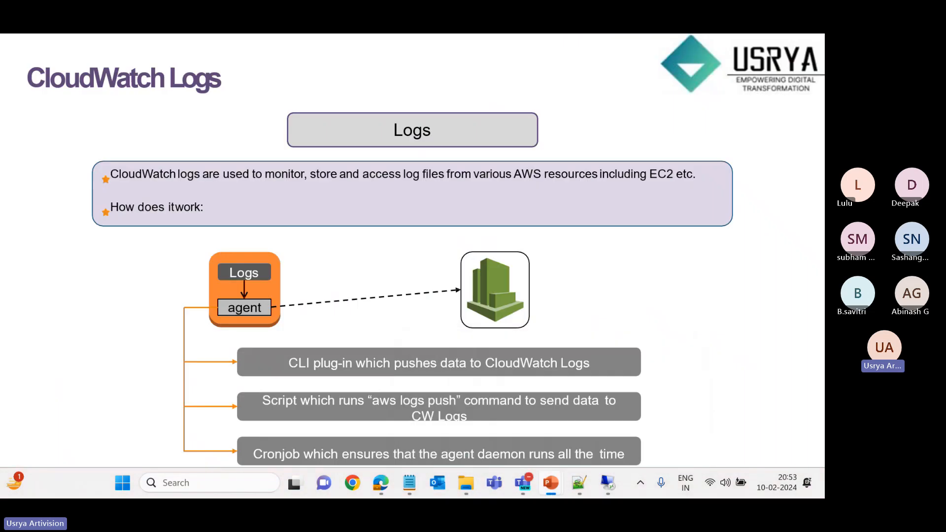
scroll(600, 220, "down", 5)
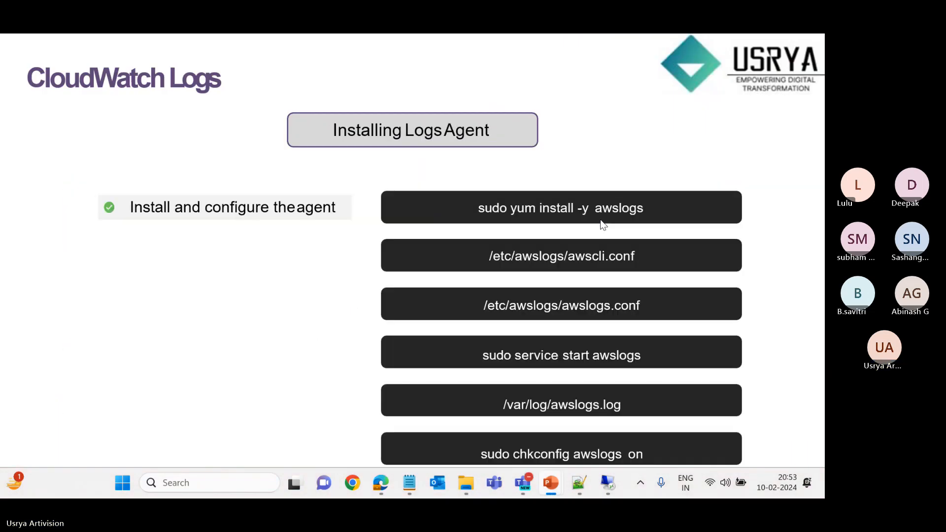
scroll(600, 220, "down", 1)
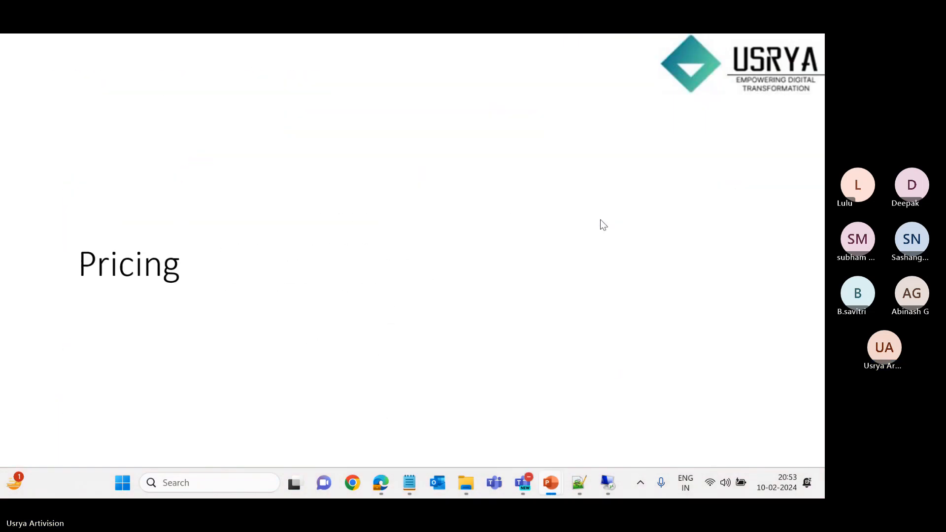
scroll(600, 220, "down", 1)
scroll(600, 220, "up", 1)
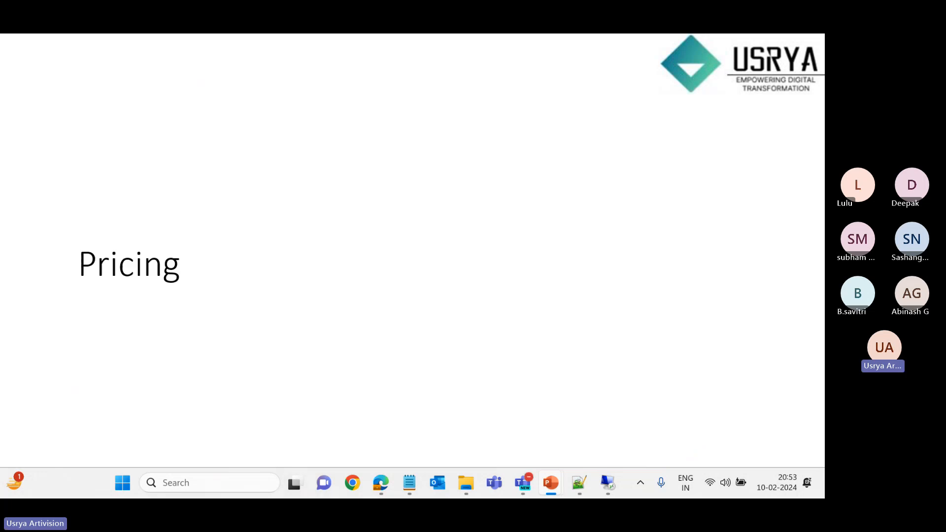
scroll(413, 251, "down", 1)
scroll(413, 250, "up", 1)
scroll(412, 251, "up", 2)
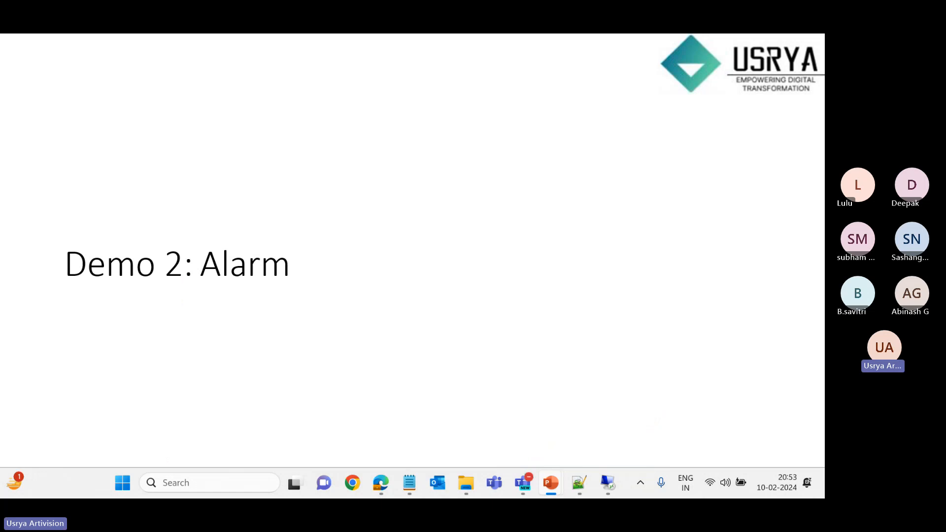
scroll(412, 250, "down", 1)
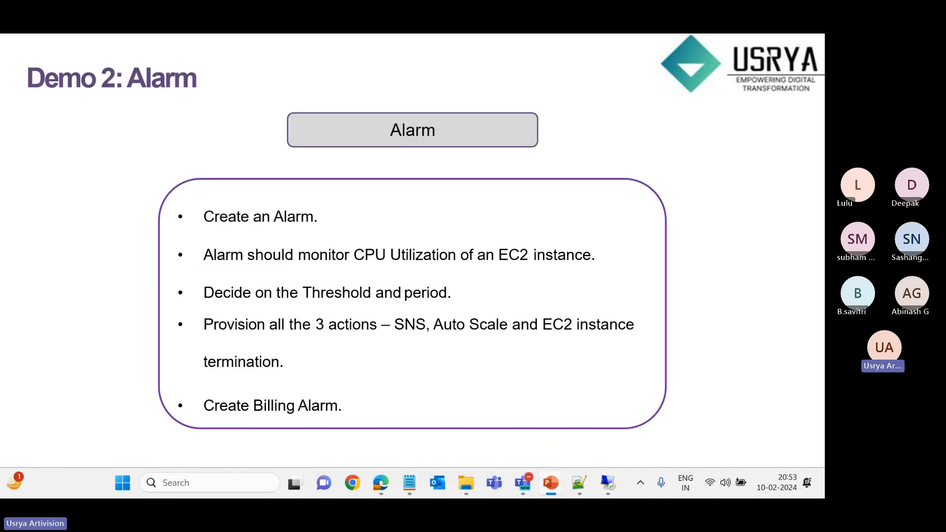
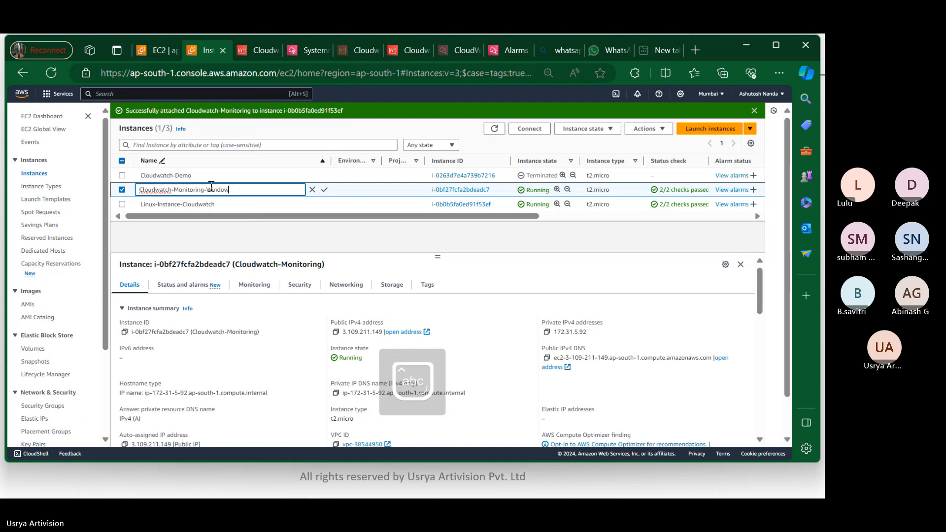
Save the name Cloudwatch-Monitoring-Windows and start Remote Desktop to public IP 3.109.211.149
key("Return")
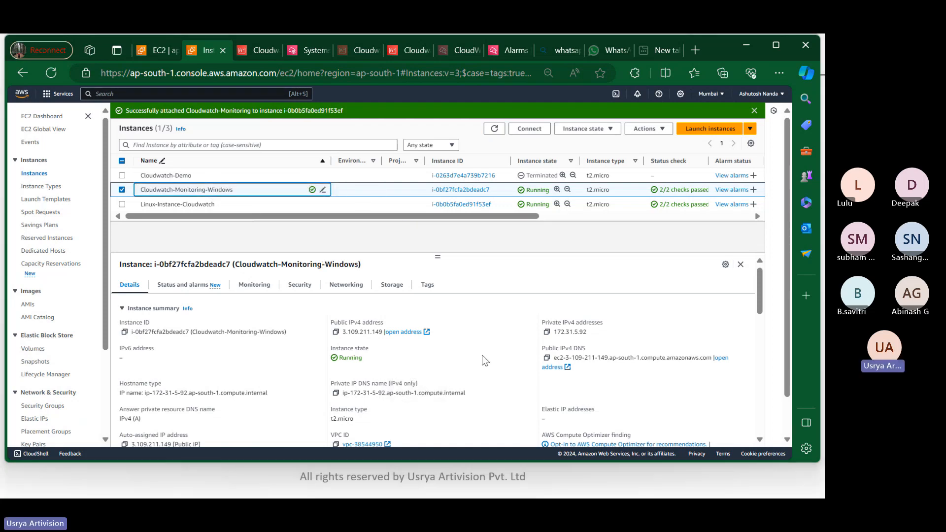
key("alt+Tab")
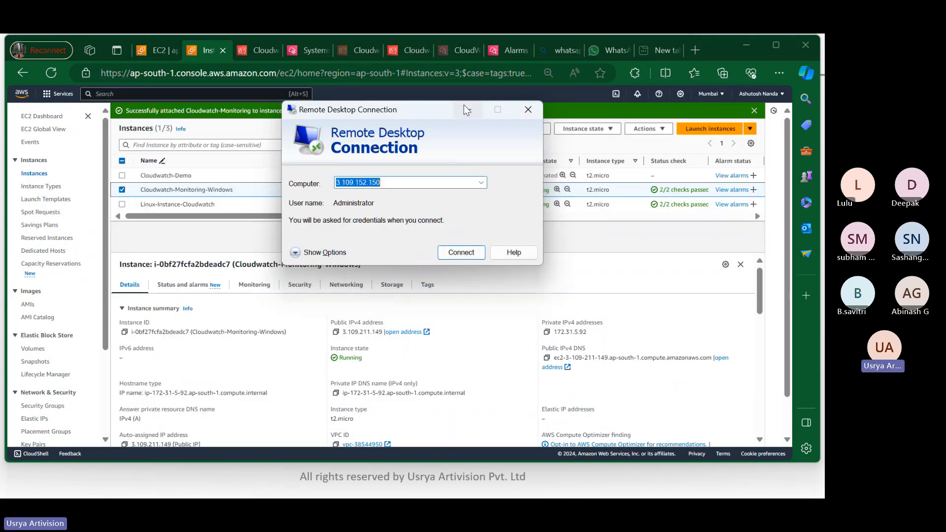
left_click(463, 105)
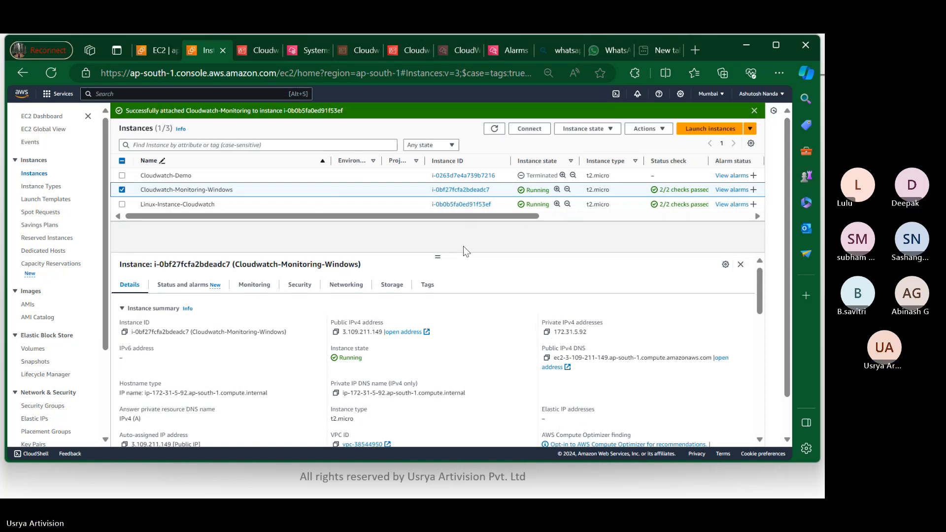
key("alt+Tab")
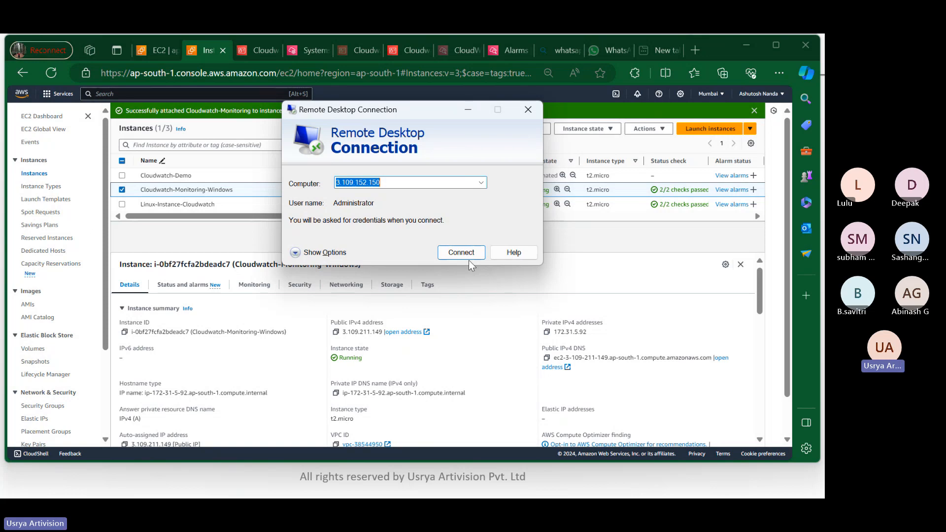
left_click(336, 332)
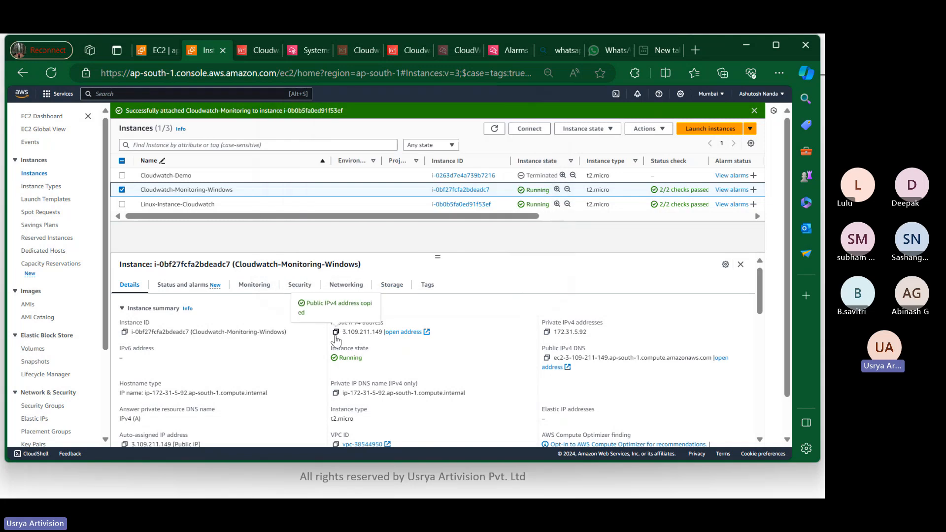
key("alt+Tab")
key("ctrl+v")
left_click(446, 249)
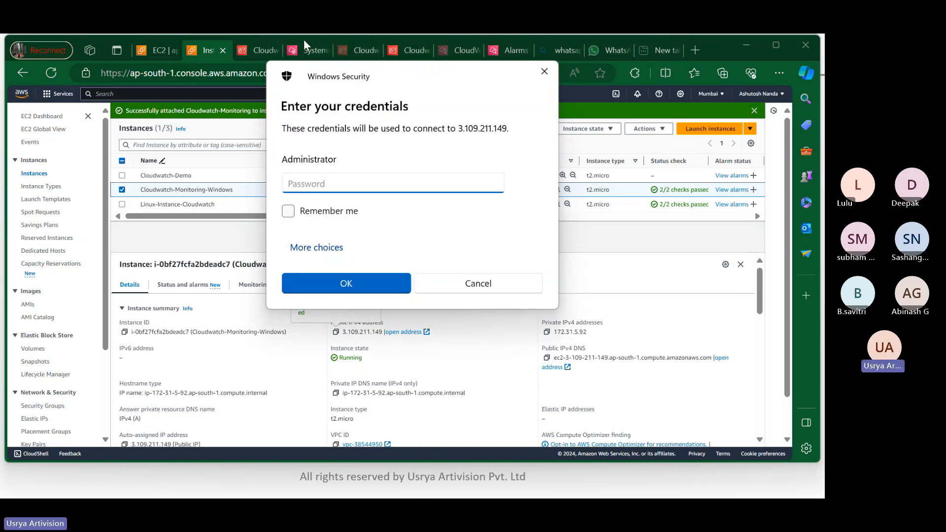
Check the Run Command results and Cloudwatch-Monitoring IAM role, ending on the EC2 instances list
left_click(304, 53)
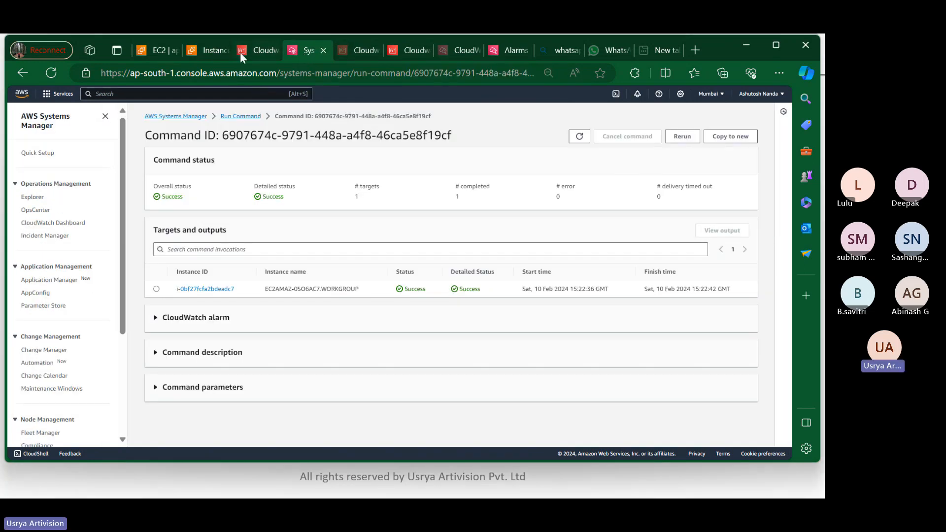
left_click(205, 46)
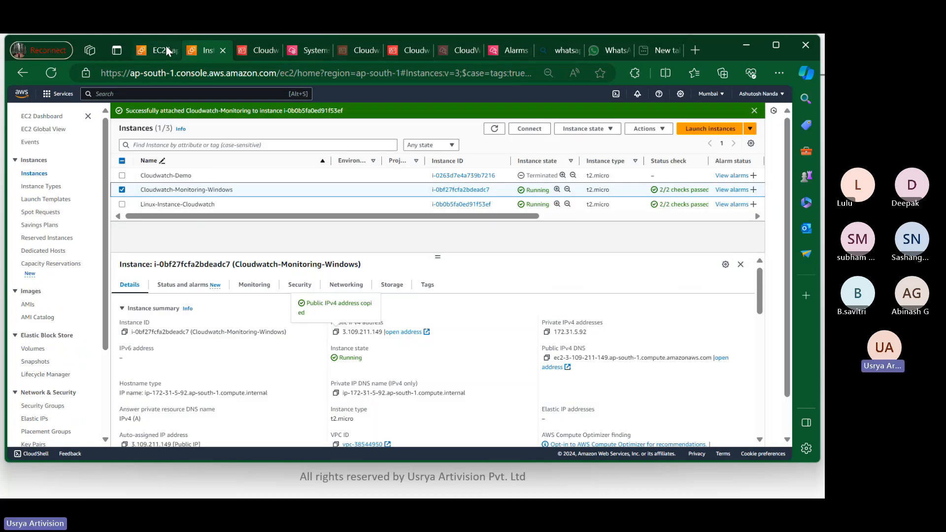
left_click(166, 46)
left_click(205, 47)
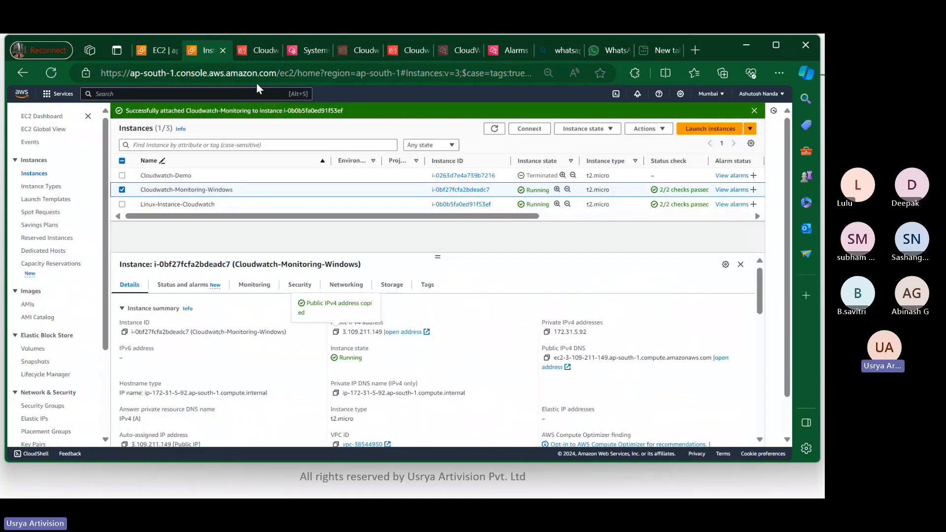
left_click(266, 55)
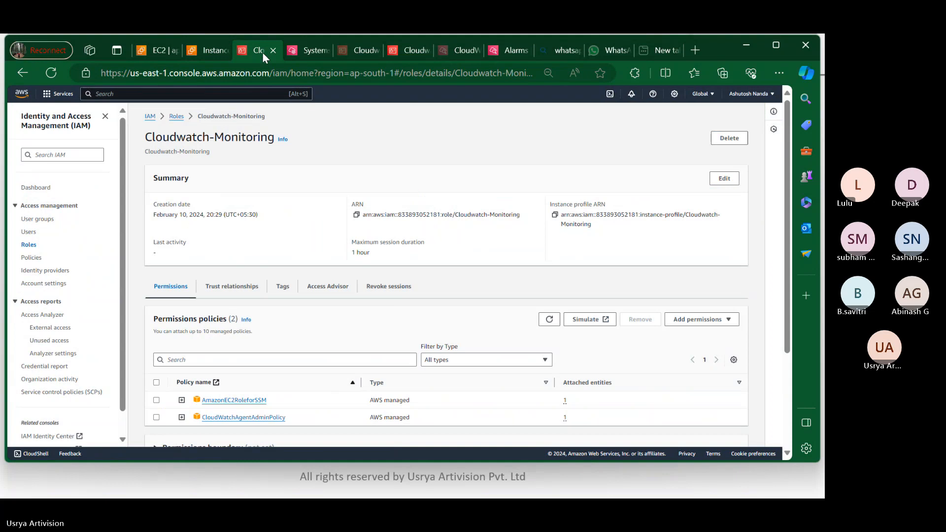
left_click(273, 51)
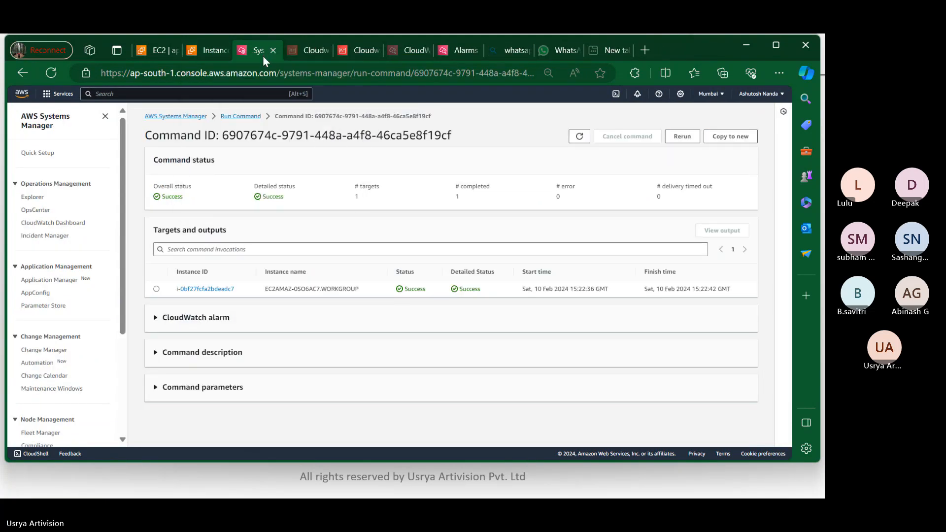
left_click(203, 49)
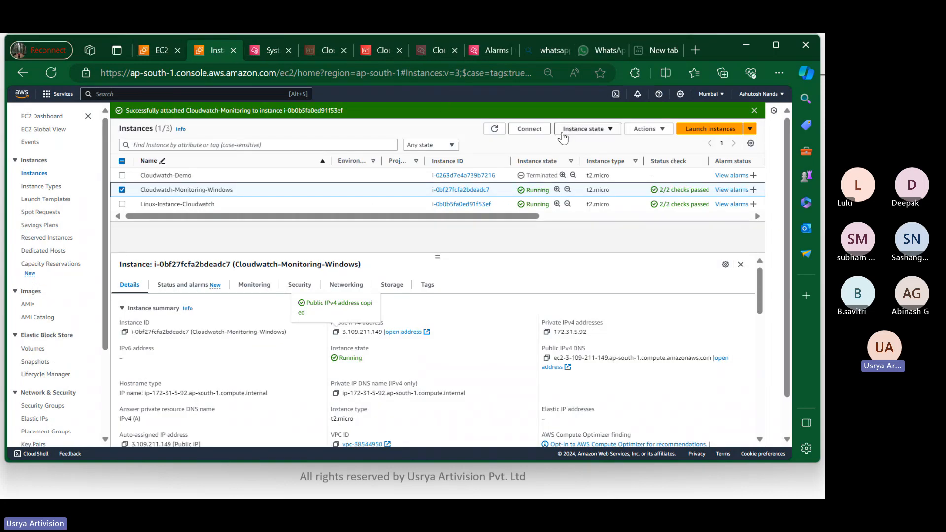
Decrypt the instance's Windows administrator password using the Usrya-Test-Key.pem private key
left_click(529, 128)
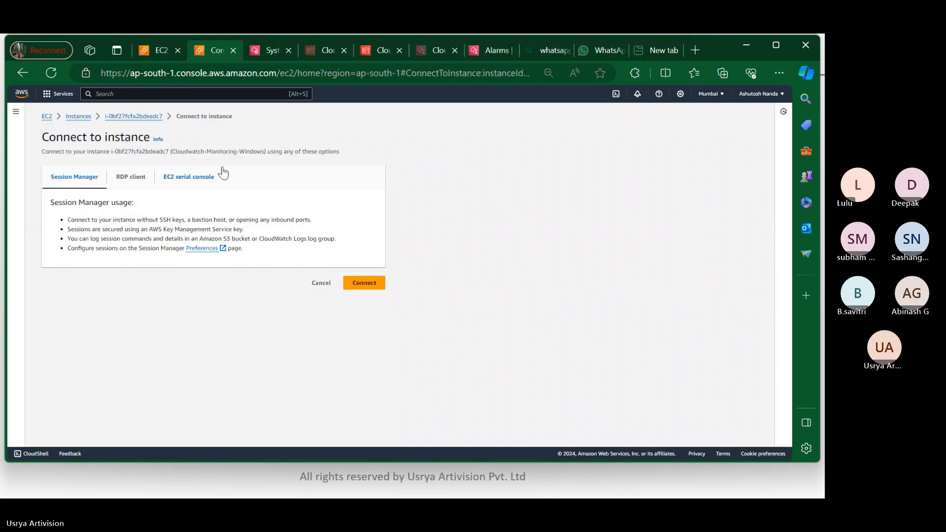
left_click(124, 178)
scroll(263, 279, "down", 1)
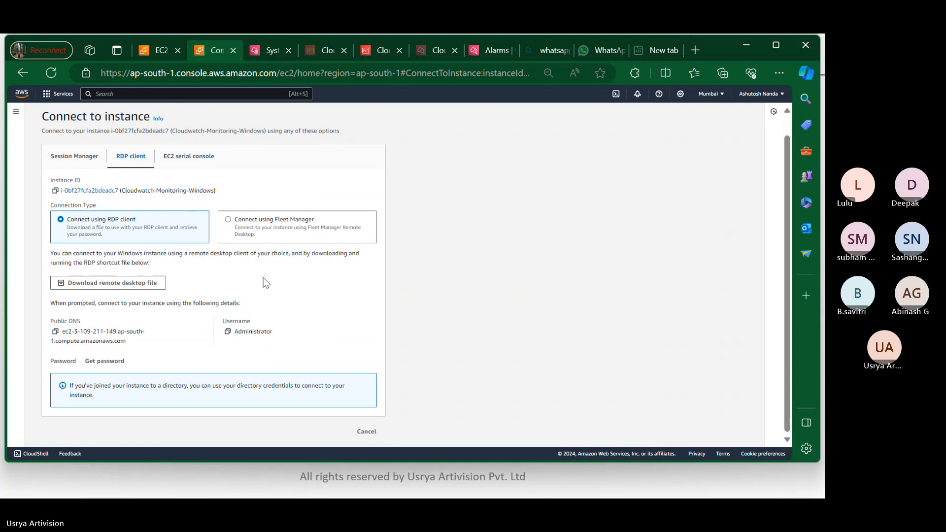
left_click(105, 361)
left_click(118, 252)
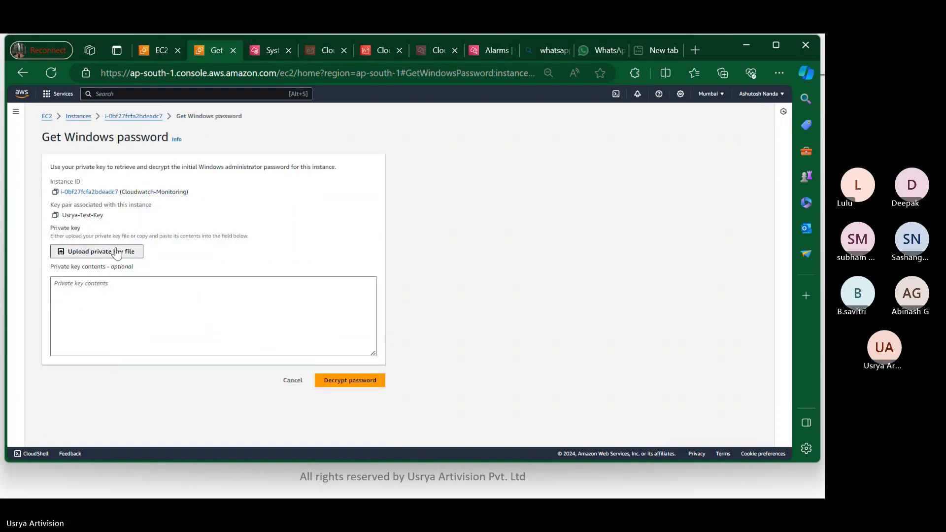
left_click(187, 153)
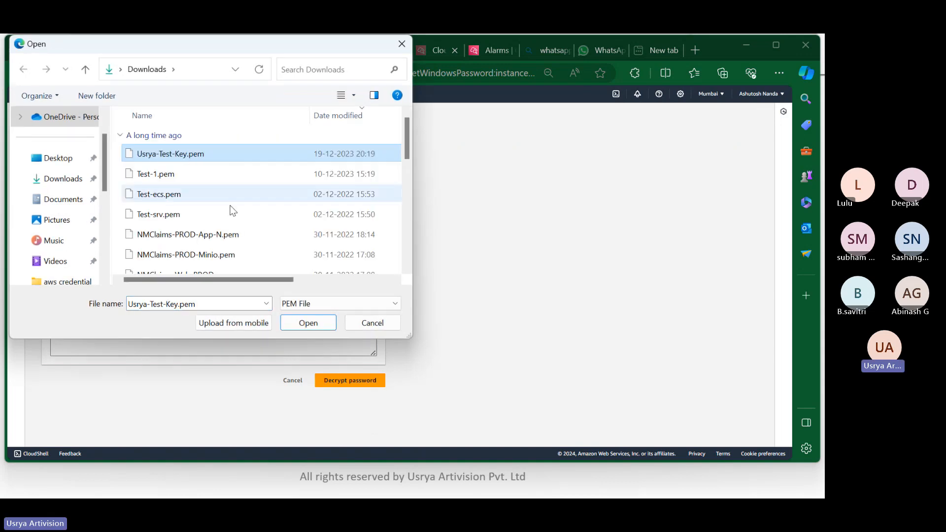
left_click(302, 322)
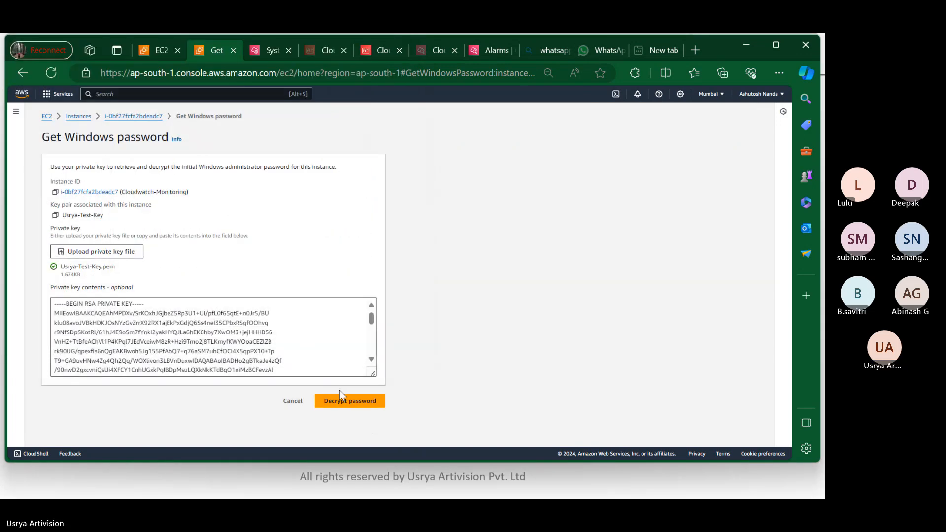
left_click(344, 398)
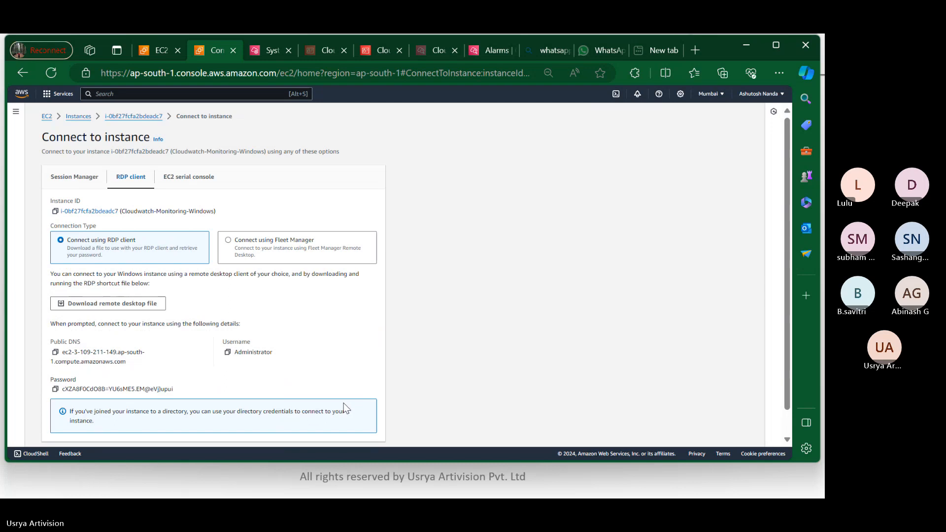
Copy the administrator username and decrypted password into the remote desktop prompt and sign in
scroll(344, 408, "down", 1)
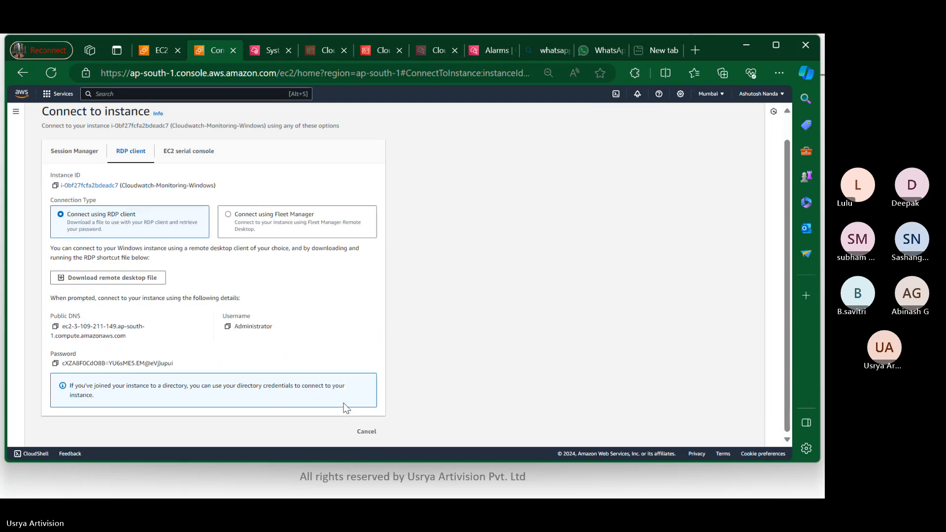
left_click(228, 327)
key("alt+Tab")
key("alt+Tab")
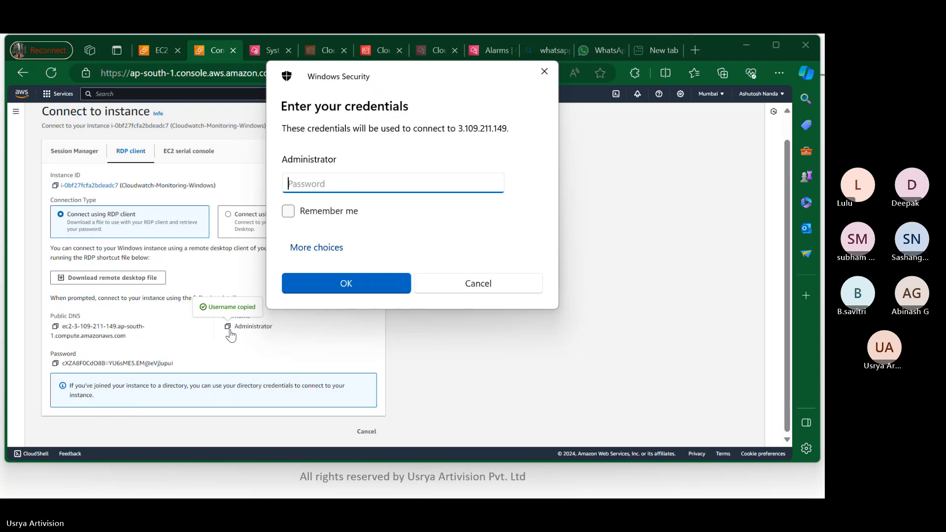
left_click(55, 363)
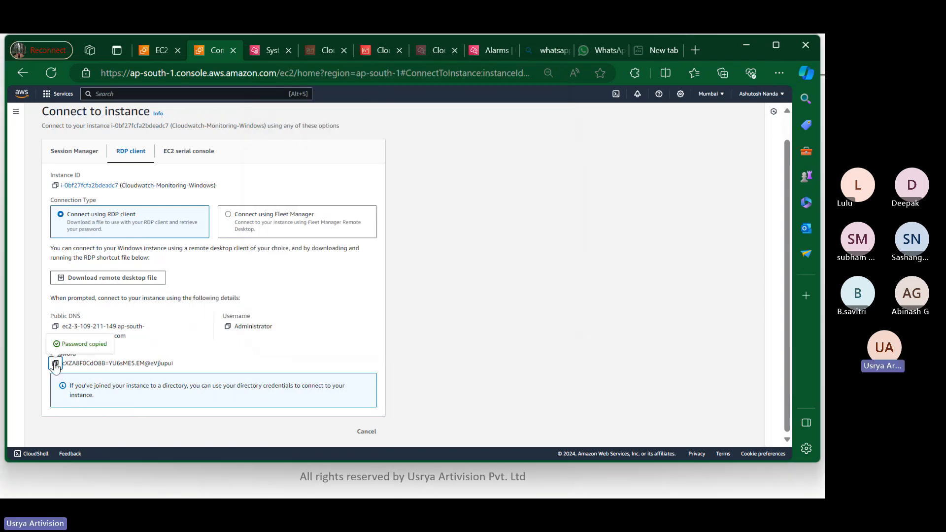
key("alt+Tab")
key("ctrl+v")
key("Return")
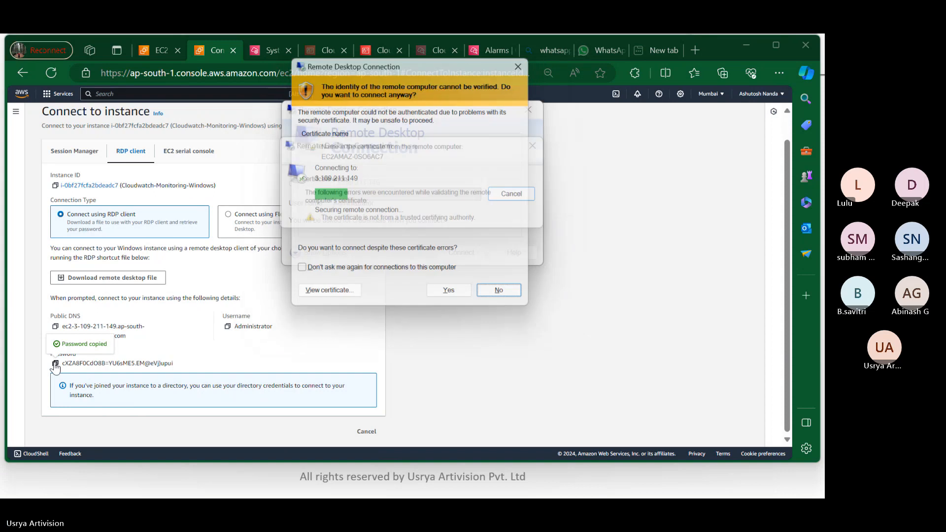
Accept the certificate warning and browse File Explorer to C:\Program Files\Amazon\AmazonCloudWatchAgent
left_click(451, 298)
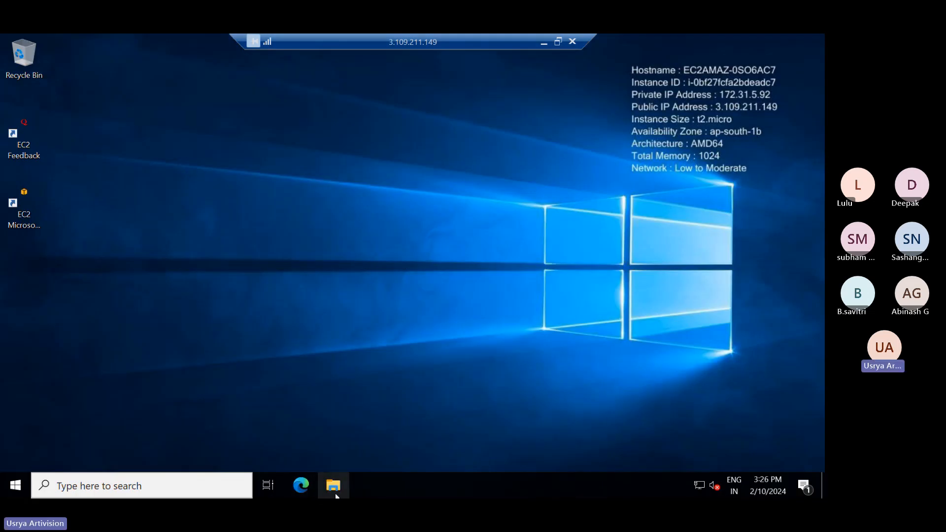
left_click(333, 488)
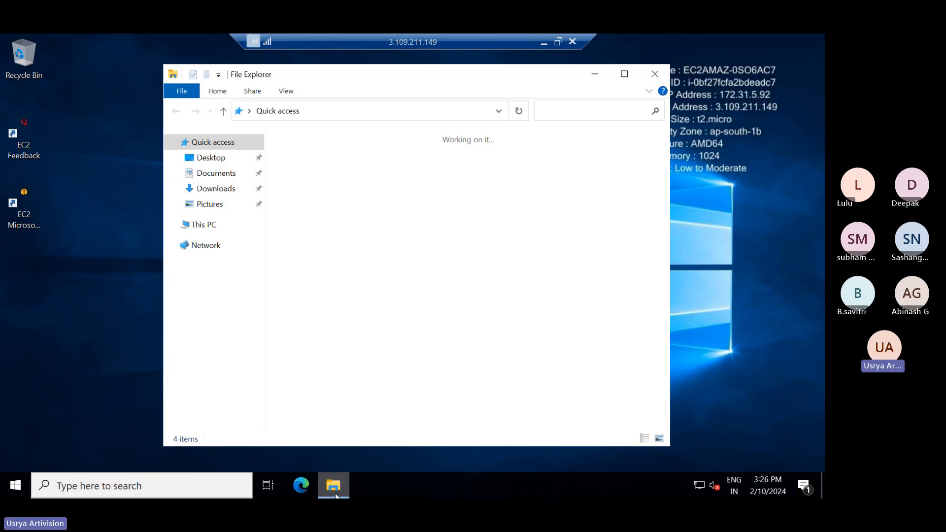
left_click(215, 230)
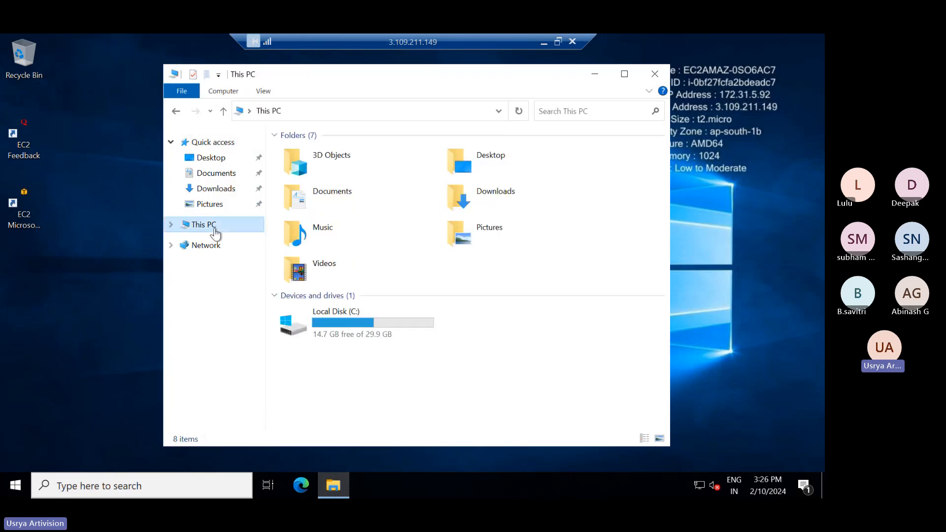
left_click(344, 333)
double_click(345, 335)
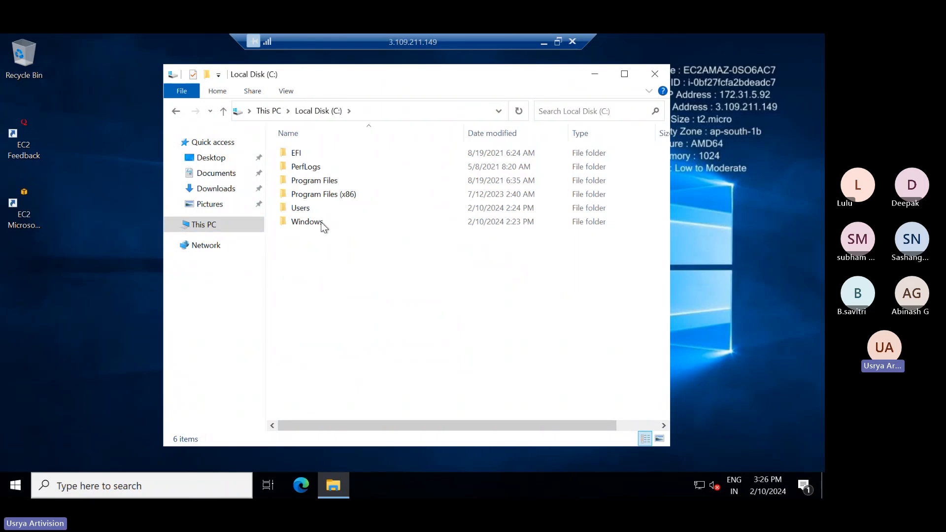
left_click(325, 181)
double_click(325, 180)
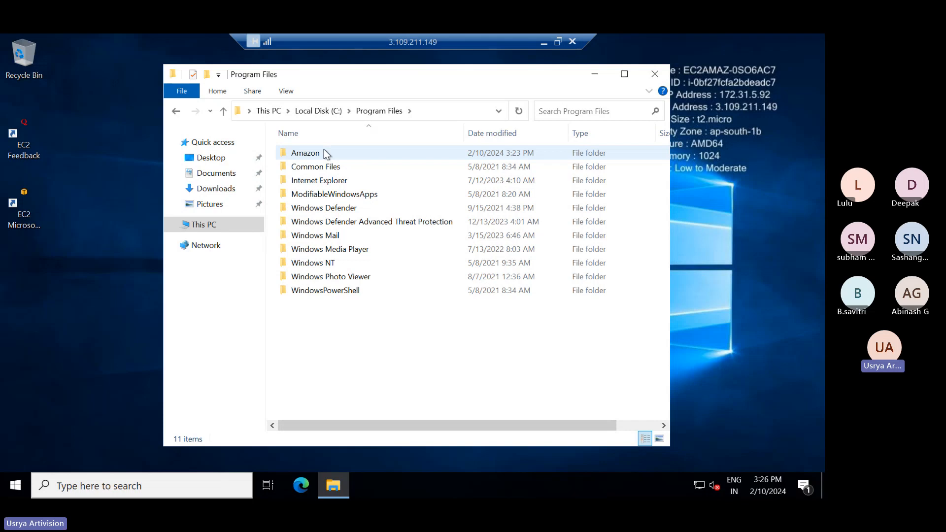
double_click(325, 154)
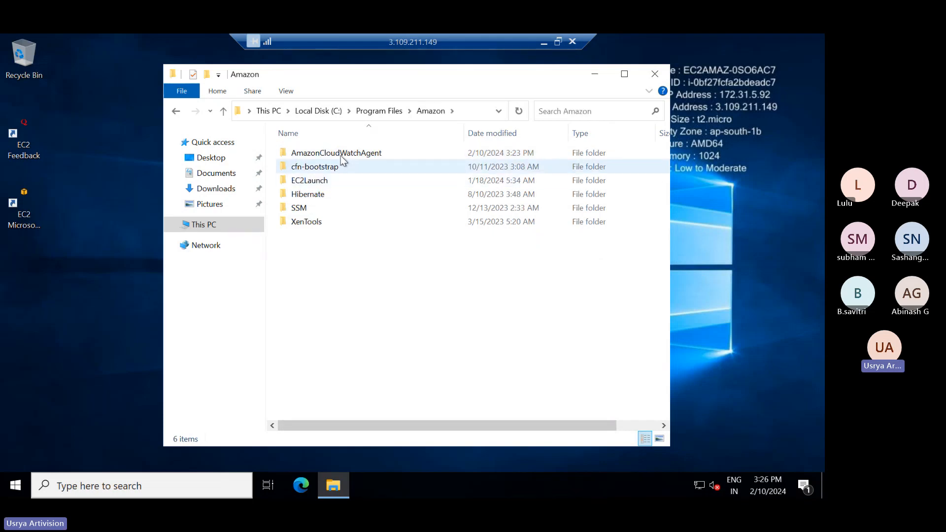
double_click(340, 155)
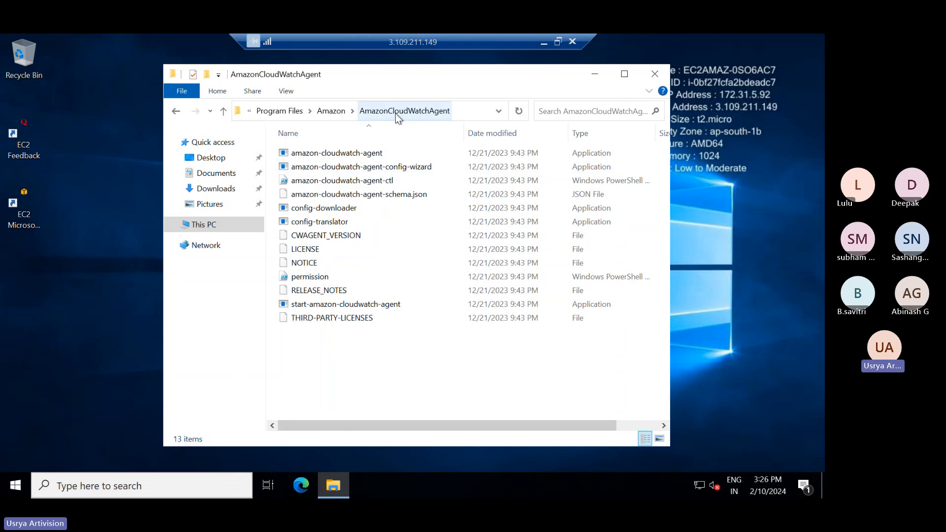
Launch the config wizard and answer 2 (windows), 1 (EC2), 2 (no StatsD), 2 (no migration)
double_click(372, 166)
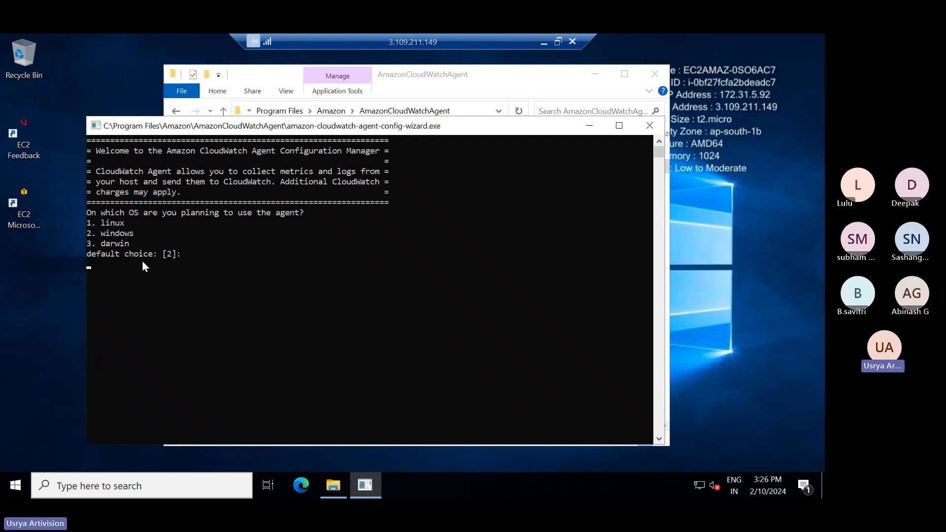
type("2")
key("Return")
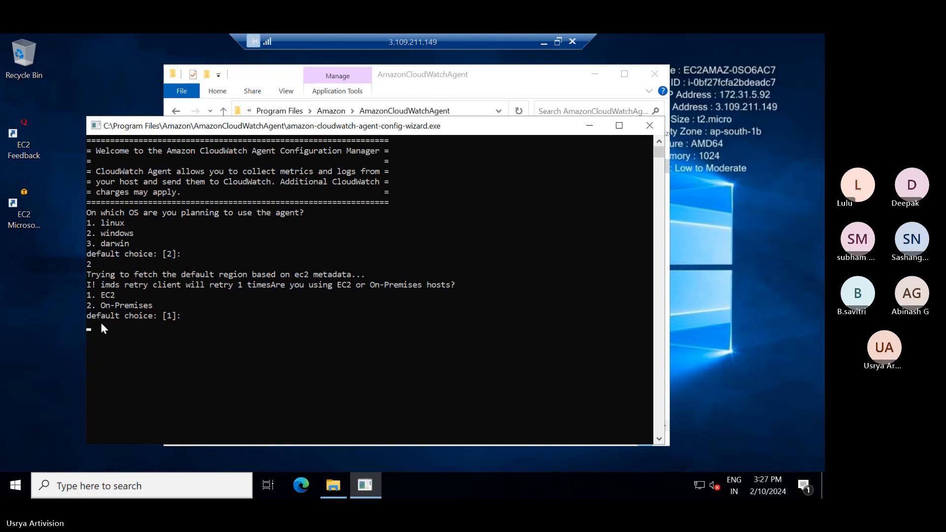
key("Return")
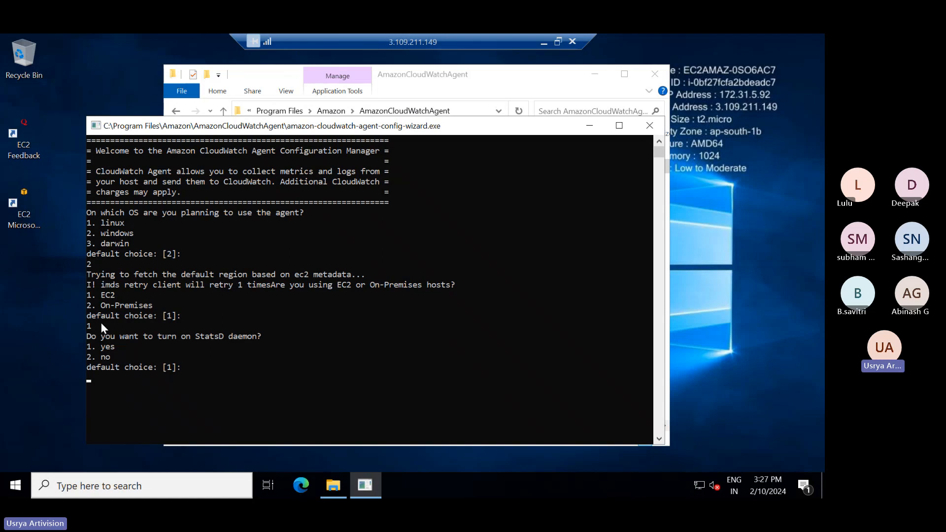
type("2")
key("Return")
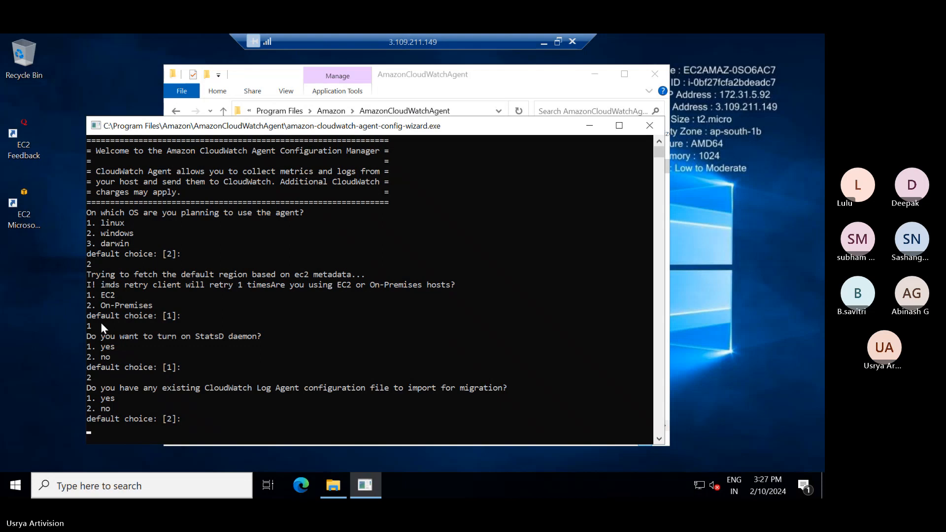
type("2")
key("Return")
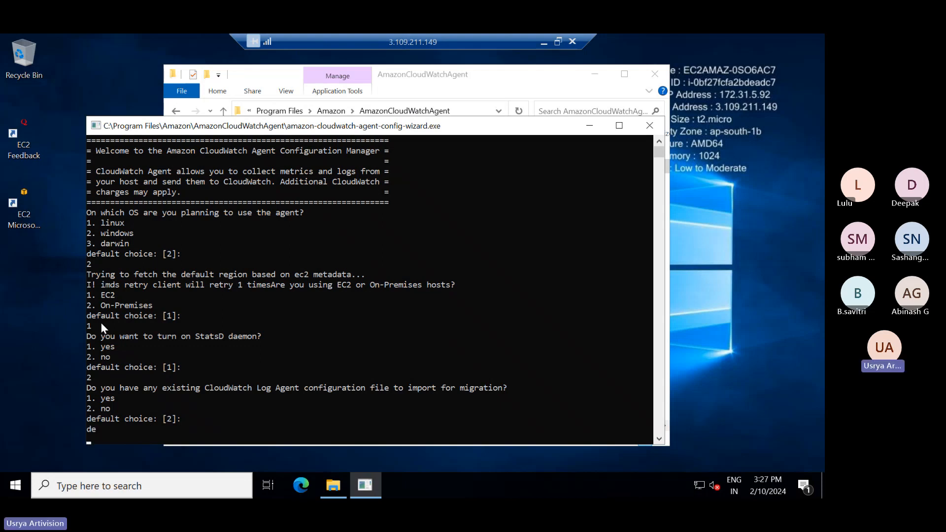
left_click(619, 125)
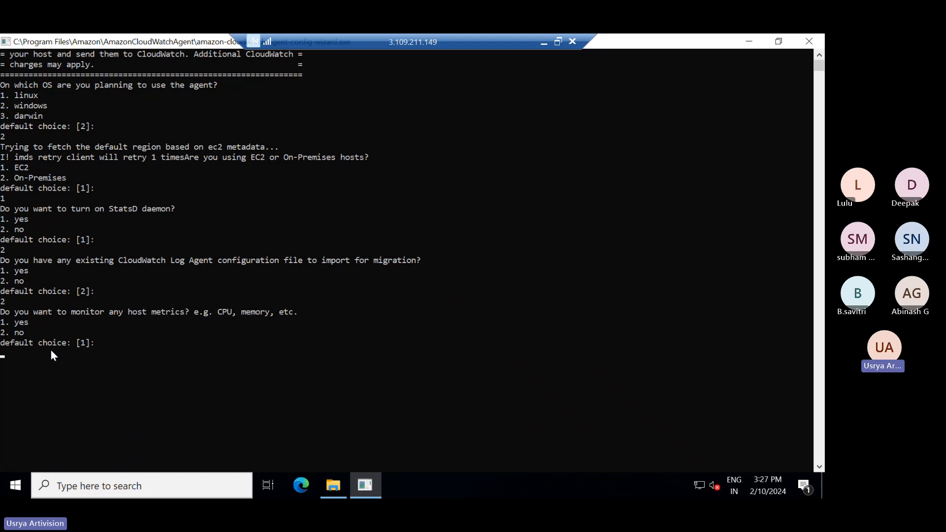
Answer 1 for host, per-core CPU, EC2 dimensions and InstanceId aggregation, then 4 for 60s resolution
type("1")
key("Return")
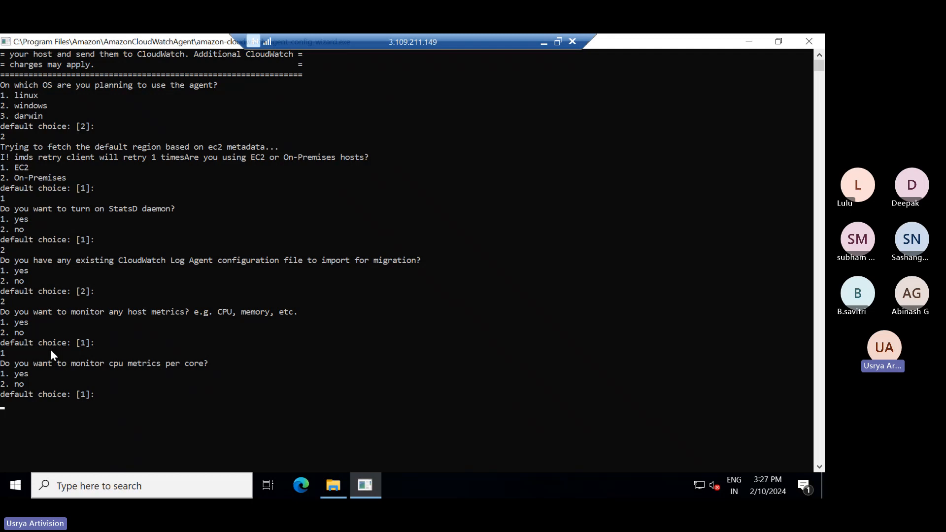
type("1")
key("Return")
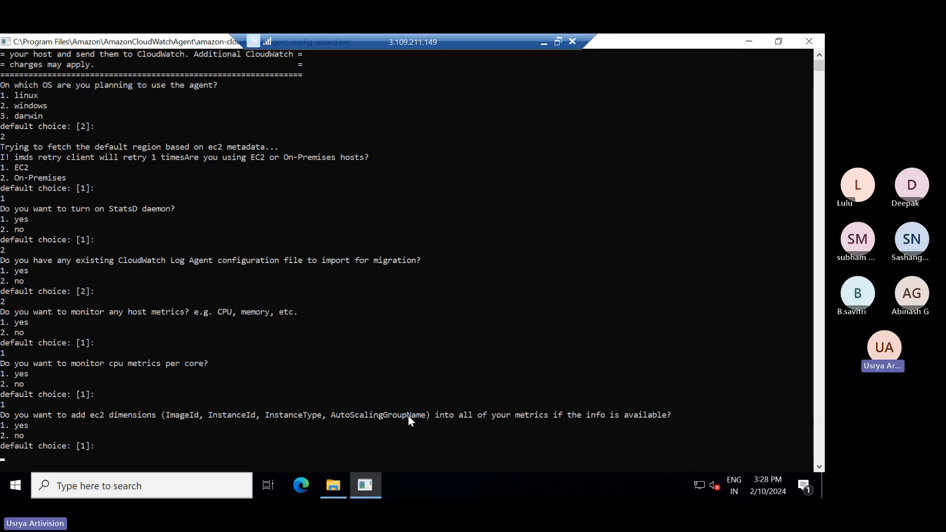
type("1")
key("Return")
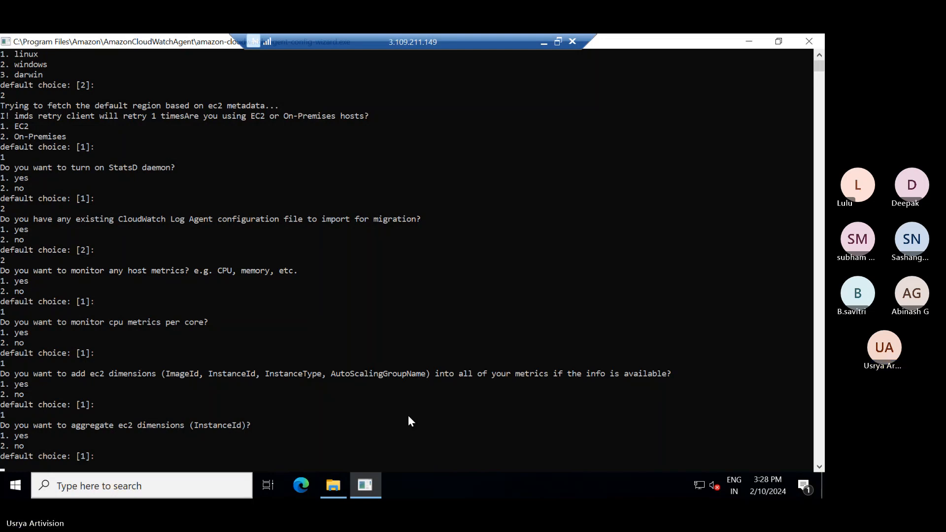
type("1")
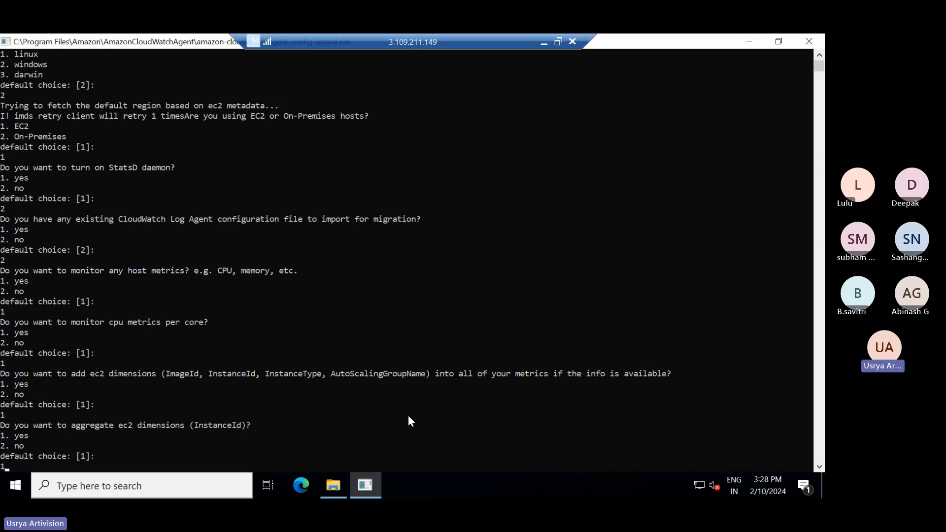
key("Return")
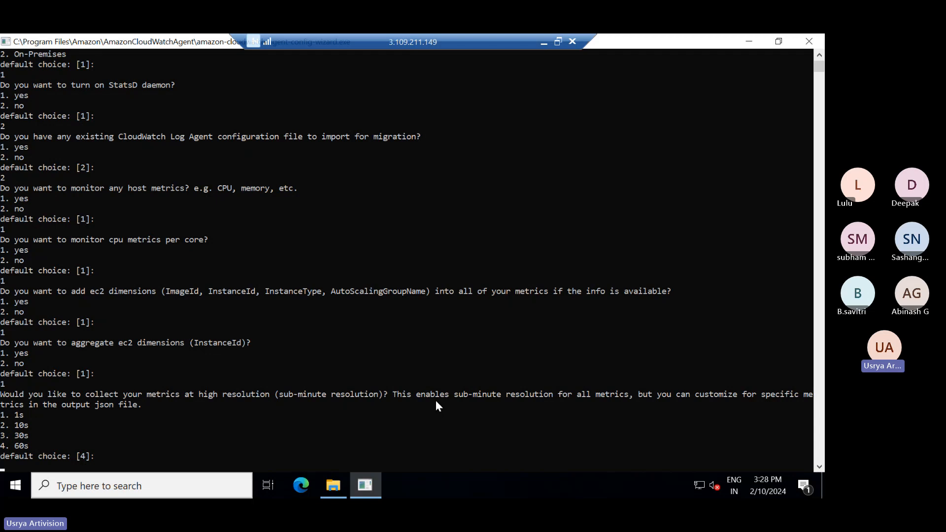
type("4")
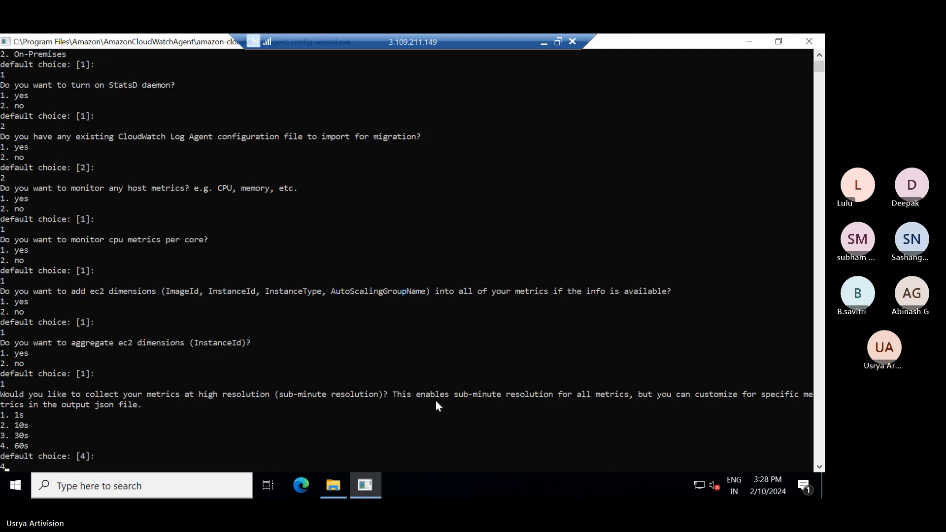
key("Return")
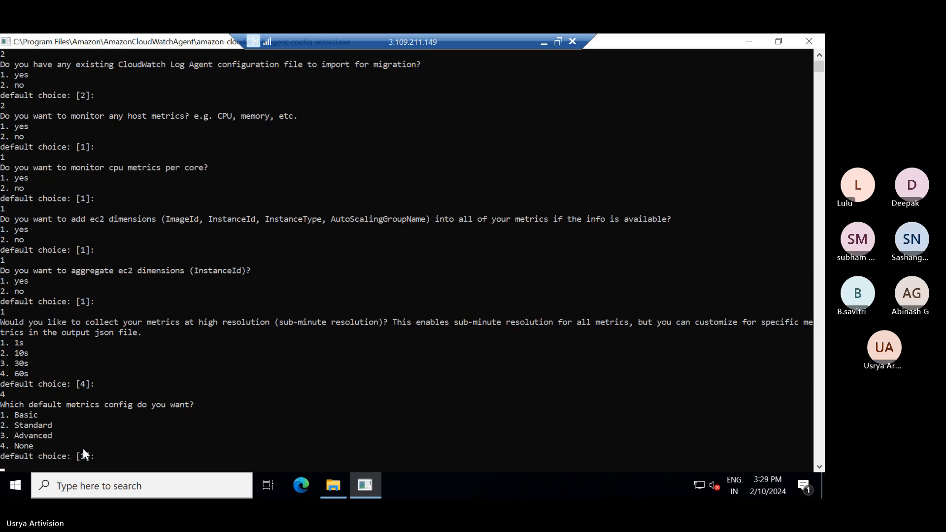
Enter 2 to choose the Standard metrics set and generate the JSON config
type("2")
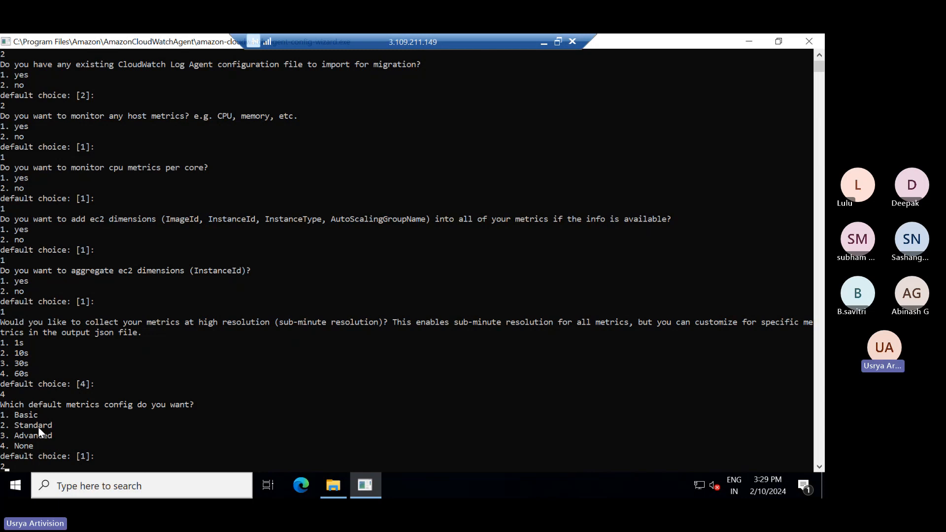
key("Return")
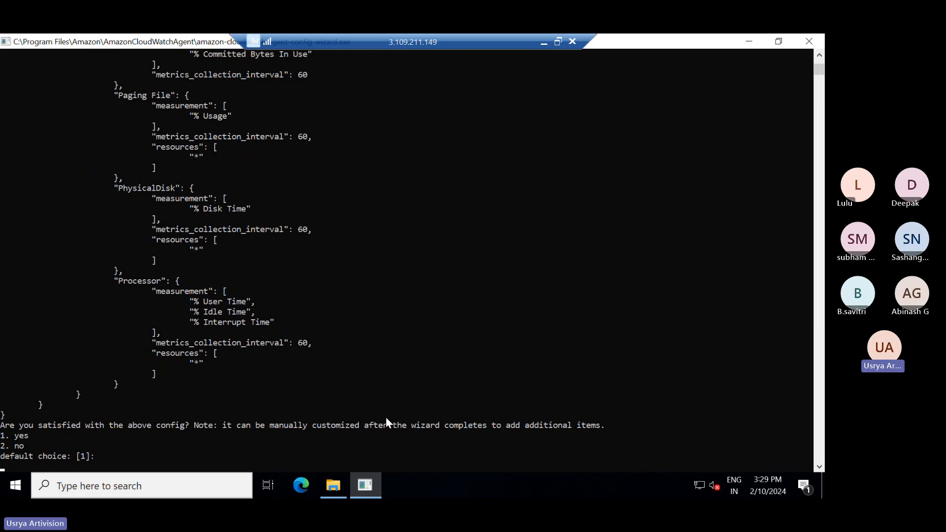
Accept the generated config and decline custom log files, Windows event logs and X-ray traces
type("1")
key("Return")
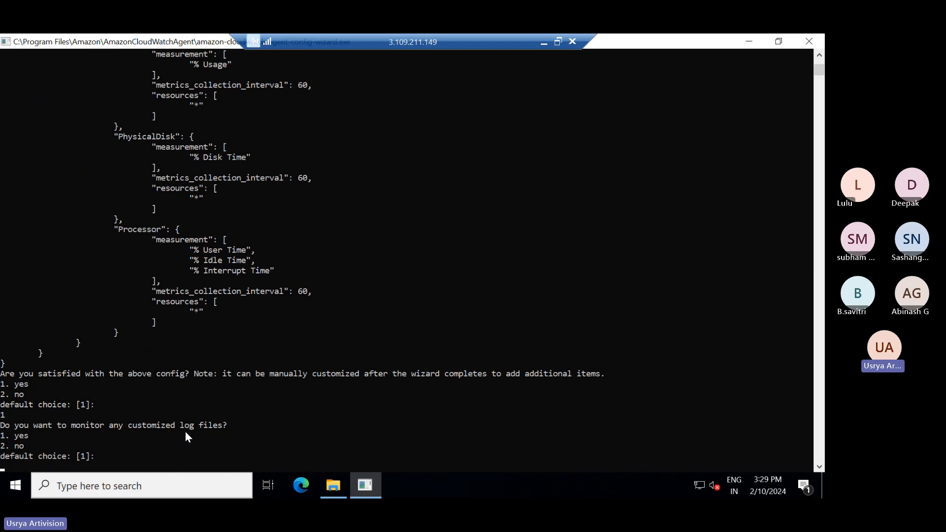
type("2")
key("Return")
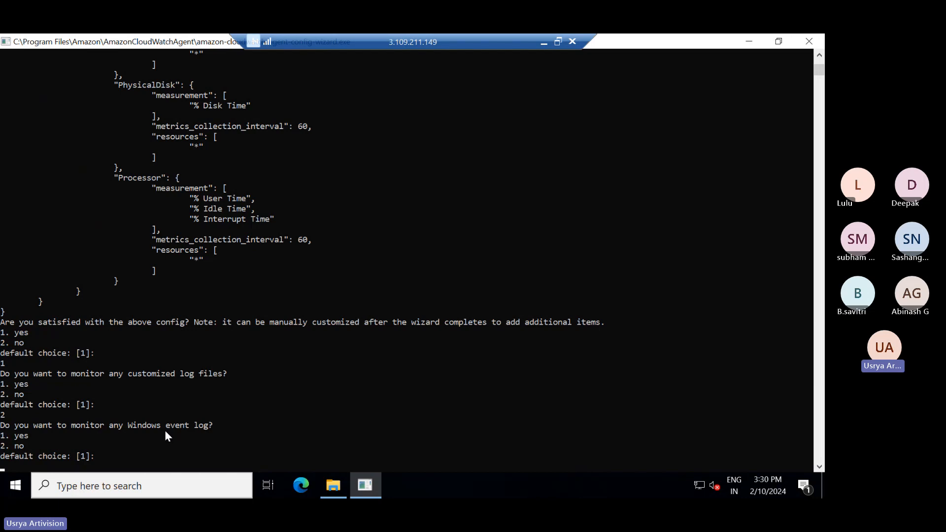
type("2")
key("Return")
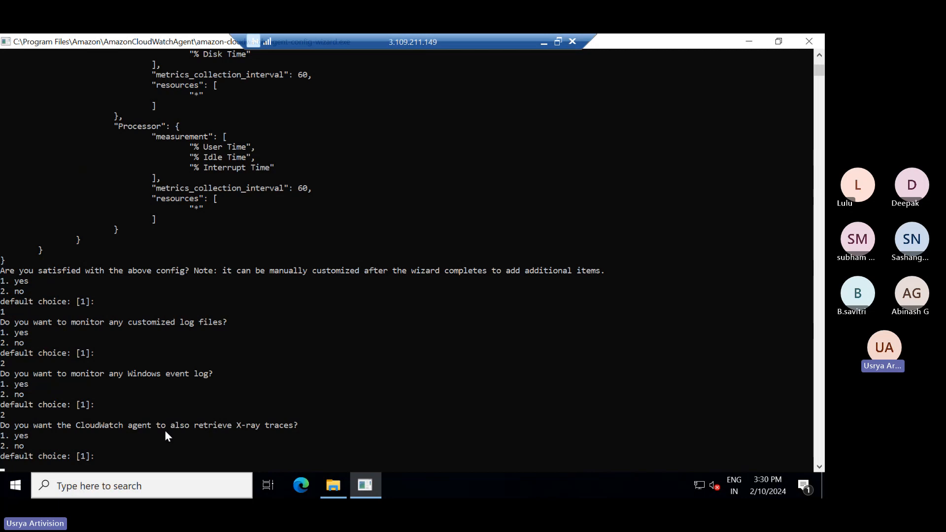
type("2")
key("Return")
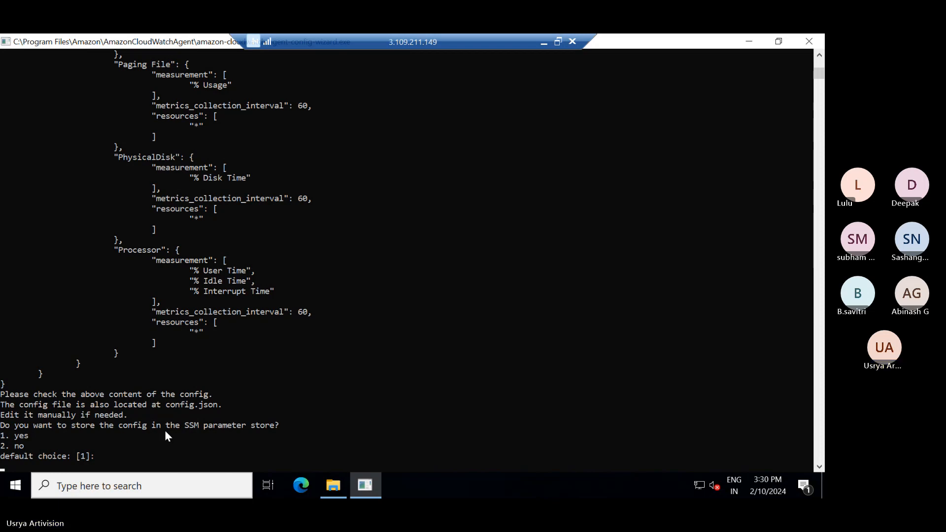
Store the config in SSM parameter AmazonCloudWatch-windows in ap-south-1 with credential 1, then exit
type("1")
key("Return")
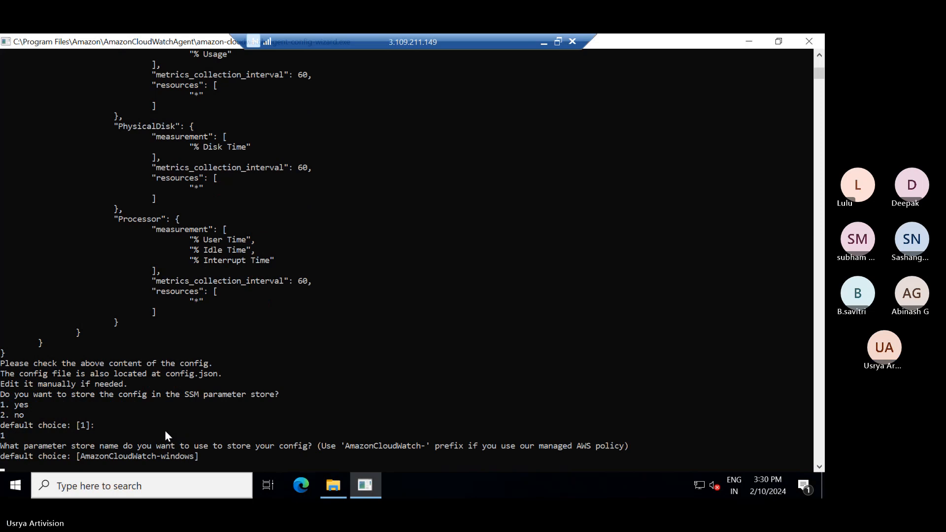
key("Return")
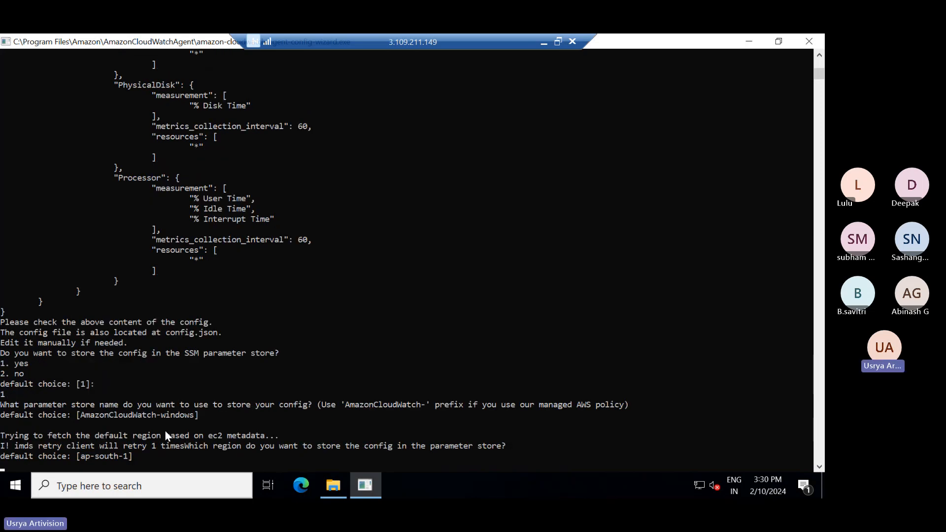
key("Return")
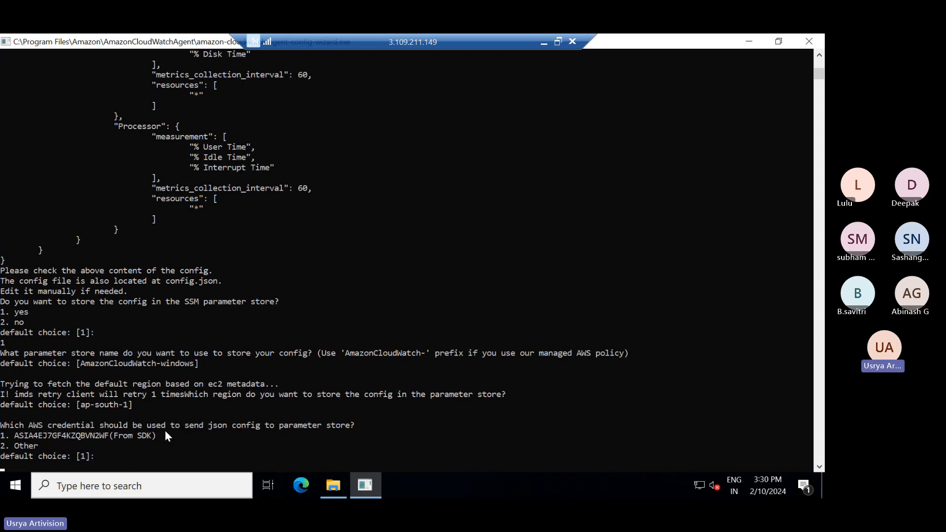
key("alt+Tab")
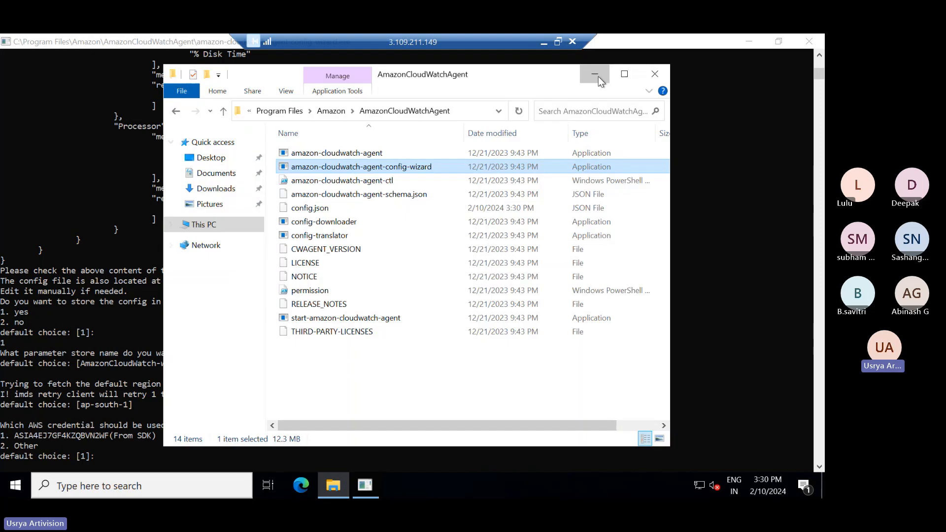
left_click(598, 80)
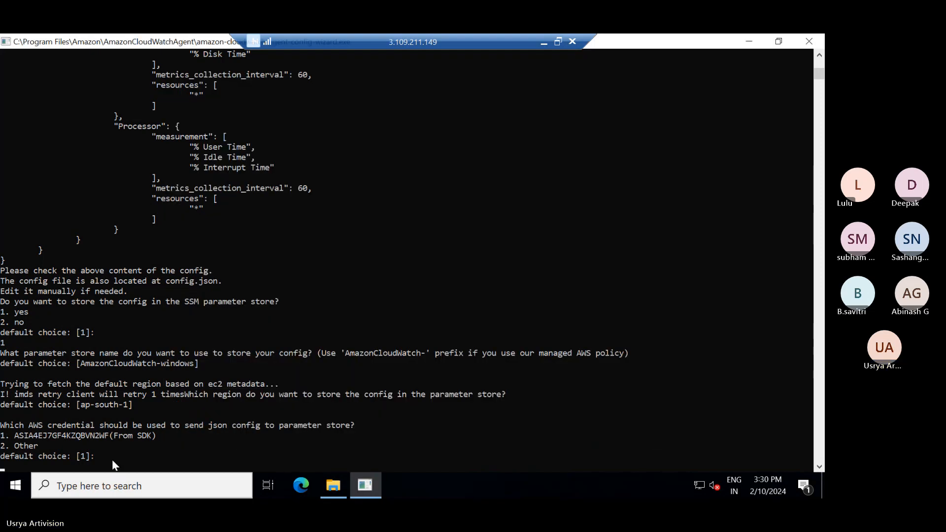
type("1")
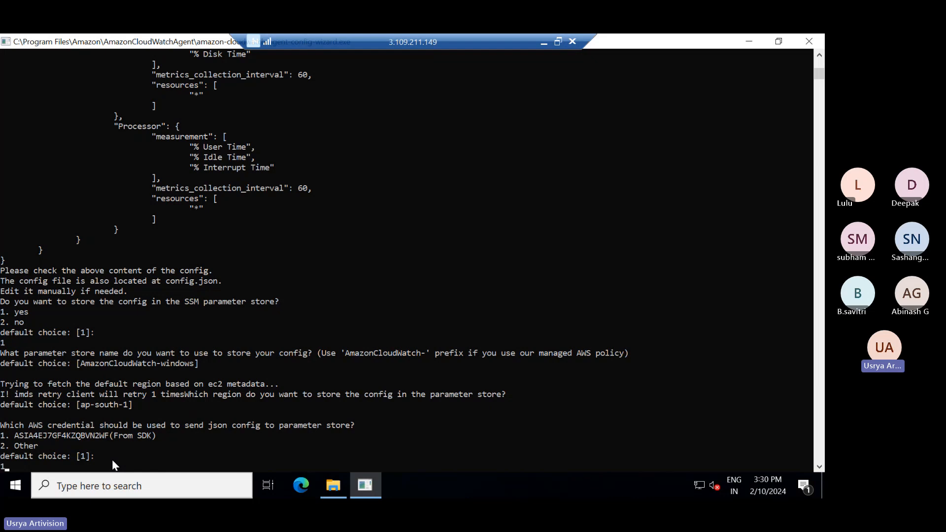
key("Return")
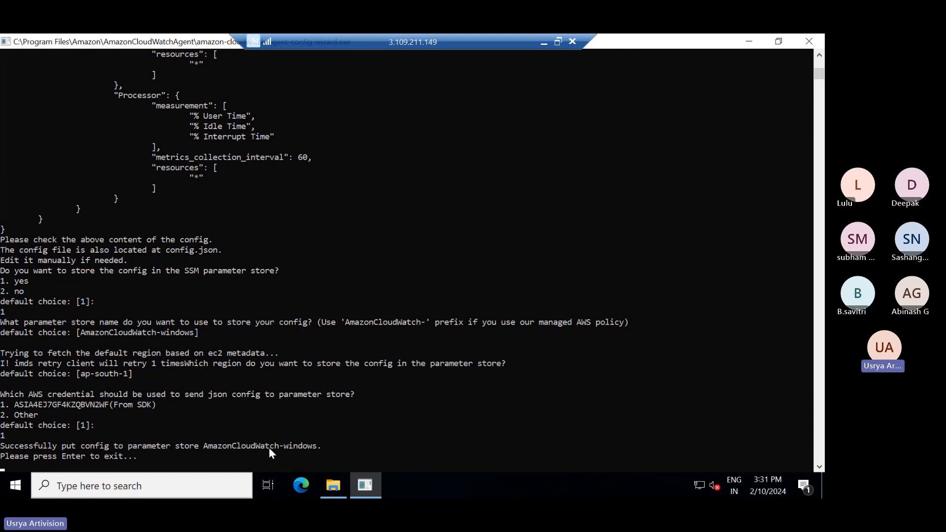
key("Return")
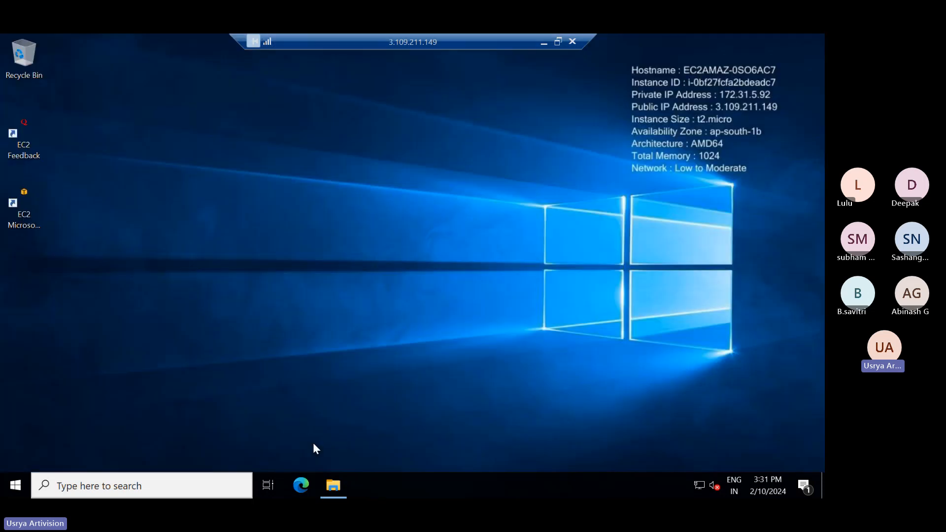
Refresh and minimize the remote desktop, then close the IAM role pages to reach CloudWatch Log groups
right_click(448, 164)
left_click(473, 202)
left_click(550, 44)
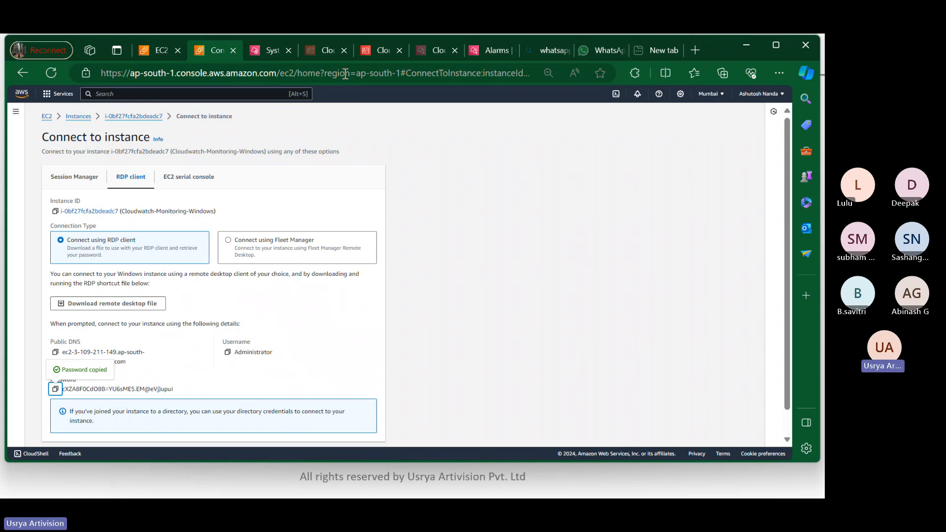
left_click(325, 52)
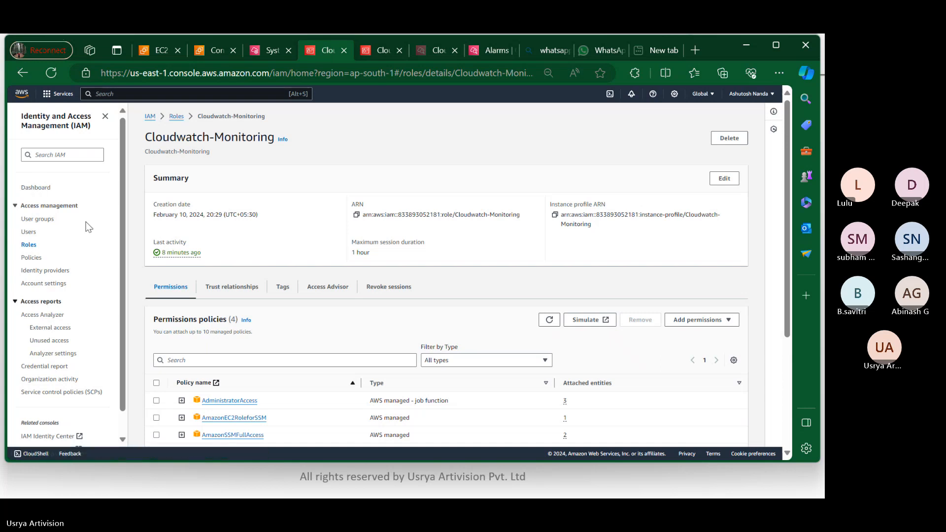
left_click(343, 53)
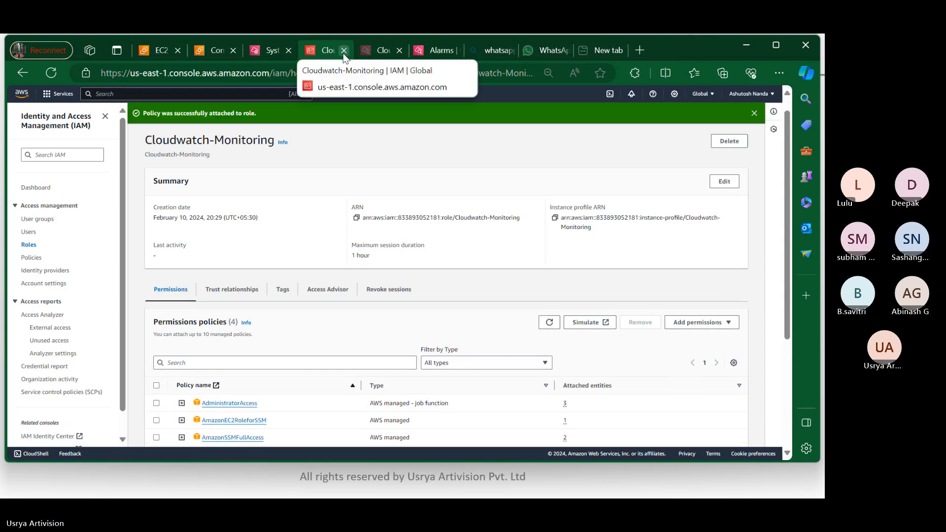
left_click(344, 51)
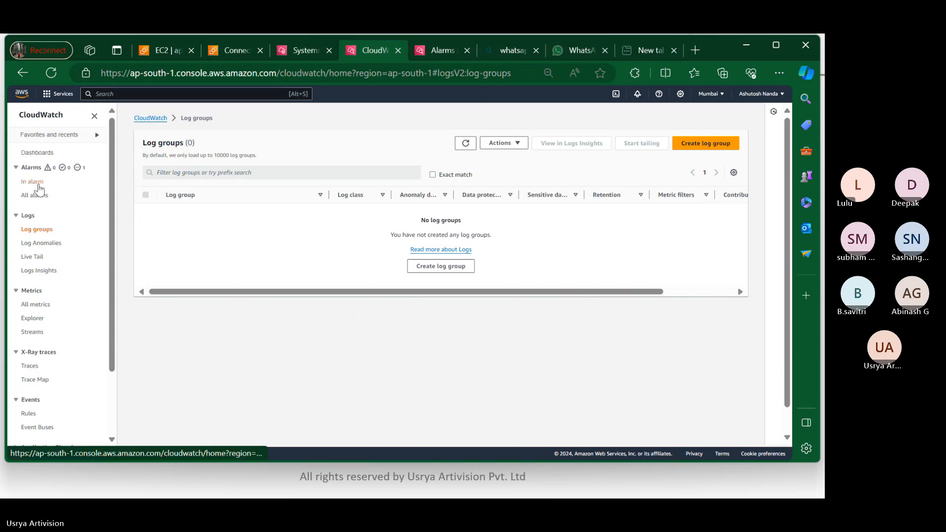
Browse CloudWatch's EC2 Per-Instance Metrics list
left_click(30, 306)
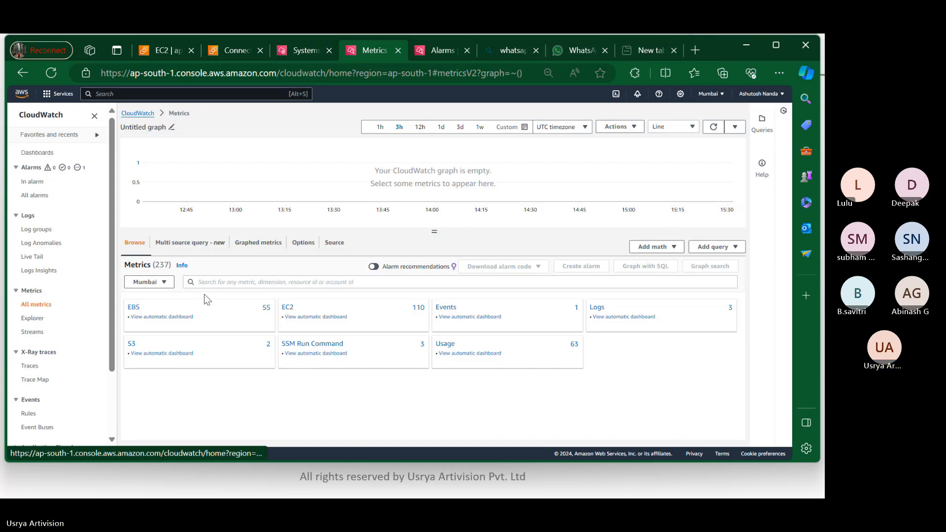
left_click(284, 310)
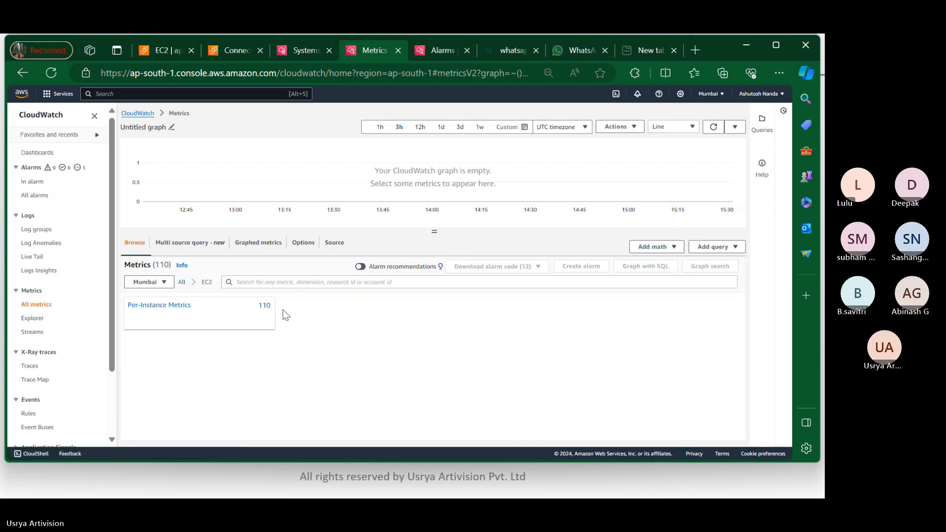
left_click(179, 311)
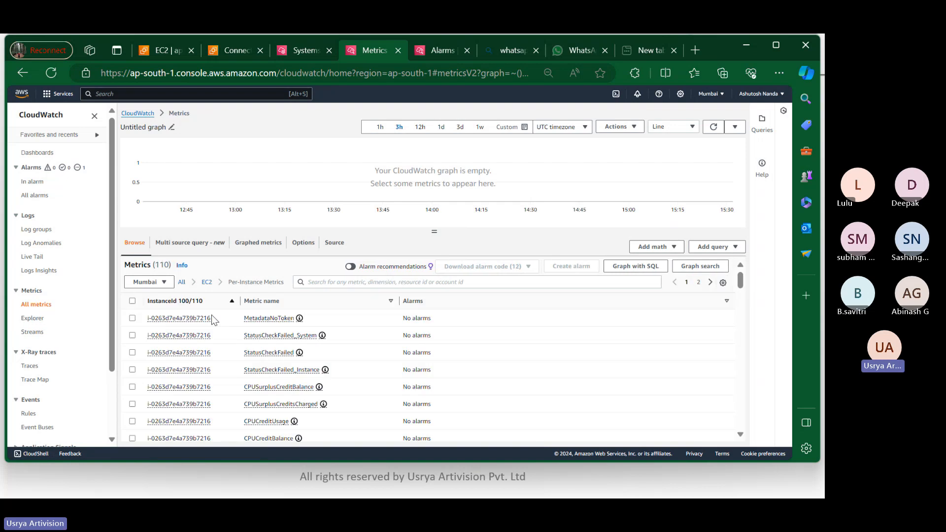
scroll(286, 326, "down", 12)
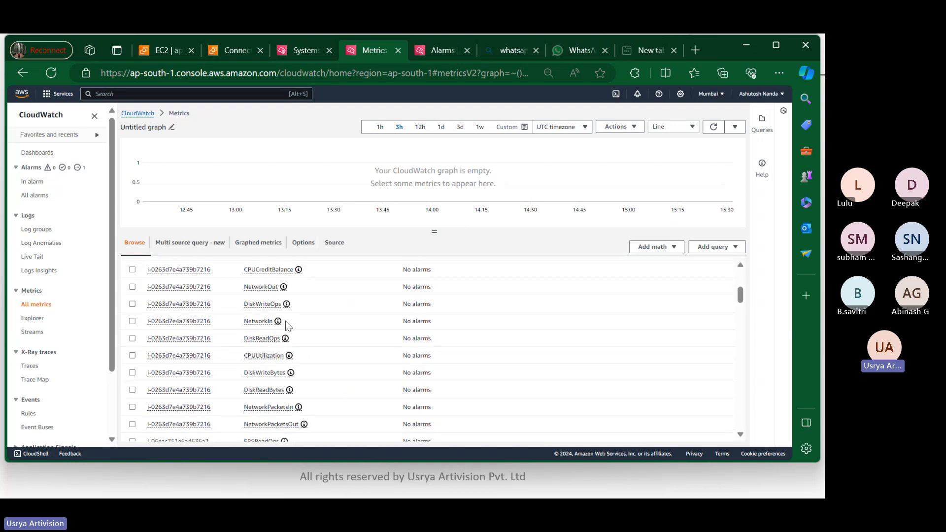
scroll(286, 326, "down", 10)
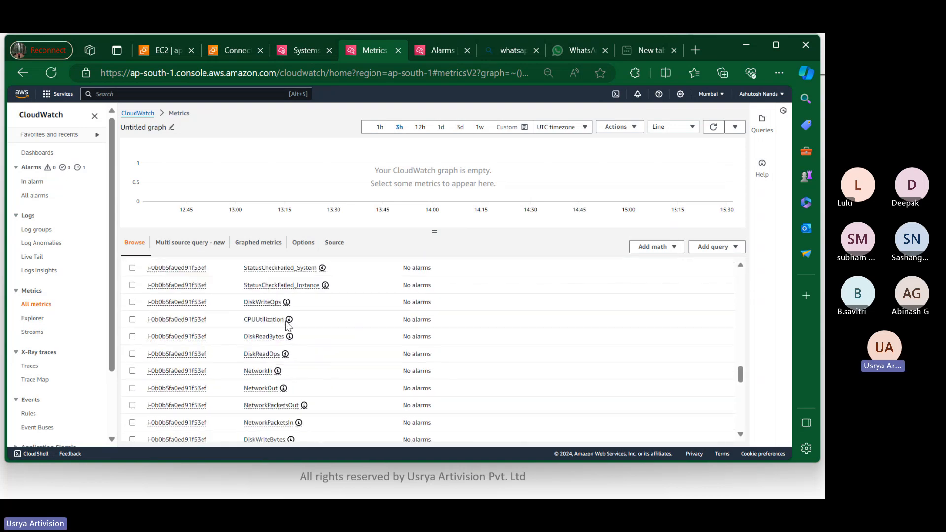
scroll(285, 323, "down", 4)
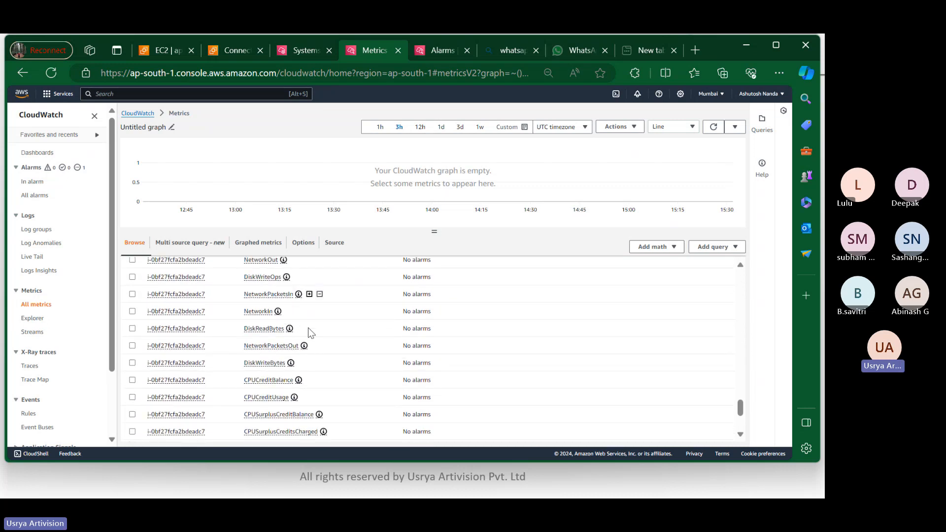
Glance at the Run Command and connect pages, then return to all metric namespaces
left_click(303, 44)
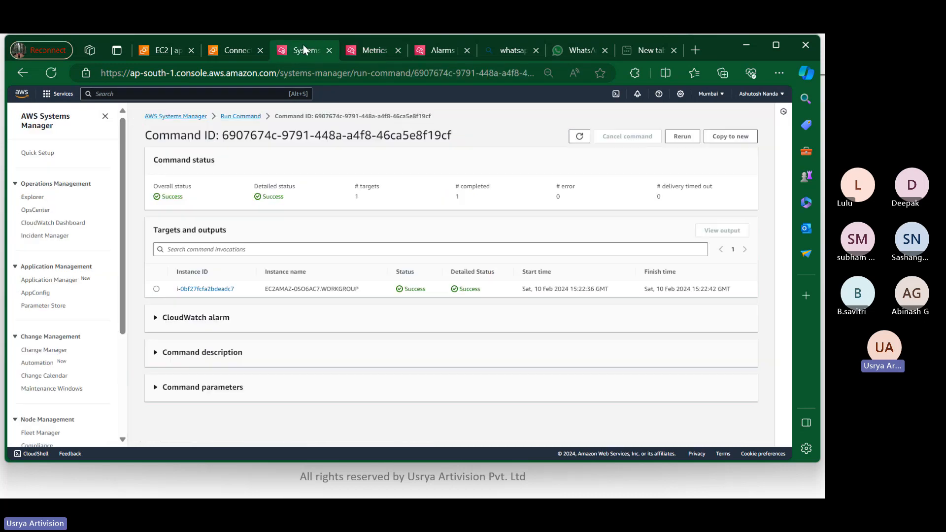
left_click(244, 116)
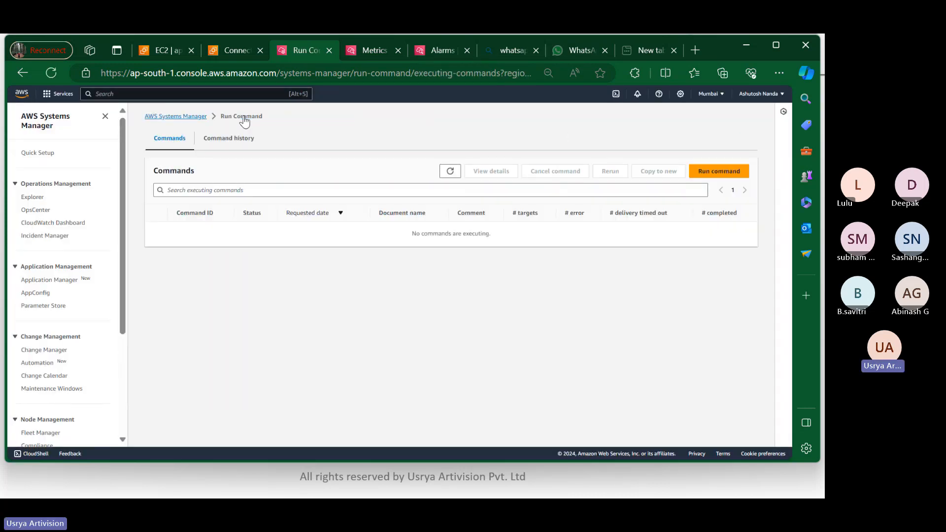
left_click(228, 53)
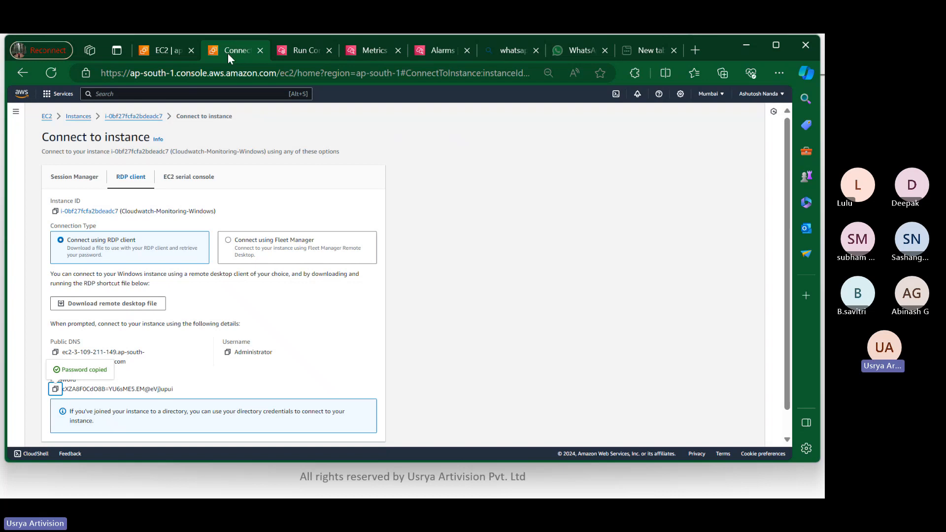
left_click(374, 50)
scroll(234, 307, "up", 15)
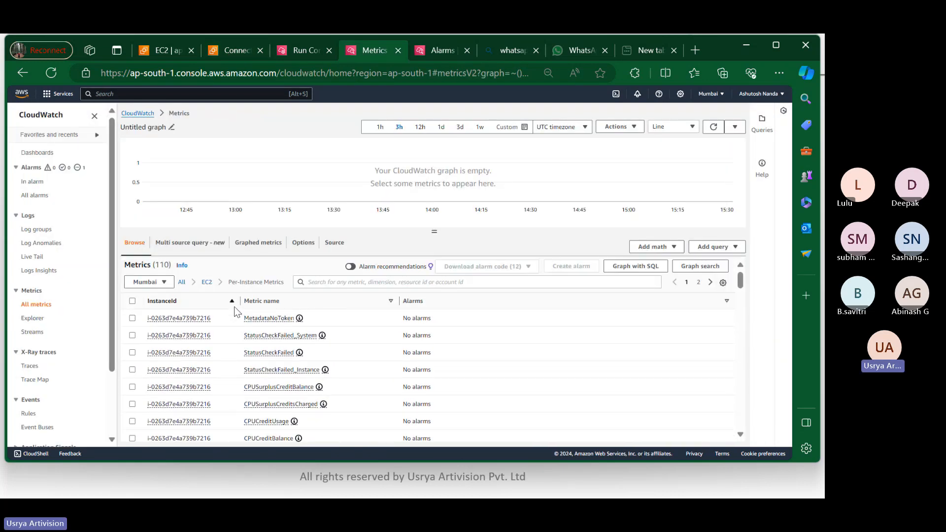
left_click(207, 282)
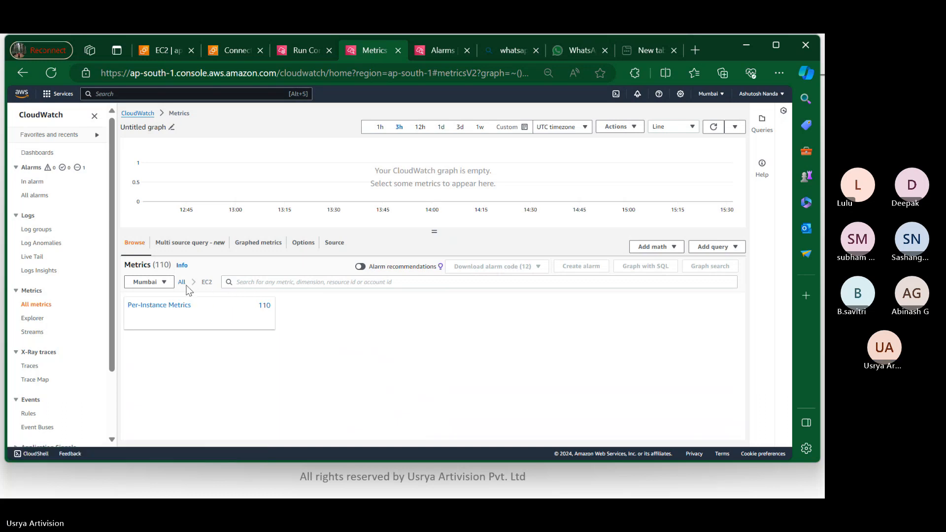
left_click(182, 282)
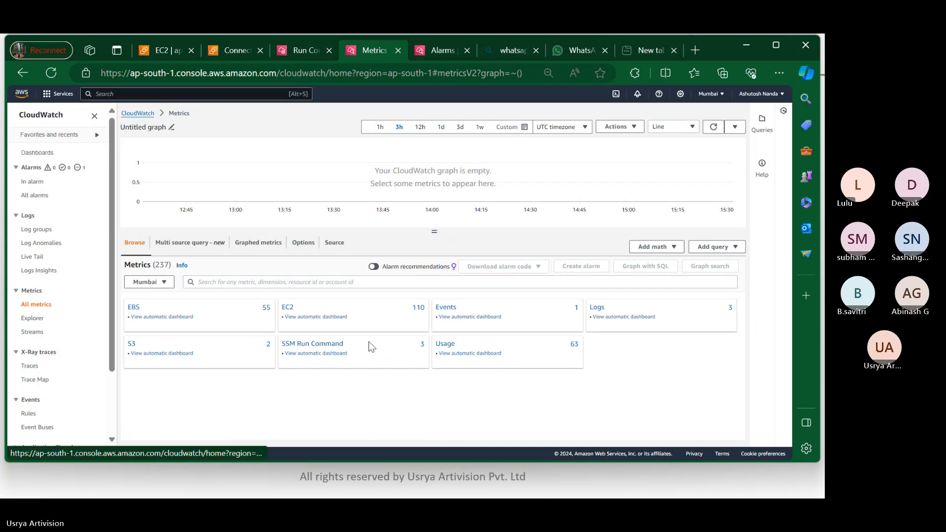
View the SSM Run Command Across All Commands metrics, finishing on the Run Command page
left_click(306, 344)
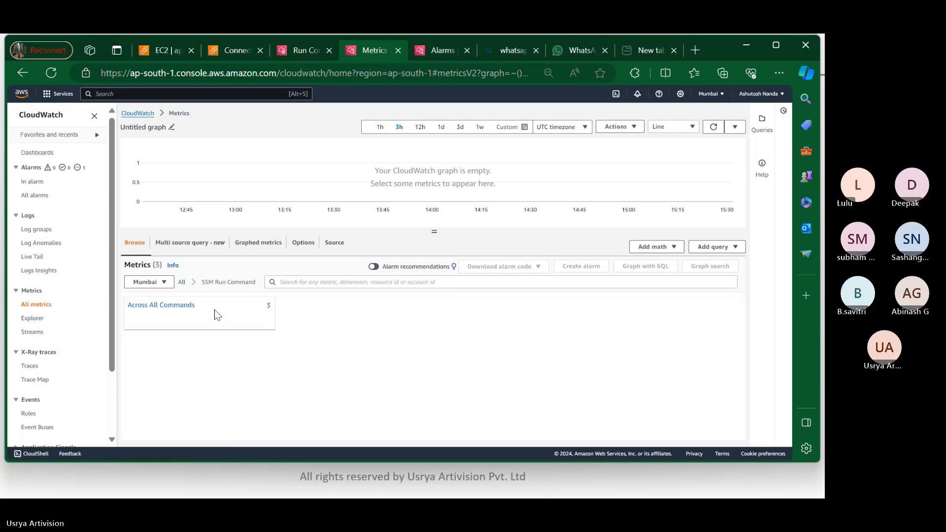
left_click(186, 306)
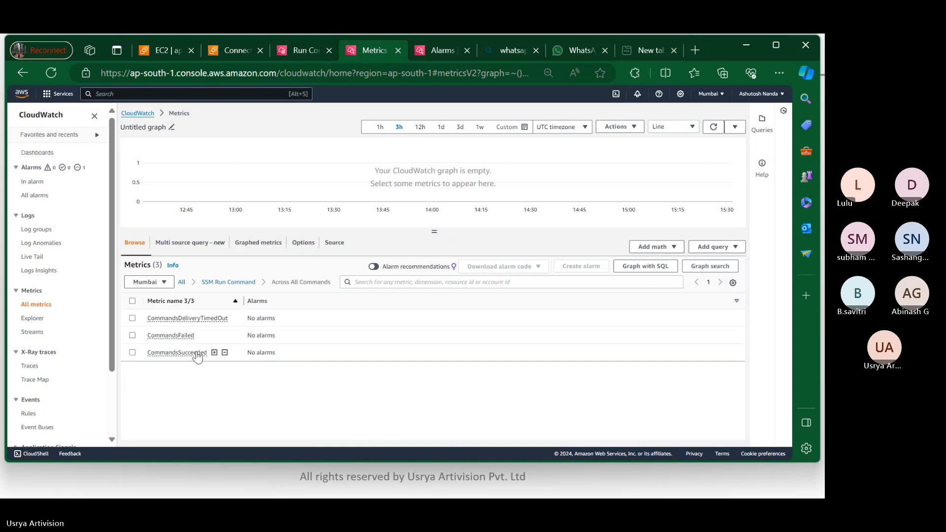
left_click(228, 282)
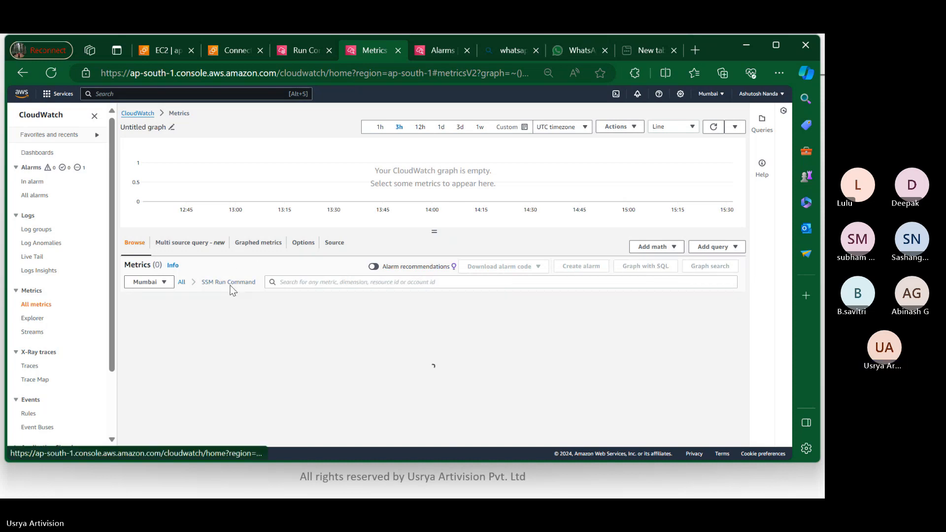
left_click(181, 284)
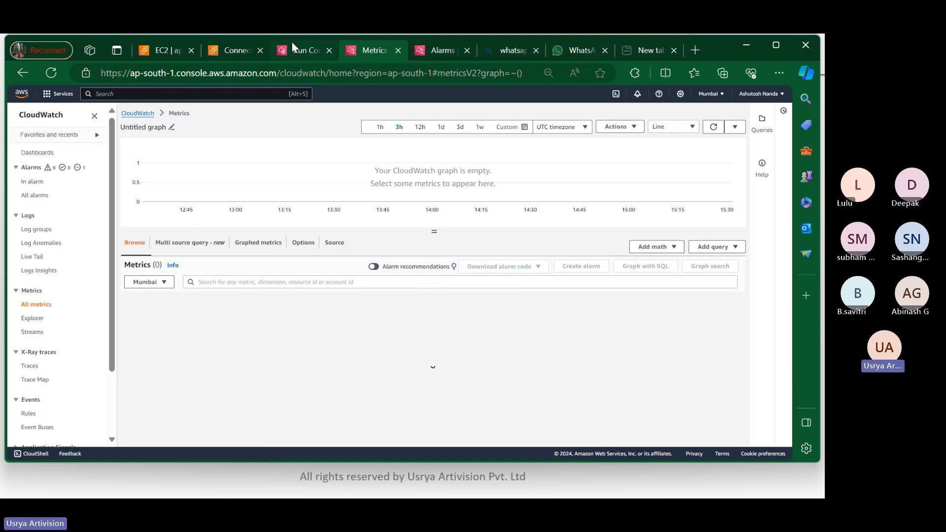
left_click(292, 45)
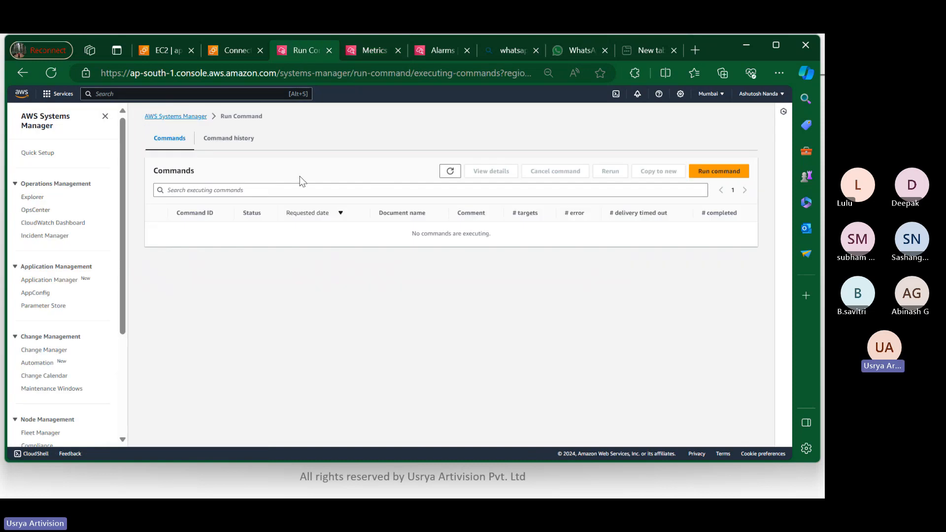
Start a new command and search the documents for 'AmazonCloudWatchManageAgent'
left_click(719, 171)
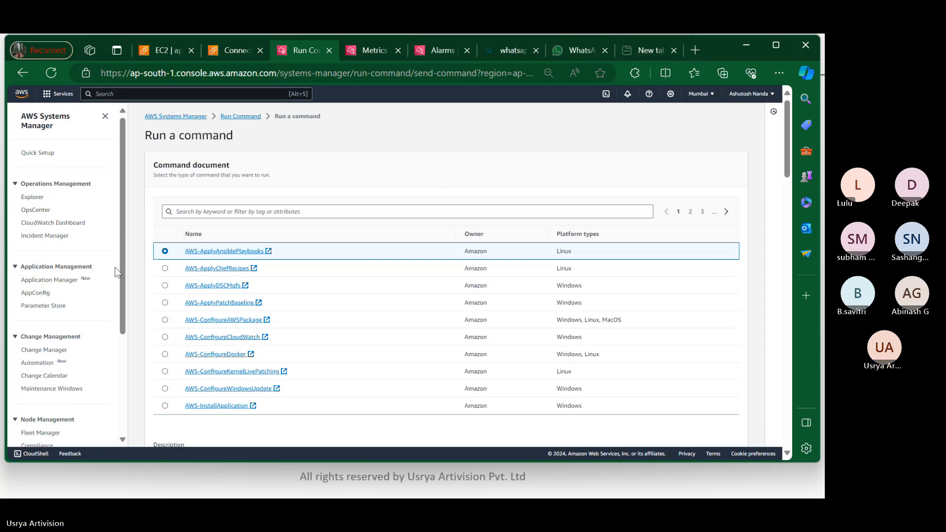
scroll(223, 286, "down", 1)
scroll(223, 277, "down", 1)
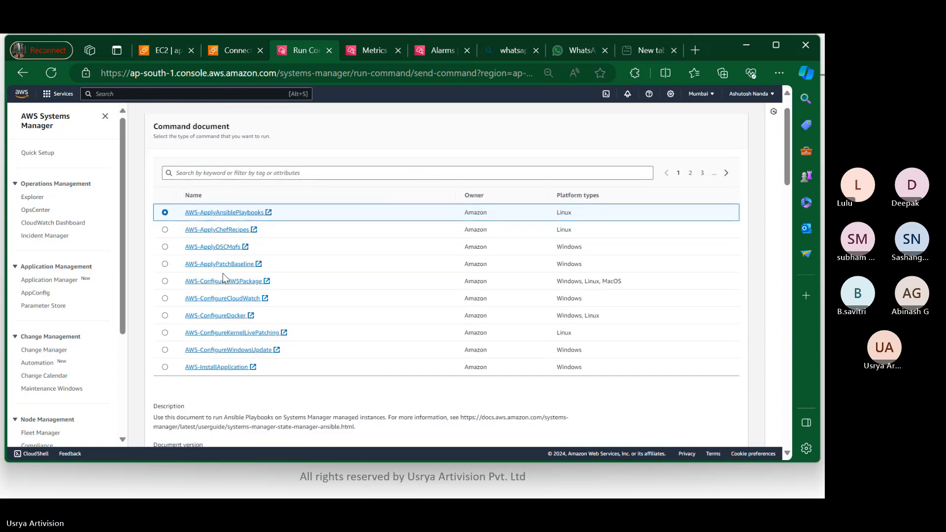
left_click(229, 171)
type("A")
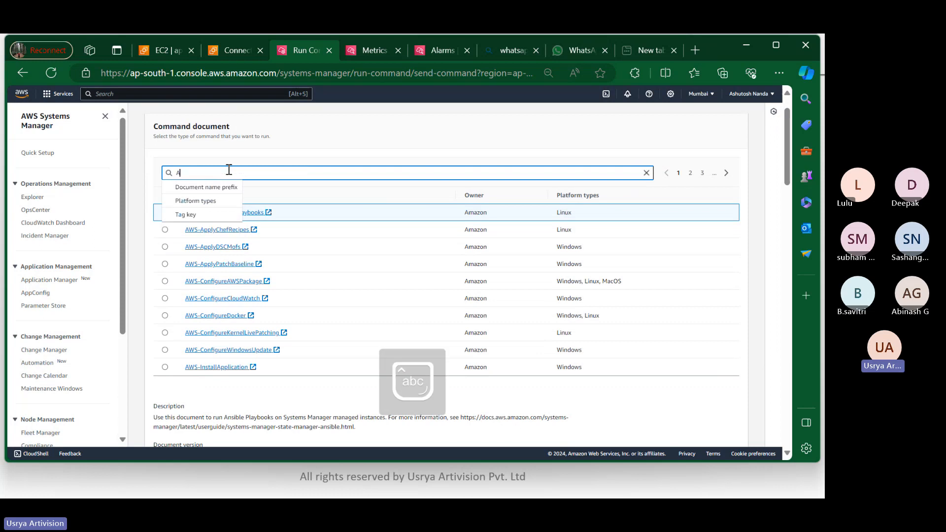
type("mazo")
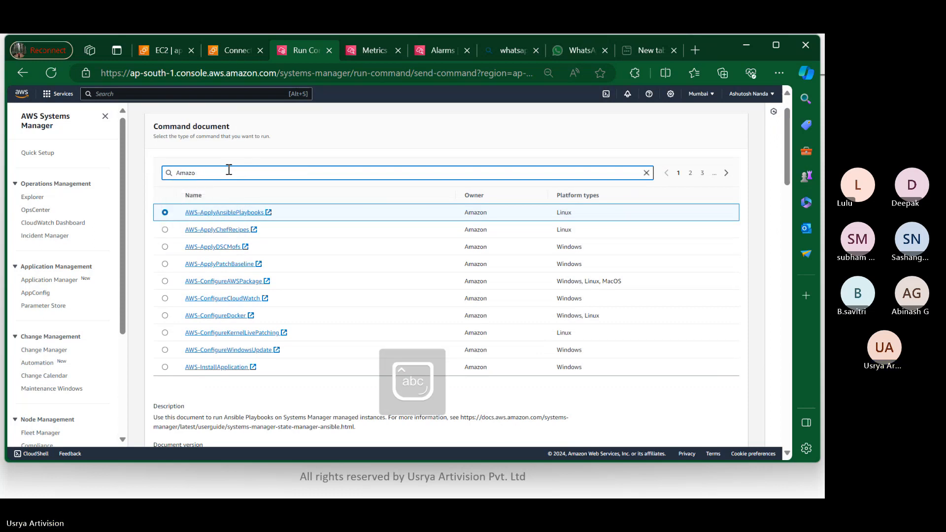
key("BackSpace")
key("BackSpace")
key("BackSpace")
key("BackSpace")
key("BackSpace")
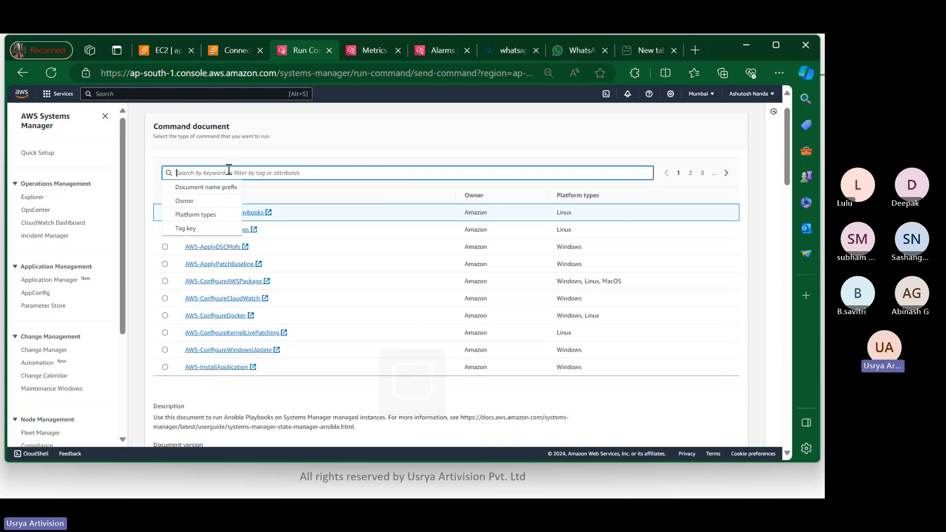
type("Clou")
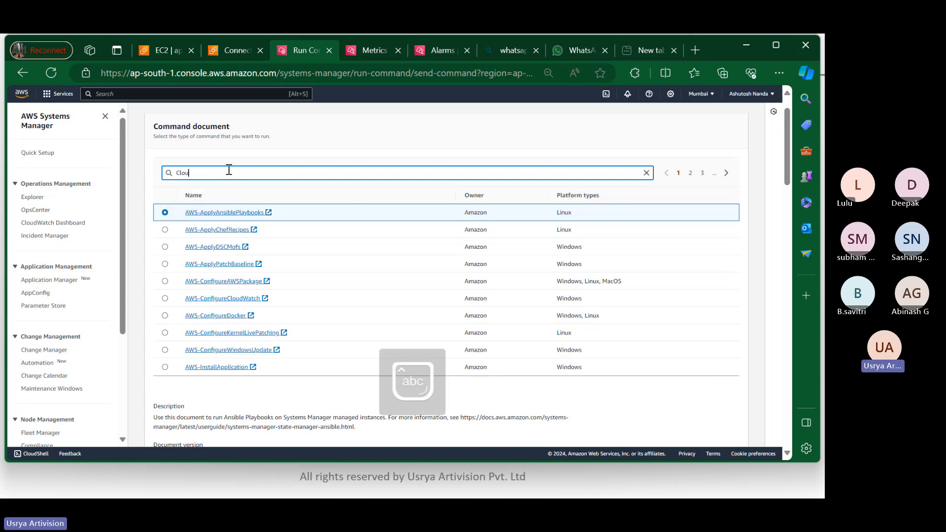
type("dwatchMan")
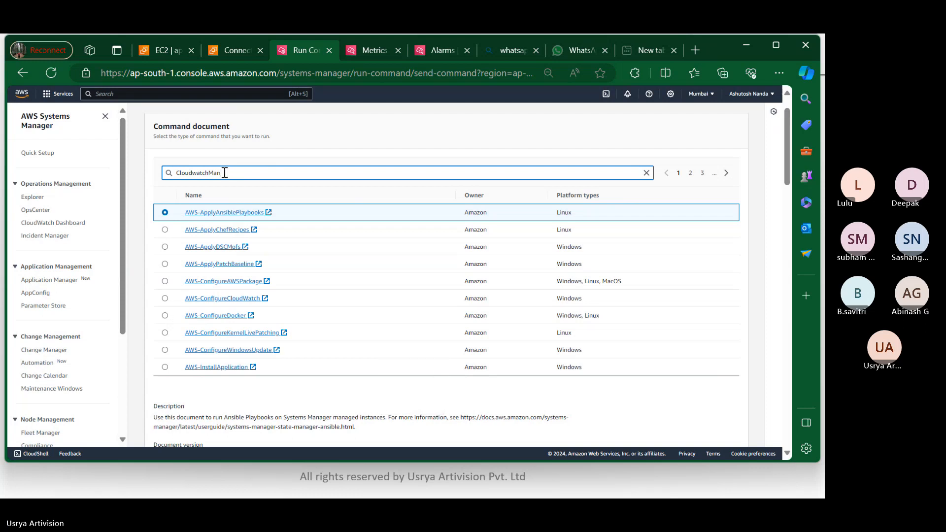
type("age")
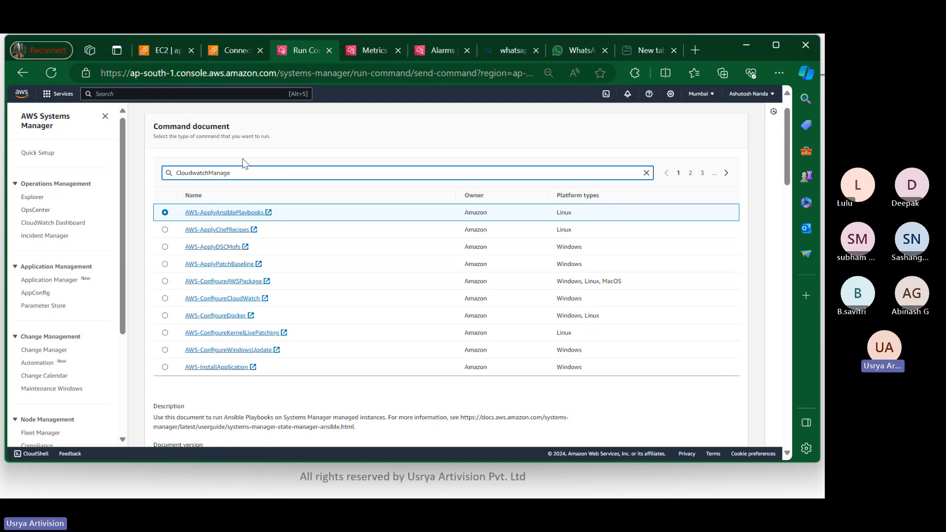
type("A")
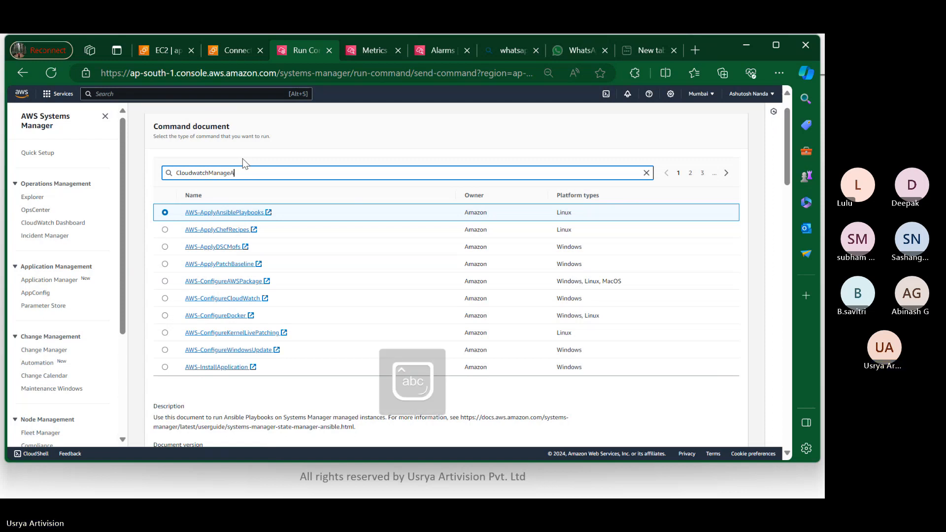
type("agent")
key("Left")
key("Left")
key("Left")
key("Left")
key("BackSpace")
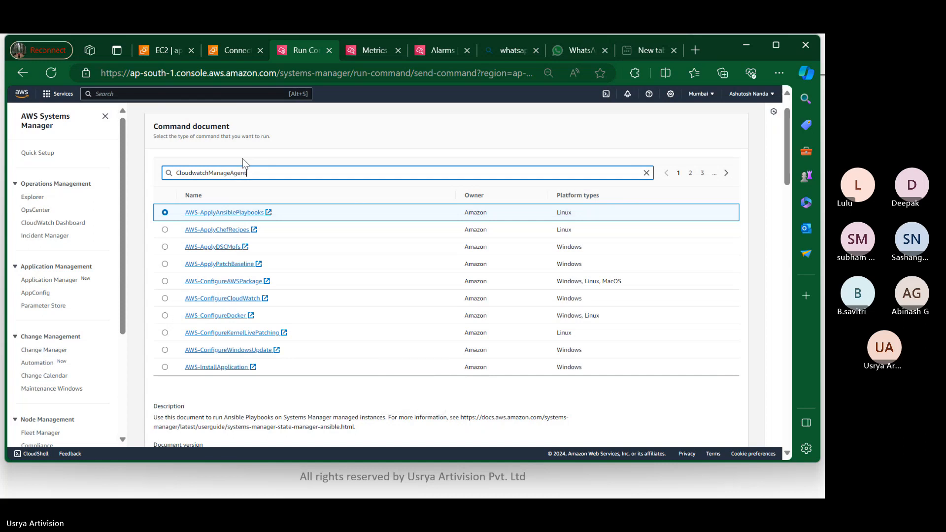
key("Left")
key("Left")
key("Left")
key("Left")
key("Left")
key("Left")
key("Left")
key("Left")
key("Left")
key("Home")
type("Amazon")
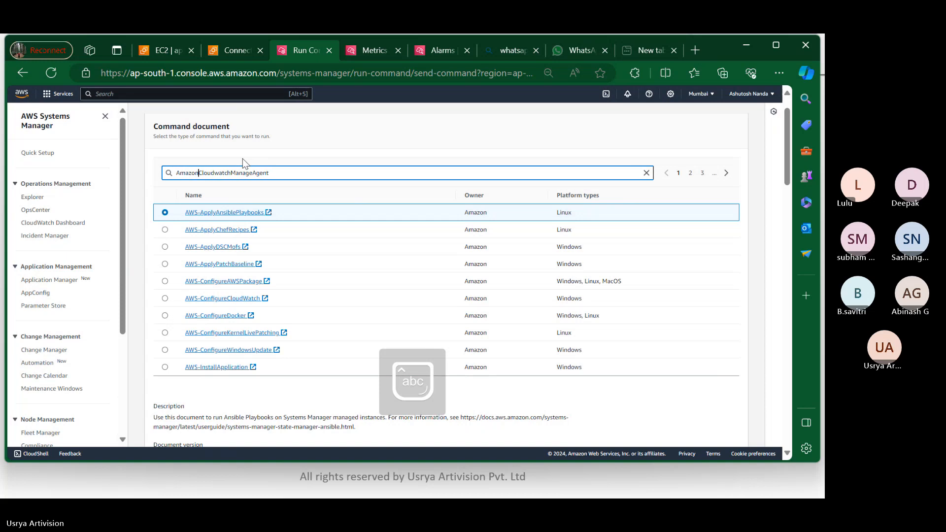
key("Right")
key("Right")
key("Right")
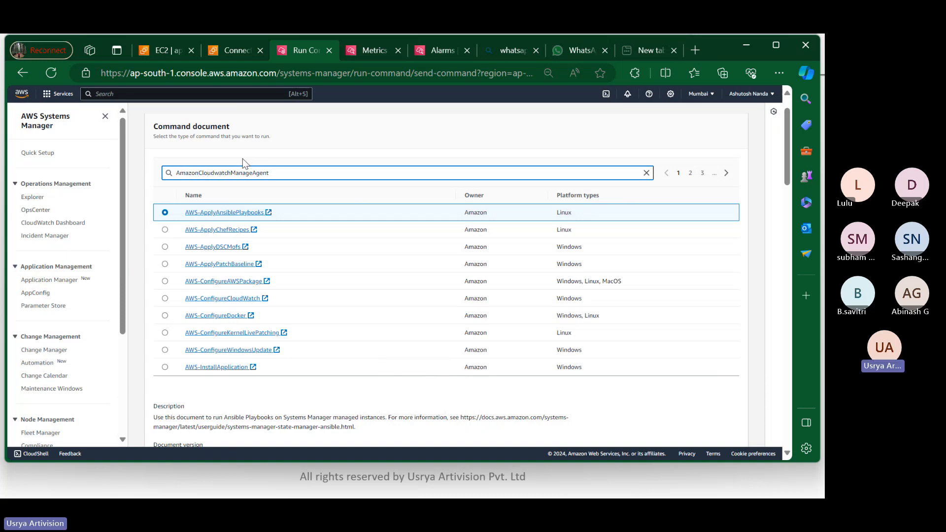
key("BackSpace")
type("W")
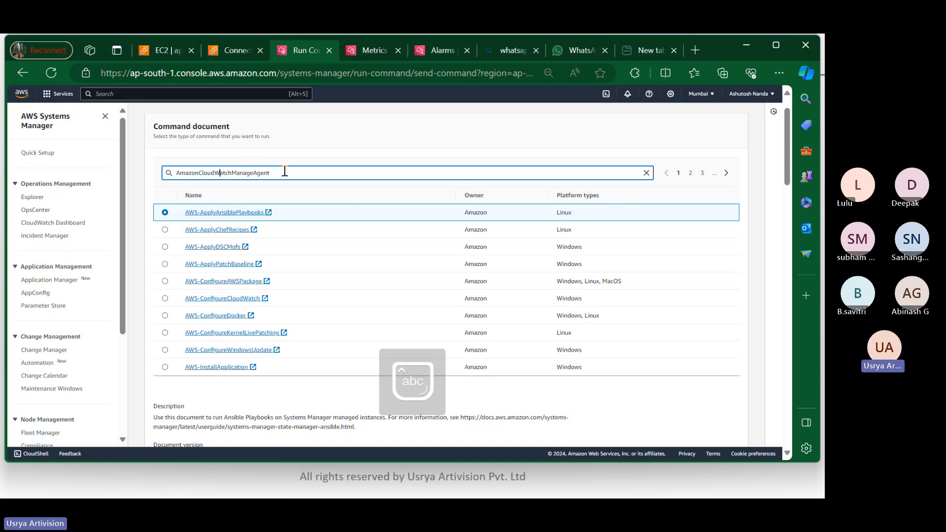
key("Return")
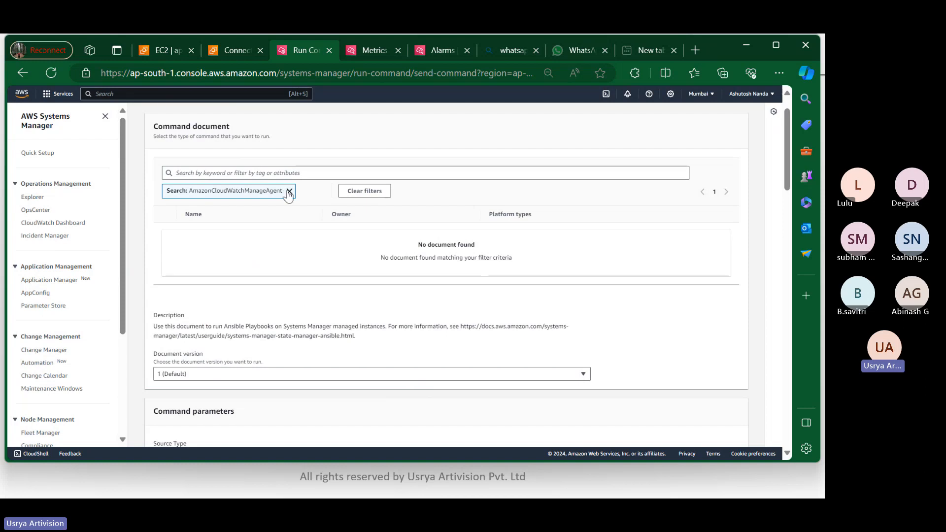
Retry the search as 'AmazonCloudWatch-ManageAgent', then clear the search filters
left_click(288, 191)
left_click(284, 191)
left_click_drag(285, 195, 190, 193)
key("ctrl+c")
left_click(190, 173)
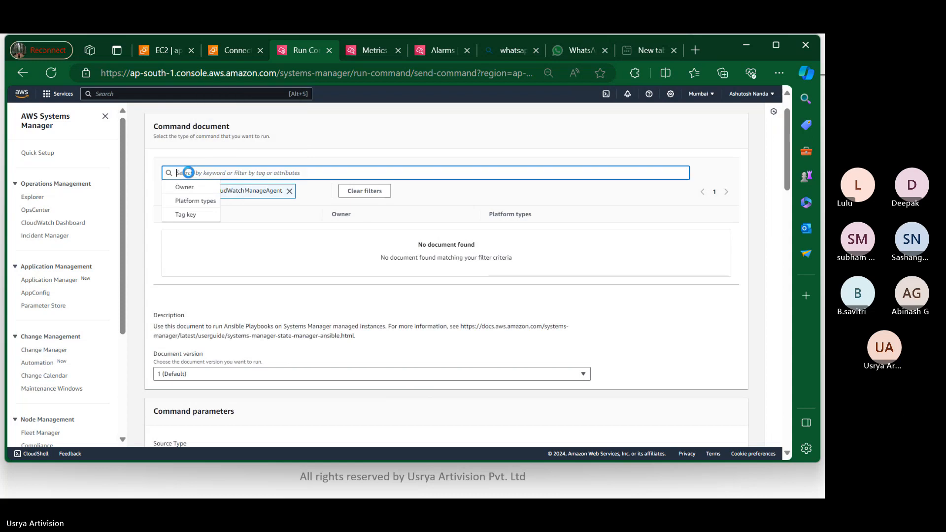
key("ctrl+v")
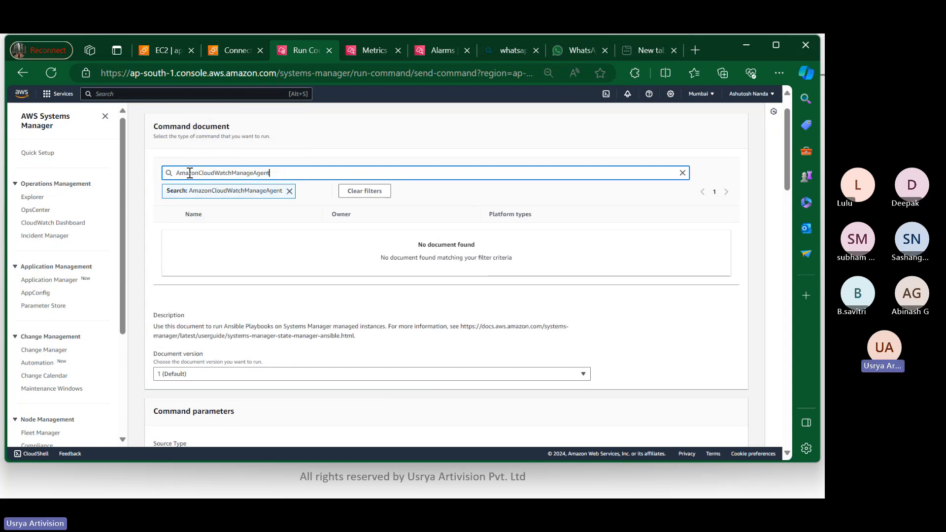
left_click(254, 174)
type("-")
key("Return")
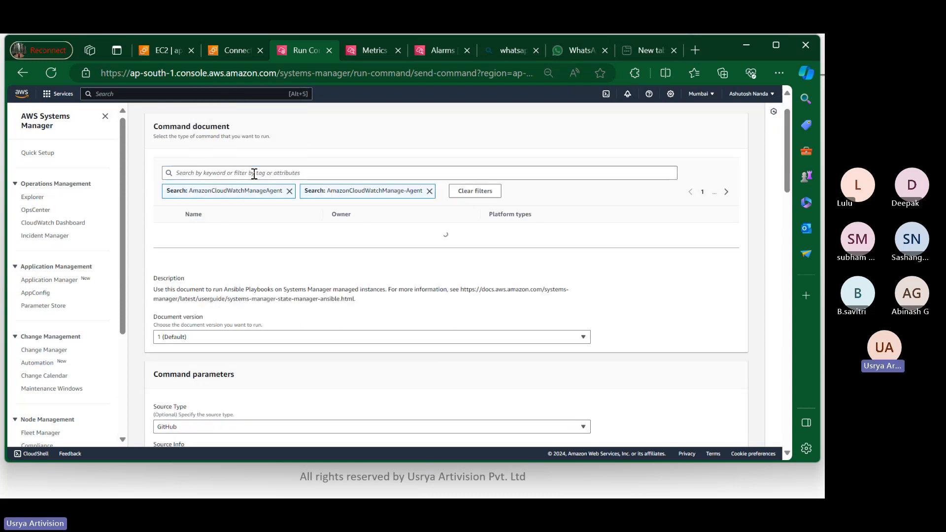
left_click(290, 192)
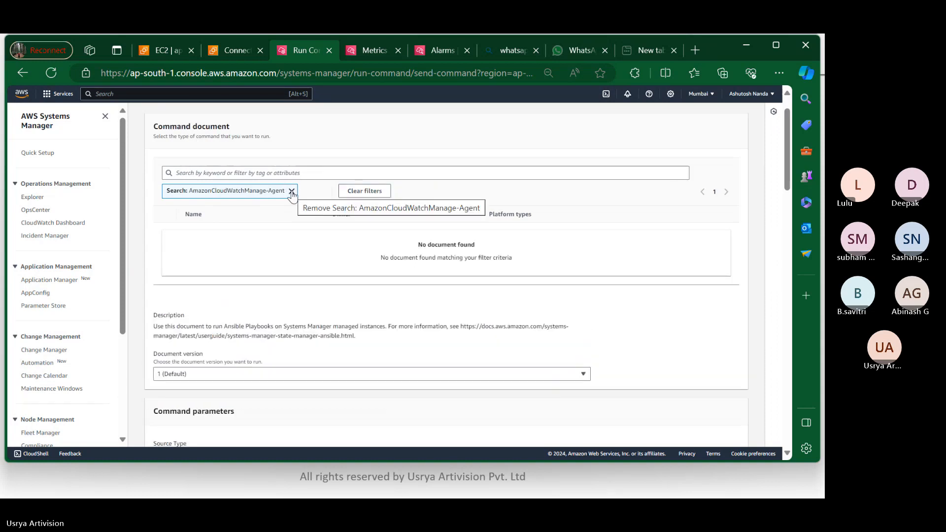
left_click(291, 192)
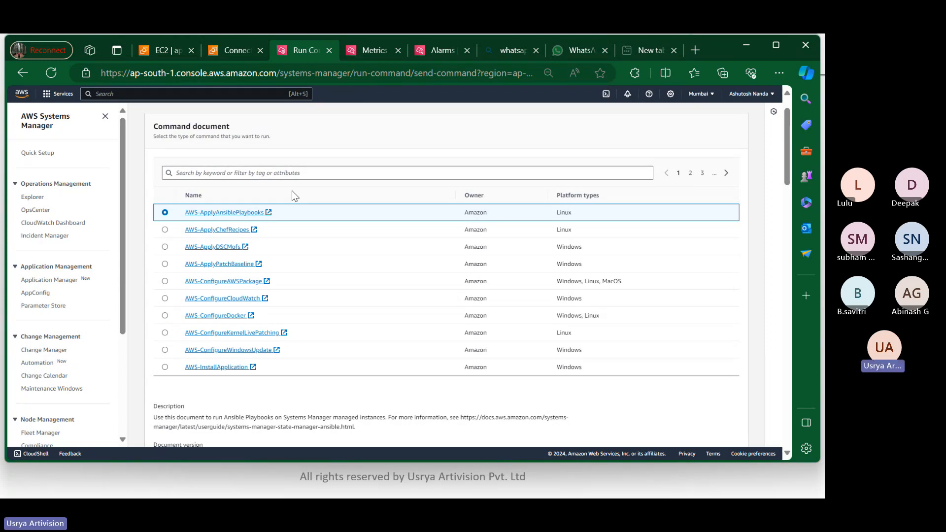
Filter documents by 'Agent', select AmazonCloudWatch-ManageAgent, and review its command parameters
left_click(229, 174)
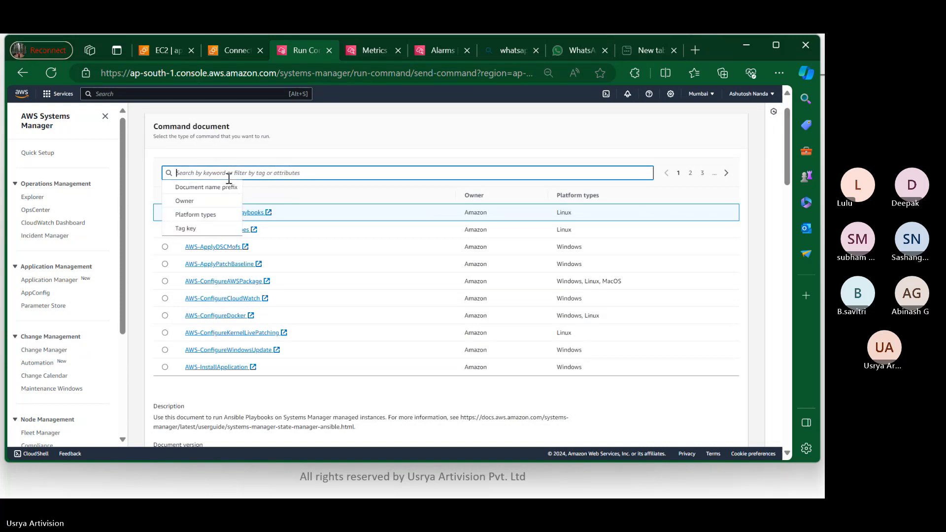
type("Agent")
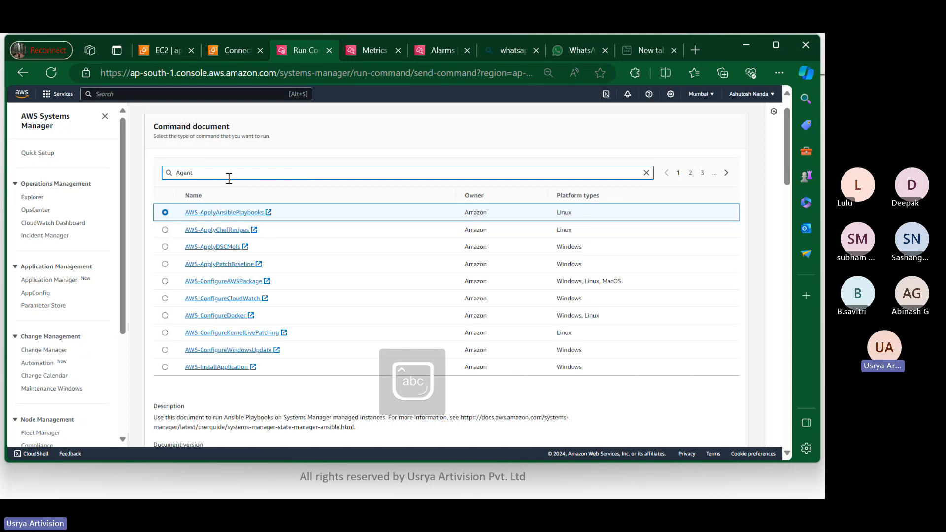
key("Return")
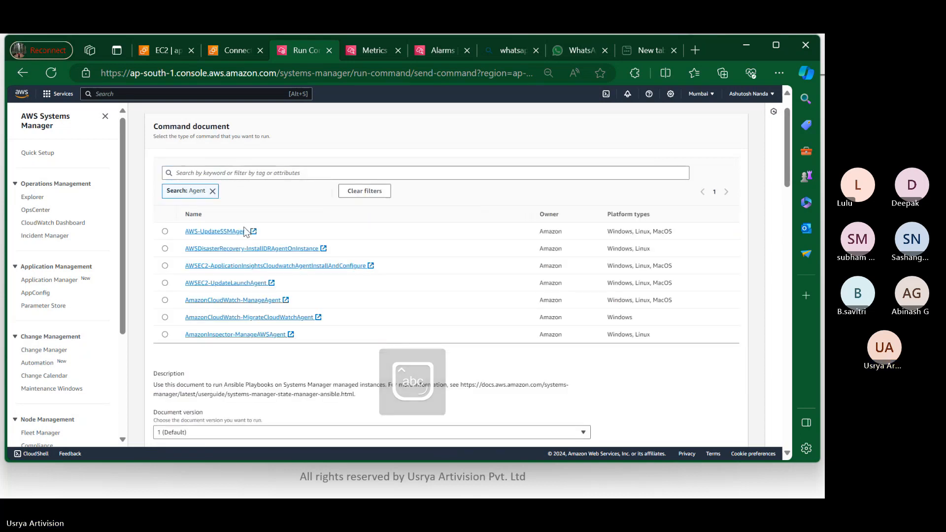
left_click(169, 302)
scroll(297, 306, "down", 1)
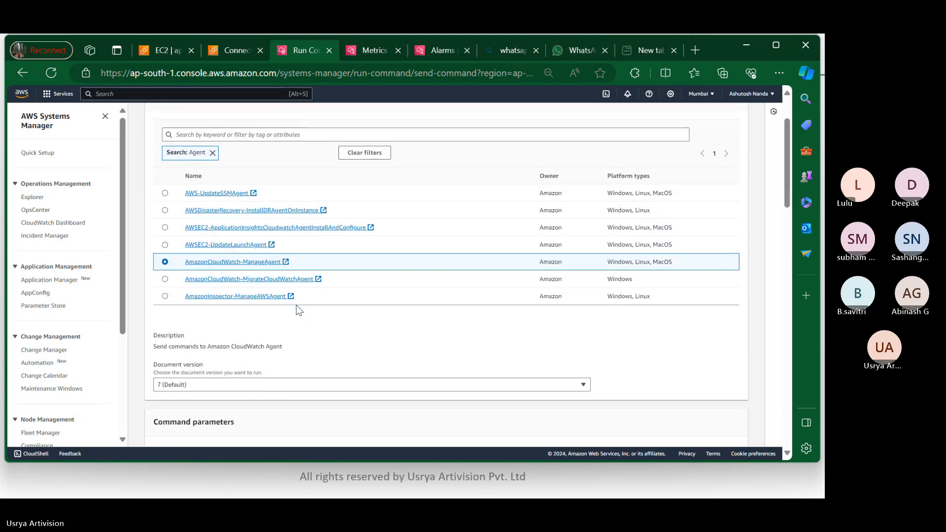
scroll(296, 305, "down", 1)
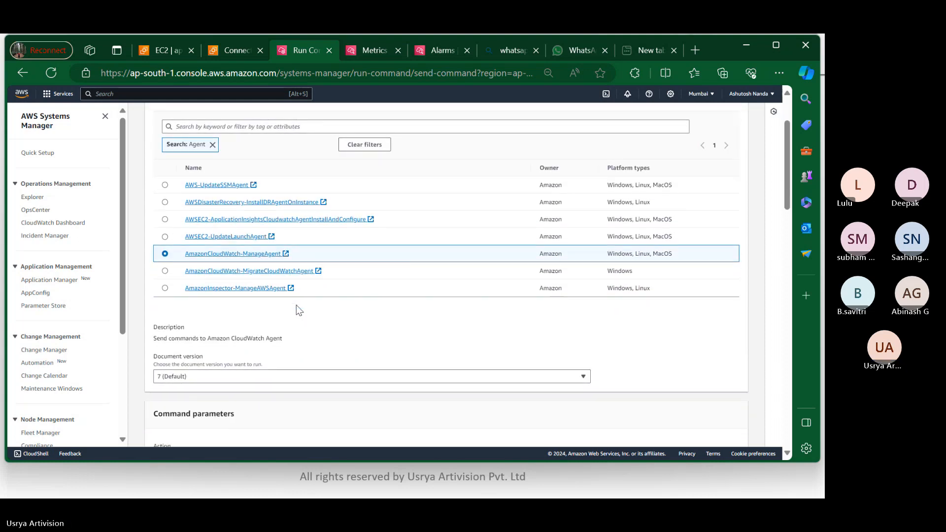
scroll(297, 305, "down", 1)
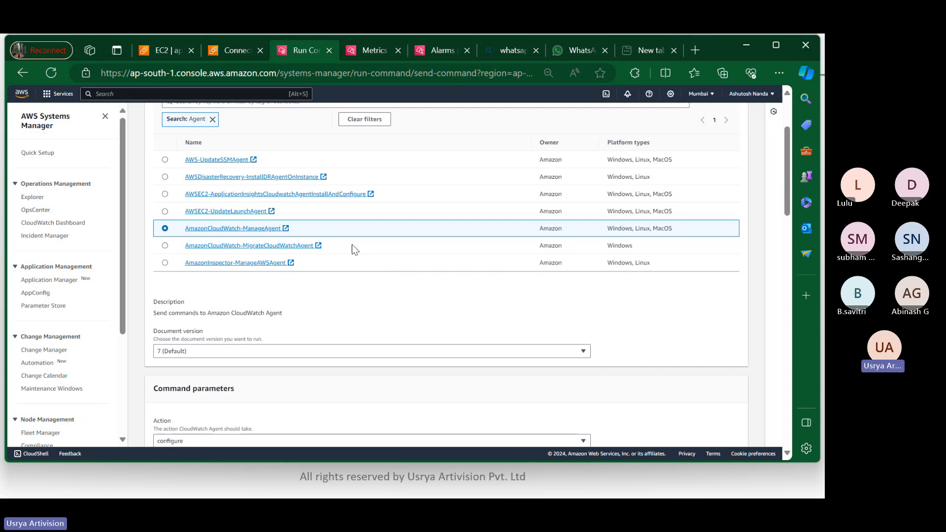
scroll(351, 244, "down", 4)
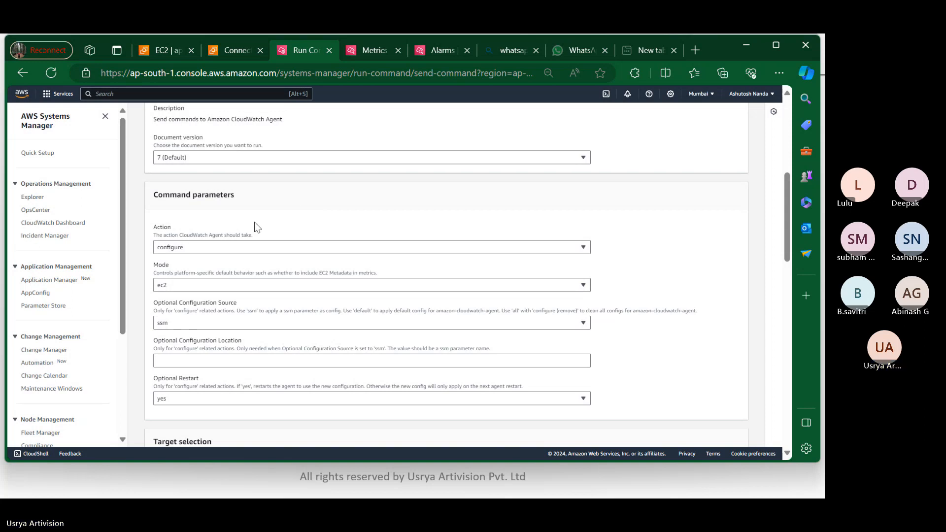
scroll(286, 324, "down", 1)
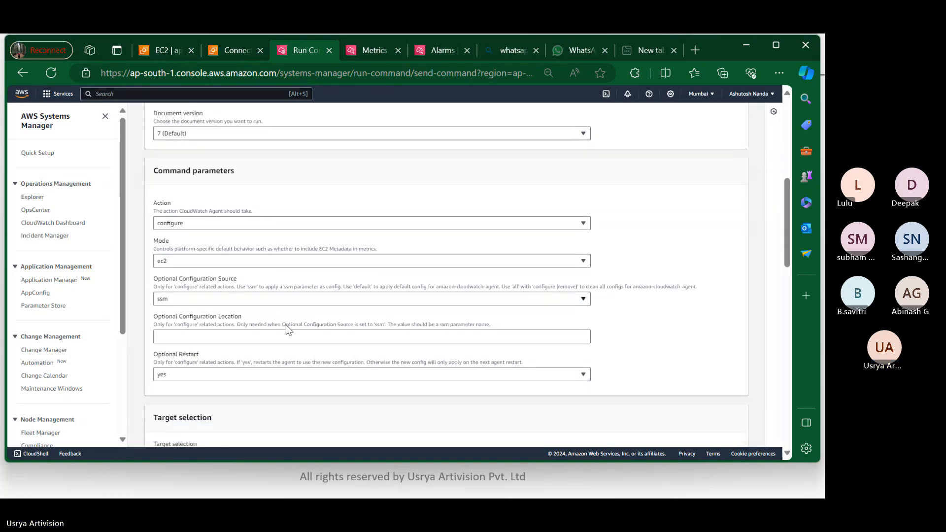
scroll(287, 325, "down", 1)
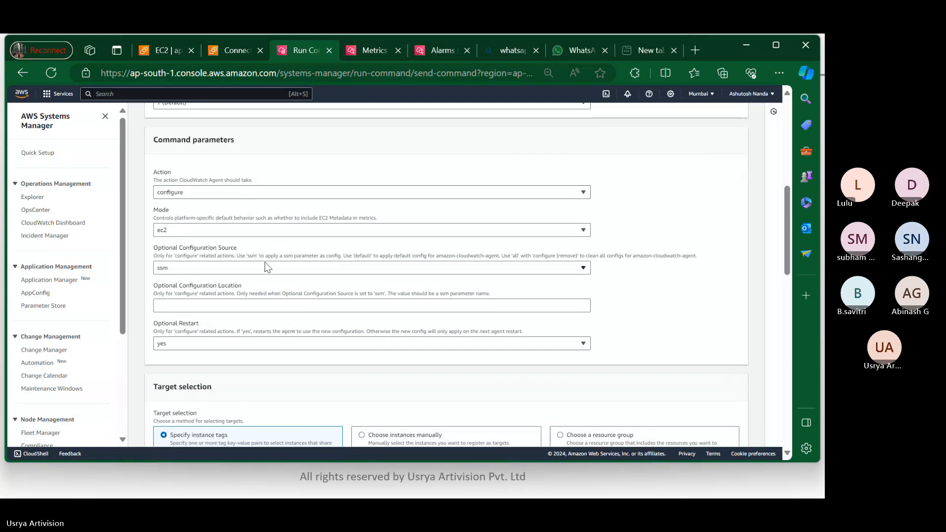
scroll(265, 267, "up", 2)
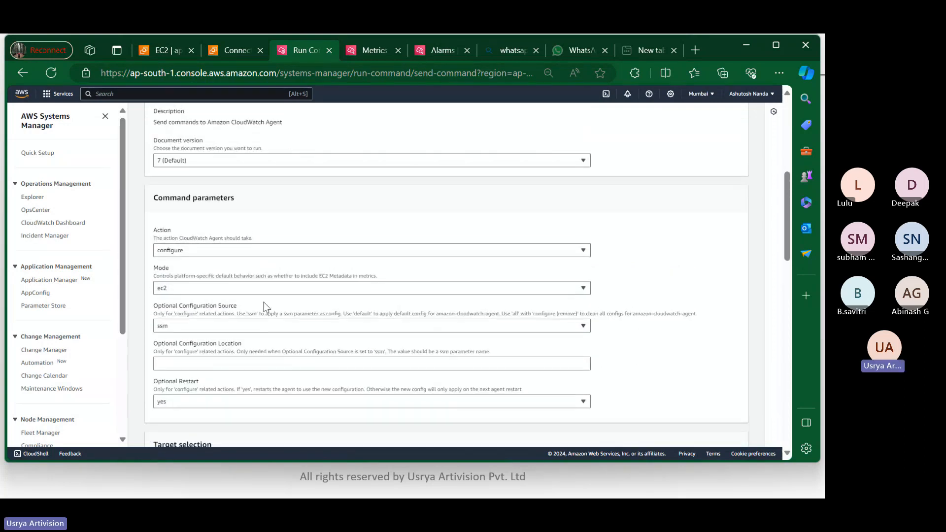
scroll(263, 317, "up", 2)
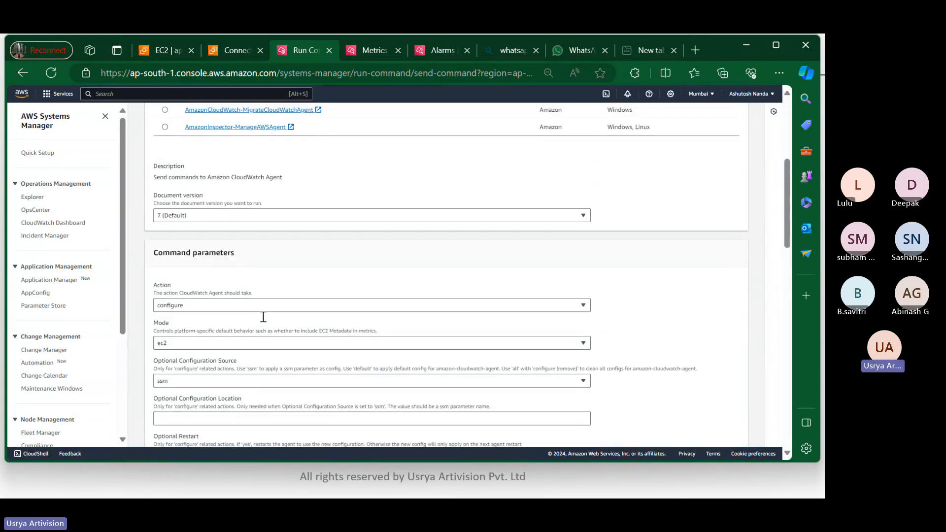
scroll(263, 317, "down", 2)
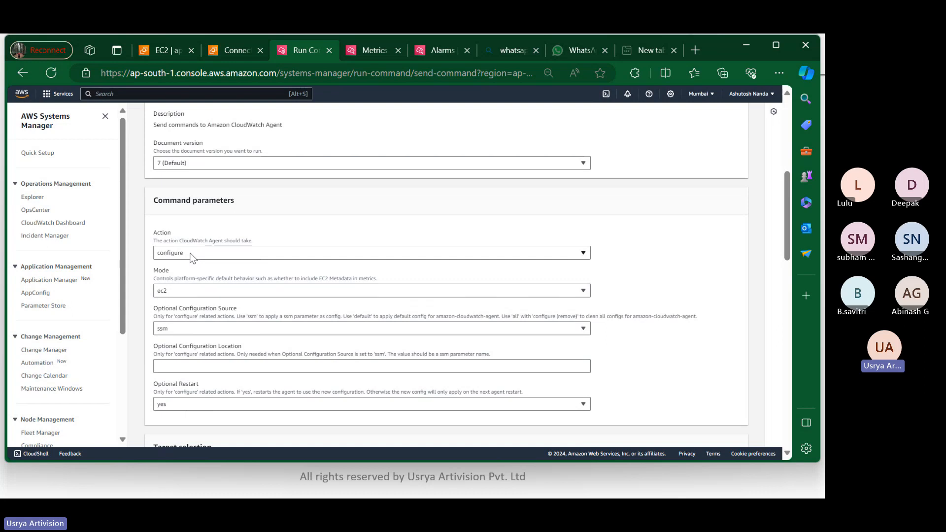
scroll(224, 267, "down", 1)
scroll(225, 267, "down", 1)
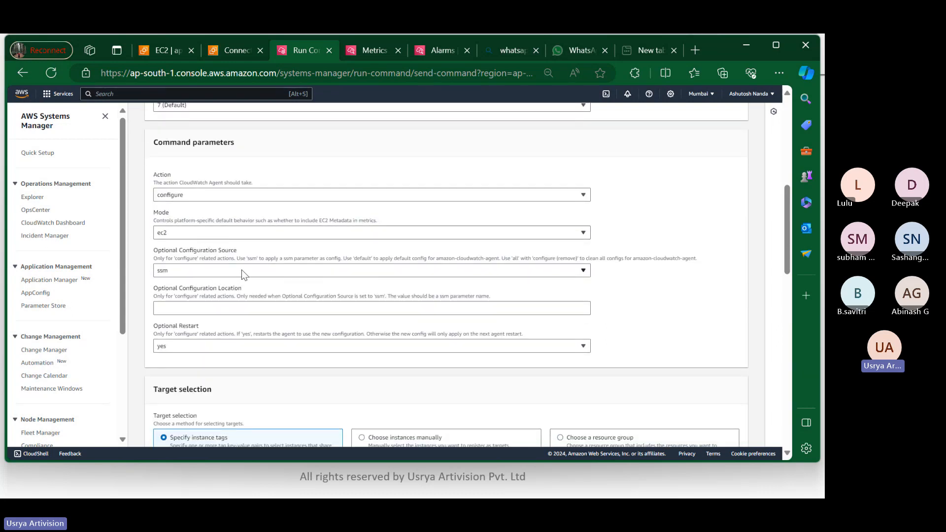
Open Parameter Store in a new tab to view AmazonCloudWatch-windows, then return to the command form
middle_click(41, 305)
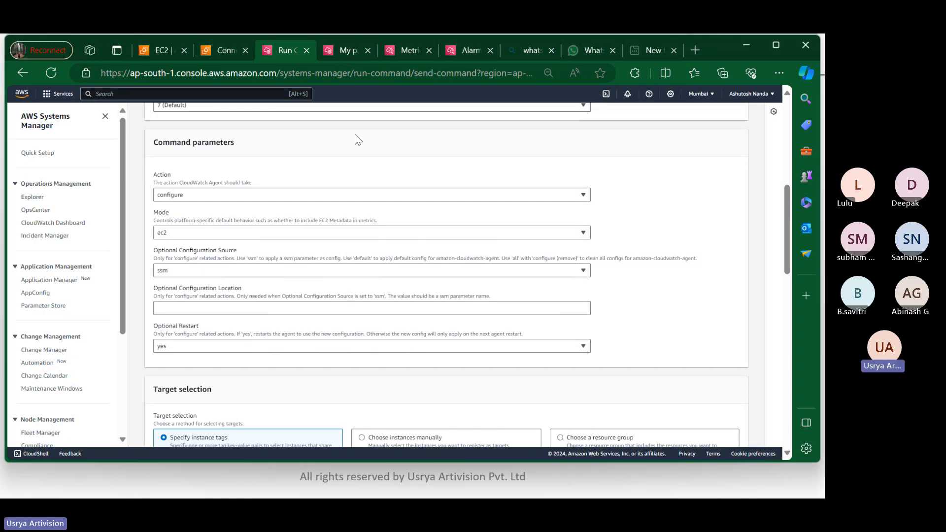
left_click(344, 52)
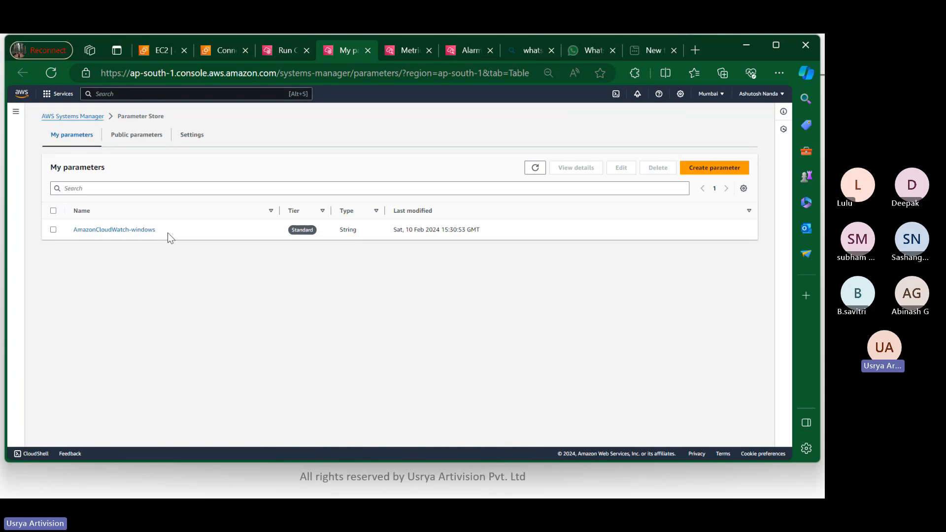
left_click(274, 51)
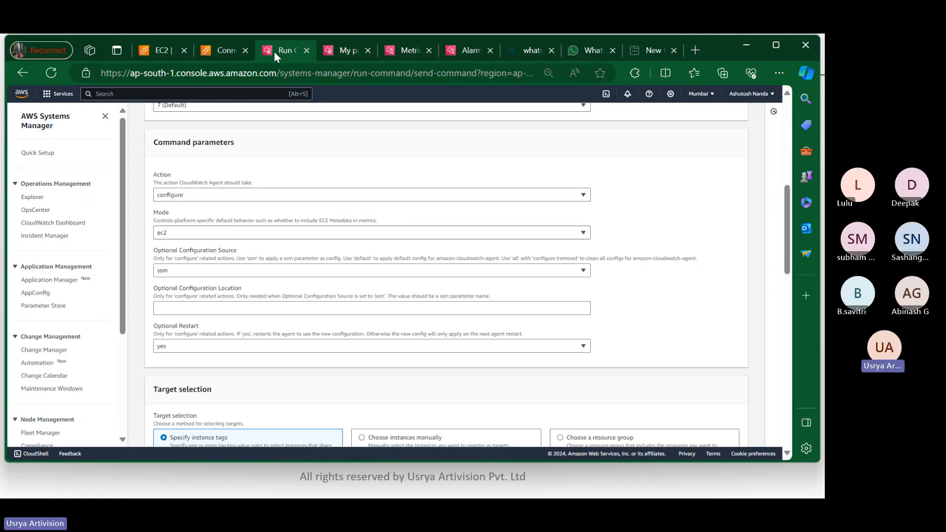
scroll(279, 336, "down", 2)
scroll(278, 336, "down", 2)
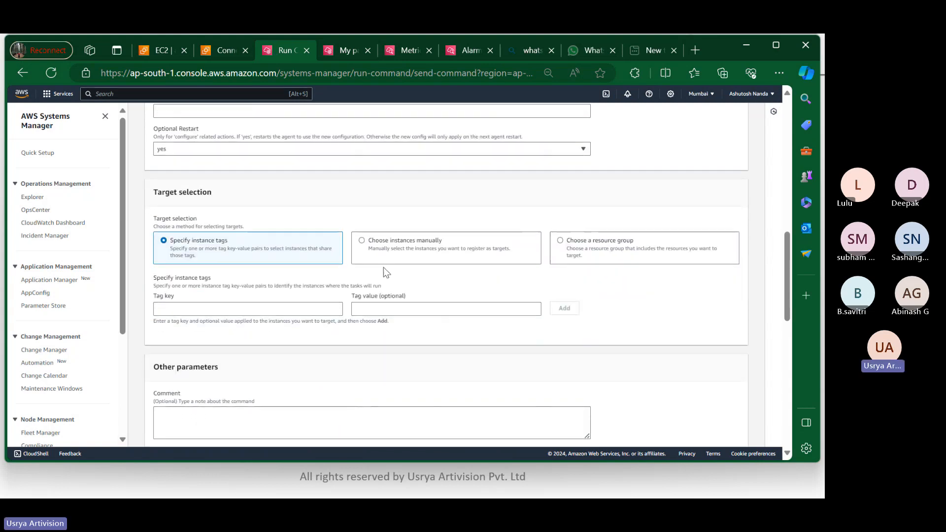
Target Cloudwatch-Monitoring-Windows manually, disable S3 bucket output, and run the command
left_click(390, 244)
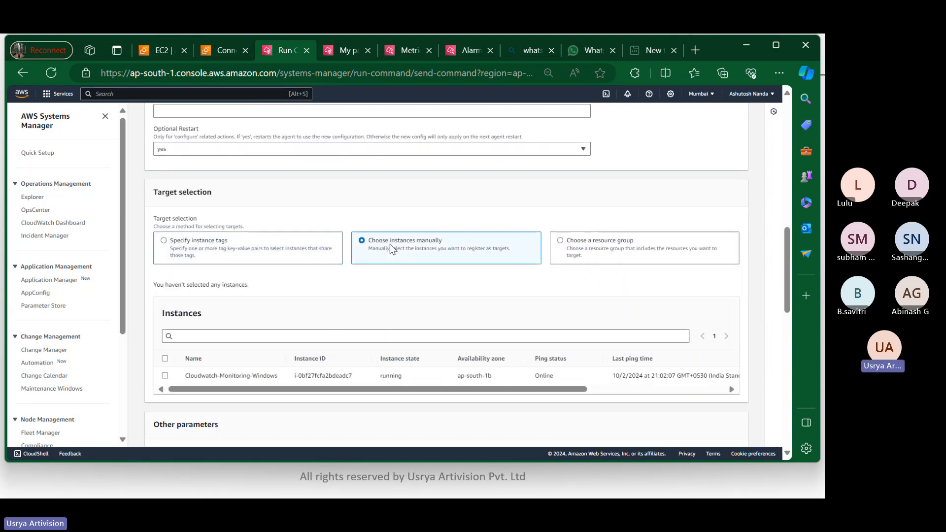
left_click(165, 376)
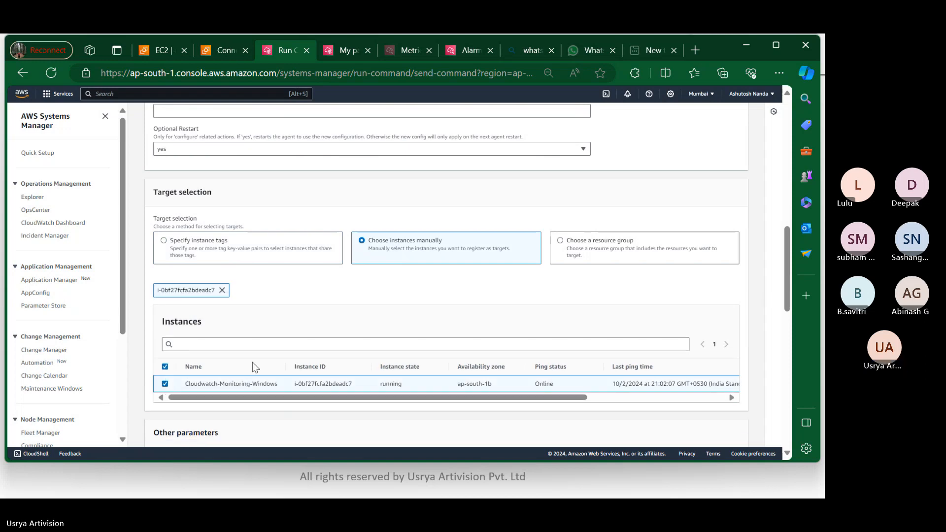
scroll(312, 363, "down", 3)
scroll(314, 361, "down", 5)
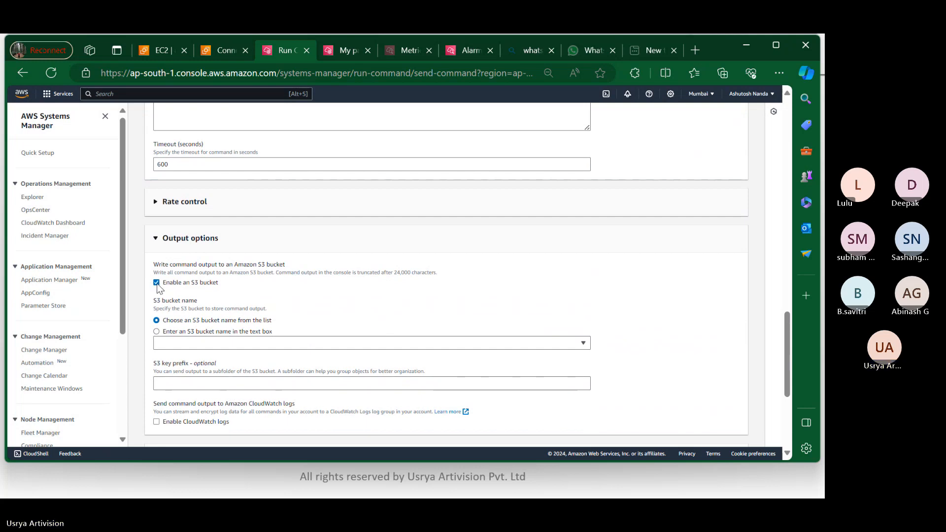
left_click(158, 285)
scroll(529, 299, "down", 3)
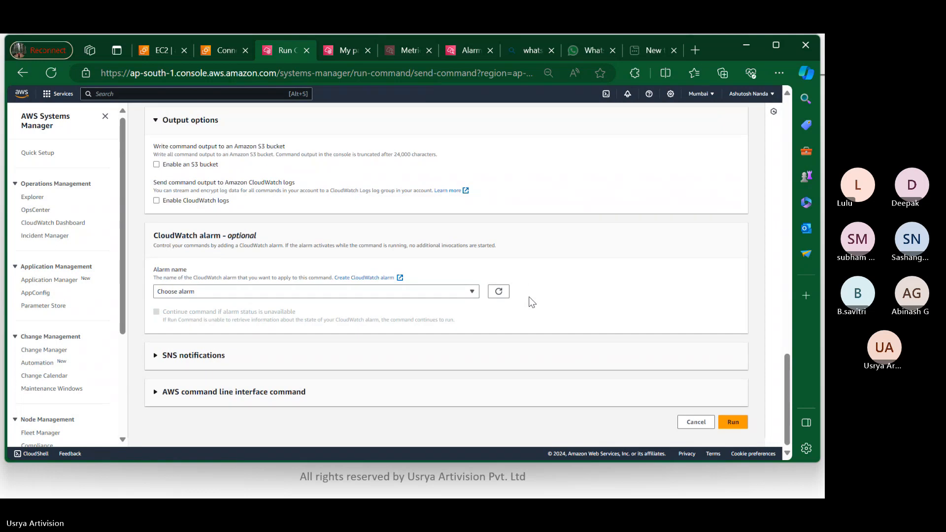
left_click(733, 433)
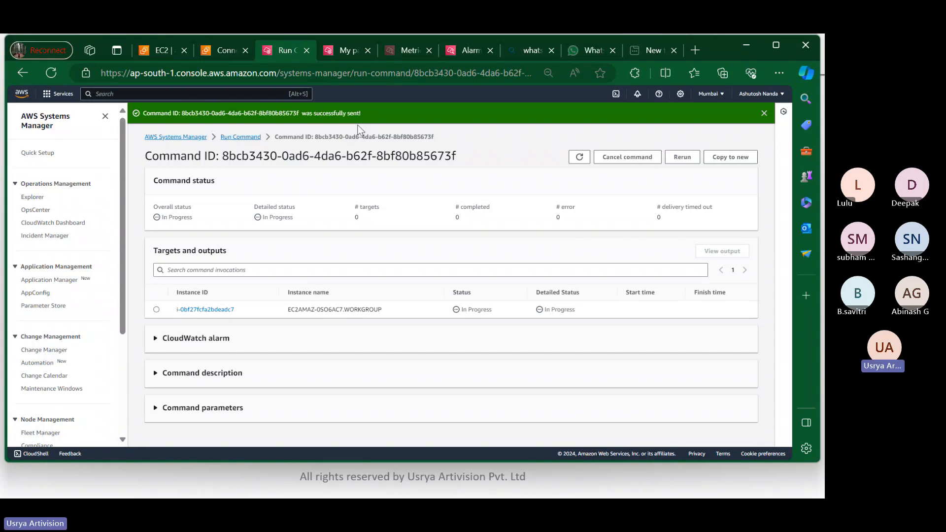
Open the AmazonCloudWatch-windows parameter, read its JSON value, then return to the command status page
left_click(335, 50)
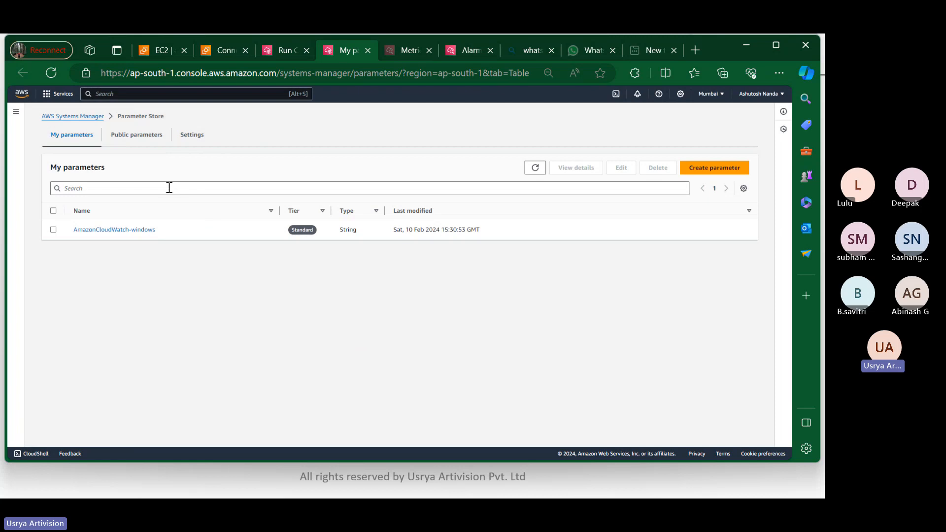
left_click(134, 229)
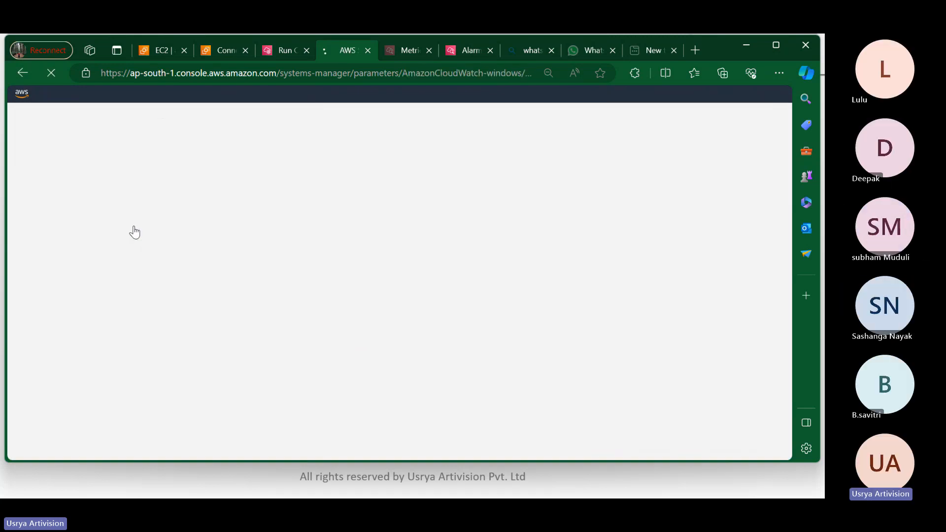
scroll(173, 333, "down", 7)
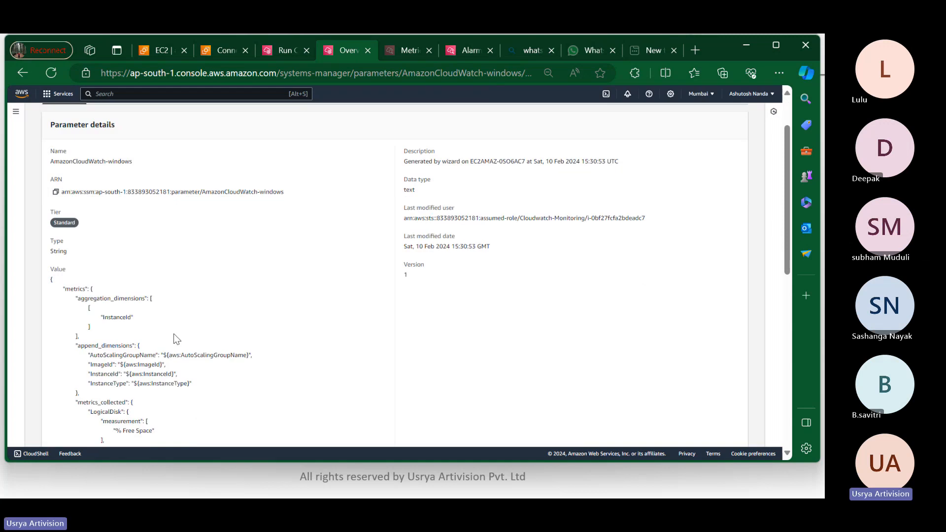
scroll(174, 333, "up", 5)
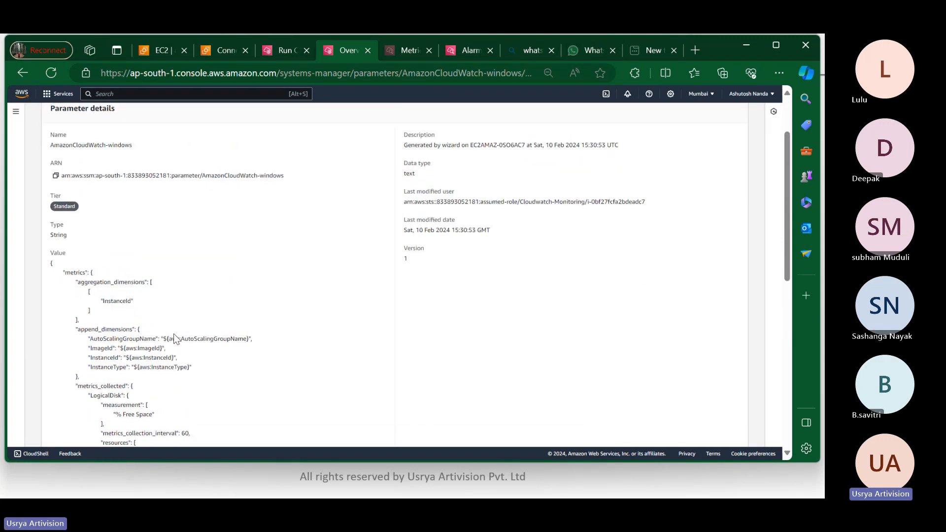
scroll(174, 338, "down", 8)
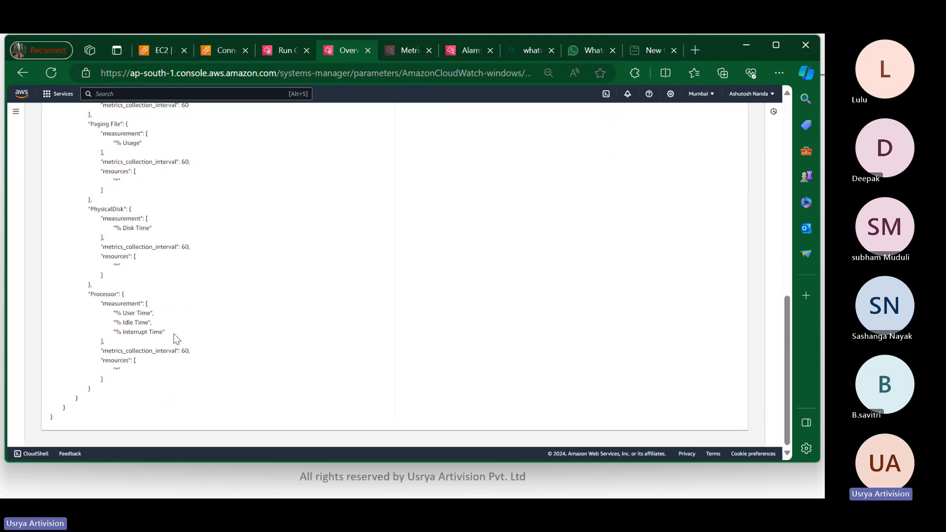
scroll(174, 334, "up", 8)
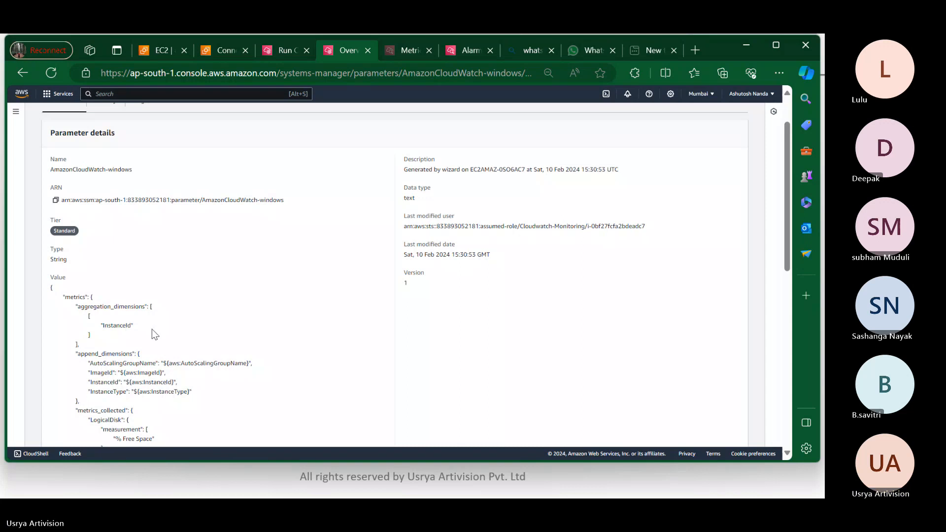
scroll(255, 259, "up", 1)
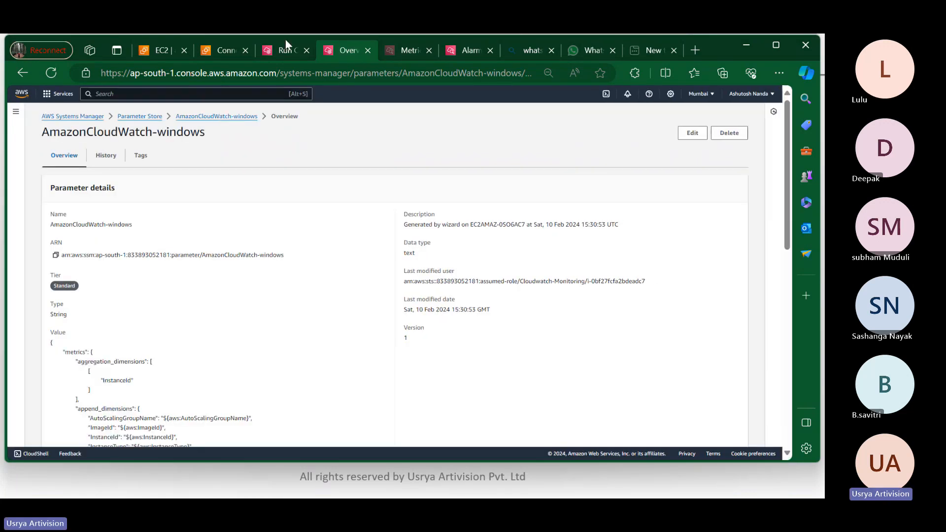
left_click(282, 49)
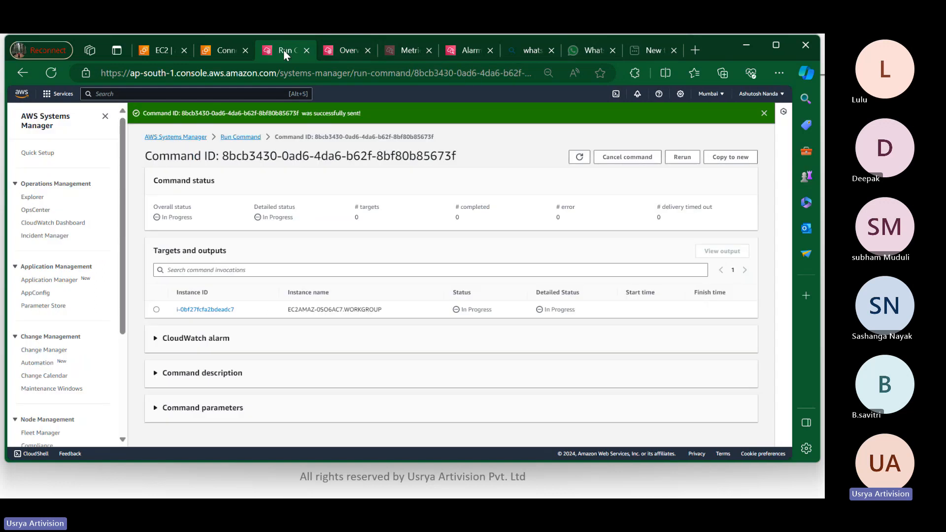
Refresh to confirm the command Failed, then start a new command from the Run Command list
left_click(579, 157)
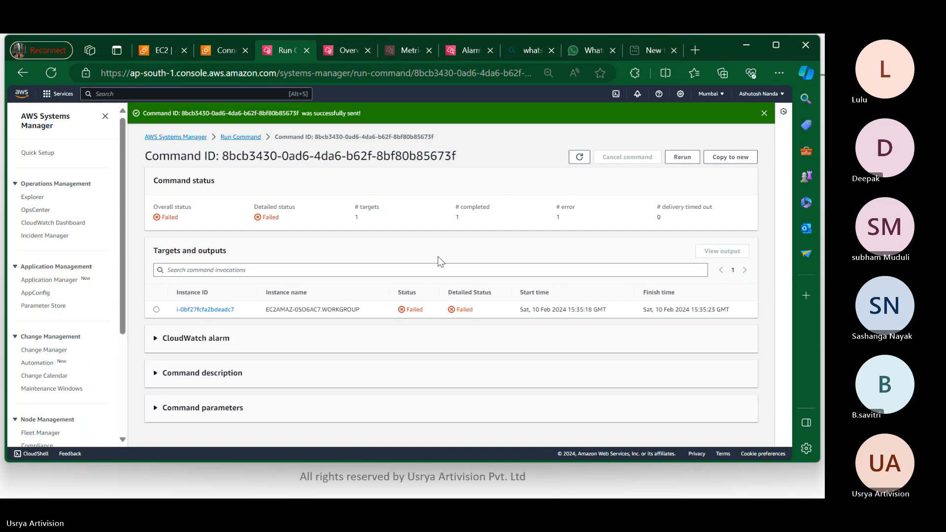
left_click(240, 137)
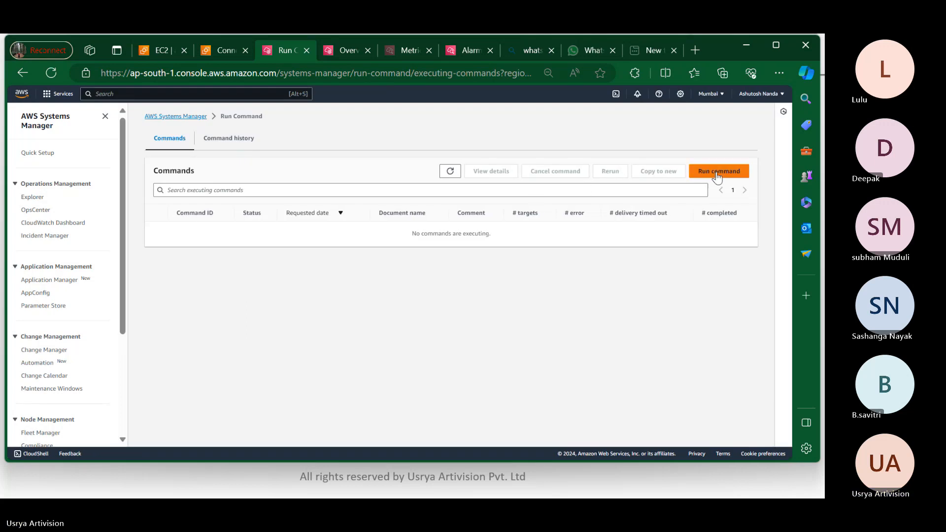
left_click(721, 172)
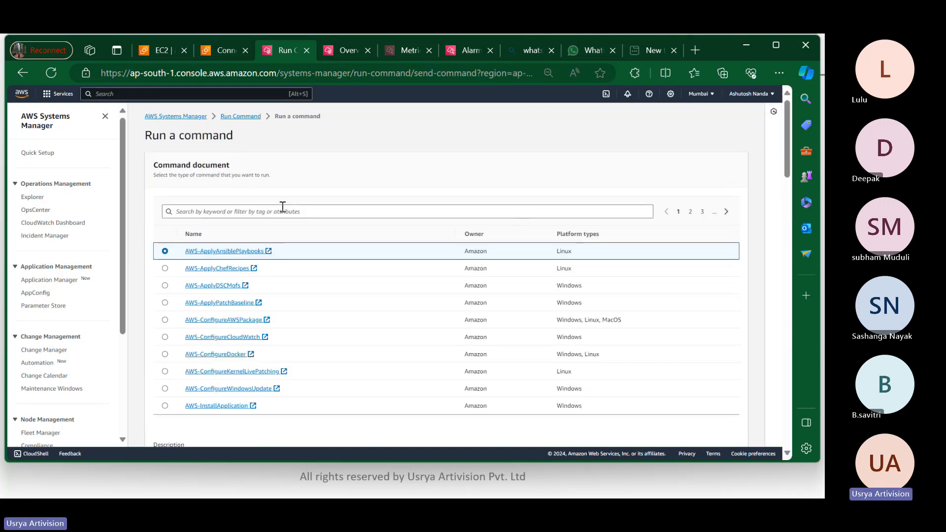
Filter documents by 'agent' and select AmazonCloudWatch-ManageAgent
left_click(282, 211)
type("agent")
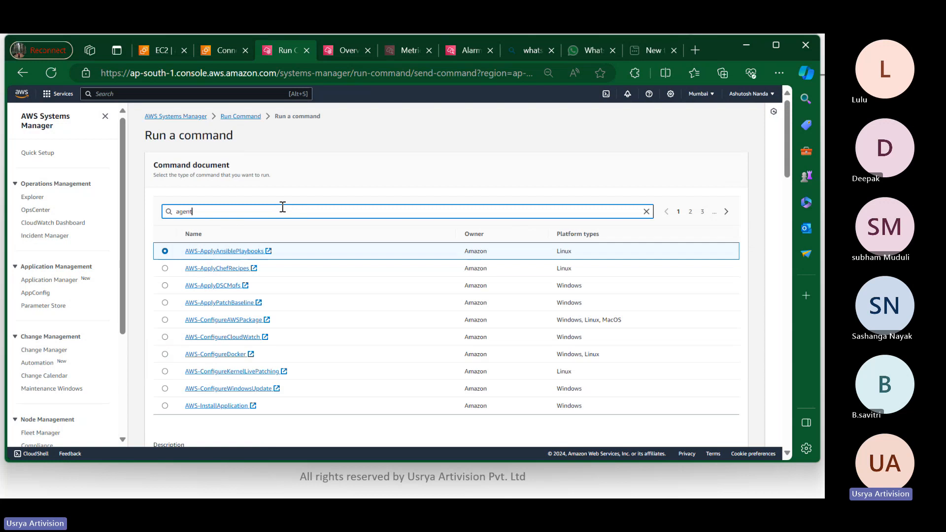
key("Return")
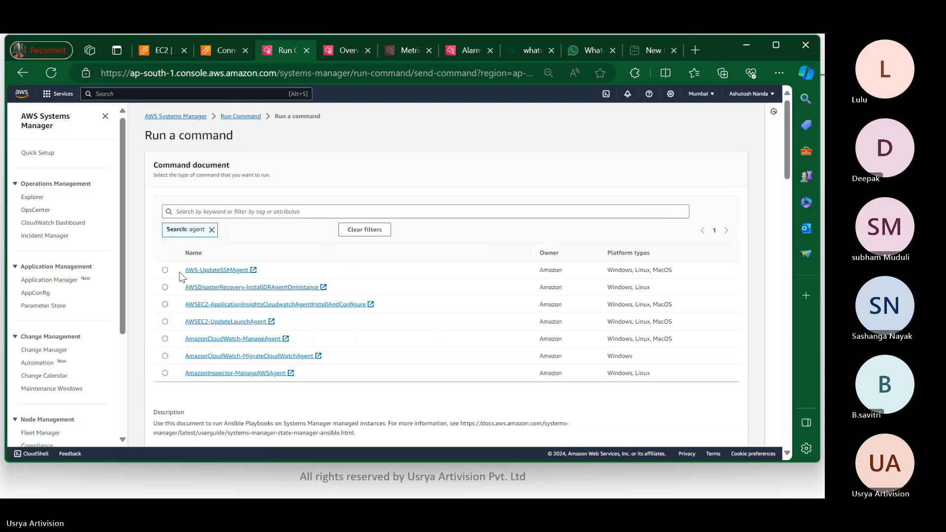
left_click(166, 340)
Set Configuration Location to the AmazonCloudWatch-windows parameter name
scroll(403, 329, "down", 6)
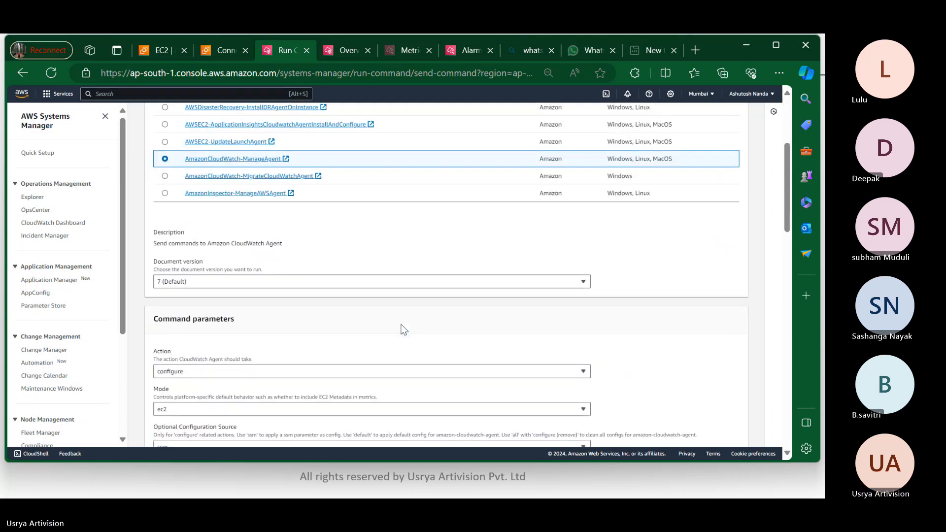
scroll(403, 329, "down", 3)
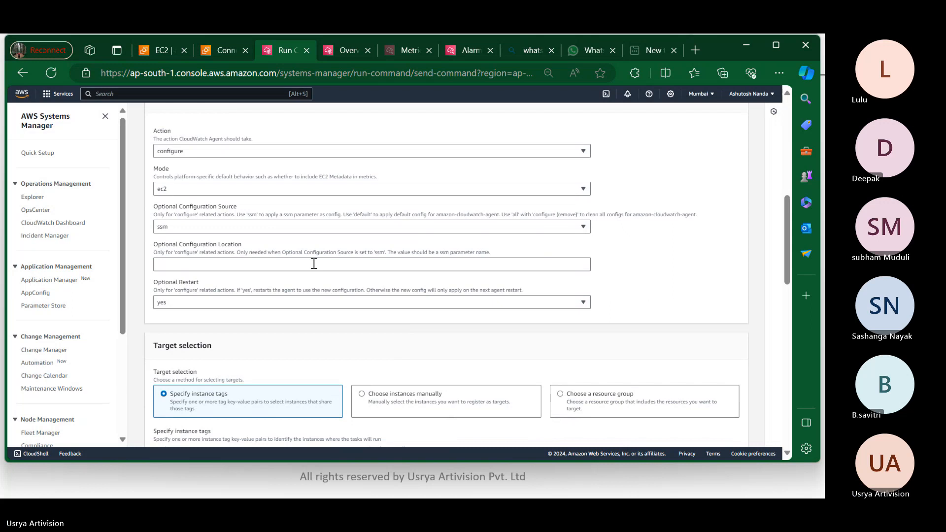
left_click(314, 264)
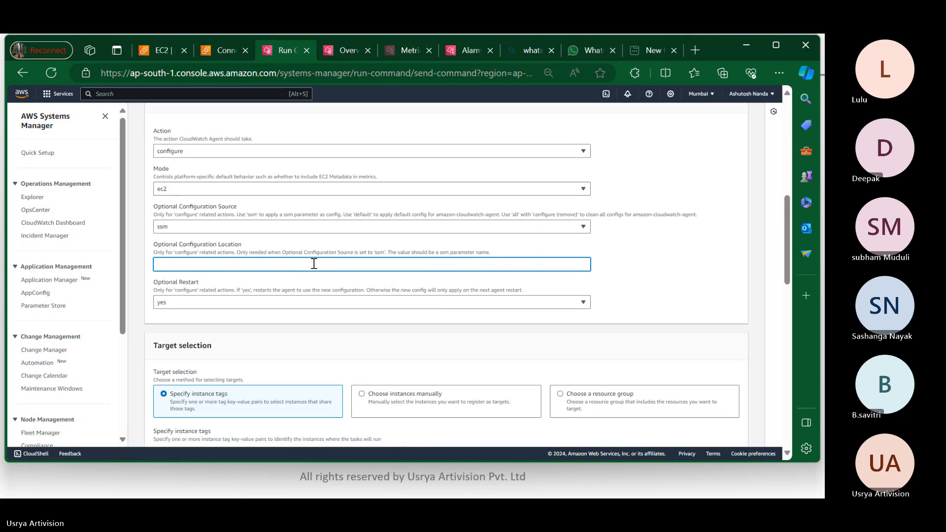
left_click(334, 55)
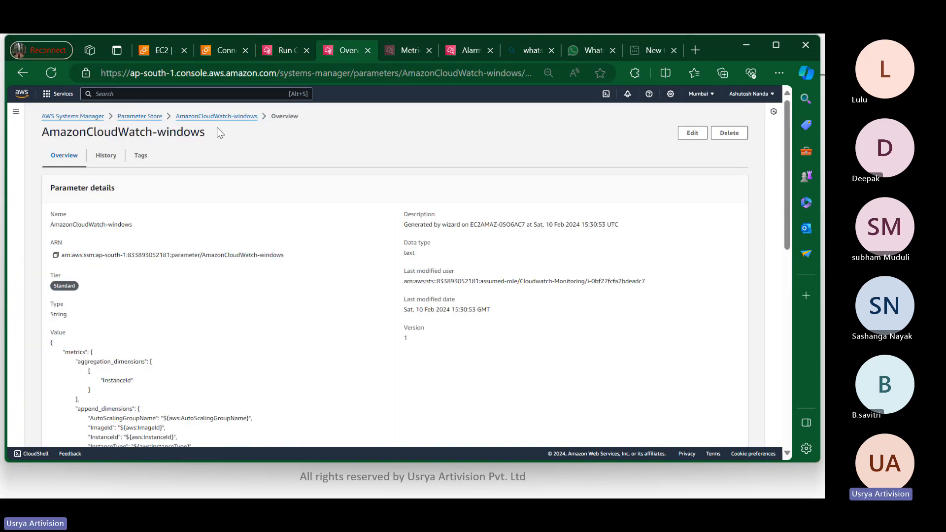
left_click_drag(210, 131, 46, 138)
key("ctrl+c")
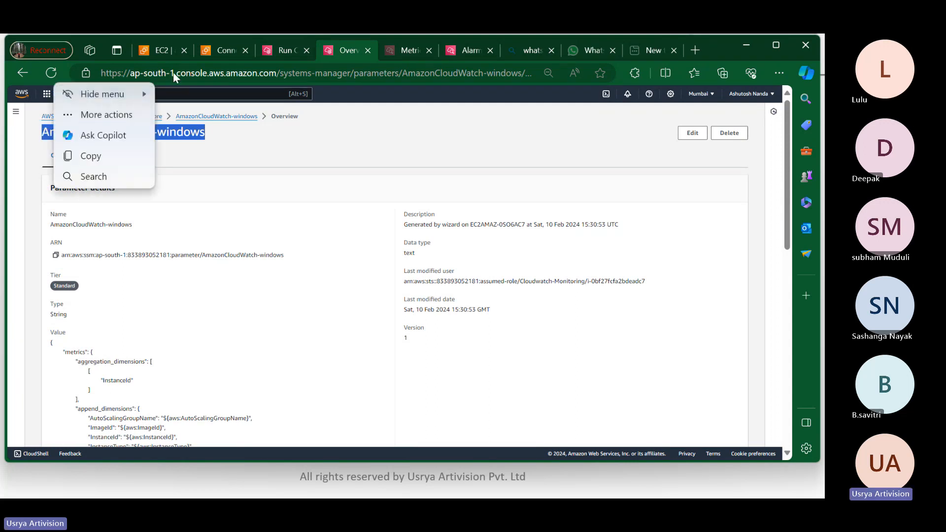
left_click(265, 52)
key("ctrl+v")
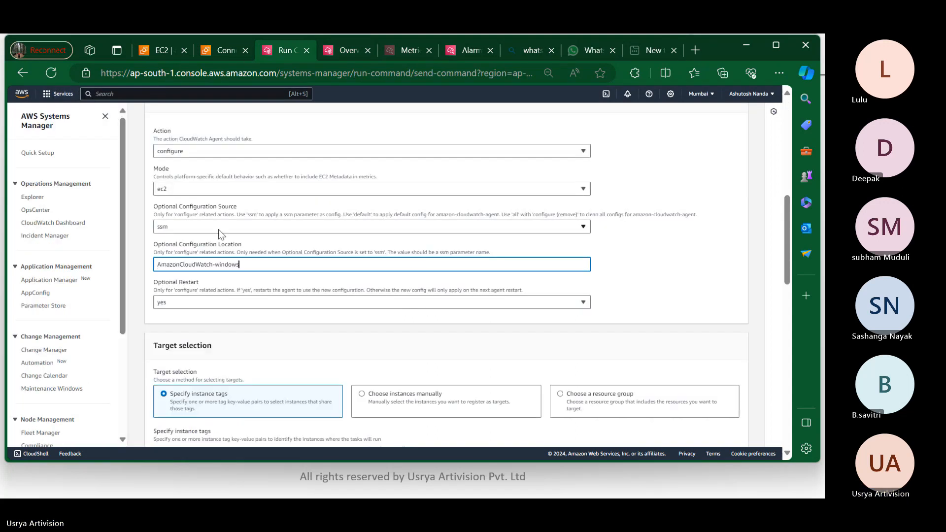
Target Cloudwatch-Monitoring-Windows manually, disable S3 output, and run the command
scroll(264, 290, "down", 2)
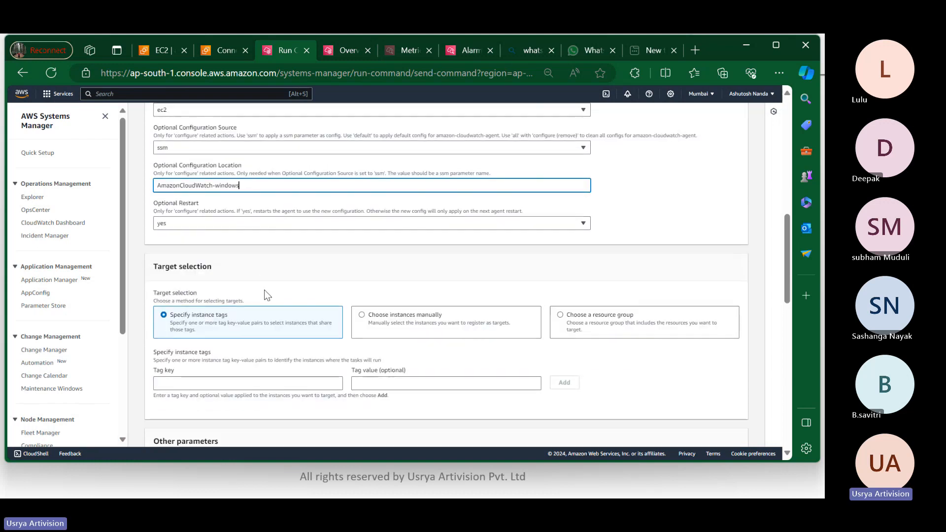
left_click(411, 320)
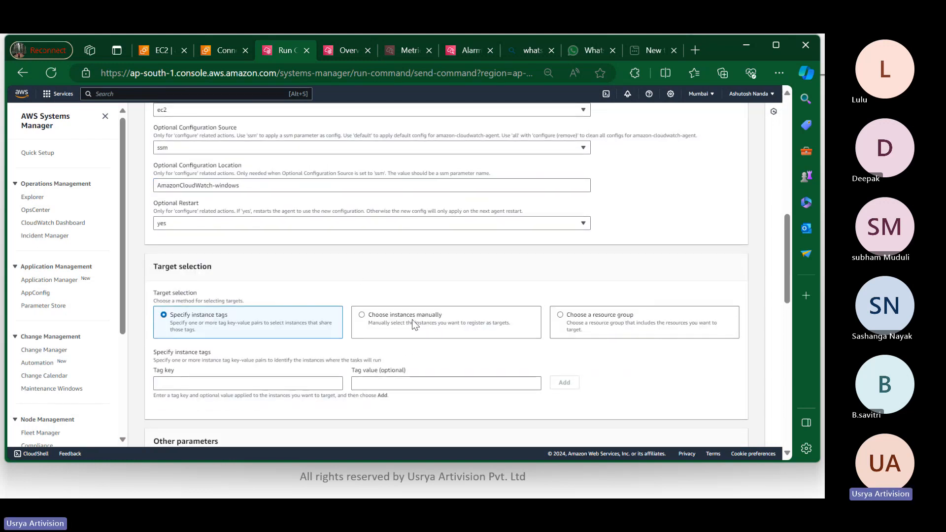
scroll(279, 391, "down", 3)
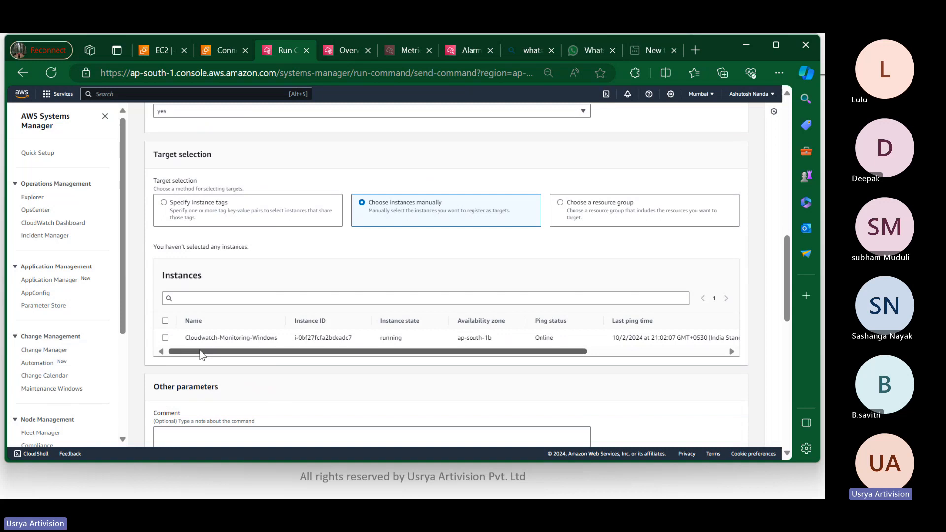
left_click(165, 337)
scroll(446, 301, "down", 7)
scroll(444, 297, "down", 1)
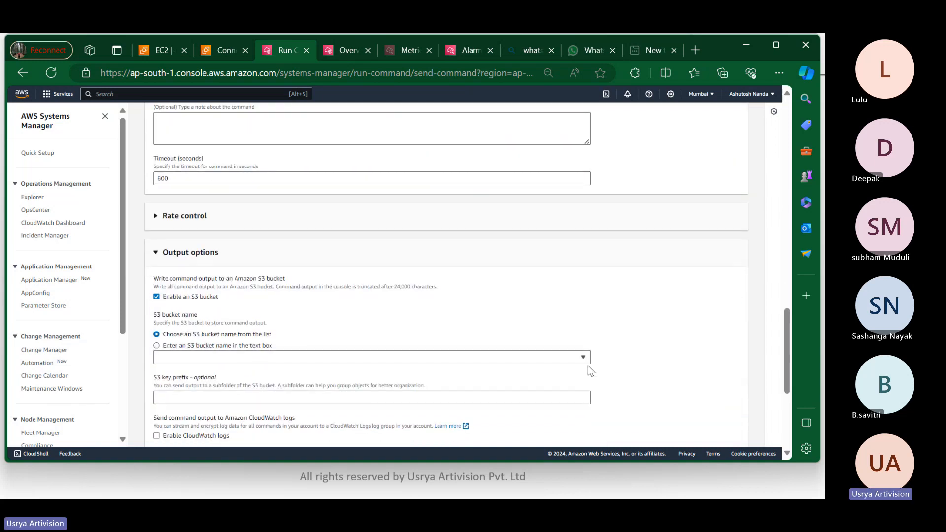
left_click(156, 297)
scroll(265, 325, "up", 3)
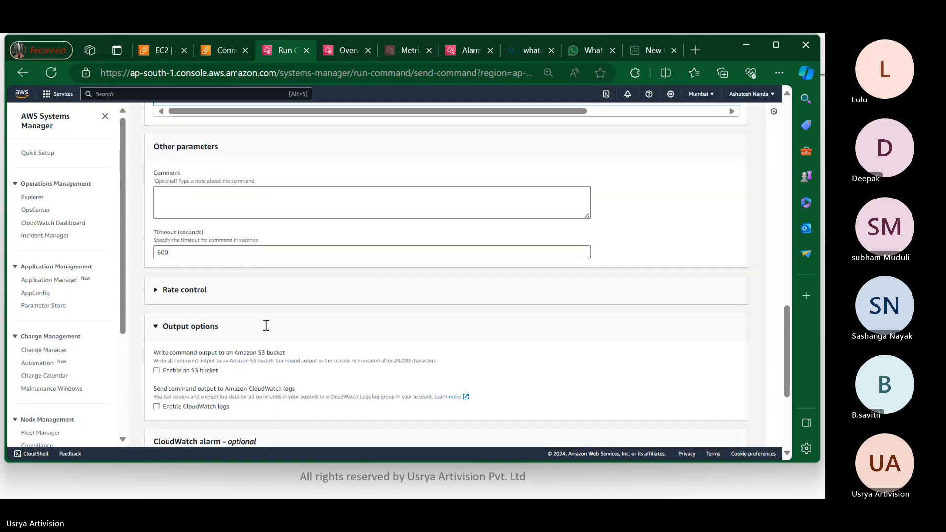
scroll(265, 324, "up", 5)
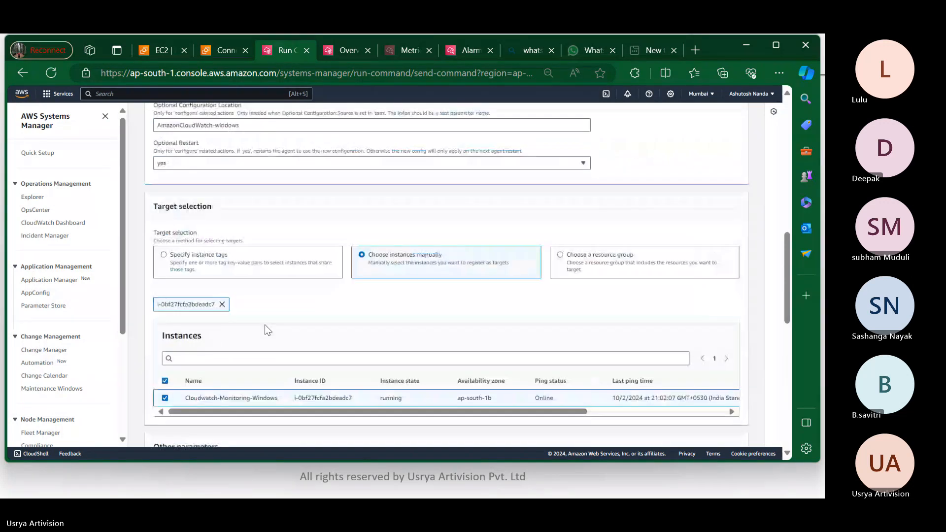
scroll(266, 326, "up", 5)
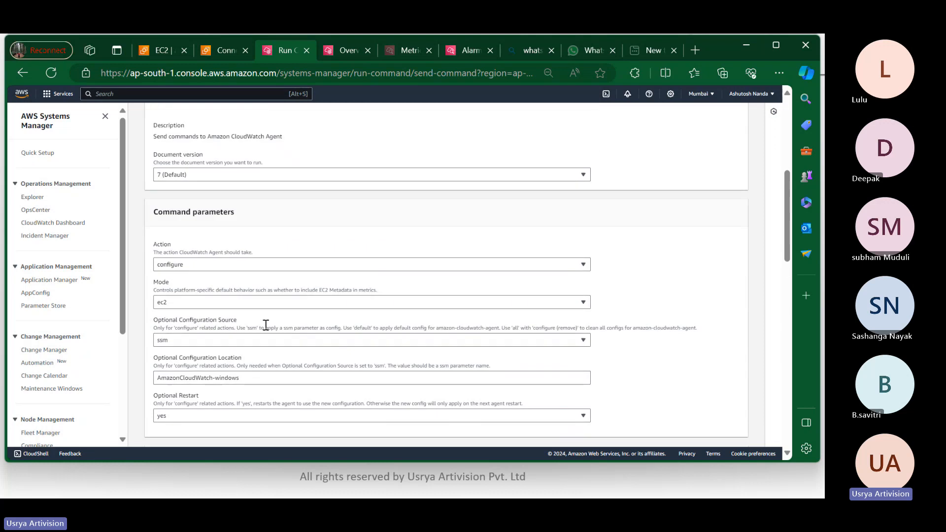
scroll(266, 324, "up", 3)
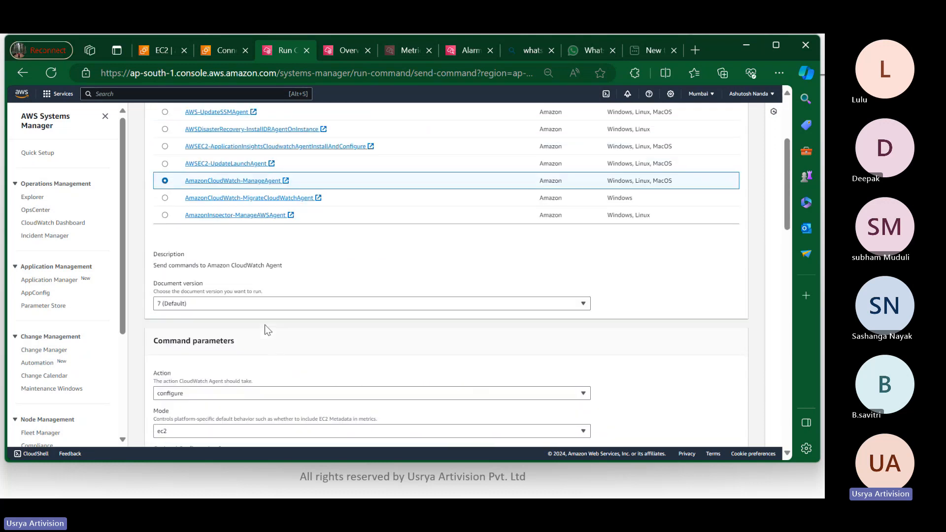
scroll(264, 329, "down", 5)
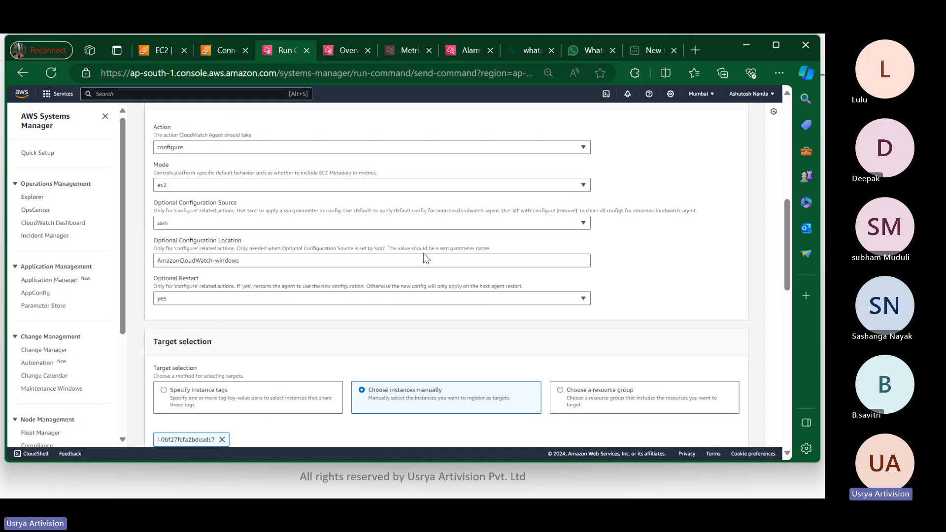
scroll(361, 265, "down", 4)
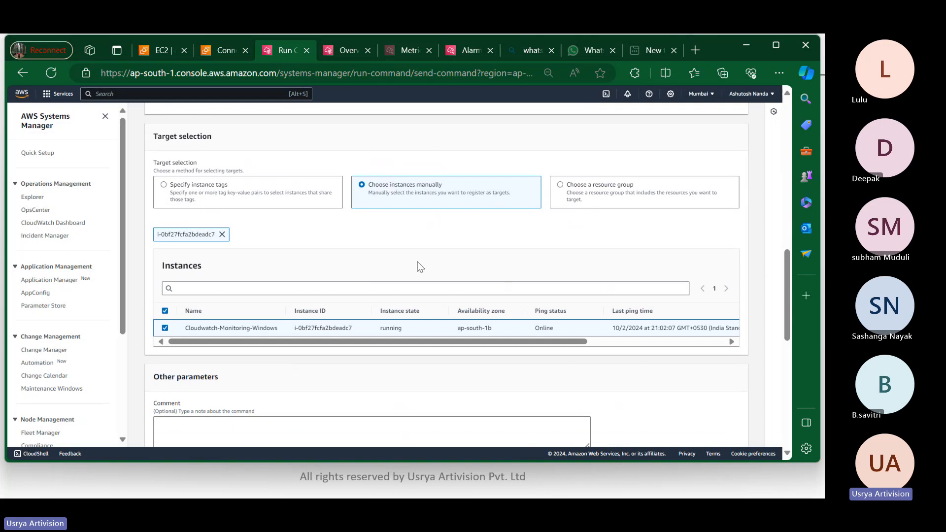
scroll(417, 262, "down", 2)
scroll(540, 317, "down", 7)
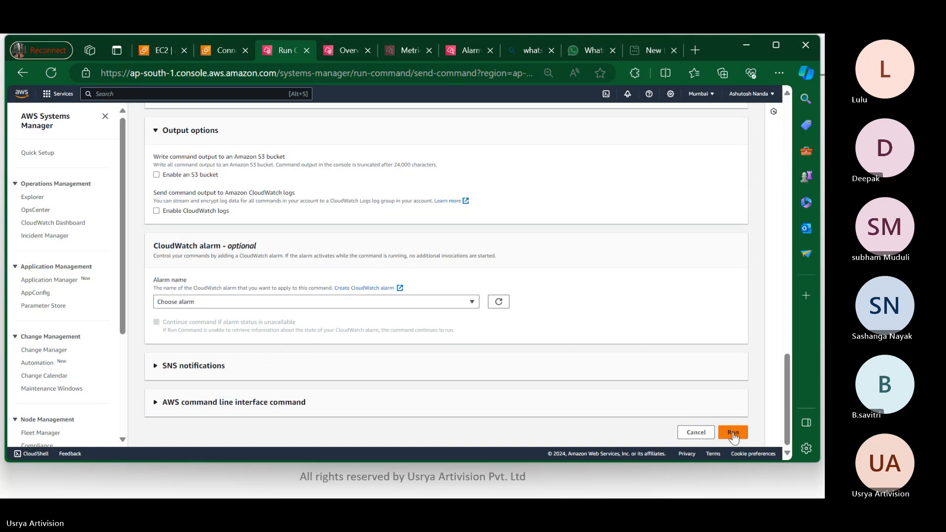
left_click(733, 433)
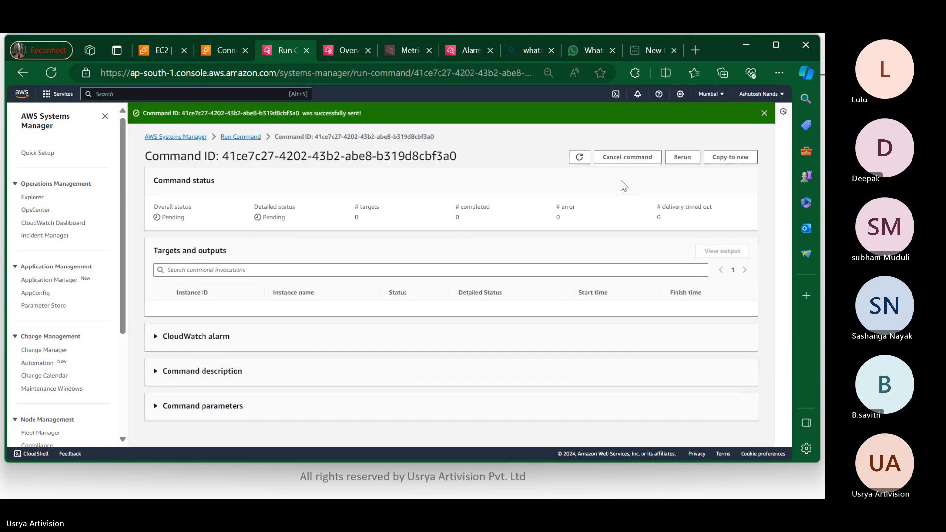
Refresh the Run Command details until the overall and target status show Success
left_click(583, 157)
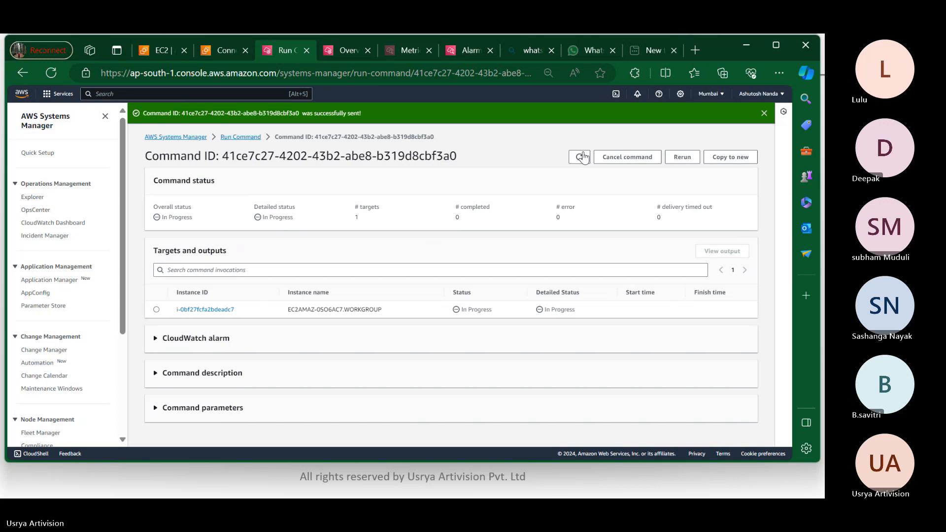
left_click(583, 157)
left_click(583, 157)
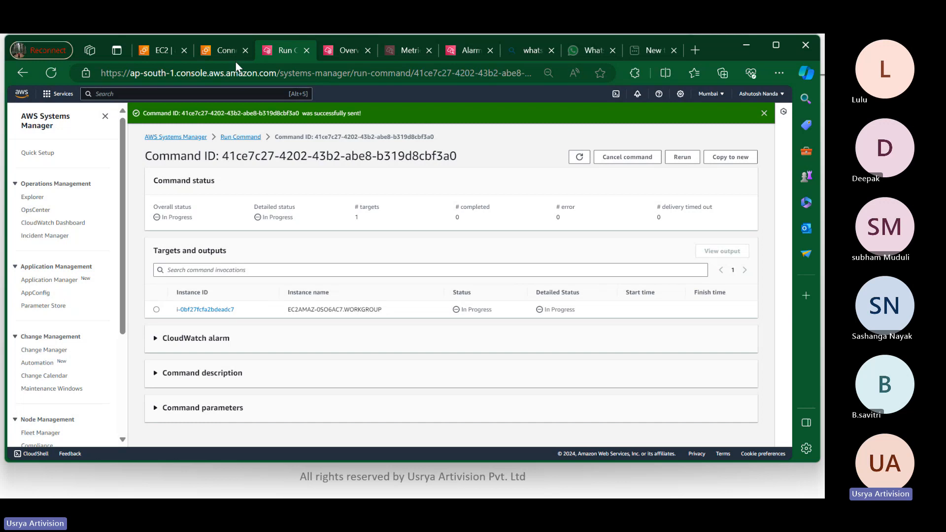
left_click(580, 158)
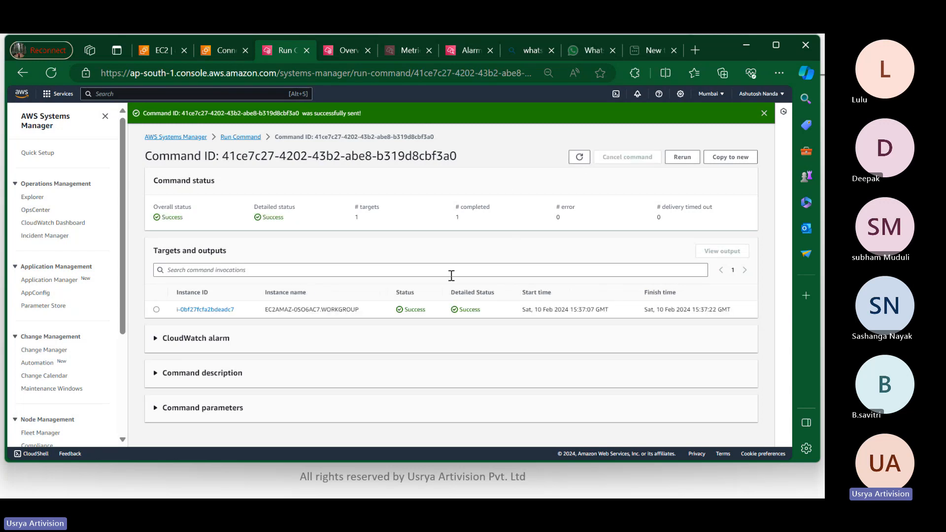
left_click(580, 156)
left_click(398, 51)
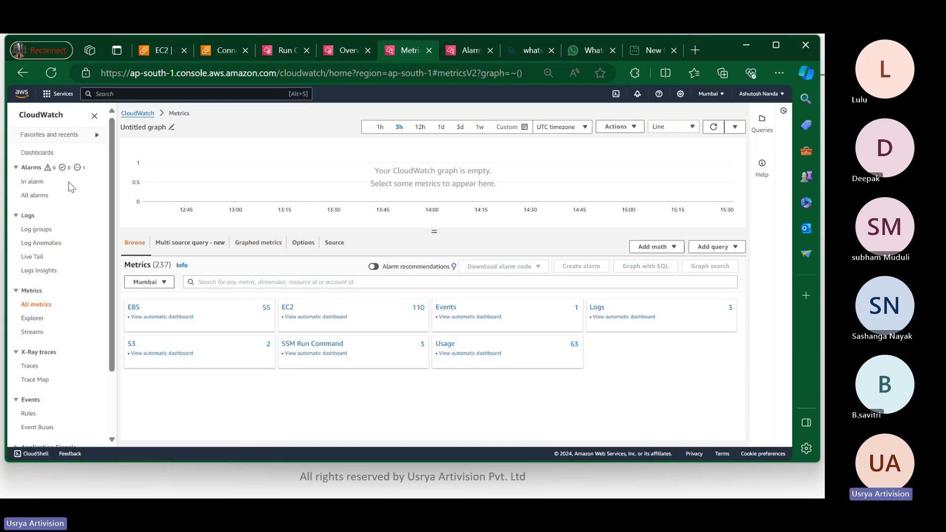
Reload CloudWatch metrics and browse the EC2 namespace looking for new agent metrics
left_click(51, 73)
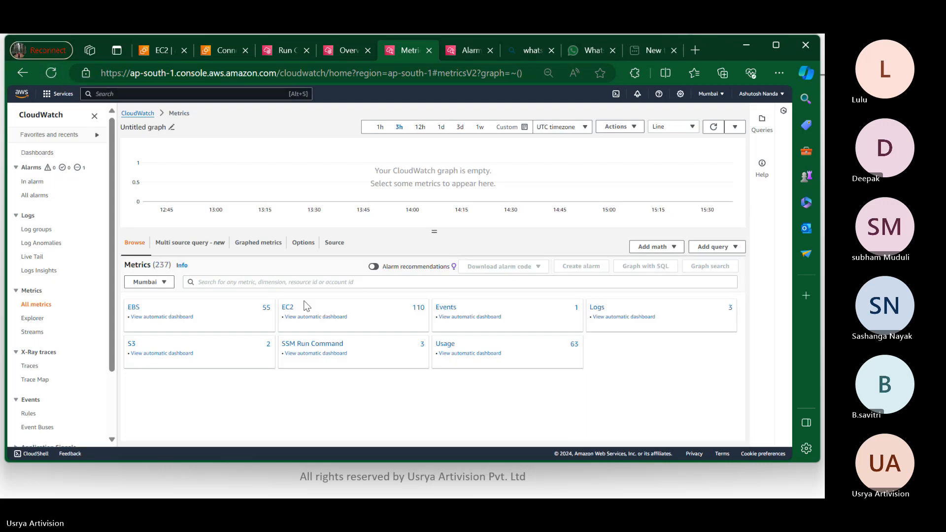
left_click(50, 74)
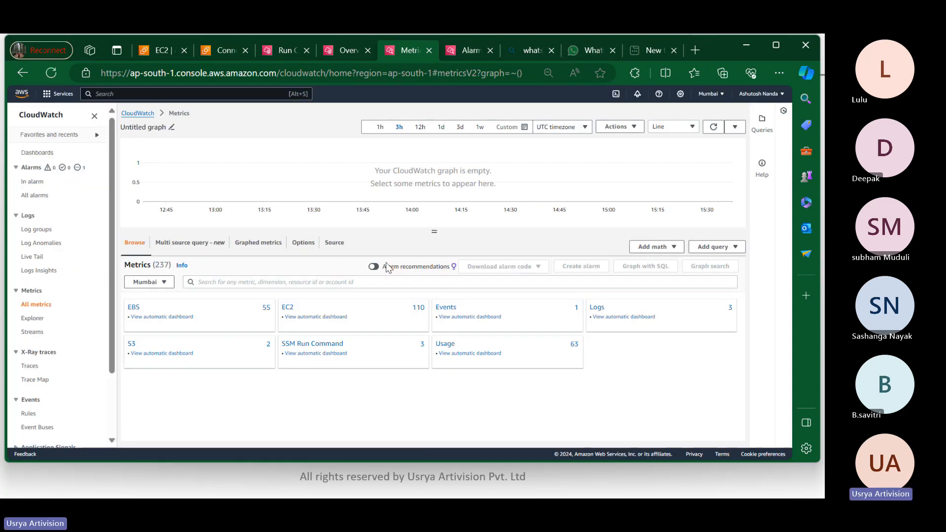
left_click(288, 307)
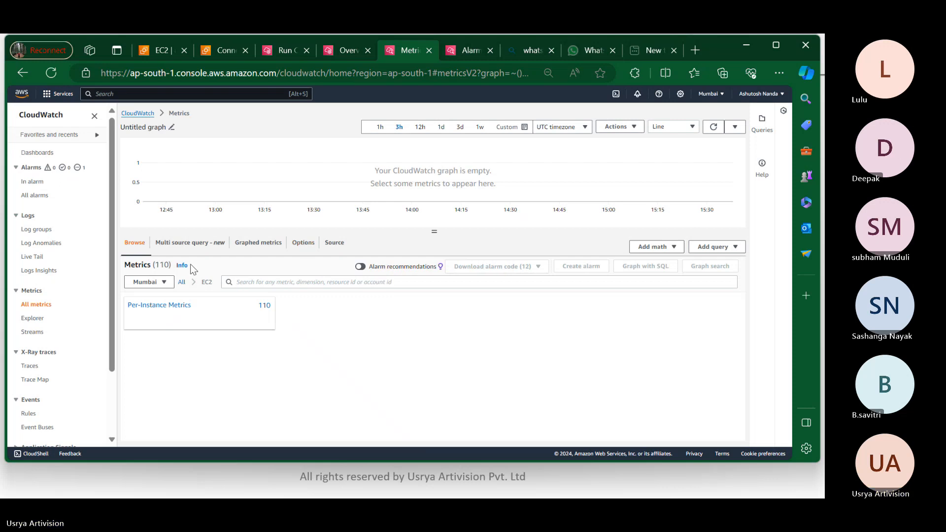
left_click(181, 282)
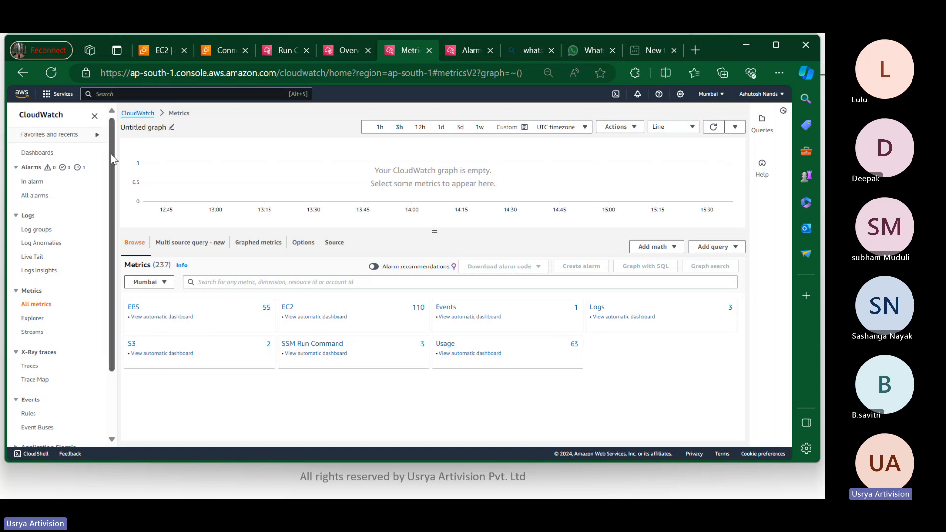
left_click(53, 80)
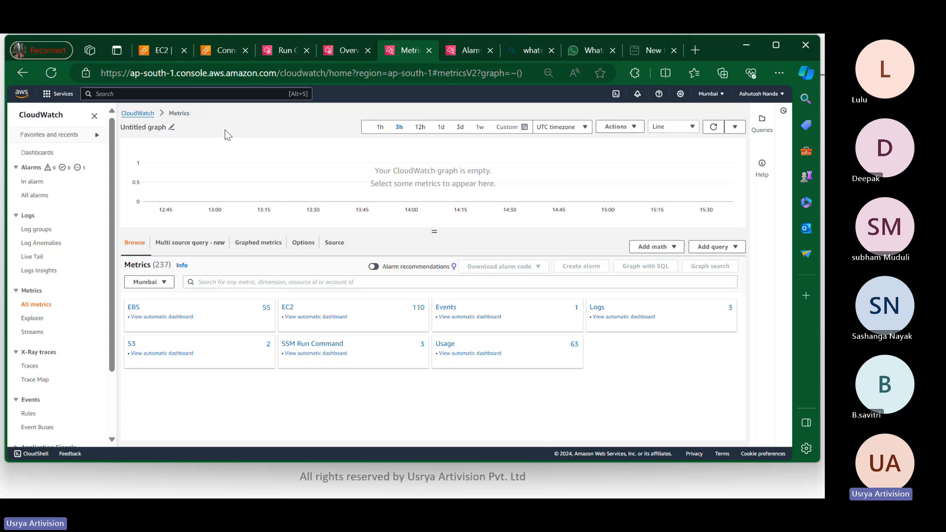
left_click(159, 52)
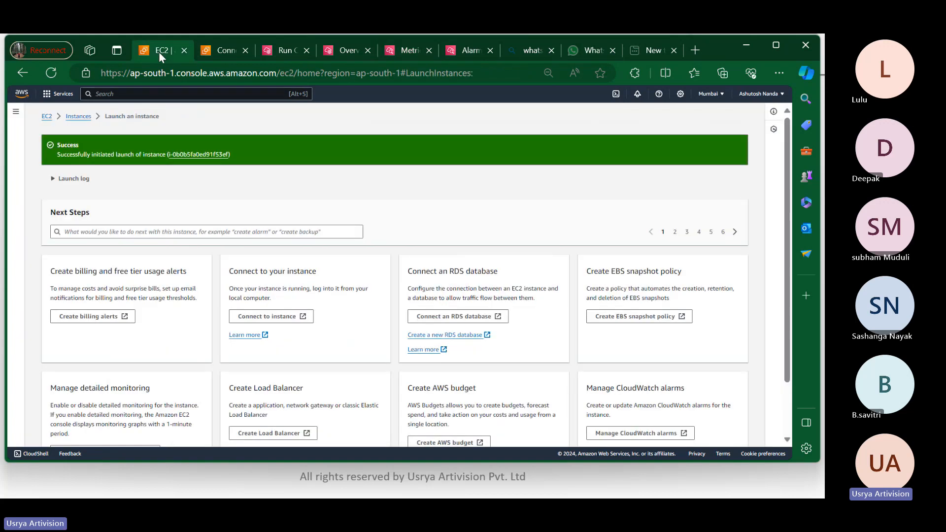
Refresh the EC2 instance list and inspect Linux-Instance-Cloudwatch's details, then return to the Windows connect page
left_click(86, 118)
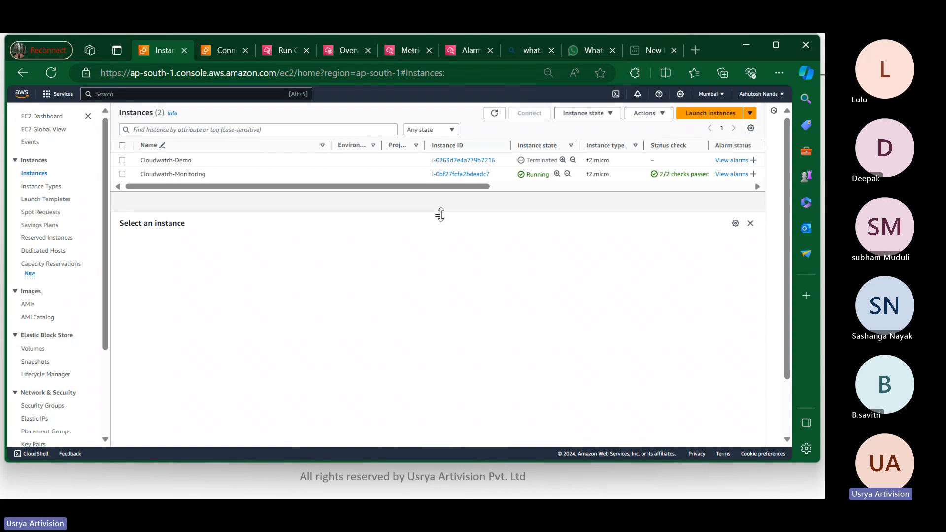
left_click_drag(437, 215, 440, 289)
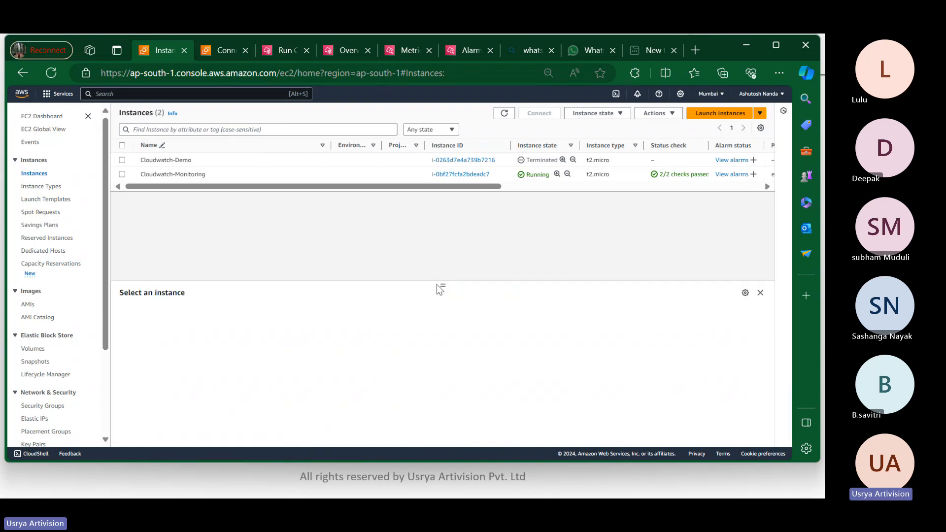
left_click(503, 113)
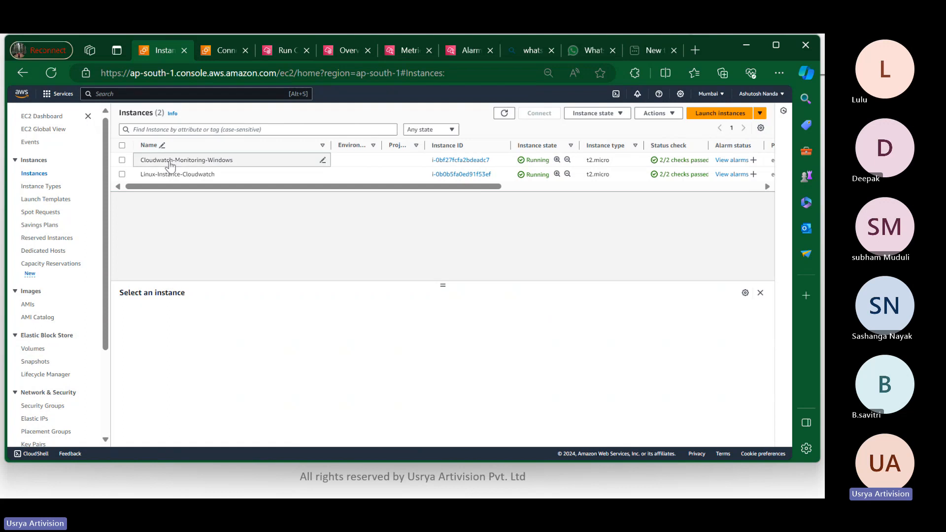
left_click(122, 174)
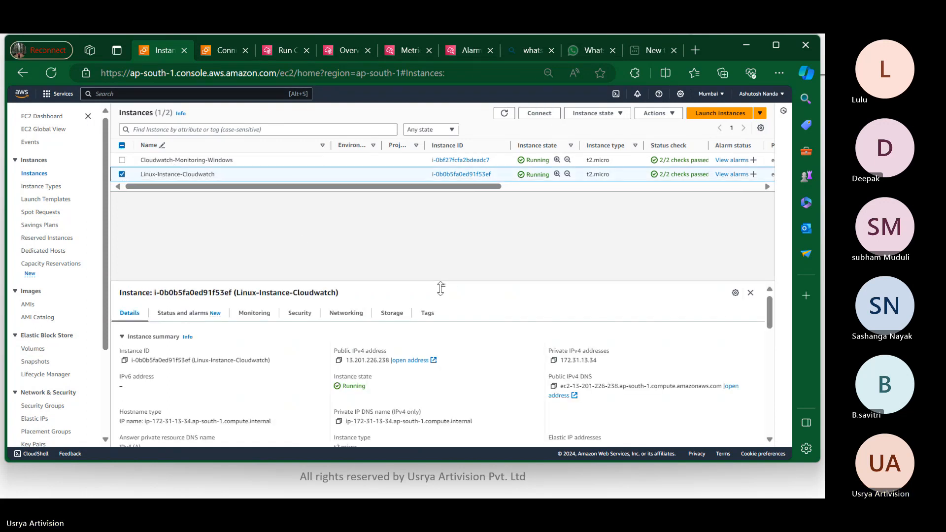
left_click_drag(440, 288, 436, 212)
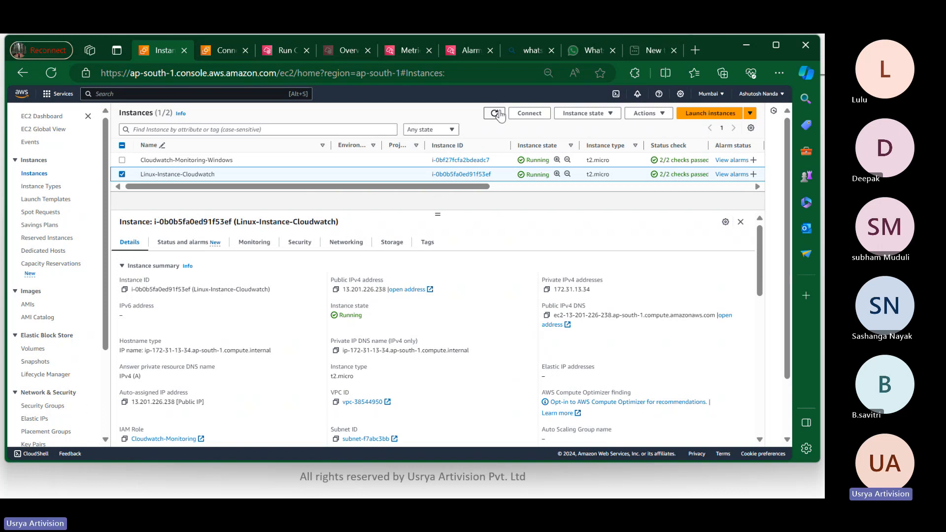
left_click(222, 51)
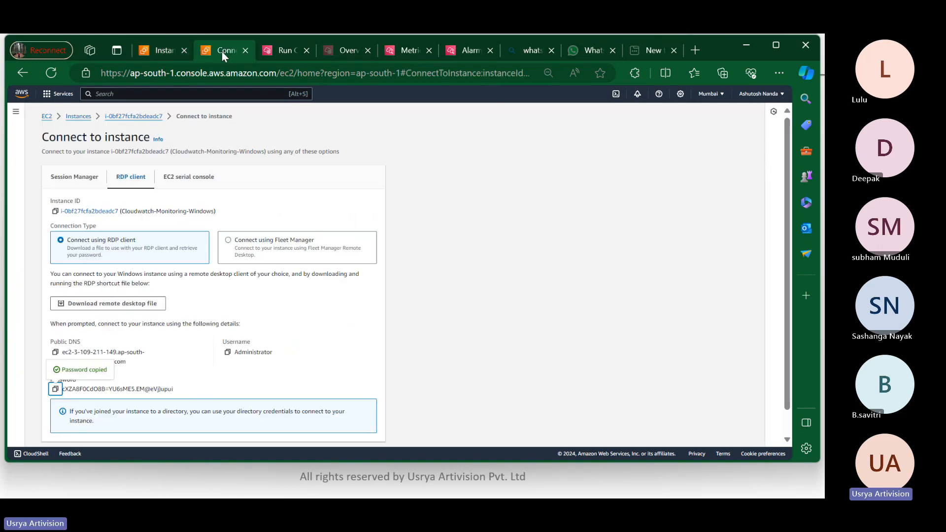
Close the leftover metrics, alarms and unrelated tabs
left_click(285, 51)
left_click(332, 50)
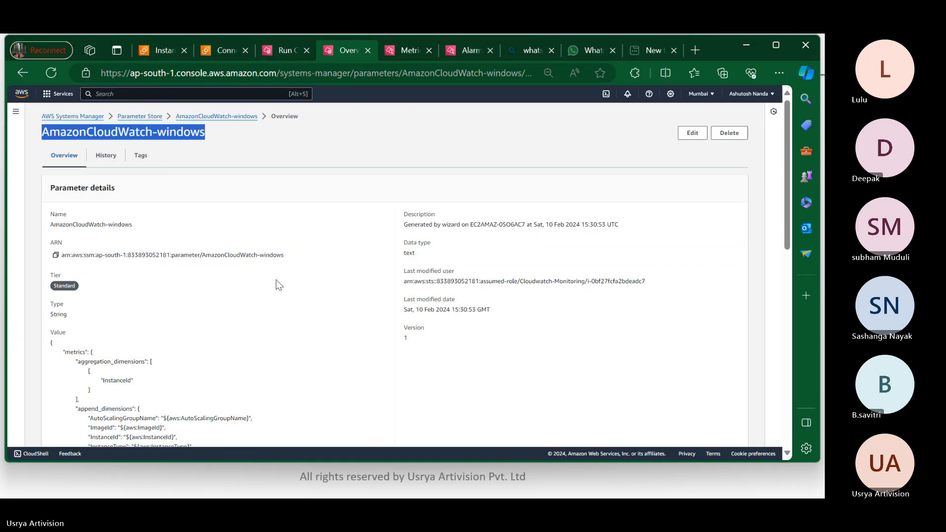
left_click(416, 57)
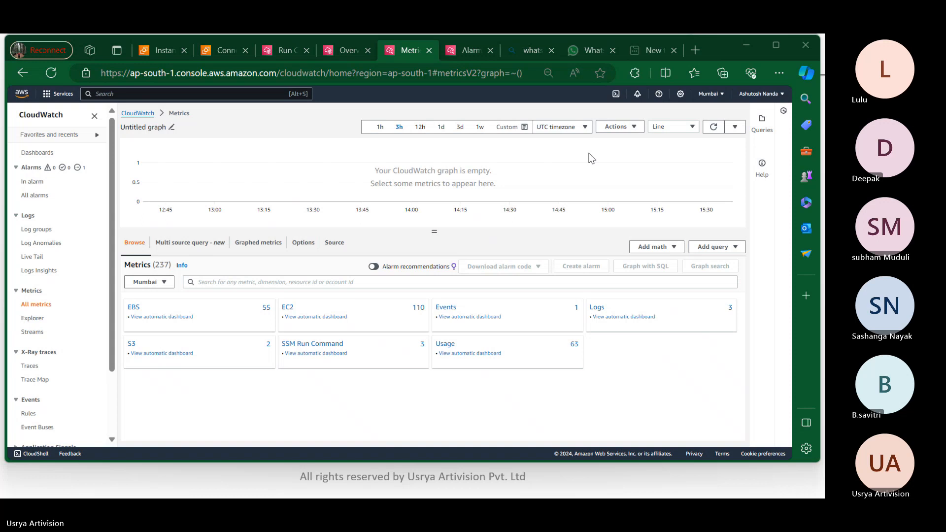
left_click(429, 50)
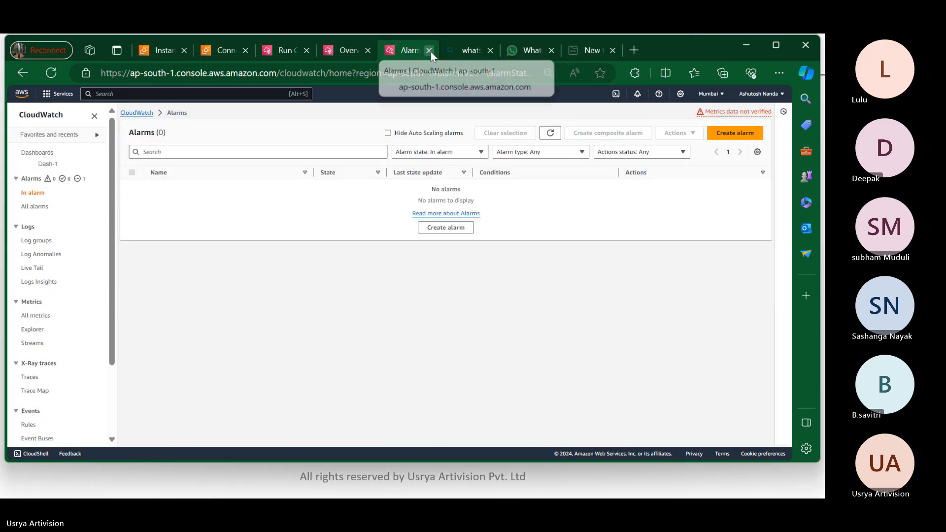
left_click(429, 50)
left_click(430, 50)
left_click(429, 51)
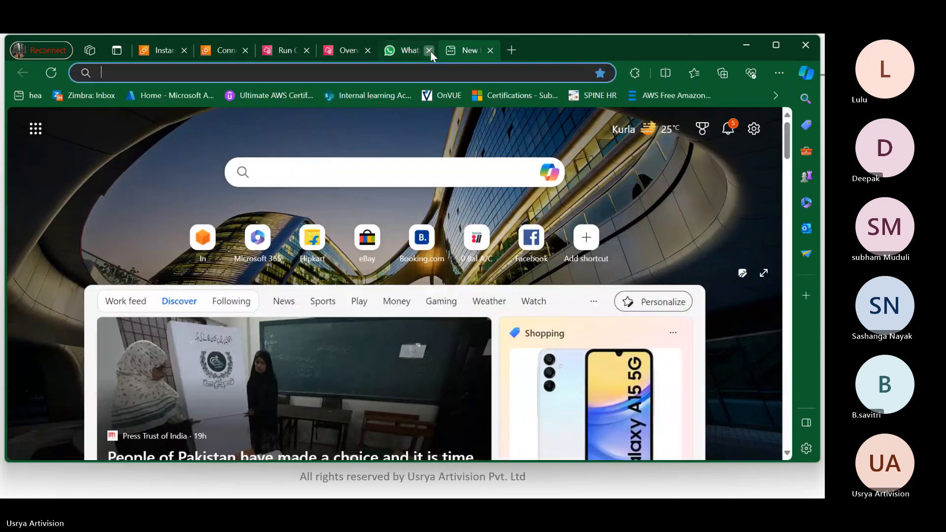
left_click(429, 50)
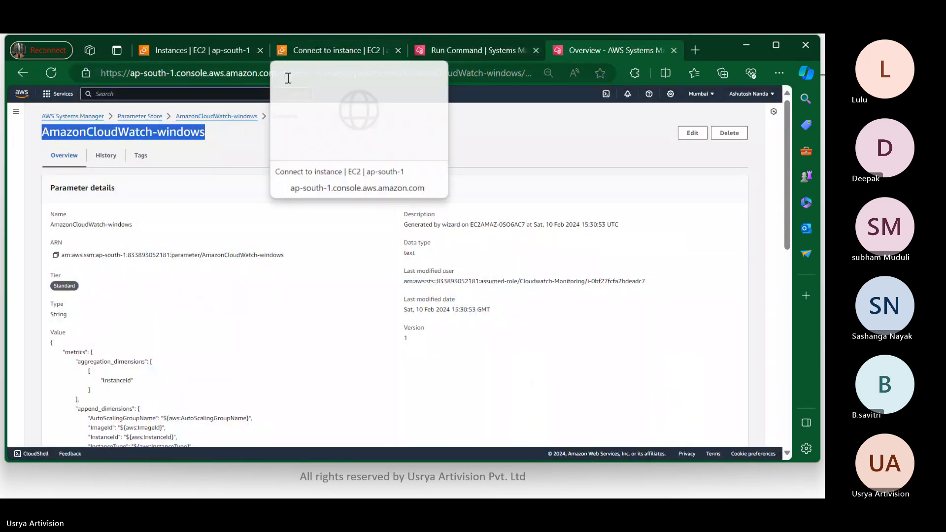
Search the console for 'cloudwatch' and open the CloudWatch overview in a new tab
left_click(234, 95)
type("cl")
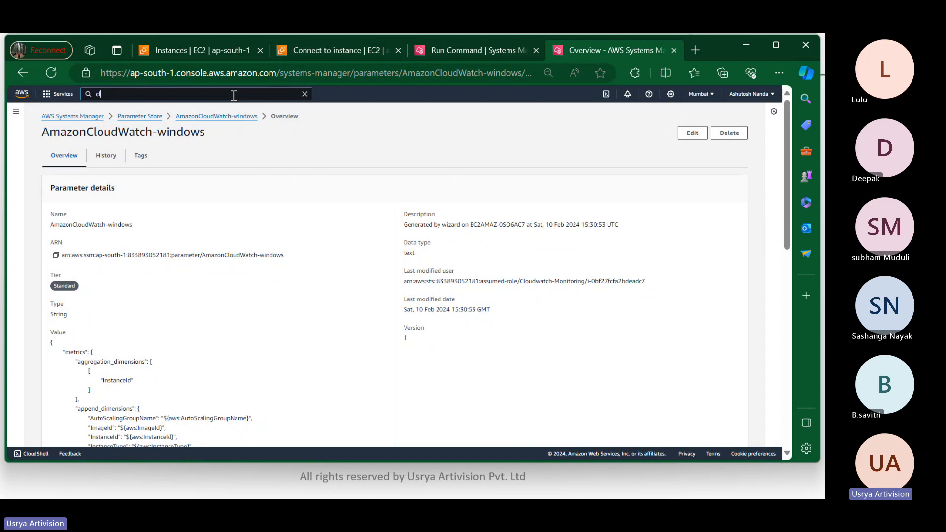
type("oudwatch")
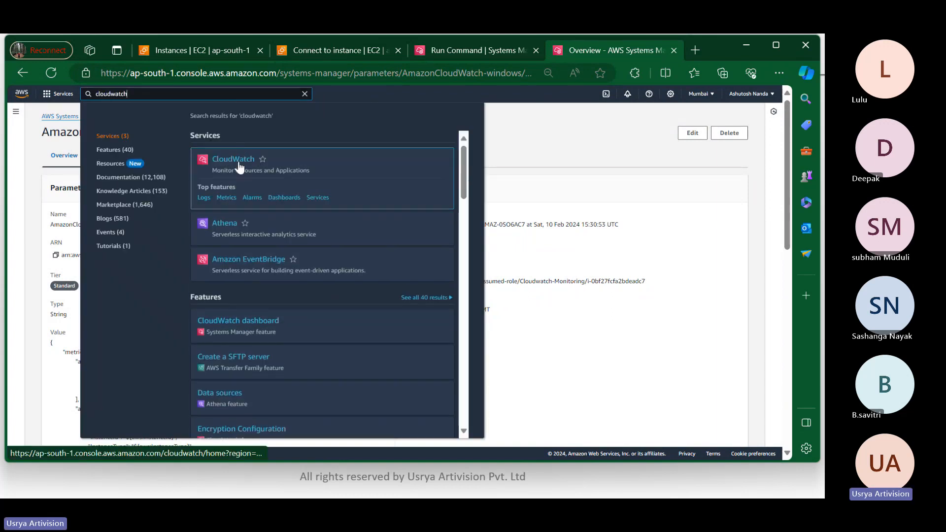
left_click(239, 162)
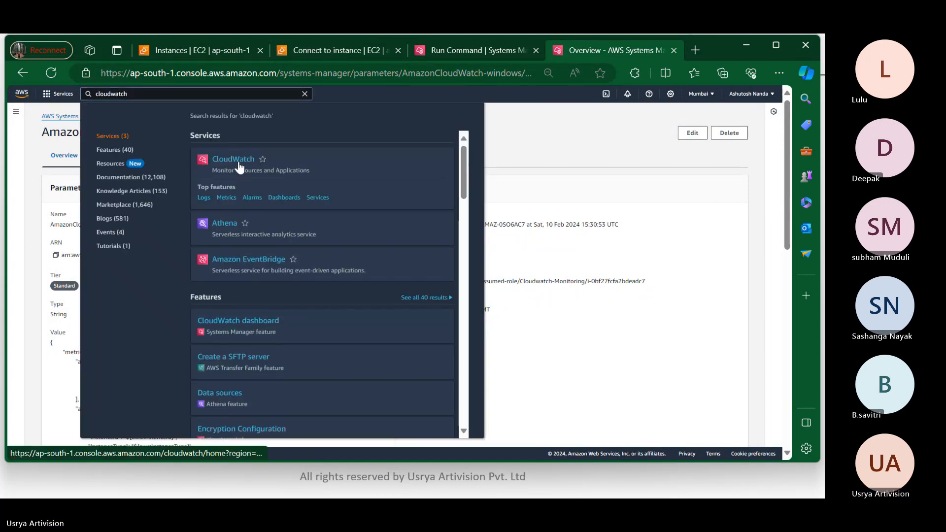
left_click(239, 164, "ctrl")
left_click(304, 94)
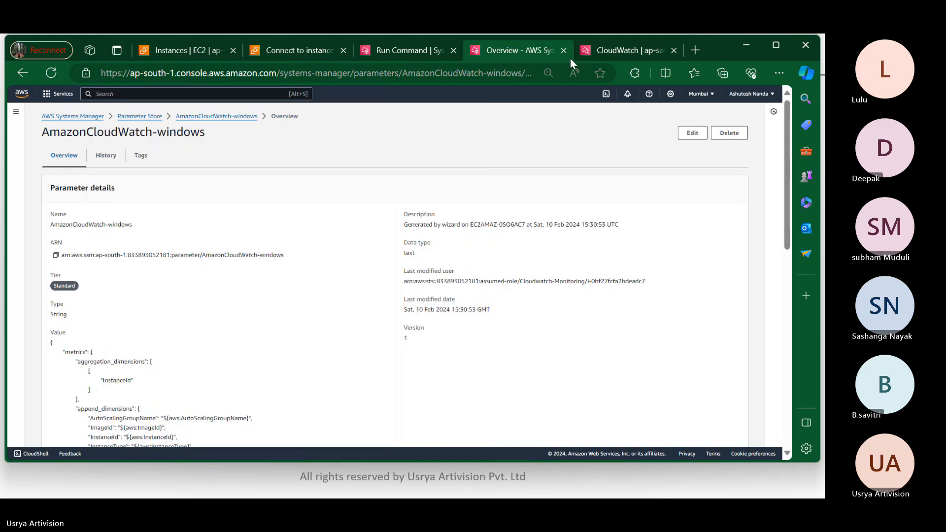
left_click(619, 49)
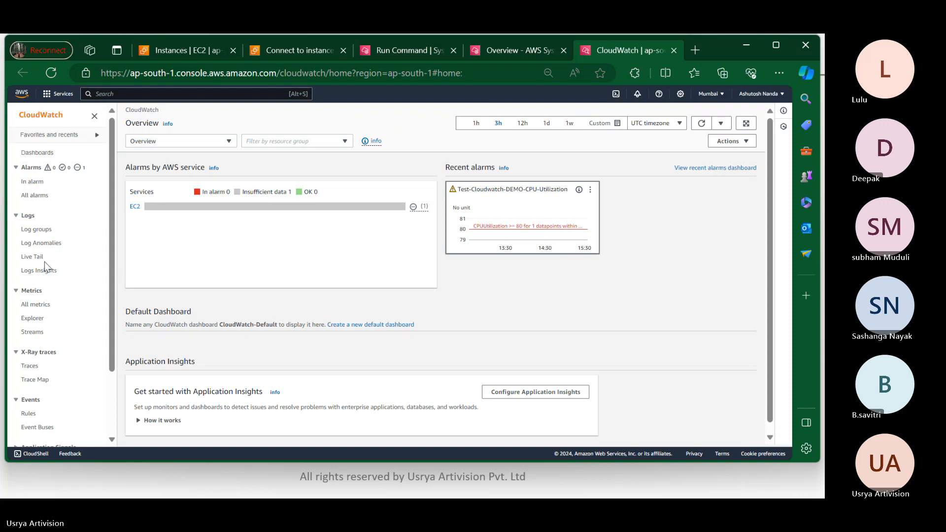
Browse the per-instance metrics in the EC2 namespace of CloudWatch
left_click(38, 306)
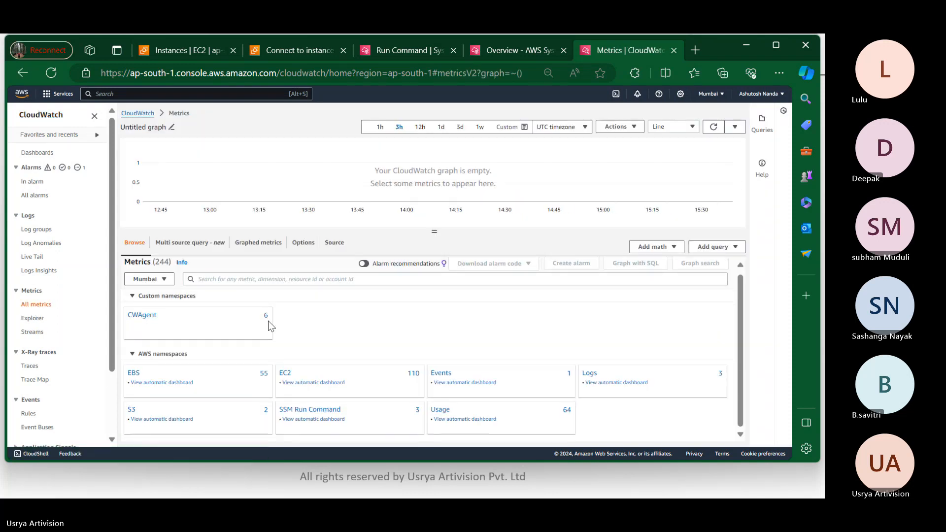
left_click(285, 374)
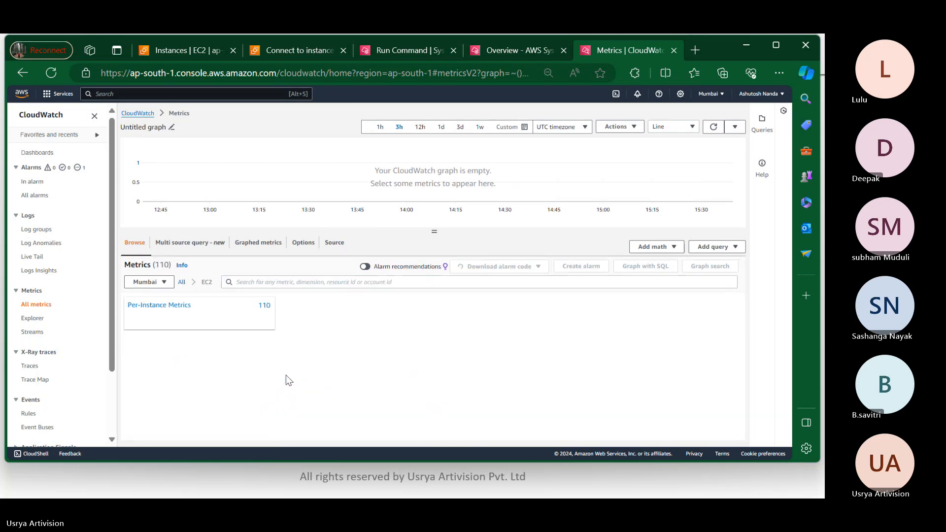
left_click(183, 306)
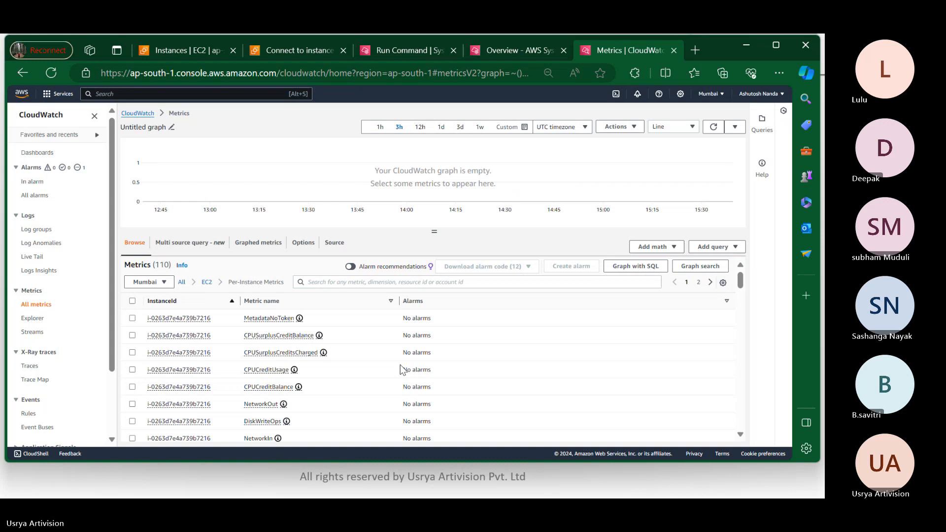
scroll(334, 360, "down", 5)
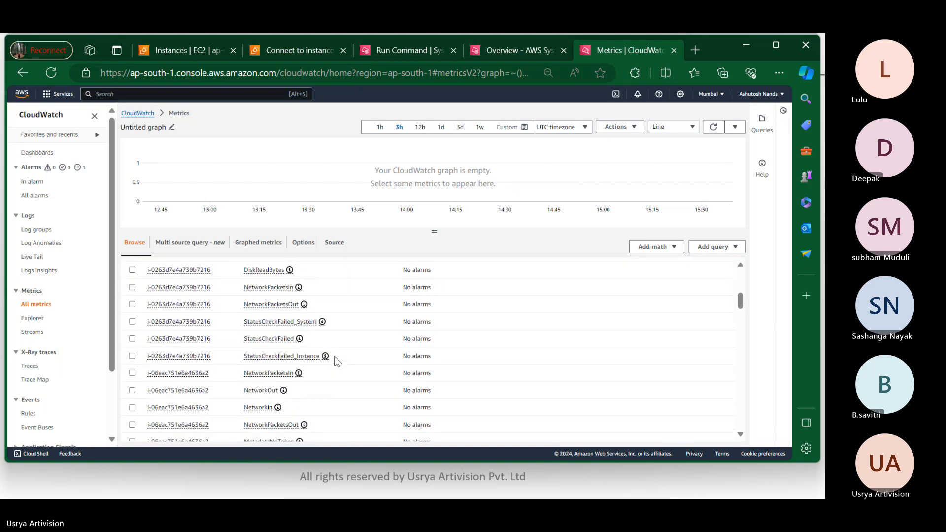
scroll(334, 356, "down", 10)
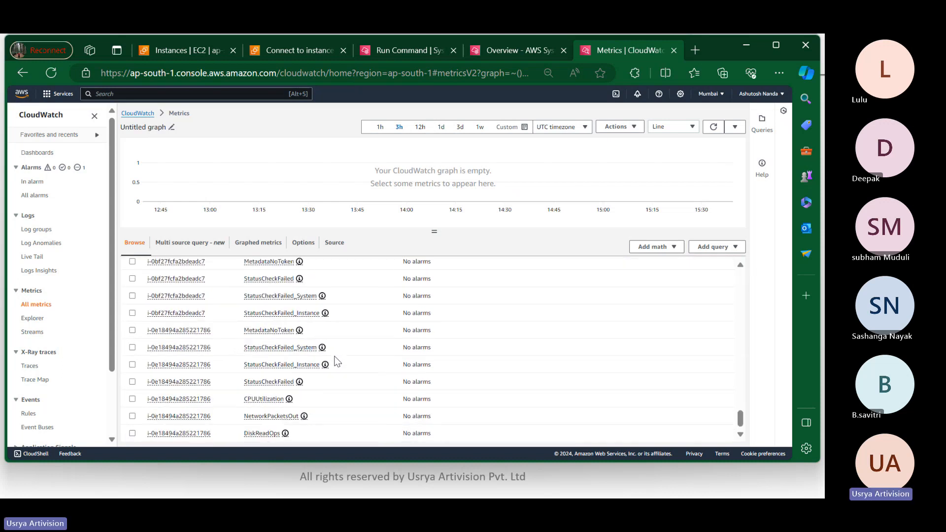
scroll(334, 356, "up", 15)
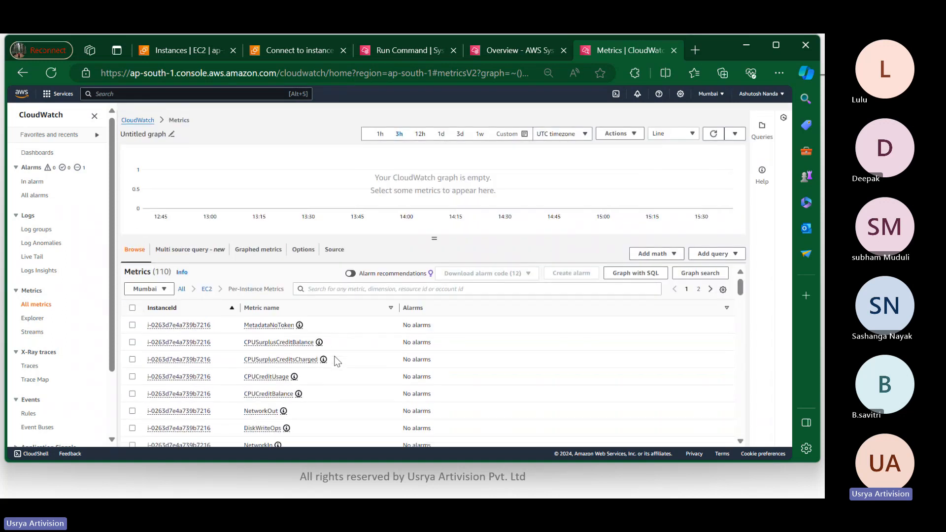
scroll(334, 355, "down", 1)
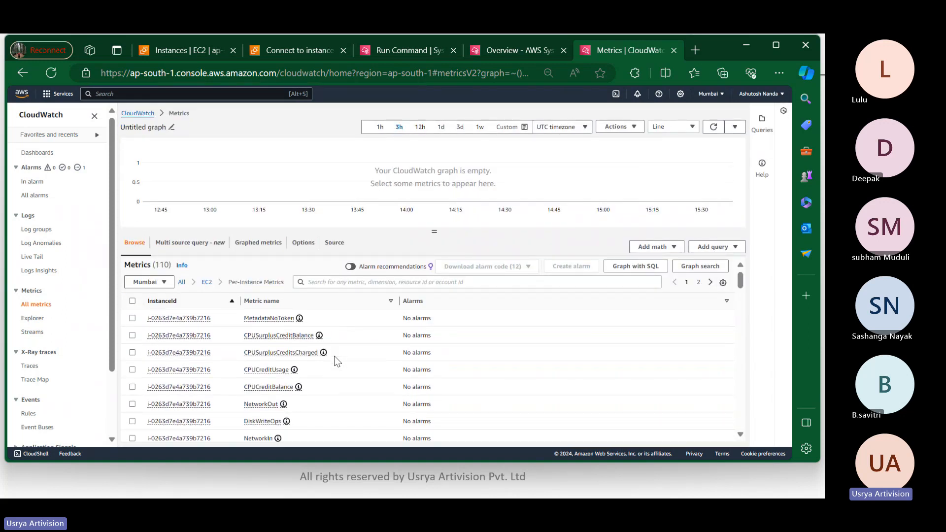
List the six CWAgent metrics of the ImageId/InstanceId/InstanceType/instance/objectname dimension, then return to EC2 Instances
left_click(182, 282)
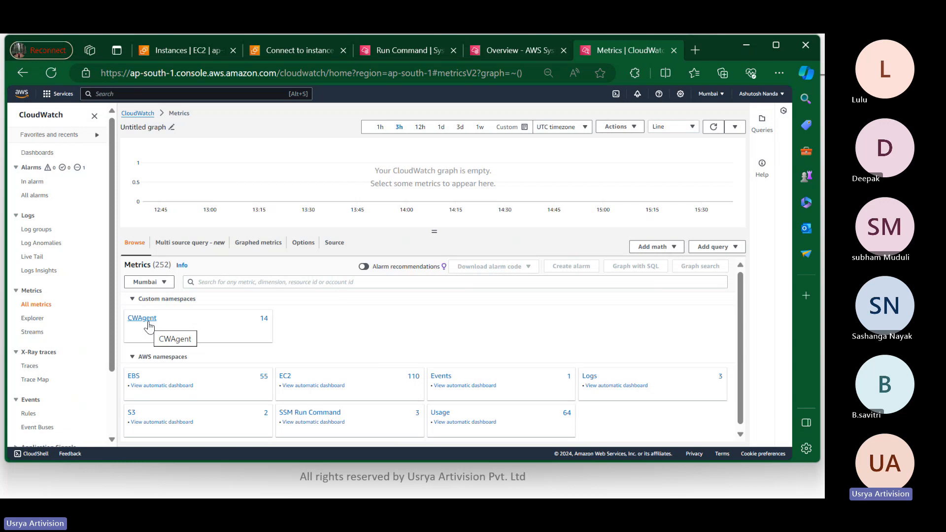
left_click(149, 322)
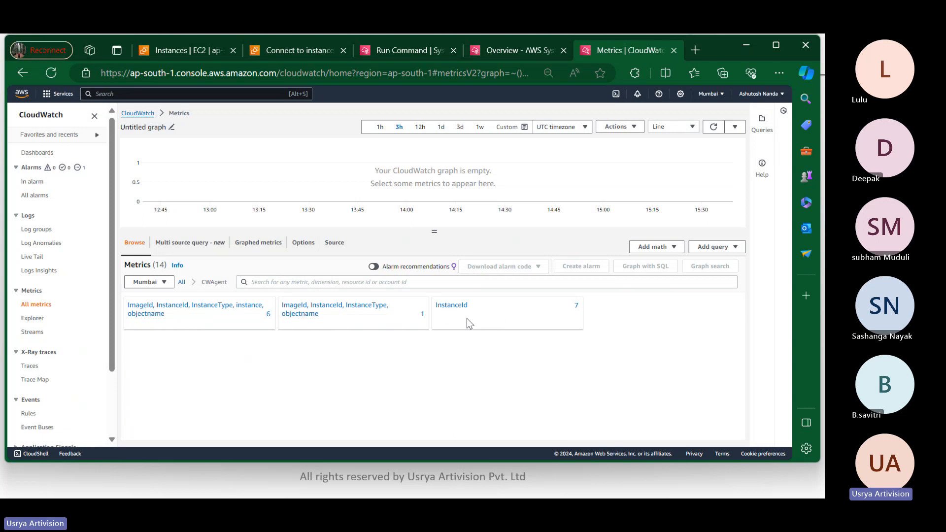
left_click(306, 309)
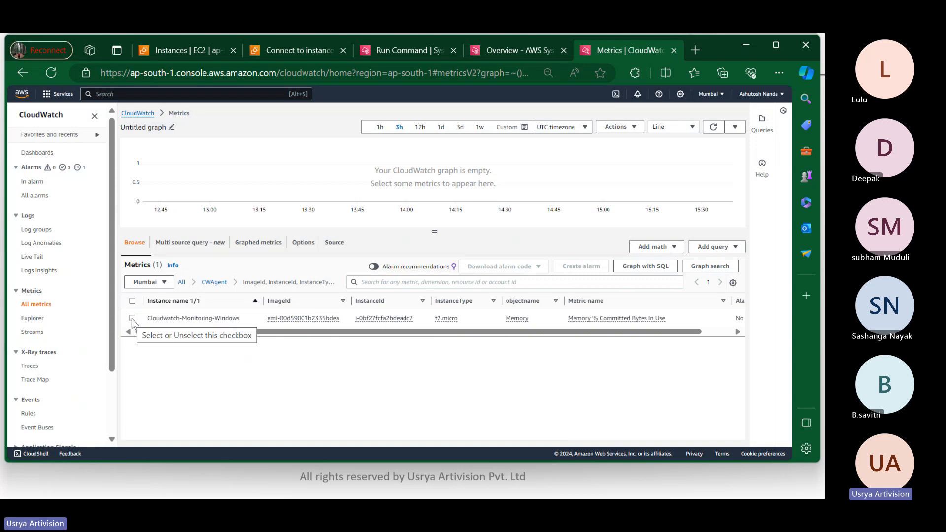
left_click(216, 282)
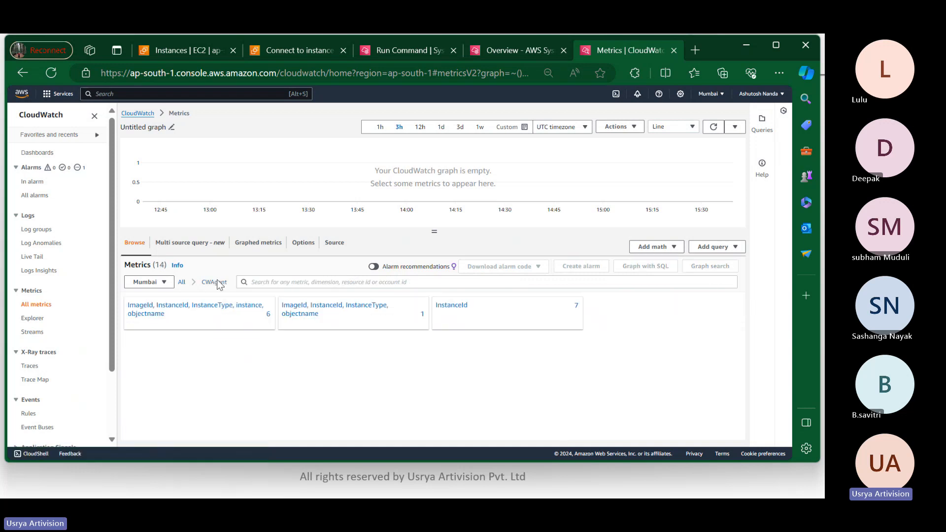
left_click(198, 310)
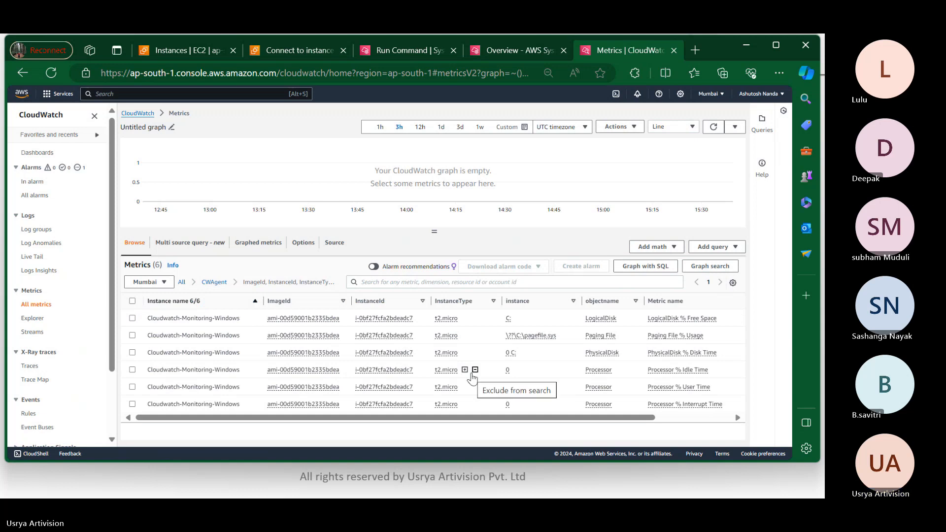
left_click(185, 51)
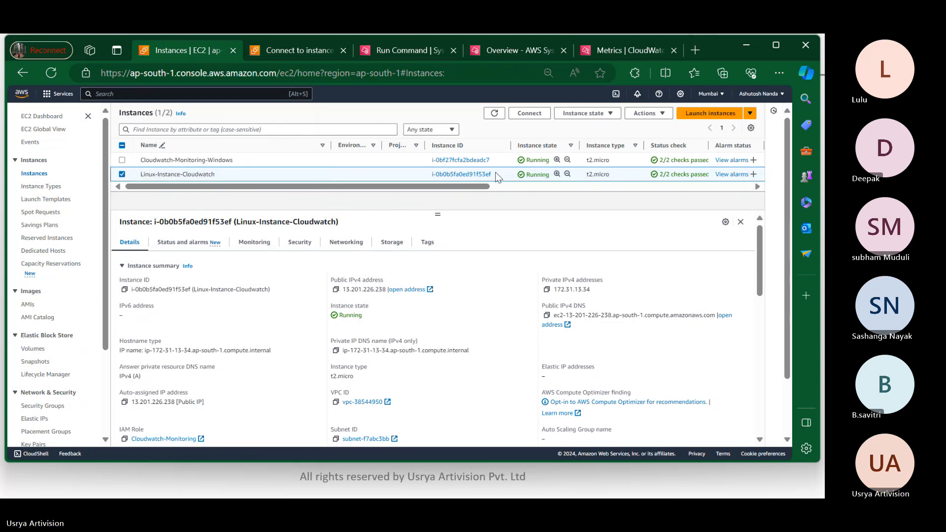
Copy the Linux-Instance-Cloudwatch instance ID i-0b0b5fa0ed91f53ef
left_click_drag(495, 176, 428, 180)
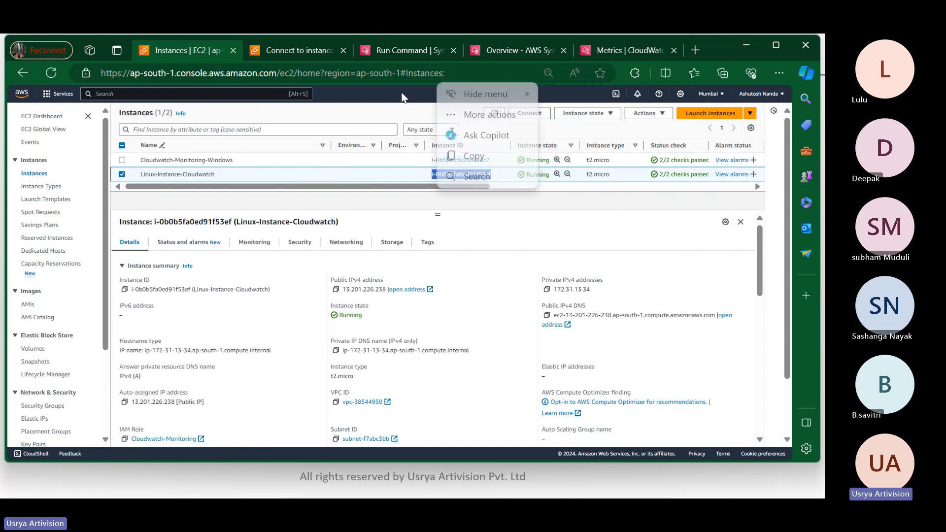
left_click(435, 219)
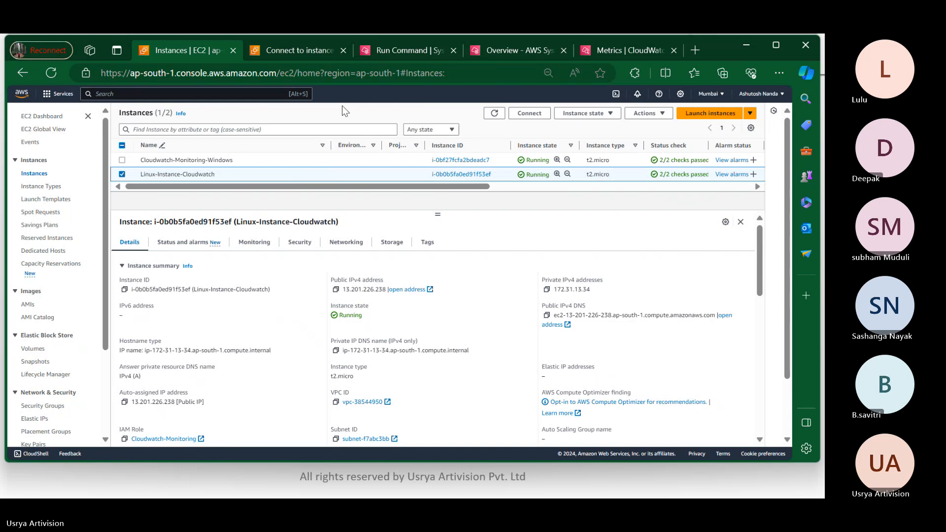
left_click(396, 55)
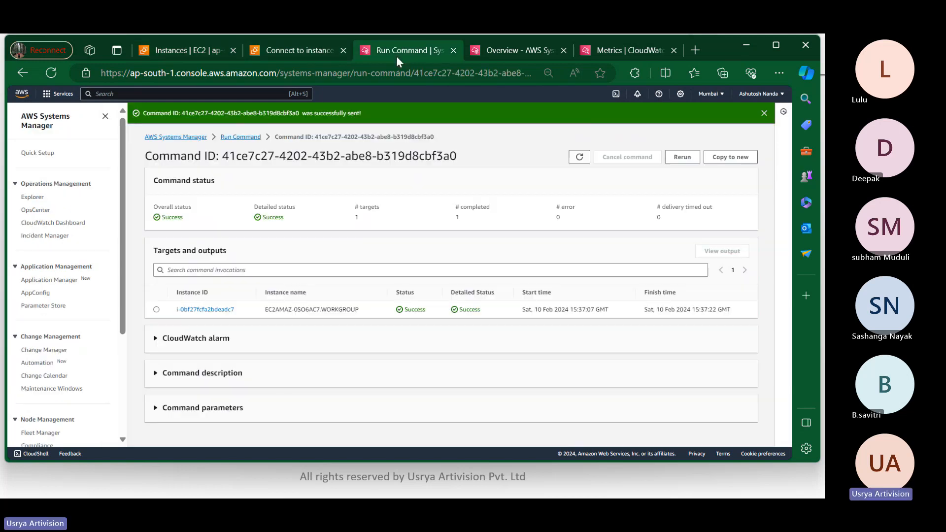
Search CloudWatch metrics for the Linux instance ID, find no matches, clear the filter and reload
left_click(615, 52)
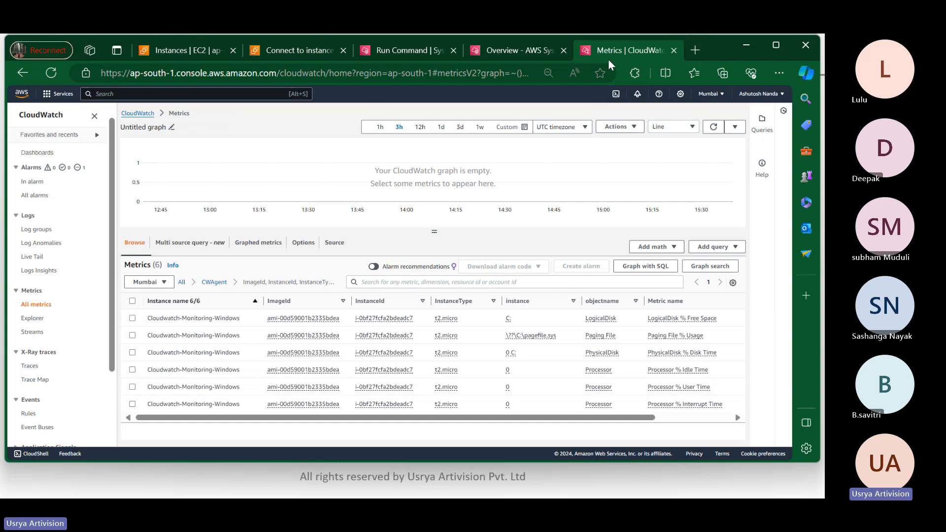
left_click(389, 280)
type("i-0b0b5fa1ed91f53ef")
key("Return")
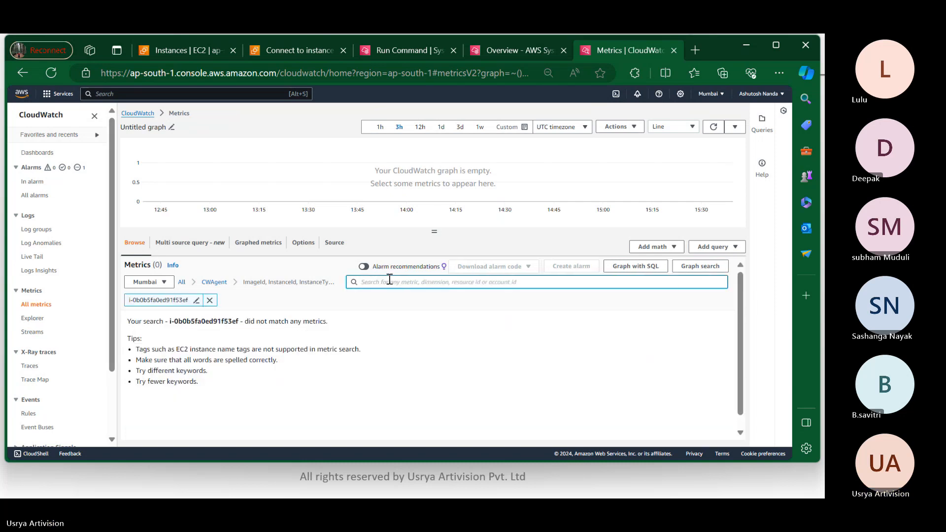
left_click(210, 300)
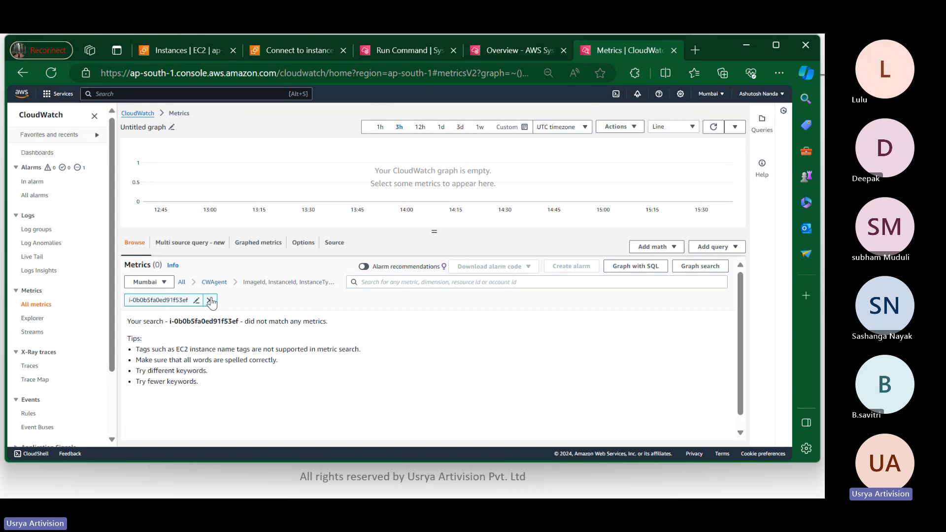
scroll(333, 383, "right", 1)
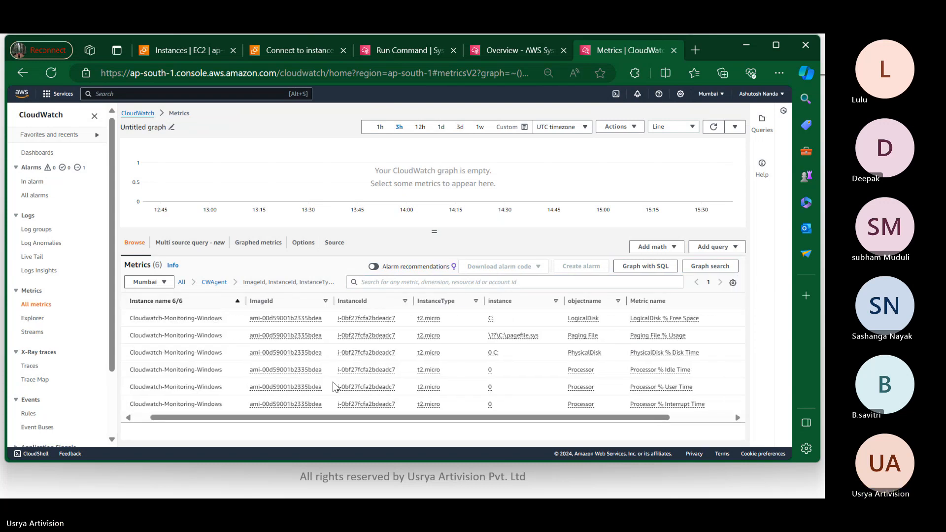
scroll(334, 383, "up", 1)
scroll(333, 383, "down", 1)
scroll(332, 383, "left", 1)
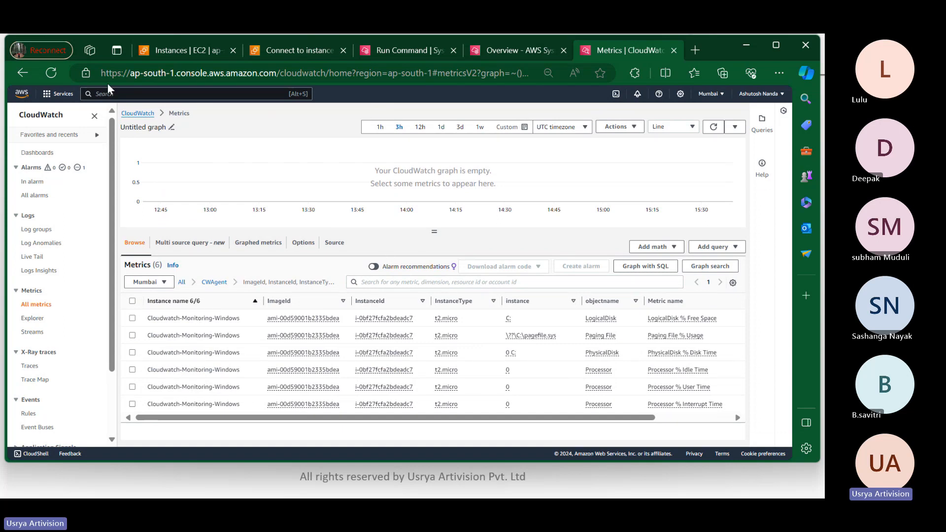
left_click(51, 75)
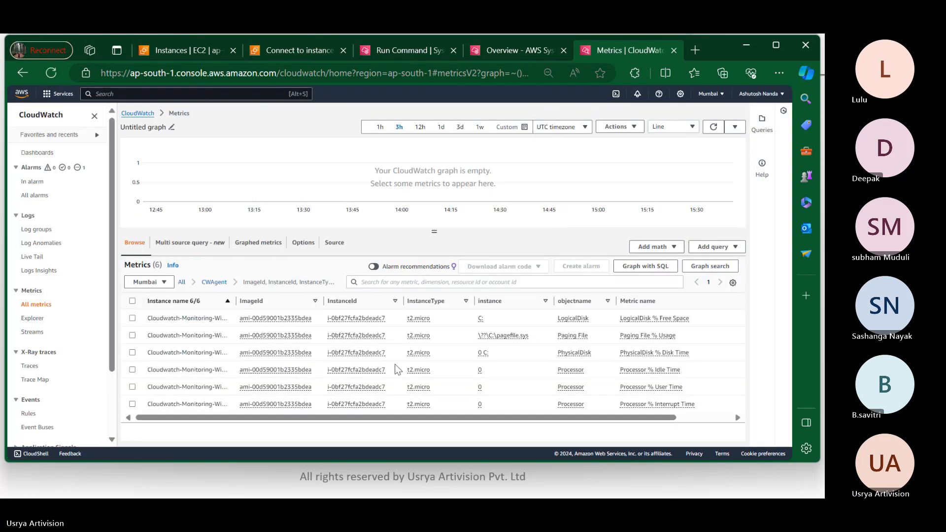
left_click(218, 48)
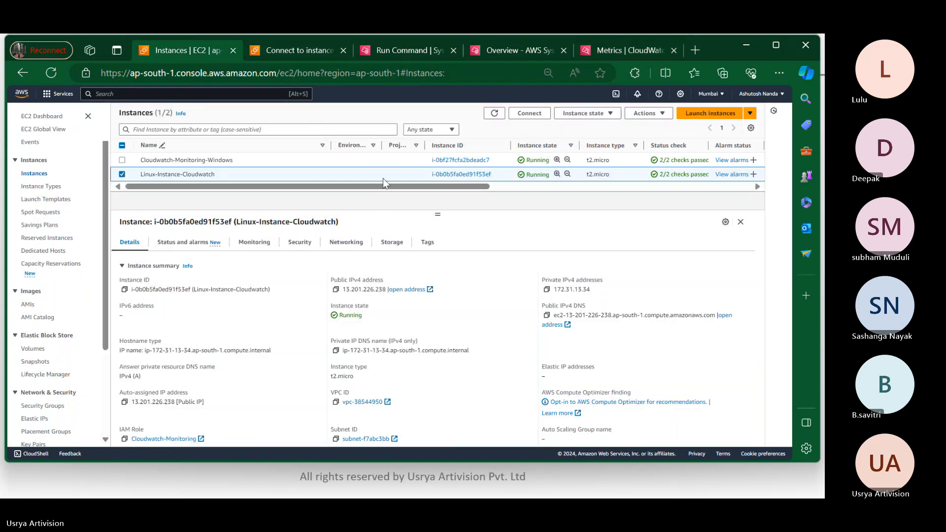
Show the Cloudwatch-Monitoring-Windows instance's details instead of the Linux instance's
left_click(123, 174)
left_click(122, 160)
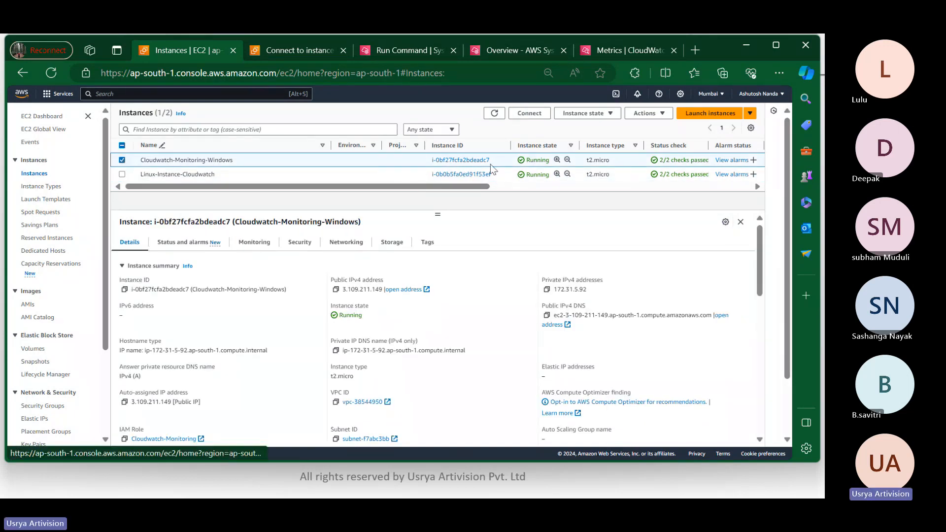
left_click_drag(499, 163, 428, 167)
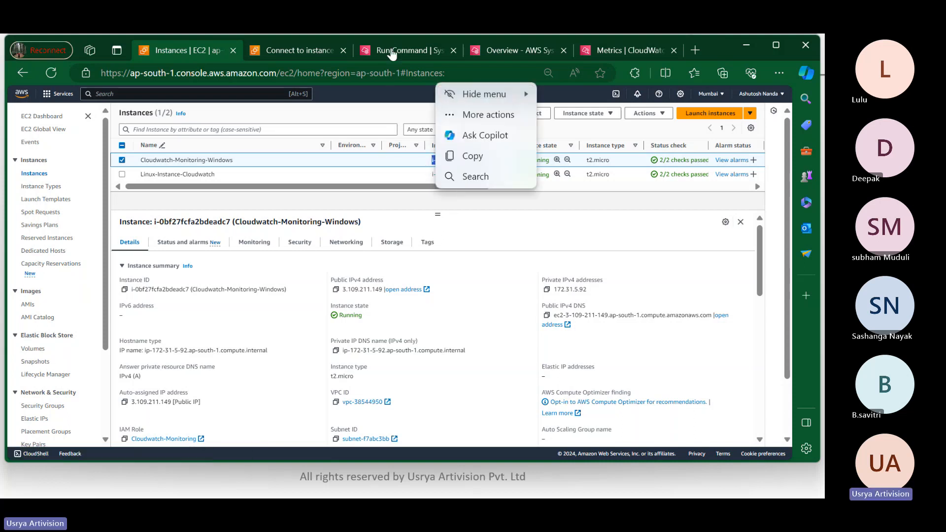
left_click(389, 116)
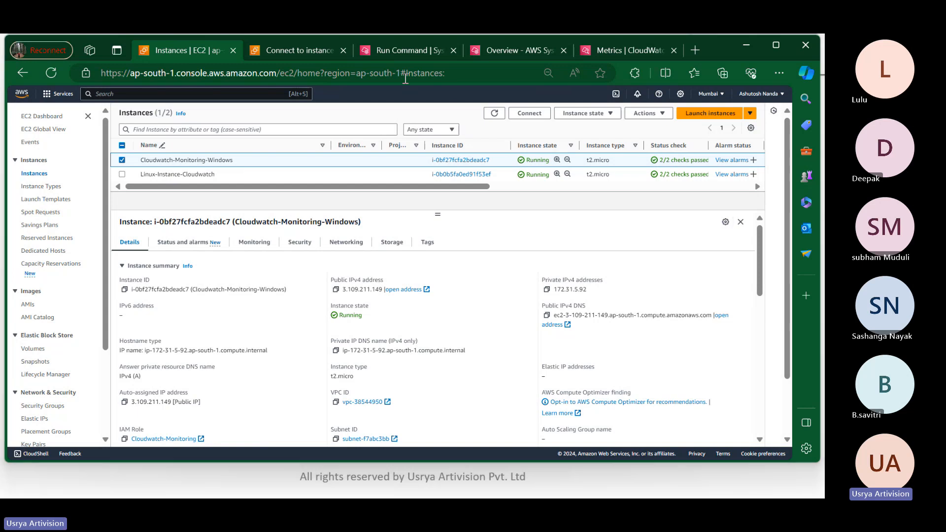
Bring back the successful Run Command results after viewing the AmazonCloudWatch-windows parameter
key("alt+Tab")
key("alt+Tab")
key("alt+Tab")
key("alt+Tab")
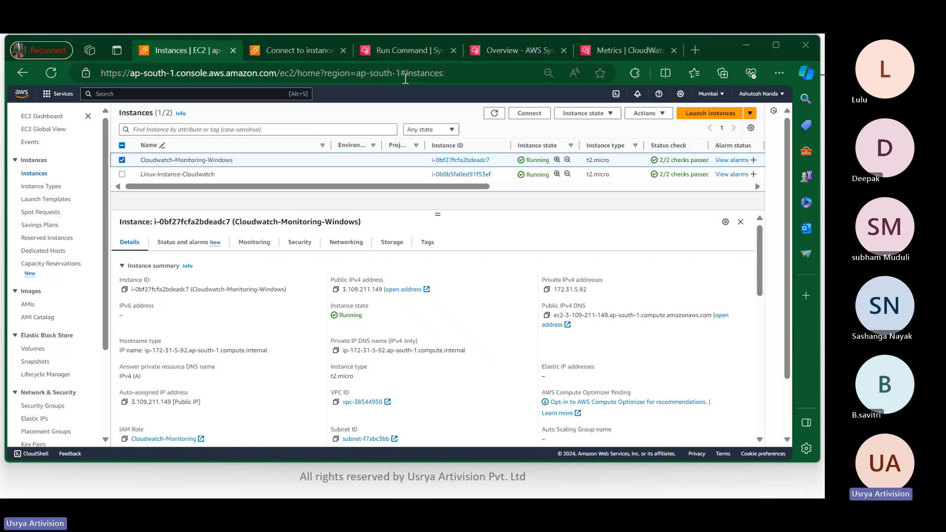
left_click(407, 51)
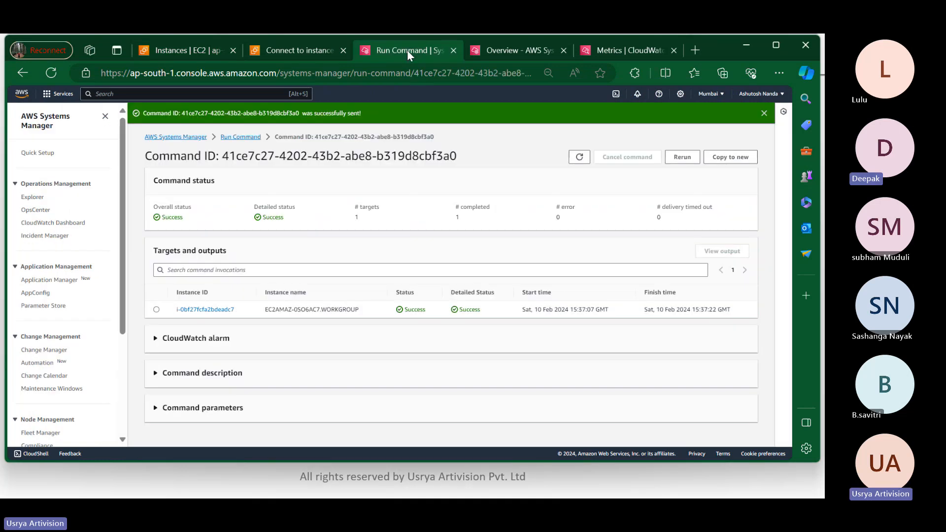
left_click(491, 55)
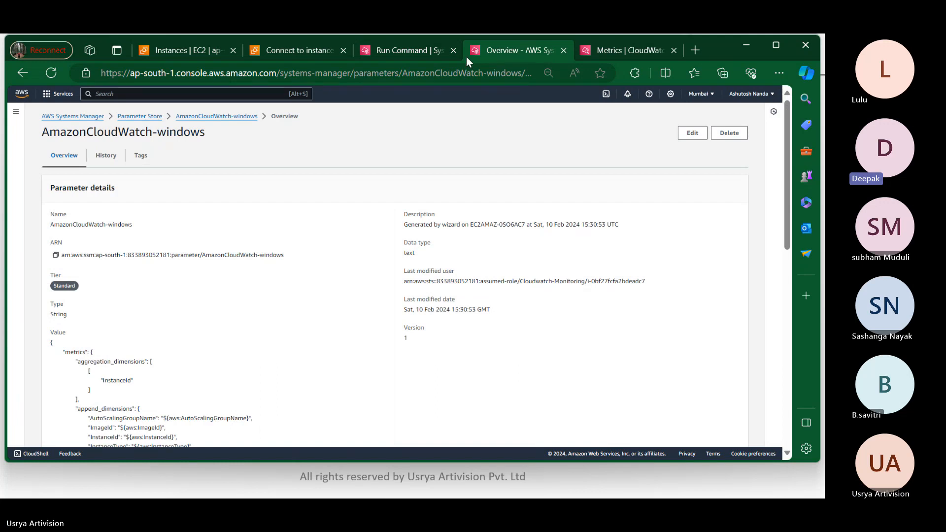
left_click(424, 55)
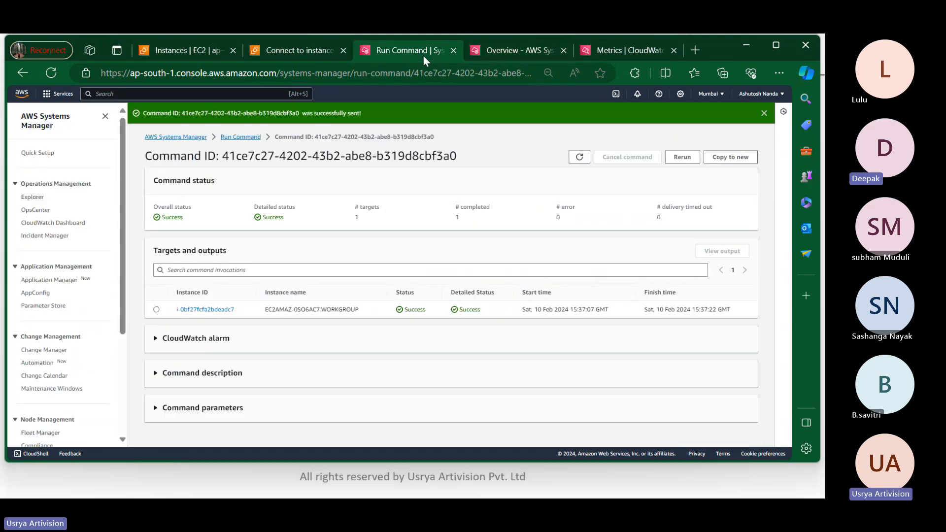
key("alt+Tab")
key("alt+Tab")
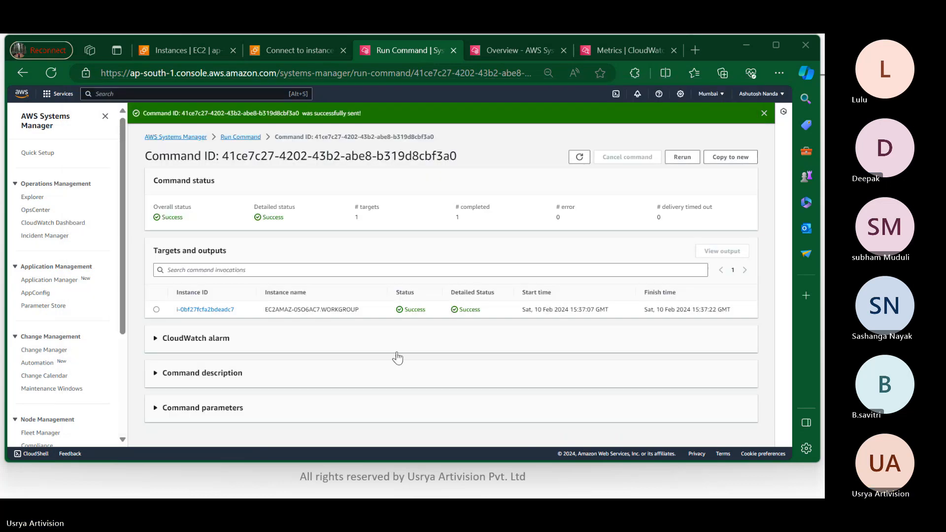
Bring up the Teams meeting window, then return to the browser's Run Command results
mouse_move(436, 498)
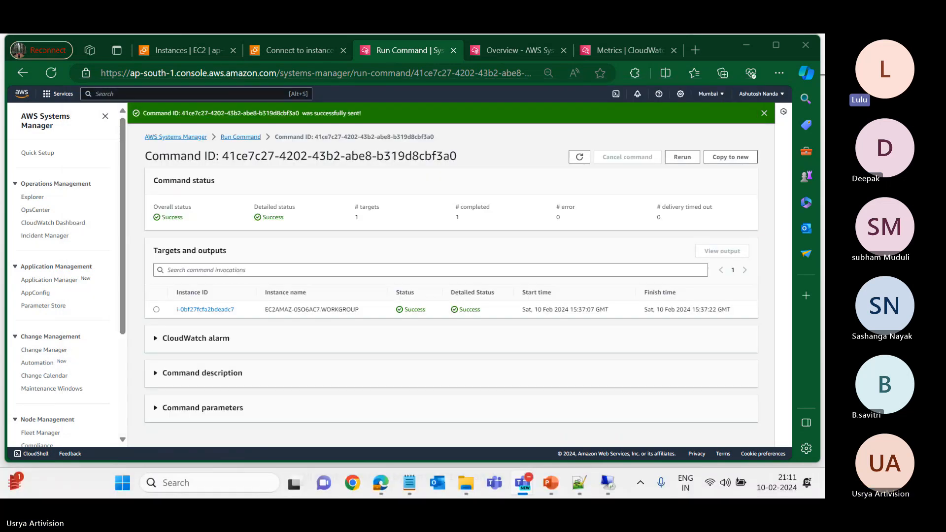
mouse_move(531, 483)
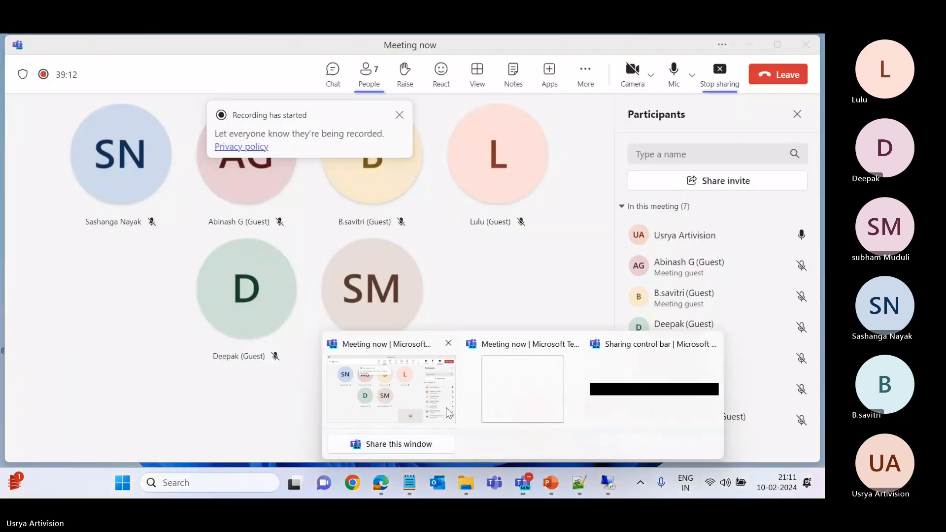
left_click(446, 407)
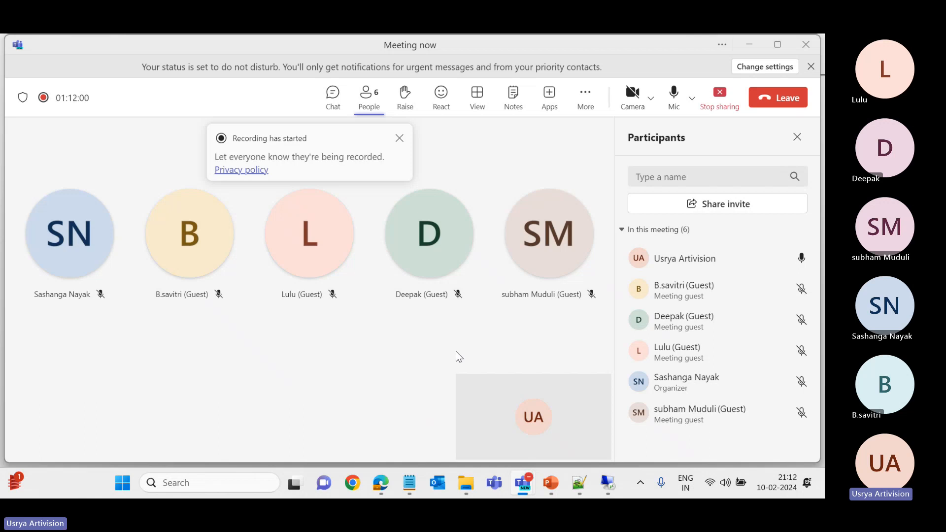
key("alt+Tab")
key("Tab")
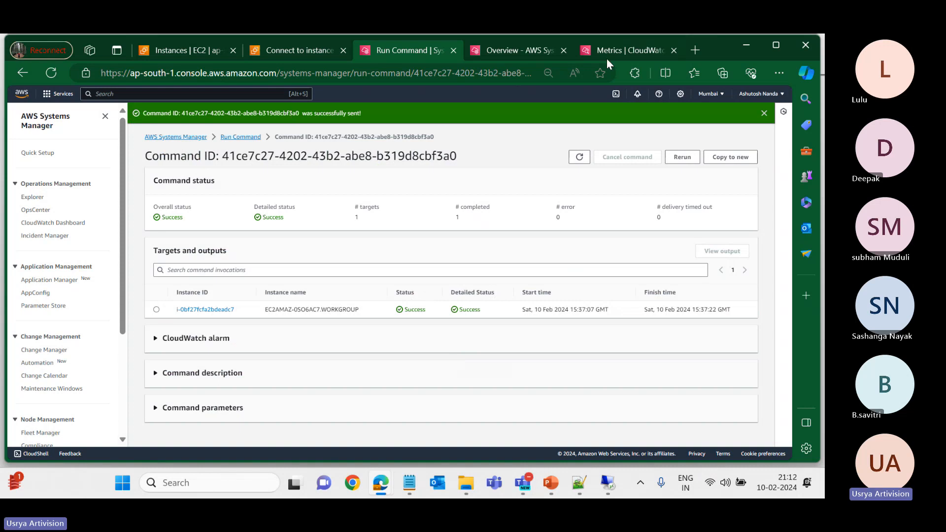
Widen the Instance name column and graph the Windows instance's LogicalDisk % Free Space metric
left_click(614, 54)
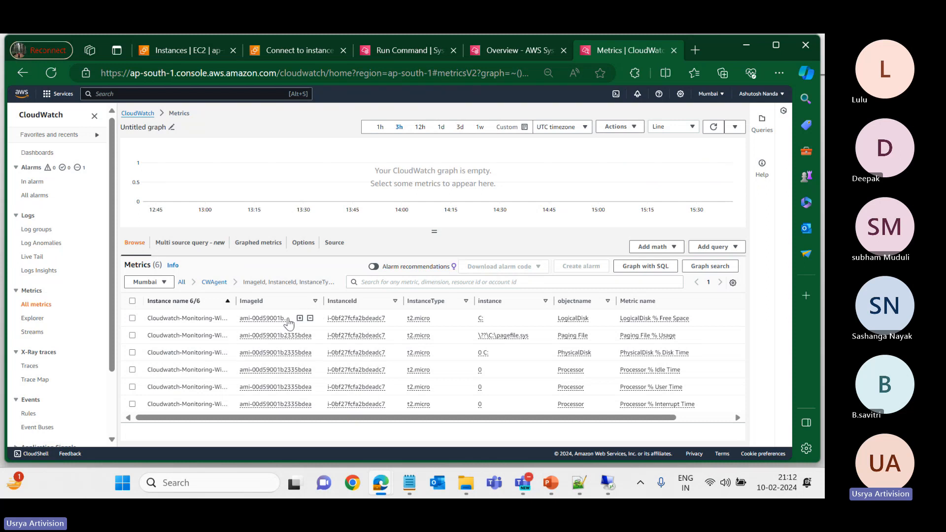
left_click_drag(239, 301, 283, 301)
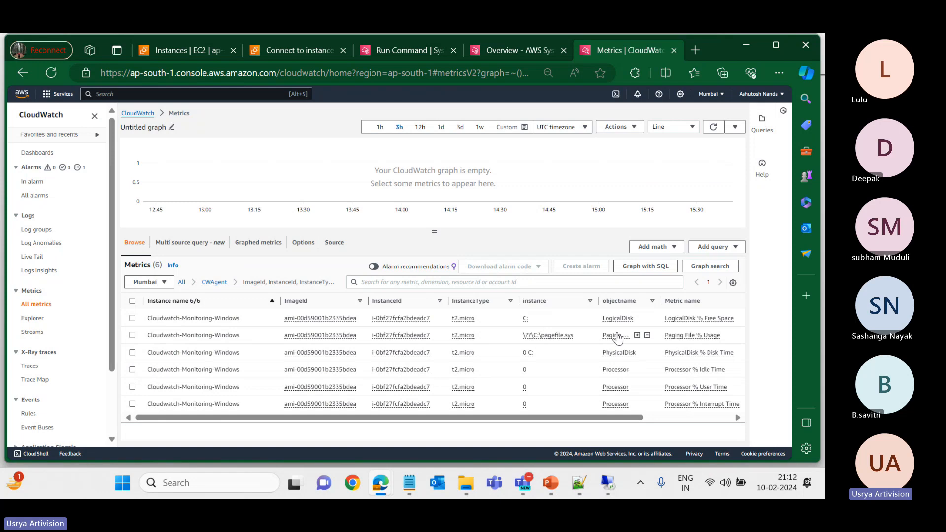
left_click(133, 318)
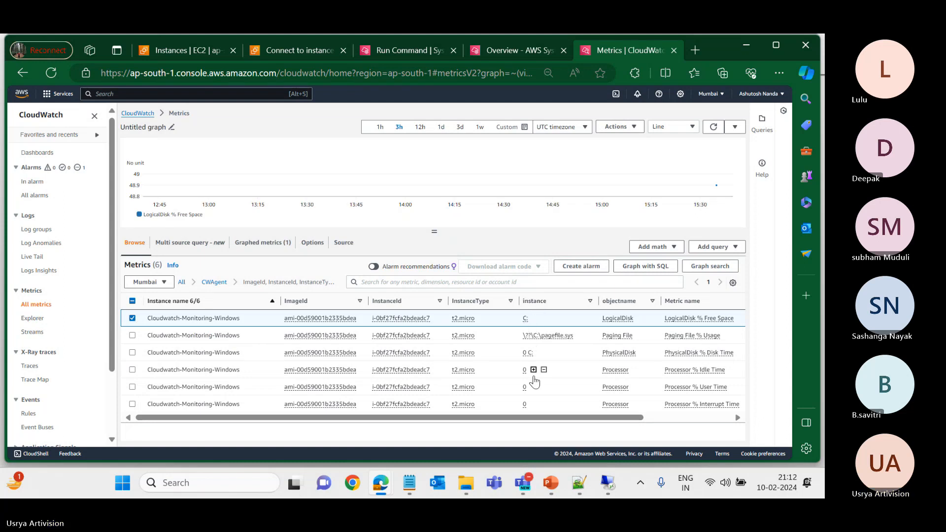
Start an alarm on the graphed LogicalDisk % Free Space metric and examine its metric name
left_click(586, 269)
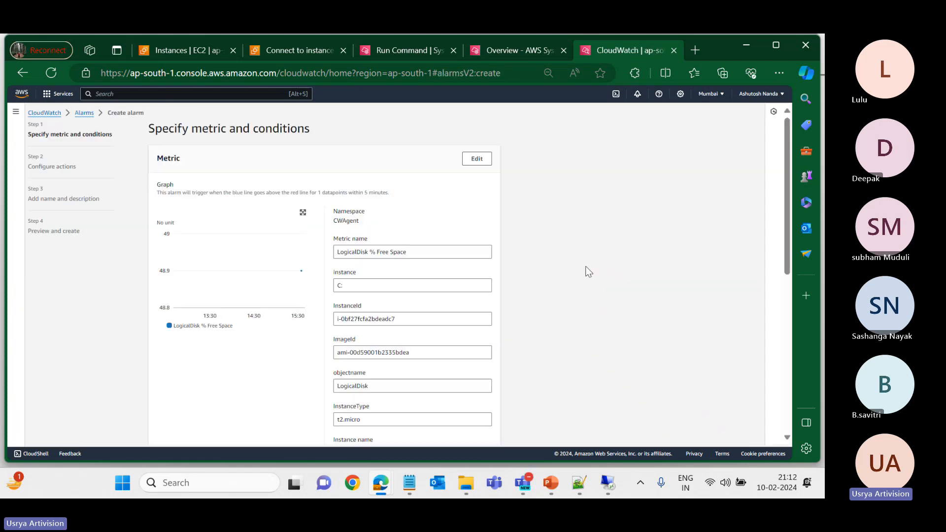
scroll(407, 288, "down", 3)
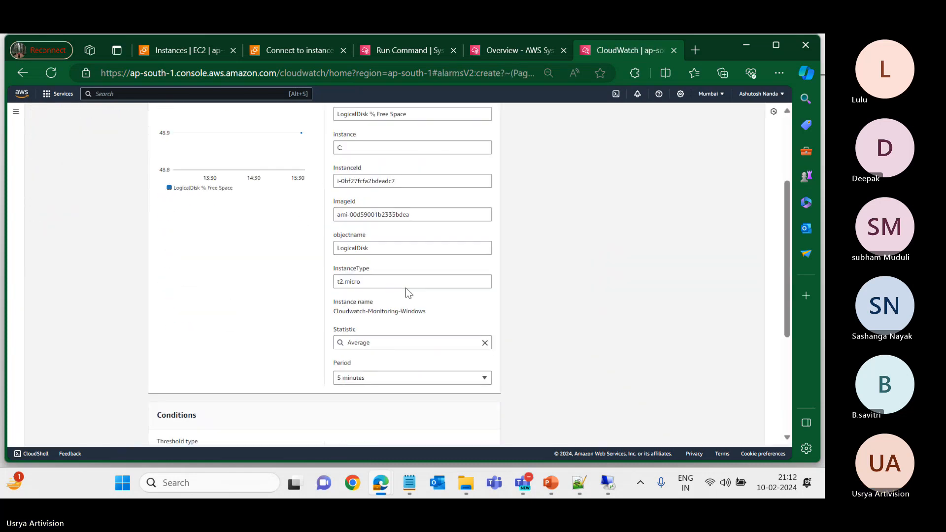
scroll(406, 287, "up", 2)
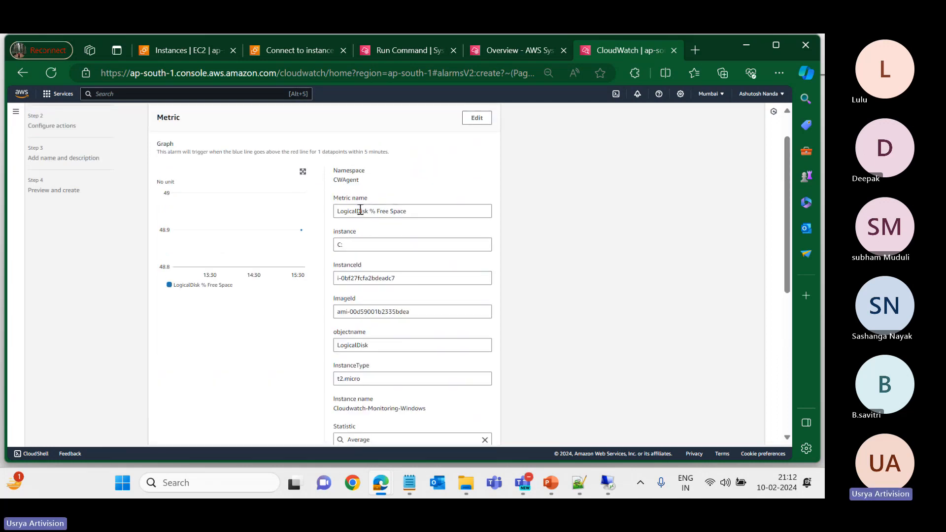
left_click(416, 212)
key("ctrl+a")
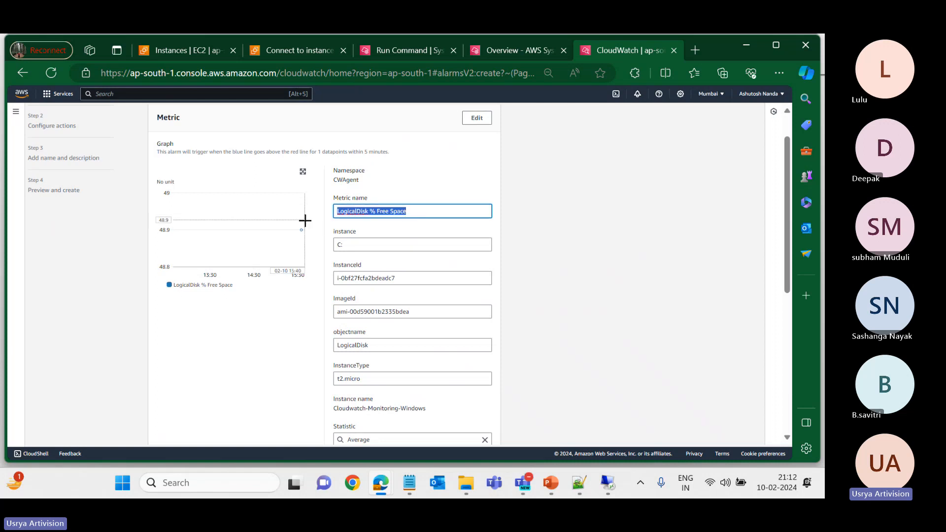
scroll(410, 277, "down", 1)
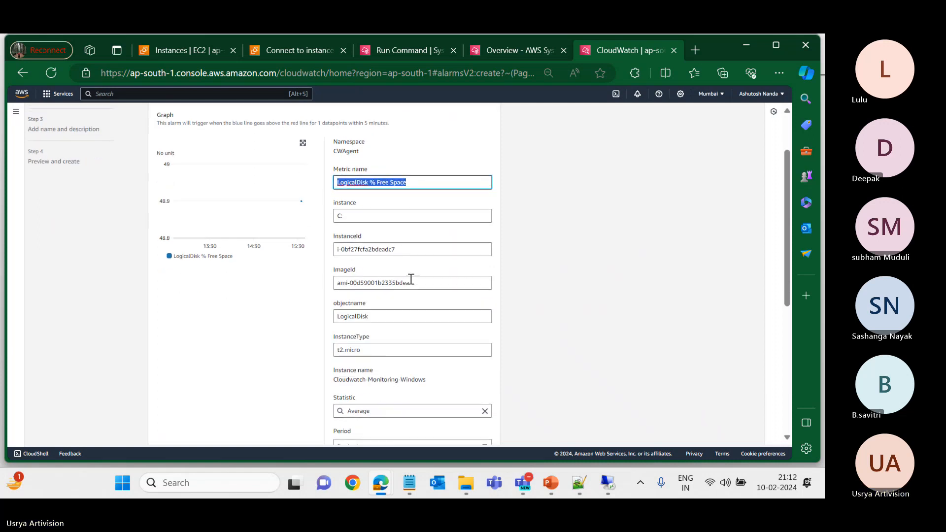
scroll(413, 285, "down", 1)
scroll(412, 216, "up", 2)
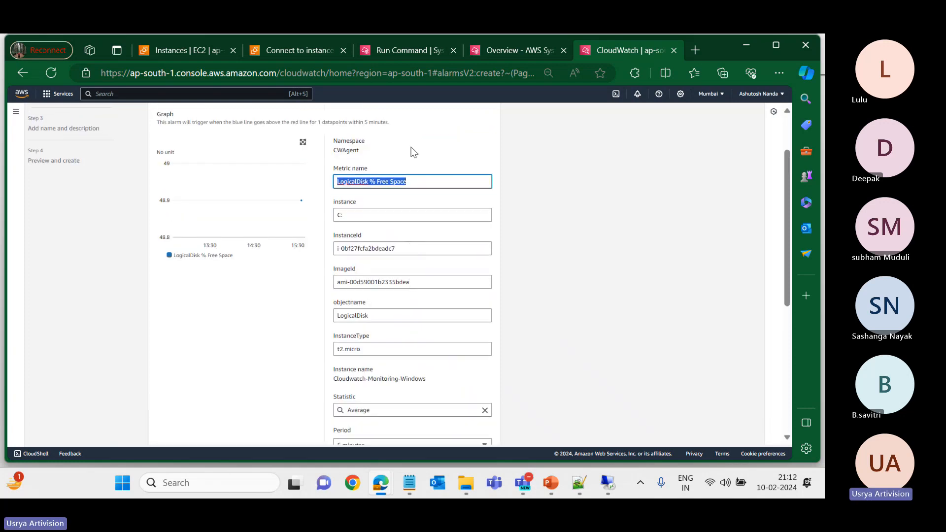
left_click(410, 158)
Review the 5-minute Average statistic and the static Greater-than condition
scroll(402, 228, "down", 1)
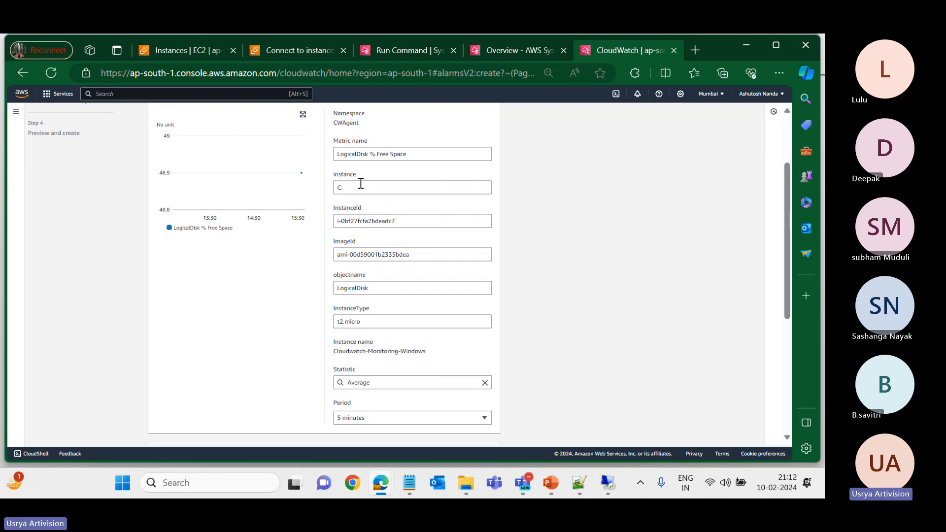
scroll(364, 217, "down", 1)
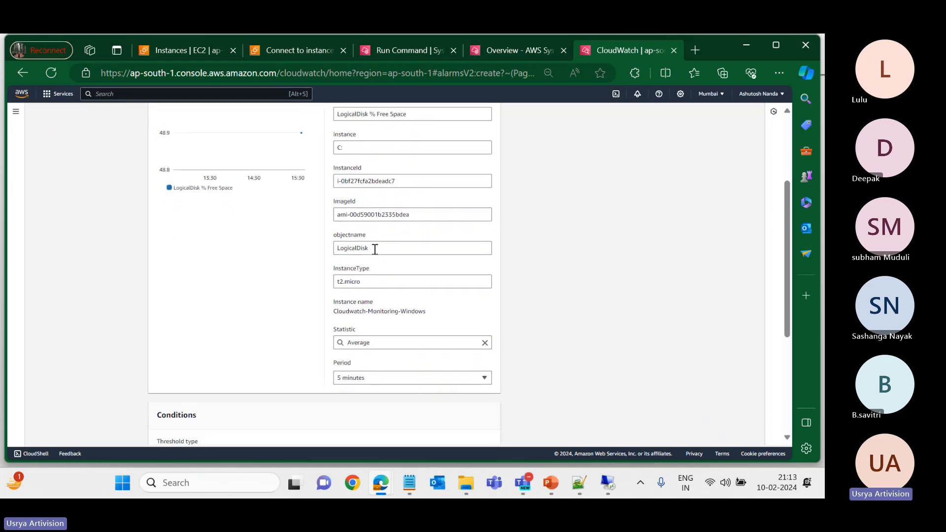
scroll(385, 259, "down", 1)
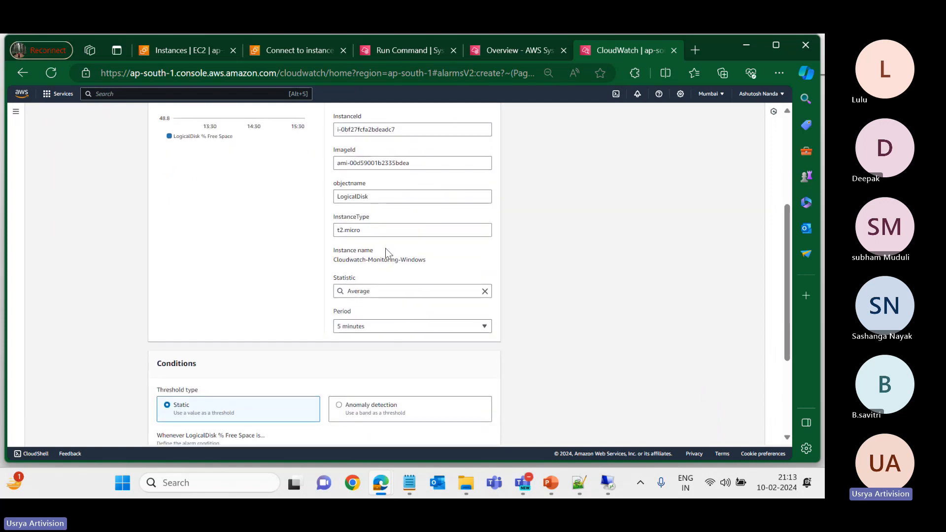
scroll(398, 323, "down", 1)
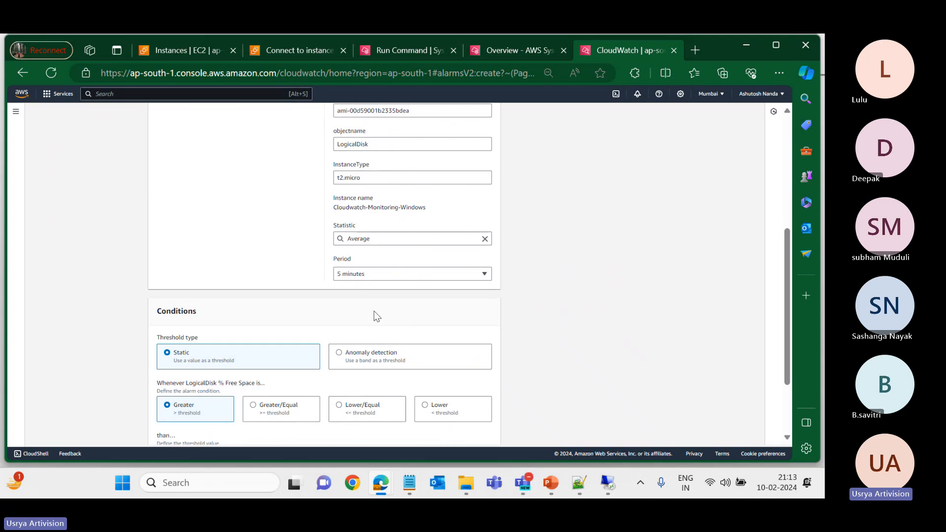
scroll(374, 311, "down", 2)
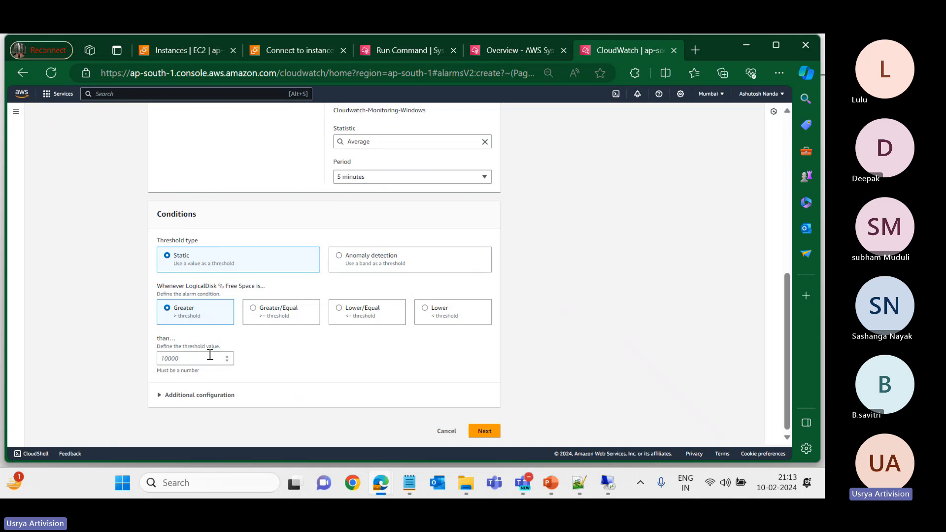
left_click(180, 48)
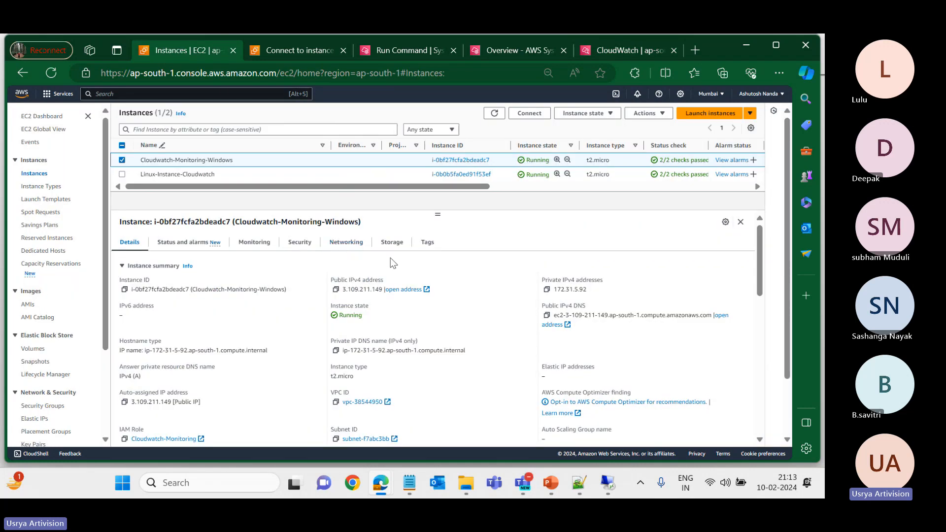
left_click(399, 243)
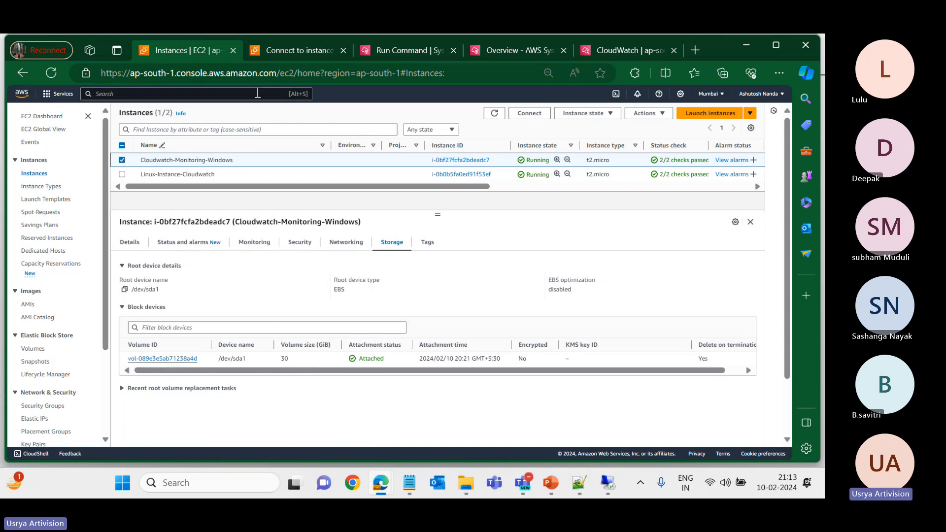
left_click(495, 267)
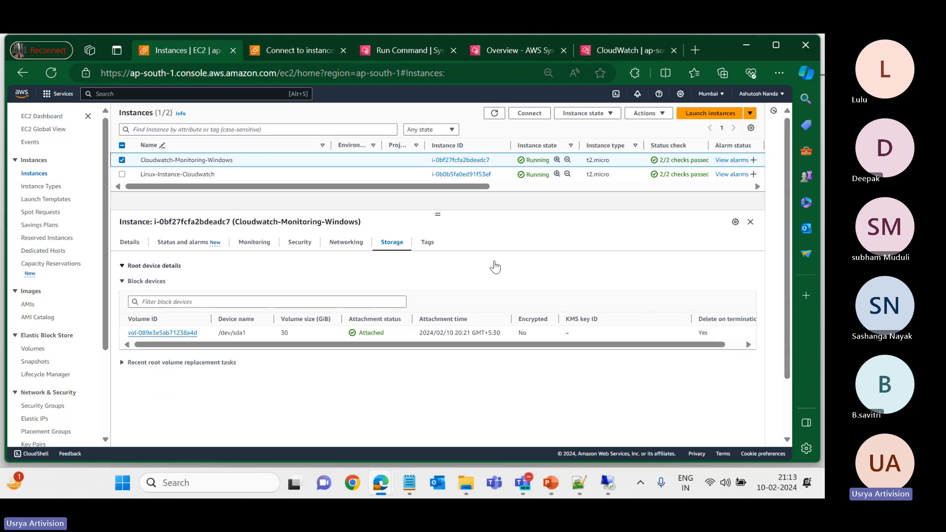
left_click(637, 45)
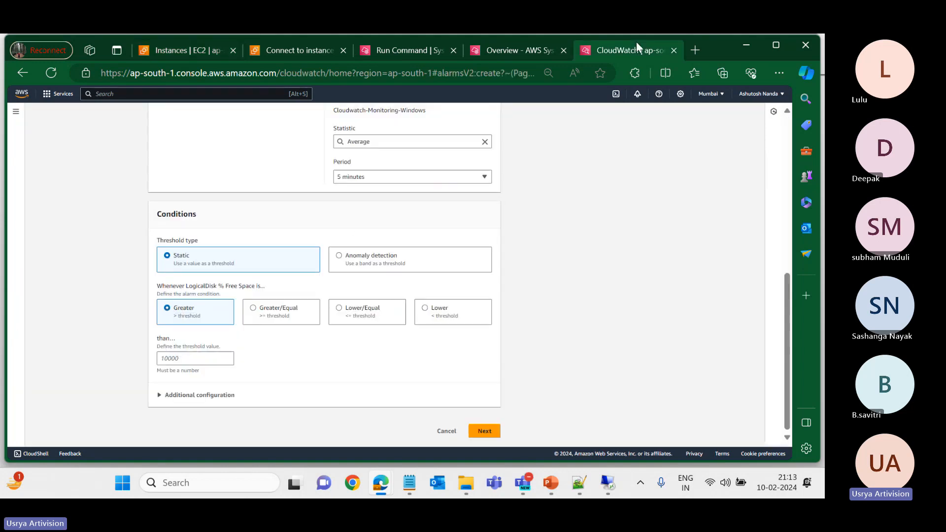
Set the alarm condition to Greater/Equal with a threshold of 15
left_click(202, 358)
left_click(270, 310)
left_click(177, 358)
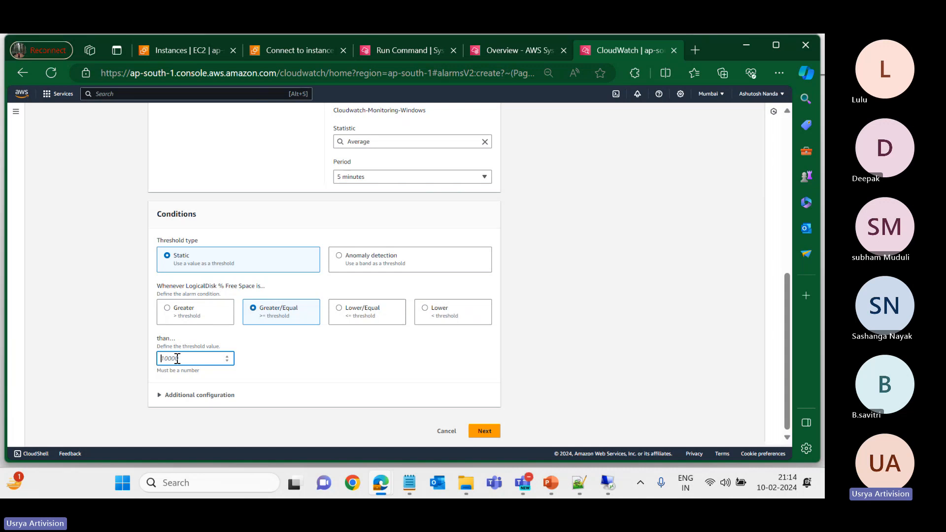
type("15")
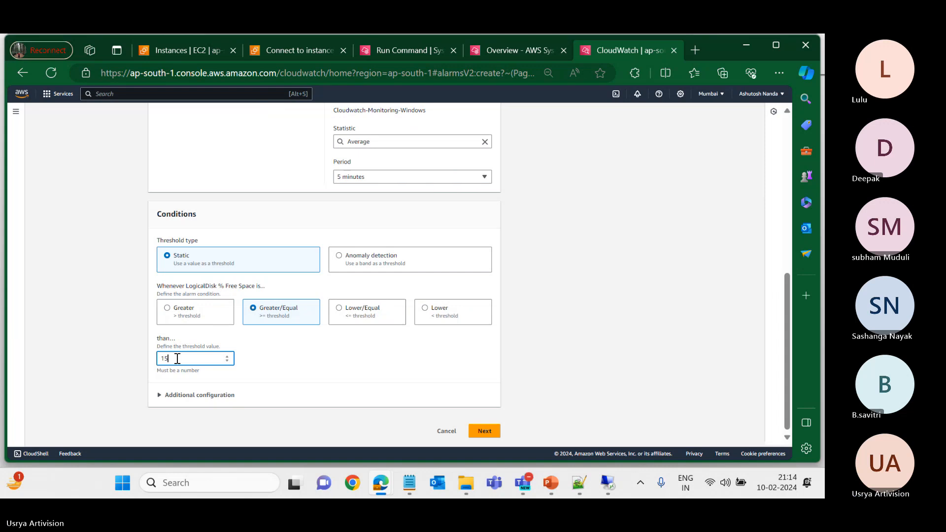
scroll(327, 308, "up", 1)
scroll(326, 310, "down", 1)
Mute the microphone and stop screen sharing in the Teams meeting
key("alt+Tab")
key("alt+Tab")
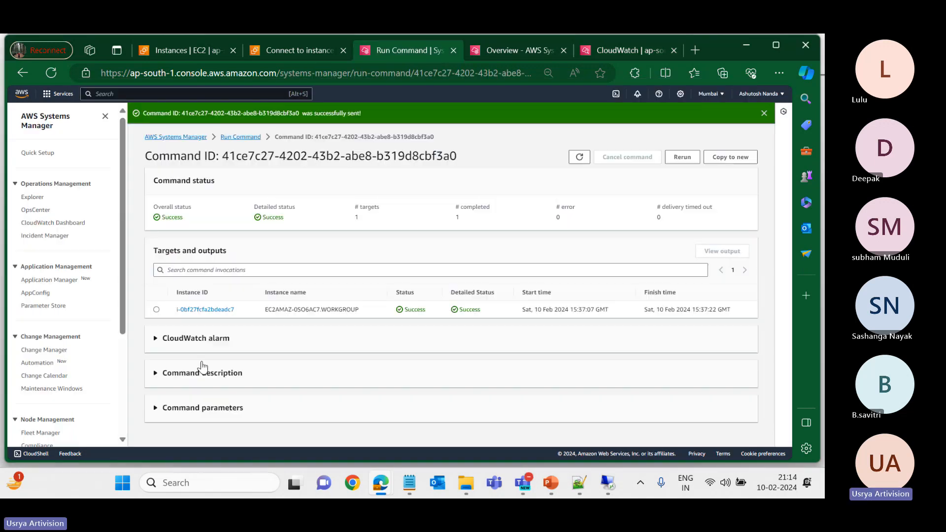
key("alt+Tab")
key("alt+Tab")
key("alt+Tab")
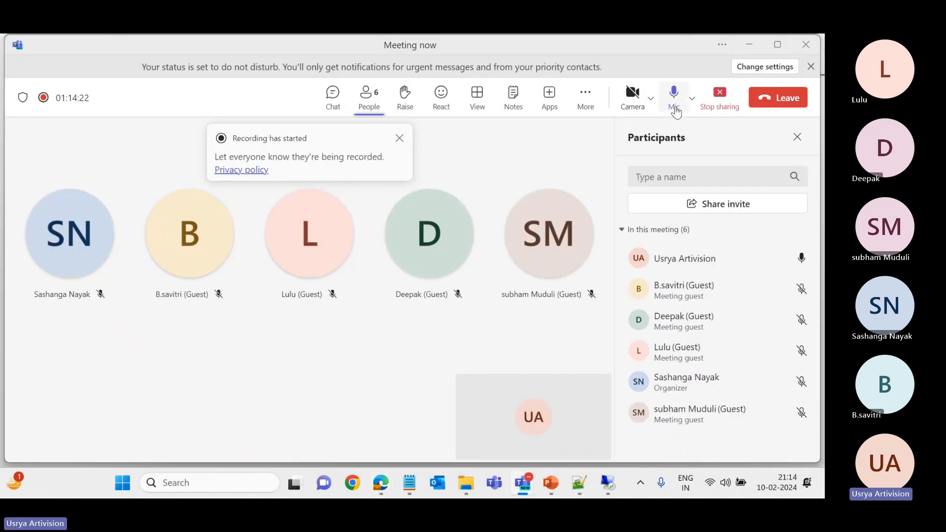
left_click(675, 110)
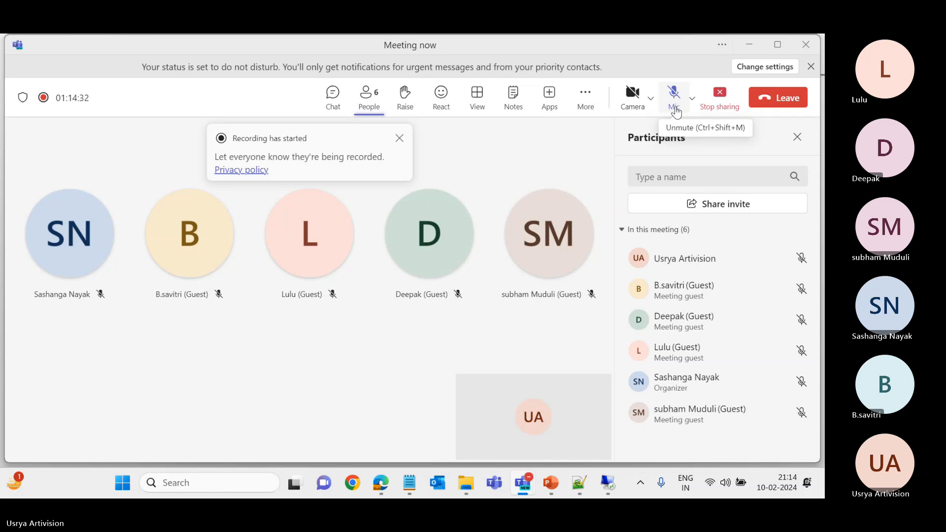
left_click(722, 97)
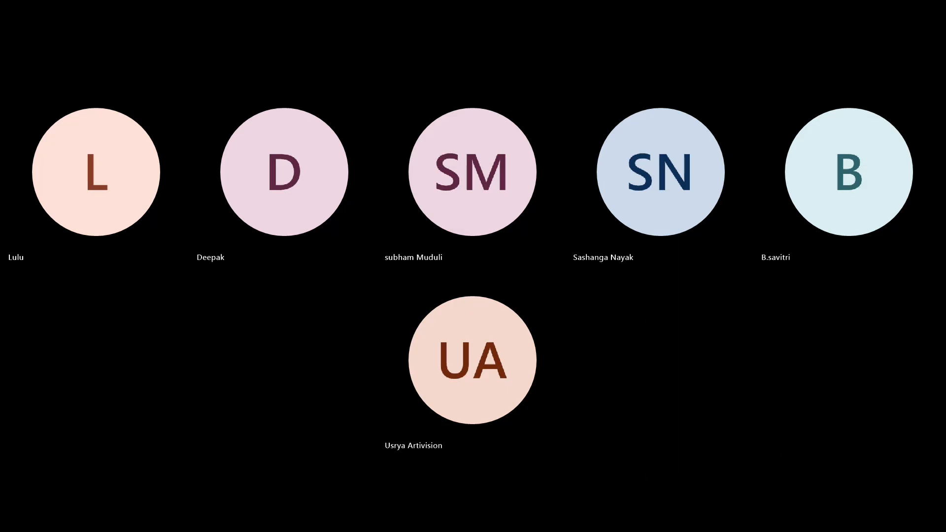
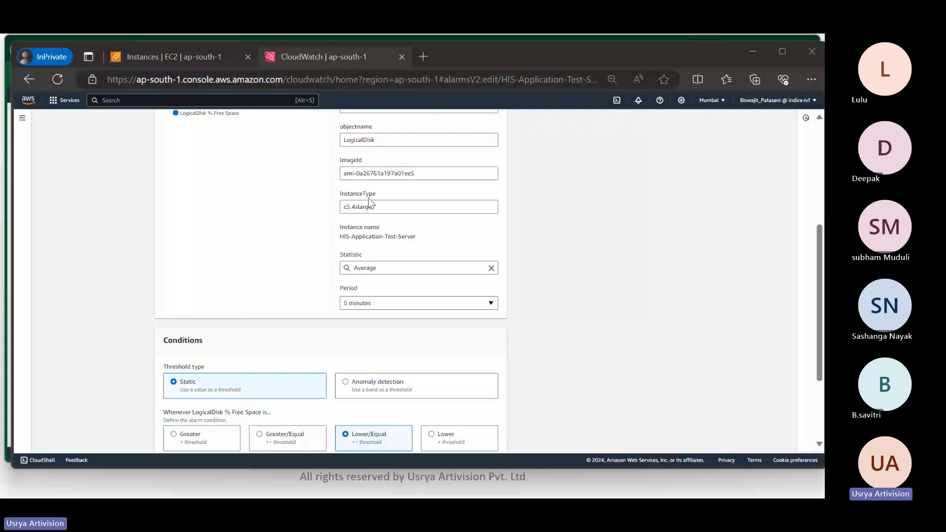
Look over the HIS-Application-Test-Server alarm's LogicalDisk % Free Space metric on C:, then return to the browser
scroll(370, 203, "up", 1)
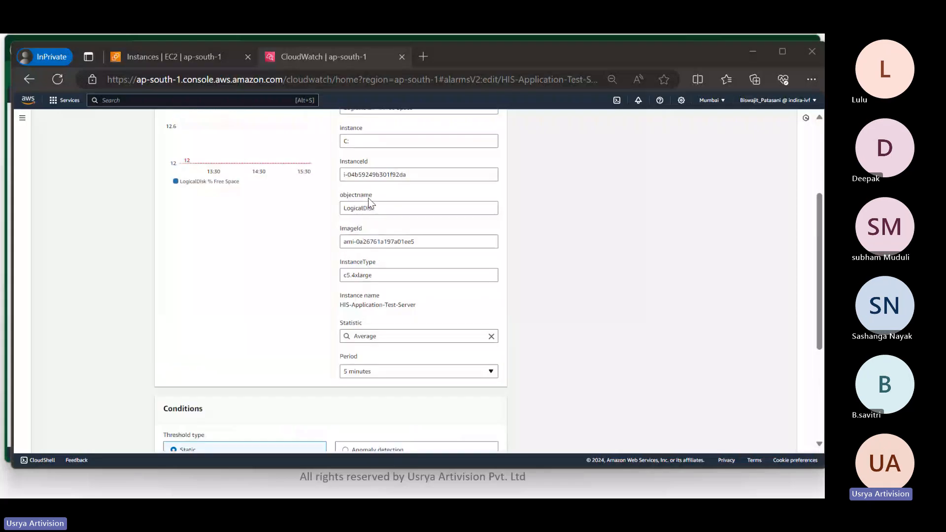
scroll(445, 275, "up", 3)
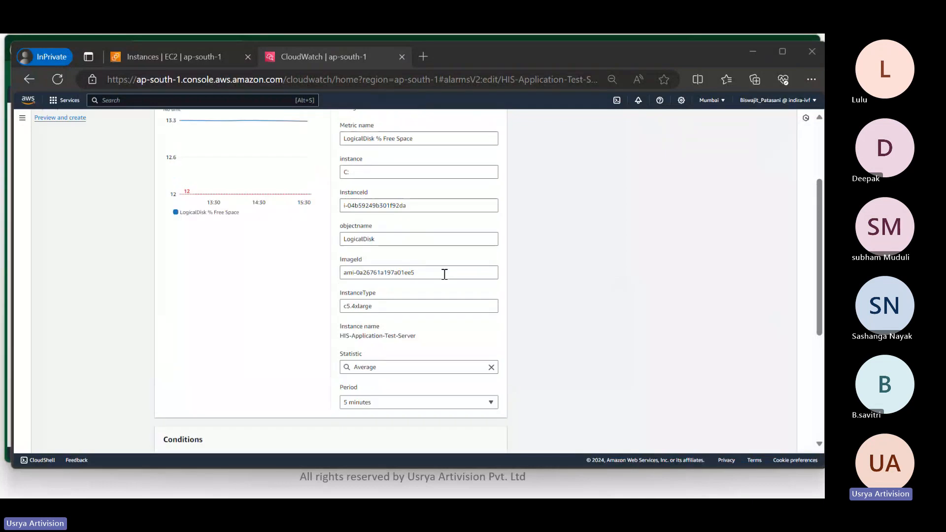
scroll(445, 274, "down", 3)
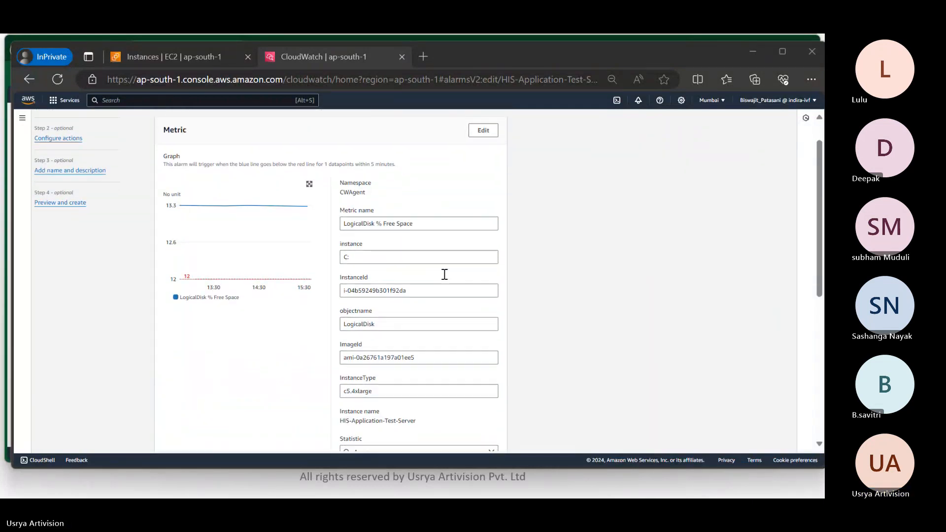
key("alt+Tab")
key("alt+Tab")
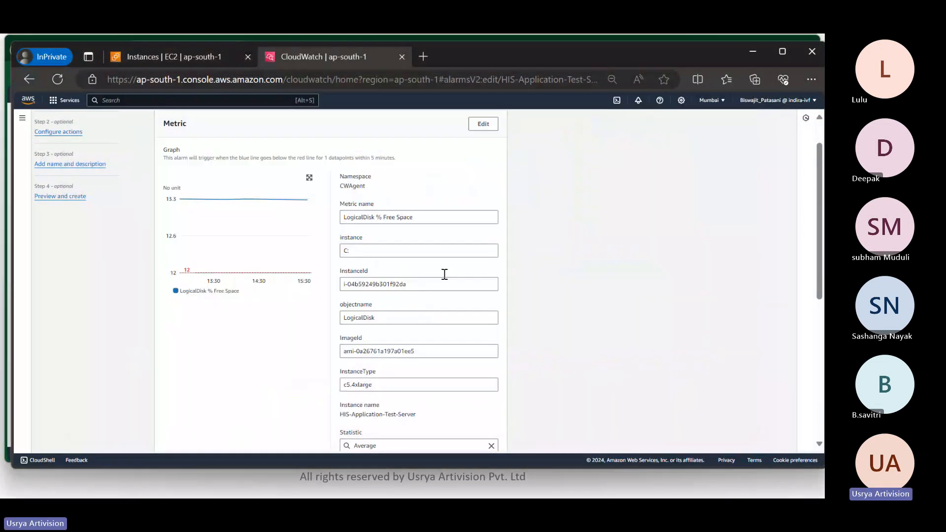
key("alt+Tab")
key("alt+Tab")
key("alt+Tab")
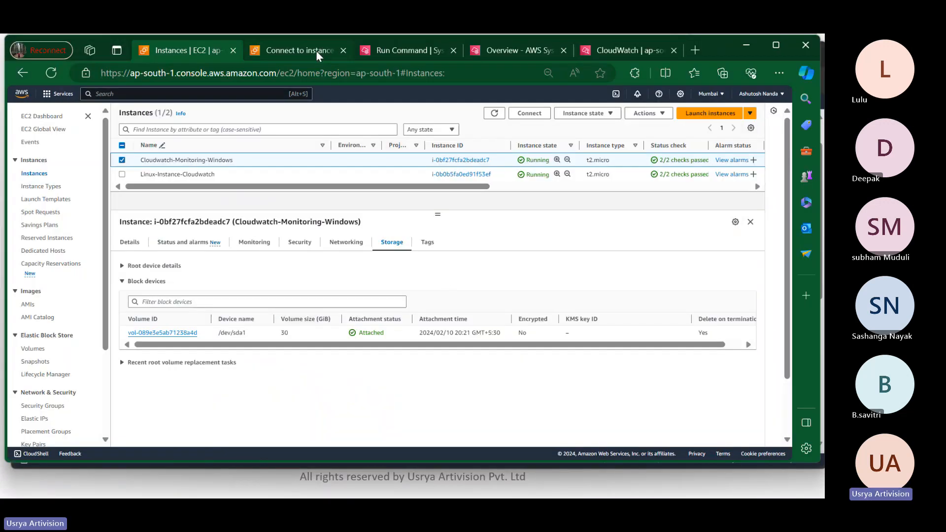
Change the alarm condition to Lower/Equal, keep threshold 15, and continue to Configure actions
left_click(619, 49)
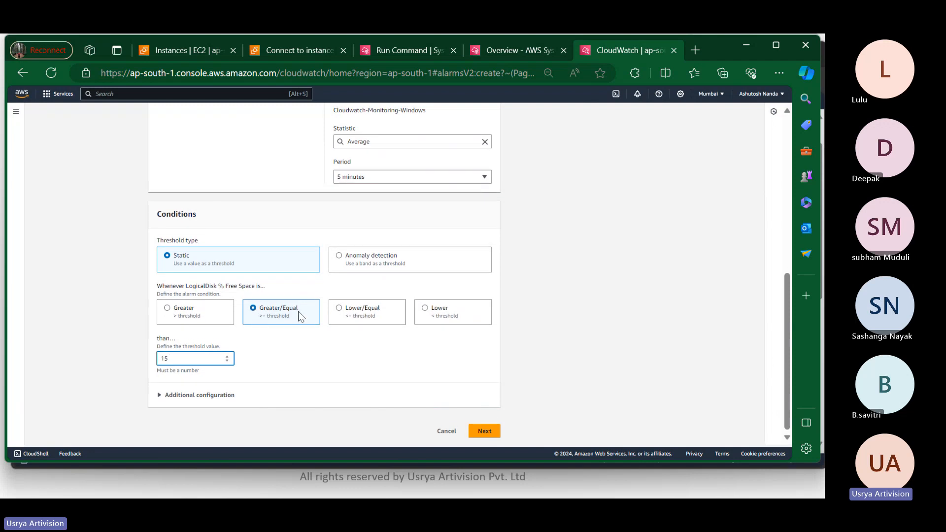
scroll(282, 316, "up", 5)
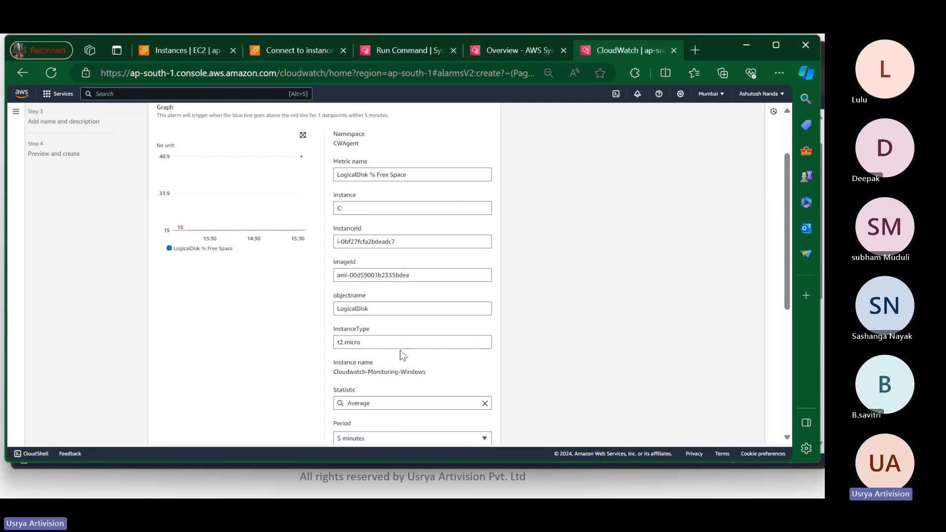
scroll(402, 354, "down", 2)
scroll(402, 353, "down", 4)
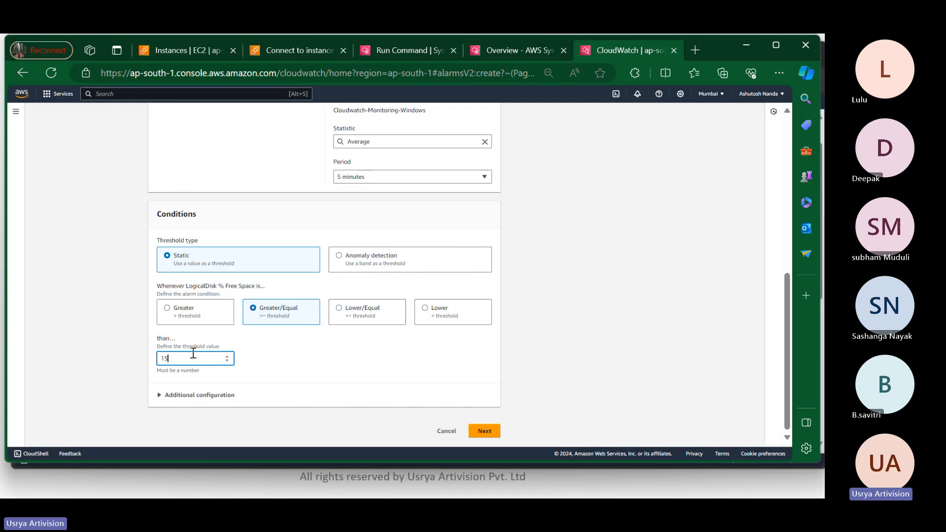
left_click(369, 313)
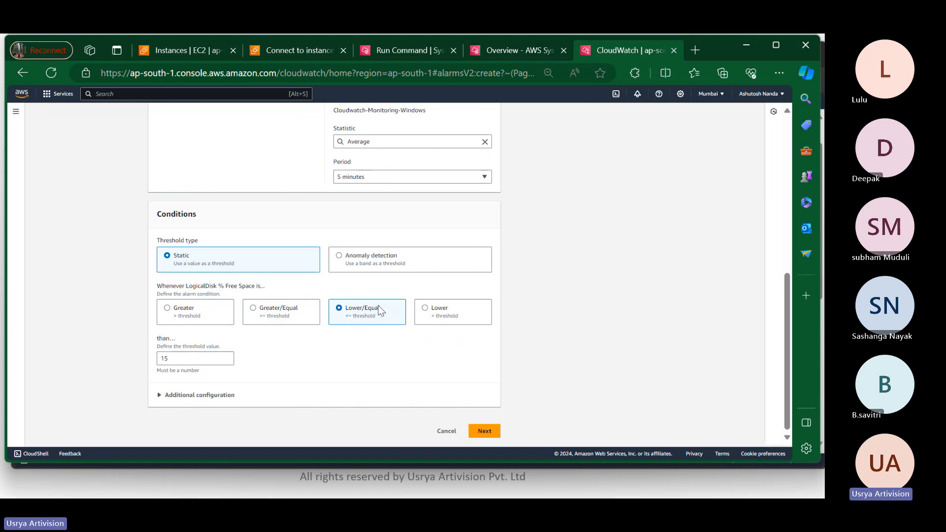
left_click(192, 363)
left_click(484, 431)
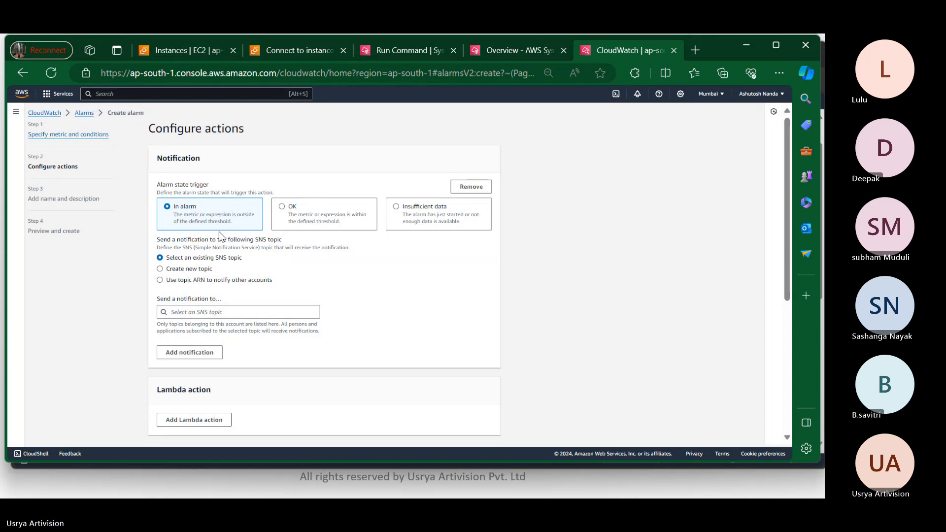
Choose Test-Notification as the In alarm SNS topic and open it in the SNS console
scroll(219, 211, "down", 1)
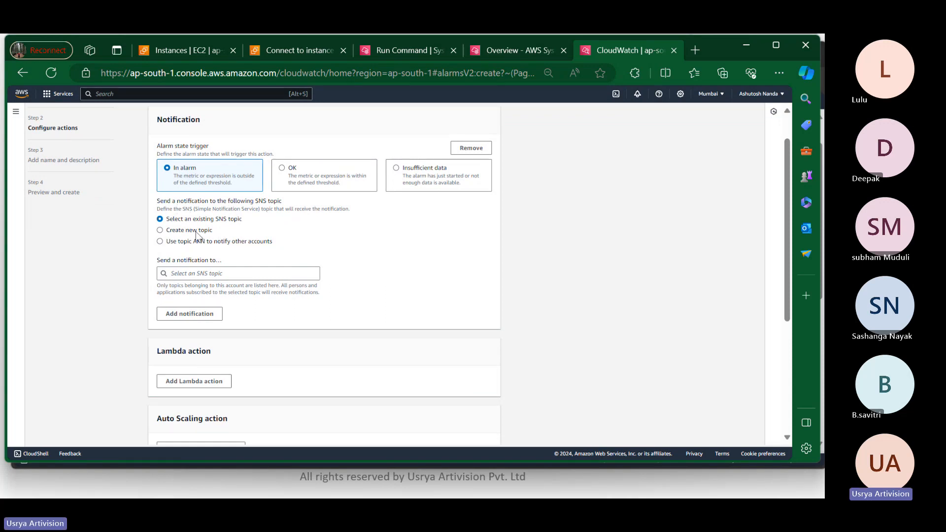
left_click(170, 273)
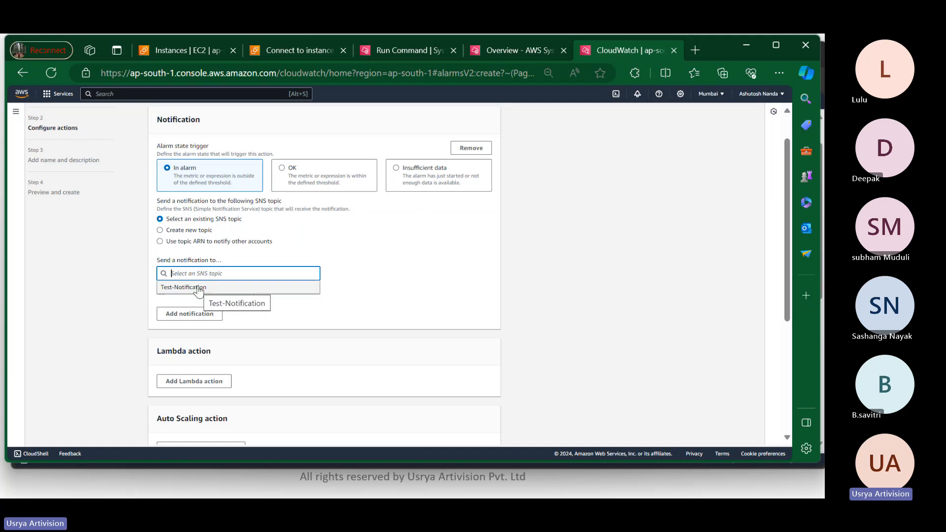
left_click(198, 288)
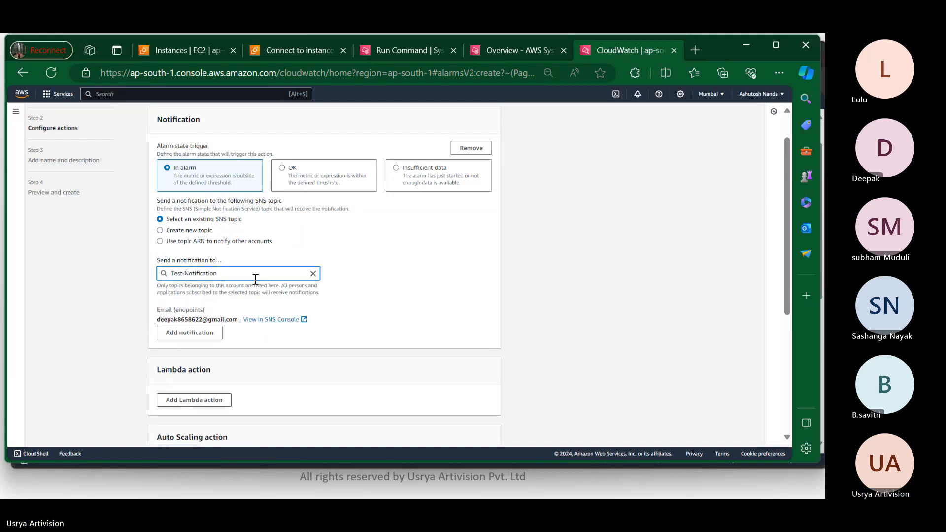
left_click(271, 320)
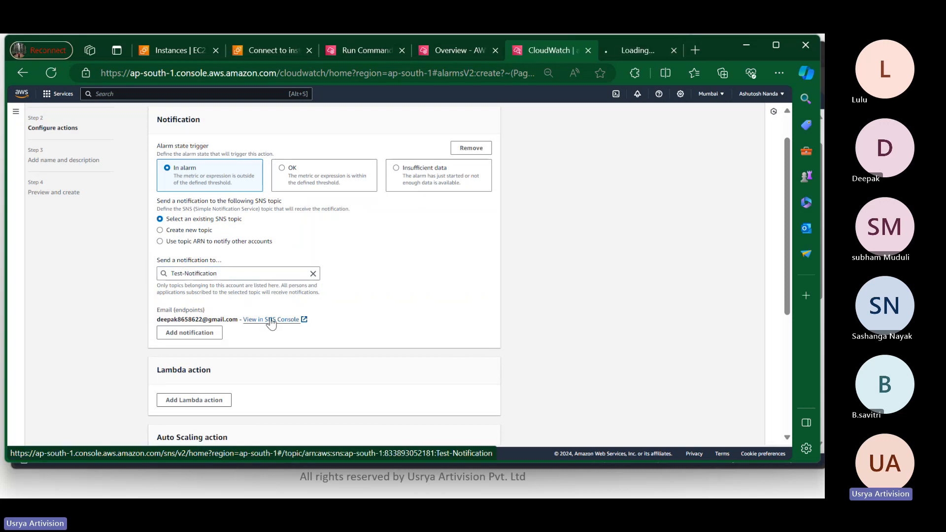
Inspect the Test-Notification topic's confirmed e-mail subscription endpoint
left_click(620, 47)
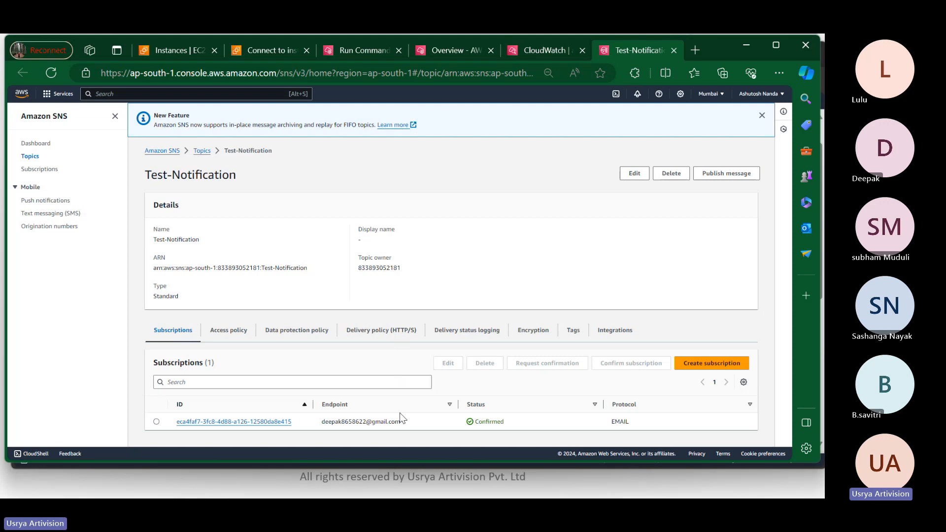
left_click_drag(405, 421, 323, 425)
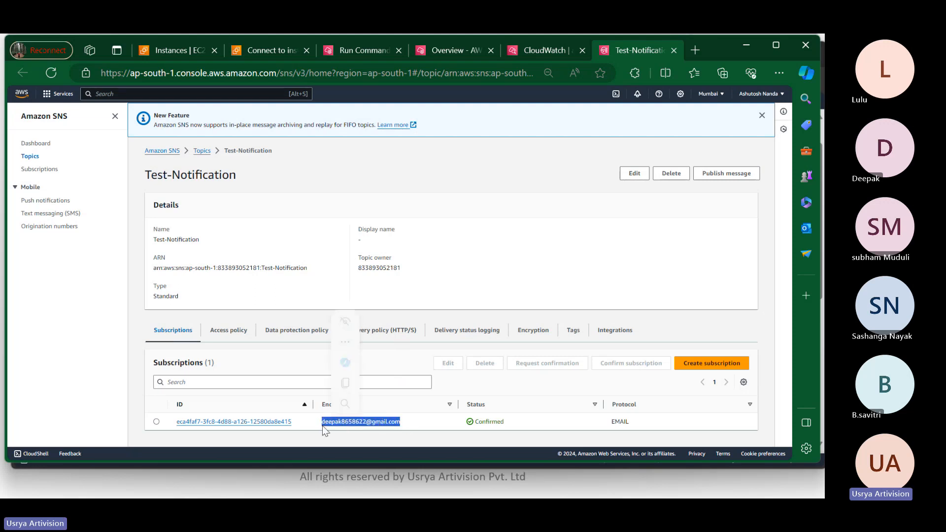
left_click(344, 436)
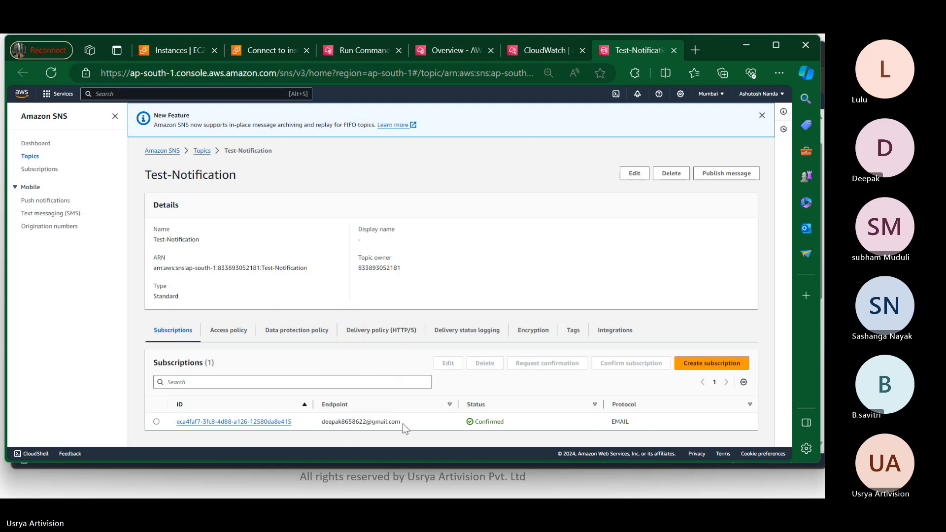
left_click_drag(404, 425, 315, 423)
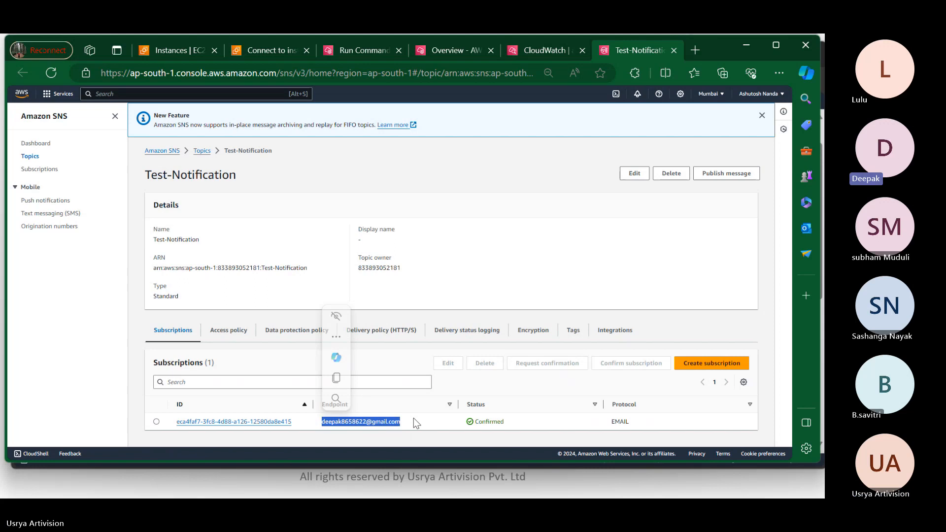
key("alt")
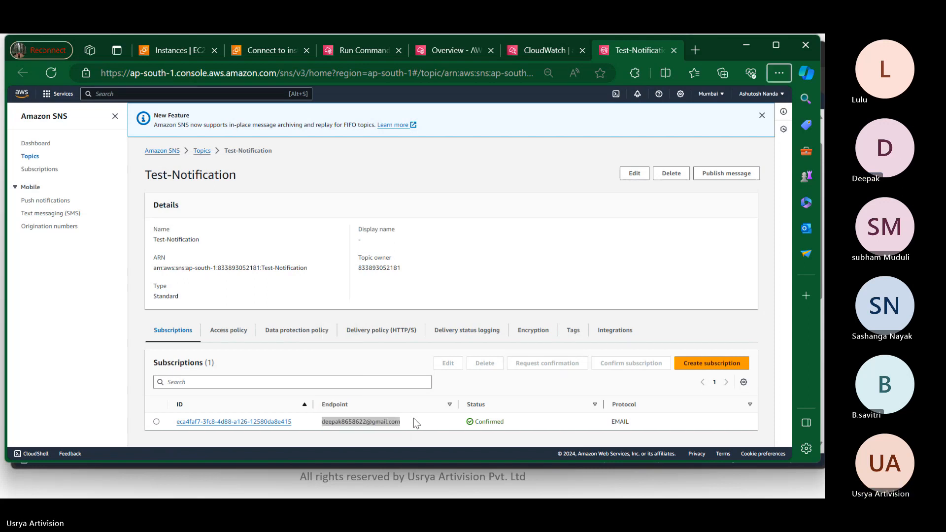
Glance at the instance connection, Run Command and alarm tabs, then return to the Test-Notification topic
left_click(273, 54)
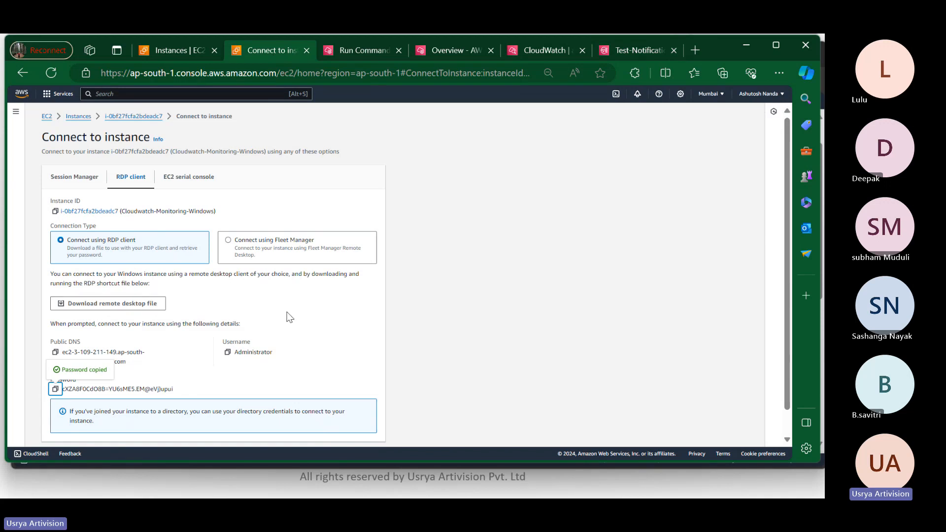
left_click(337, 52)
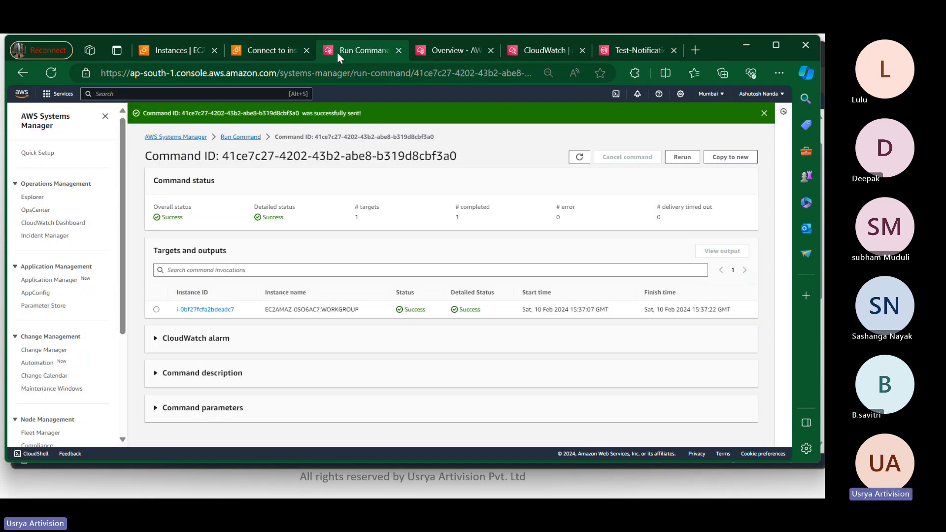
left_click(525, 52)
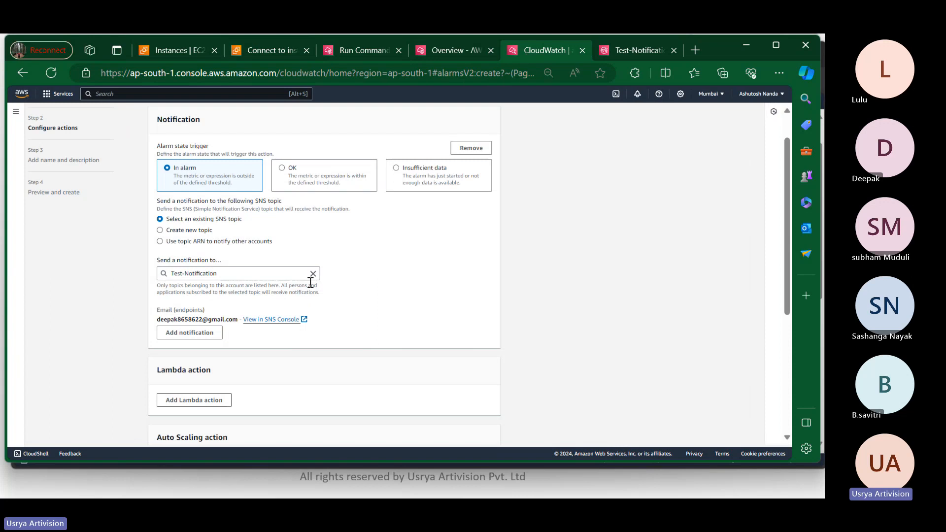
scroll(311, 284, "down", 3)
scroll(310, 285, "down", 2)
scroll(311, 285, "up", 3)
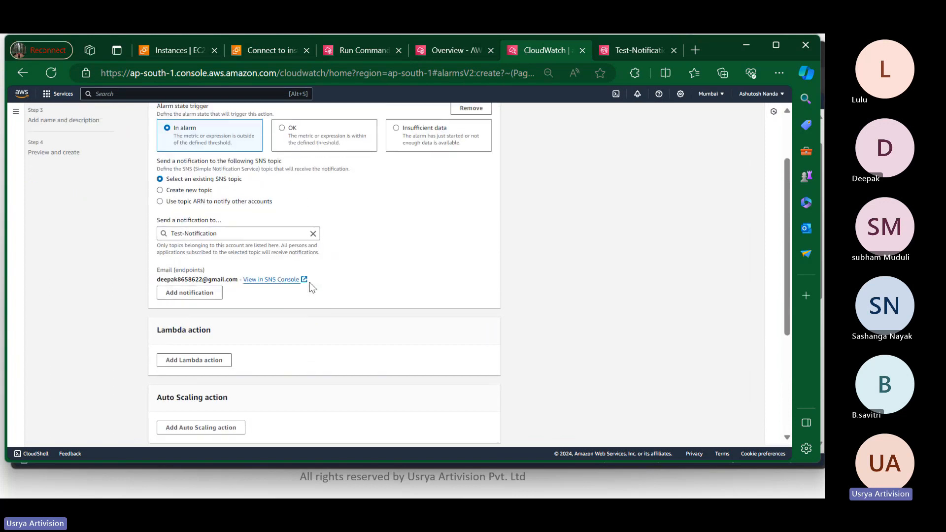
left_click(617, 48)
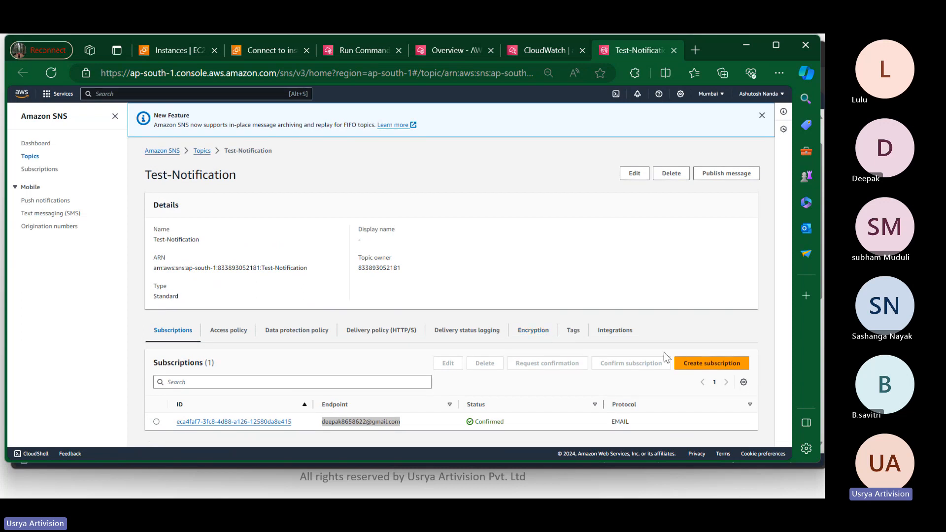
Start a Test-Notification subscription with the topic ARN selected and Email as the protocol
left_click(708, 367)
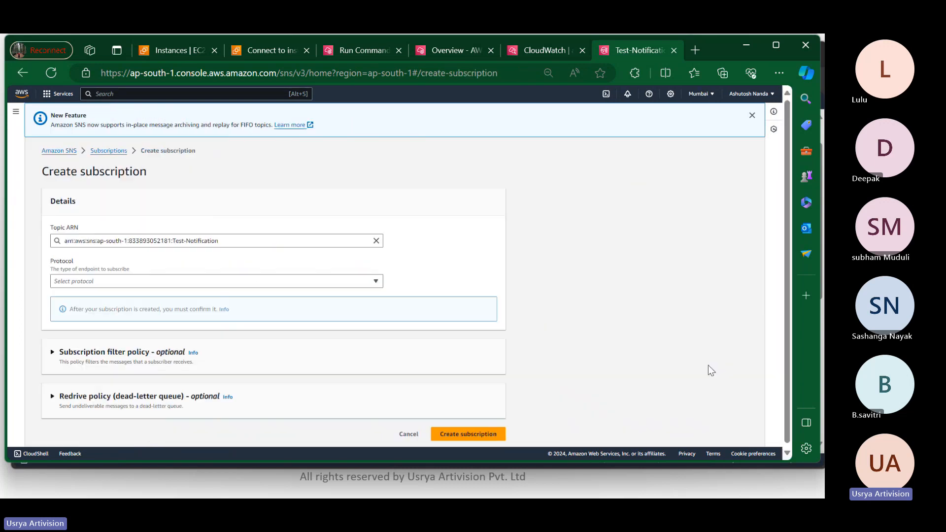
left_click(263, 281)
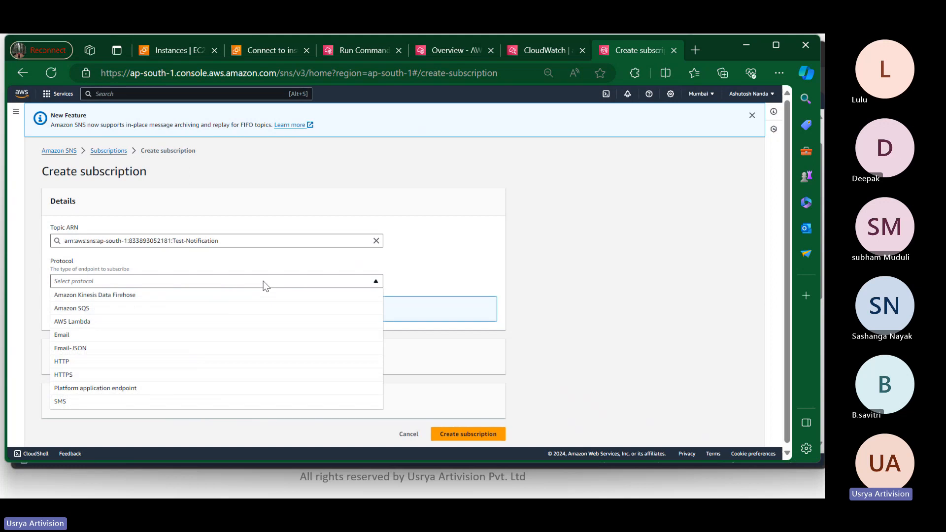
left_click(226, 239)
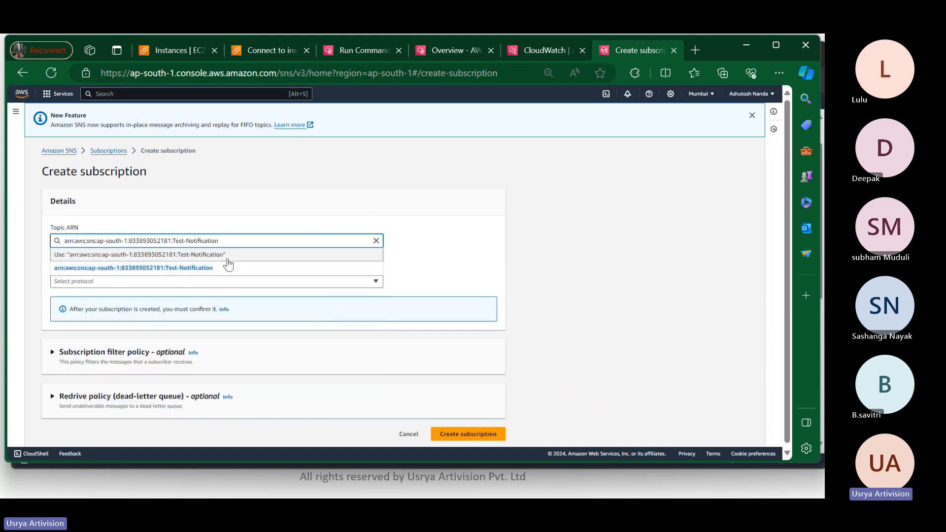
left_click(255, 210)
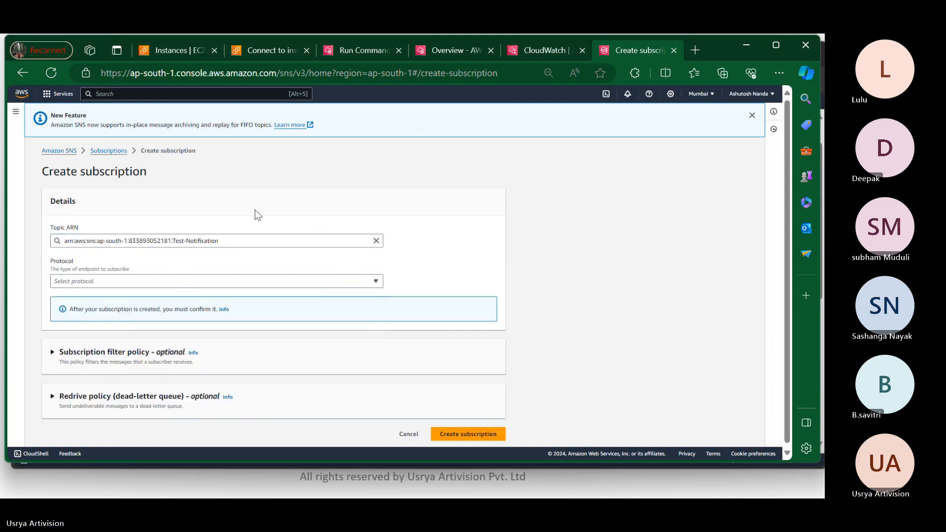
left_click(233, 281)
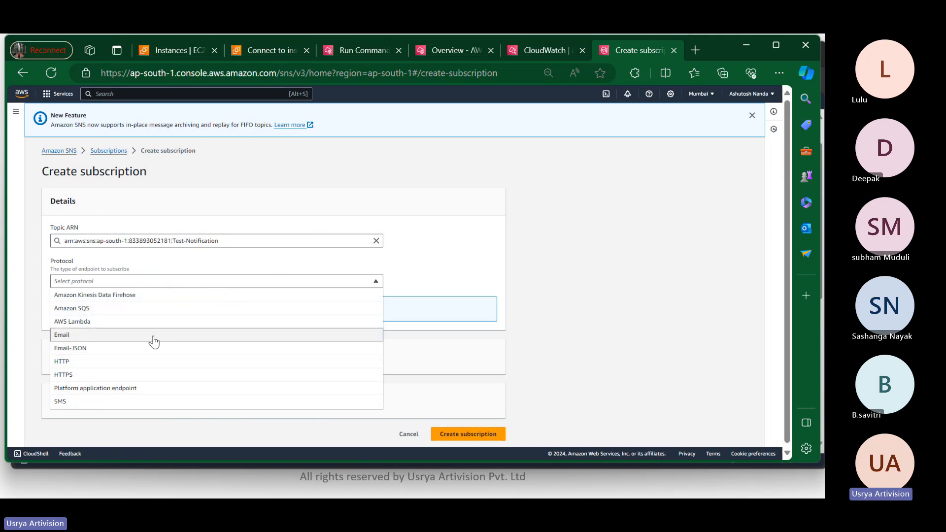
left_click(152, 338)
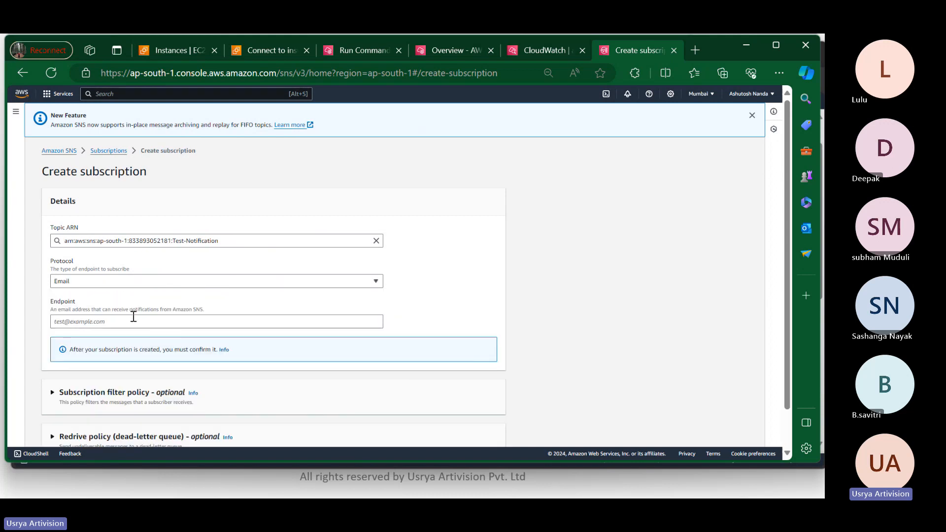
left_click(133, 317)
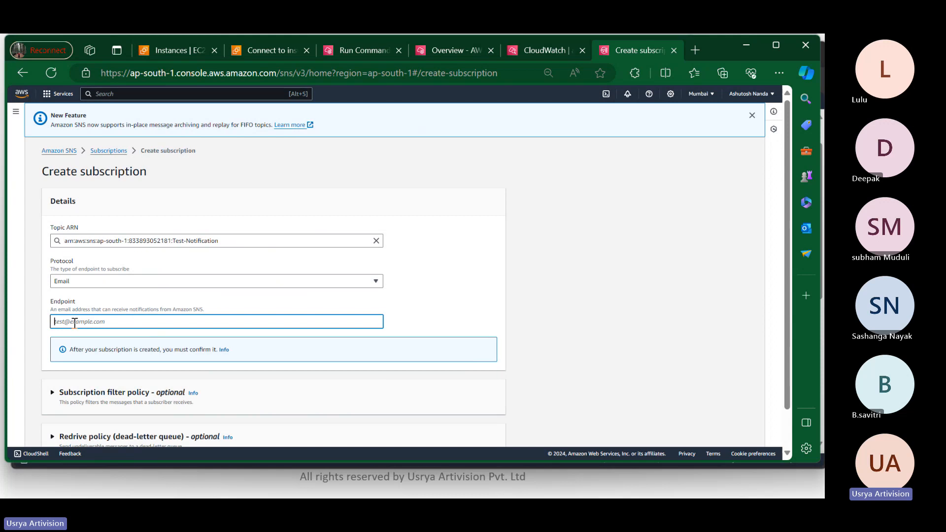
scroll(107, 325, "down", 2)
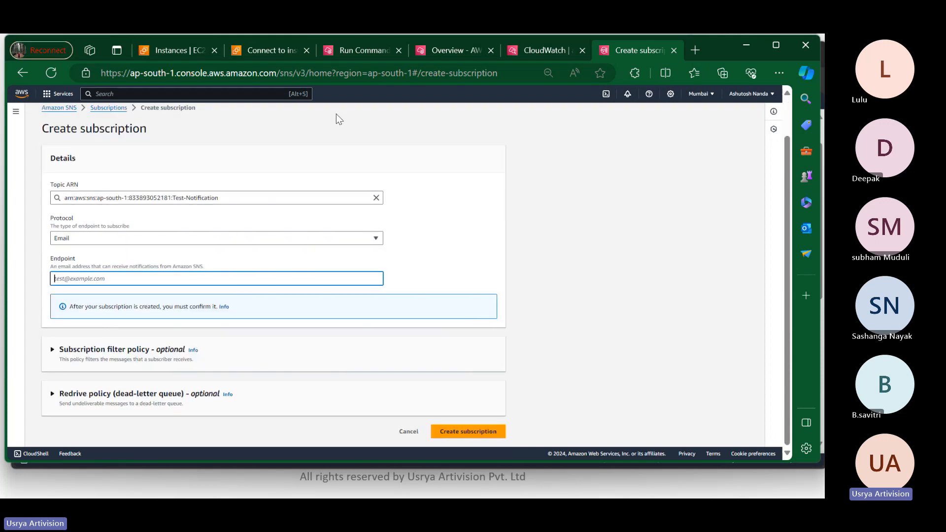
Go back to the CloudWatch alarm's notification settings
left_click(541, 49)
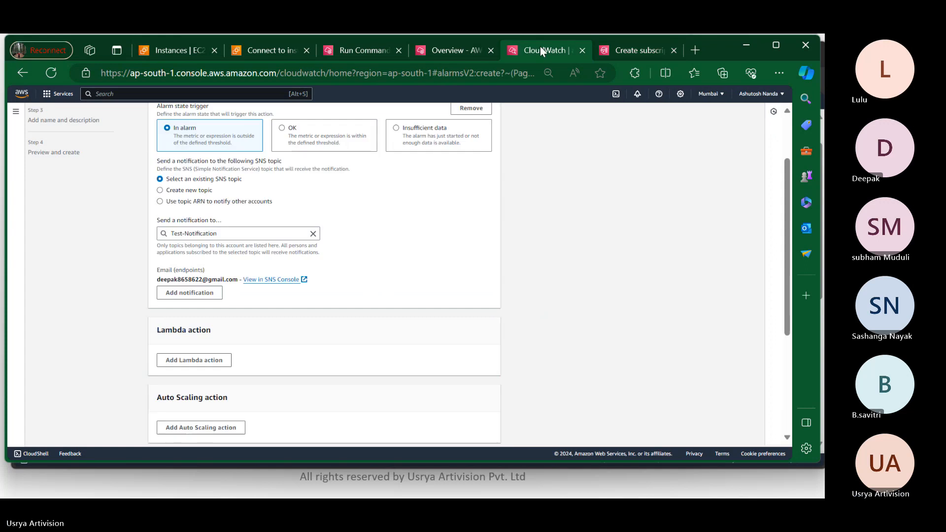
left_click(628, 49)
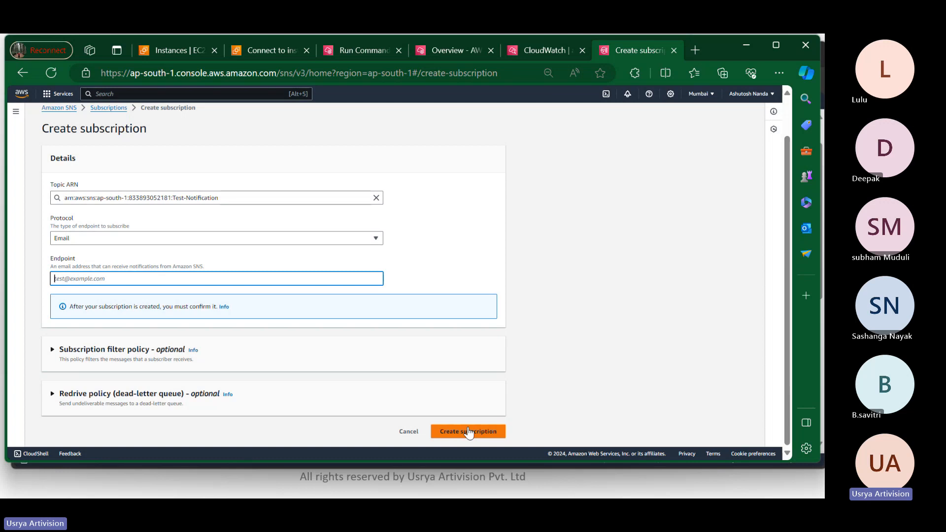
left_click(542, 51)
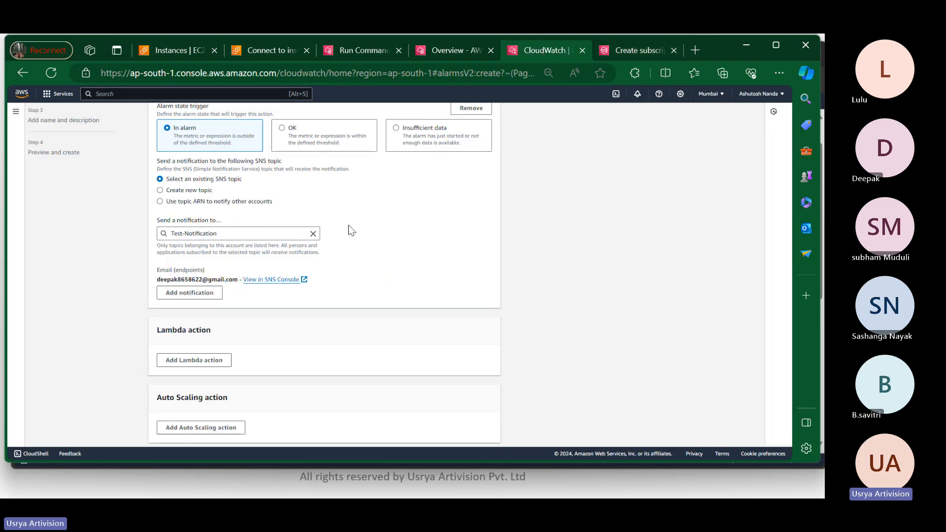
Move on from the actions step to Add name and description
scroll(330, 310, "down", 4)
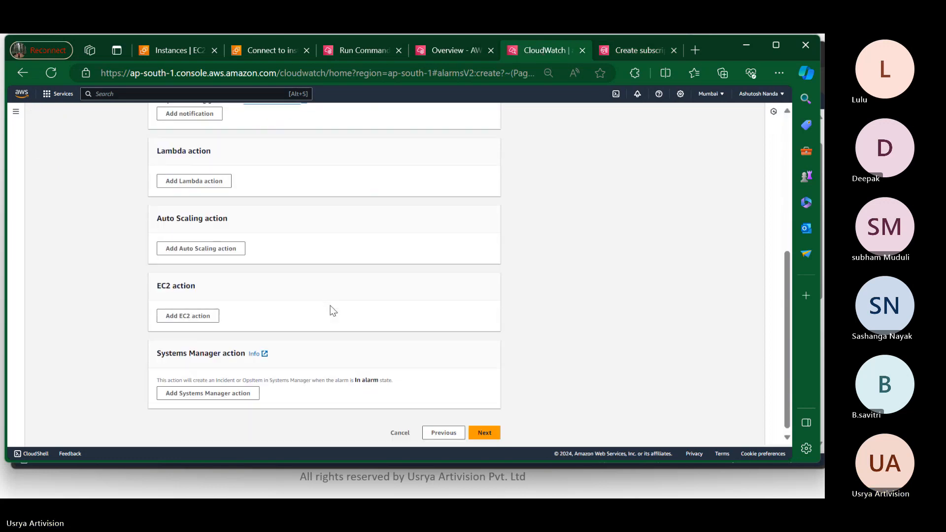
scroll(330, 310, "up", 2)
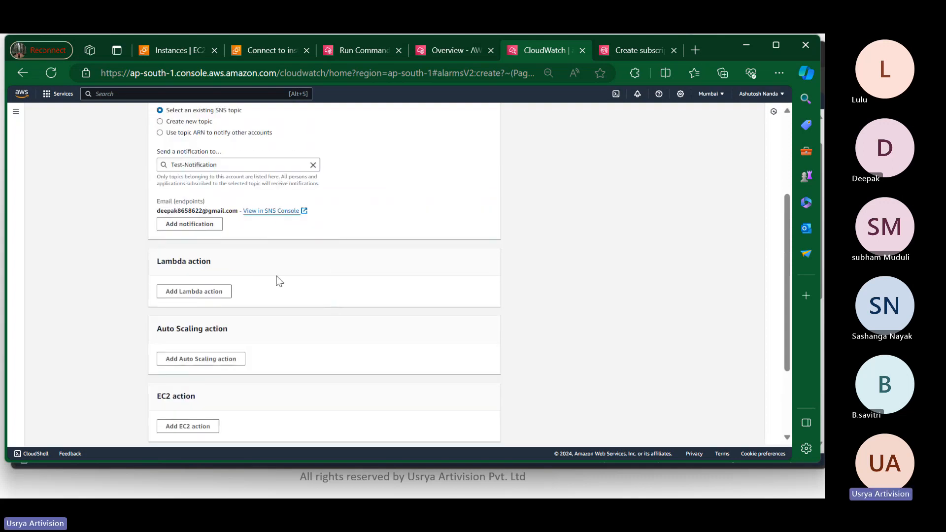
scroll(276, 278, "up", 3)
scroll(279, 280, "down", 1)
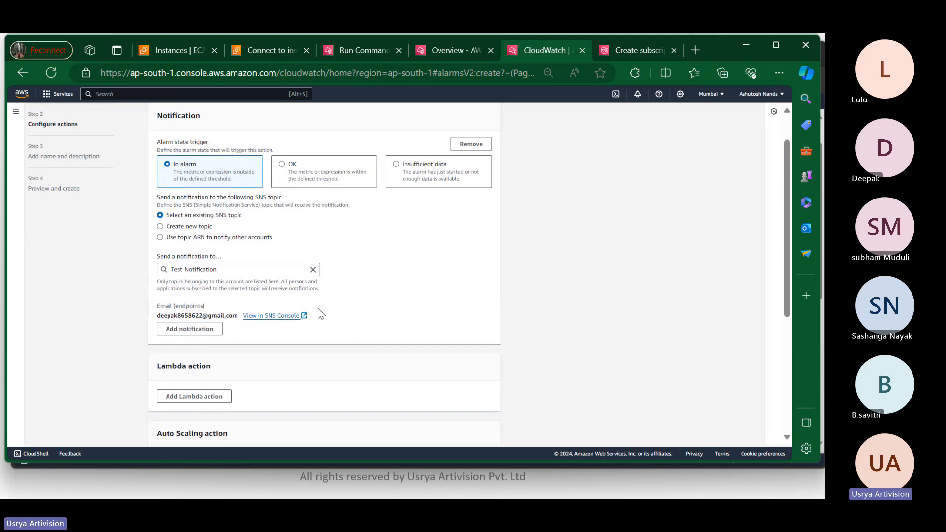
scroll(320, 312, "down", 5)
left_click(488, 440)
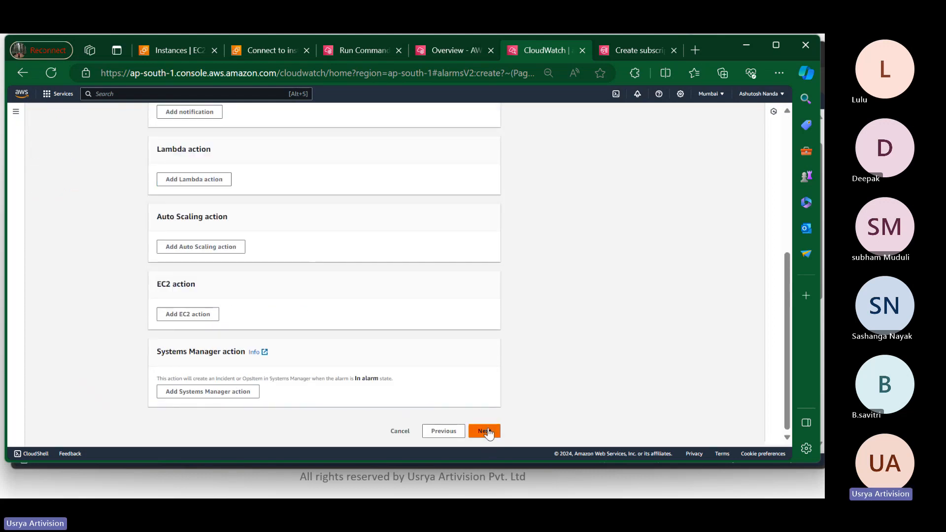
Copy the EC2 instance name Cloudwatch-Monitoring-Windows for reuse in the alarm name
left_click(296, 195)
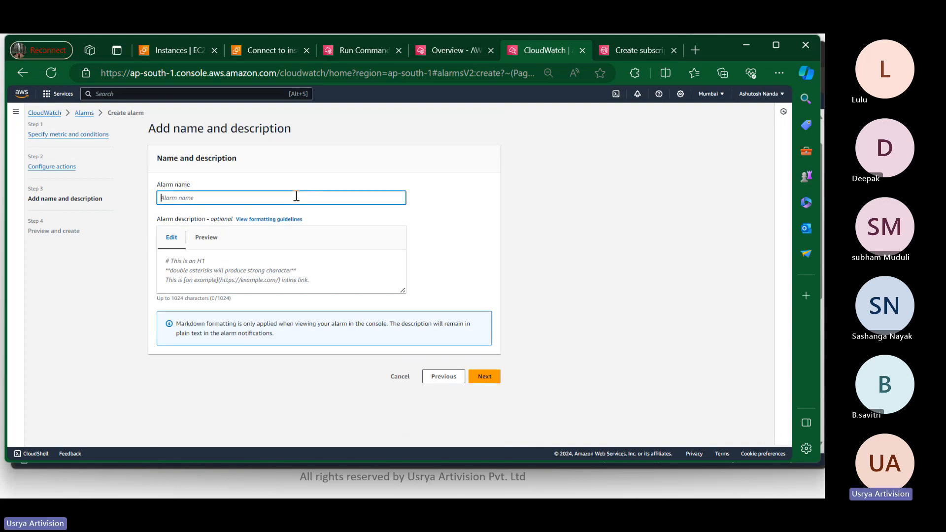
left_click(176, 54)
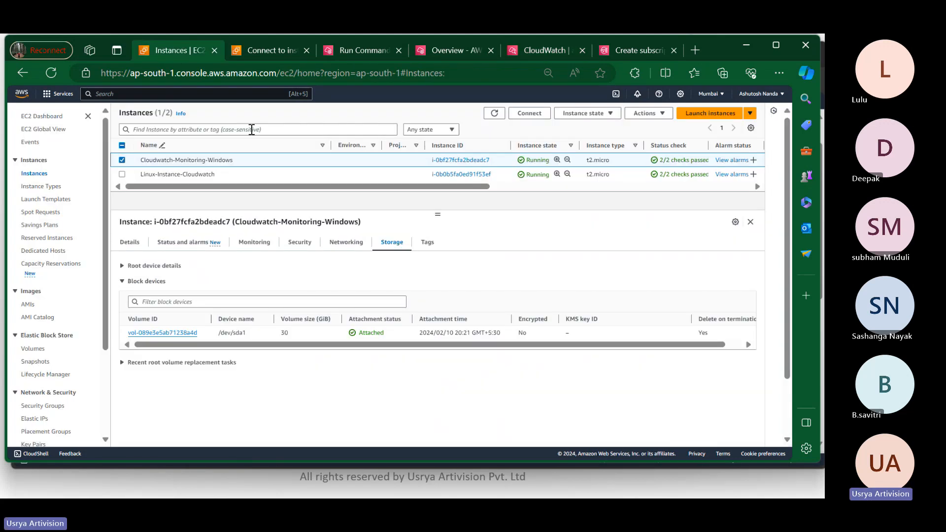
left_click(247, 165)
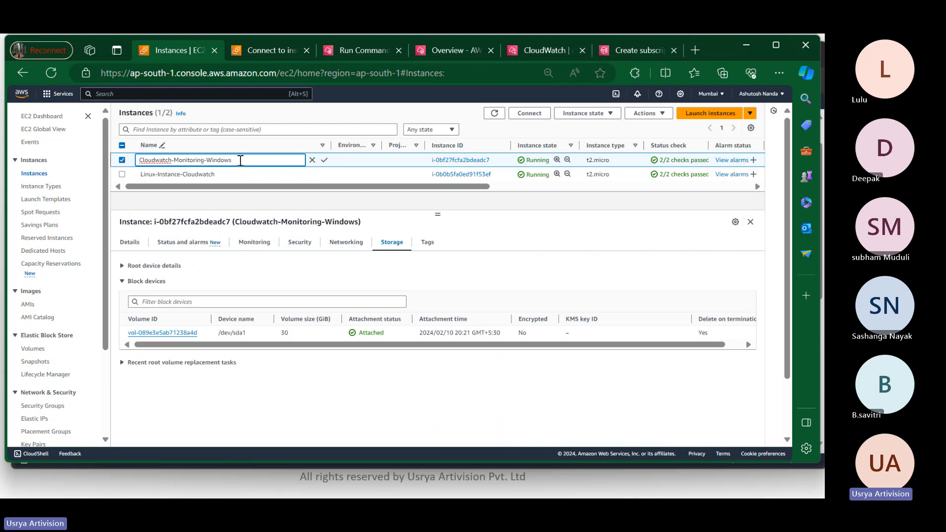
left_click_drag(241, 161, 141, 165)
key("ctrl+c")
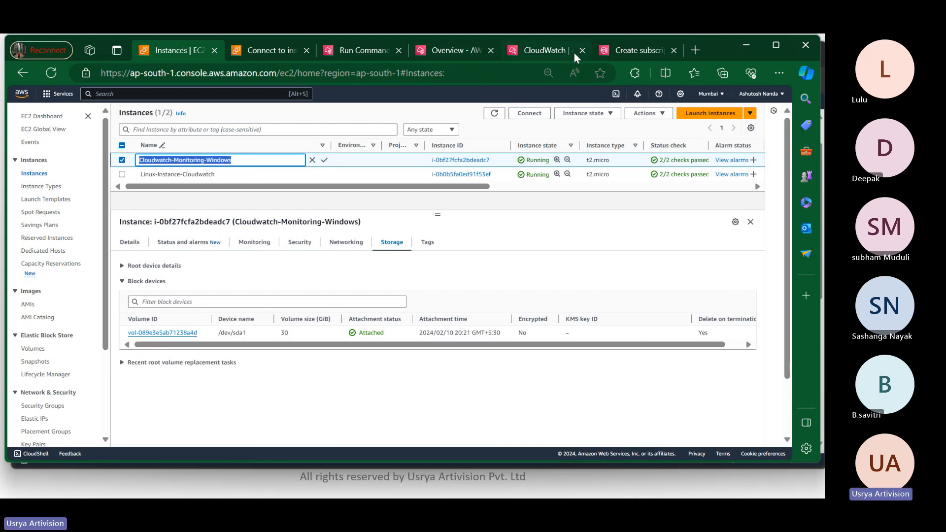
left_click(632, 49)
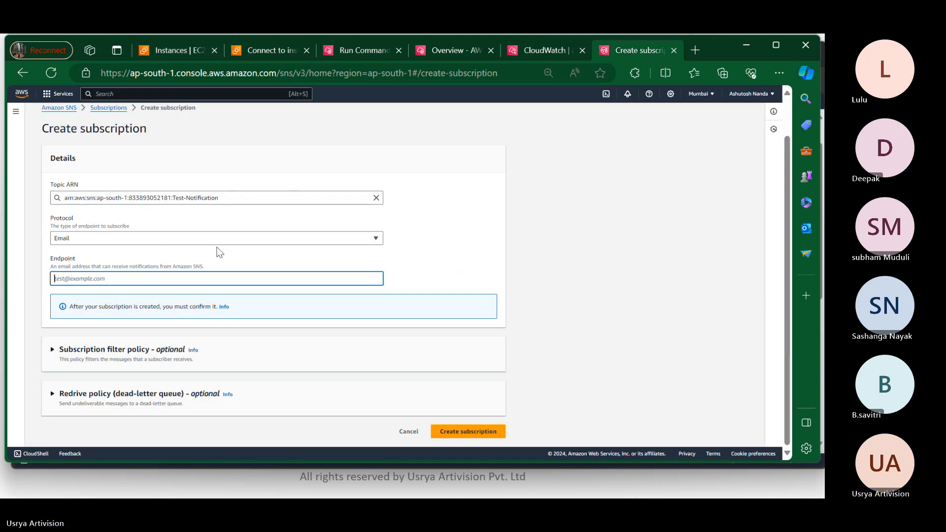
left_click(539, 50)
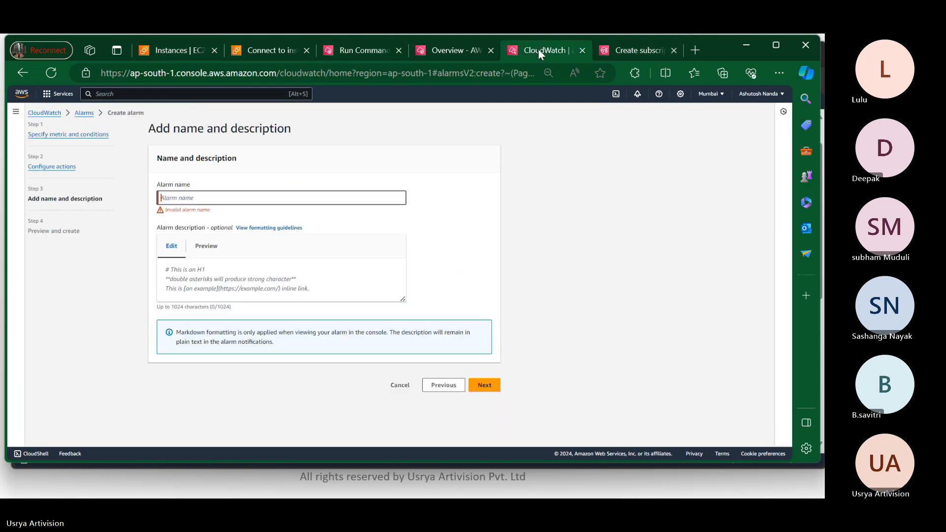
Enter Cloudwatch-Monitoring-Windows-C-Drive-Utilization as the alarm name and copy it into the description
left_click(273, 197)
key("ctrl+v")
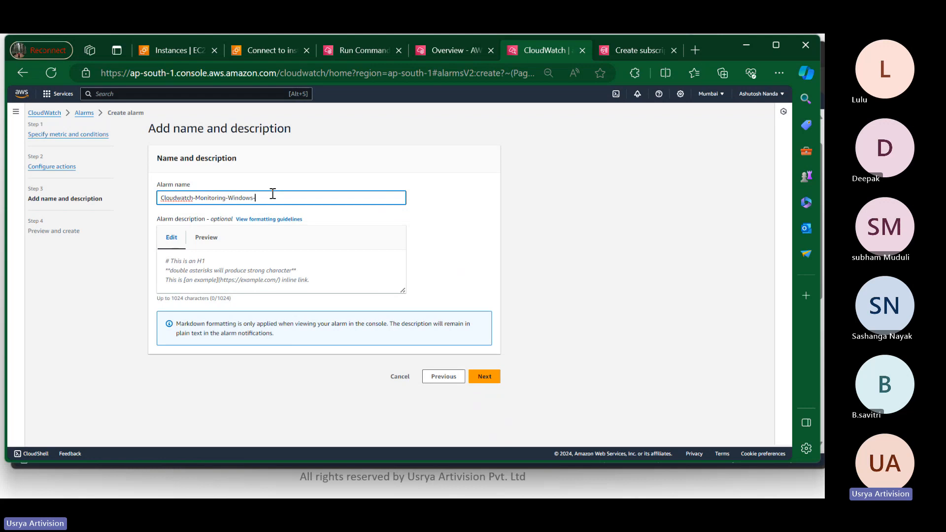
type("-")
key("Caps_Lock")
type("C-D")
key("Caps_Lock")
type("r")
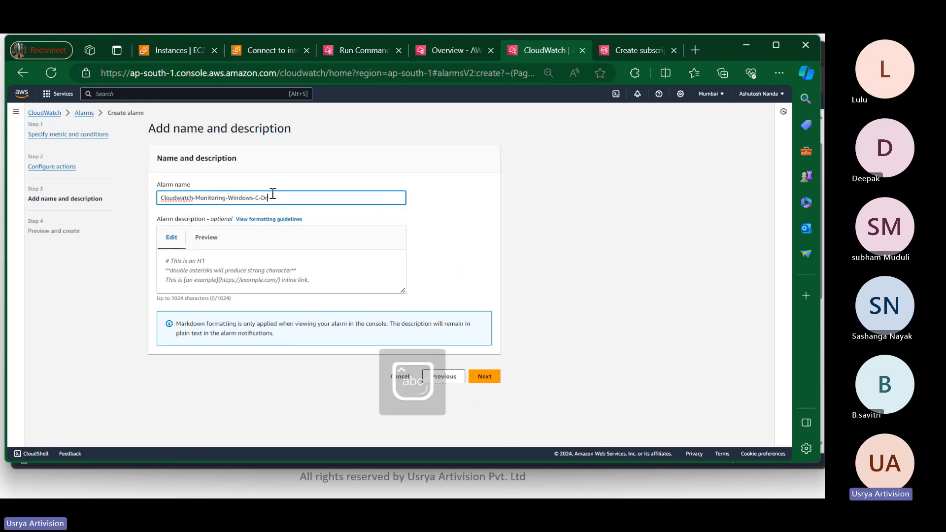
type("ive-Util")
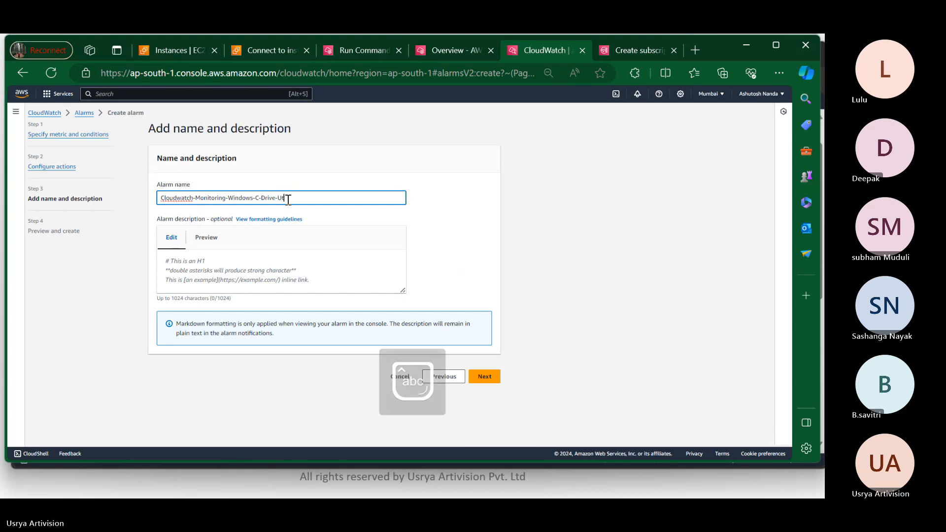
type("ization")
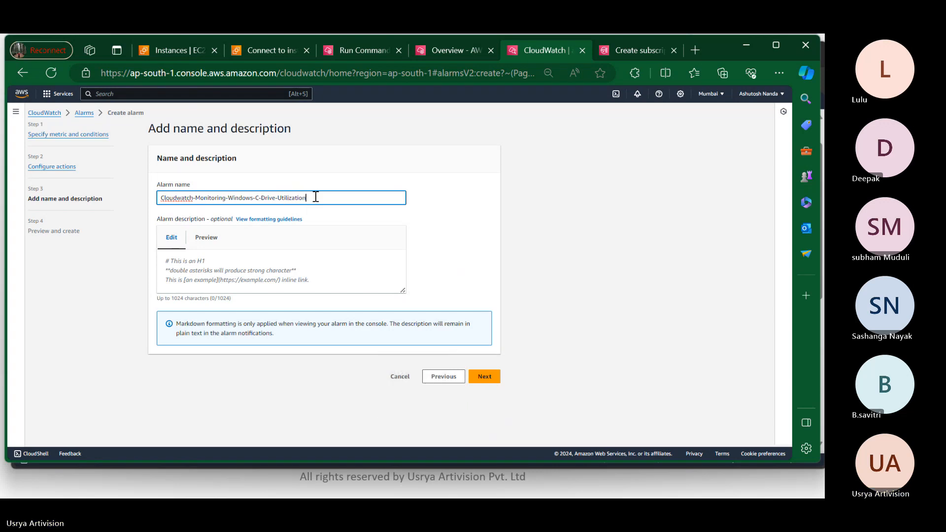
left_click_drag(315, 197, 160, 199)
key("ctrl+c")
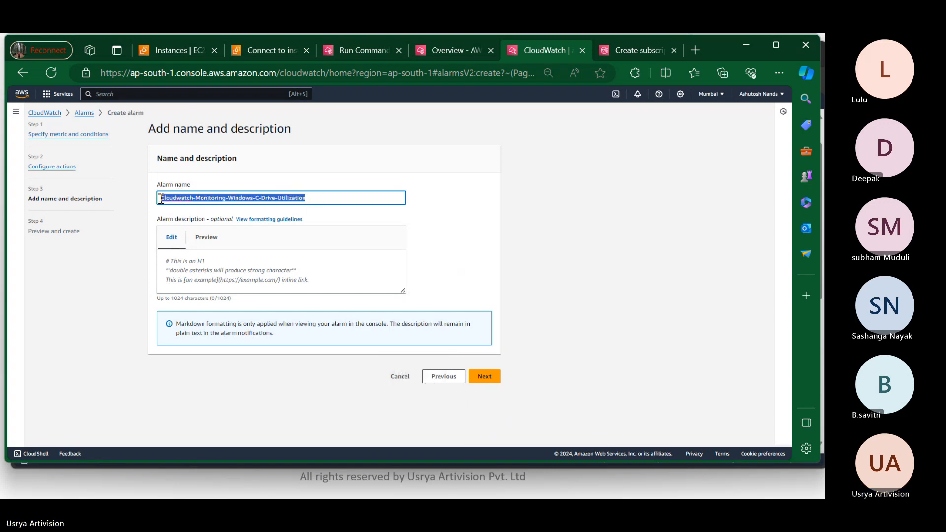
left_click(186, 268)
key("ctrl+v")
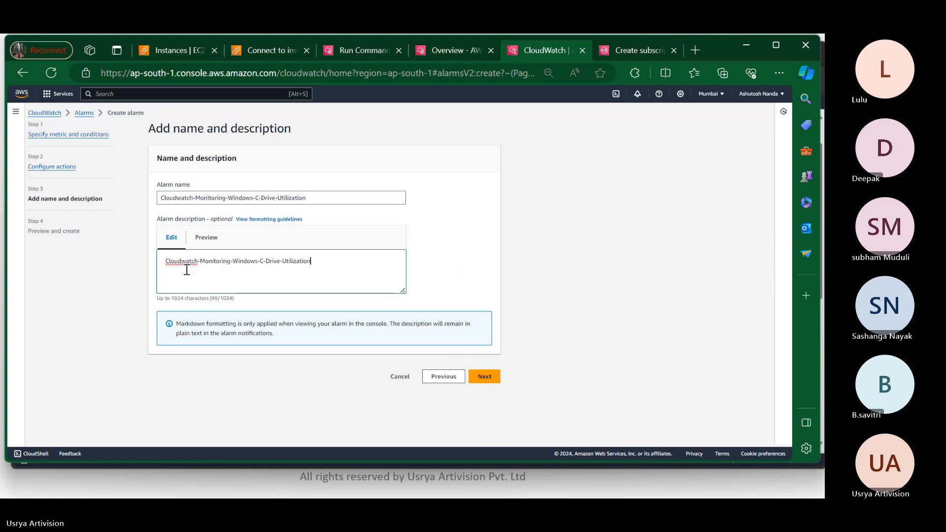
left_click(167, 259)
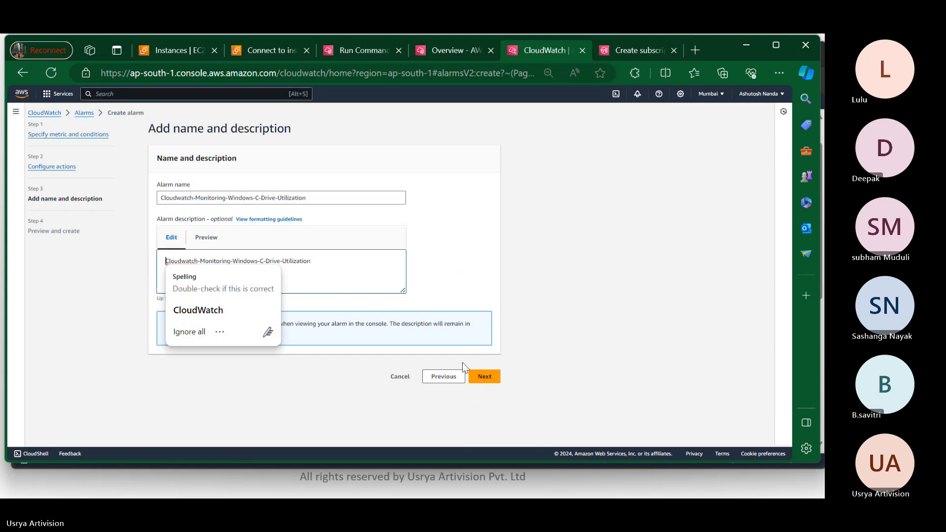
left_click(485, 380)
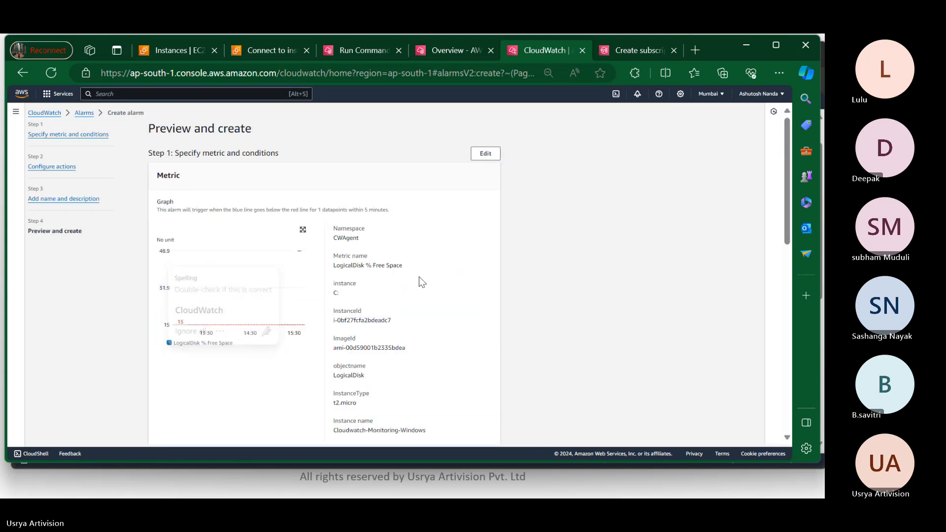
scroll(421, 281, "down", 1)
scroll(419, 277, "down", 2)
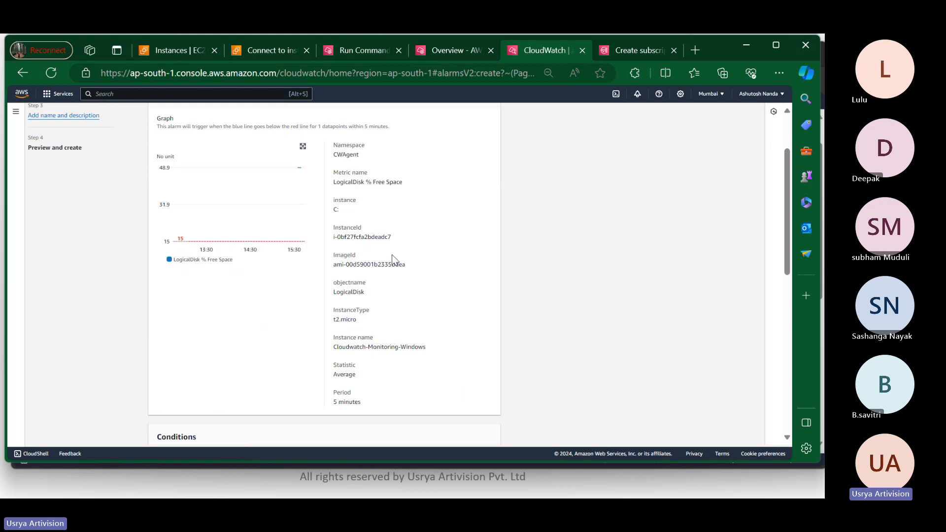
scroll(374, 267, "up", 1)
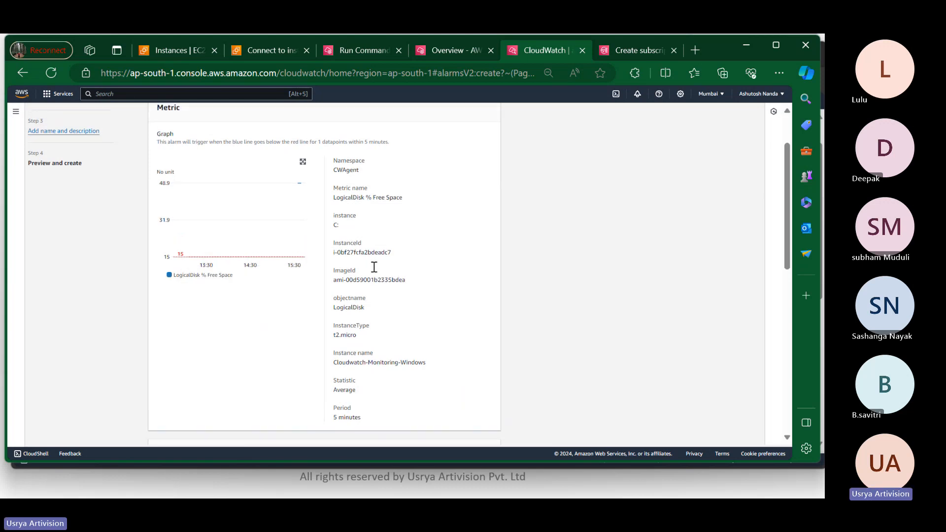
scroll(373, 267, "down", 1)
scroll(374, 267, "up", 1)
scroll(373, 267, "down", 1)
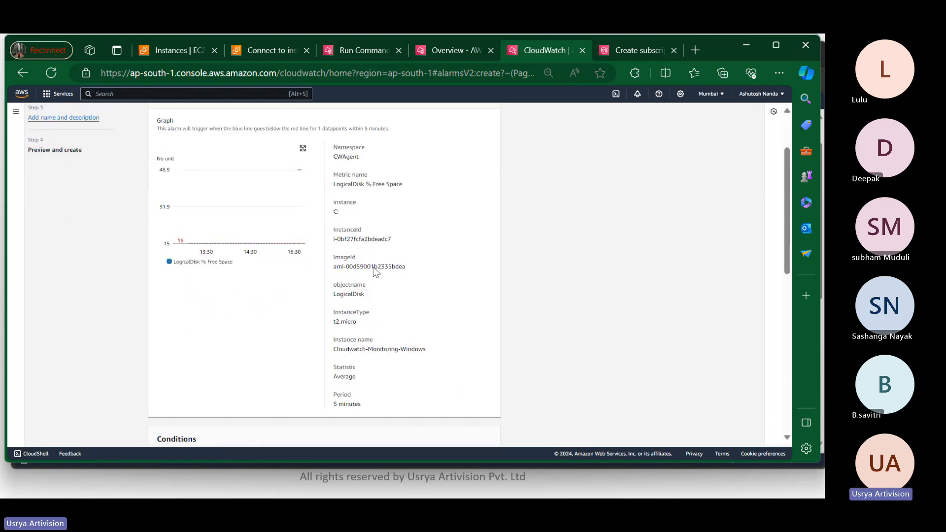
scroll(372, 280, "down", 8)
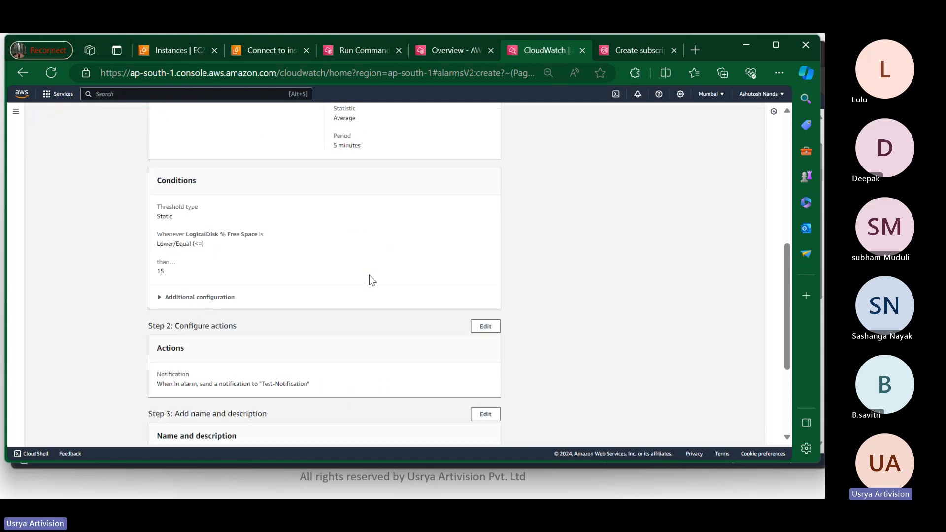
Create the C-drive alarm and refresh the Alarms list until it appears among 2 alarms
left_click(475, 431)
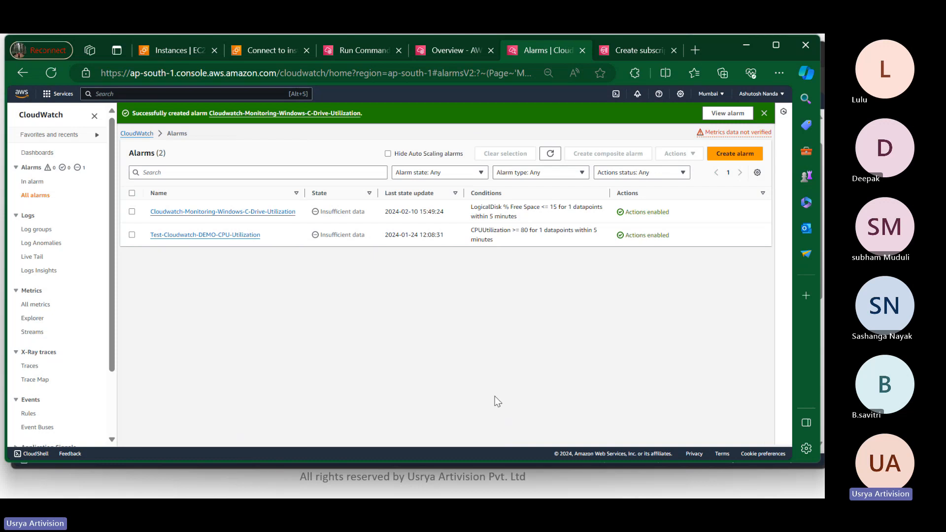
left_click(552, 154)
left_click(557, 155)
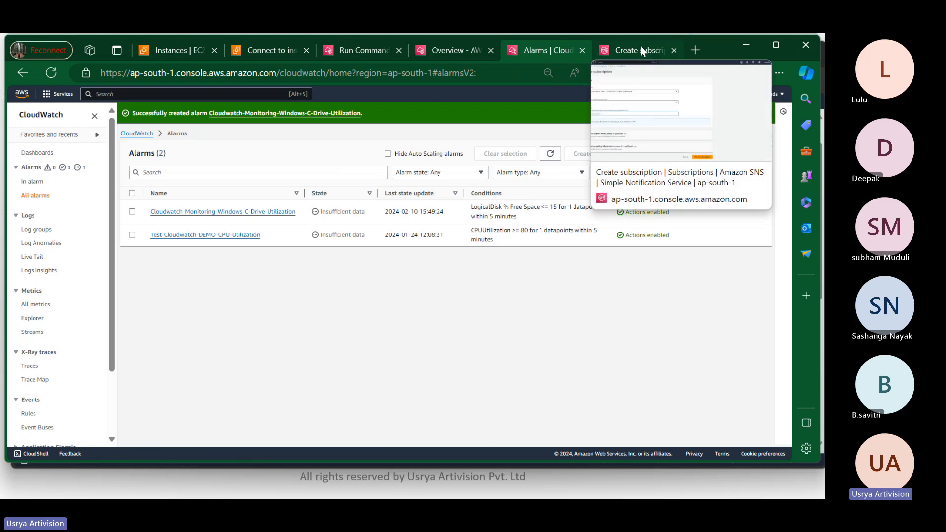
left_click(276, 93)
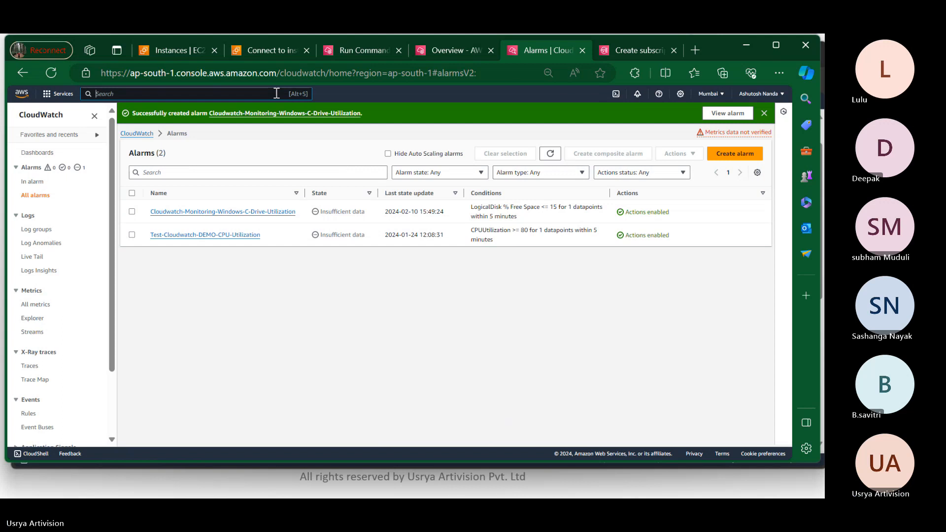
Search for cloudtrail, open CloudTrail in a new tab, and switch to it
type("cloudtrail")
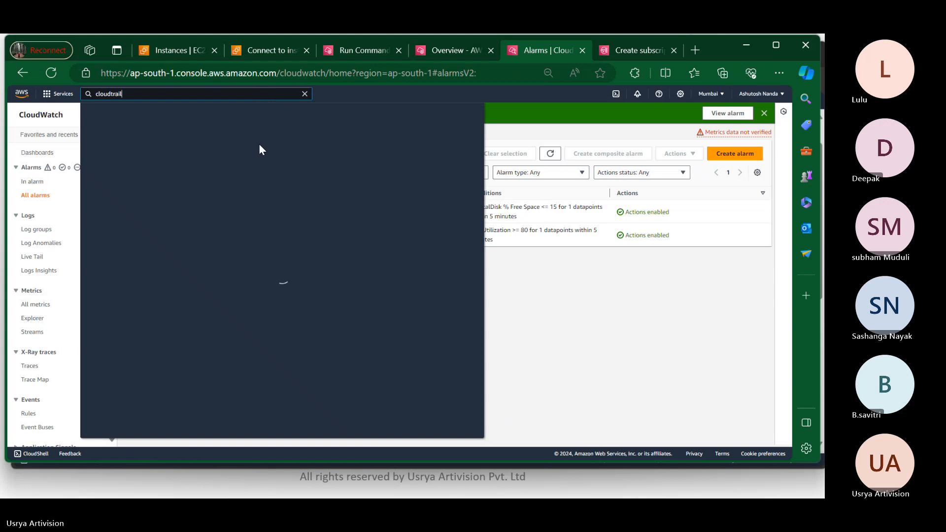
middle_click(230, 159)
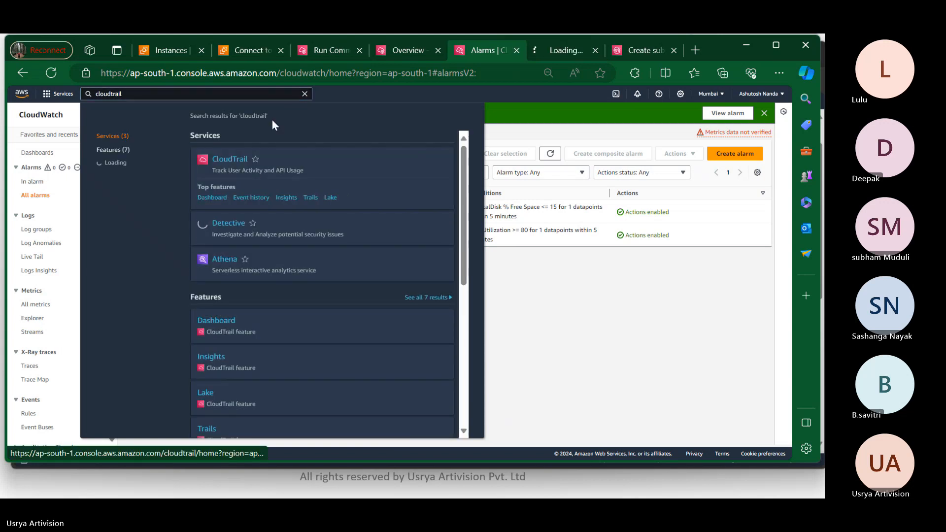
left_click(304, 95)
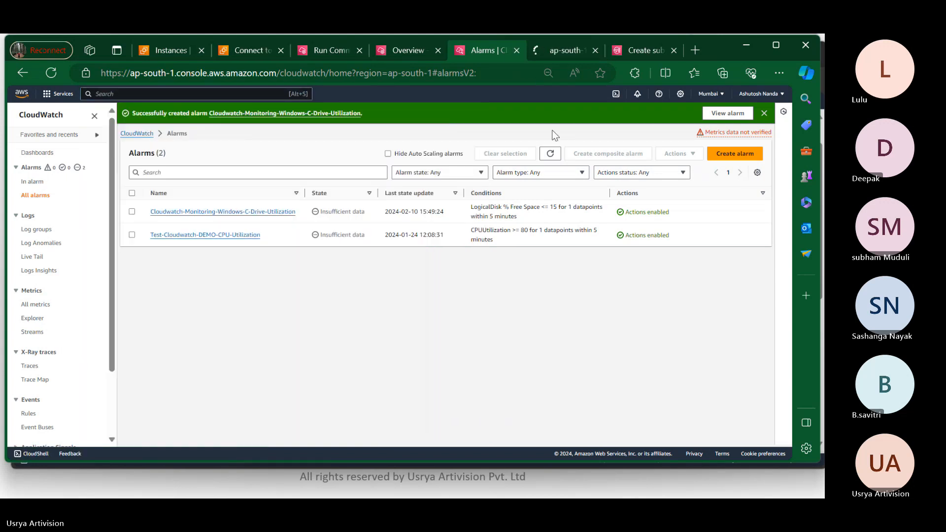
left_click(550, 155)
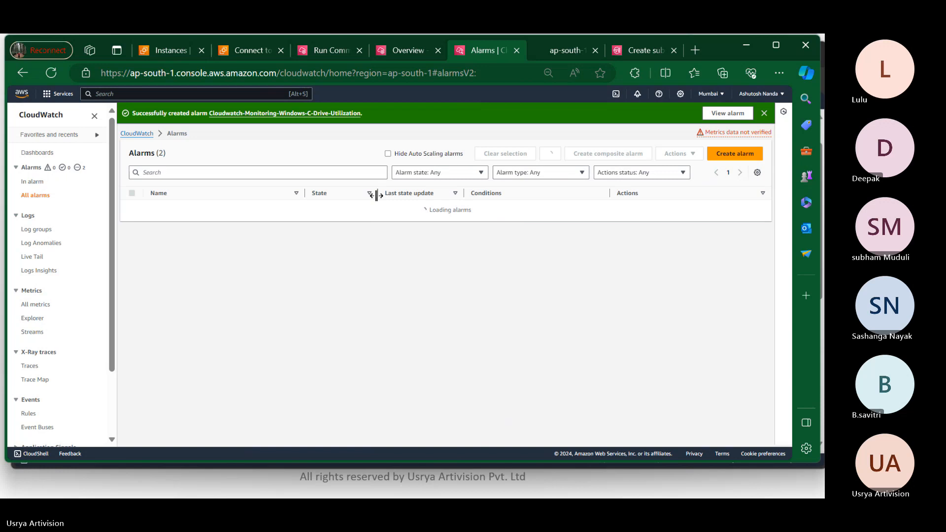
left_click(567, 48)
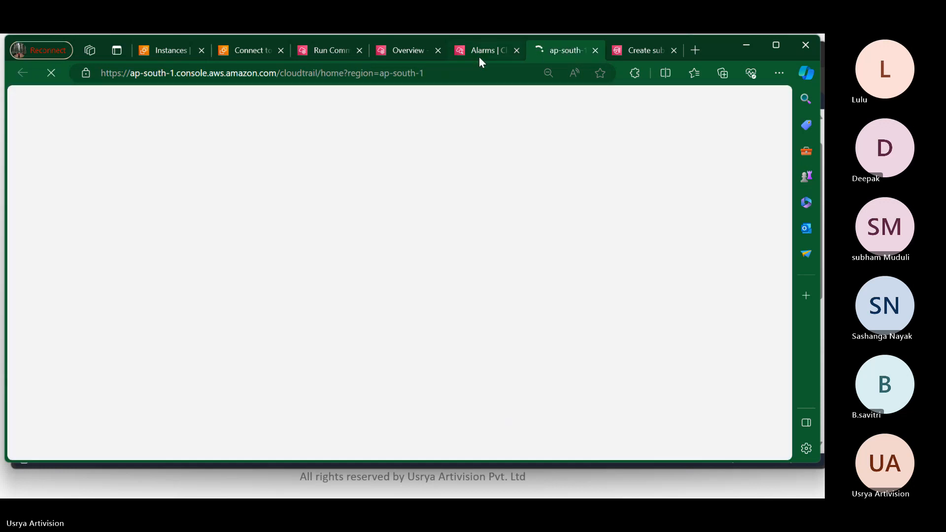
left_click(479, 58)
left_click(561, 51)
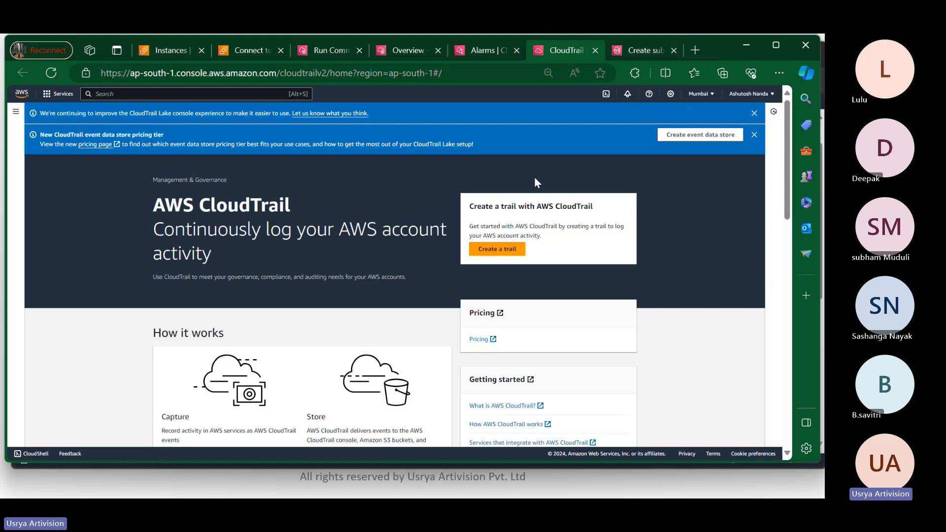
left_click(309, 48)
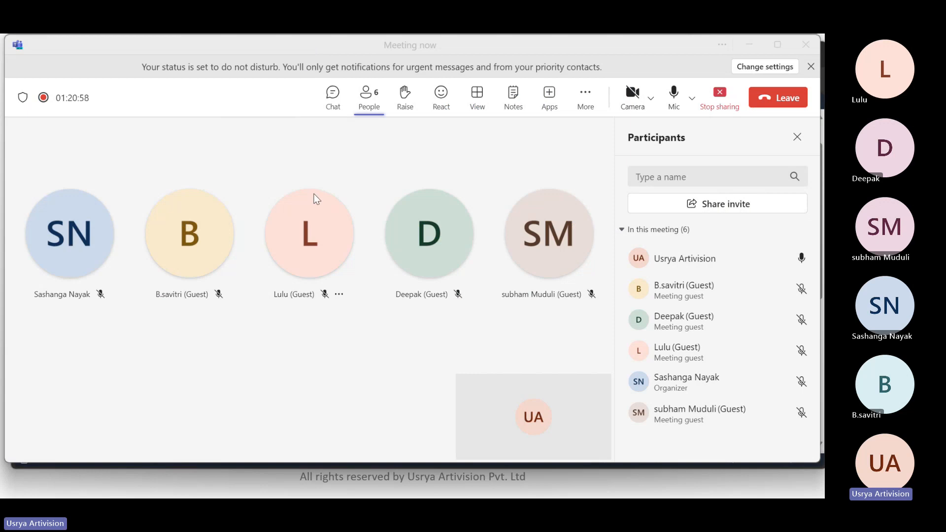
key("alt+Tab")
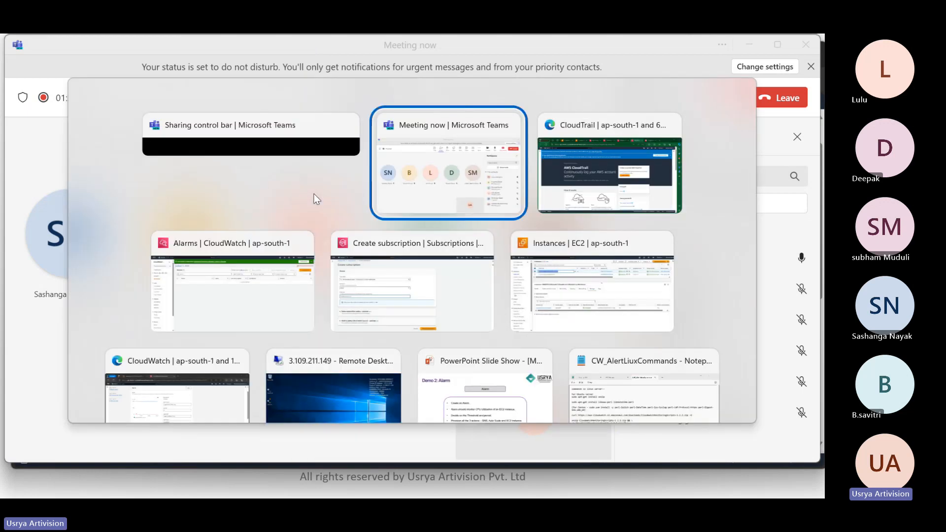
key("alt+Tab")
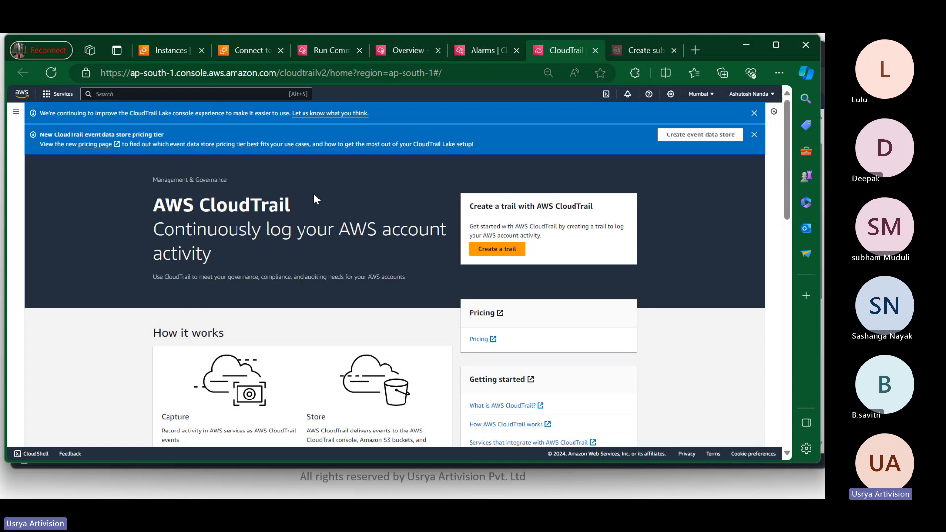
Open CloudTrail's Event history from the navigation menu to find the PutMetricAlarm event
left_click(16, 112)
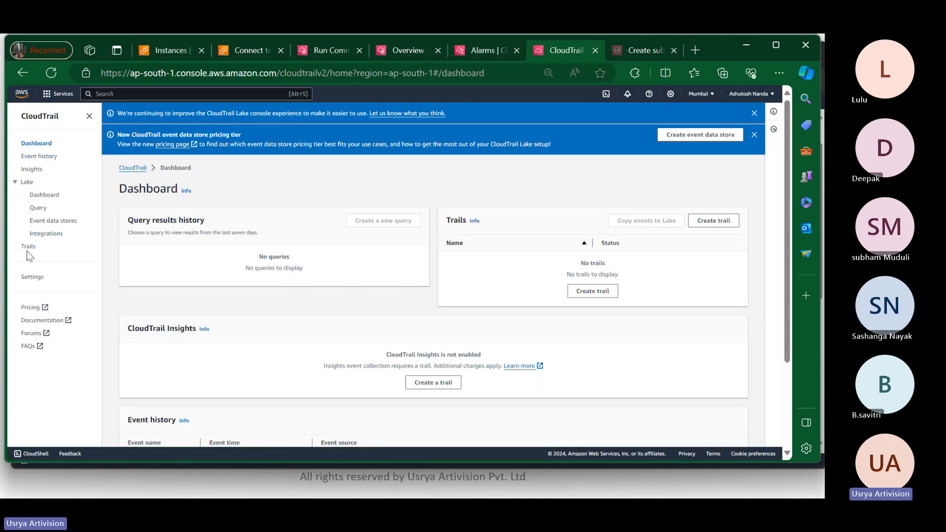
left_click(39, 158)
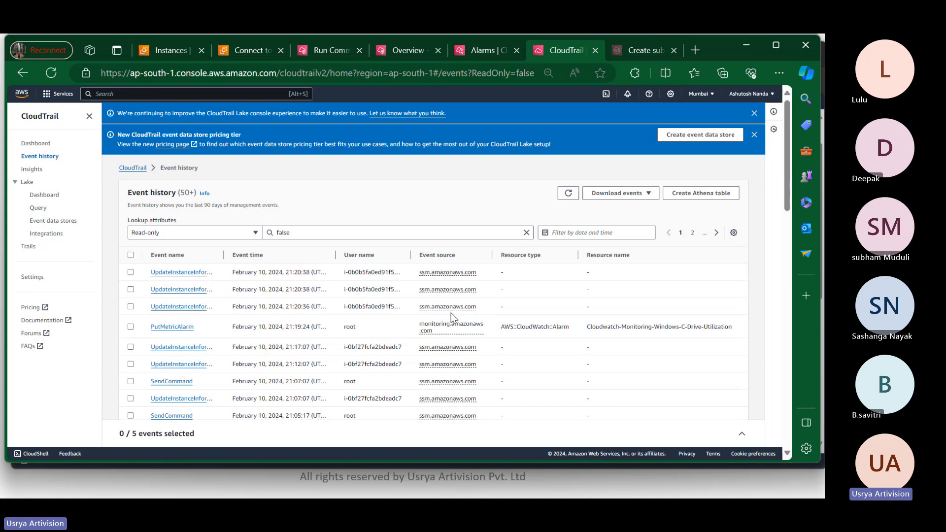
Review page 2 of older events and the download options, then go to the empty Trails page
scroll(552, 342, "down", 1)
scroll(553, 342, "down", 1)
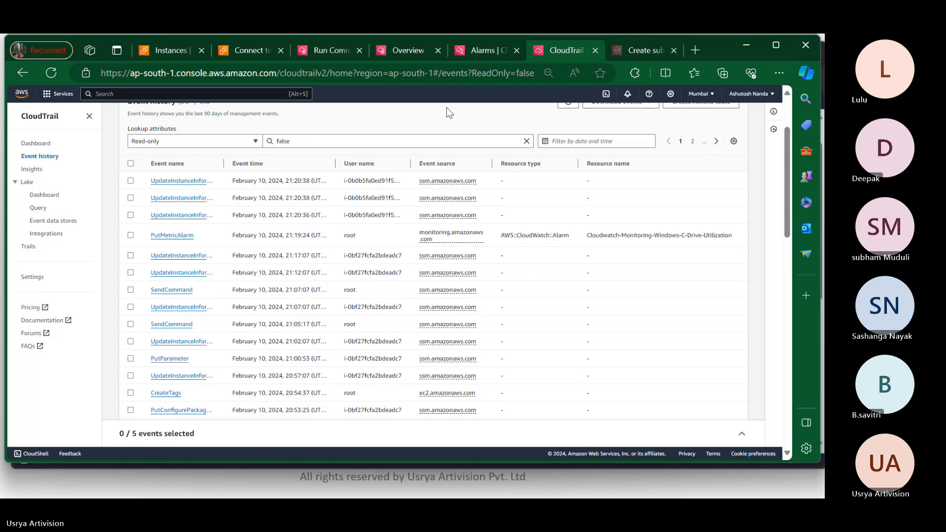
left_click(717, 142)
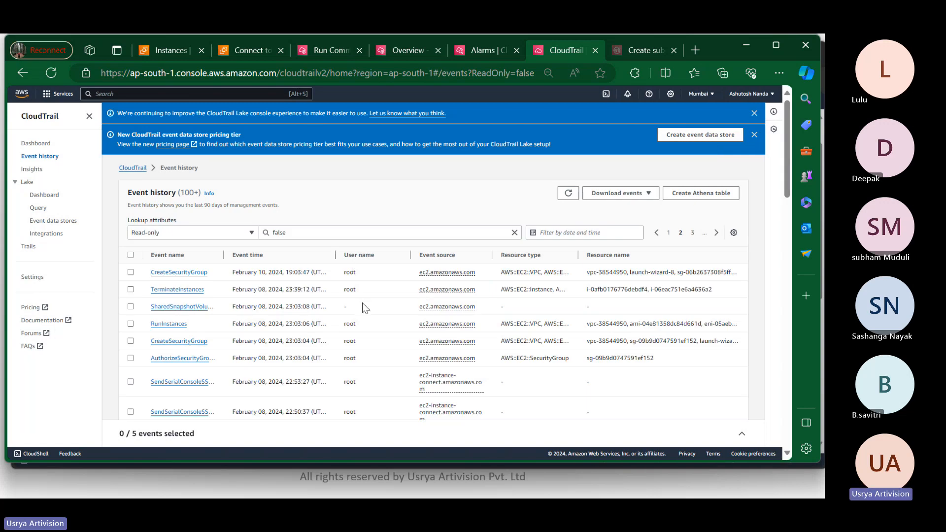
left_click_drag(358, 274, 337, 274)
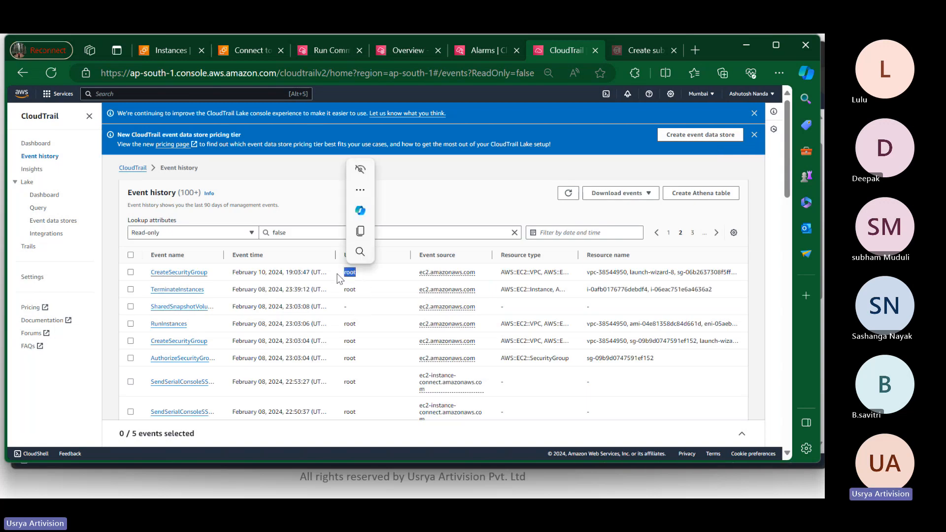
left_click(363, 308)
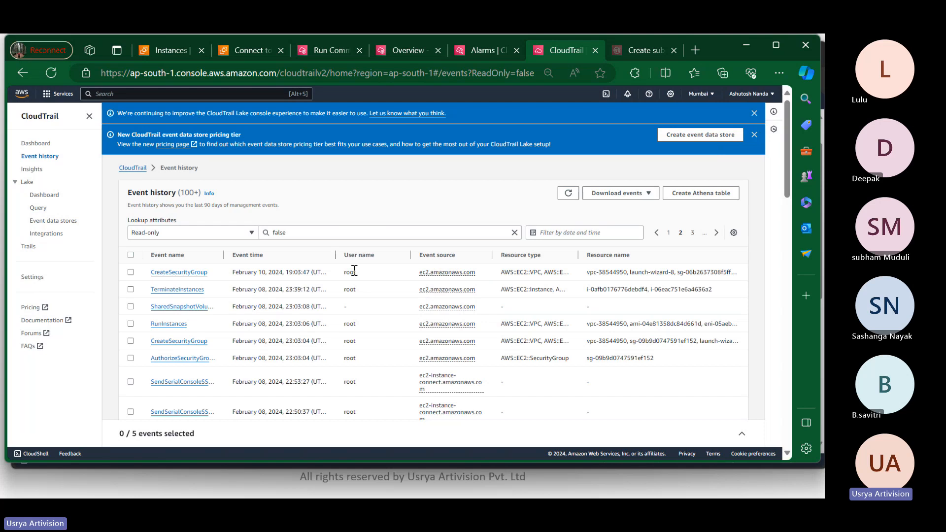
left_click_drag(357, 272, 341, 274)
scroll(227, 346, "down", 2)
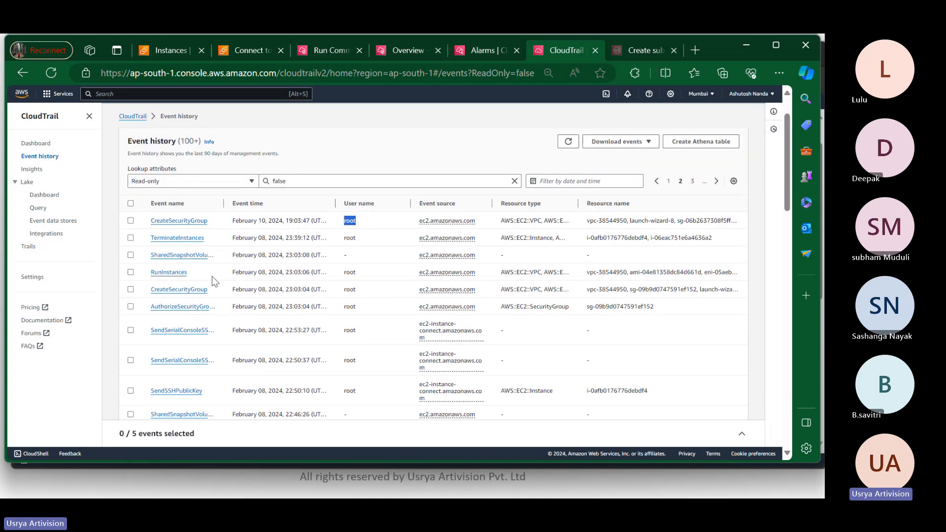
scroll(260, 269, "up", 2)
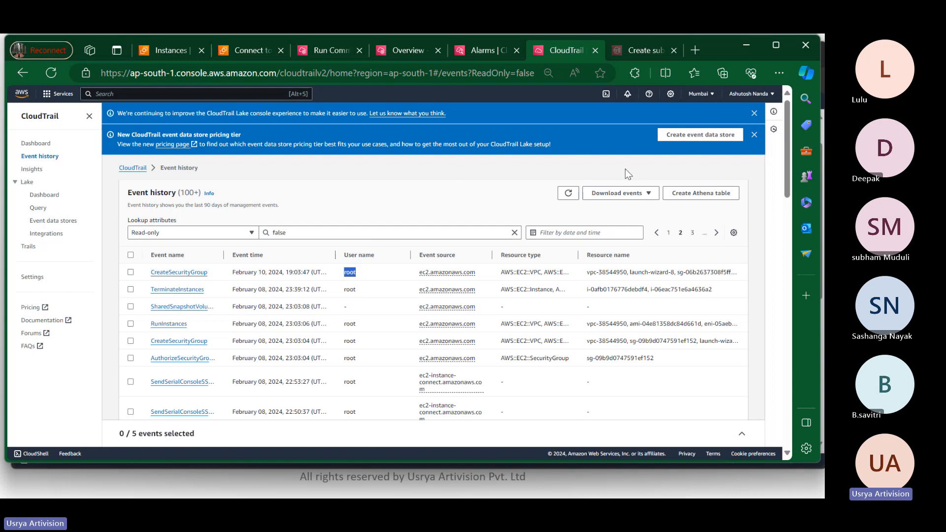
left_click(629, 193)
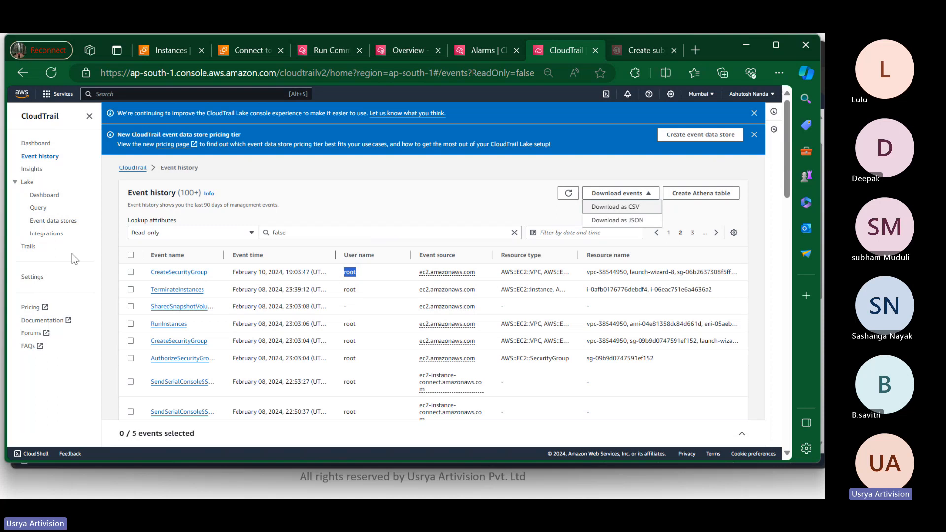
left_click(29, 248)
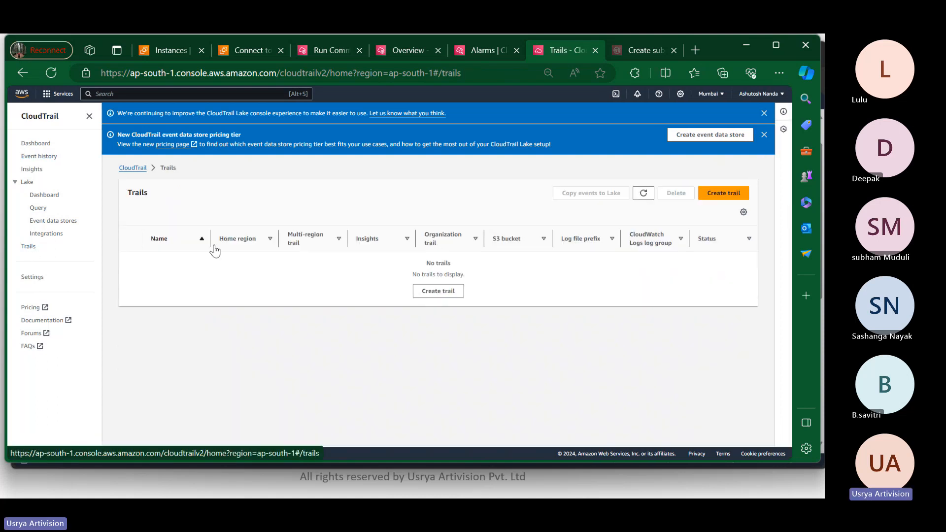
Start a new trail named Project-Trail-1, keeping the new S3 bucket for its logs
left_click(427, 290)
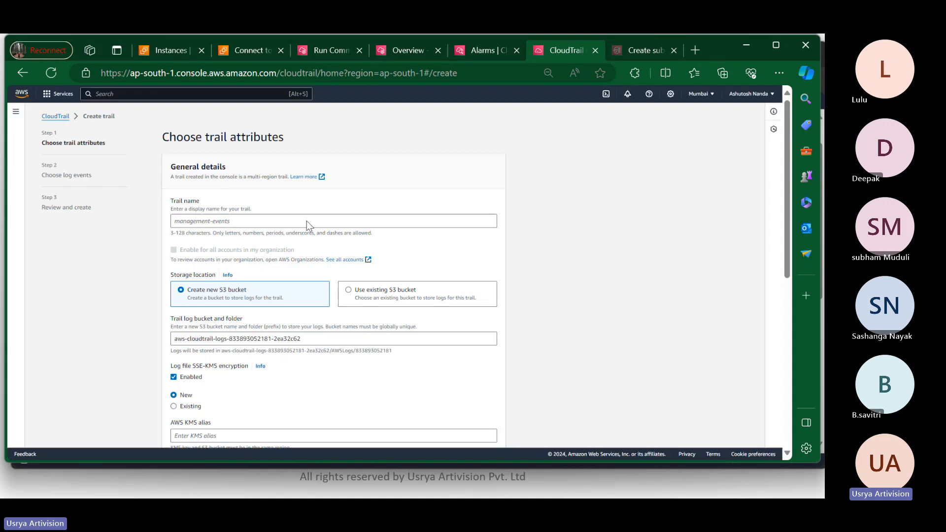
left_click(307, 221)
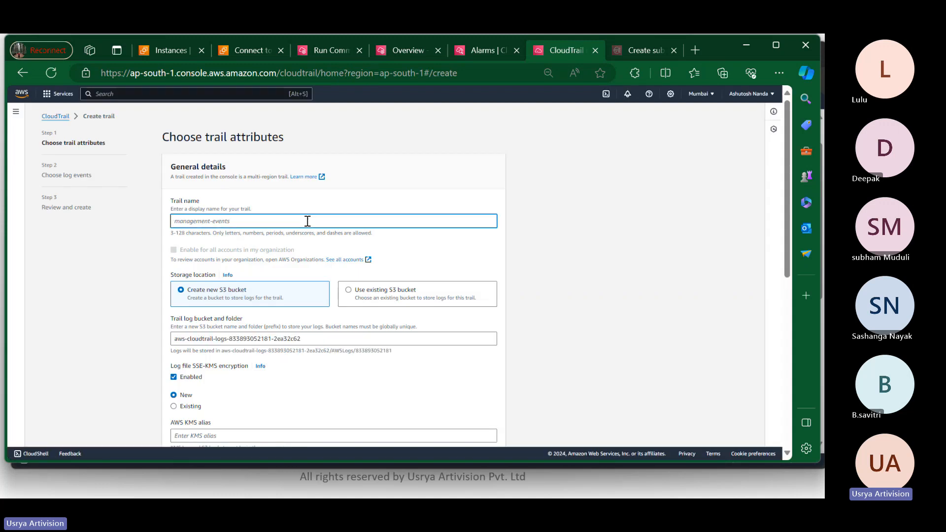
type("c")
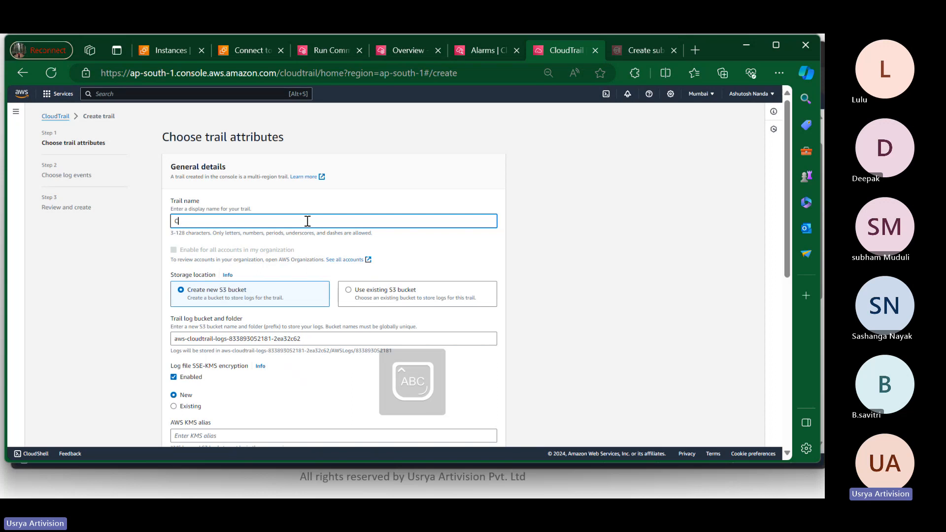
type("loud")
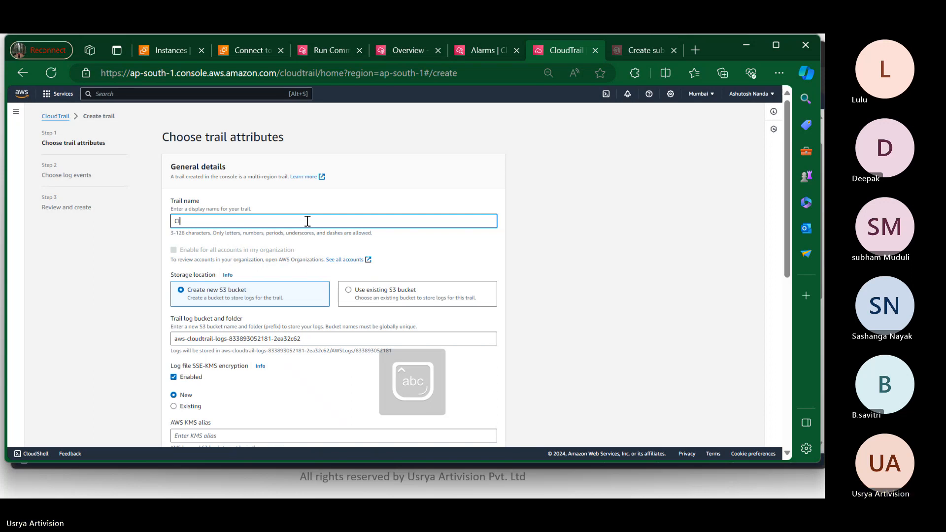
key("BackSpace")
key("BackSpace")
key("BackSpace")
key("BackSpace")
type("Project-T")
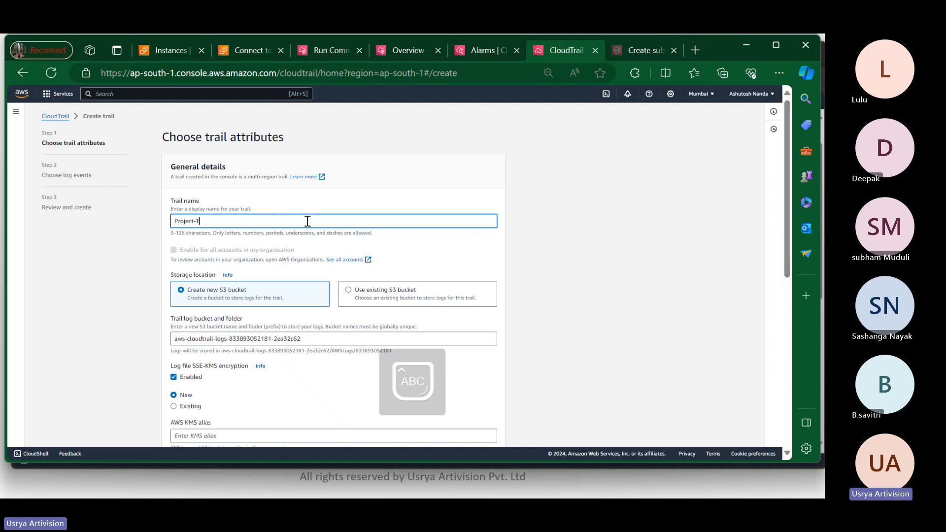
type("rail-1")
scroll(307, 220, "down", 2)
left_click(318, 265)
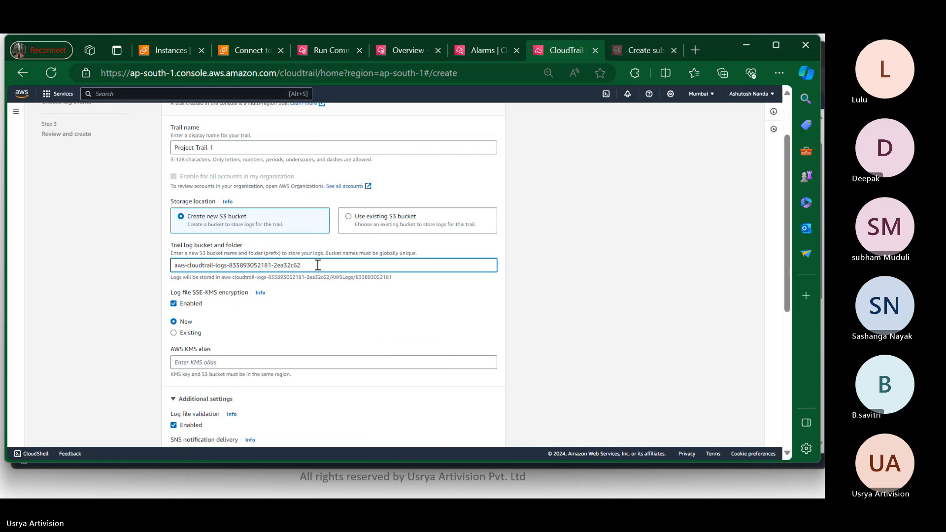
scroll(318, 265, "down", 1)
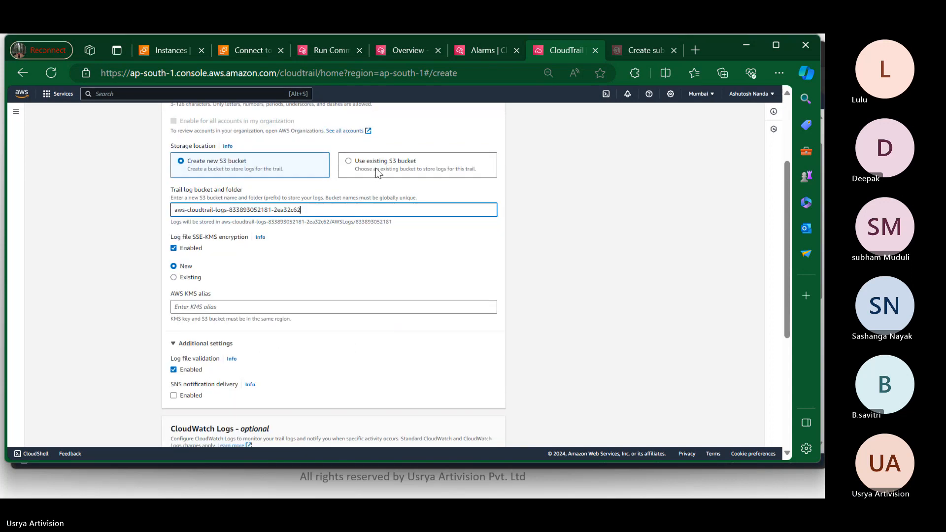
scroll(261, 285, "down", 1)
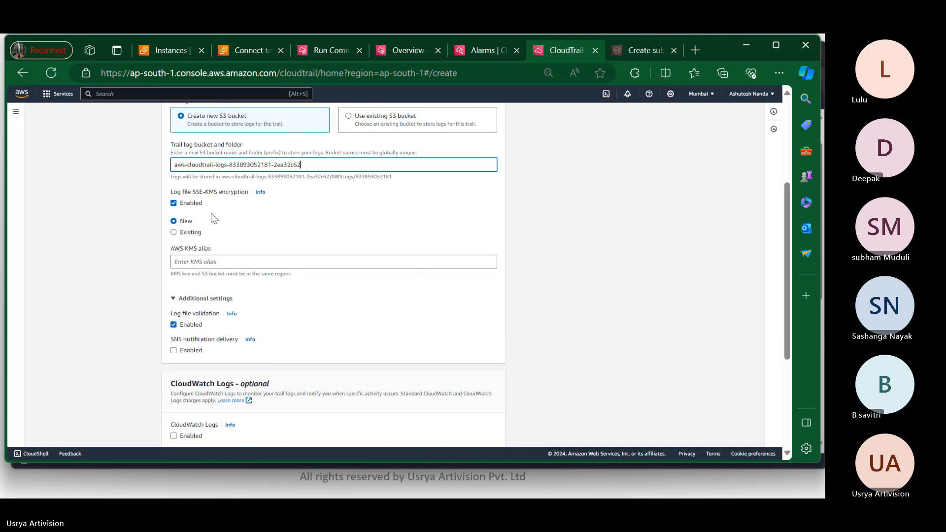
scroll(264, 252, "down", 4)
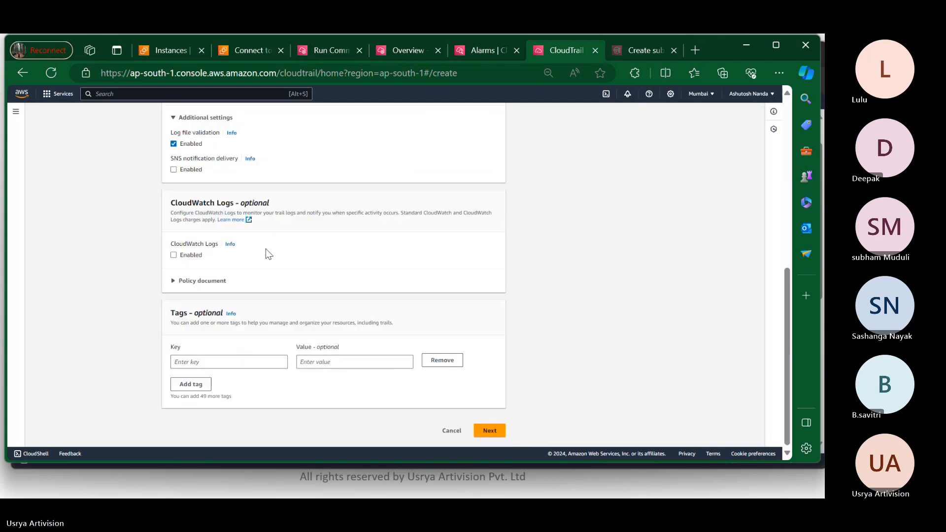
Turn off SSE-KMS log encryption, accept the default events and review, then create the trail
left_click(489, 431)
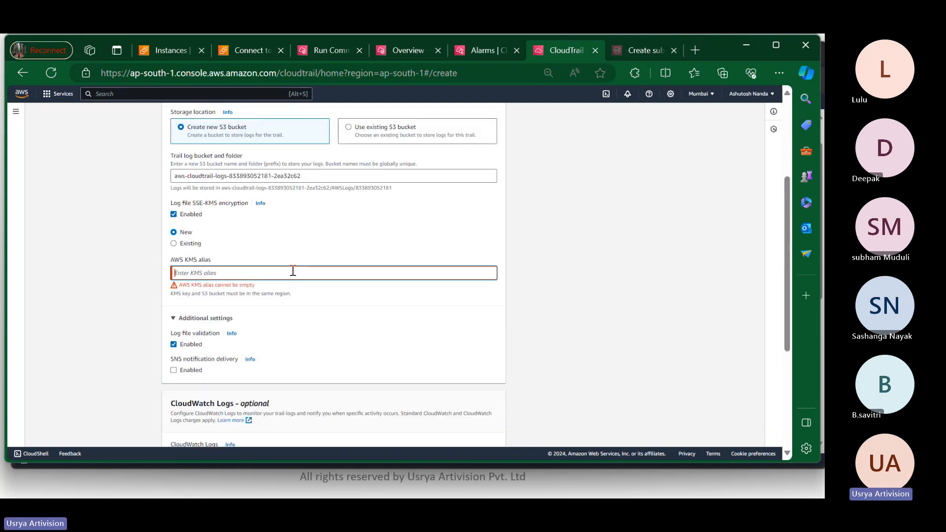
left_click(173, 214)
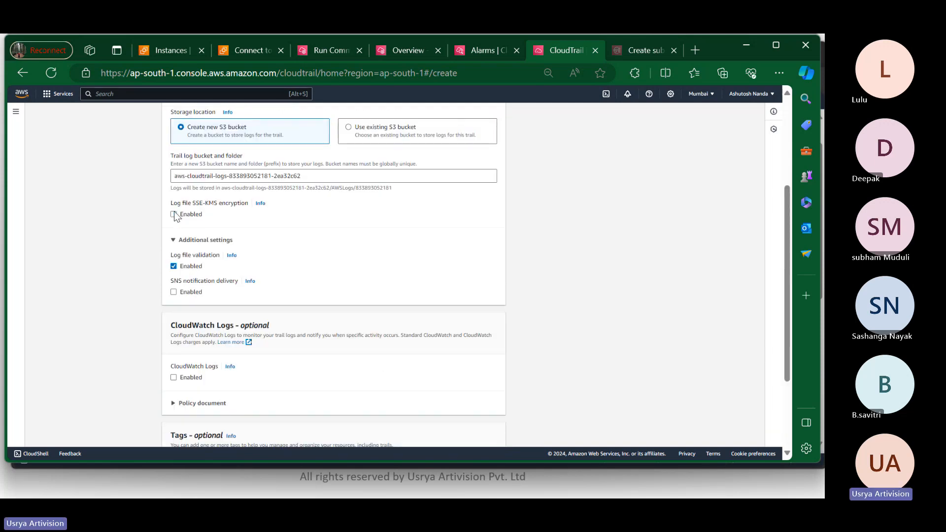
scroll(345, 246, "down", 3)
left_click(490, 431)
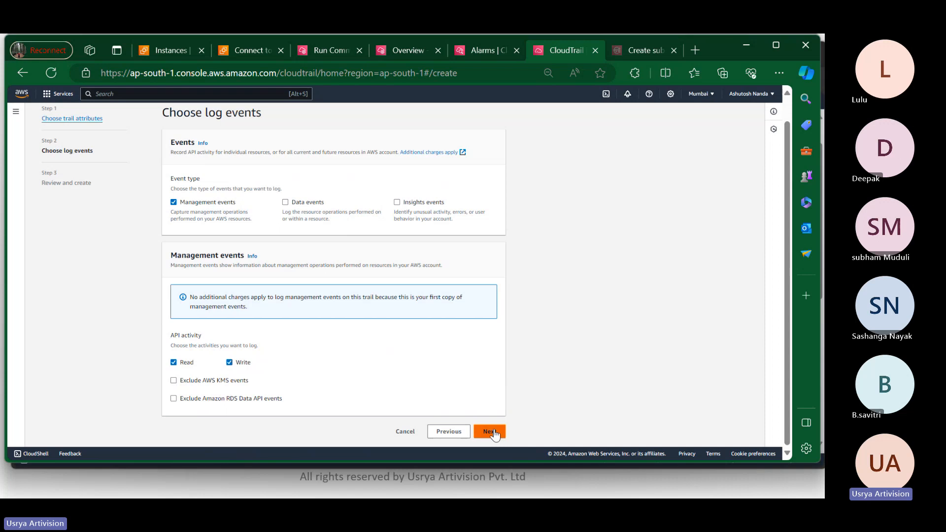
left_click(495, 433)
scroll(439, 271, "down", 6)
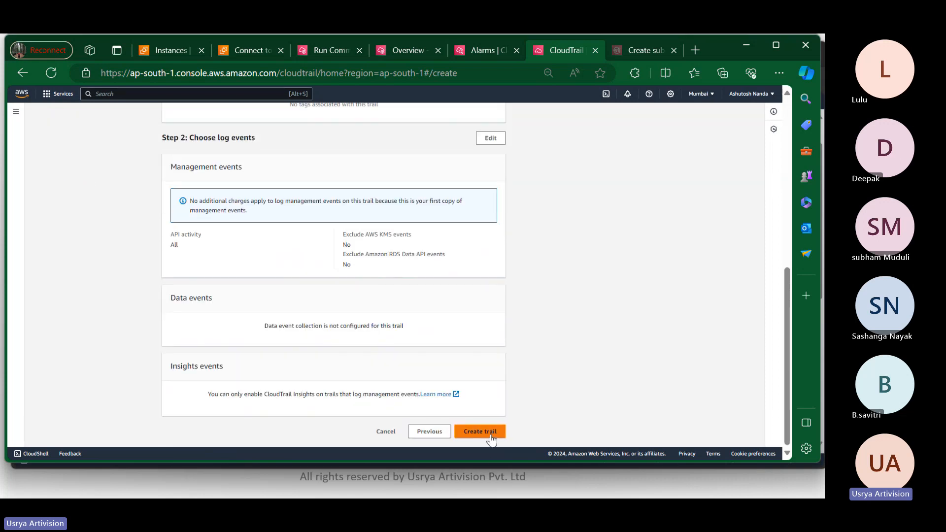
left_click(491, 436)
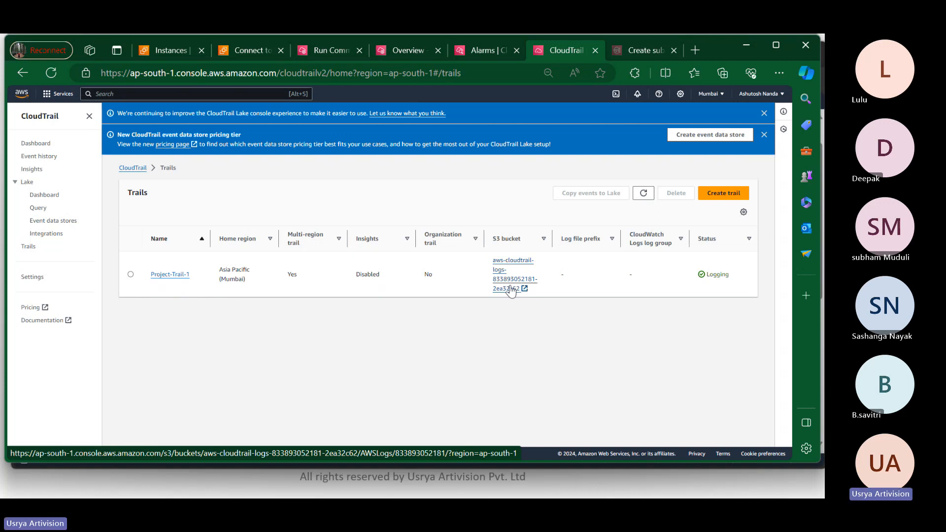
Open the trail's S3 log bucket and check the CloudTrail/ and CloudTrail-Digest/ folders, refreshing CloudTrail/
left_click(497, 275)
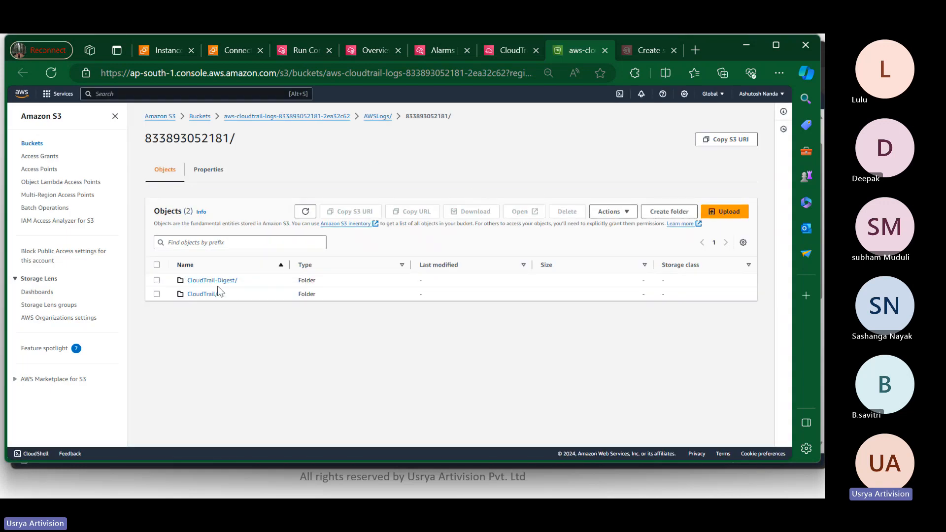
left_click(202, 294)
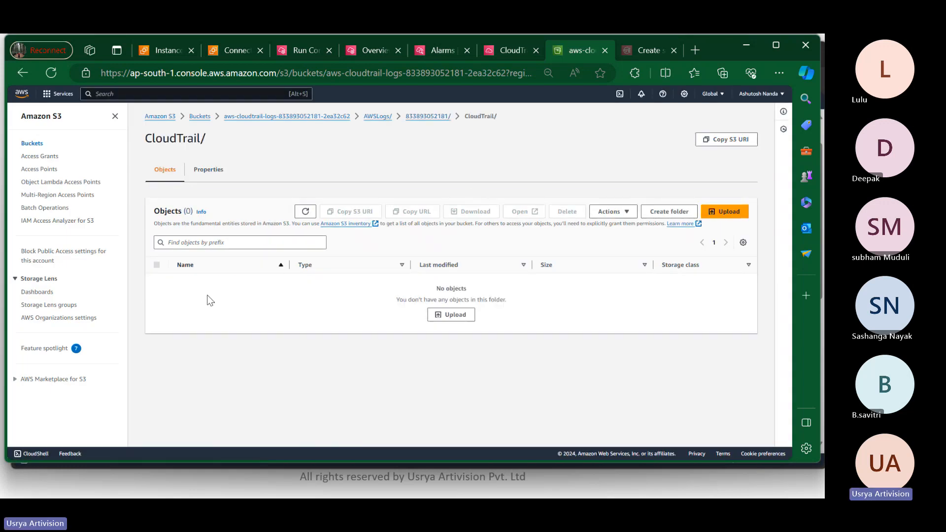
left_click(428, 117)
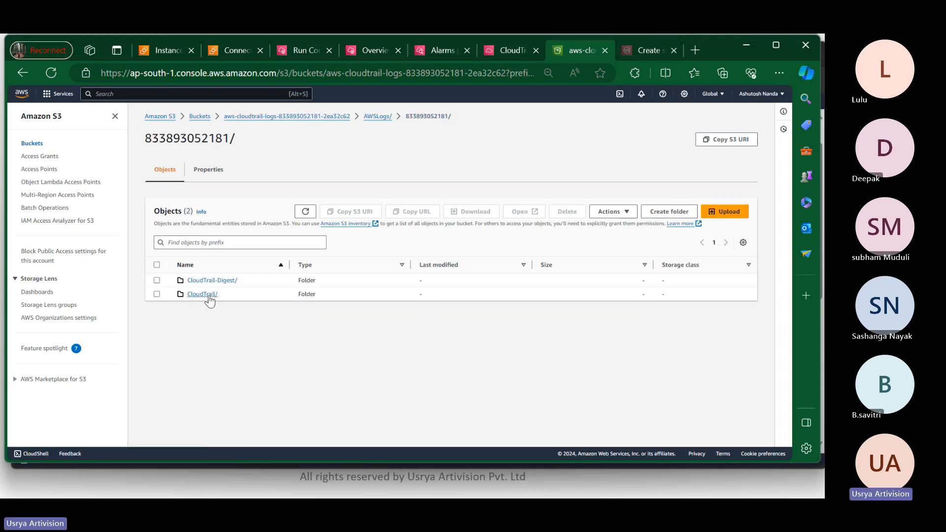
left_click(209, 280)
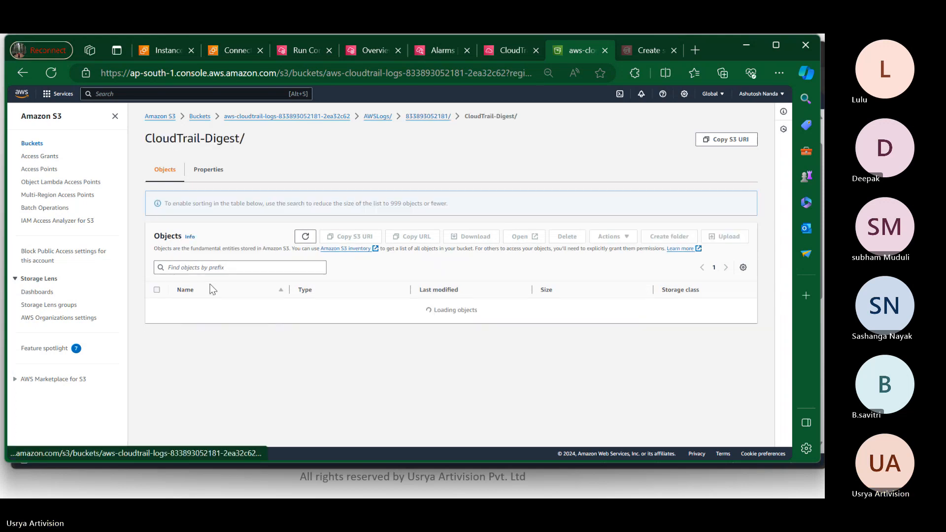
left_click(416, 116)
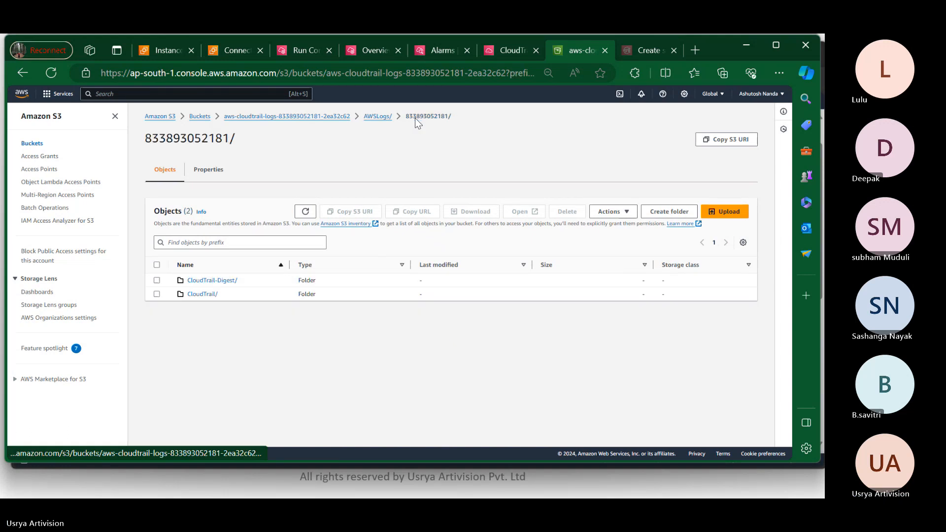
left_click(203, 295)
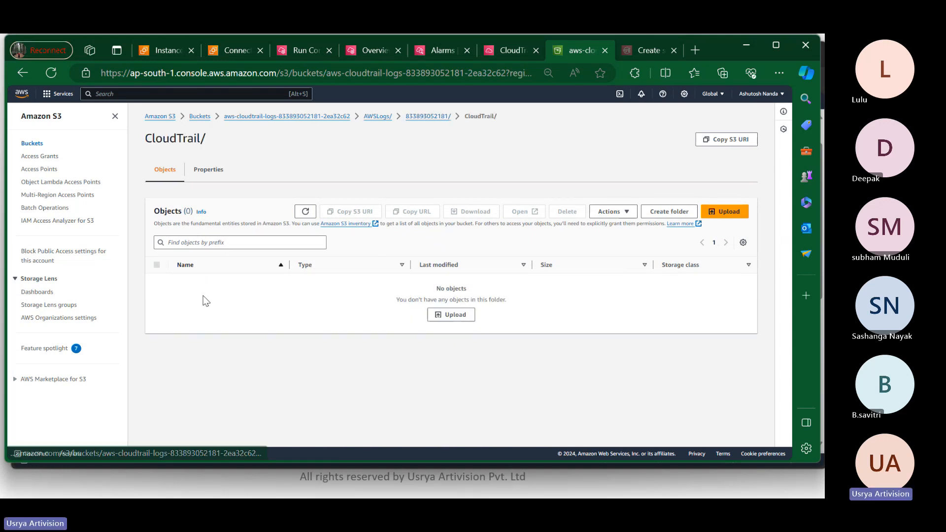
left_click(305, 211)
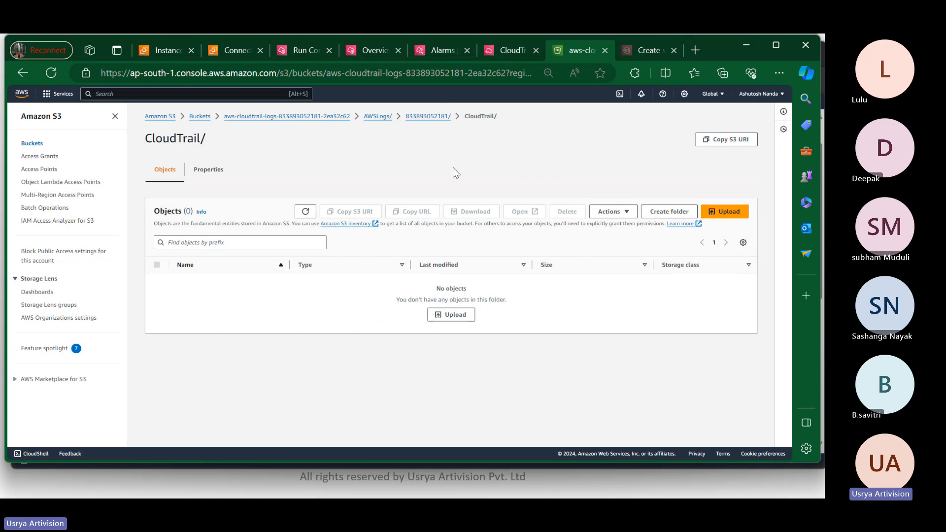
Refresh the alarms list and confirm the C-drive free-space alarm is now in OK state
left_click(428, 51)
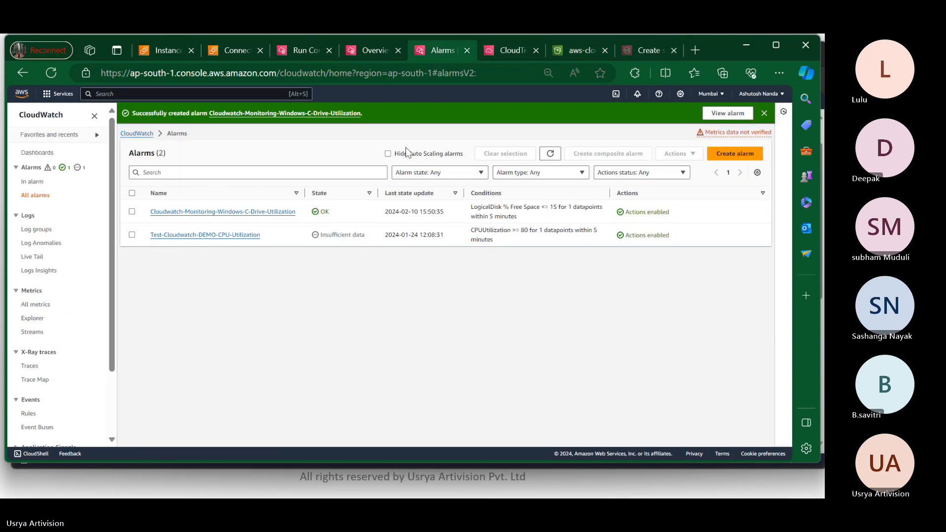
left_click(552, 157)
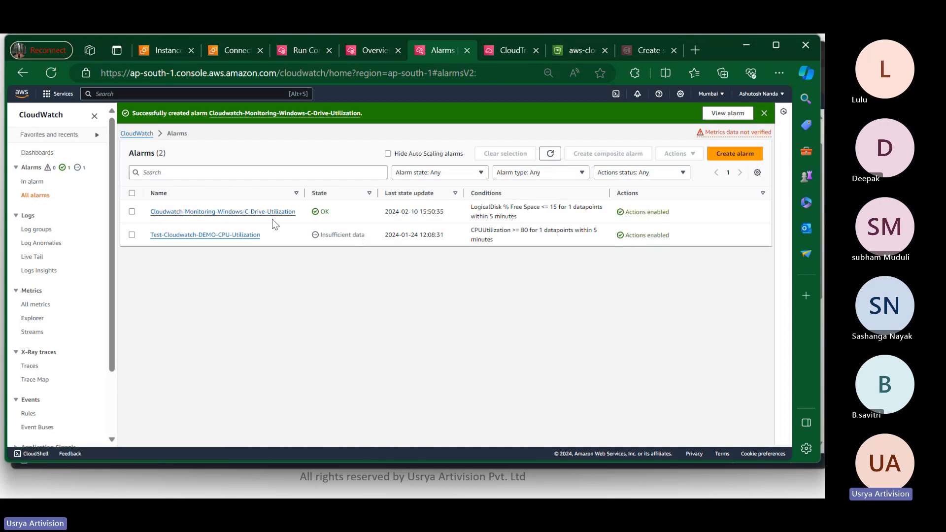
double_click(337, 211)
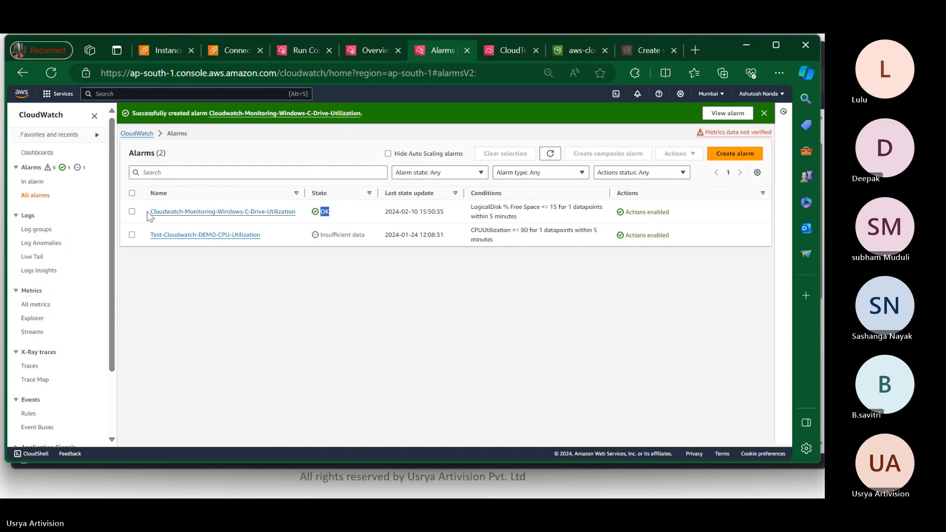
left_click(167, 212)
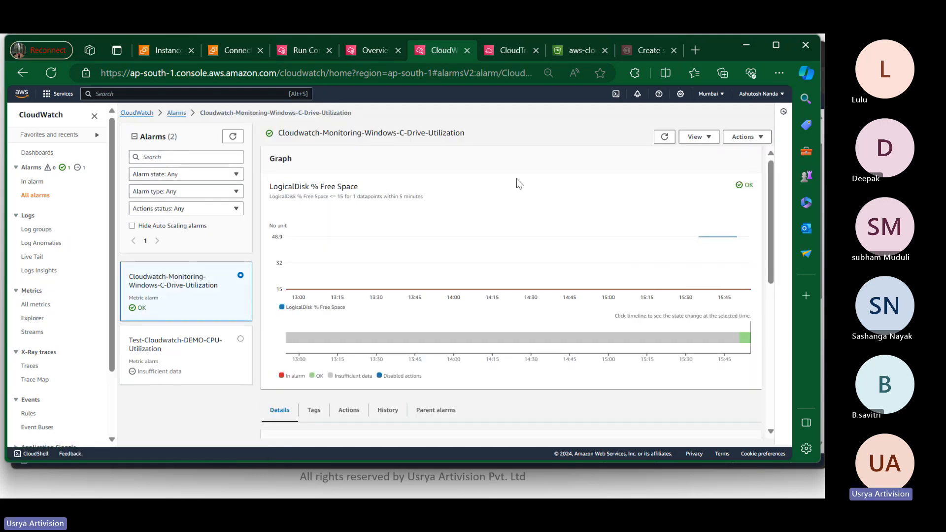
left_click(665, 137)
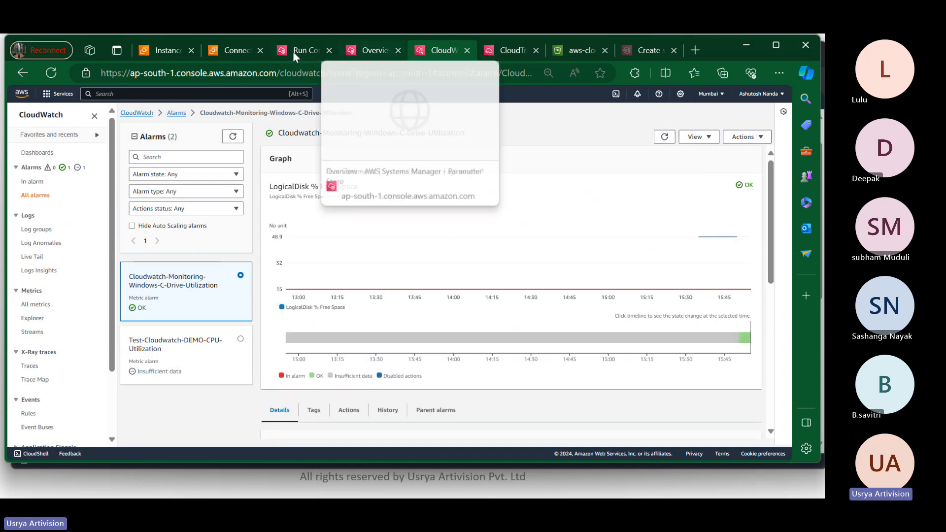
left_click(279, 50)
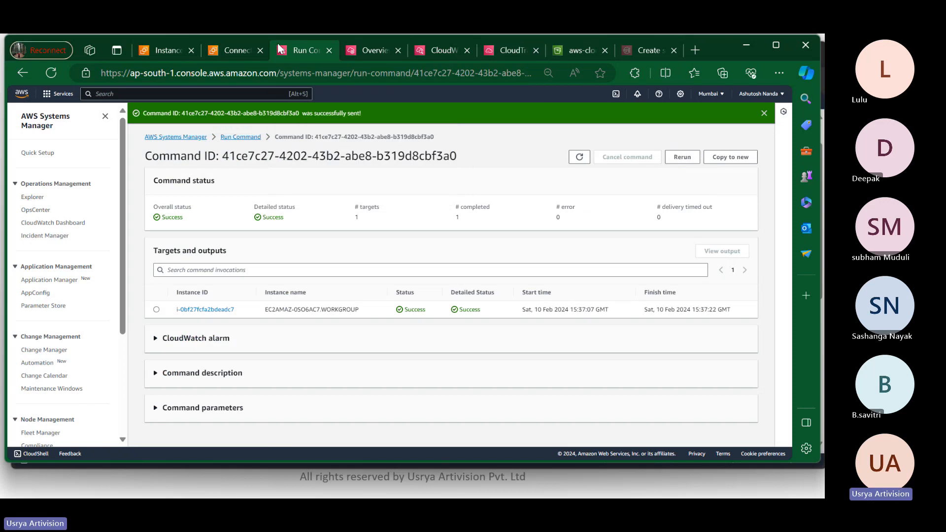
left_click(443, 52)
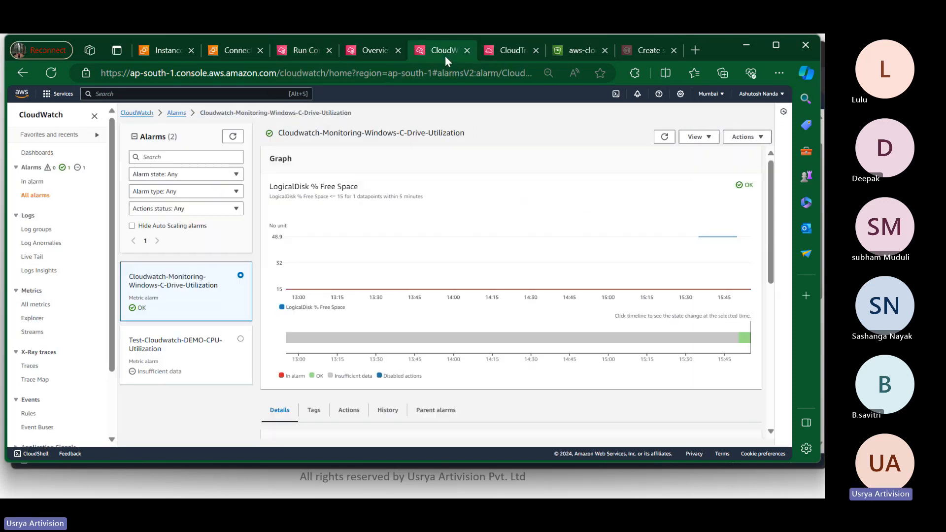
Remove the LogicalDisk % Free Space metric from the All metrics graph
left_click(27, 309)
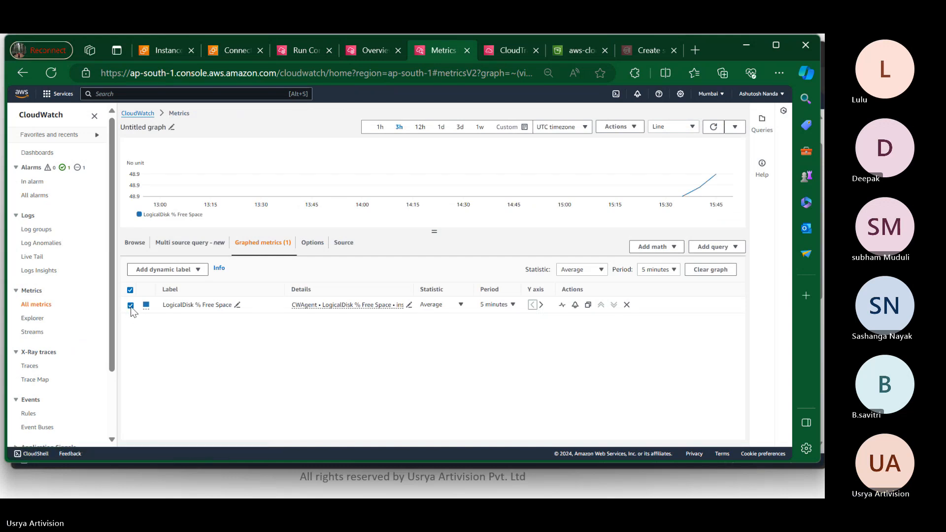
left_click(131, 306)
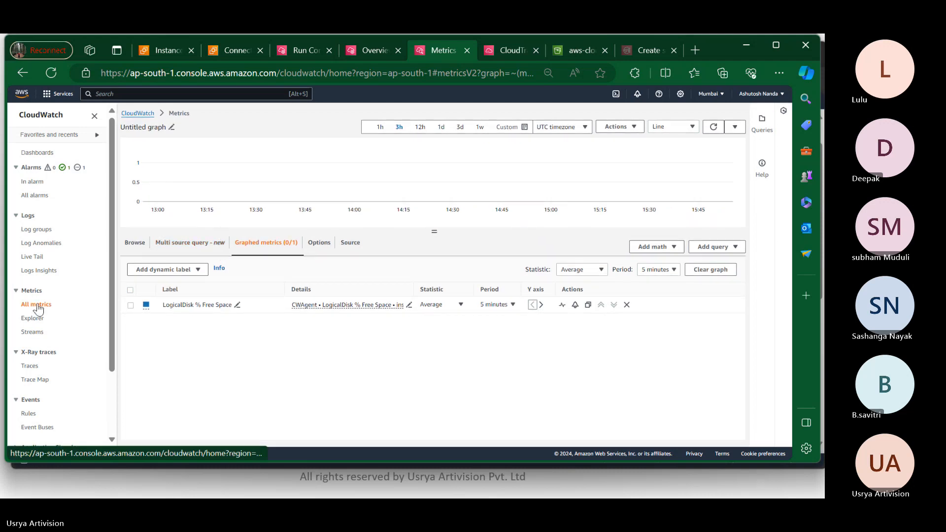
left_click(134, 115)
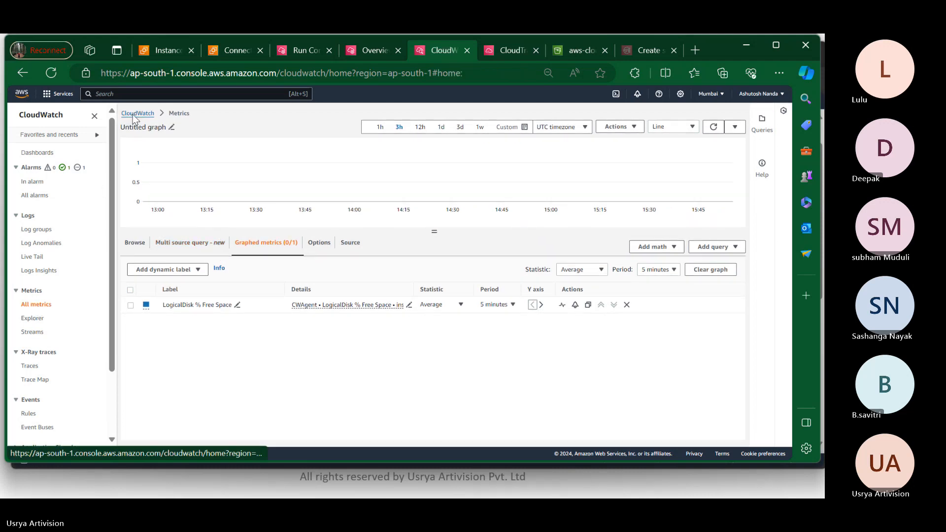
left_click(42, 308)
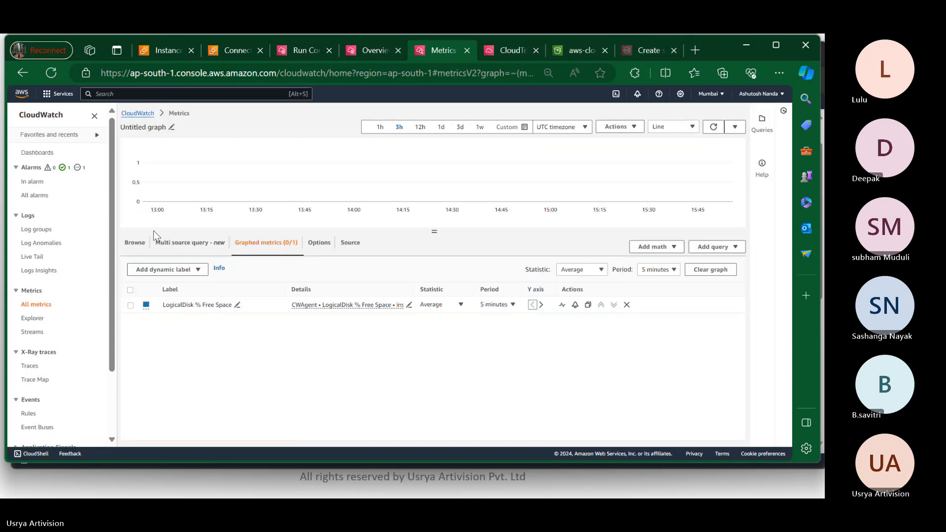
left_click(133, 244)
left_click(132, 318)
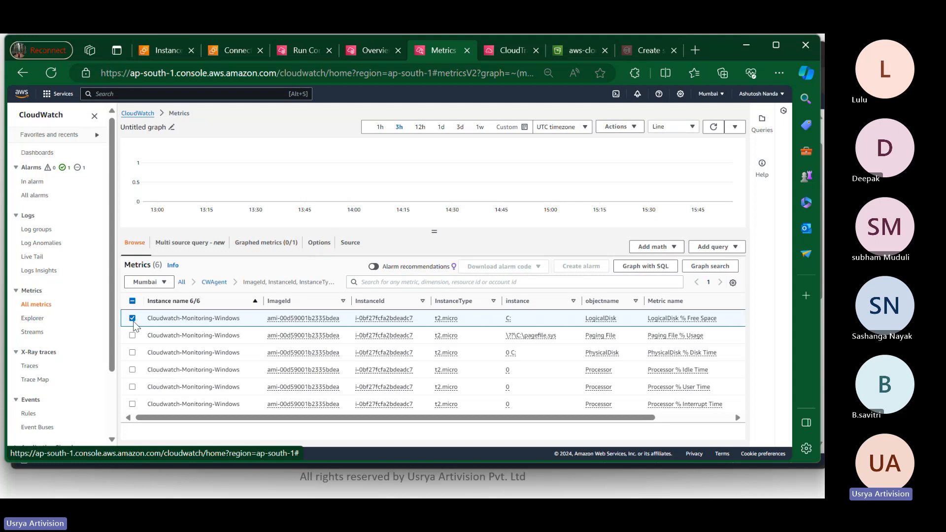
Graph the CWAgent Memory % Committed Bytes In Use metric and start an alarm on it
left_click(212, 283)
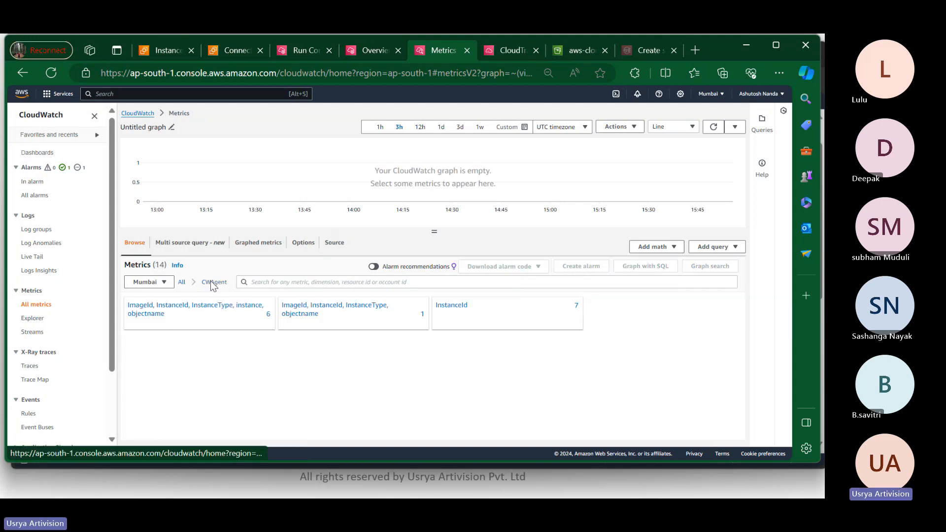
left_click(339, 309)
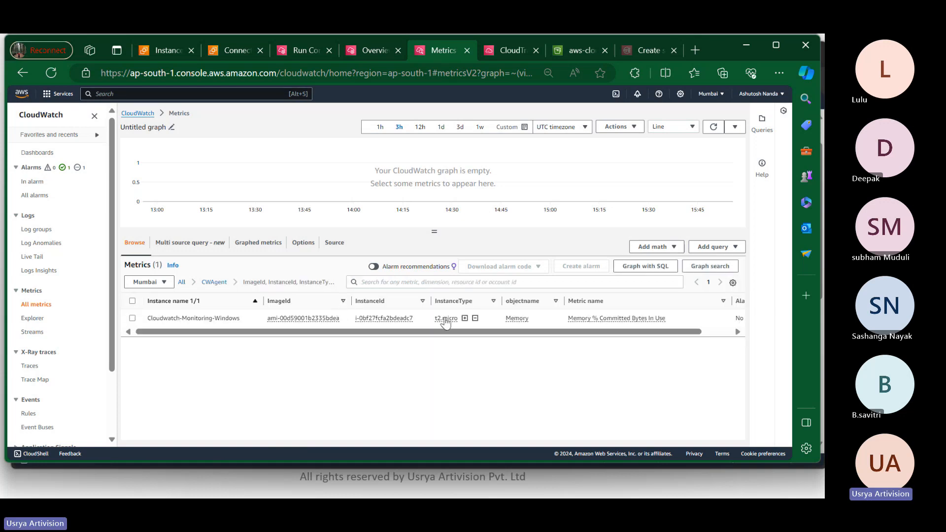
left_click(132, 318)
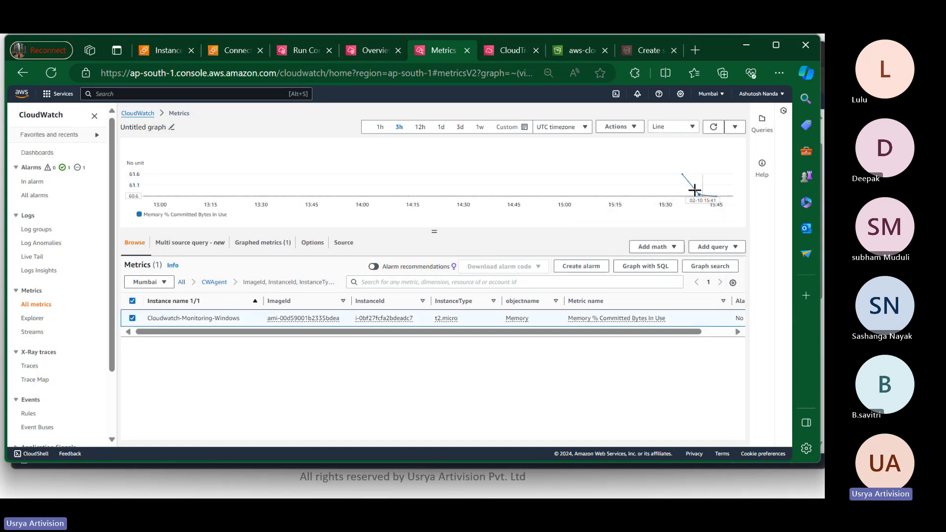
mouse_move(699, 194)
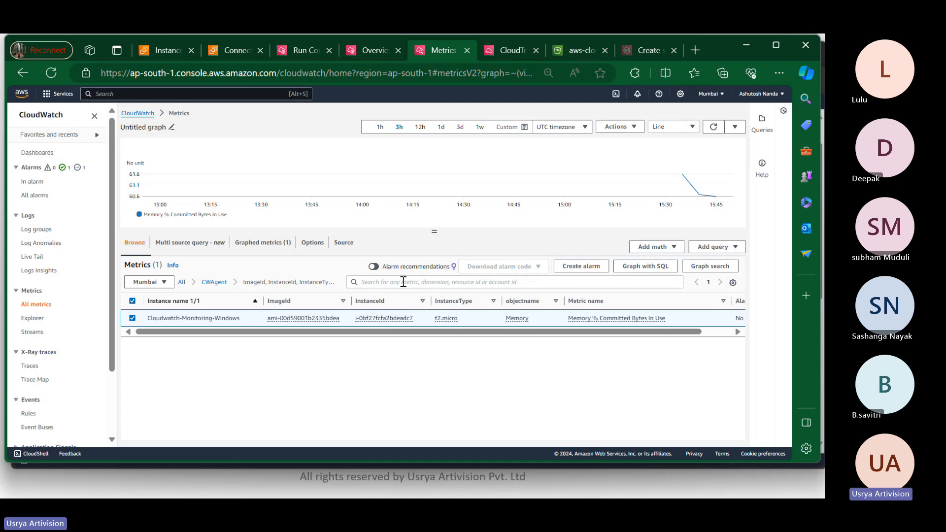
left_click(596, 267)
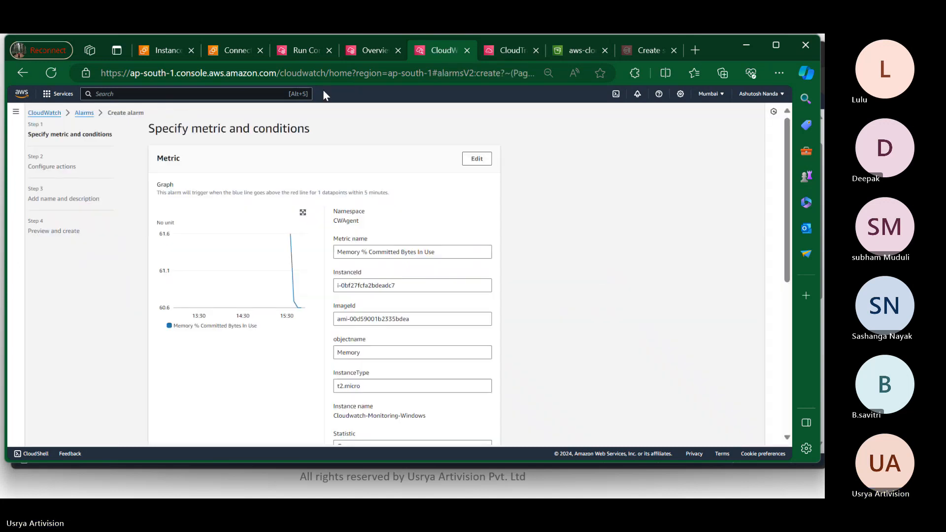
Open CloudTrail event history, widen the Event name column, and show the second page
left_click(515, 49)
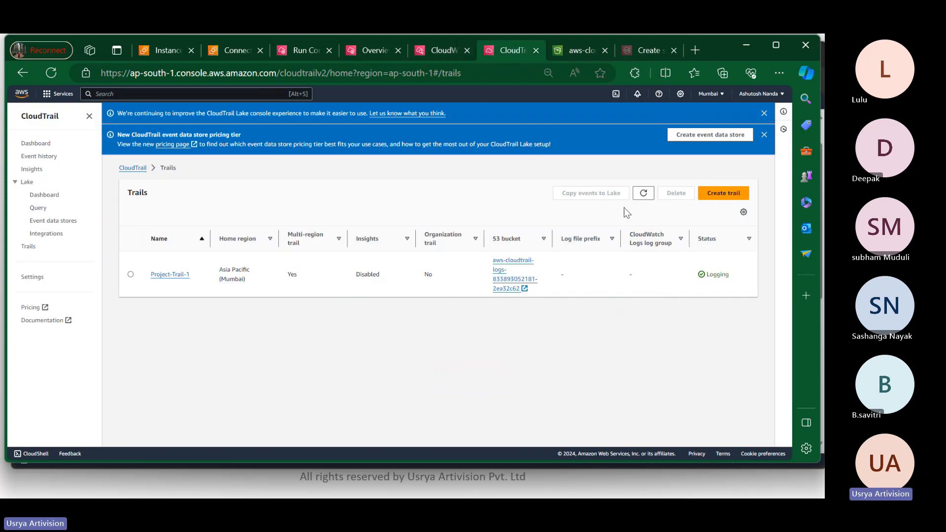
left_click(643, 194)
left_click(42, 156)
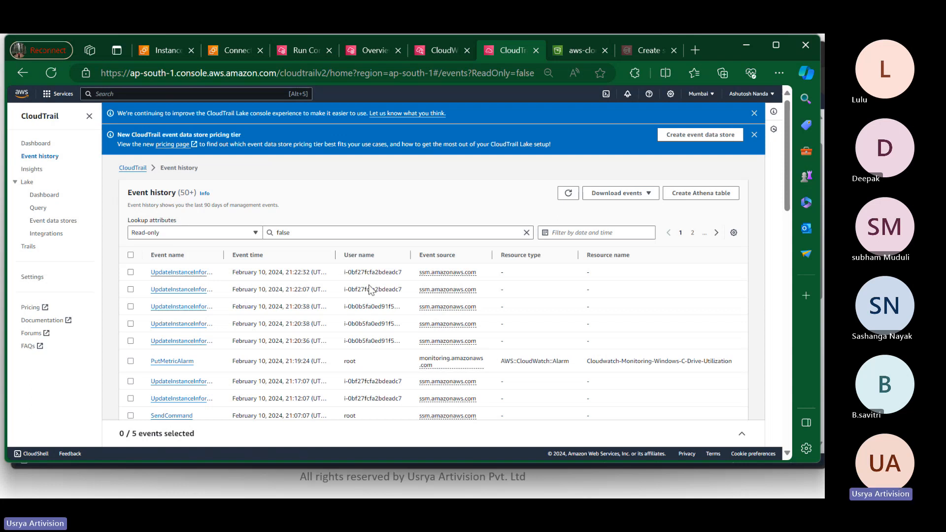
left_click_drag(224, 255, 272, 253)
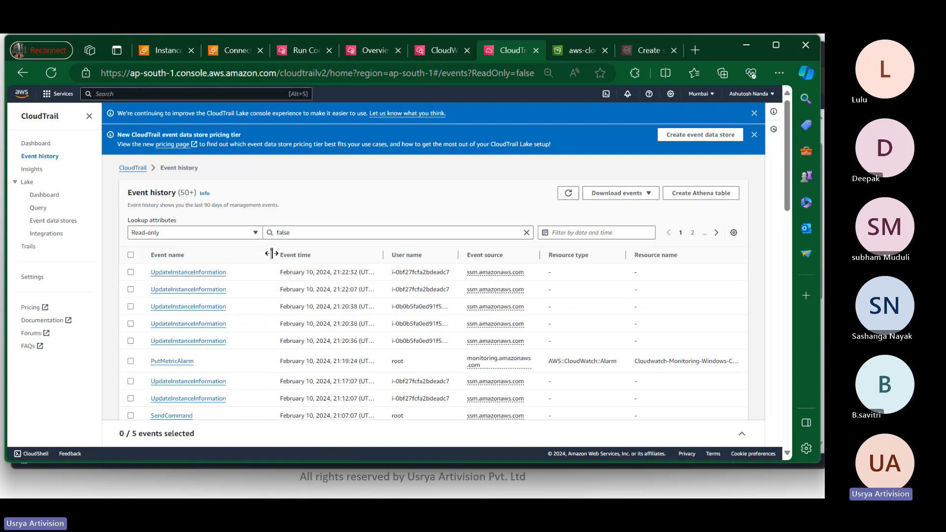
scroll(427, 306, "down", 1)
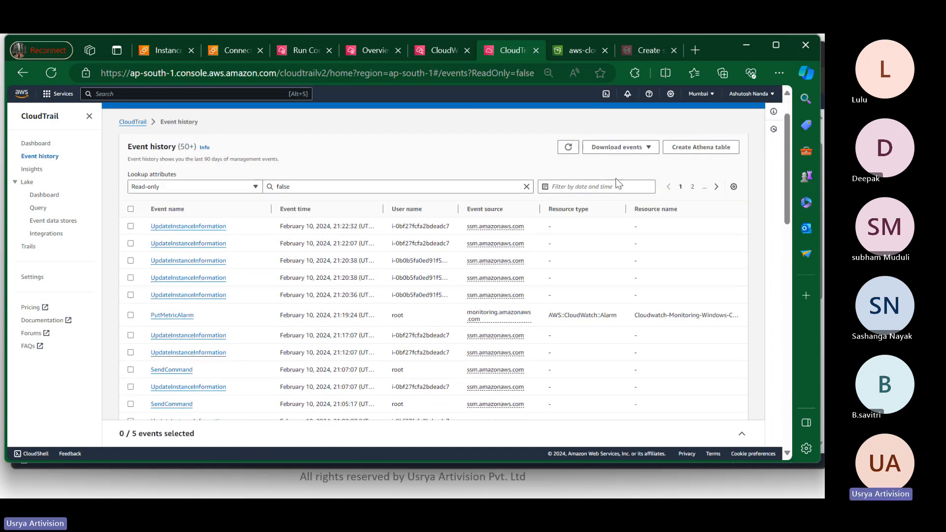
left_click(693, 188)
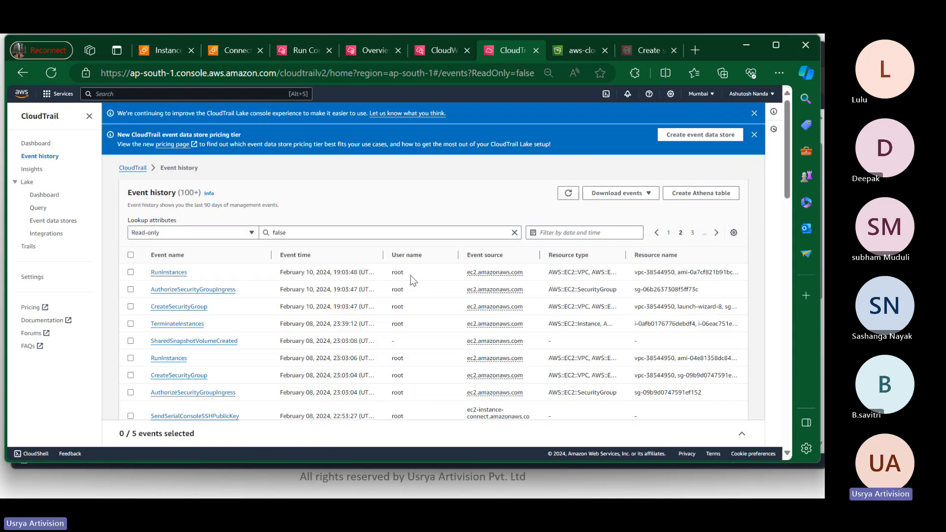
Highlight the first event's root user, RunInstances name, time and ec2.amazonaws.com source
double_click(397, 274)
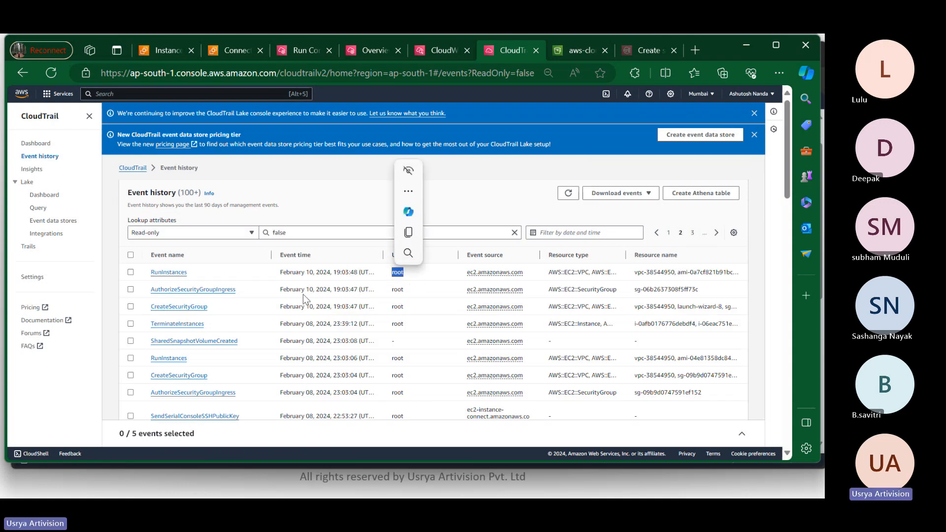
left_click_drag(193, 275, 150, 273)
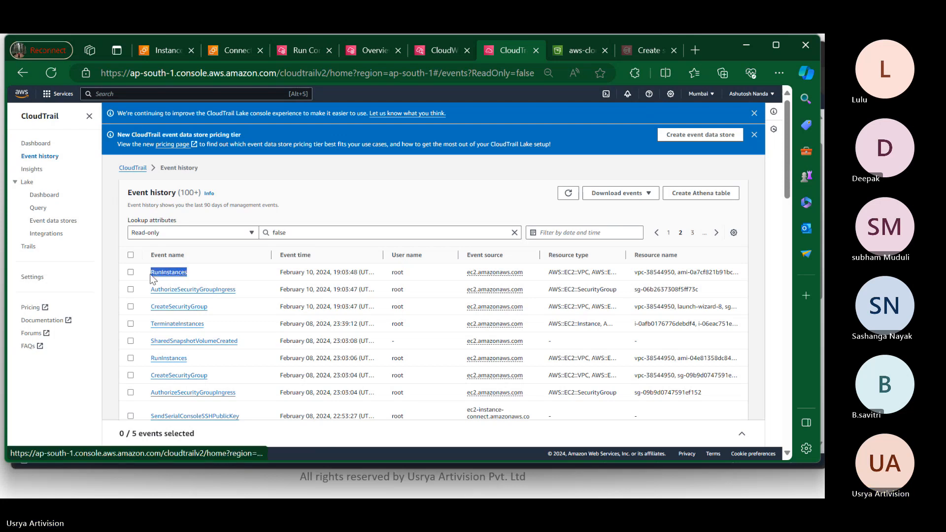
left_click_drag(280, 272, 377, 276)
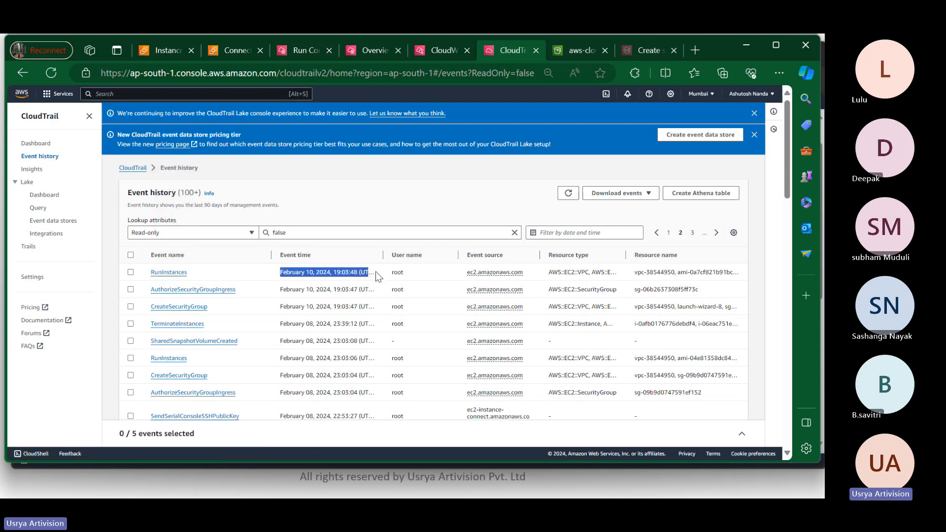
left_click(530, 279)
left_click_drag(531, 278, 466, 274)
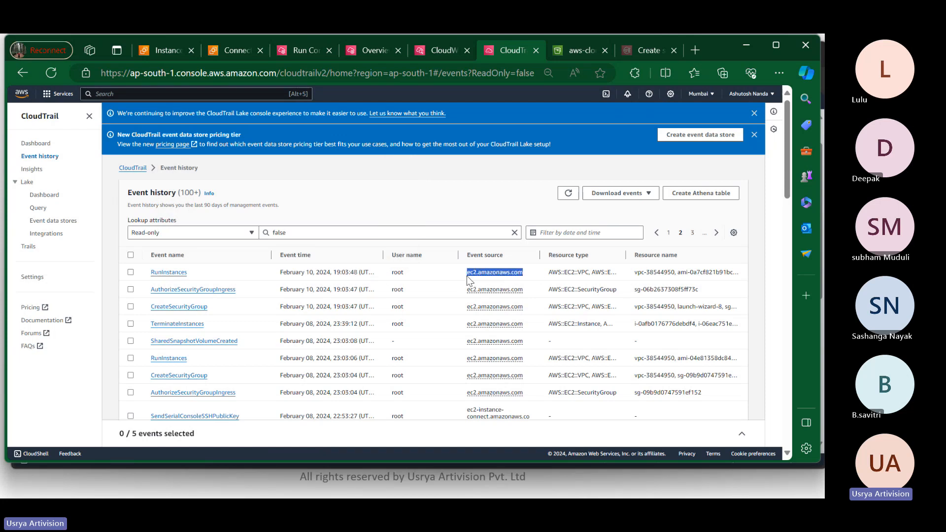
left_click(528, 289)
left_click_drag(527, 274, 466, 276)
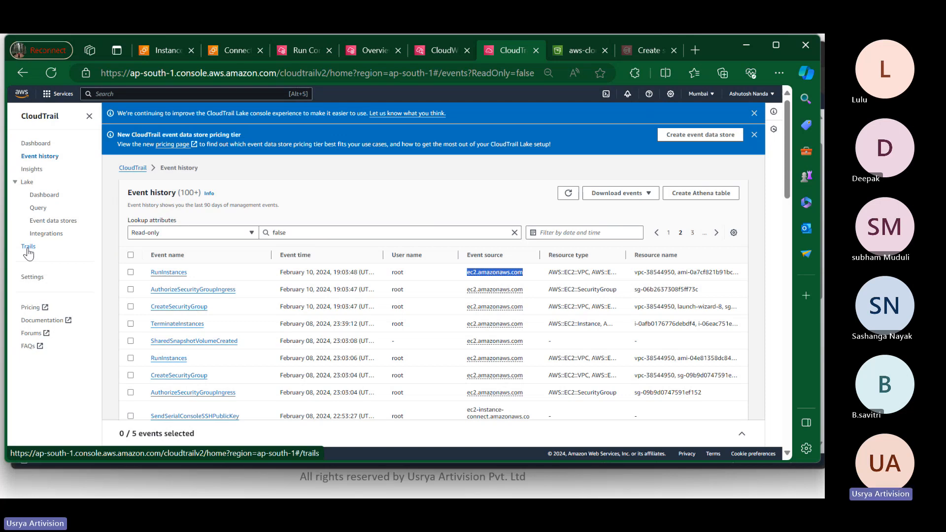
Refresh the EC2 instances list and select the Linux instance to compare monitoring graphs
left_click(170, 48)
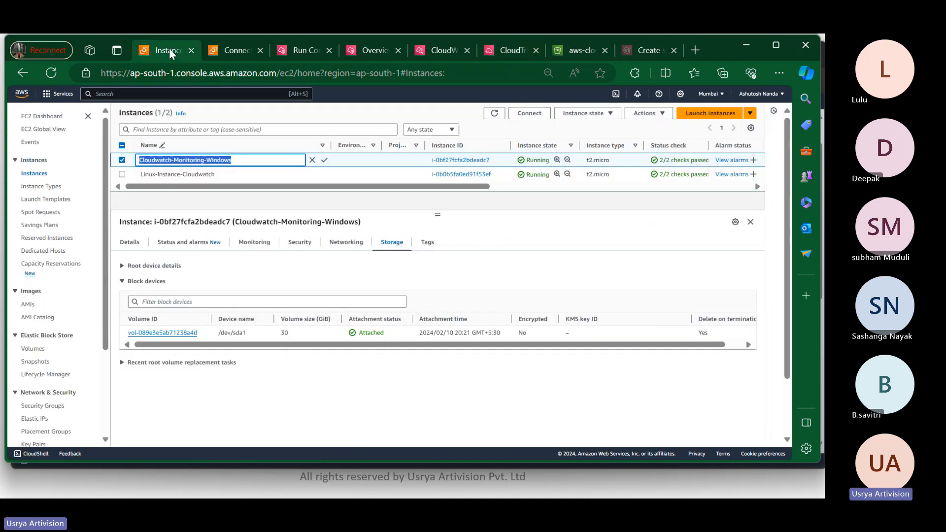
left_click(495, 115)
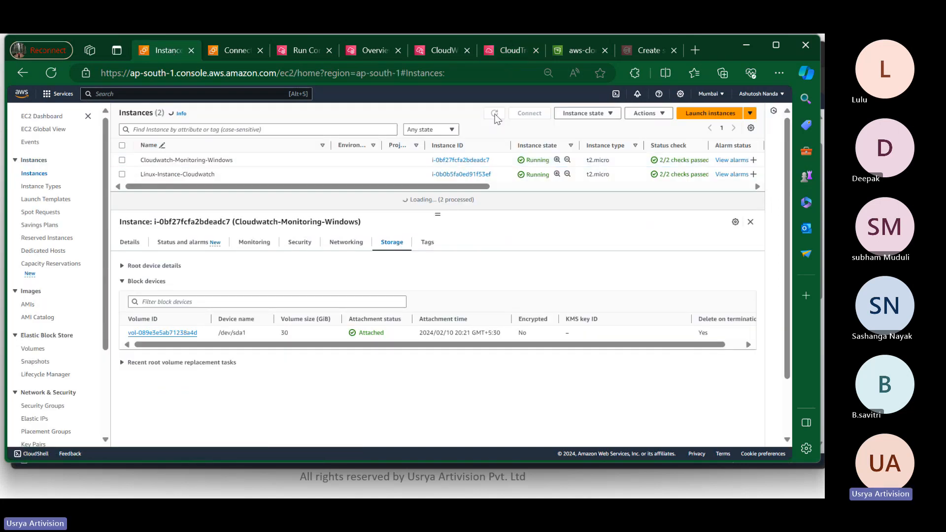
left_click(123, 175)
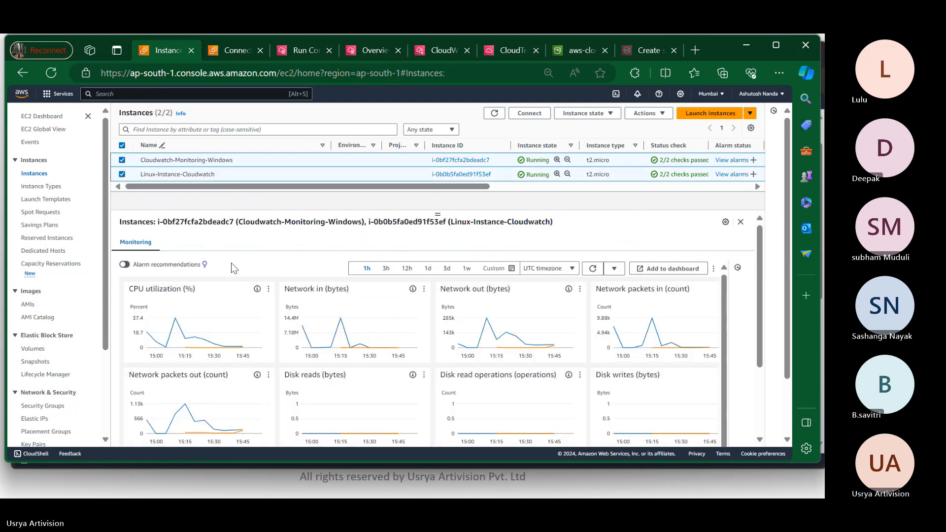
Switch away from the browser to the Microsoft Teams meeting window
key("alt+Tab")
key("alt+Tab")
key("alt+Tab")
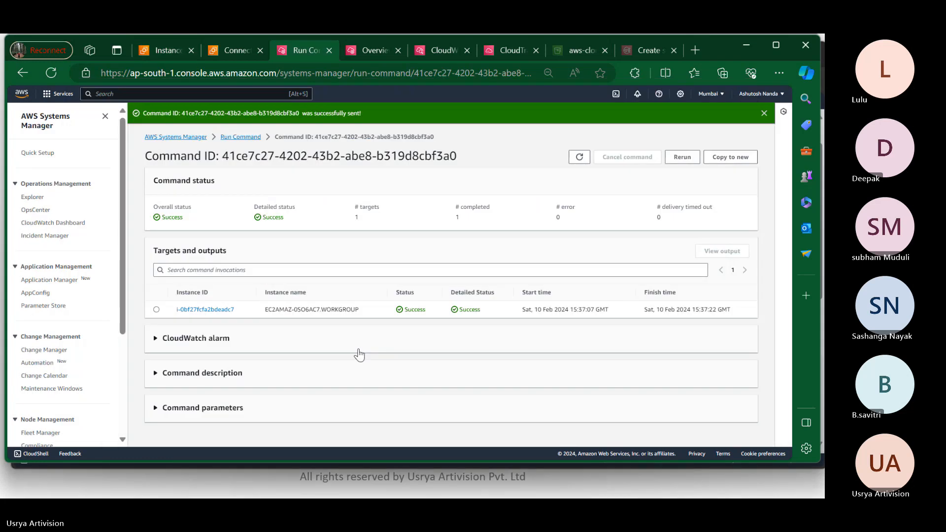
key("alt+Tab")
key("alt+Tab")
key("alt+Tab")
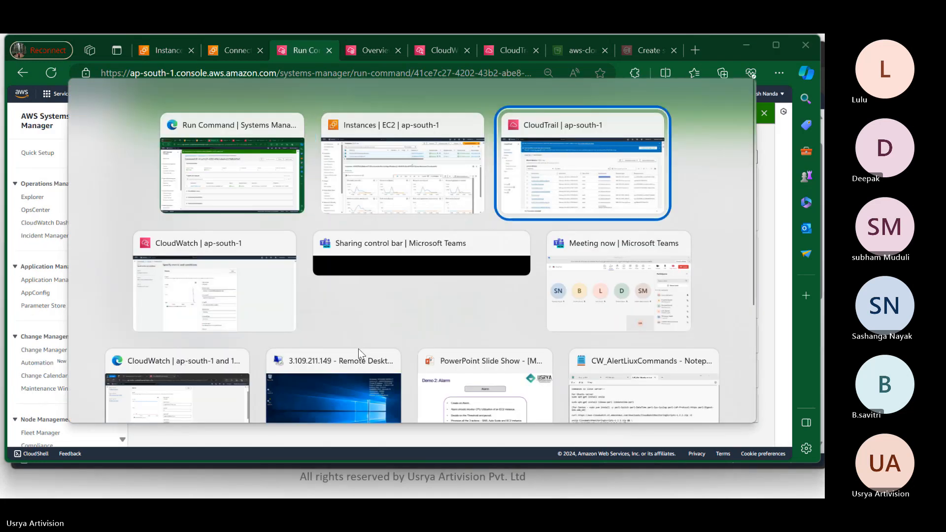
key("alt+Tab")
key("alt+Tab")
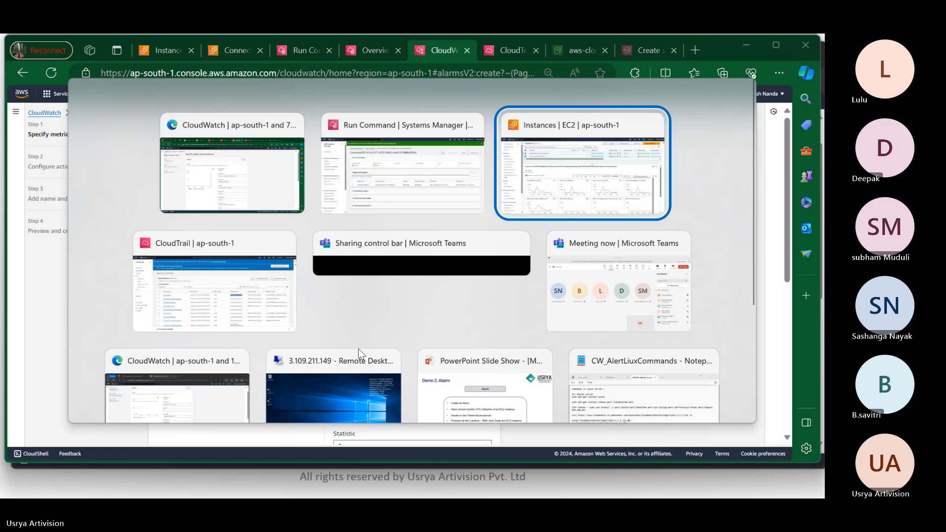
key("alt+Tab")
key("alt+Tab")
key("alt+Tab")
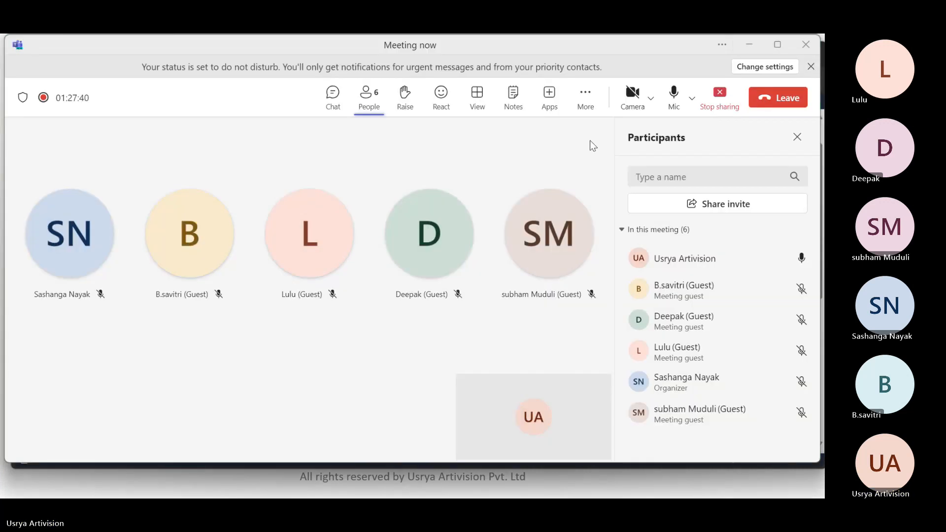